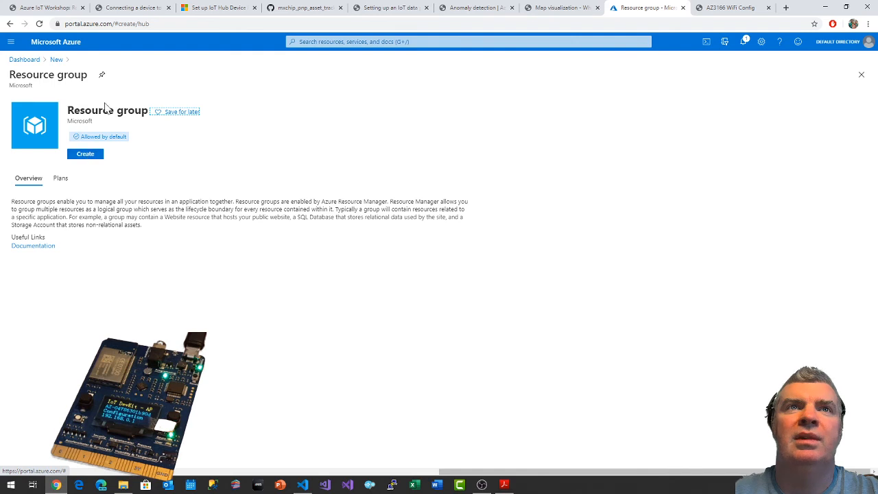
# Open the form for creating a new resource group.
pyautogui.click(86, 157)
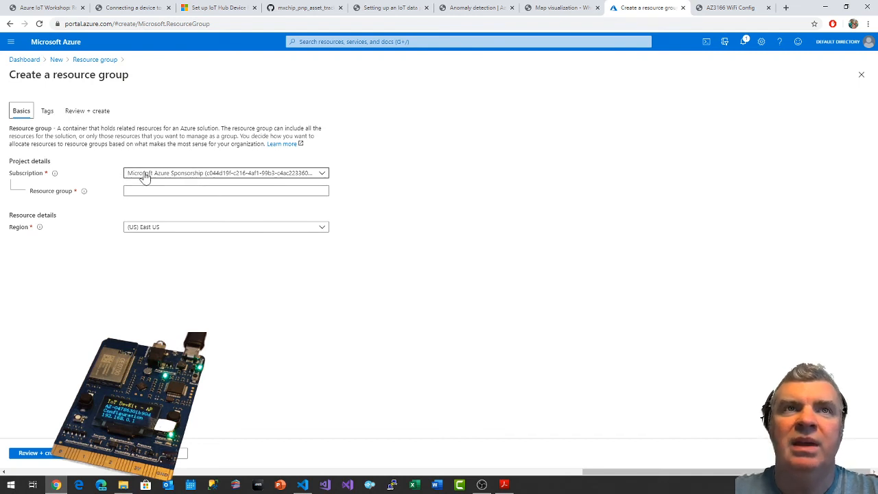
pyautogui.click(226, 191)
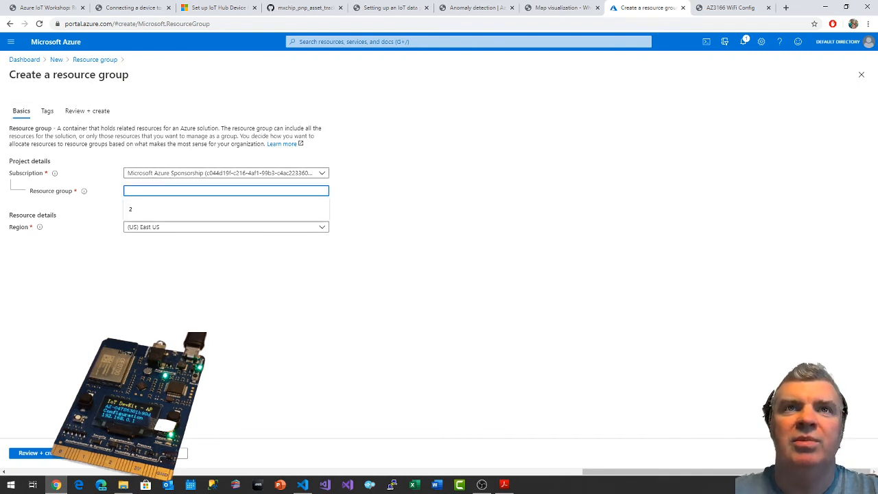
# Toggle all of the Public Portal extension's masks off and back on.
pyautogui.click(868, 24)
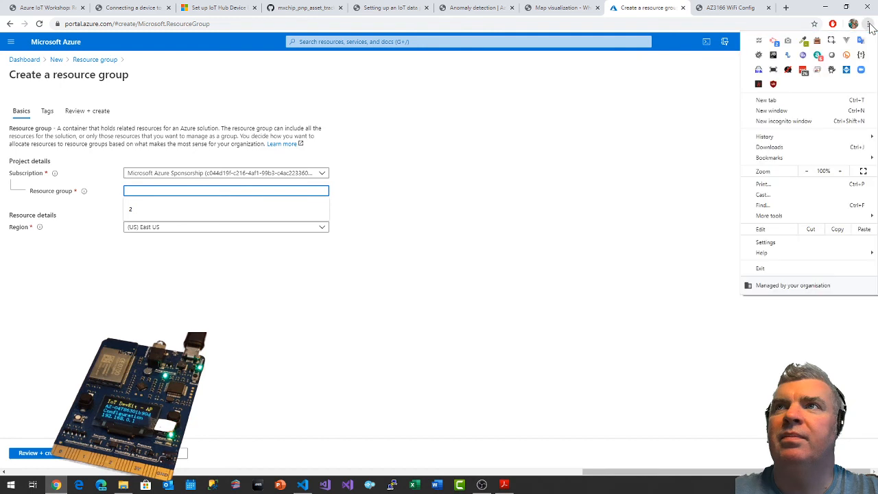
pyautogui.click(838, 73)
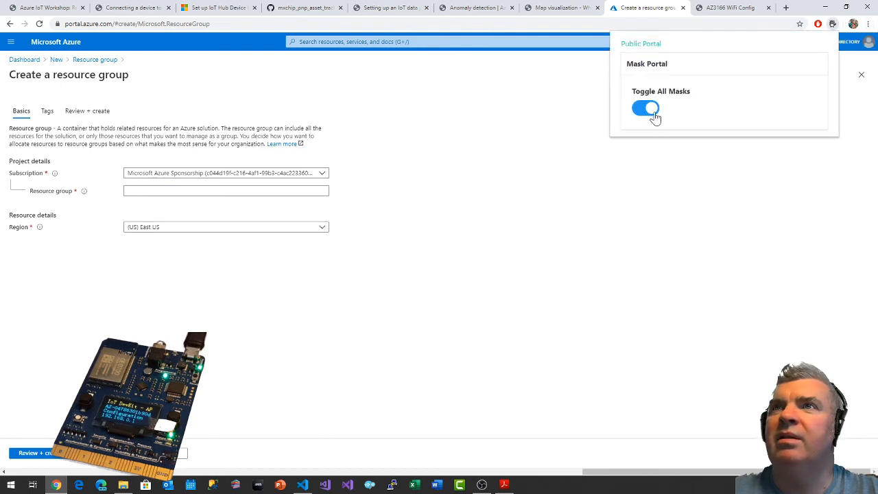
pyautogui.click(654, 113)
pyautogui.click(649, 109)
pyautogui.click(570, 133)
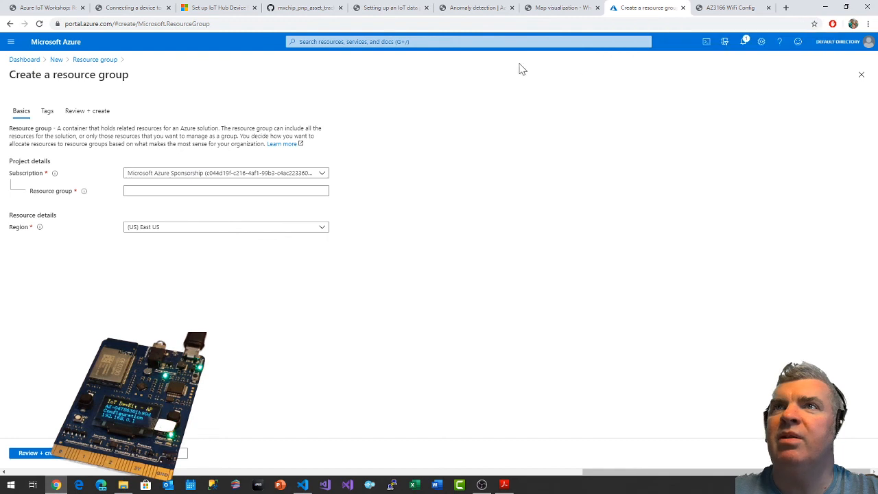
# Name the resource group IoTWorkshop and set its region to (Europe) North Europe.
pyautogui.click(137, 190)
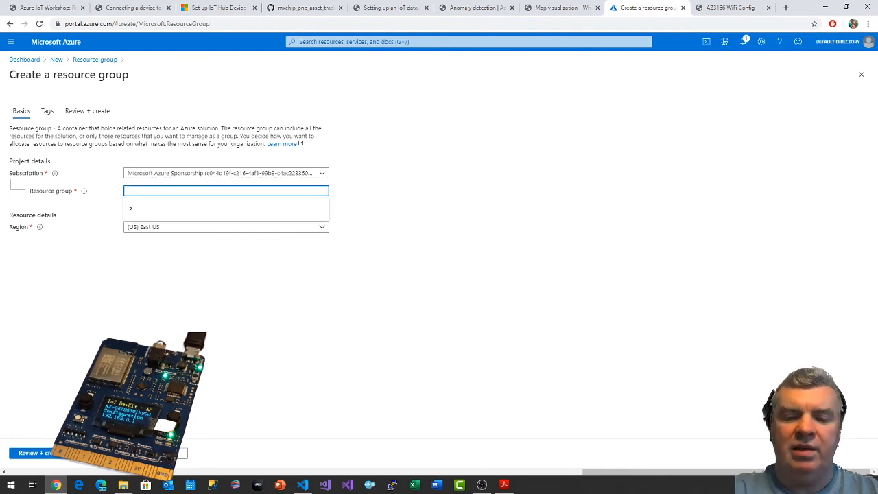
pyautogui.write('ip')
pyautogui.write('TWorks')
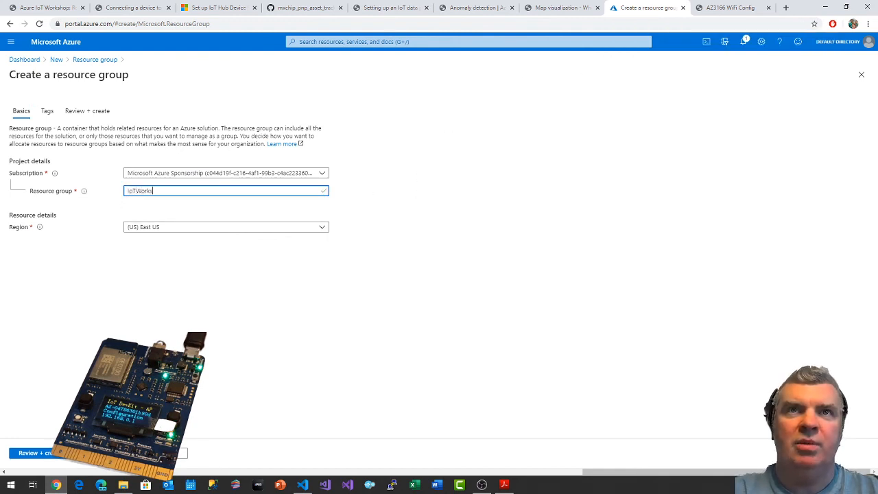
pyautogui.write('hop')
pyautogui.click(179, 227)
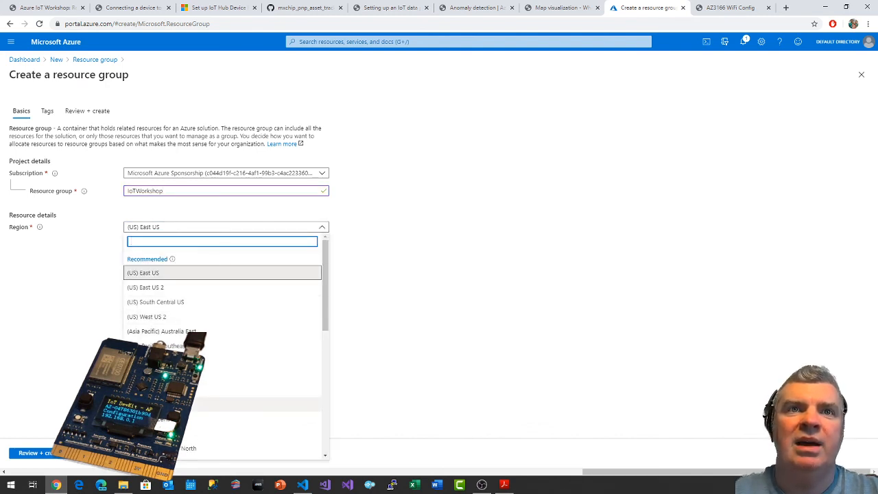
pyautogui.click(288, 360)
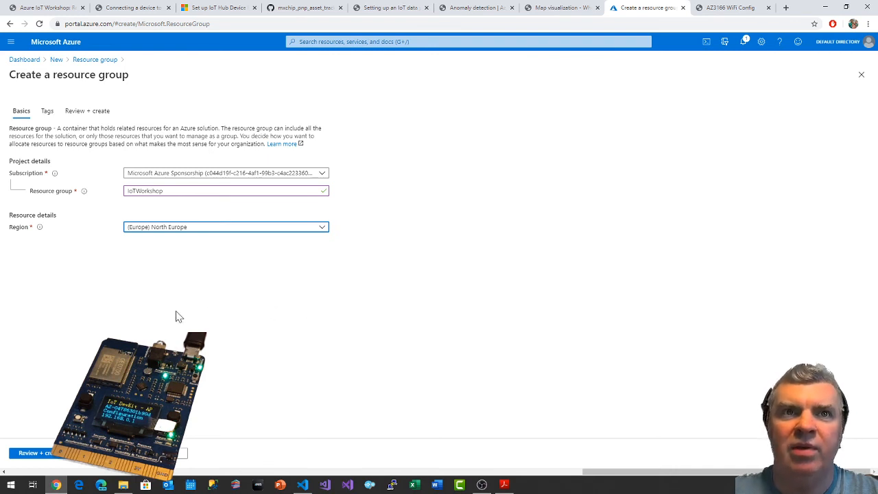
# Review and create the IoTWorkshop resource group, and open it once deployed.
pyautogui.click(43, 453)
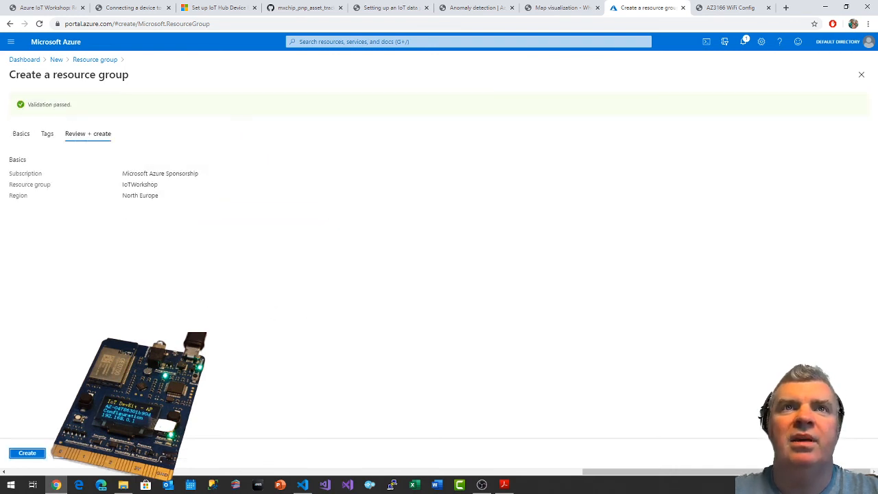
pyautogui.click(31, 455)
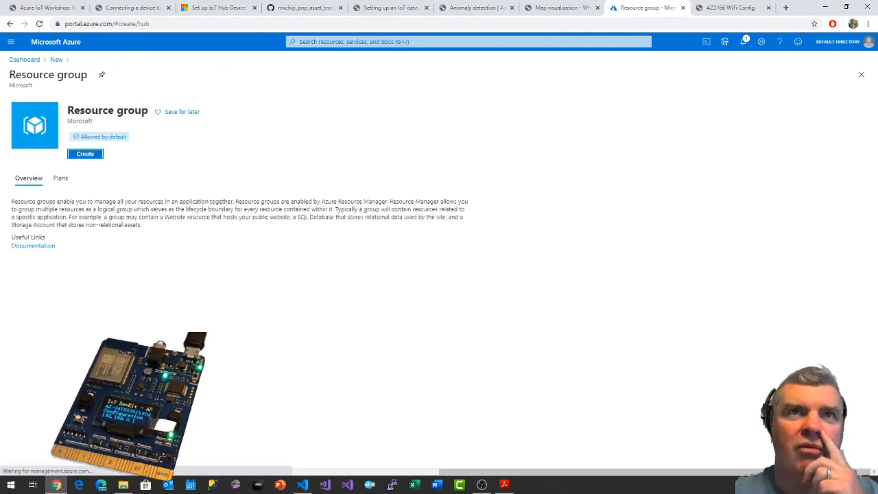
pyautogui.click(751, 100)
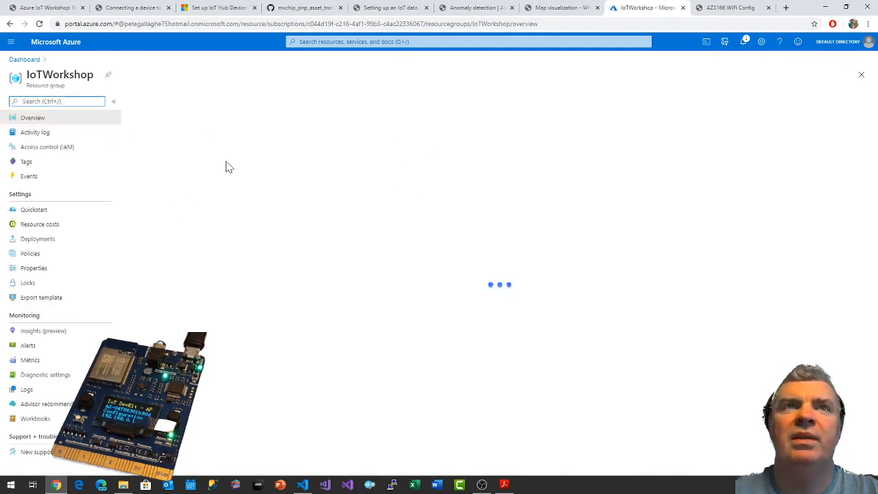
# Read the workshop guide's section on creating an Azure IoT Hub and a Device Provisioning Service.
pyautogui.click(133, 7)
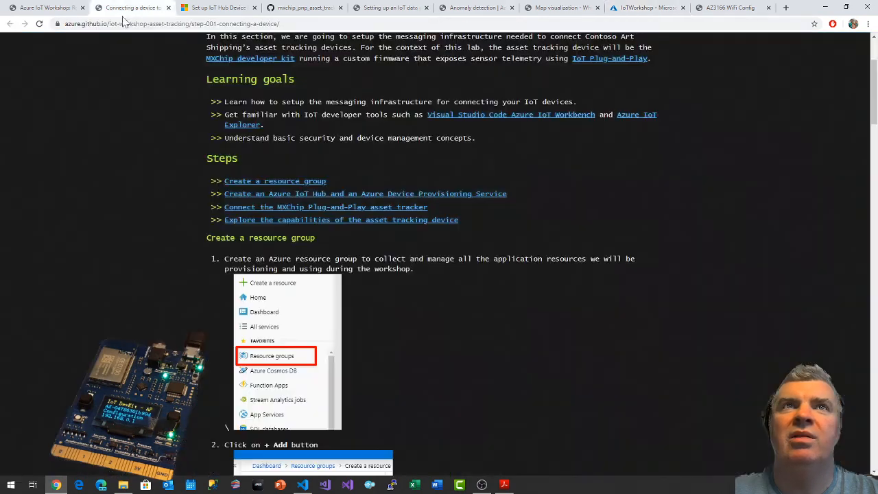
pyautogui.scroll(-4, 449, 277)
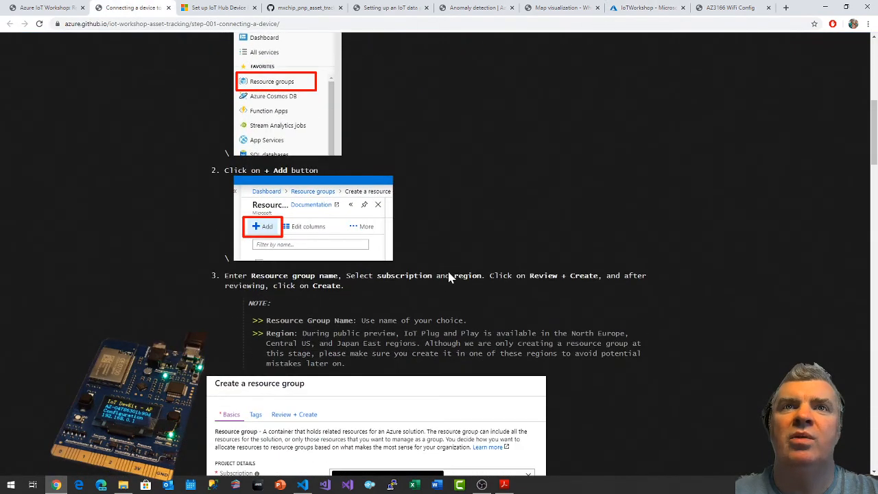
pyautogui.scroll(-4, 449, 277)
pyautogui.scroll(-2, 444, 268)
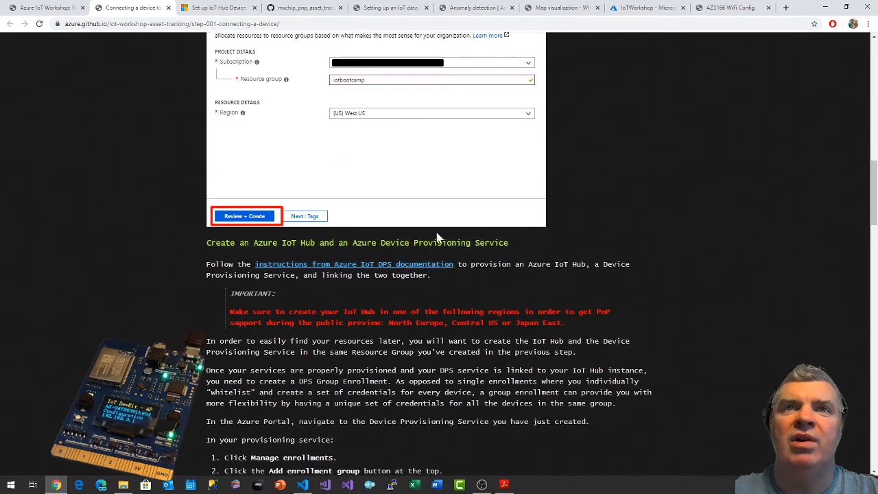
pyautogui.scroll(-1, 437, 236)
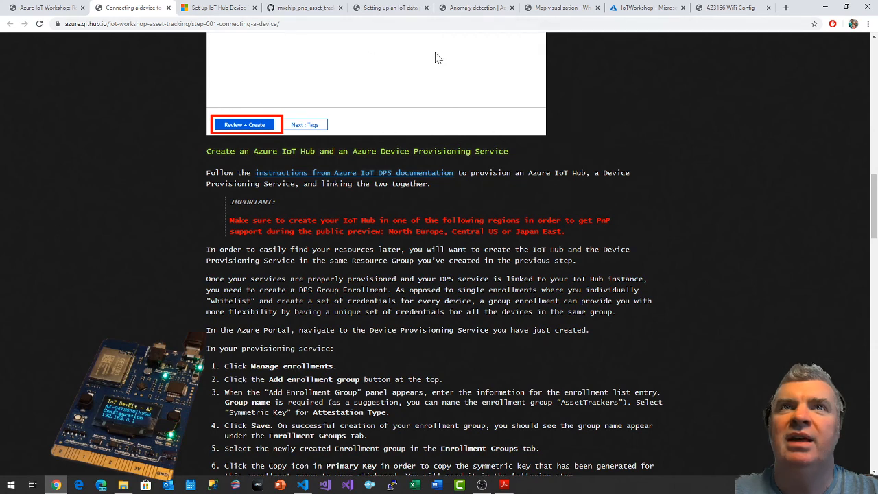
# Return to the IoTWorkshop resource group in the Azure portal and start adding an IoT Hub found in the Marketplace.
pyautogui.click(638, 9)
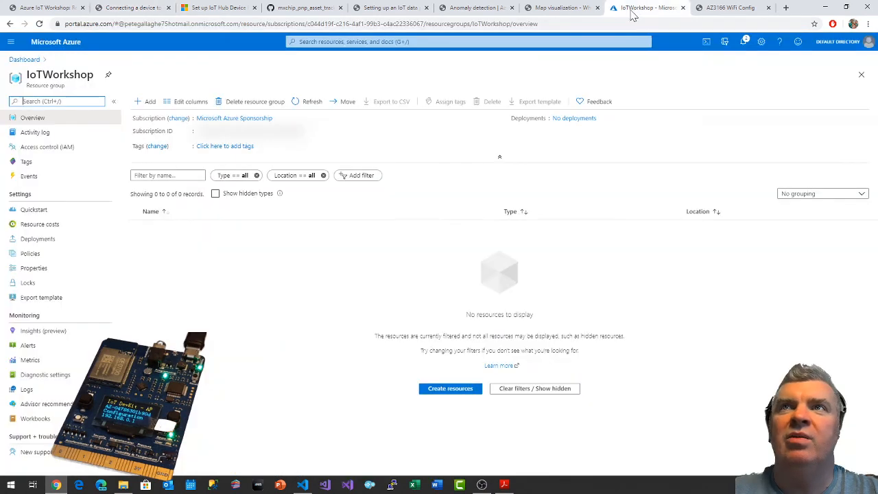
pyautogui.click(143, 101)
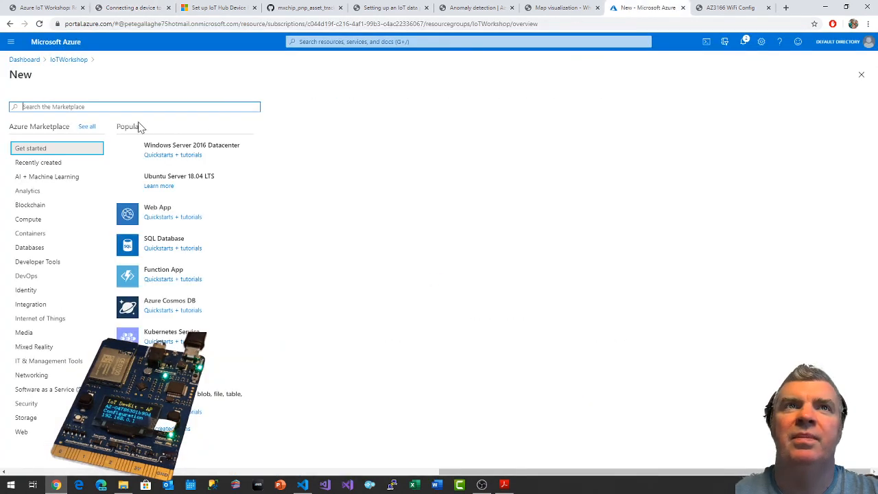
pyautogui.write('iot hub')
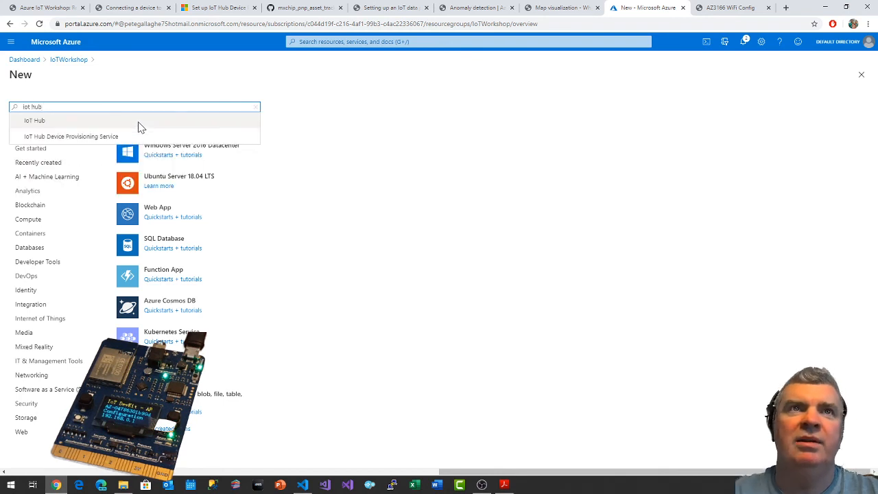
pyautogui.click(138, 127)
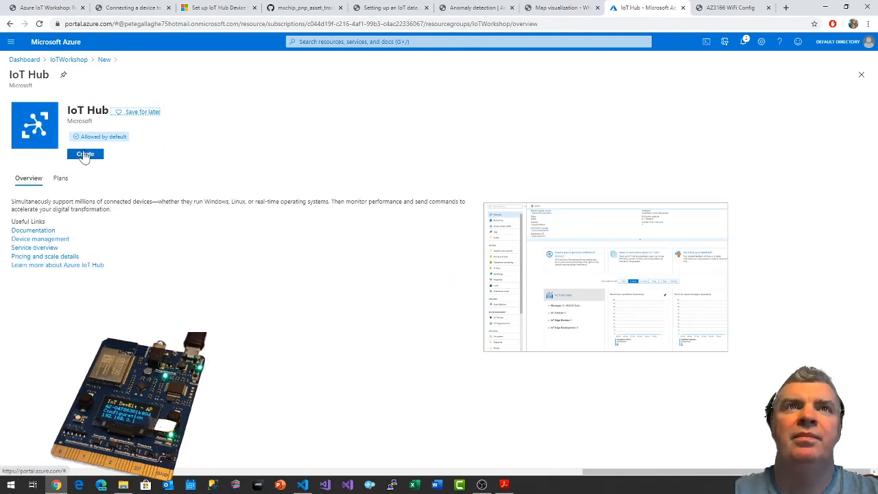
pyautogui.click(83, 155)
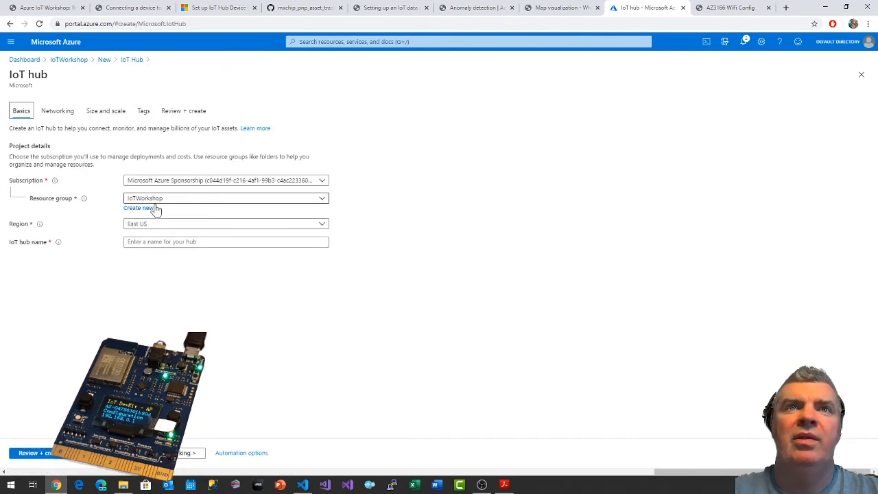
# Set the IoT hub's region to North Europe and its name to pjgIoTWorkshopHub.
pyautogui.click(159, 227)
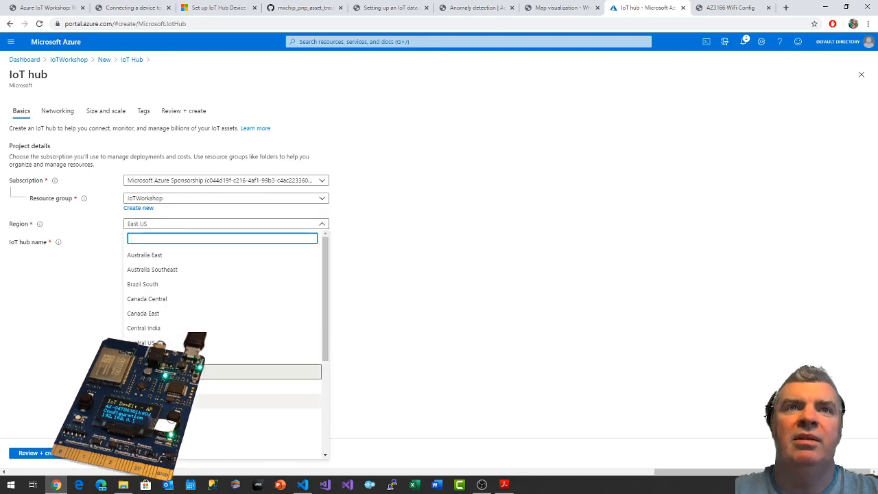
pyautogui.scroll(-5, 164, 330)
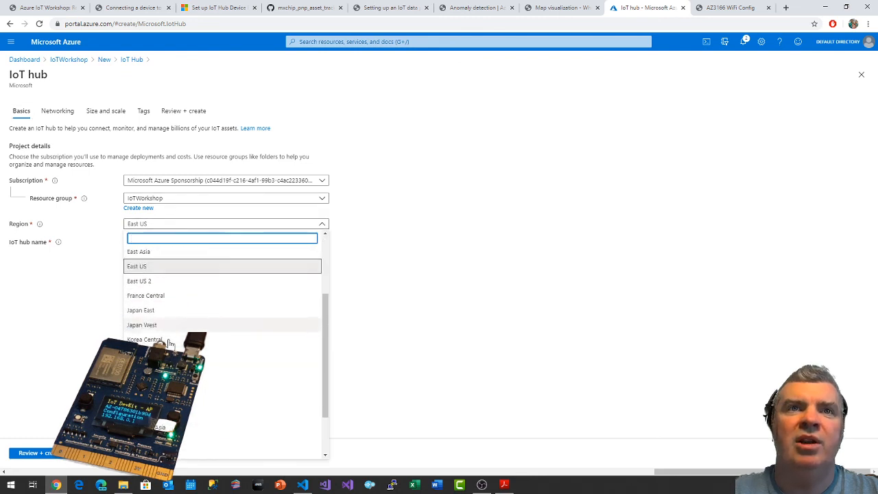
pyautogui.click(163, 321)
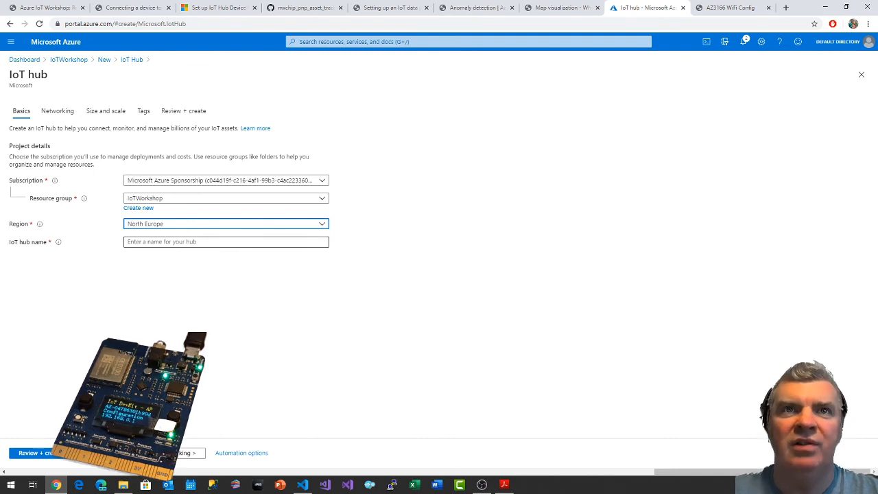
pyautogui.click(163, 242)
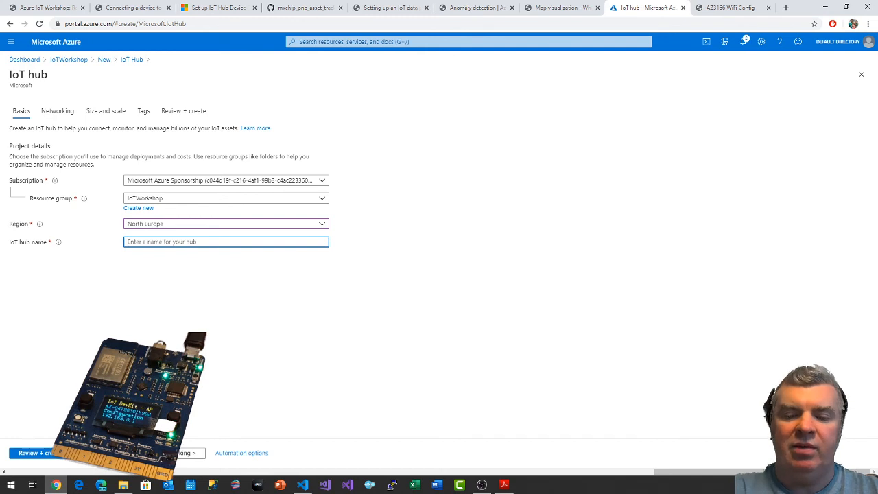
pyautogui.write('IoTWorkshopHub')
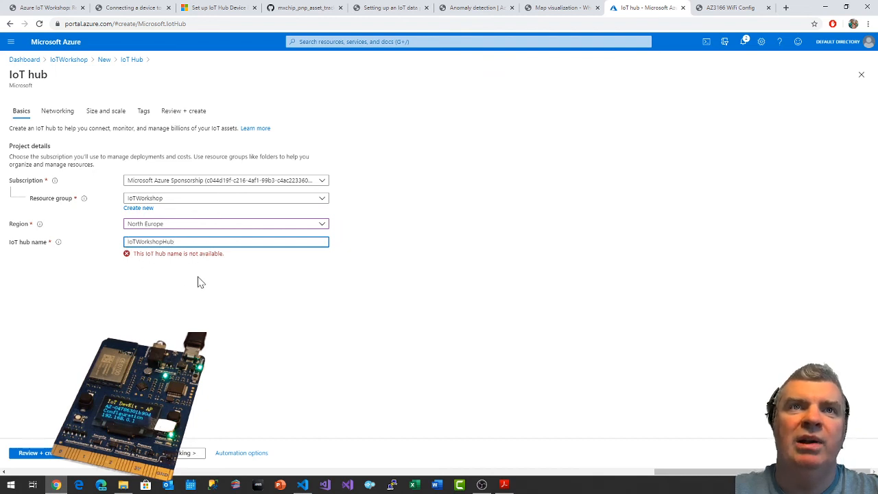
pyautogui.press('Home')
pyautogui.write('pjg')
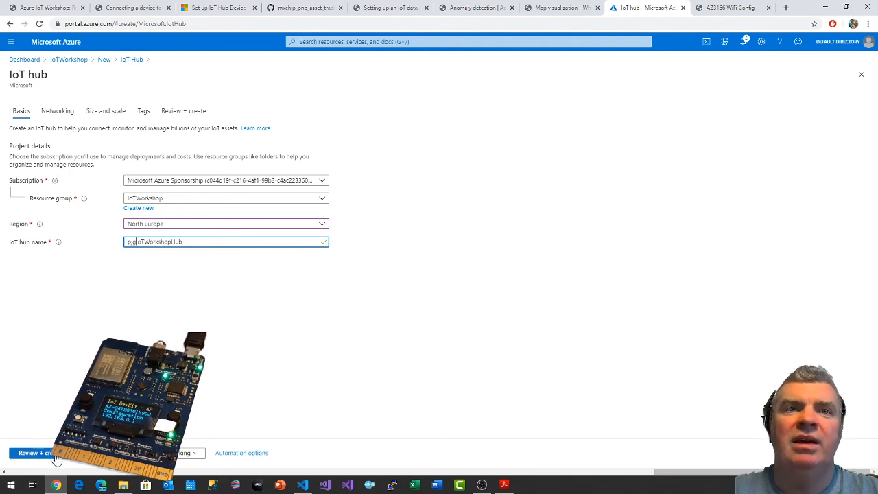
# Keep the public endpoint for all networks and the S1: Standard tier, checking the other pricing tiers and the Azure Security Center cost.
pyautogui.click(191, 454)
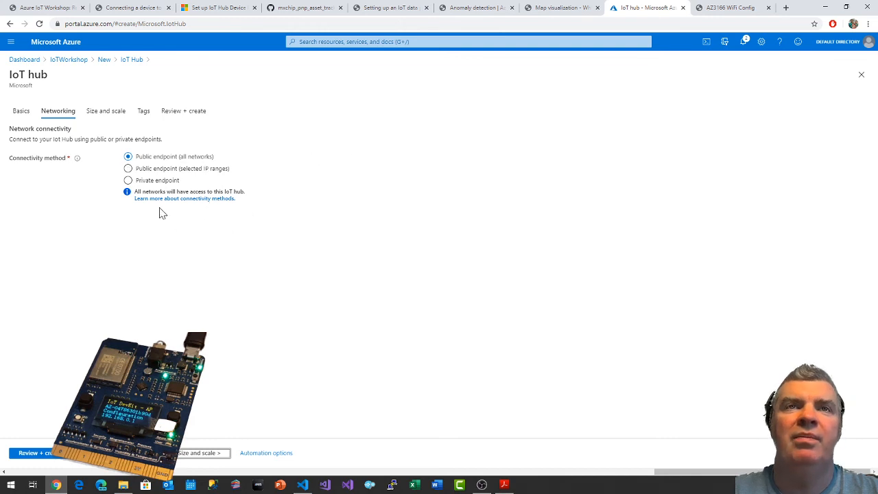
pyautogui.click(102, 113)
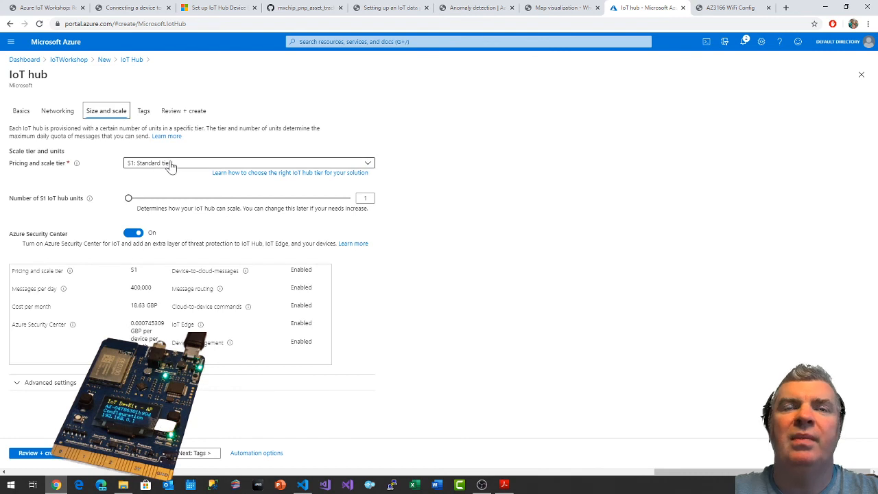
pyautogui.click(168, 166)
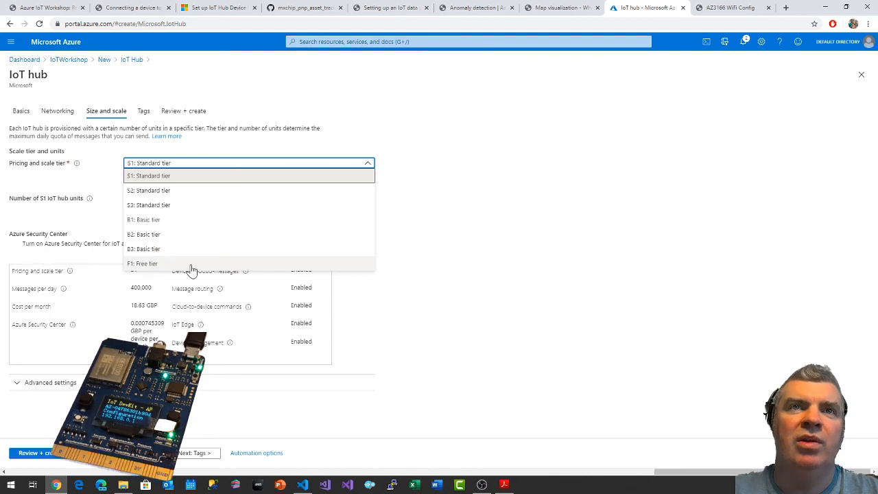
pyautogui.click(499, 175)
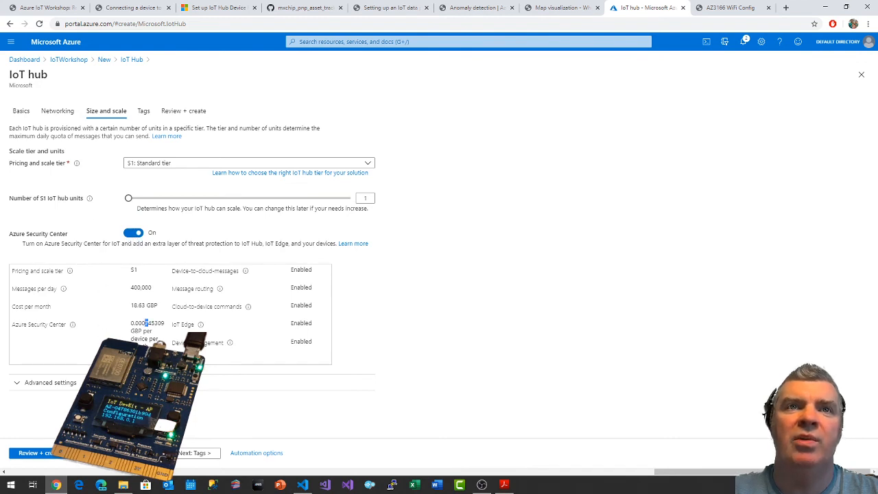
pyautogui.moveTo(145, 323); pyautogui.dragTo(162, 323)
pyautogui.click(161, 332)
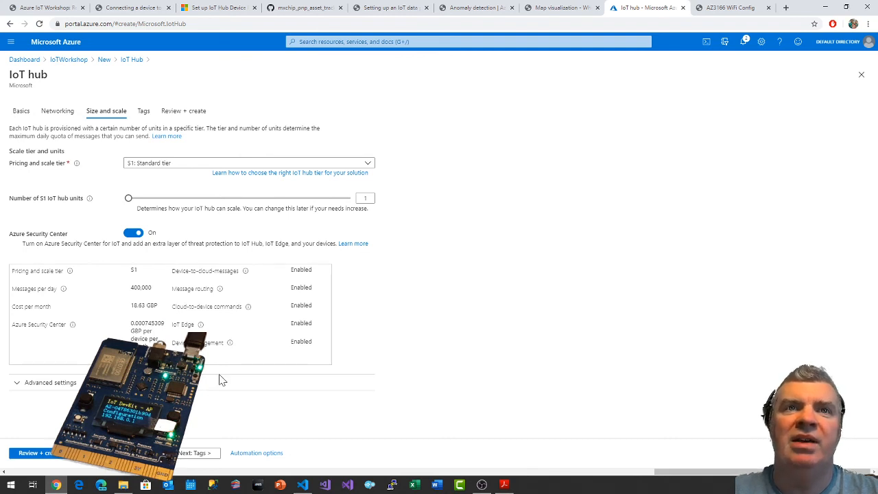
# Leave the hub's tags empty and check its name and settings in the final summary.
pyautogui.click(196, 454)
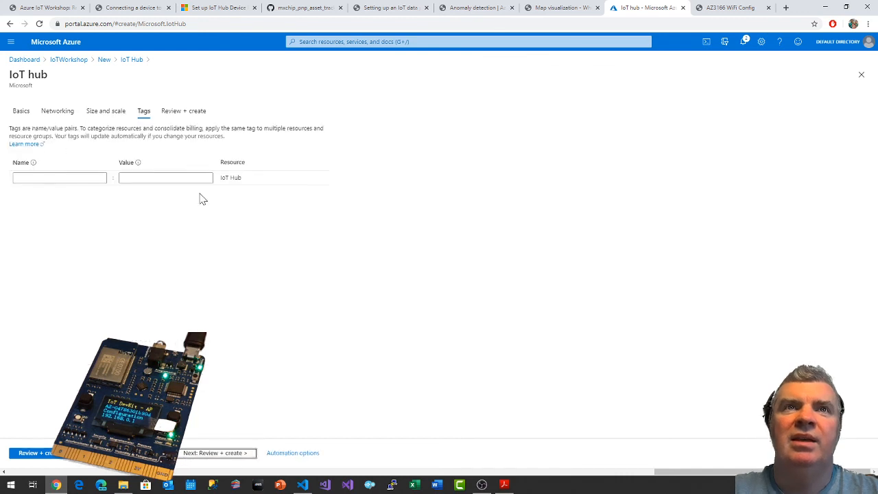
pyautogui.click(206, 457)
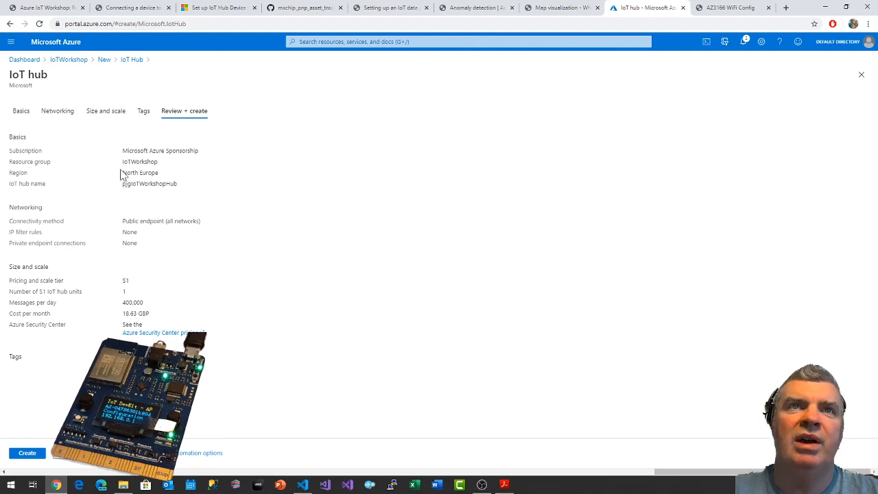
pyautogui.doubleClick(151, 184)
pyautogui.click(157, 185)
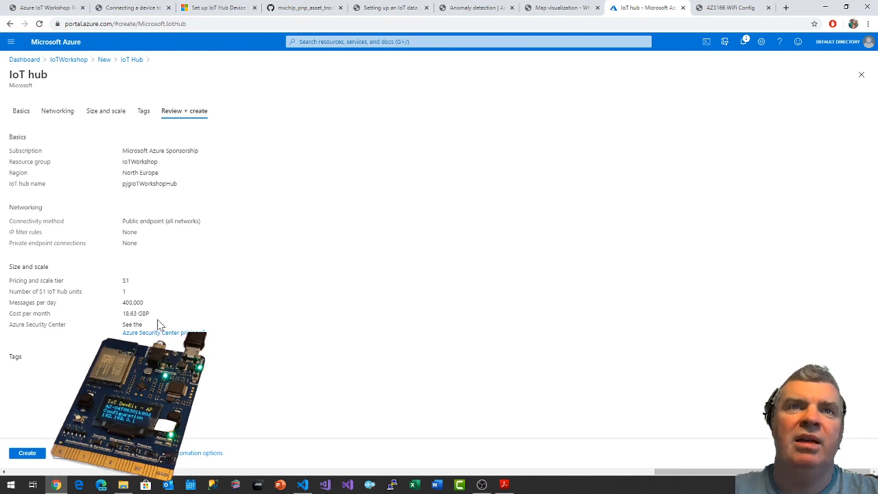
# Check the monthly cost in the IoT hub summary and create the hub.
pyautogui.moveTo(149, 315); pyautogui.dragTo(122, 318)
pyautogui.click(156, 422)
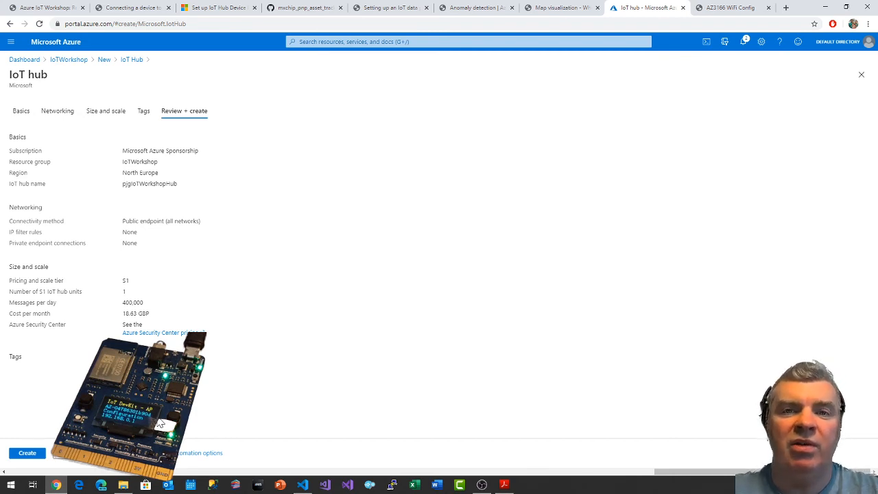
pyautogui.click(27, 455)
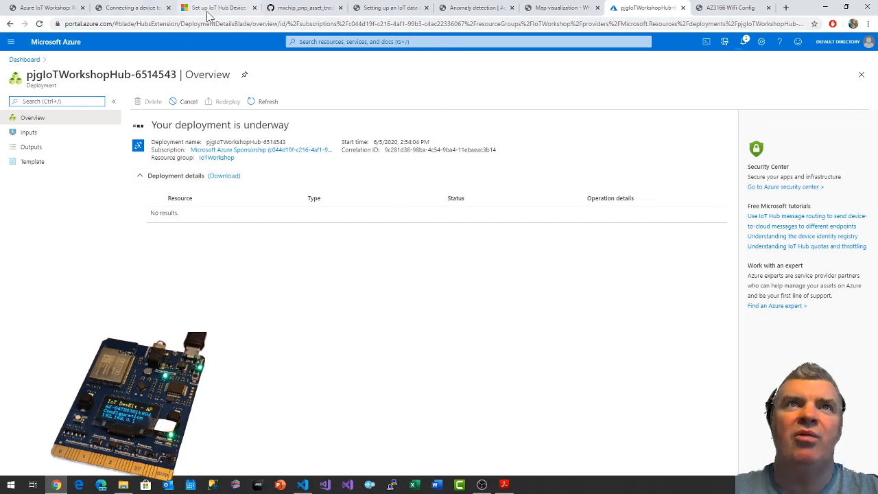
# Return to the workshop page on connecting a device and review the allowed regions and the provisioning service enrollment instructions.
pyautogui.click(147, 8)
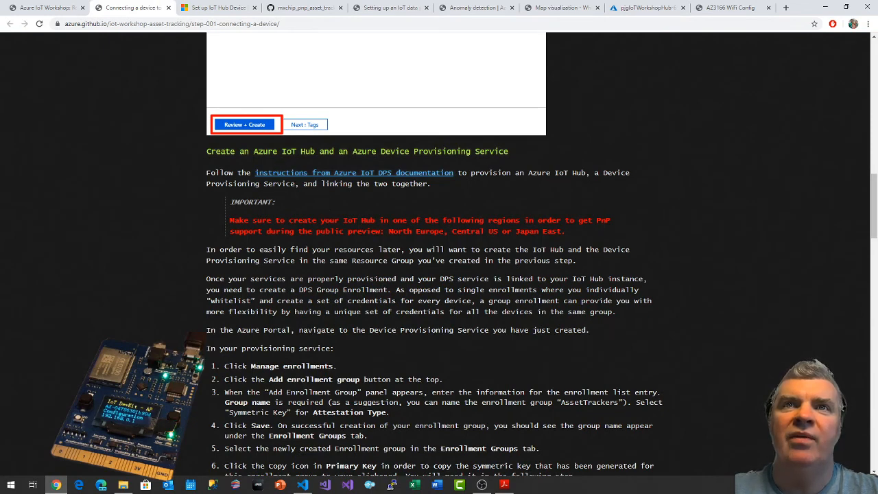
pyautogui.moveTo(388, 231); pyautogui.dragTo(567, 234)
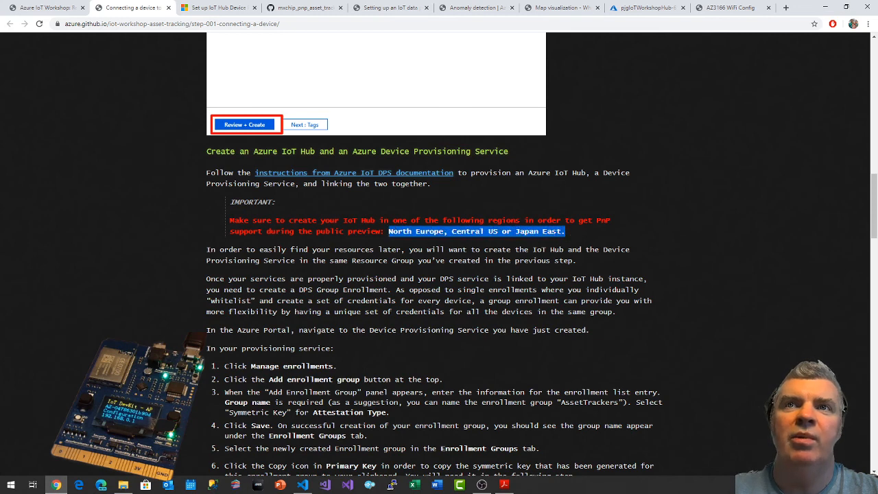
pyautogui.click(484, 273)
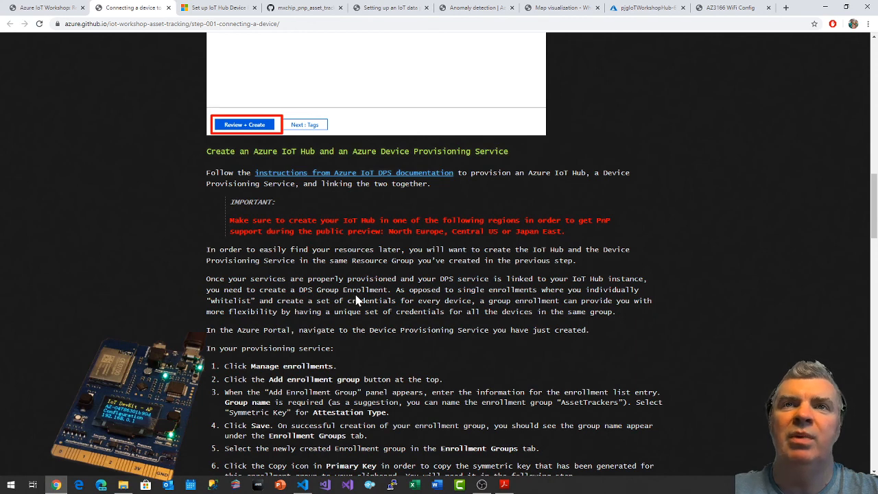
pyautogui.scroll(-1, 356, 300)
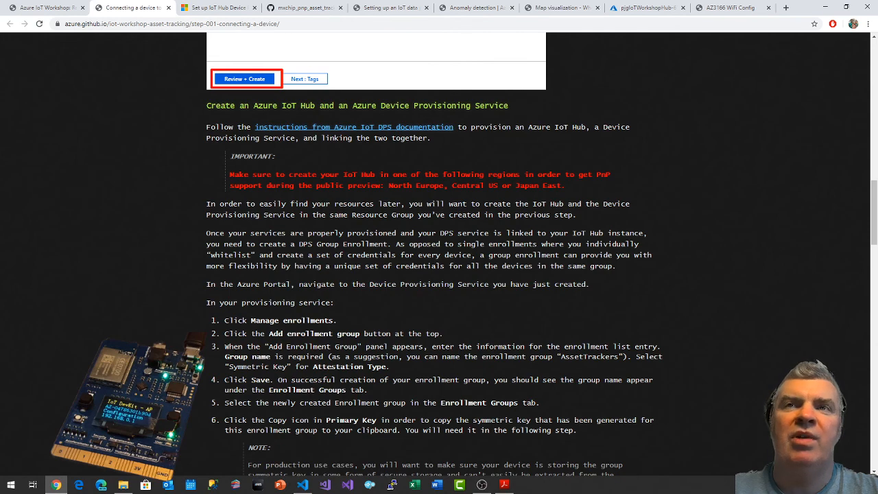
pyautogui.scroll(-2, 332, 219)
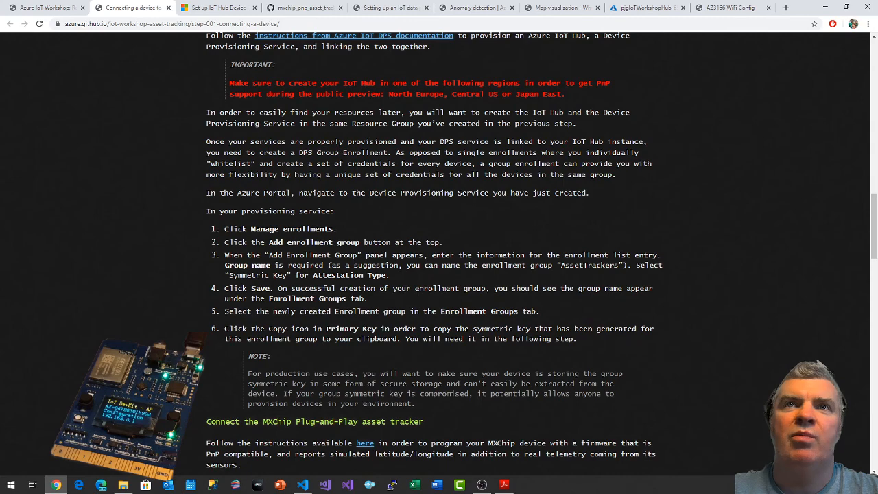
pyautogui.scroll(2, 560, 141)
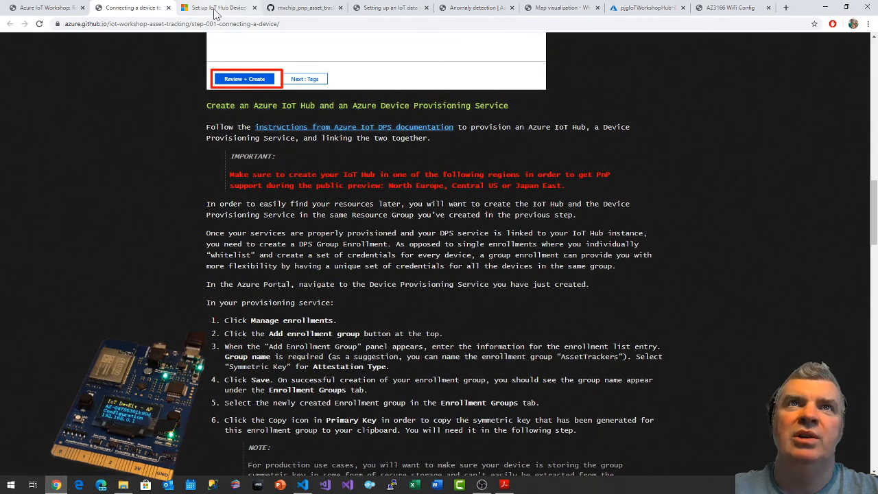
# Read through the IoT Hub Device Provisioning Service quickstart up to the section on creating a new provisioning service.
pyautogui.click(216, 9)
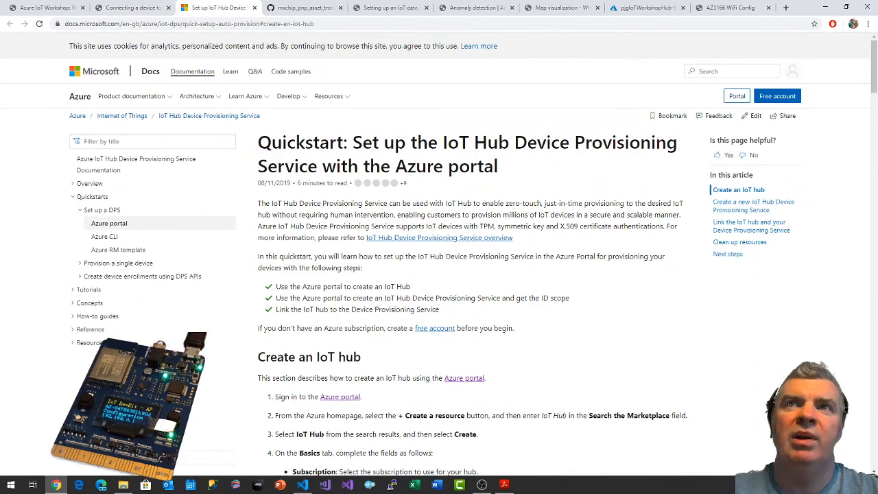
pyautogui.scroll(-3, 562, 225)
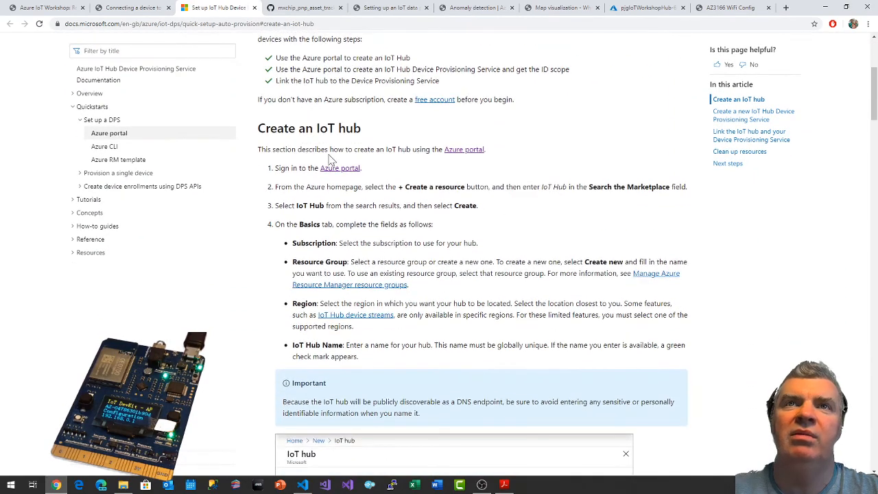
pyautogui.scroll(-7, 480, 274)
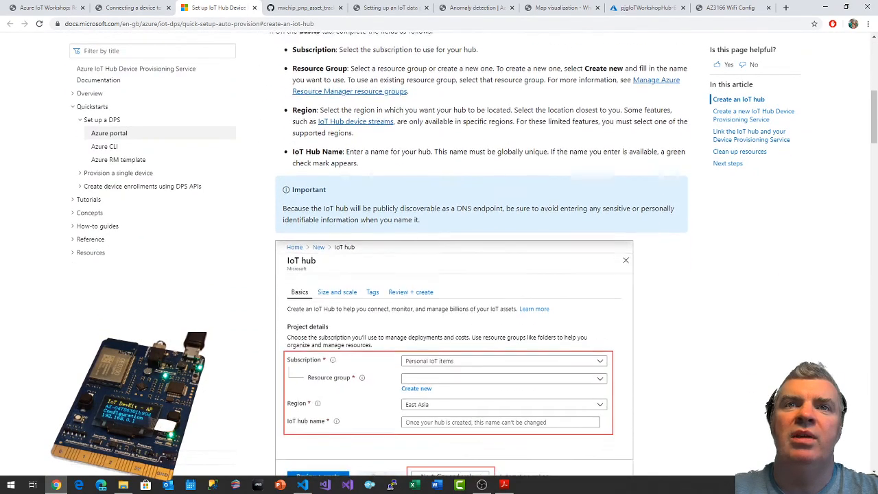
pyautogui.scroll(-1, 466, 274)
pyautogui.scroll(3, 466, 274)
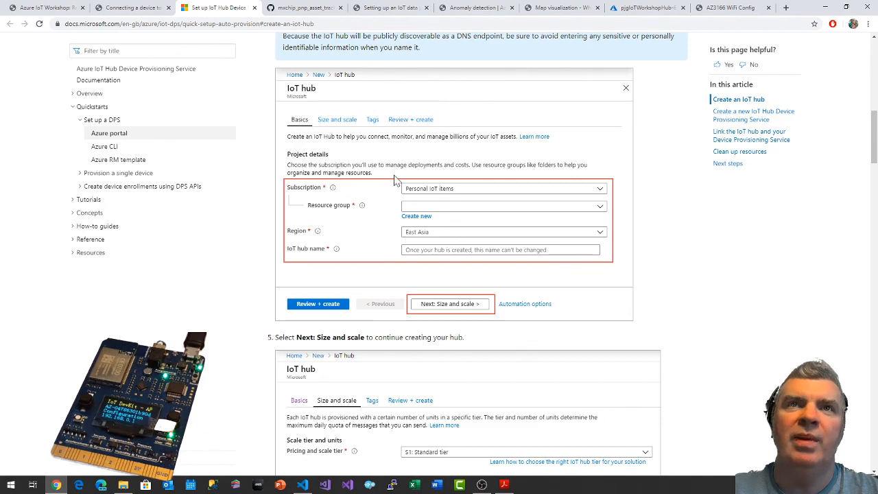
pyautogui.scroll(-5, 398, 181)
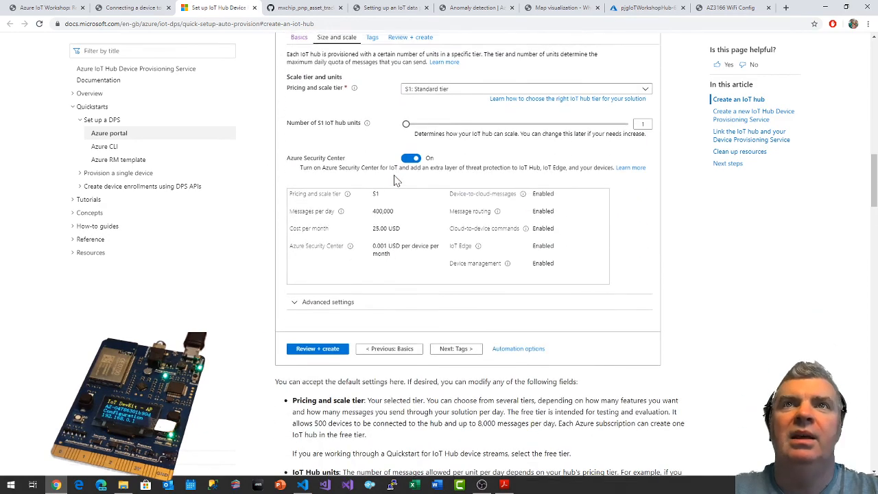
pyautogui.scroll(-5, 403, 226)
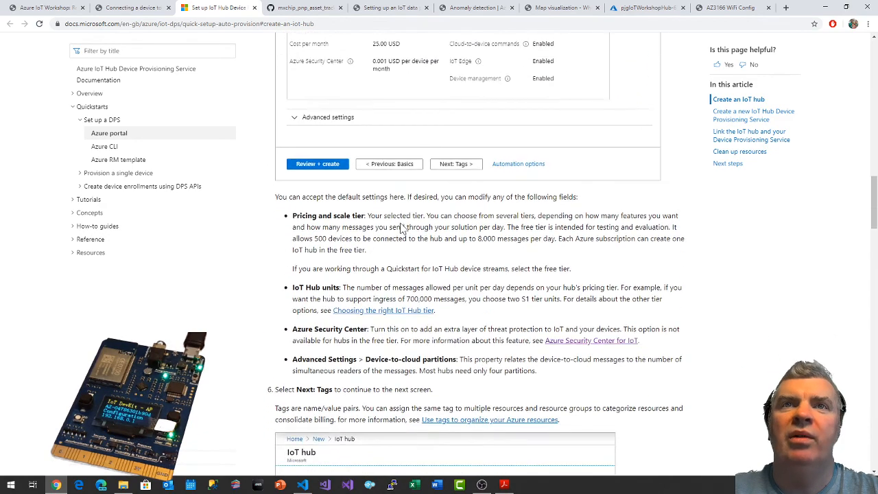
pyautogui.scroll(-2, 403, 227)
pyautogui.scroll(-3, 403, 228)
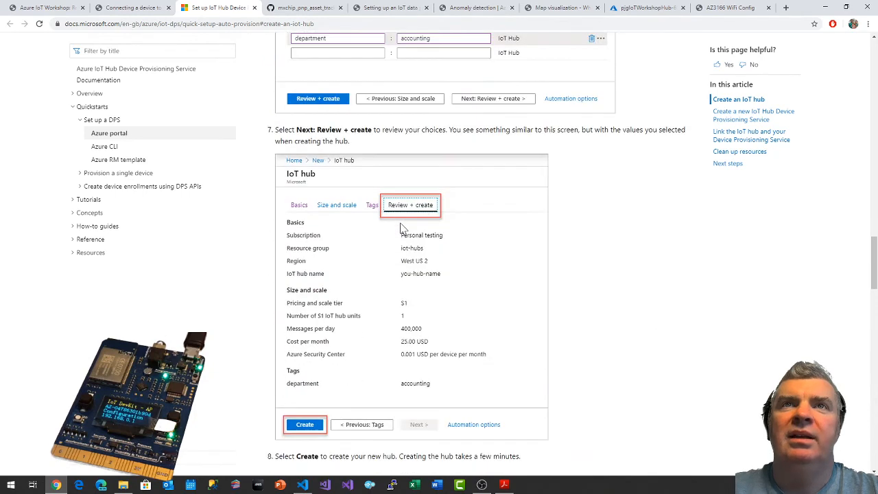
pyautogui.scroll(3, 402, 228)
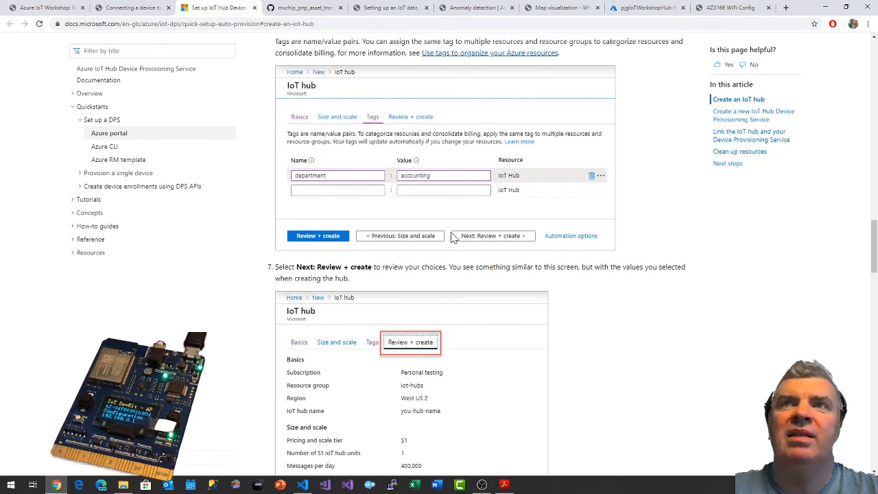
pyautogui.scroll(-5, 453, 238)
pyautogui.scroll(-2, 453, 238)
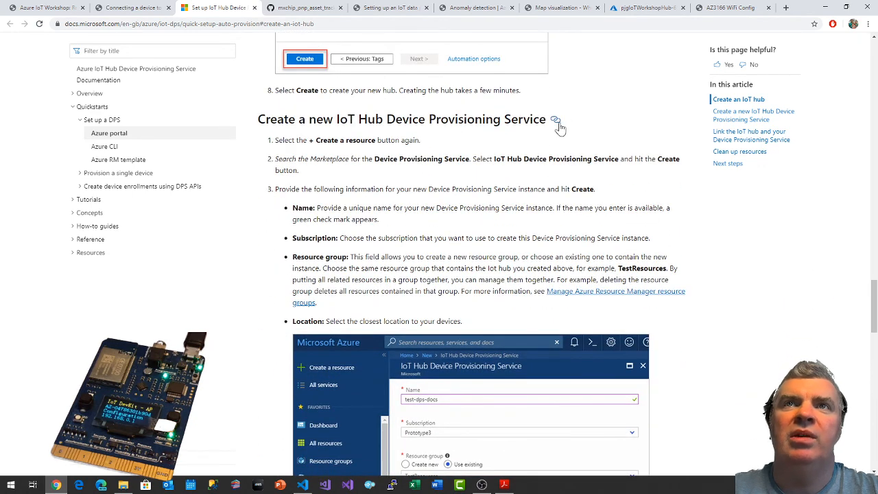
# Check the hub deployment's progress in the Azure portal, find Device Provisioning Services by search and start adding a new one.
pyautogui.click(645, 7)
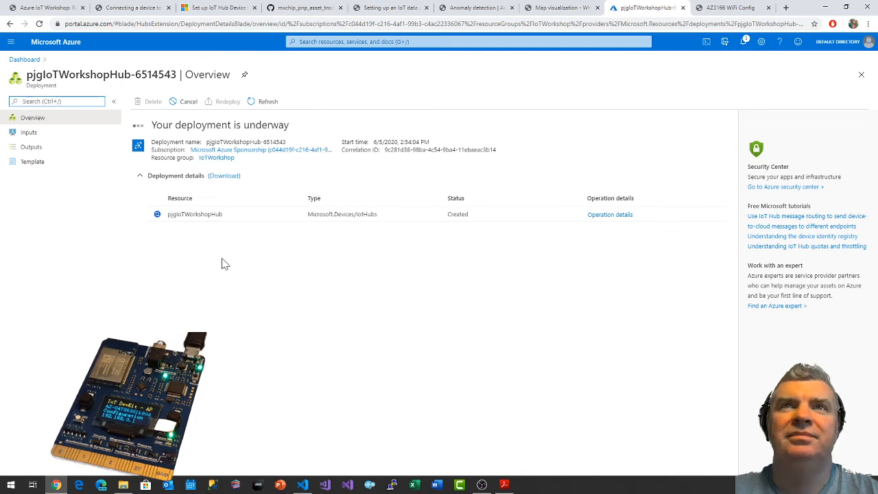
pyautogui.click(744, 45)
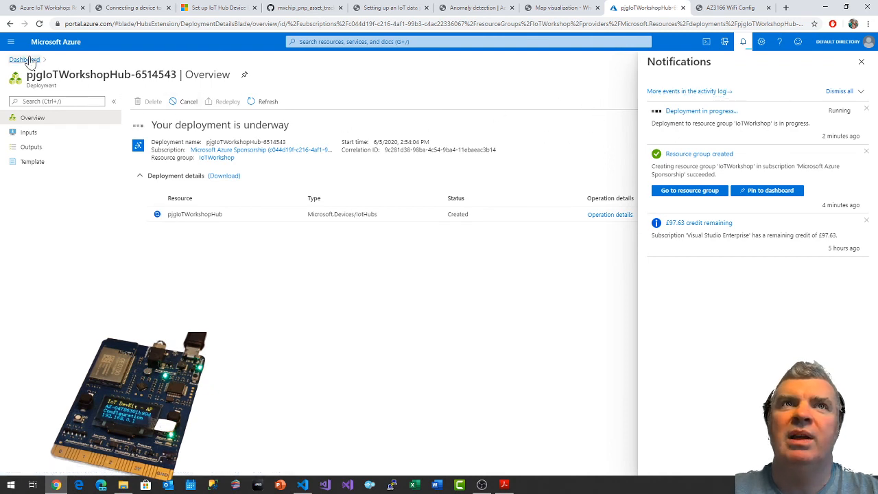
pyautogui.click(322, 41)
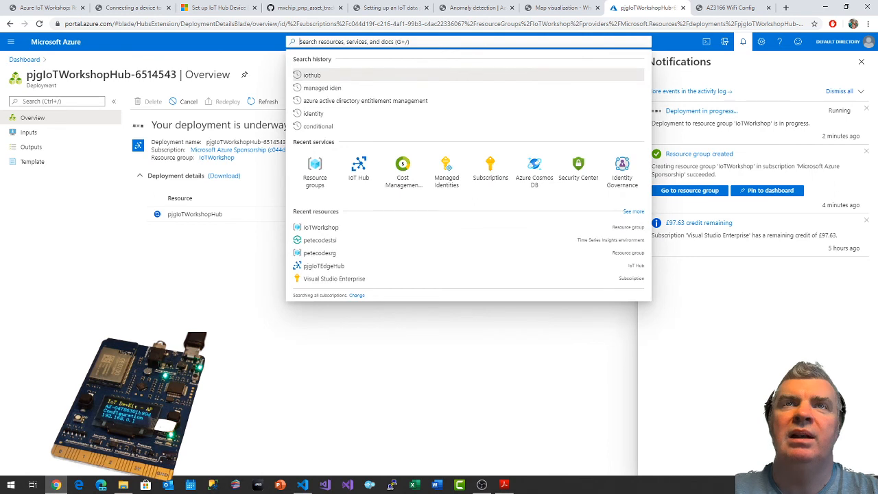
pyautogui.write('device pr')
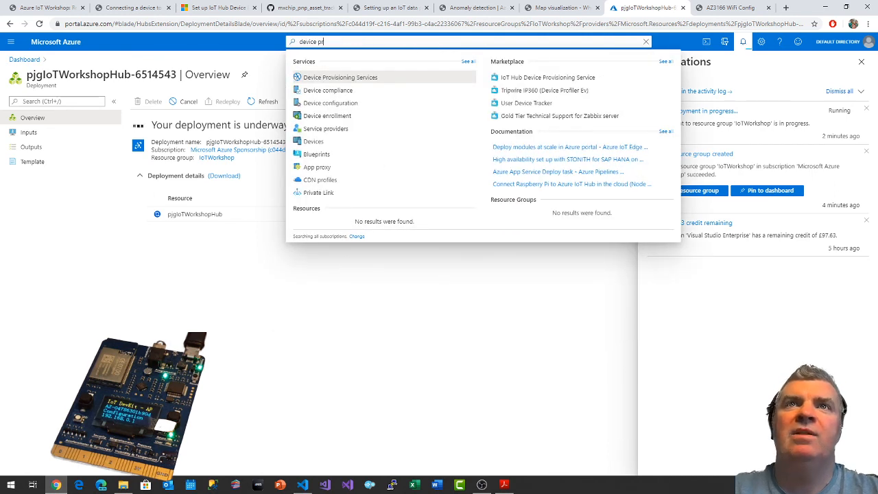
pyautogui.click(364, 78)
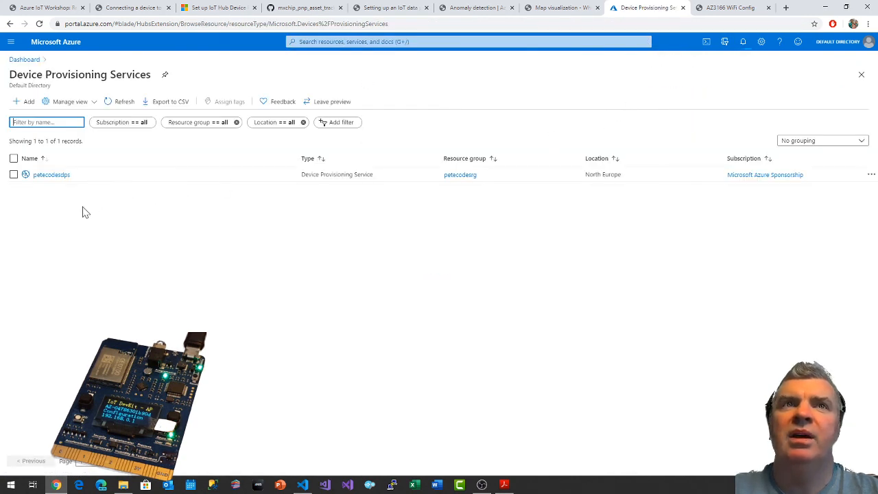
pyautogui.click(27, 101)
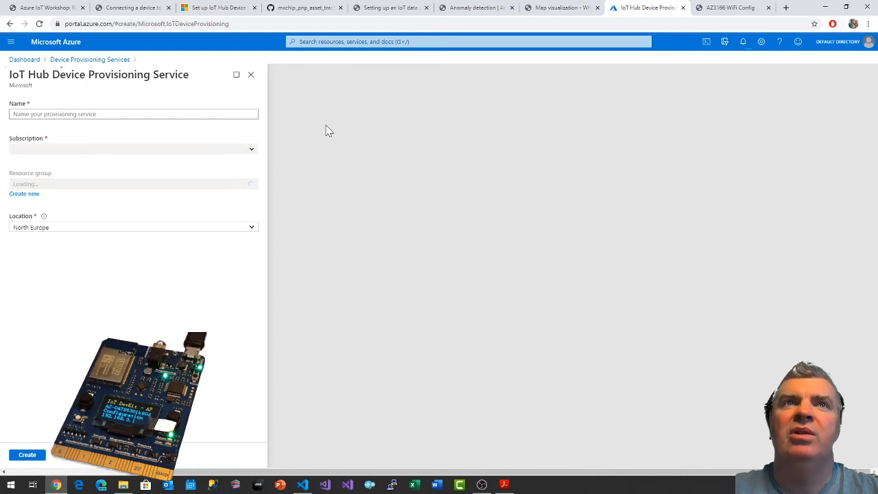
# Create the provisioning service with the name pjgIoTWorkshopDPS in the IoTWorkshop resource group, keeping North Europe as the location.
pyautogui.click(83, 113)
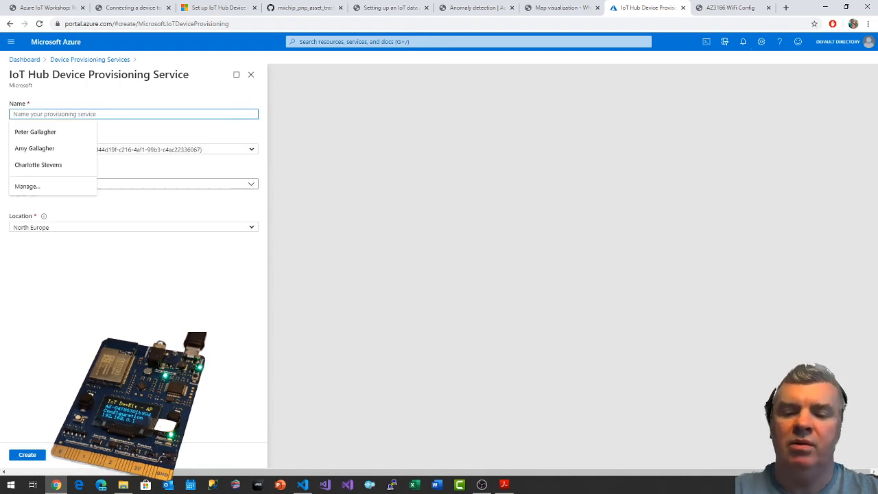
pyautogui.write('pjgIoTWorkshopDPS')
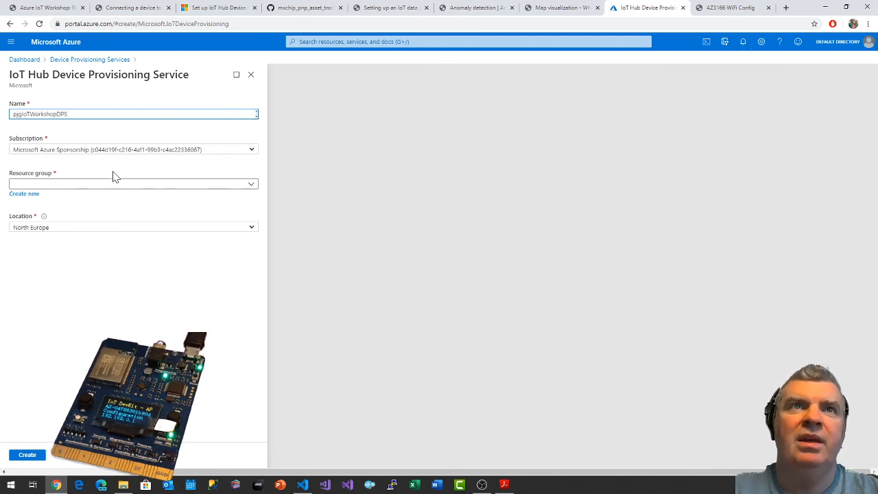
pyautogui.click(90, 183)
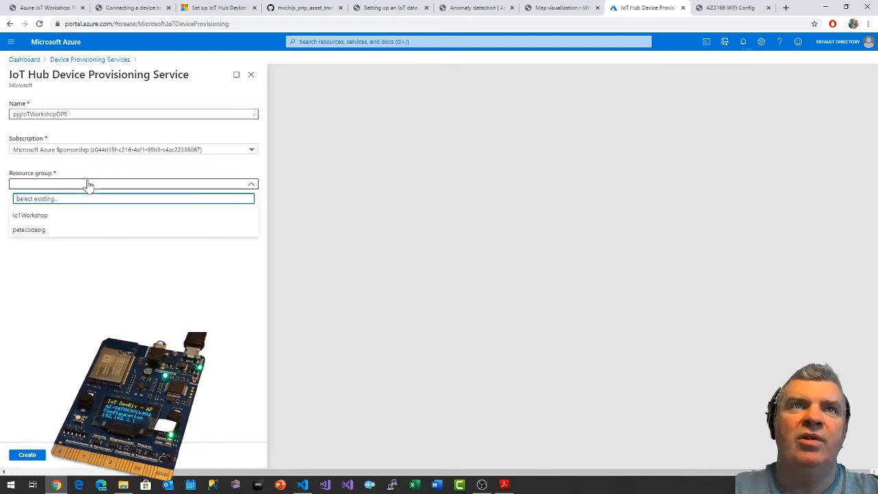
pyautogui.click(38, 216)
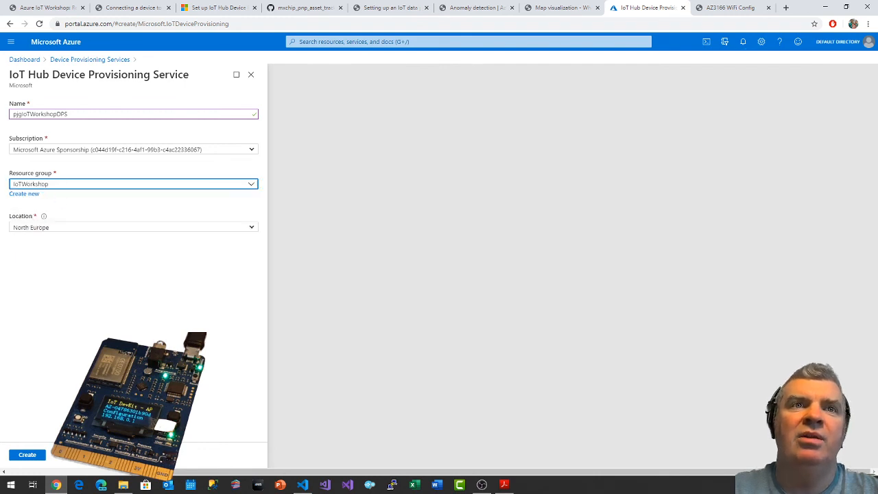
pyautogui.click(21, 456)
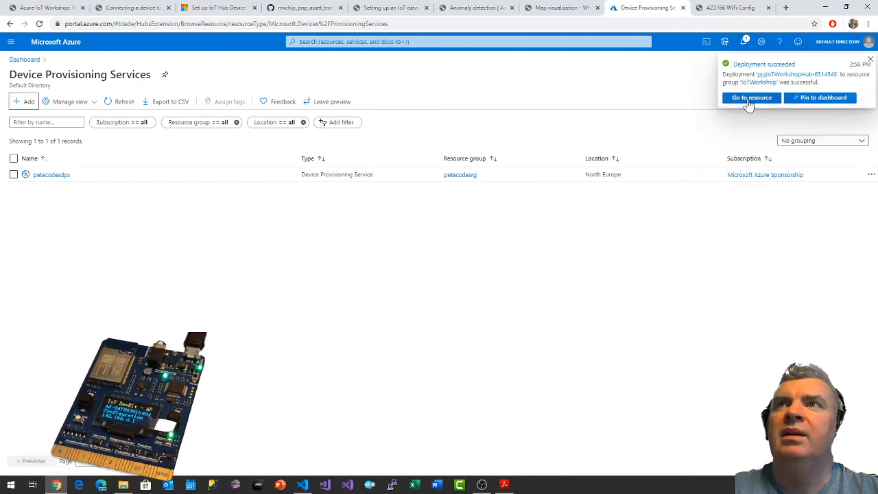
# Pin the deployed pjgIoTWorkshopHub to the dashboard and open that dashboard.
pyautogui.click(809, 101)
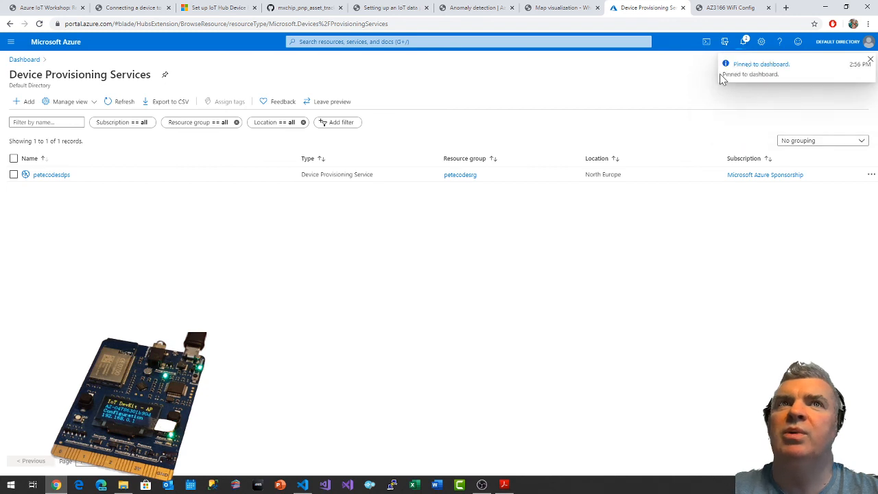
pyautogui.click(750, 66)
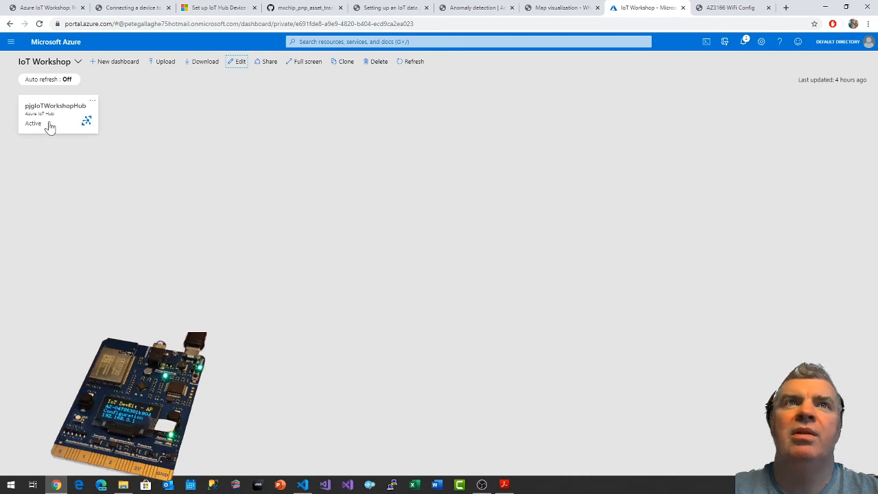
# Open the new pjgIoTWorkshopDPS resource from its deployment notification and show its linked IoT hubs.
pyautogui.click(747, 44)
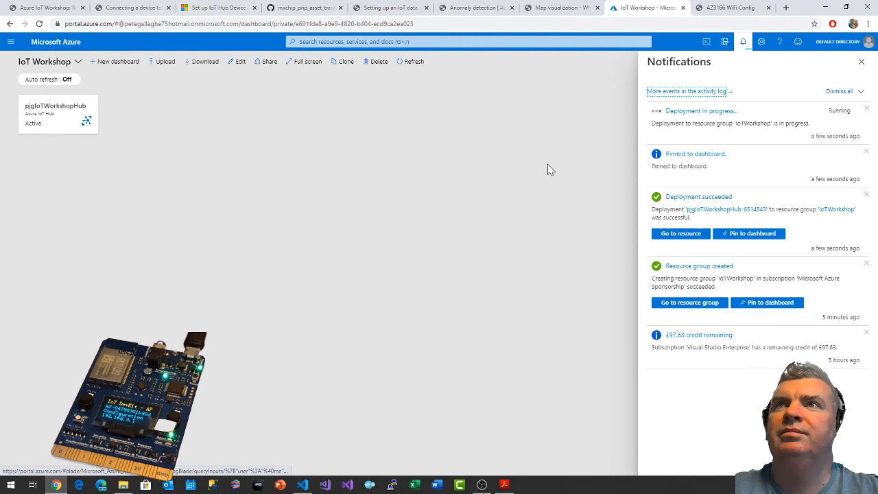
pyautogui.click(700, 114)
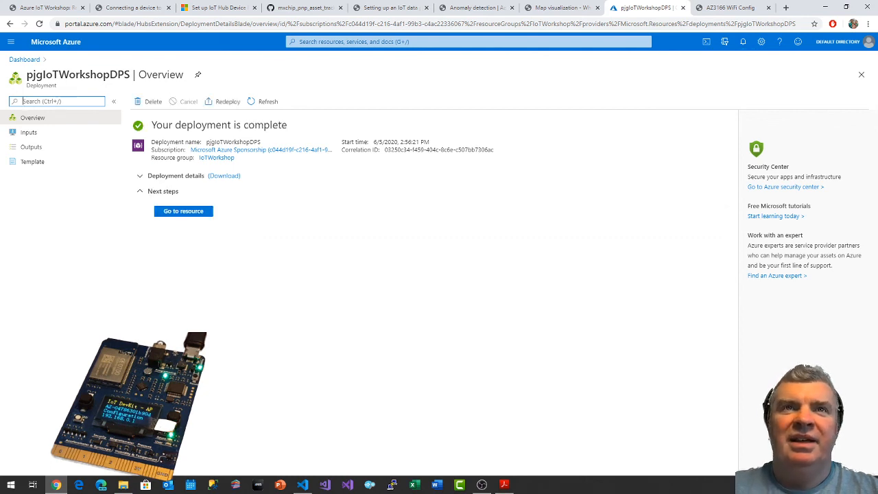
pyautogui.click(192, 211)
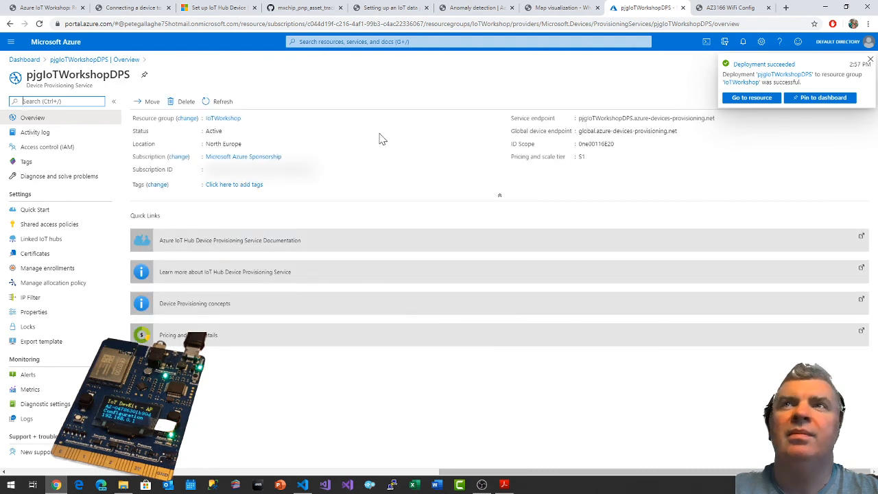
pyautogui.click(870, 60)
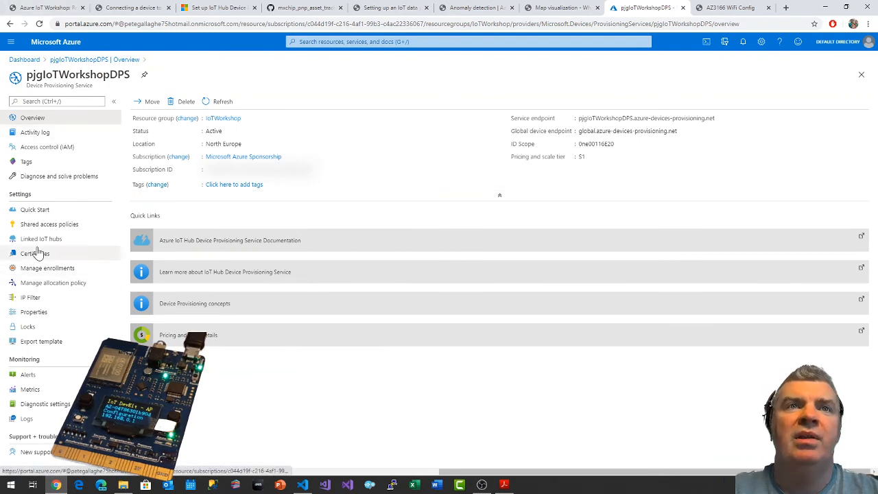
pyautogui.click(31, 238)
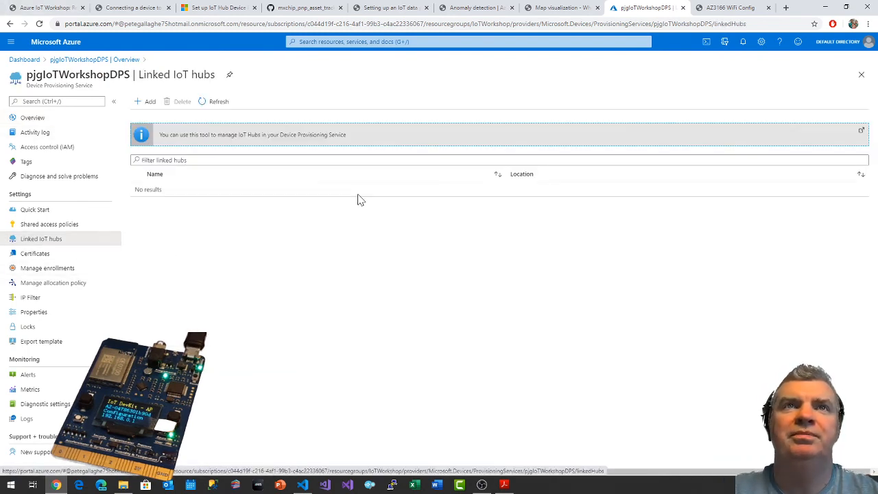
pyautogui.click(144, 103)
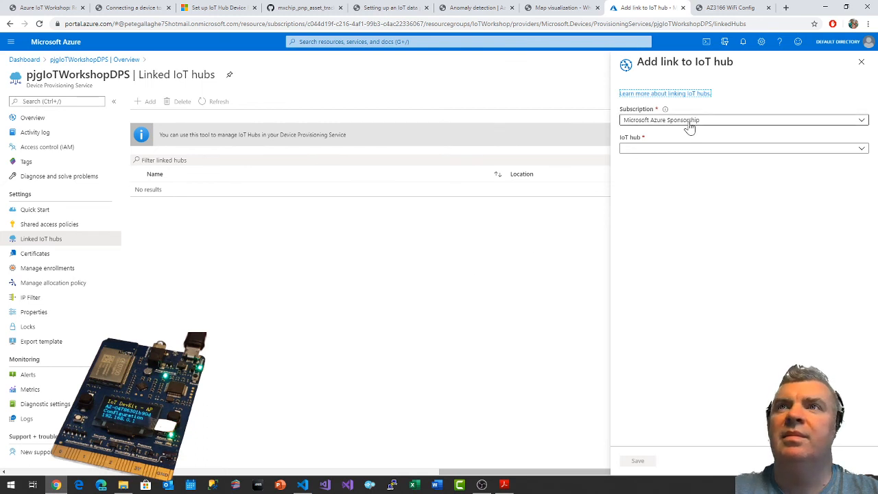
pyautogui.click(661, 152)
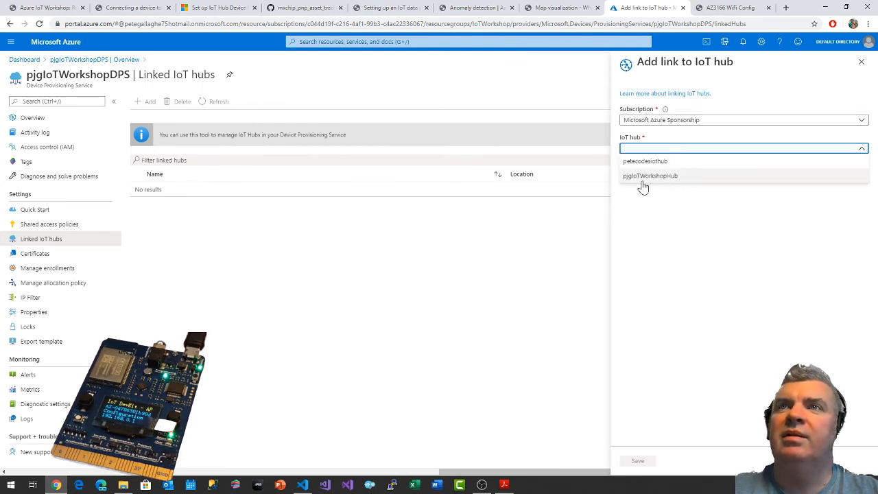
pyautogui.click(660, 177)
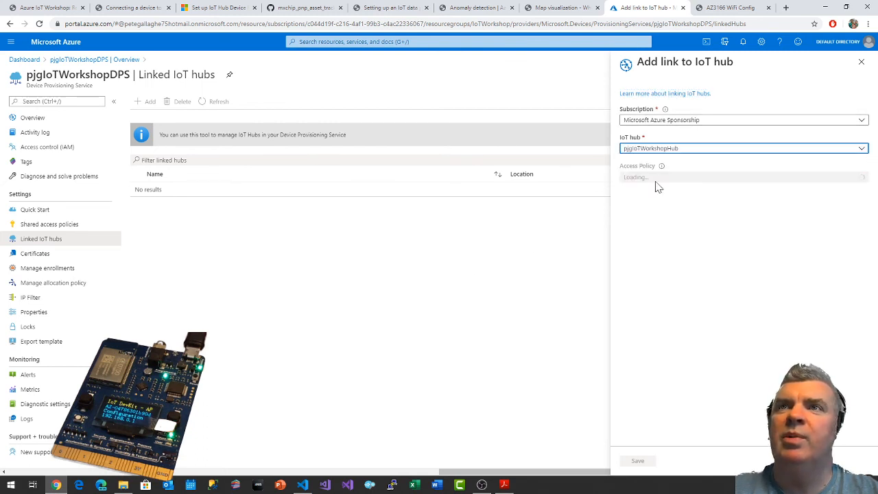
pyautogui.click(678, 179)
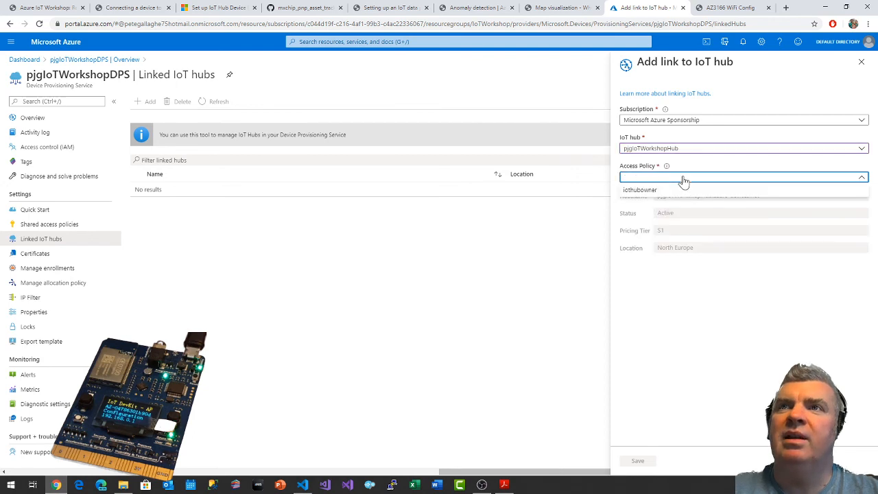
pyautogui.click(673, 180)
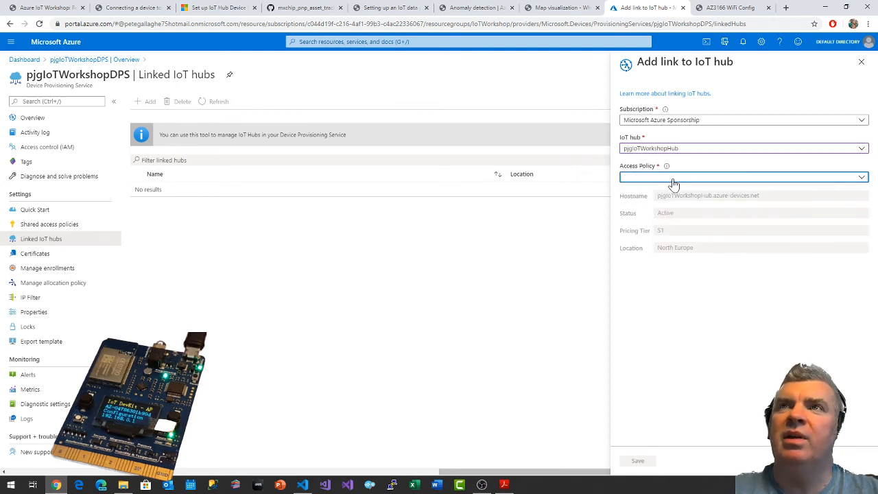
pyautogui.click(673, 180)
pyautogui.click(673, 181)
pyautogui.click(649, 179)
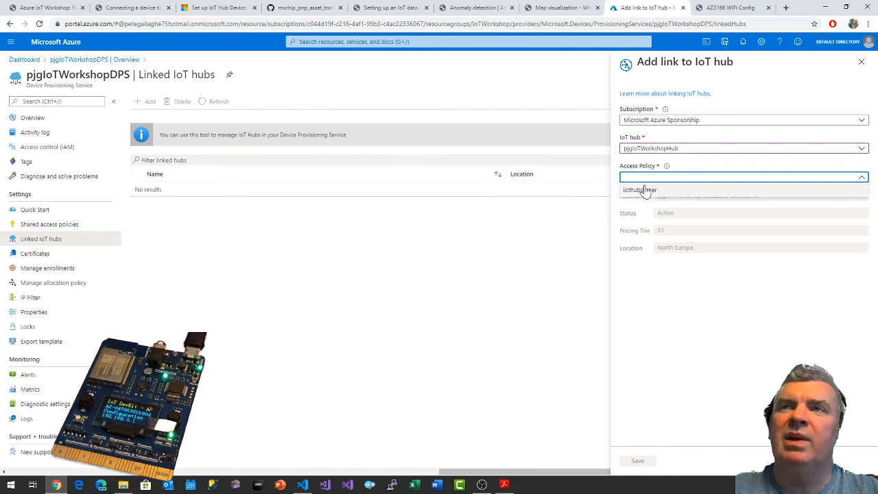
pyautogui.click(657, 297)
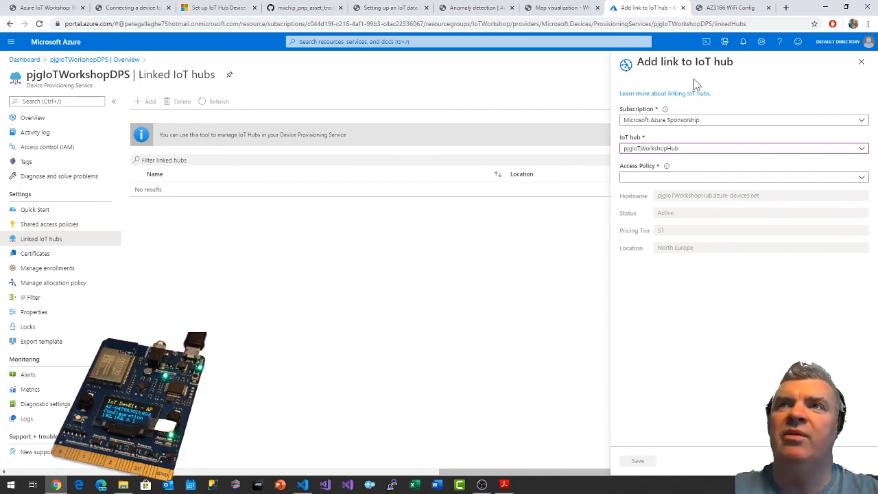
pyautogui.click(864, 66)
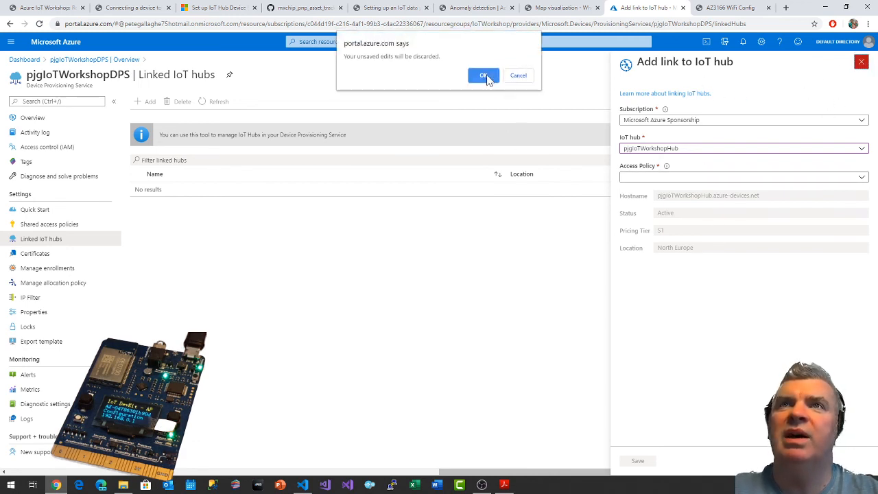
pyautogui.click(483, 74)
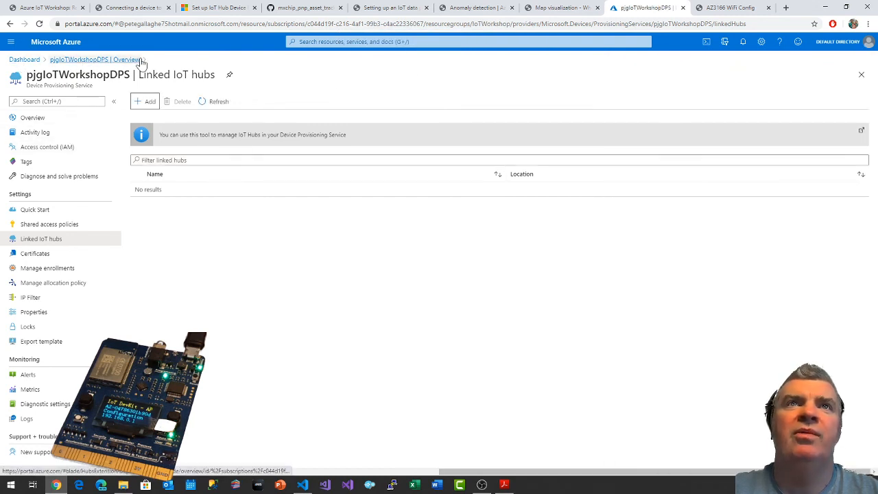
# Pin the deployed pjgIoTWorkshopDPS provisioning service to the dashboard from its deployment notification and open that dashboard.
pyautogui.click(74, 59)
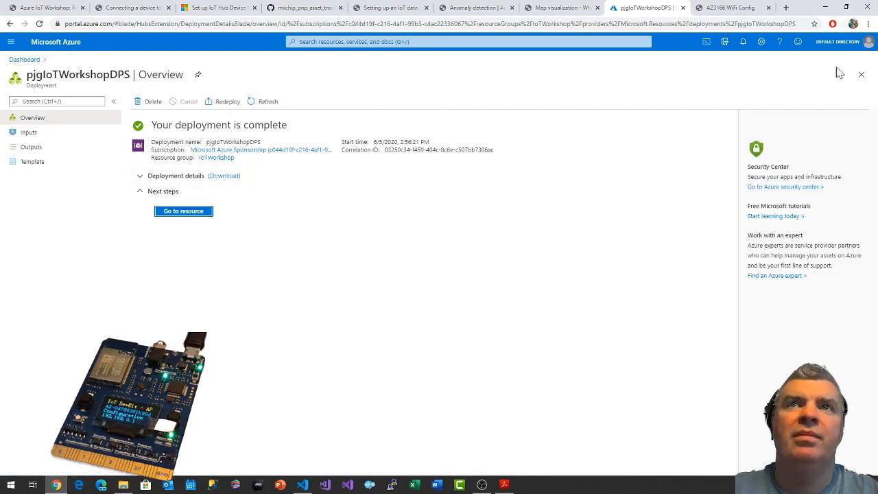
pyautogui.click(745, 44)
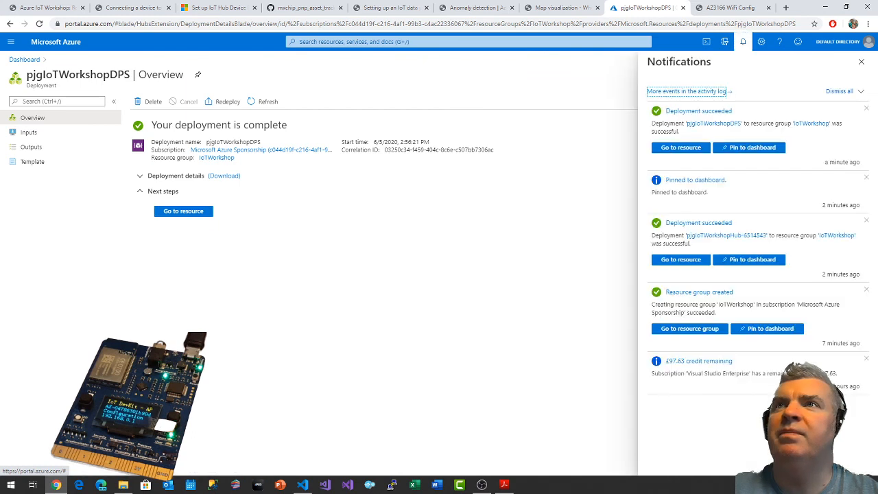
pyautogui.click(748, 150)
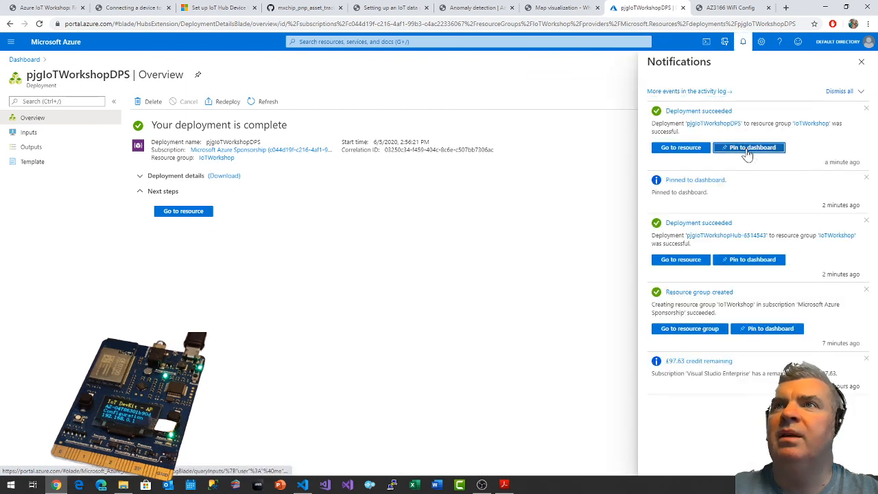
pyautogui.click(25, 60)
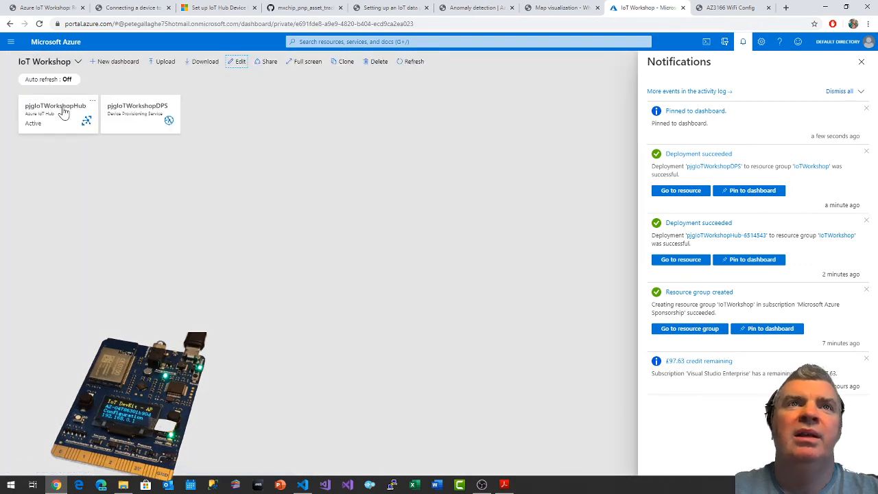
# Create a shared access policy named DPS on pjgIoTWorkshopHub with registry read, registry write, service connect and device connect permissions.
pyautogui.click(62, 112)
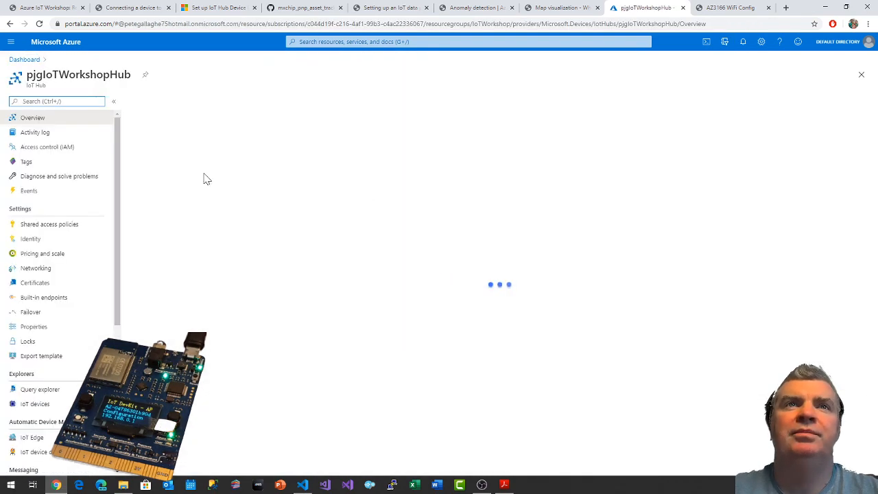
pyautogui.click(50, 224)
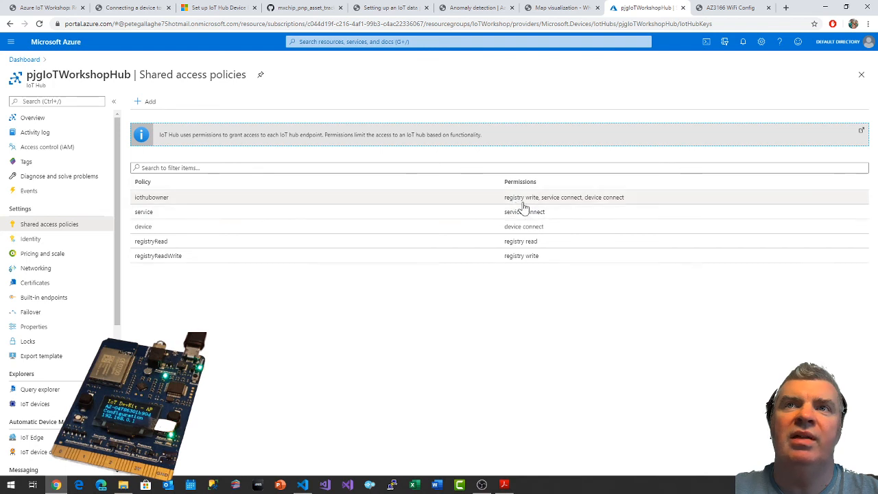
pyautogui.click(141, 106)
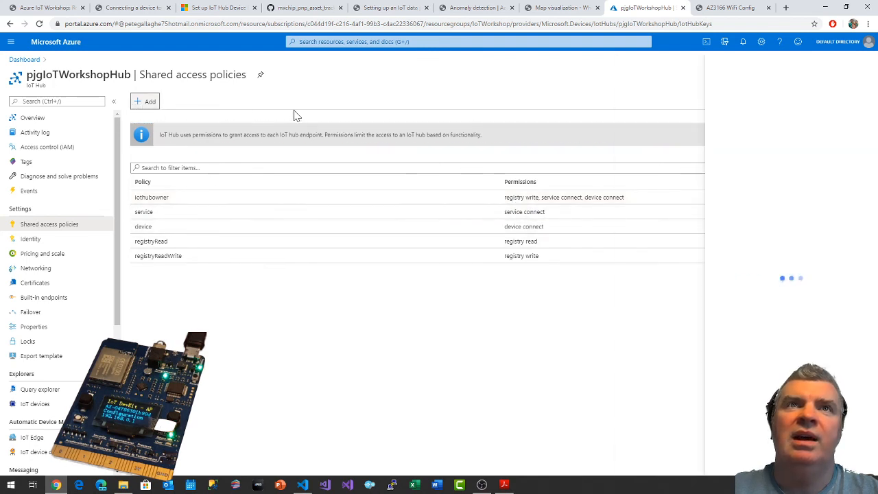
pyautogui.write('DPS')
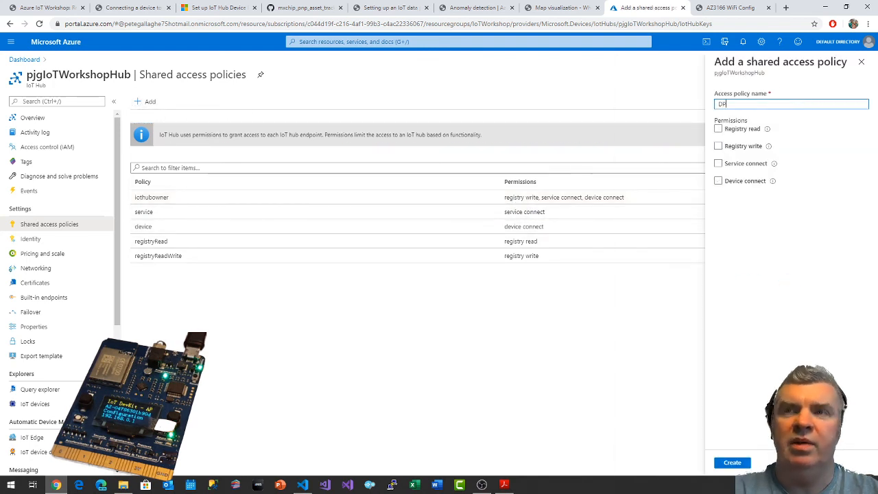
pyautogui.click(718, 145)
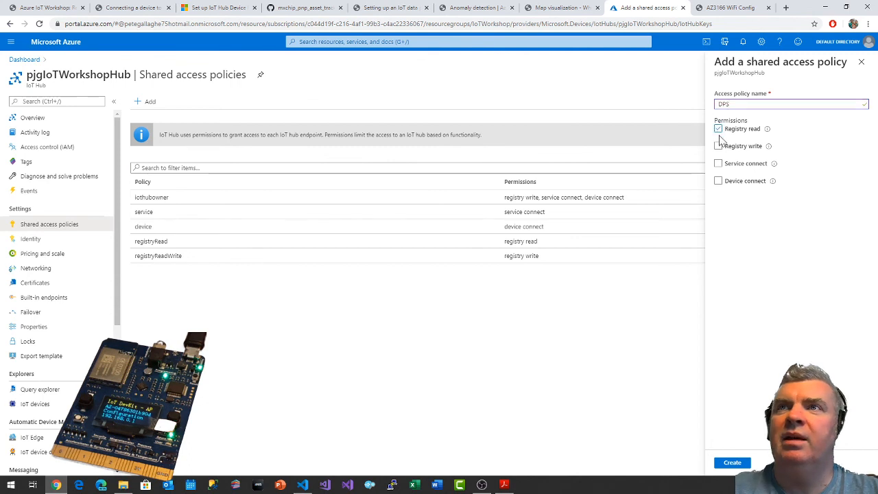
pyautogui.click(718, 163)
pyautogui.click(718, 180)
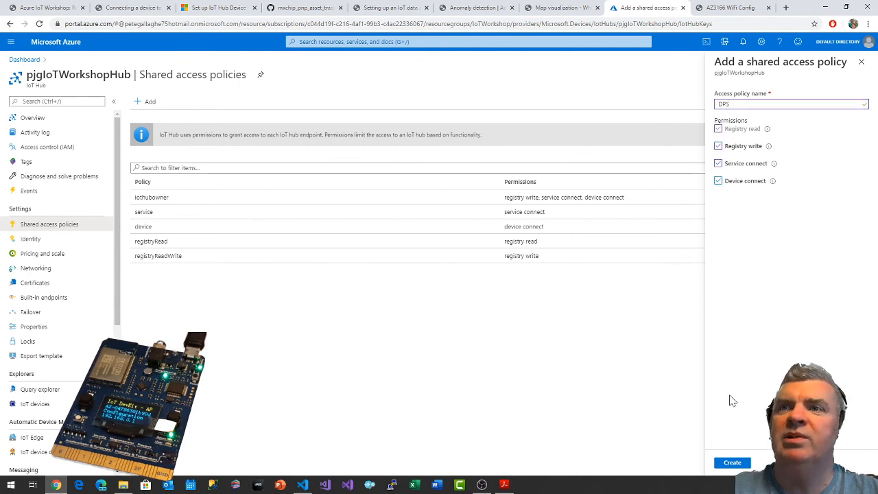
pyautogui.click(732, 462)
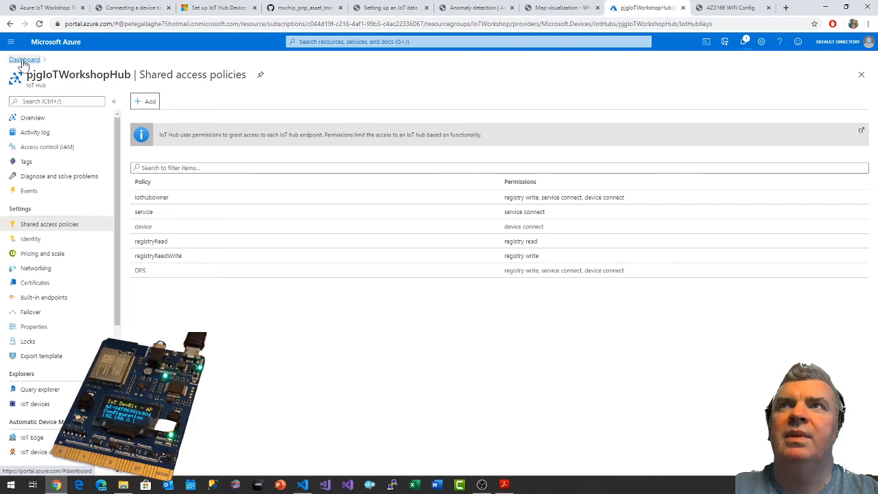
# Review the new DPS policy's details and permissions, then close them and dismiss the update notification.
pyautogui.click(139, 272)
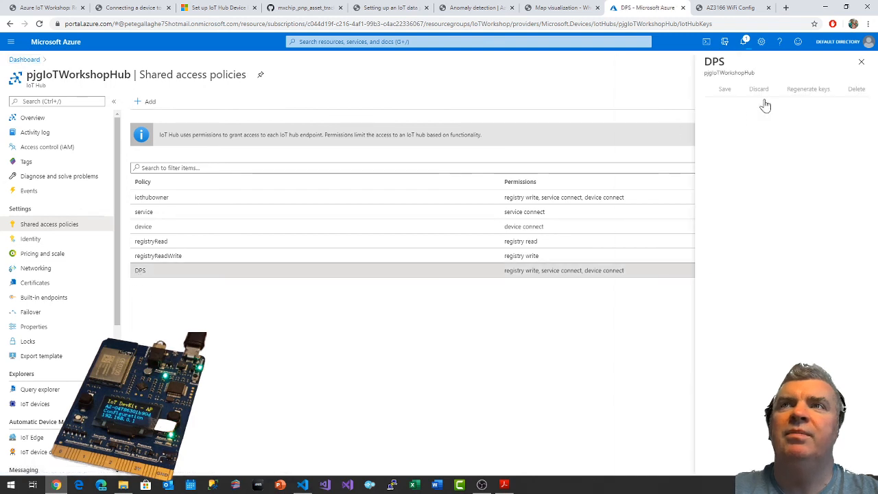
pyautogui.click(864, 64)
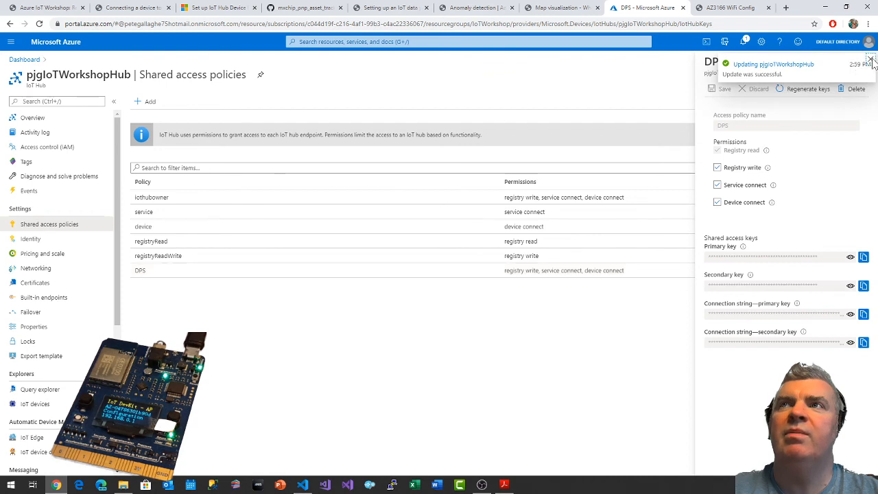
pyautogui.click(870, 60)
pyautogui.click(864, 63)
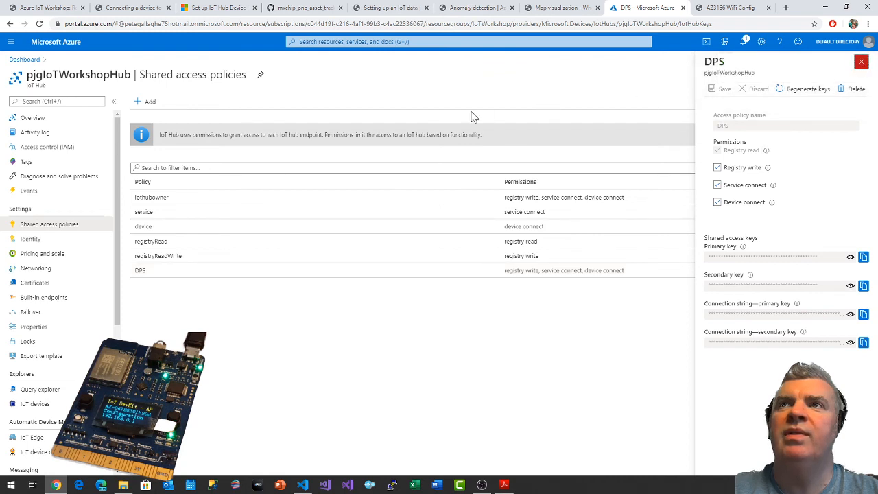
# Return to the dashboard, open pjgIoTWorkshopDPS and show its linked IoT hubs.
pyautogui.click(12, 60)
pyautogui.click(137, 122)
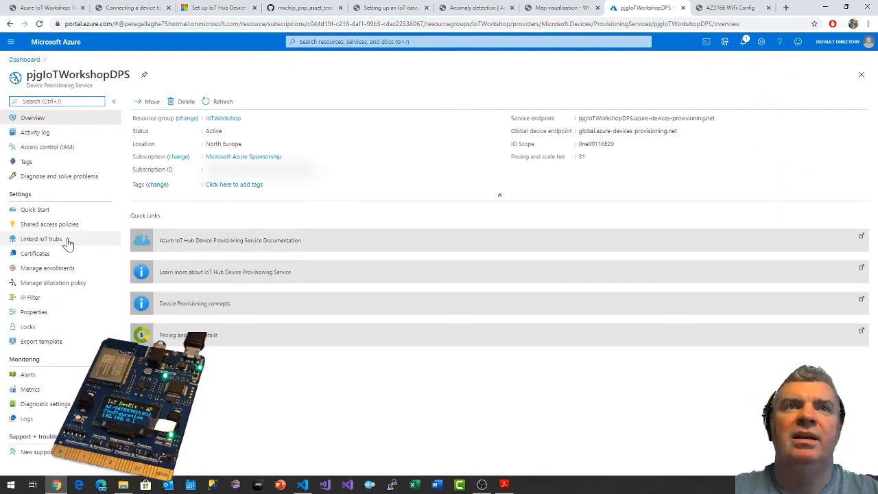
pyautogui.click(41, 240)
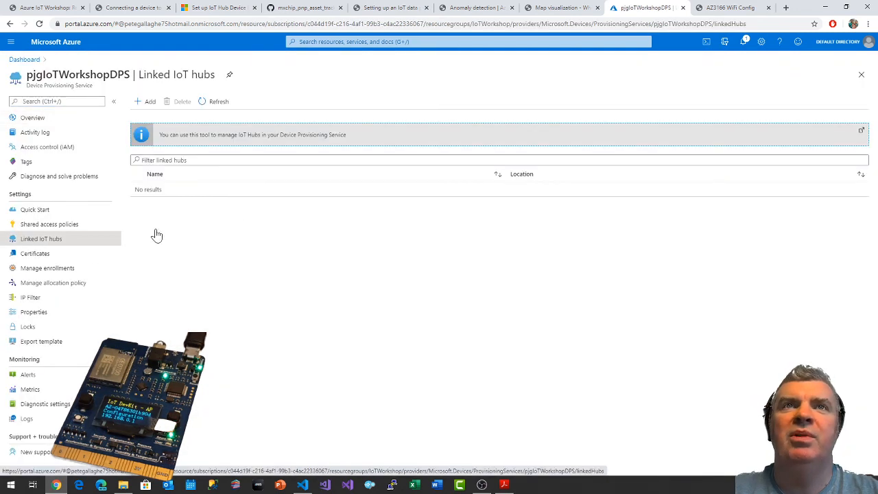
# Link pjgIoTWorkshopHub to the provisioning service with the DPS access policy, save the link and refresh the list of linked hubs.
pyautogui.click(146, 101)
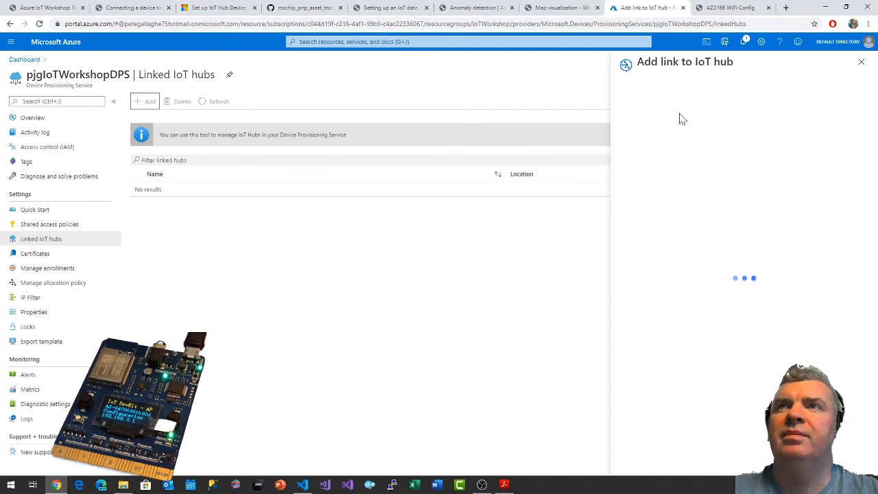
pyautogui.click(648, 149)
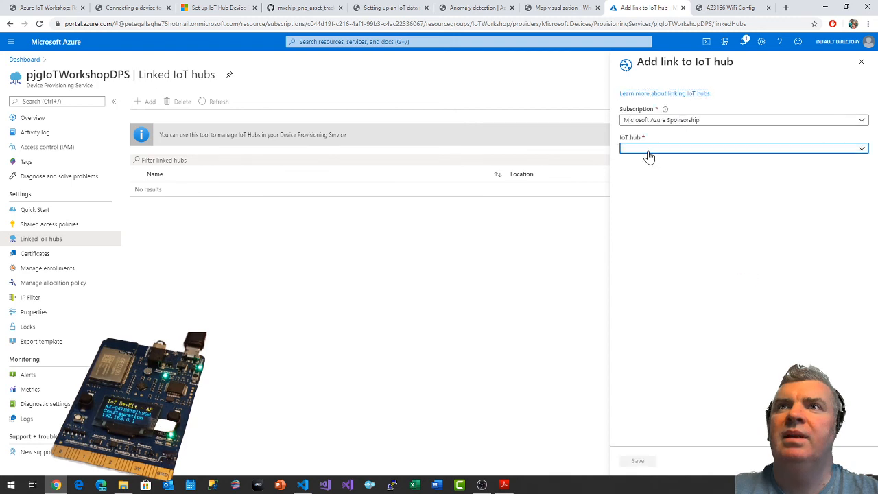
pyautogui.click(648, 177)
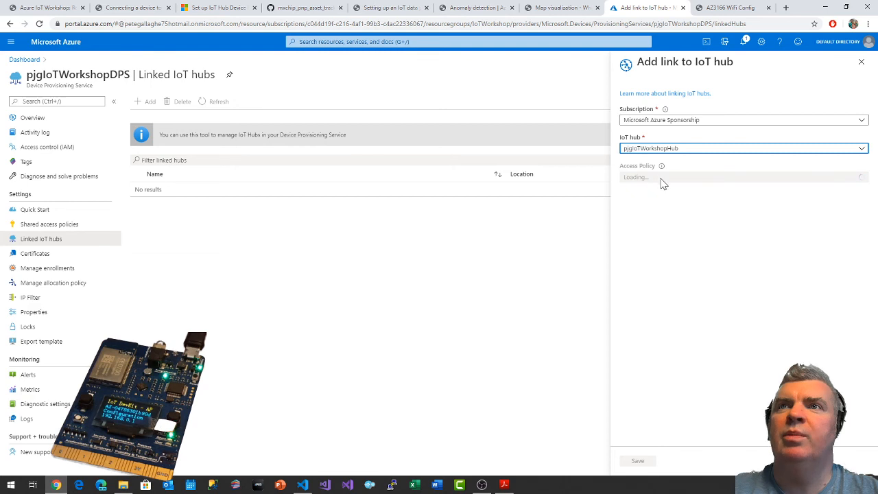
pyautogui.click(662, 178)
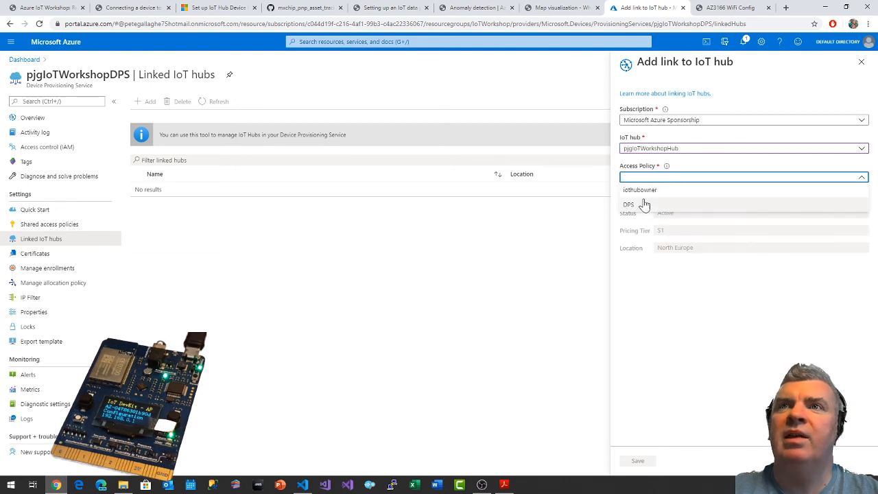
pyautogui.click(631, 205)
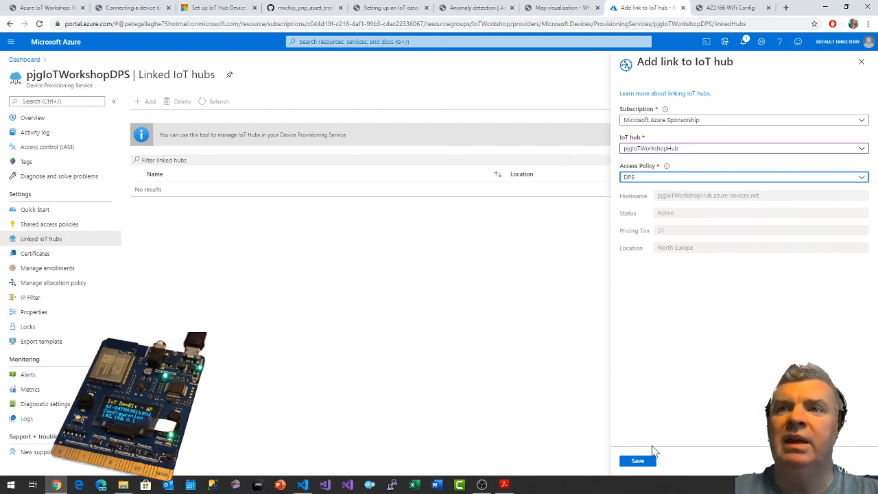
pyautogui.click(638, 461)
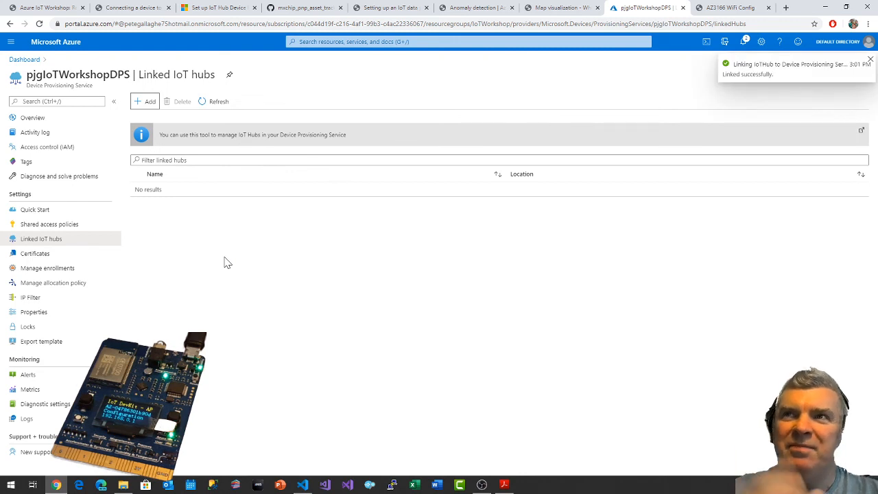
pyautogui.click(218, 104)
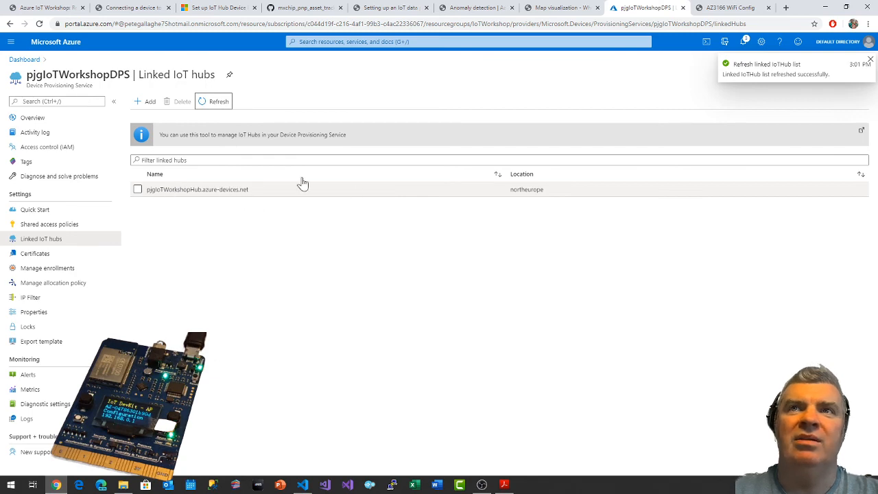
# Read the Microsoft quickstart's instructions on creating the Device Provisioning Service and linking it to the IoT hub, including the access policy.
pyautogui.click(209, 9)
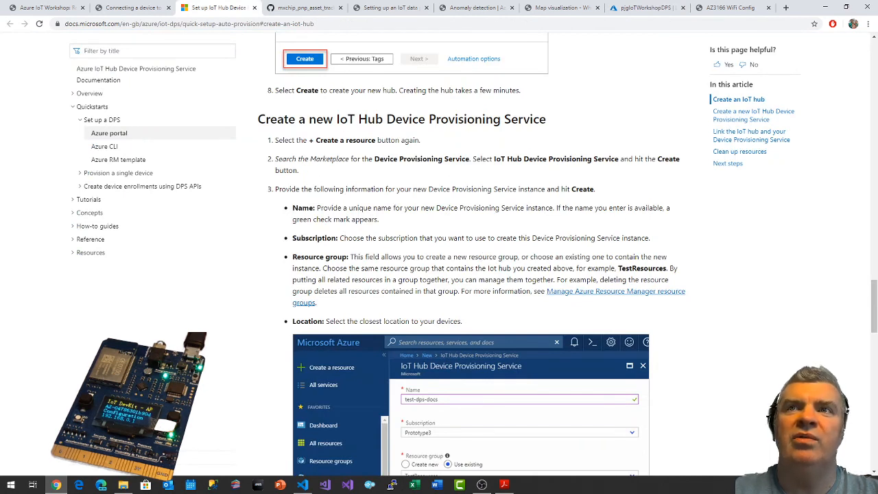
pyautogui.scroll(-4, 569, 225)
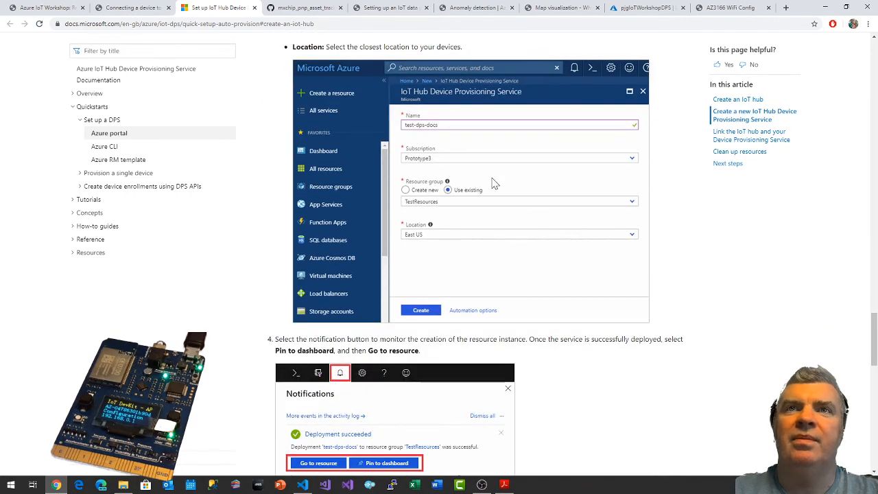
pyautogui.scroll(-1, 490, 182)
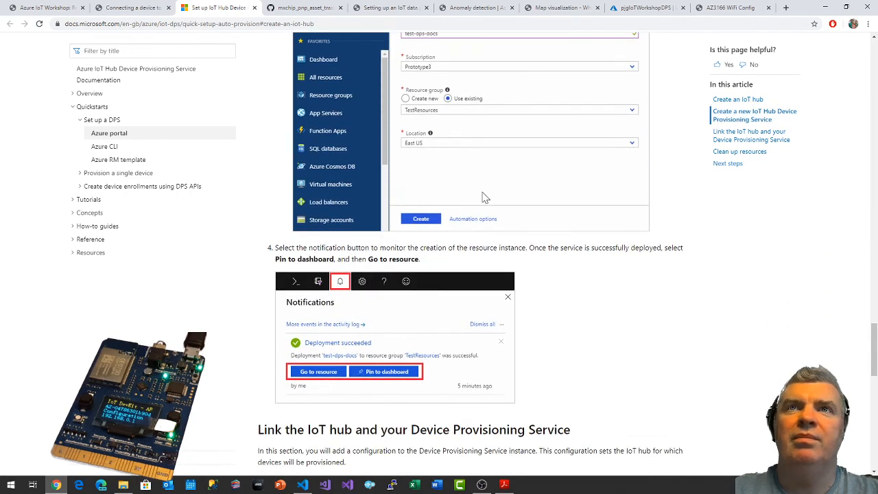
pyautogui.scroll(-2, 486, 196)
pyautogui.scroll(-2, 498, 201)
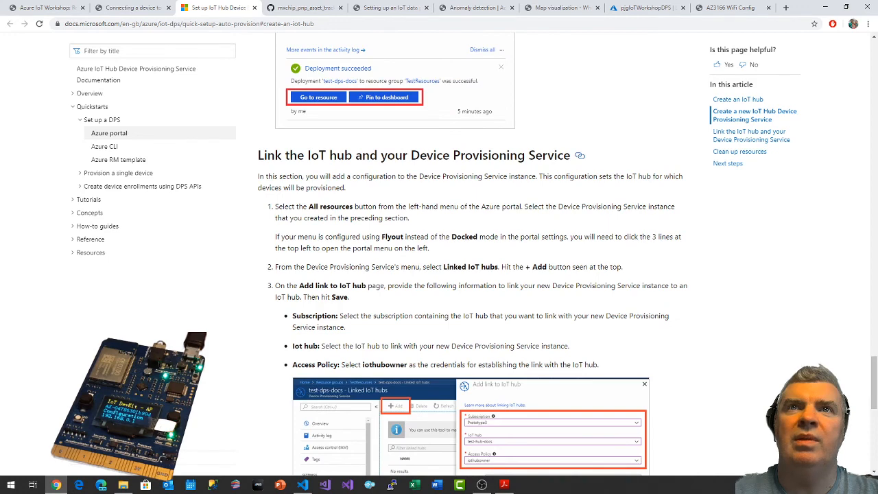
pyautogui.scroll(-1, 472, 254)
pyautogui.scroll(-2, 473, 253)
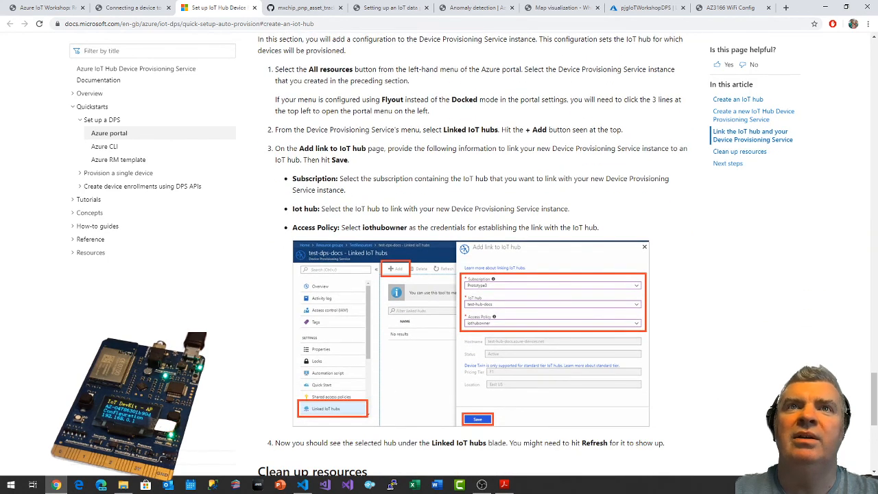
pyautogui.scroll(-1, 412, 206)
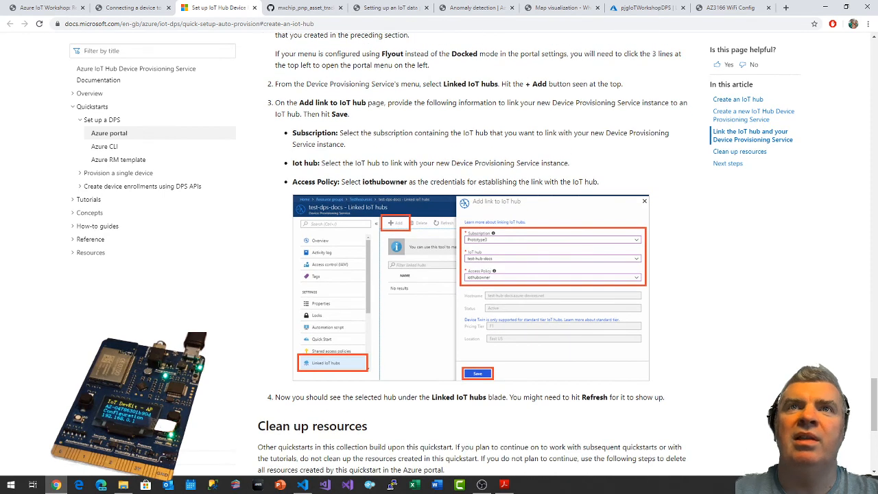
pyautogui.doubleClick(385, 182)
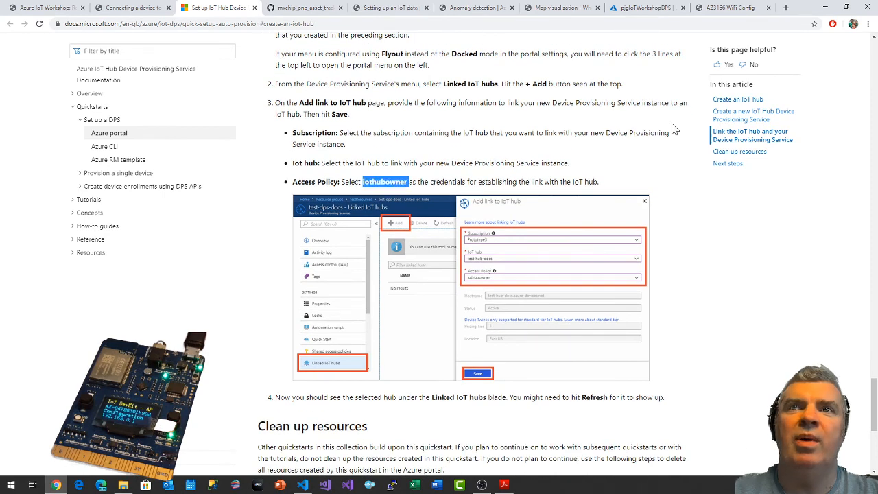
pyautogui.click(483, 159)
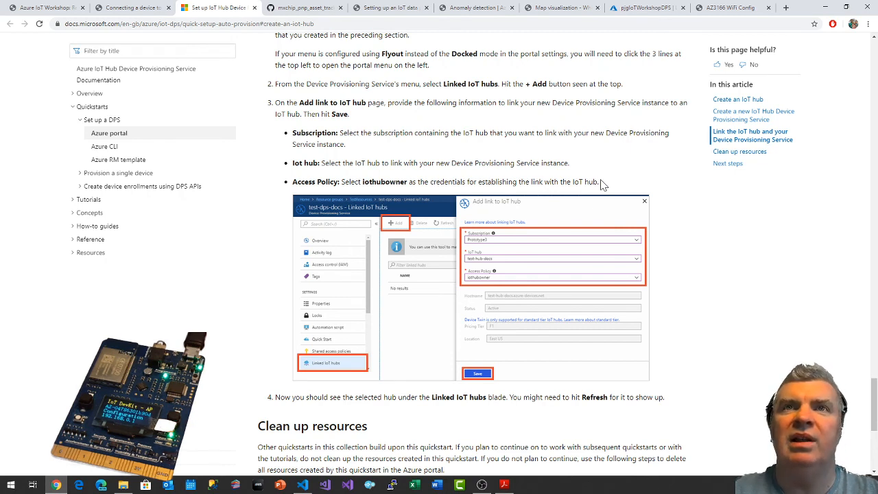
pyautogui.scroll(-3, 601, 184)
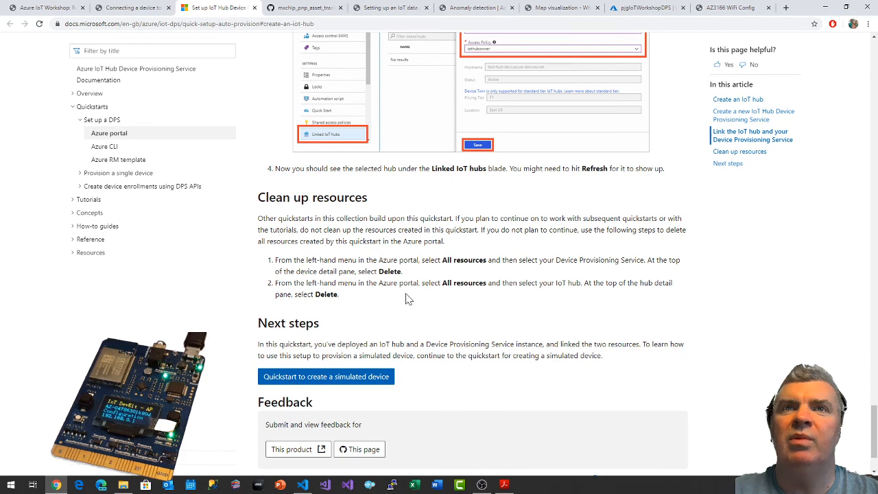
pyautogui.scroll(3, 312, 217)
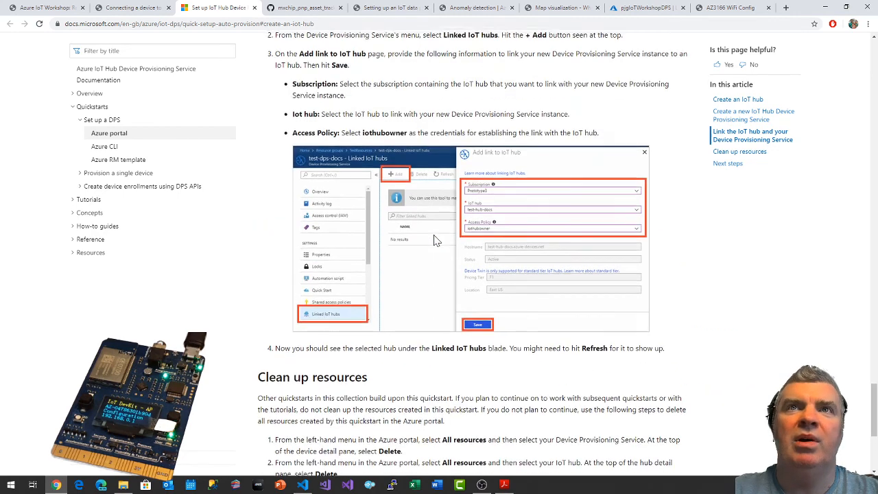
# Check the workshop guide's enrollment instructions and start a new enrollment group in pjgIoTWorkshopDPS.
pyautogui.click(130, 8)
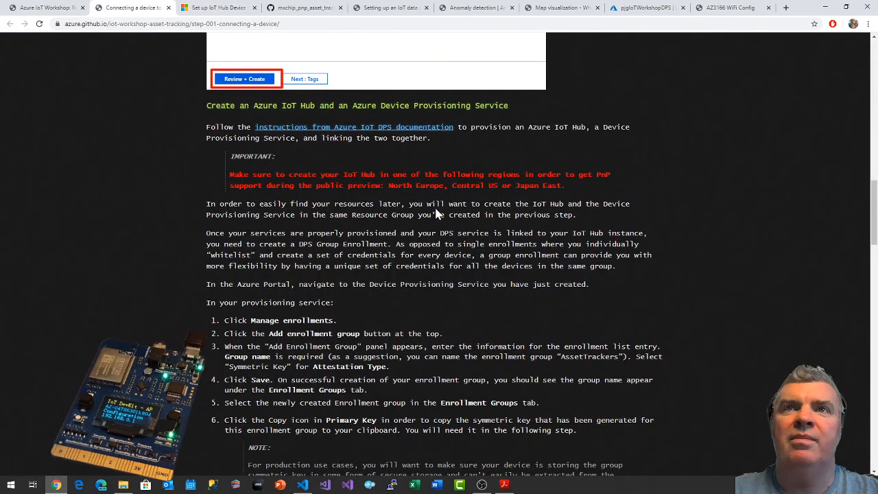
pyautogui.scroll(-1, 360, 227)
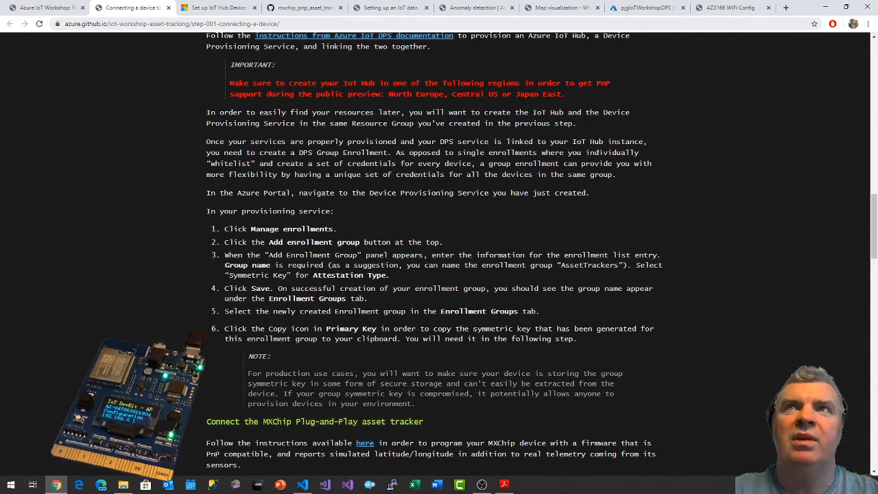
pyautogui.click(645, 8)
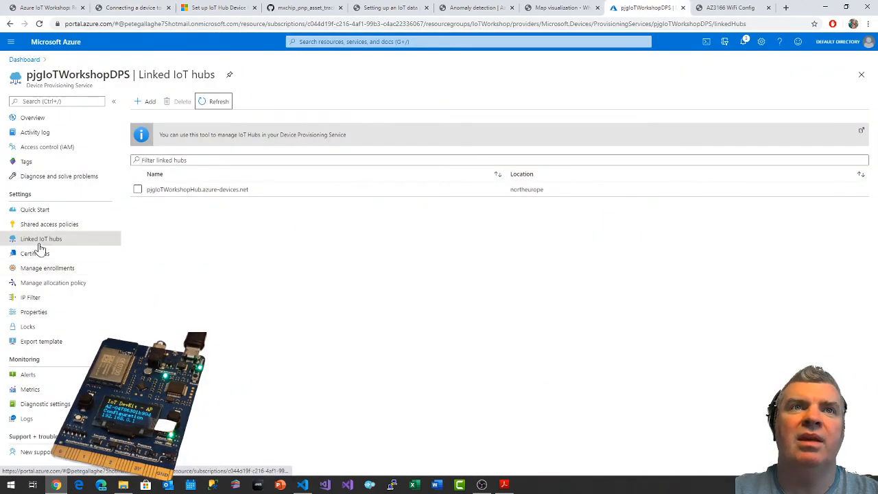
pyautogui.click(41, 268)
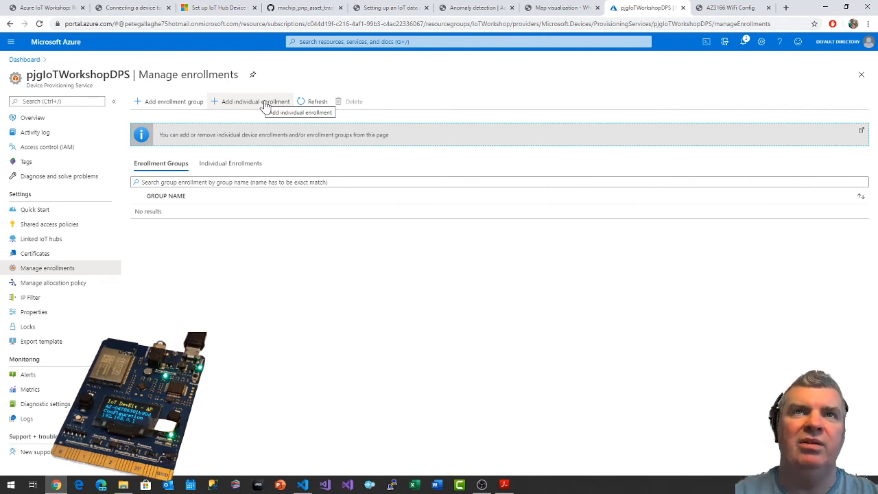
pyautogui.click(159, 104)
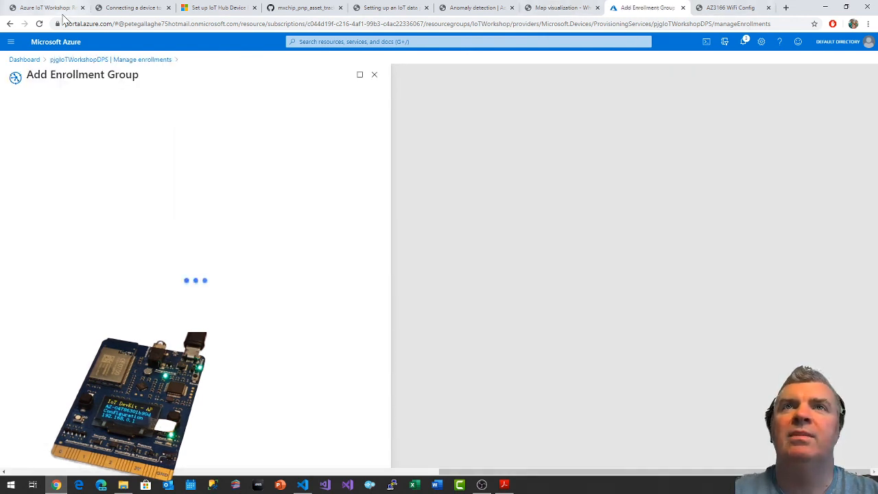
# Name the enrollment group AssetTrackers, using the workshop guide's suggested name, and set its attestation type to Symmetric Key.
pyautogui.click(130, 8)
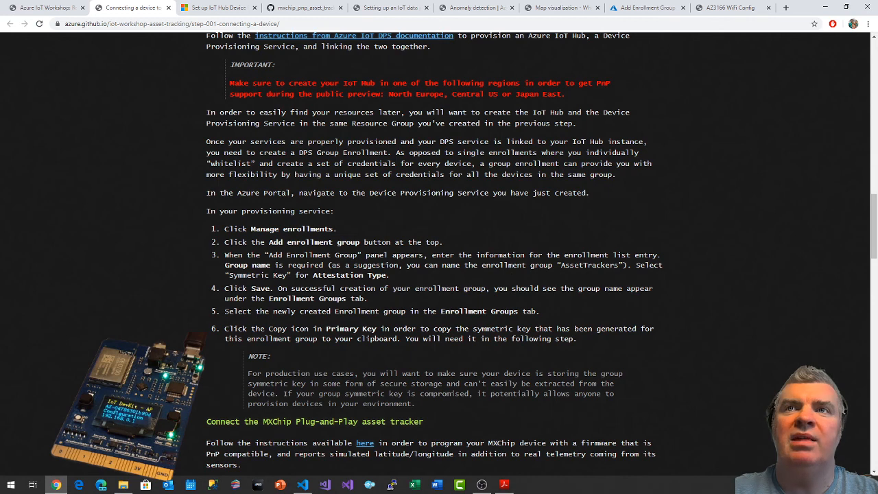
pyautogui.doubleClick(588, 265)
pyautogui.hotkey('ctrl', 'c')
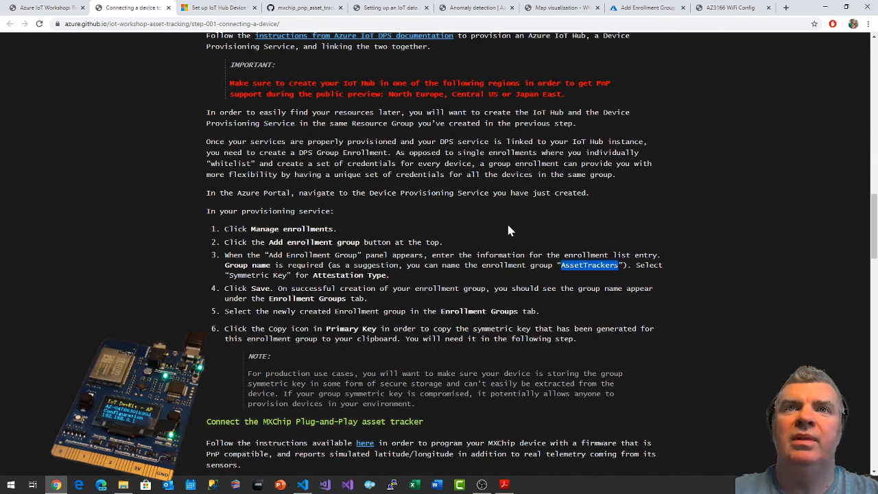
pyautogui.click(652, 7)
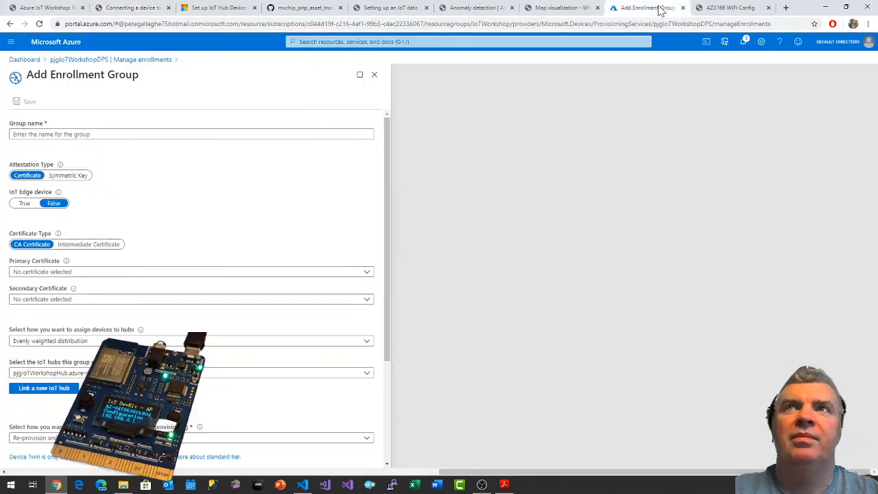
pyautogui.hotkey('ctrl', 'v')
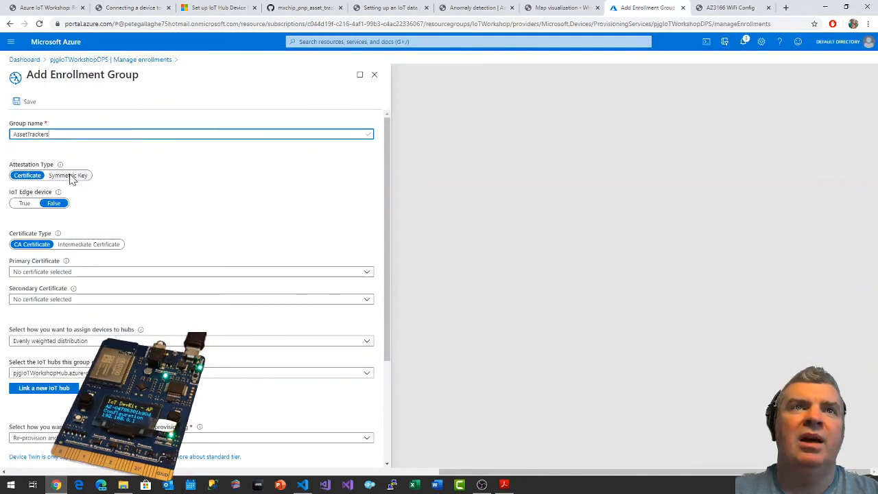
pyautogui.click(73, 176)
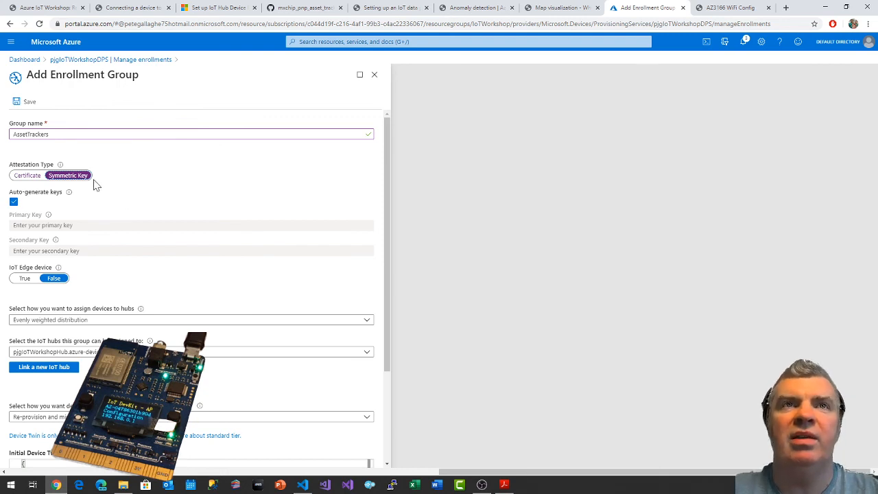
# Check the enrollment group's hub assignment, re-provisioning and device twin settings against the workshop guide and save the group.
pyautogui.scroll(-1, 103, 192)
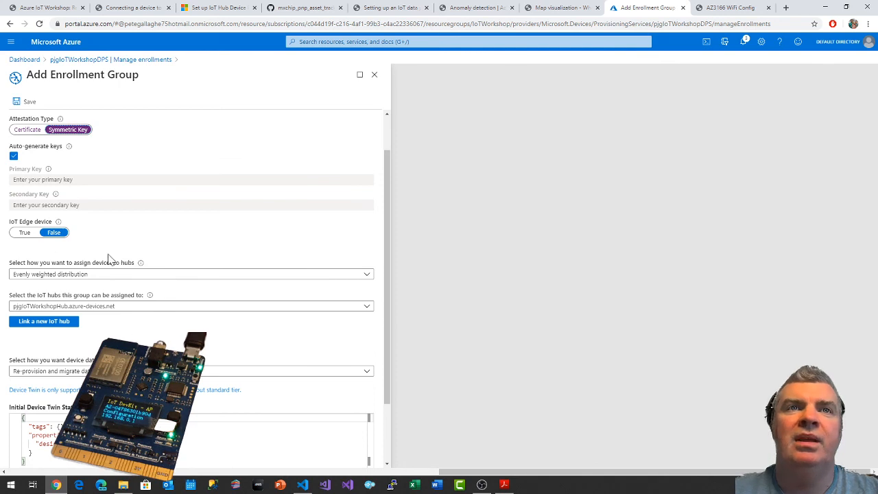
pyautogui.click(63, 307)
pyautogui.click(60, 308)
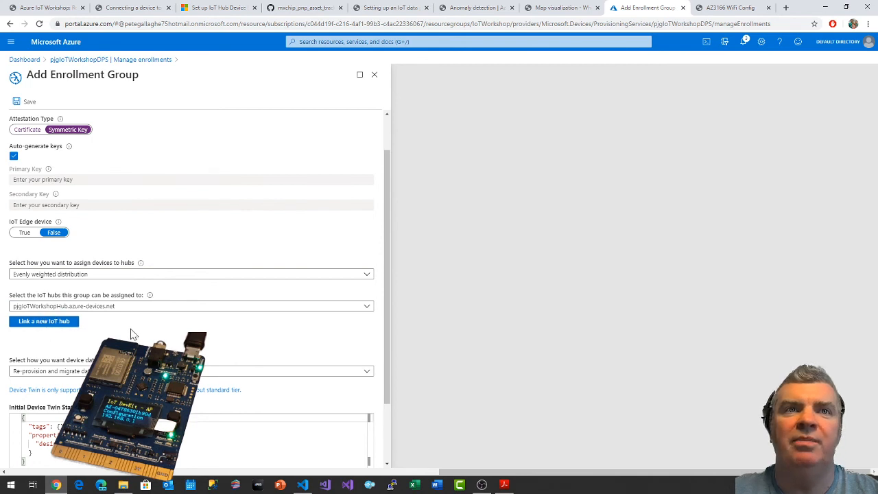
pyautogui.scroll(-1, 134, 335)
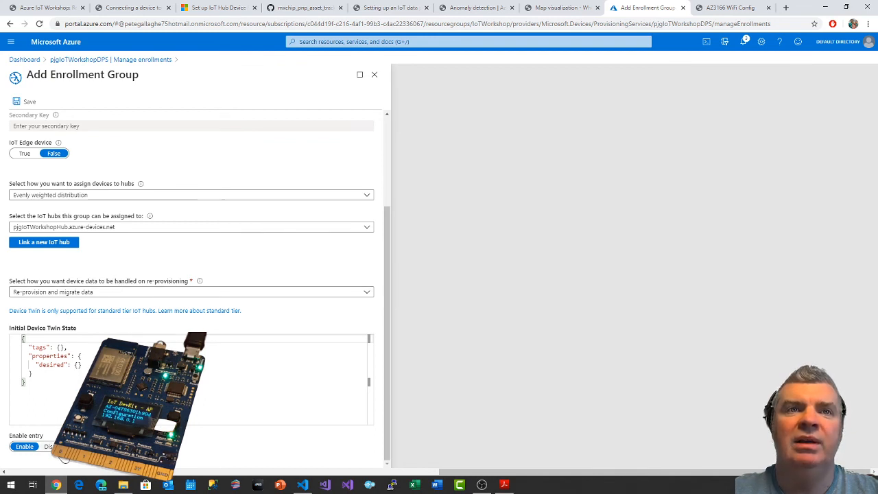
pyautogui.click(142, 9)
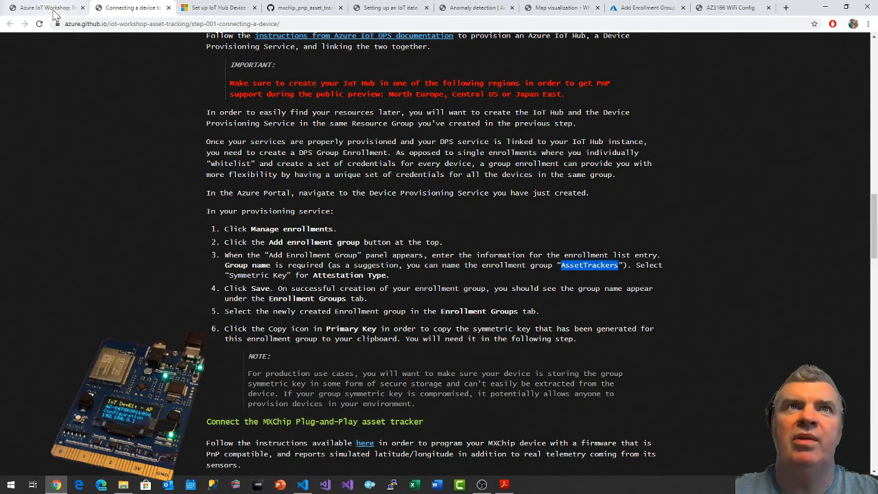
pyautogui.click(639, 9)
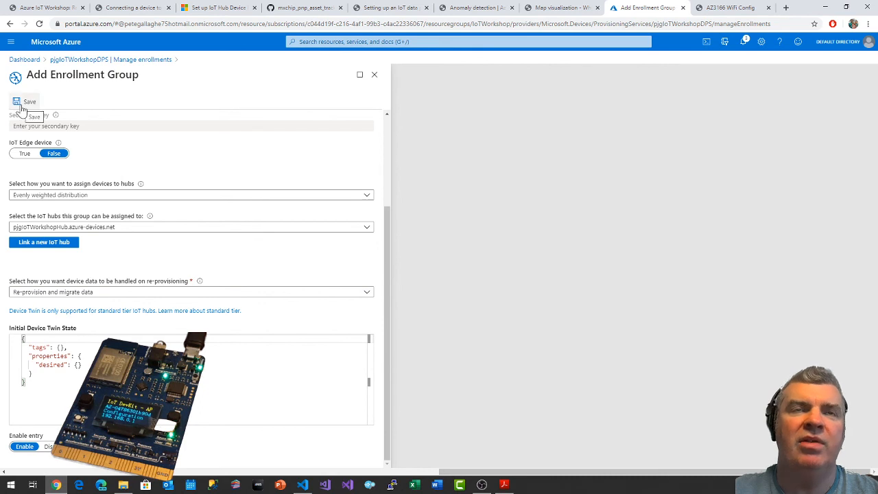
pyautogui.scroll(3, 235, 131)
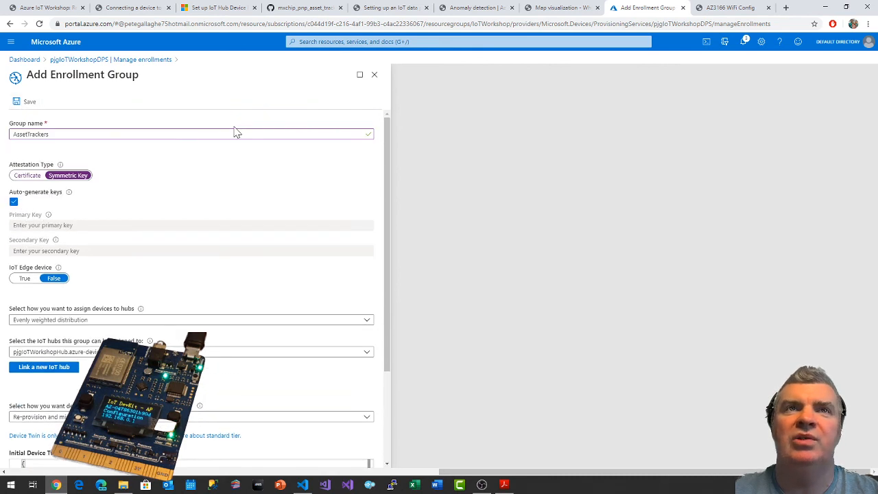
pyautogui.scroll(-3, 114, 131)
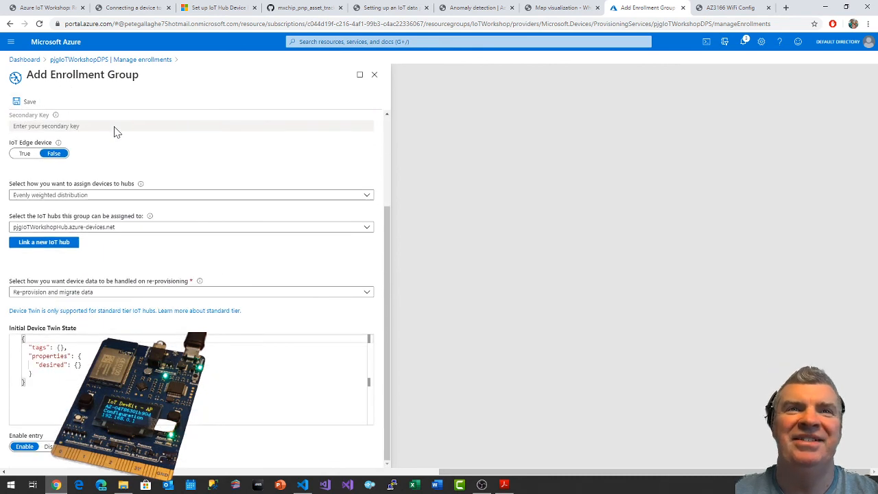
pyautogui.click(27, 102)
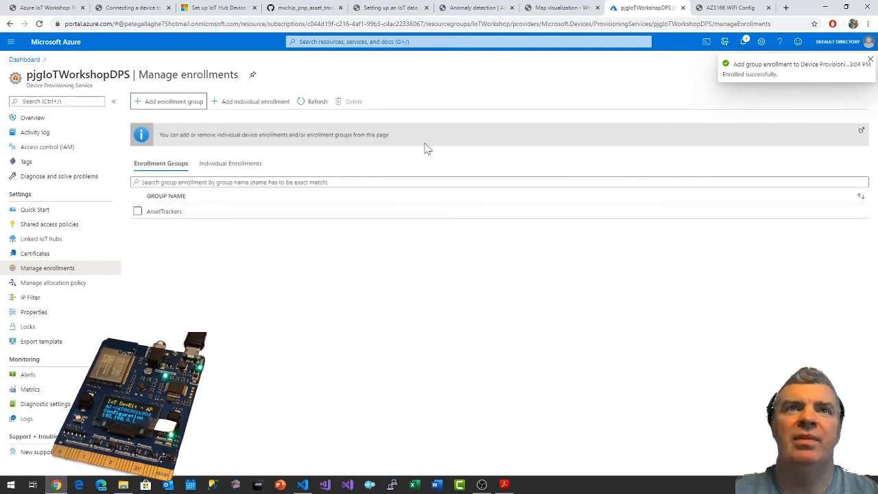
# Check the guide's next instruction, open the AssetTrackers enrollment group and copy its primary key.
pyautogui.click(147, 9)
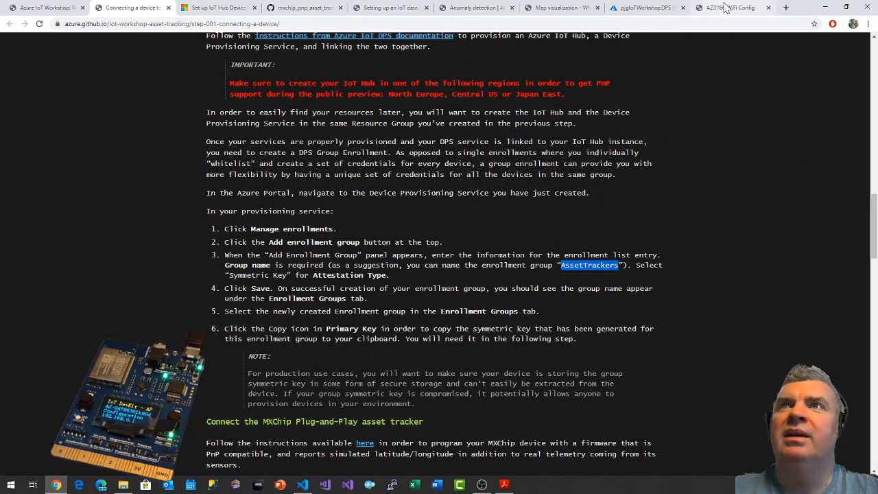
pyautogui.click(669, 10)
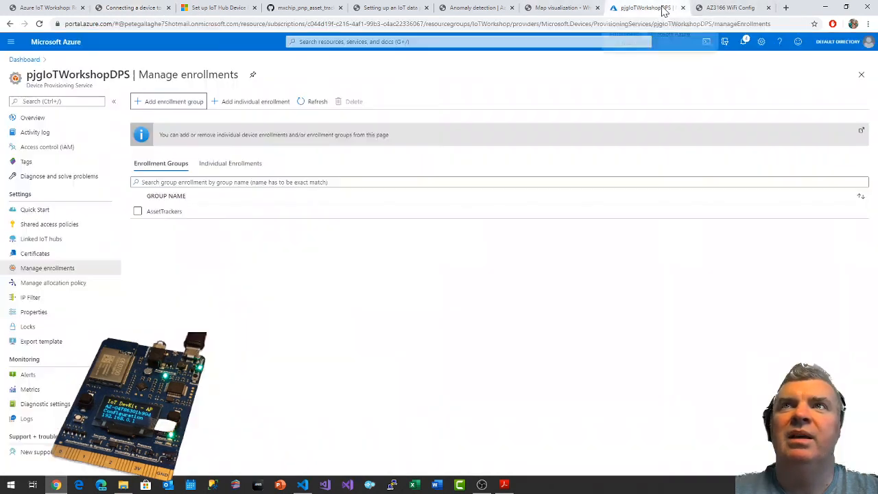
pyautogui.click(165, 212)
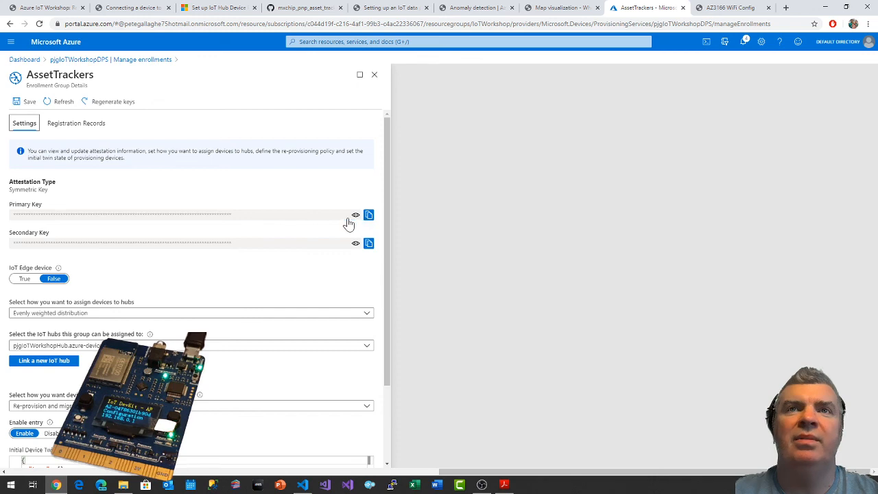
pyautogui.click(369, 215)
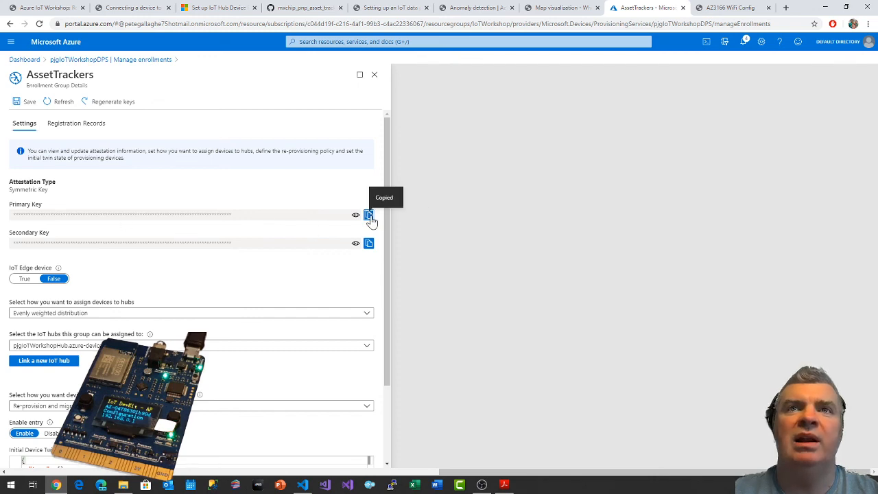
# Look up the required DPS settings in the workshop guide, then switch to the AZ3166 device configuration page and reload it.
pyautogui.click(120, 8)
pyautogui.scroll(-4, 285, 180)
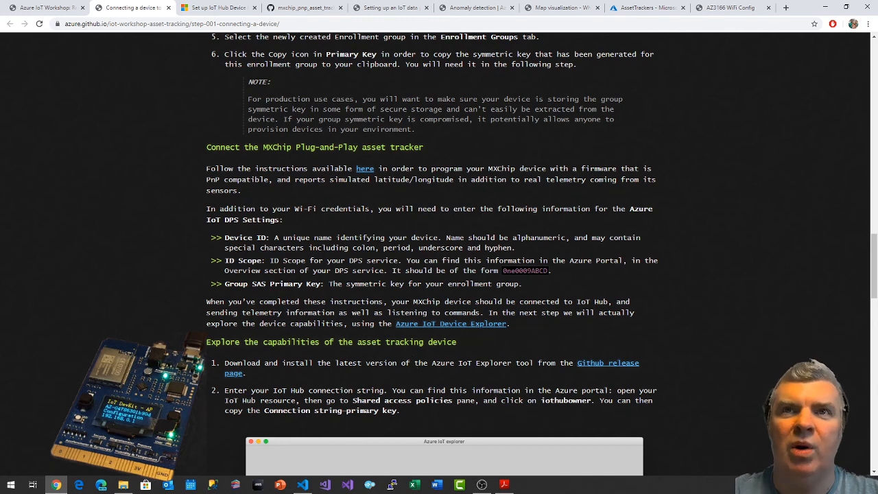
pyautogui.click(741, 14)
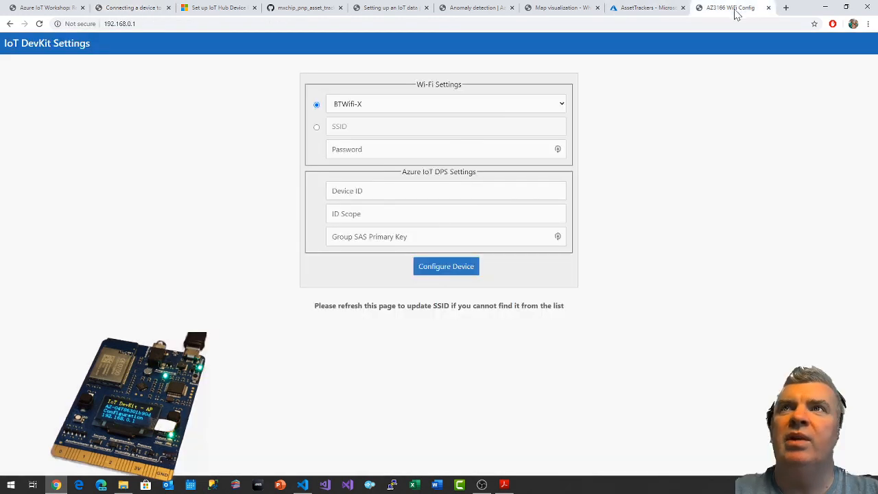
pyautogui.click(40, 24)
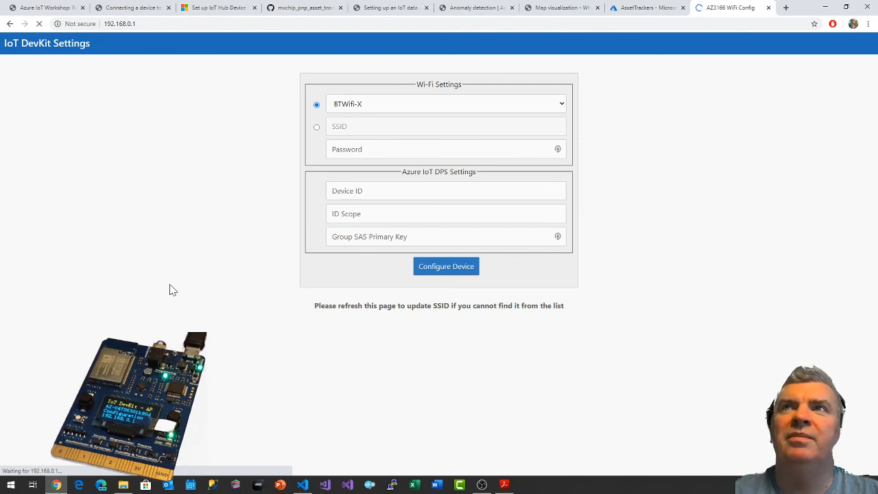
# Select the BT-6GA2Q3 network in the device's Wi-Fi settings and enter the Wi-Fi password.
pyautogui.click(393, 112)
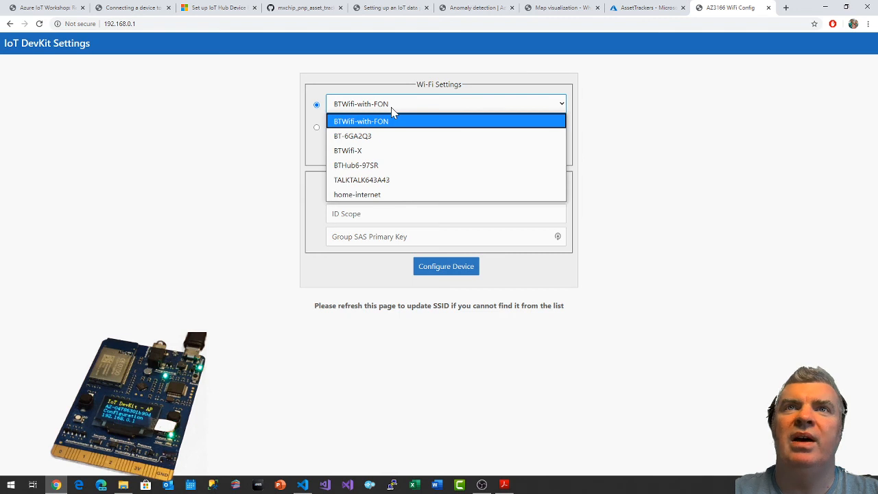
pyautogui.click(377, 137)
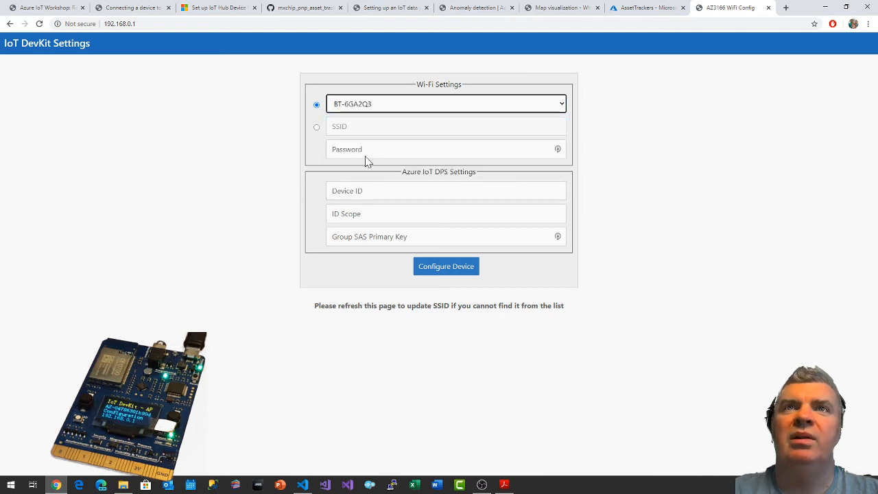
pyautogui.click(364, 151)
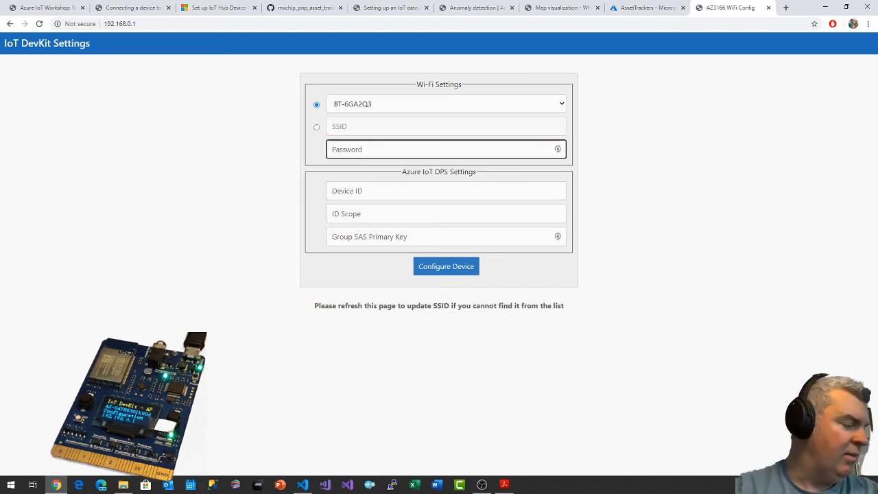
pyautogui.write('***')
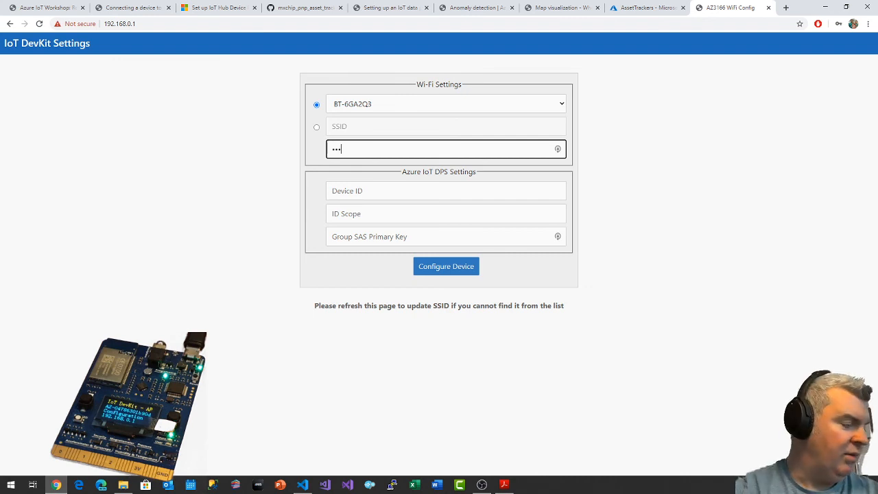
pyautogui.write('**')
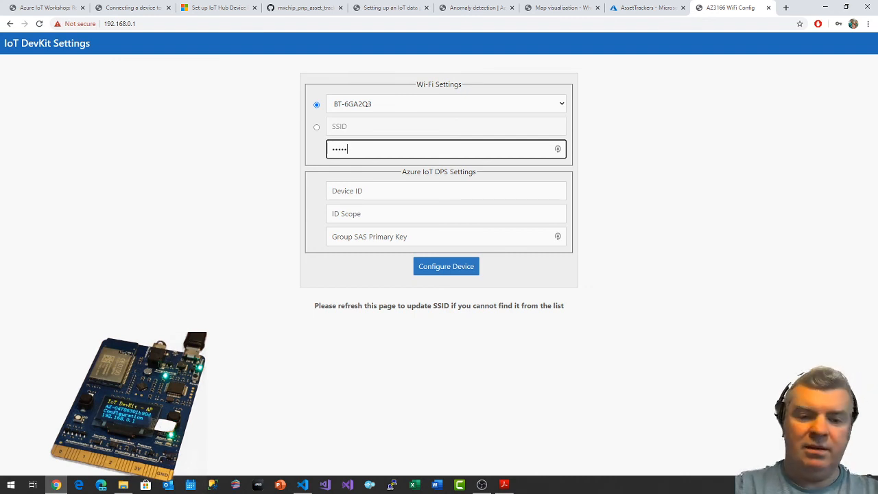
pyautogui.write('***')
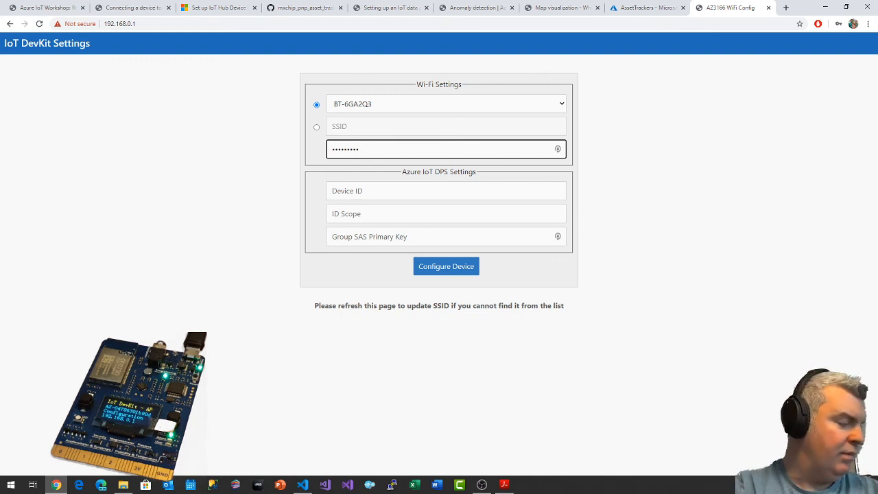
pyautogui.write('*****')
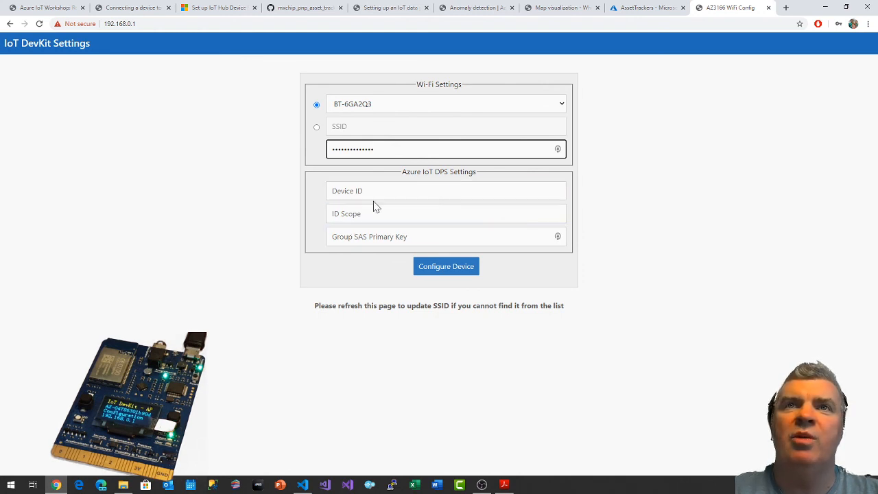
# Recheck the guide's DPS settings, then paste the copied group SAS primary key and set the Device ID to IoTWorkshopDevice.
pyautogui.click(120, 10)
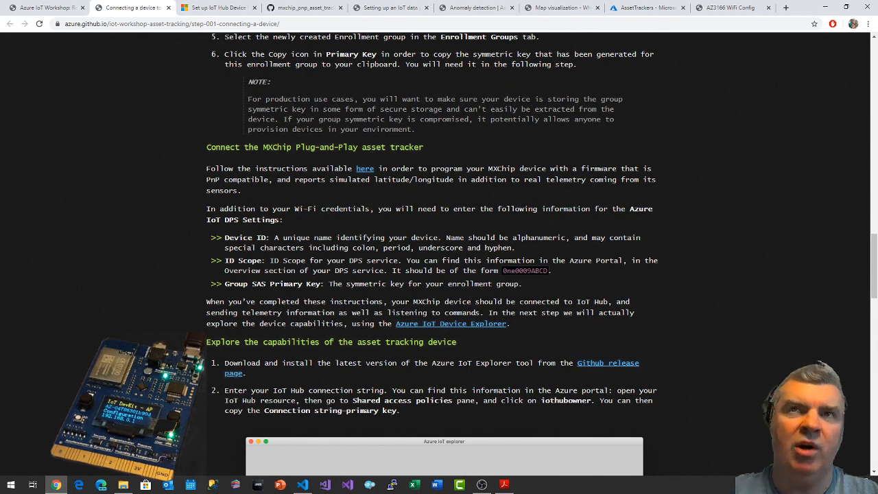
pyautogui.click(725, 8)
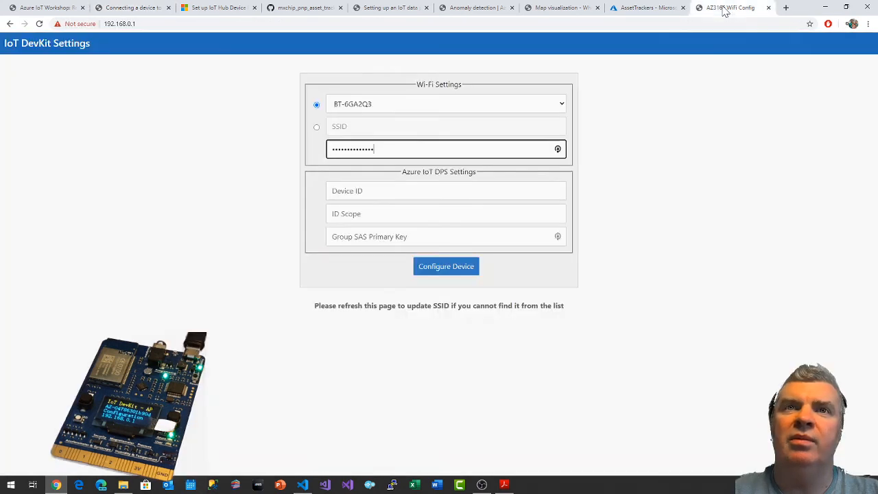
pyautogui.click(385, 236)
pyautogui.hotkey('ctrl', 'v')
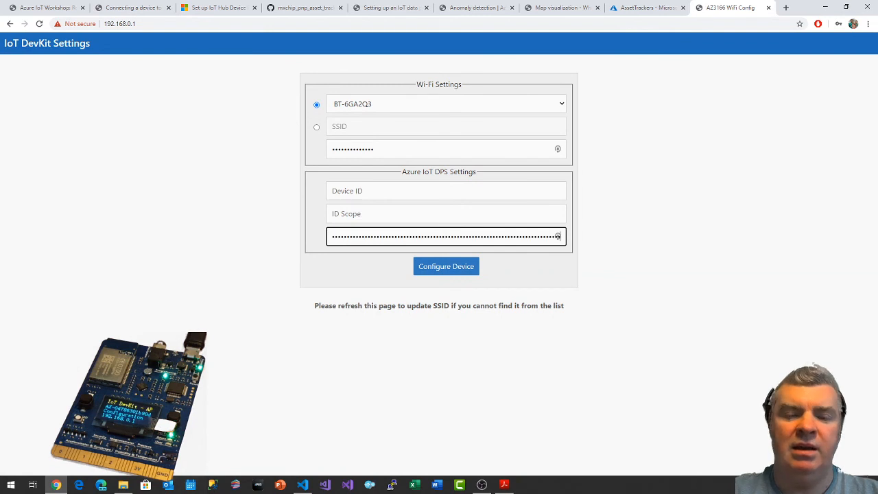
pyautogui.click(385, 191)
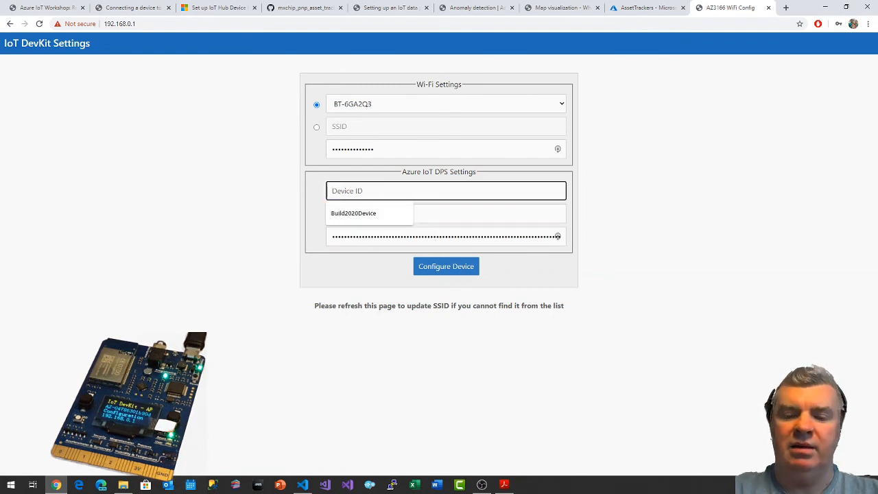
pyautogui.write('IoTWorks')
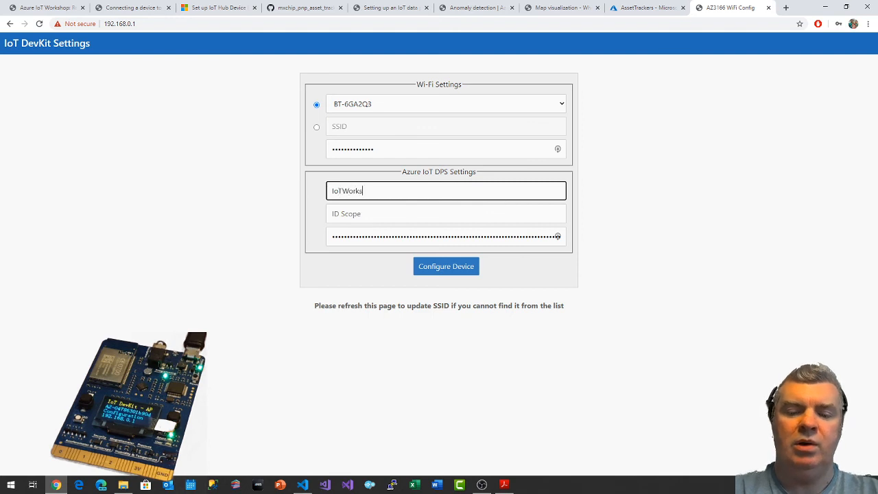
pyautogui.write('hopDevice')
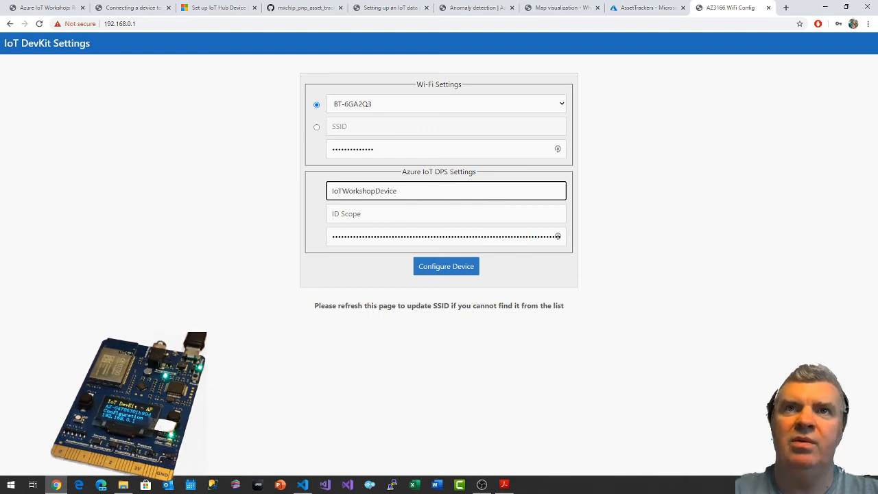
# Copy the ID Scope from the pjgIoTWorkshopDPS overview in the Azure portal and paste it into the device's DPS settings.
pyautogui.click(412, 213)
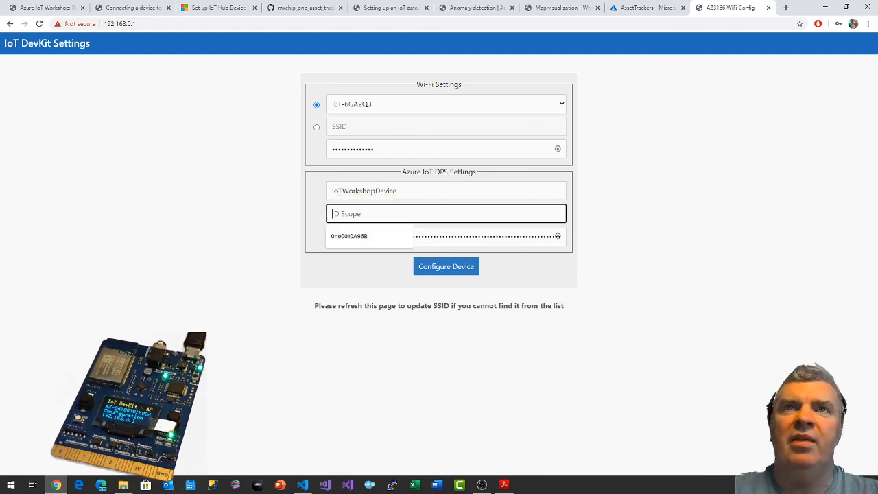
pyautogui.click(275, 205)
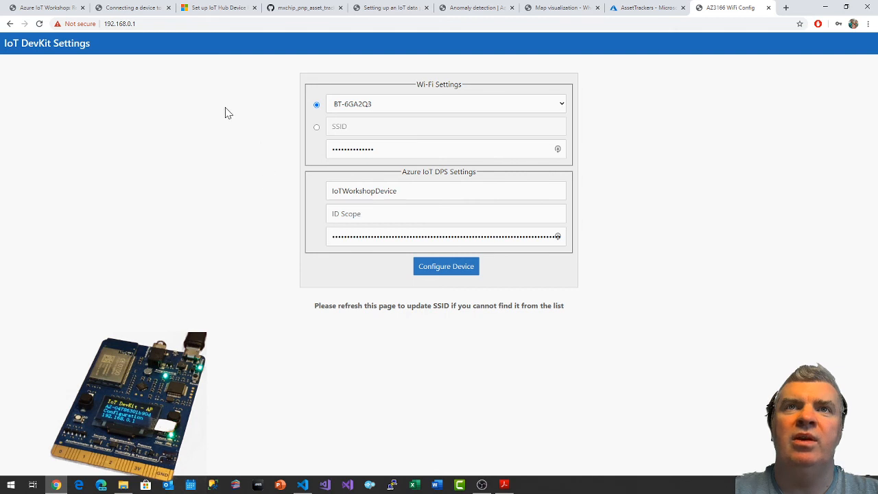
pyautogui.click(657, 7)
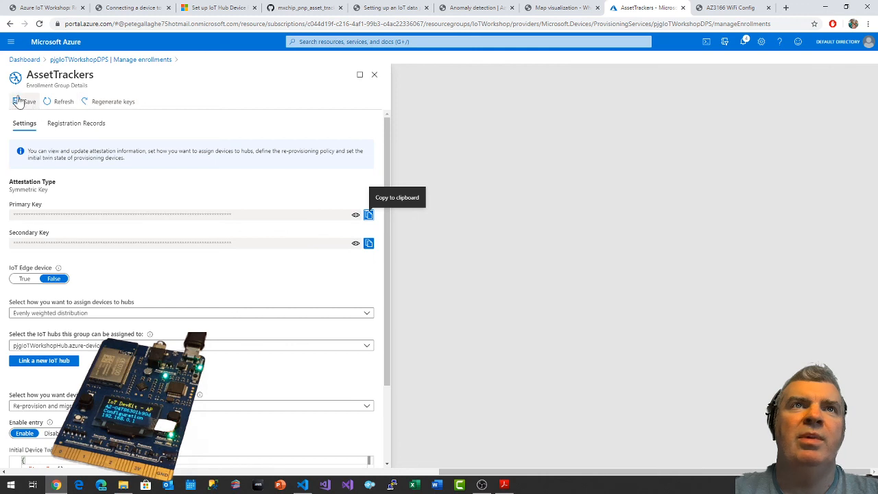
pyautogui.click(96, 60)
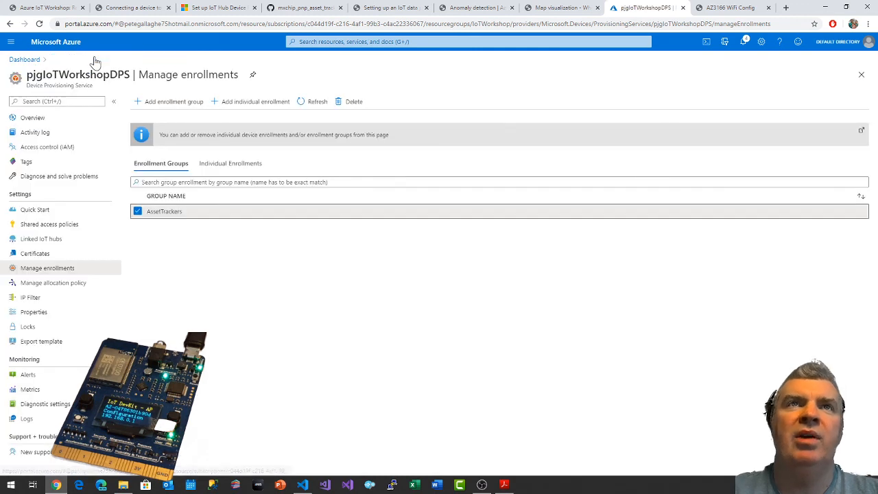
pyautogui.click(30, 120)
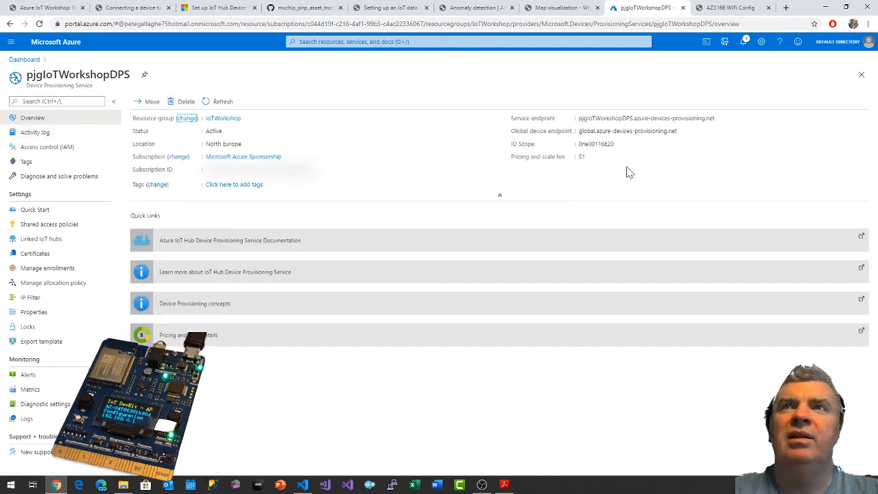
pyautogui.doubleClick(595, 144)
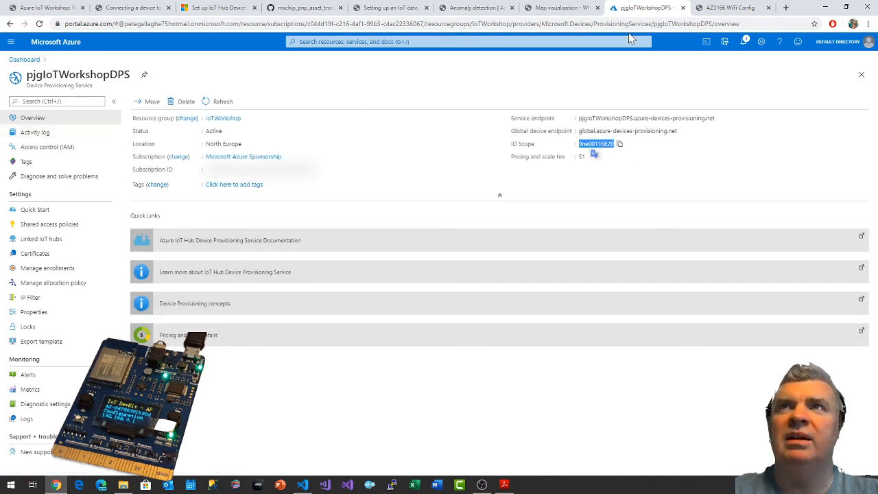
pyautogui.click(727, 11)
pyautogui.click(425, 213)
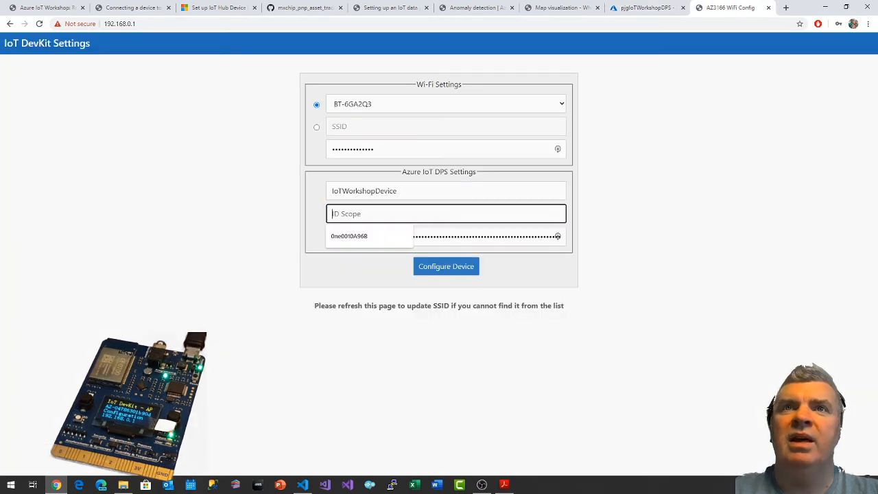
pyautogui.hotkey('ctrl', 'v')
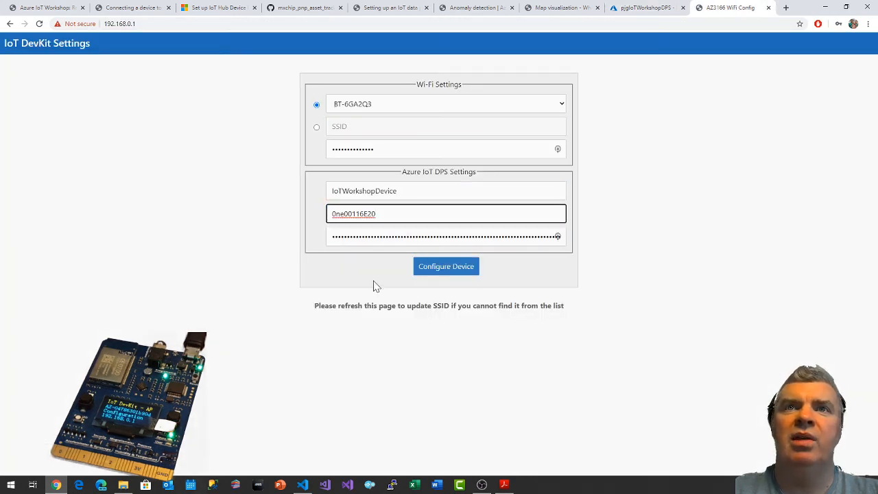
# Submit the Wi-Fi and DPS configuration to the device and decline saving the credentials in LastPass.
pyautogui.click(452, 234)
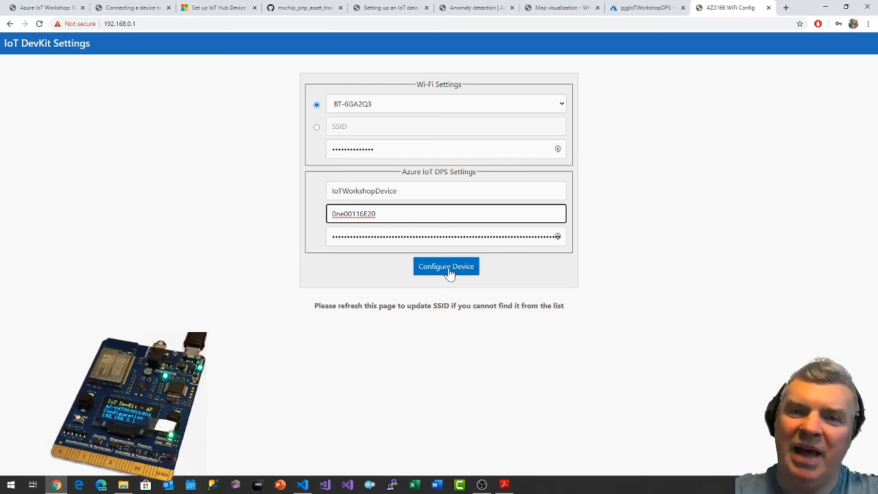
pyautogui.click(447, 269)
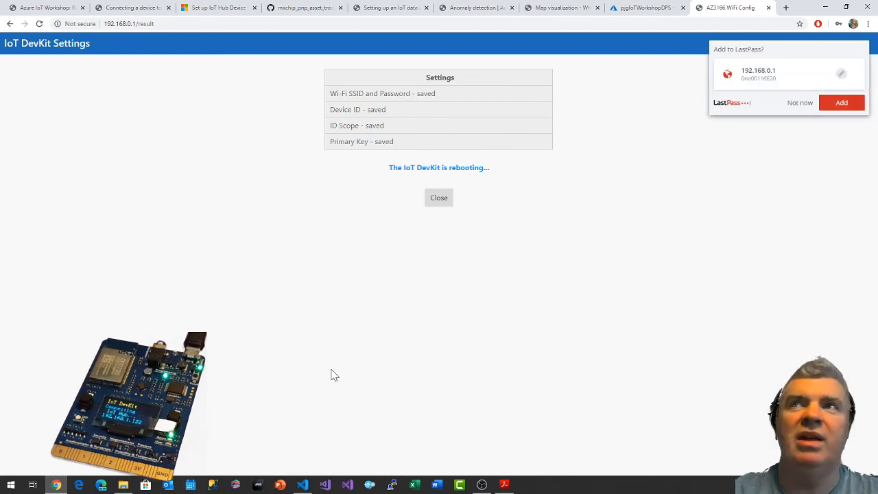
pyautogui.click(800, 103)
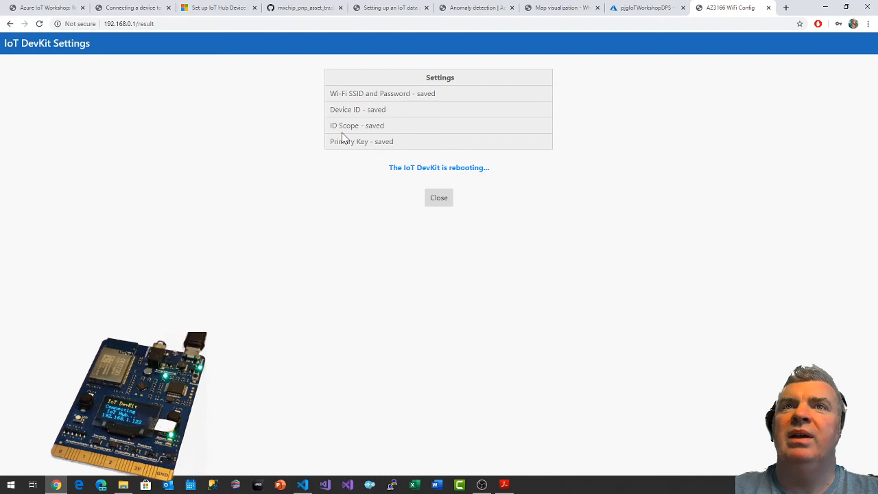
# Open the IoT devices list of pjgIoTWorkshopHub from the portal dashboard to check the device's registration.
pyautogui.click(662, 8)
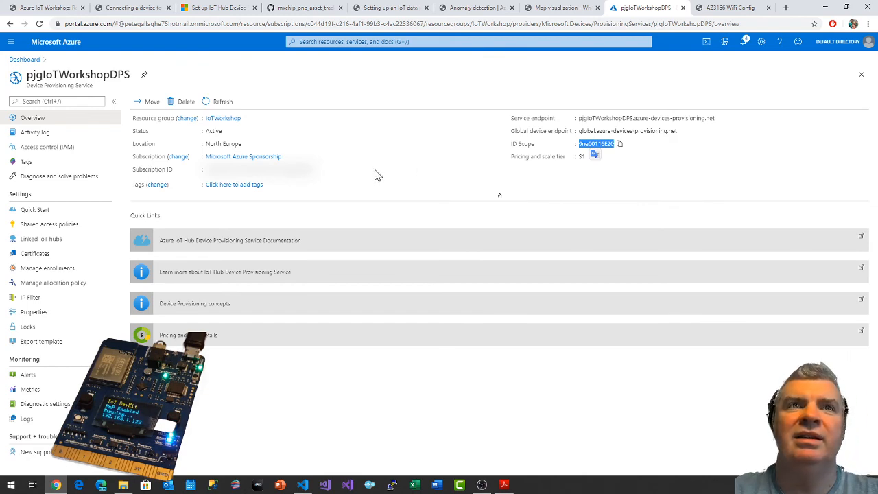
pyautogui.click(131, 8)
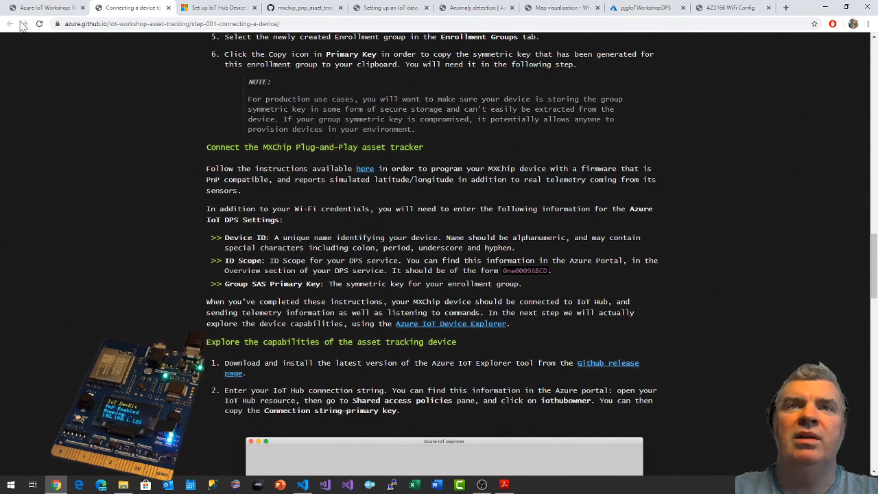
pyautogui.click(633, 10)
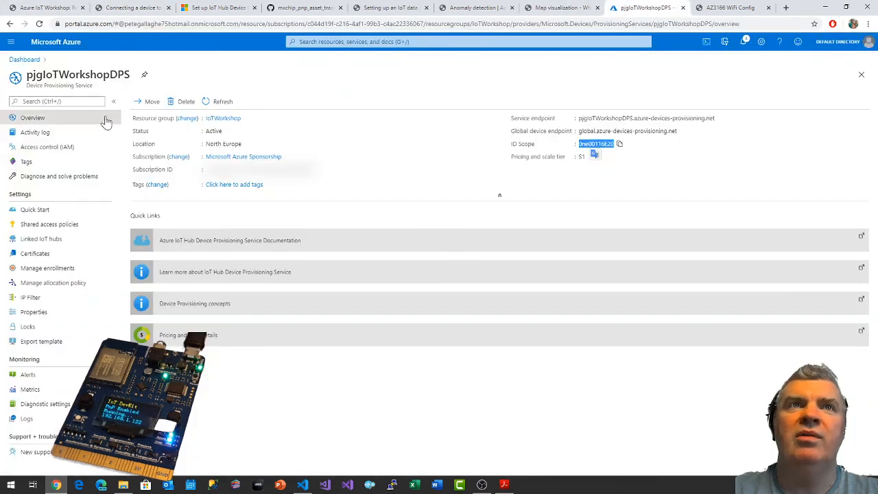
pyautogui.click(26, 61)
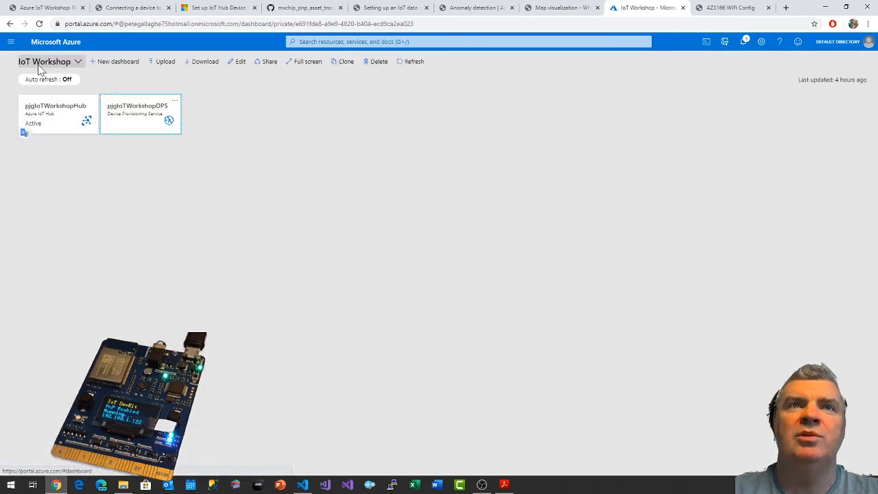
pyautogui.click(70, 111)
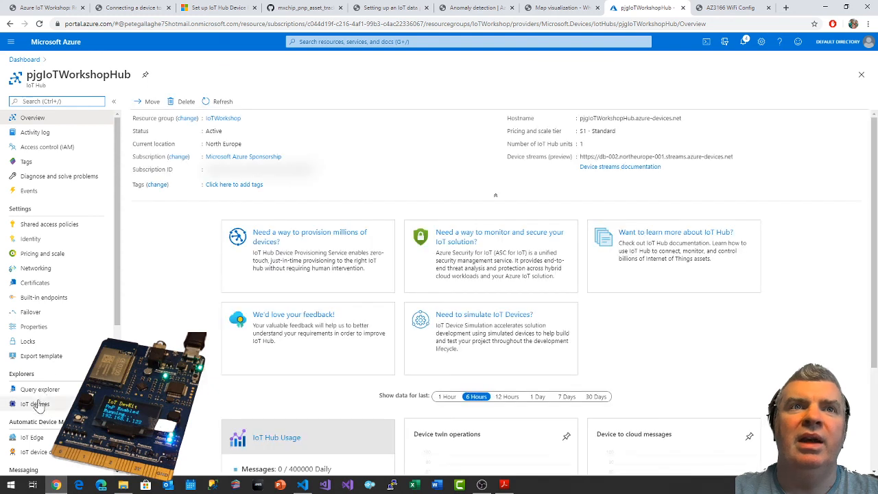
pyautogui.click(34, 405)
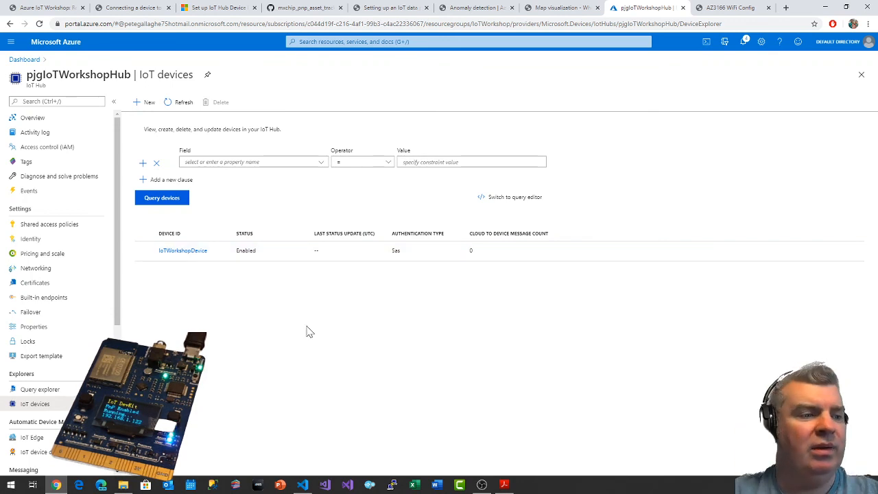
# Read the guide's instructions on exploring the device's capabilities, then switch to Azure IoT explorer and make its window smaller.
pyautogui.click(134, 7)
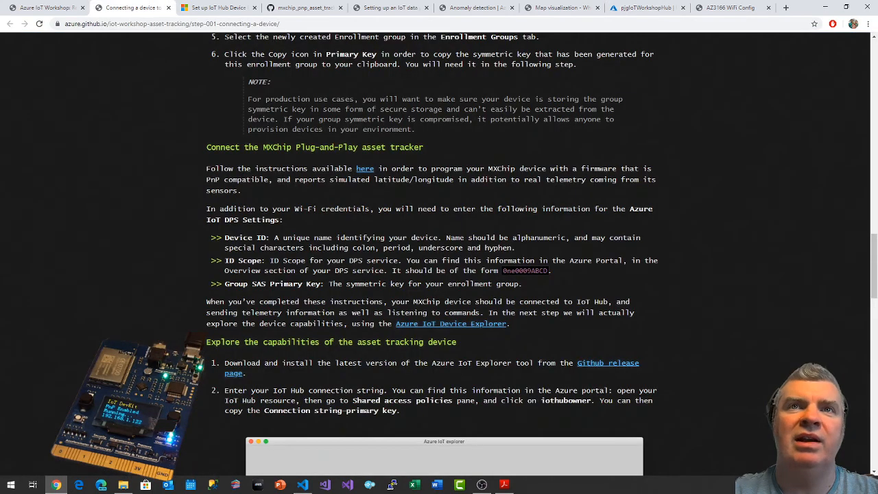
pyautogui.scroll(-3, 291, 205)
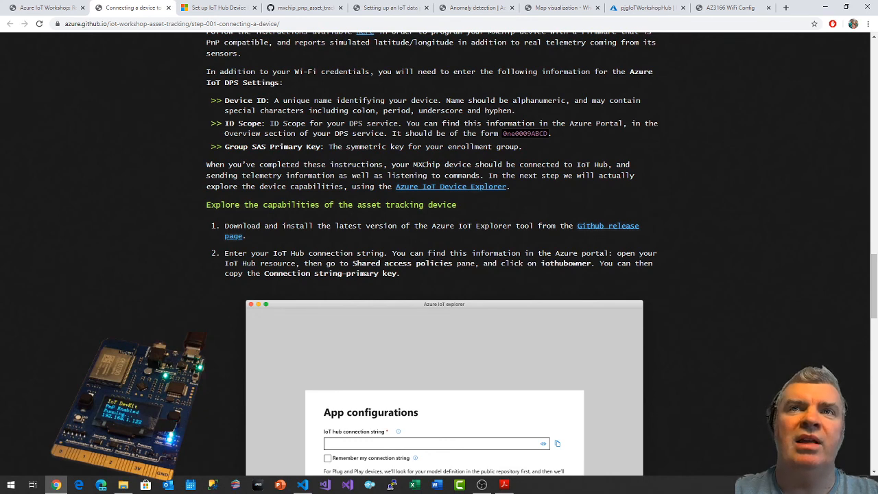
pyautogui.moveTo(432, 226); pyautogui.dragTo(520, 226)
pyautogui.click(481, 243)
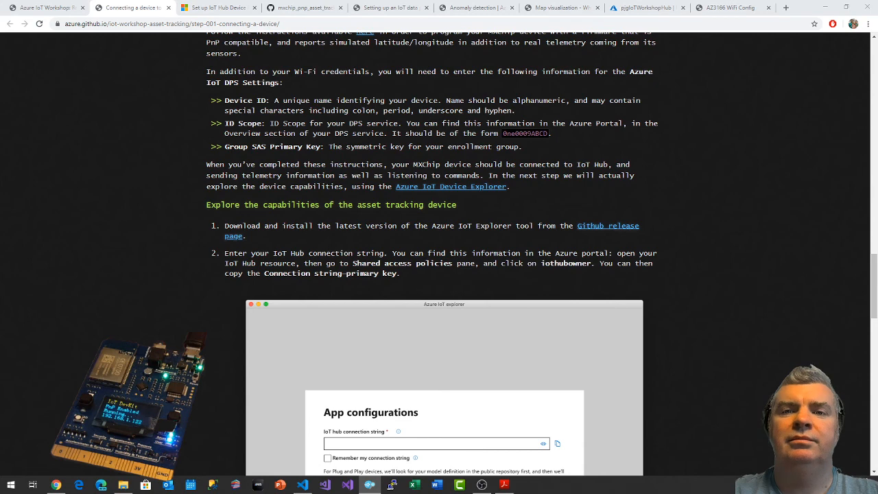
pyautogui.click(369, 484)
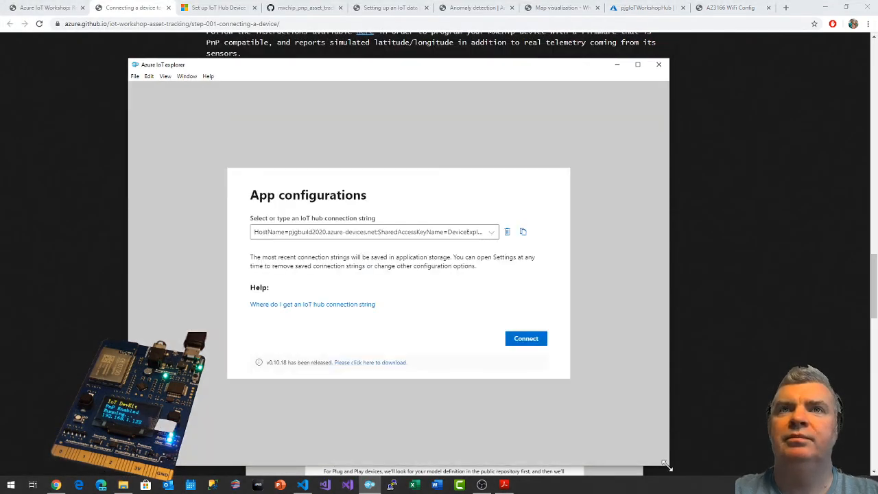
pyautogui.moveTo(666, 465); pyautogui.dragTo(581, 352)
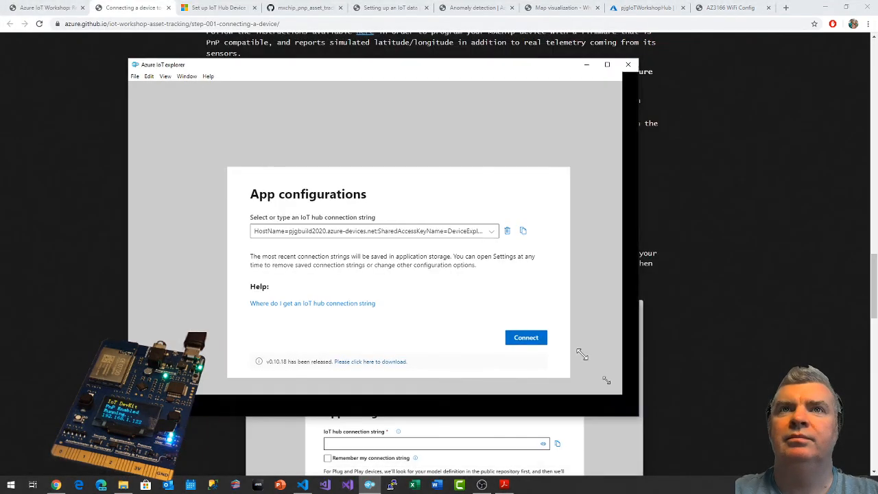
# Move the Azure IoT explorer window aside, switch to the Azure portal and open pjgIoTWorkshopHub's shared access policies.
pyautogui.moveTo(368, 71); pyautogui.dragTo(501, 110)
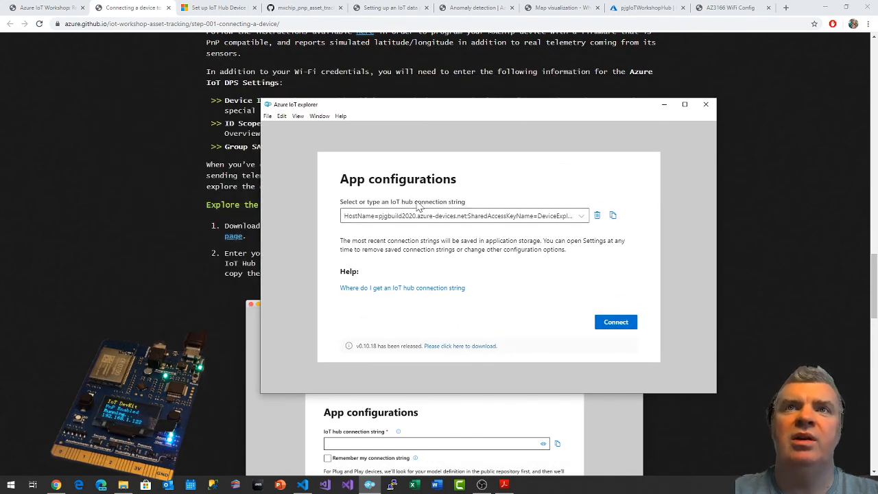
pyautogui.click(648, 7)
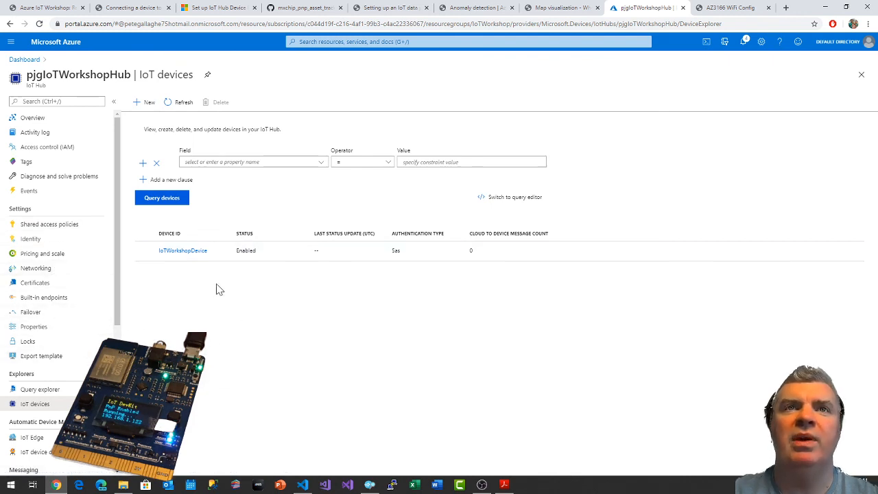
pyautogui.click(51, 228)
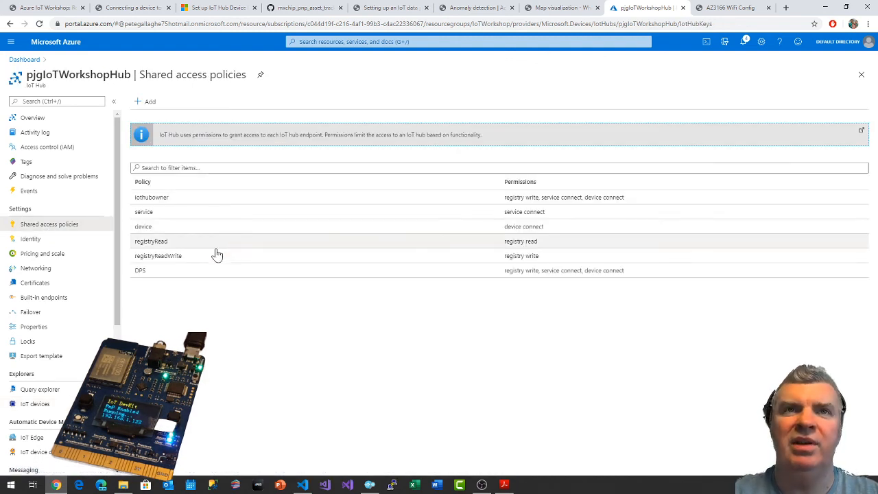
# Create a shared access policy named DeviceExplorer with registry read, registry write, service connect and device connect permissions.
pyautogui.click(145, 102)
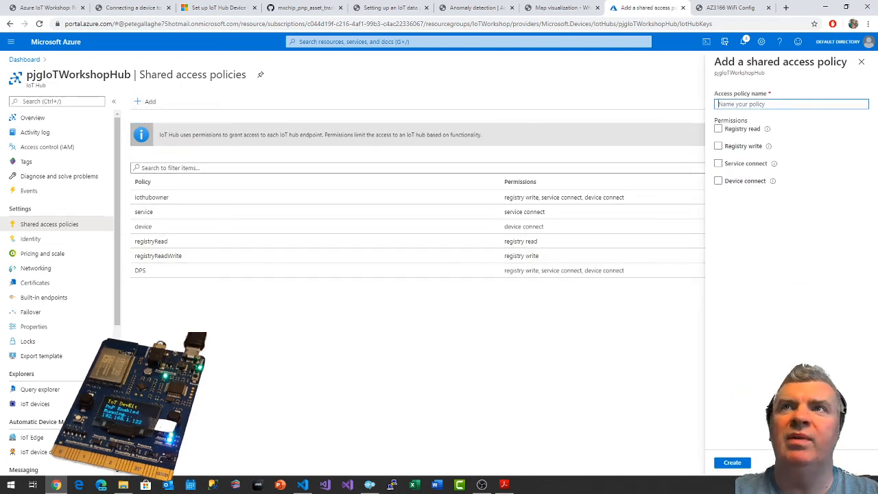
pyautogui.click(763, 104)
pyautogui.write('DeviceExplorer')
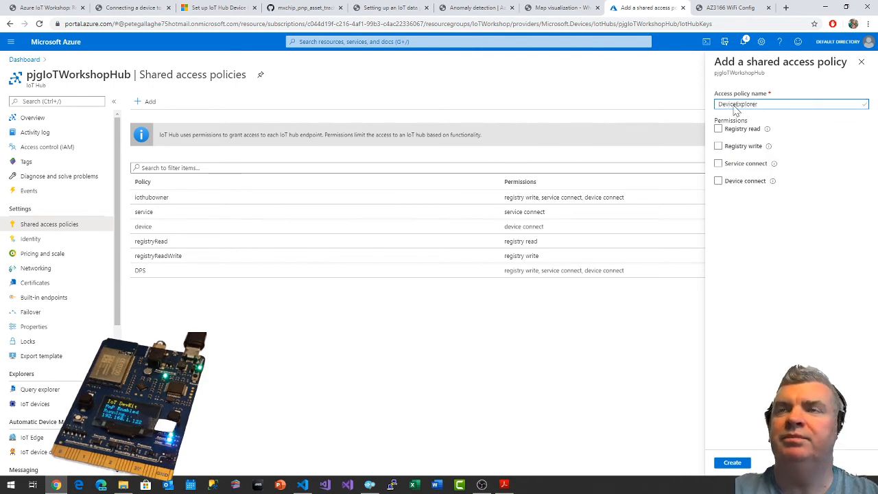
pyautogui.click(718, 130)
pyautogui.click(720, 147)
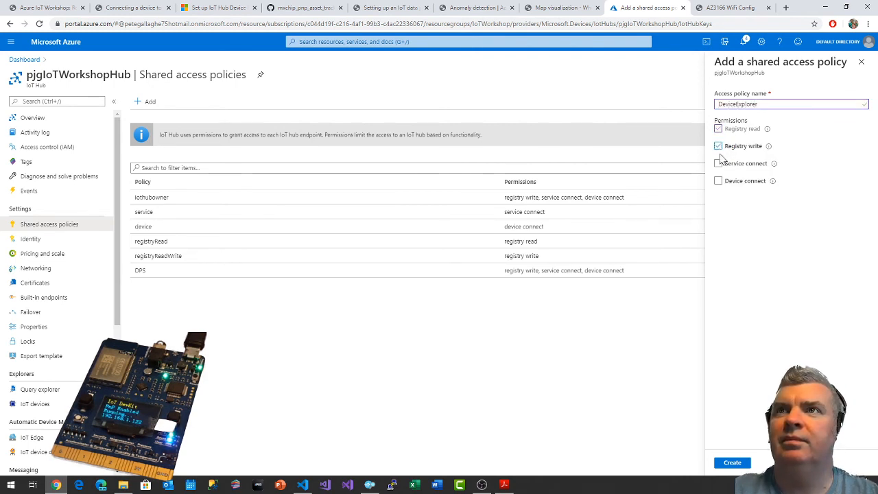
pyautogui.click(719, 164)
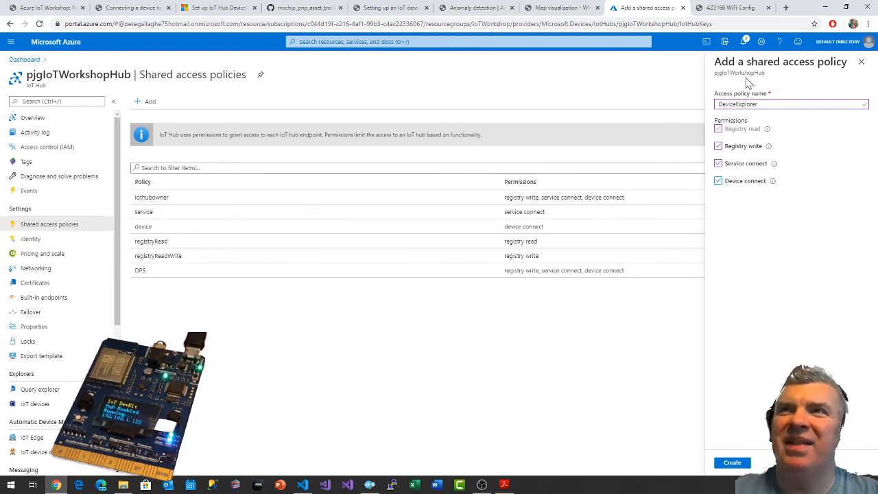
pyautogui.doubleClick(738, 104)
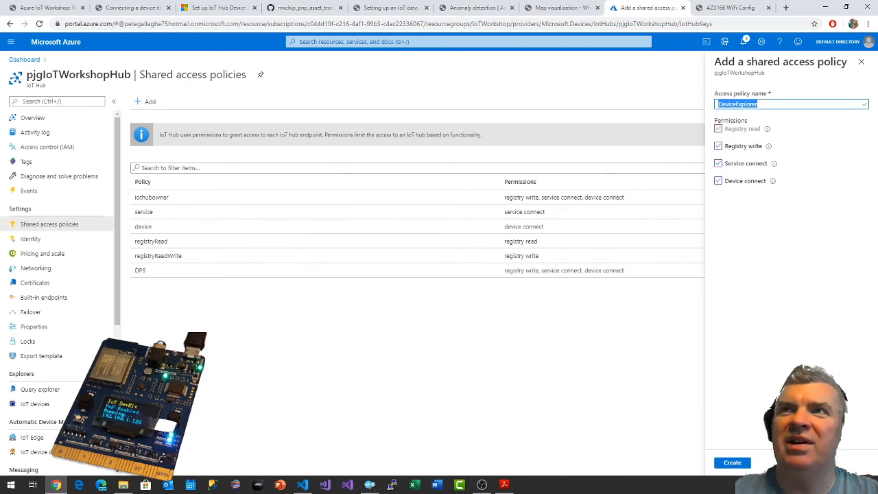
pyautogui.click(737, 463)
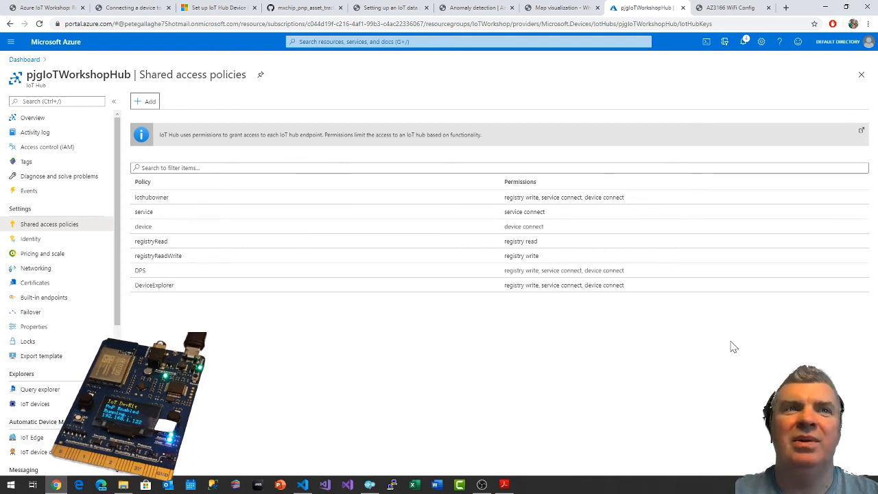
# Copy the DeviceExplorer policy's primary-key connection string and try to connect Azure IoT explorer to the hub with it.
pyautogui.click(161, 292)
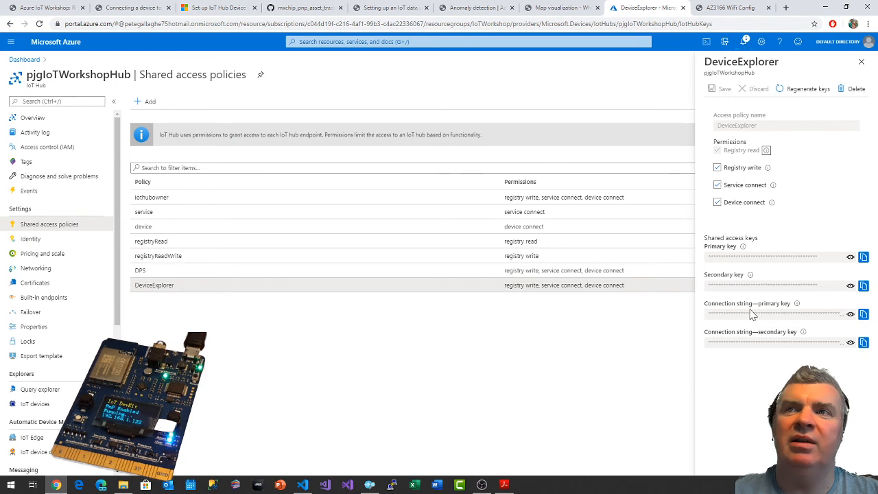
pyautogui.click(863, 314)
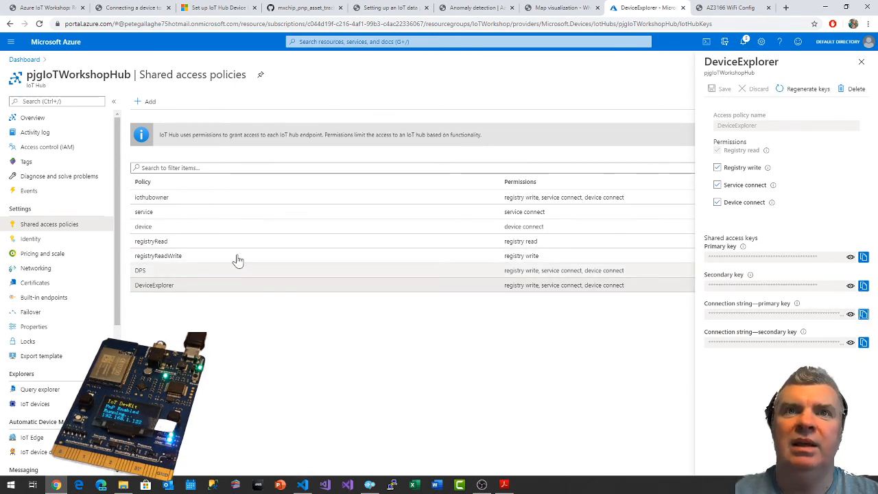
pyautogui.click(370, 484)
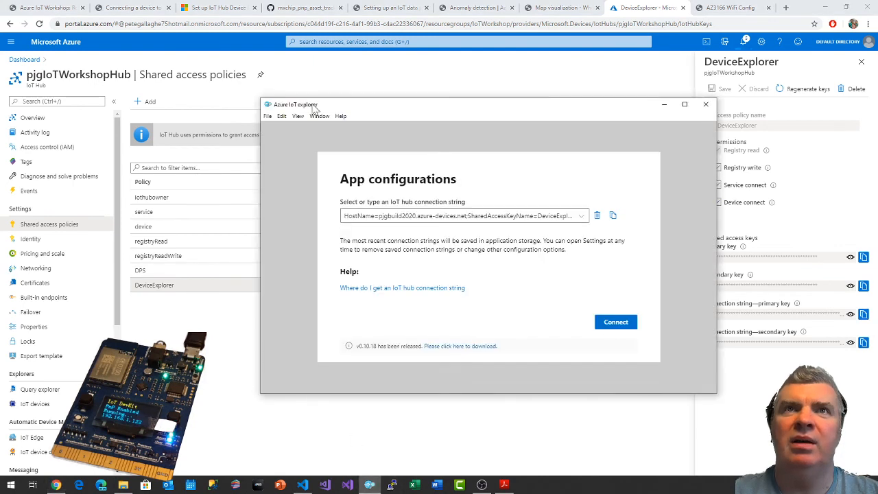
pyautogui.click(409, 217)
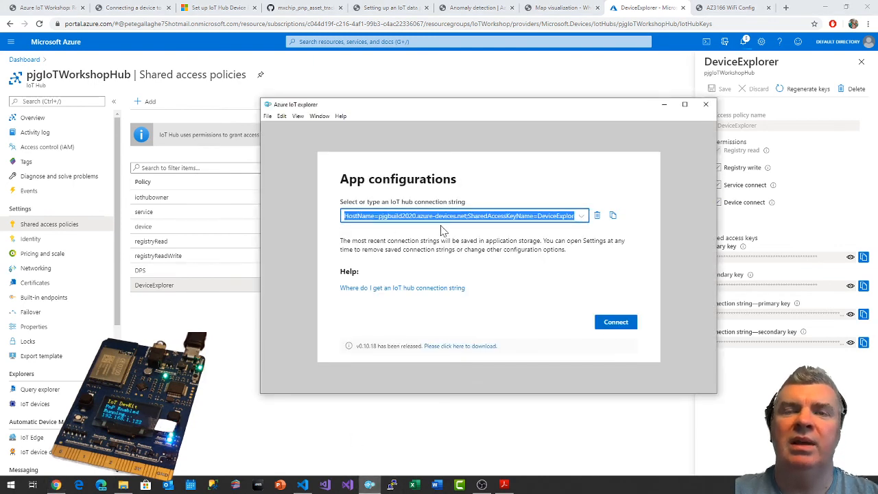
pyautogui.hotkey('ctrl', 'v')
pyautogui.click(615, 326)
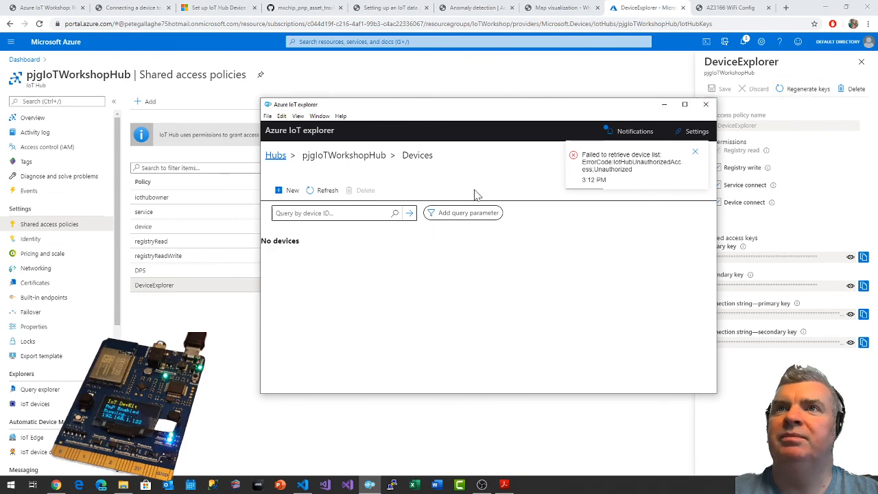
# Return to the hub connection settings, paste the connection string again and retry connecting.
pyautogui.click(275, 157)
pyautogui.hotkey('ctrl', 'a')
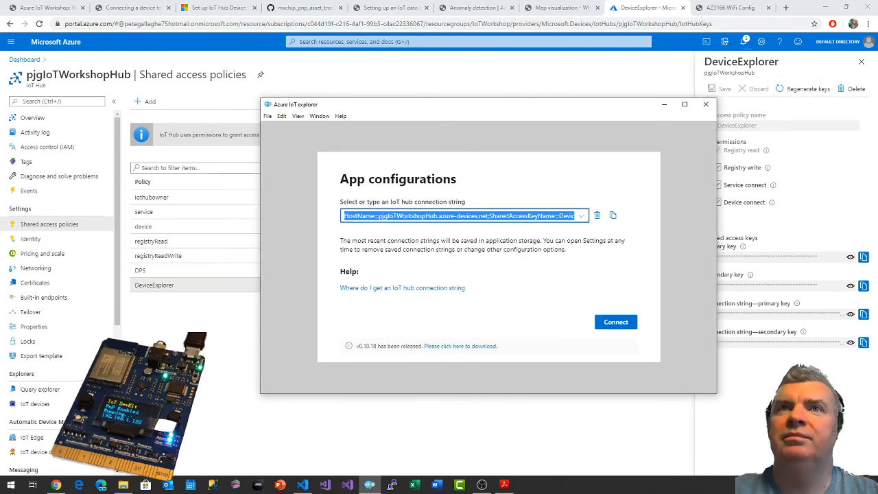
pyautogui.hotkey('ctrl', 'v')
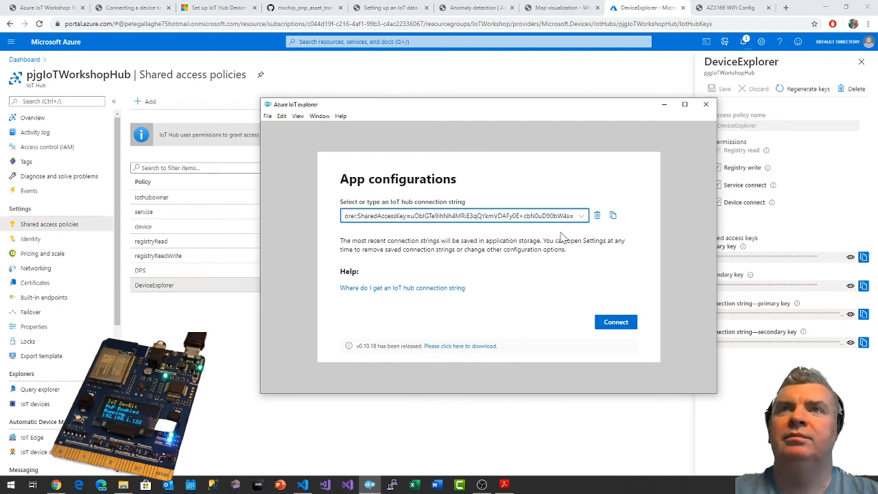
pyautogui.click(617, 326)
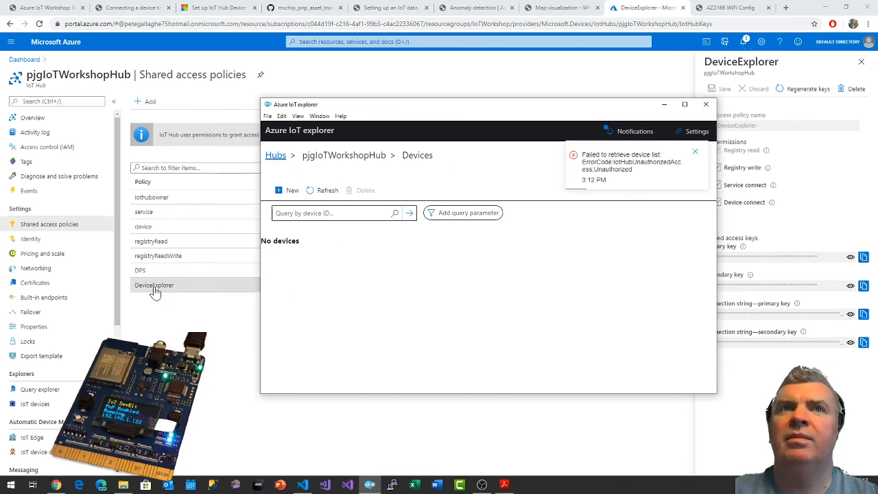
# Reopen the DeviceExplorer policy in the Azure portal and copy its primary-key connection string again.
pyautogui.click(175, 294)
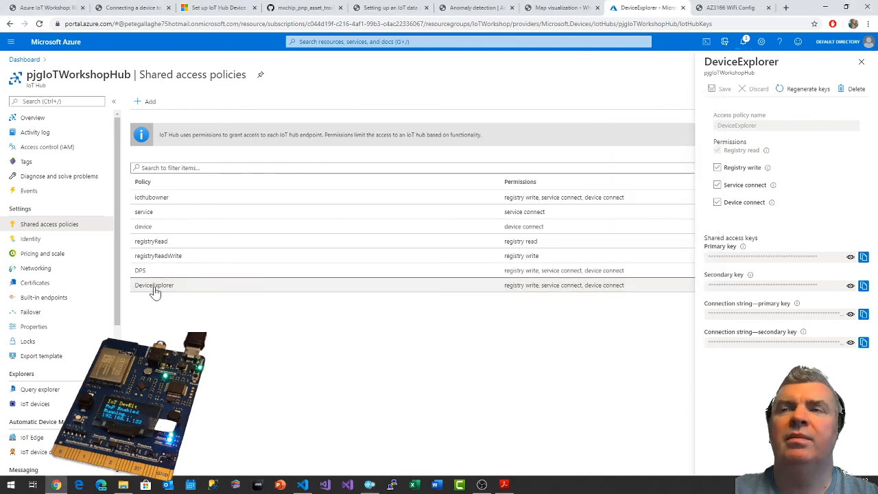
pyautogui.click(862, 62)
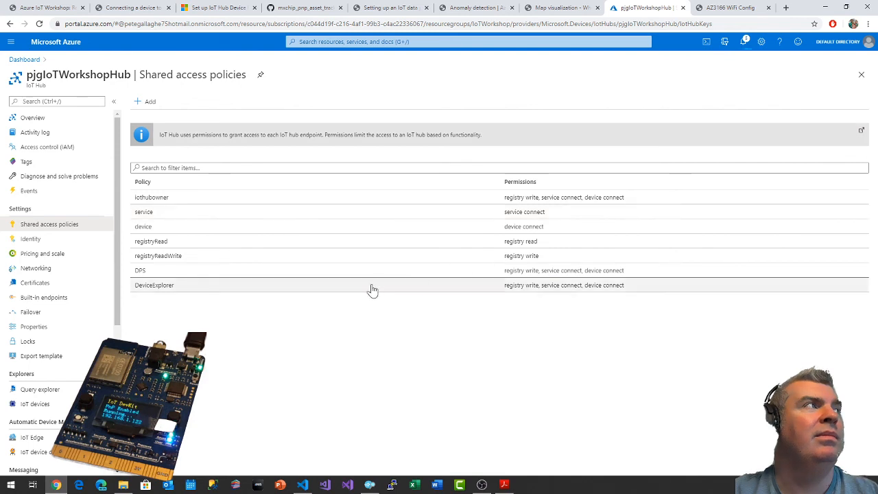
pyautogui.click(177, 291)
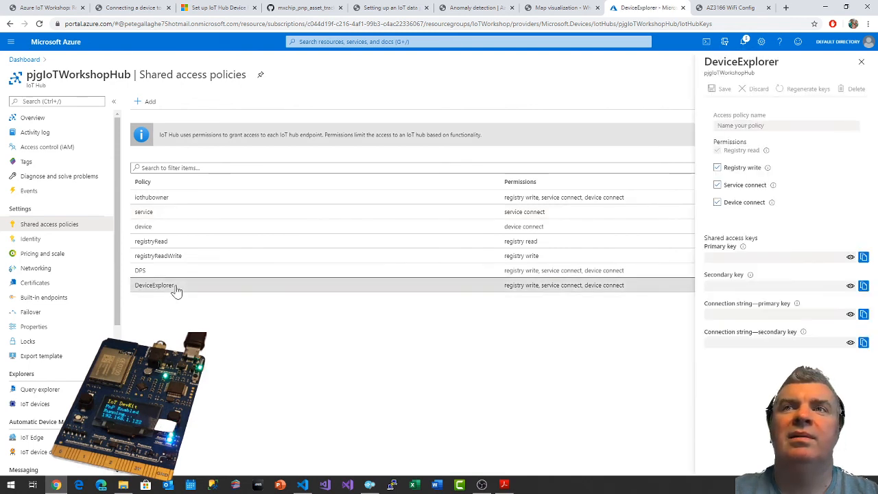
pyautogui.click(863, 315)
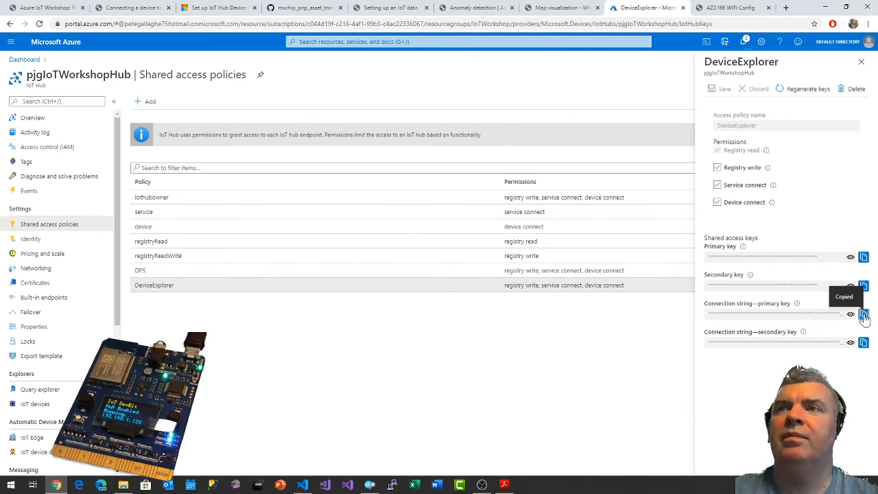
# Check the portal notifications for the status of the pjgIoTWorkshopHub update.
pyautogui.click(744, 42)
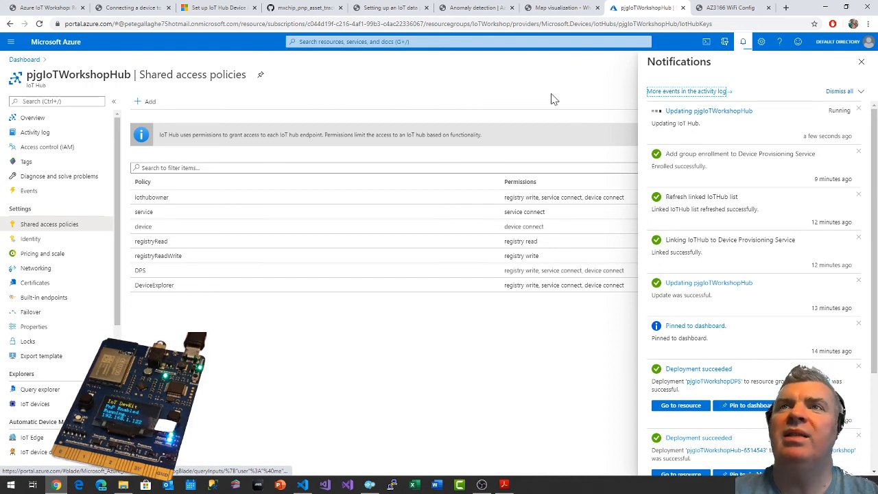
pyautogui.click(744, 42)
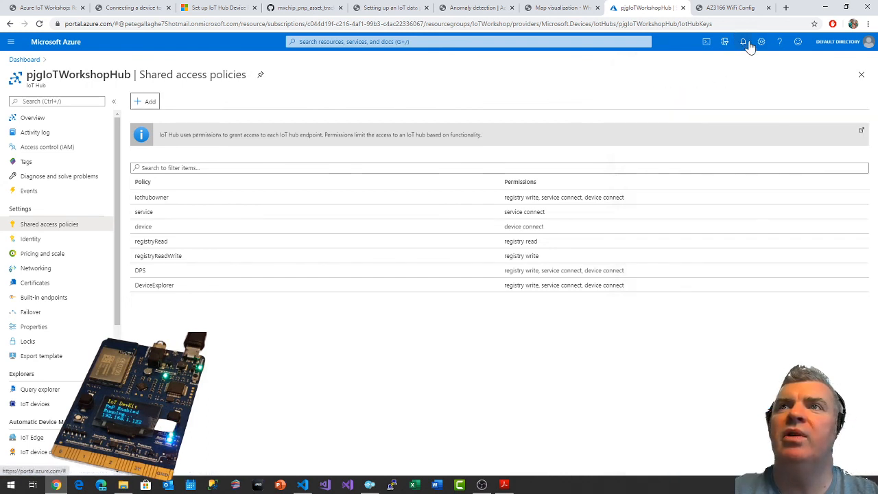
pyautogui.click(744, 48)
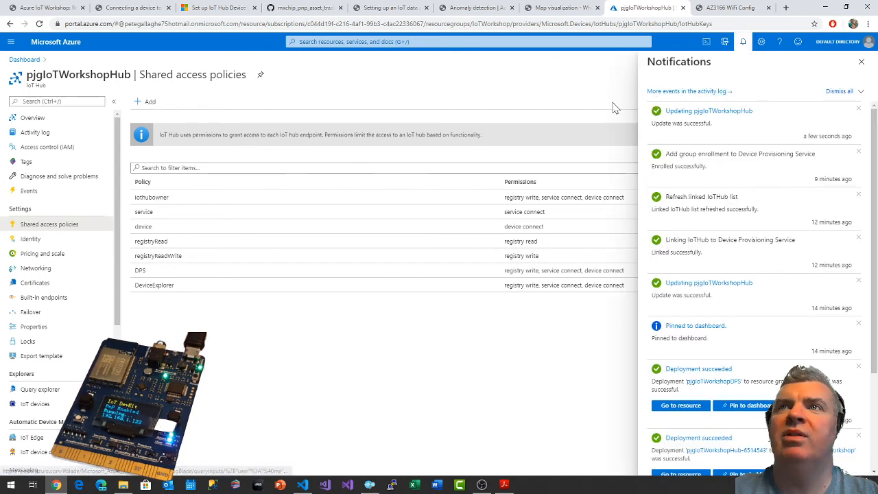
pyautogui.click(862, 61)
# Copy the DeviceExplorer policy's primary-key connection string, paste it into Azure IoT explorer's connection settings and connect to pjgIoTWorkshopHub.
pyautogui.click(166, 287)
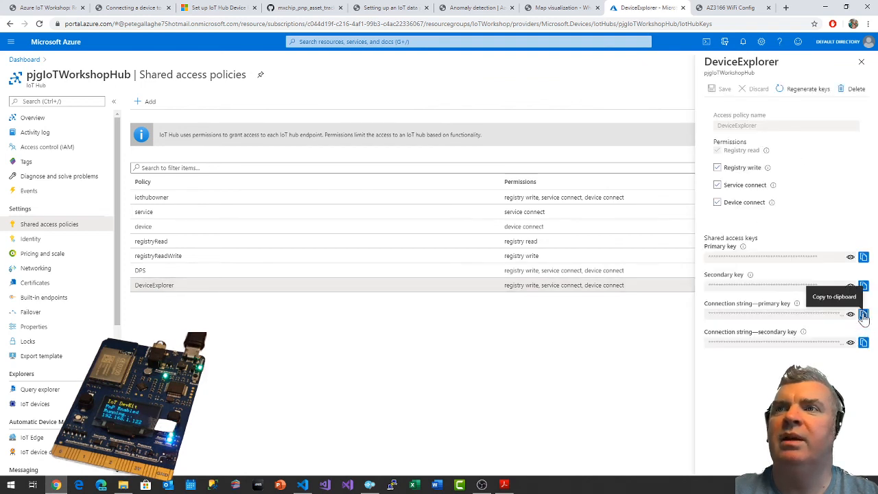
pyautogui.click(863, 315)
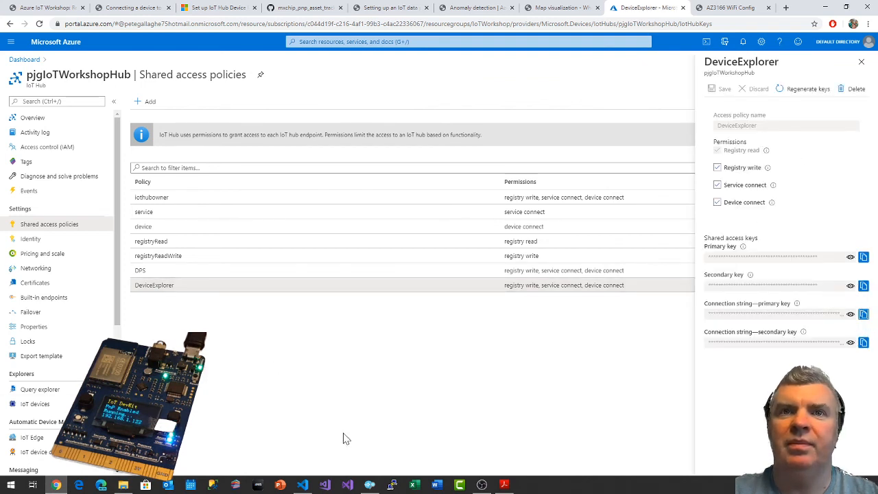
pyautogui.click(370, 484)
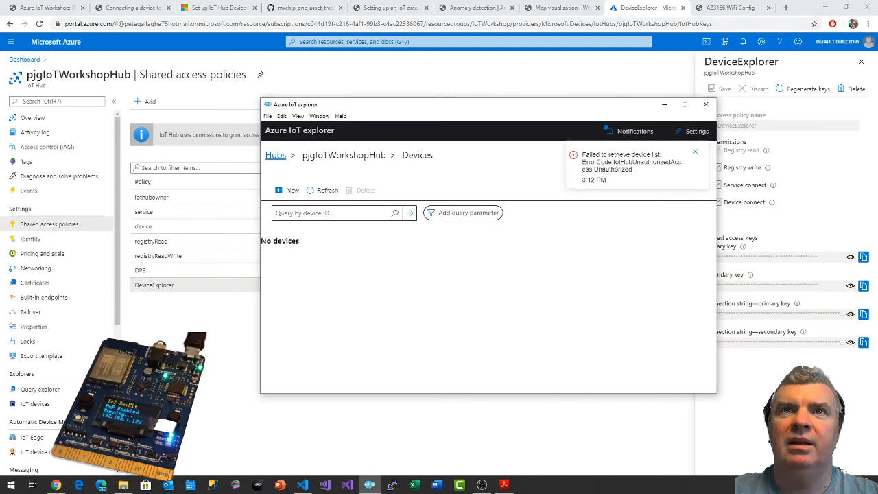
pyautogui.click(275, 156)
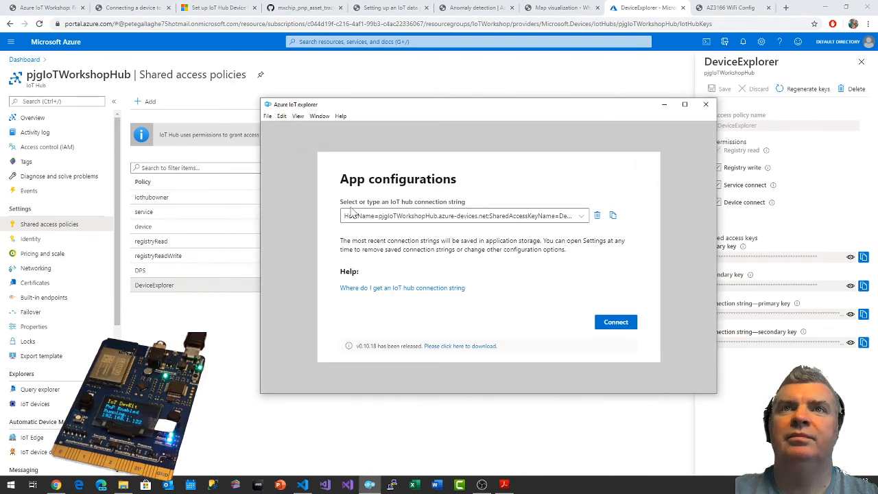
pyautogui.tripleClick(353, 216)
pyautogui.hotkey('ctrl', 'v')
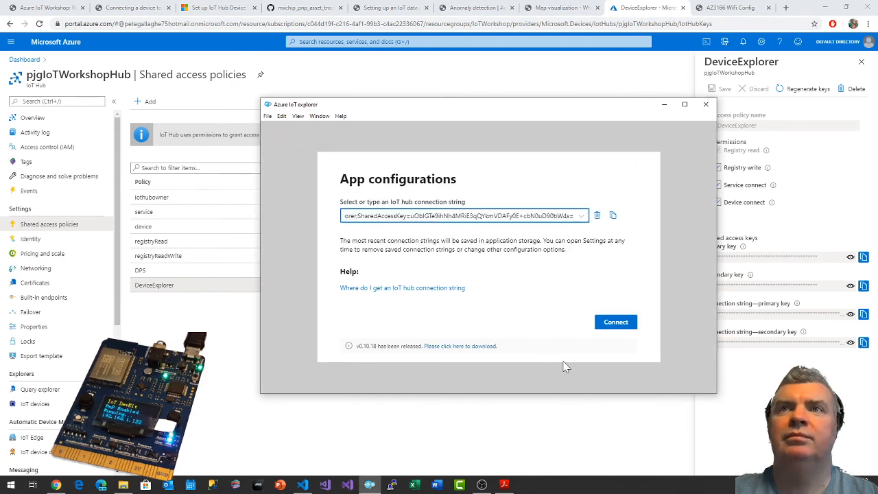
pyautogui.click(608, 322)
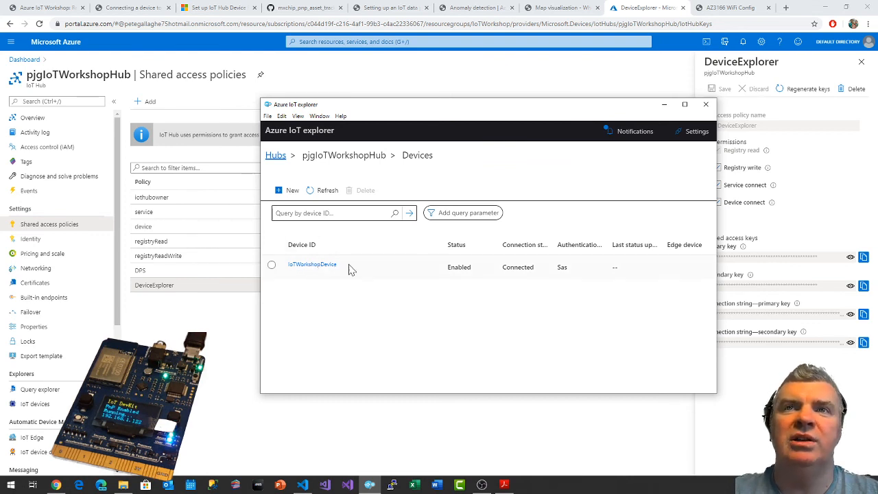
# Open IoTWorkshopDevice, review its device identity details and open its device twin.
pyautogui.click(312, 266)
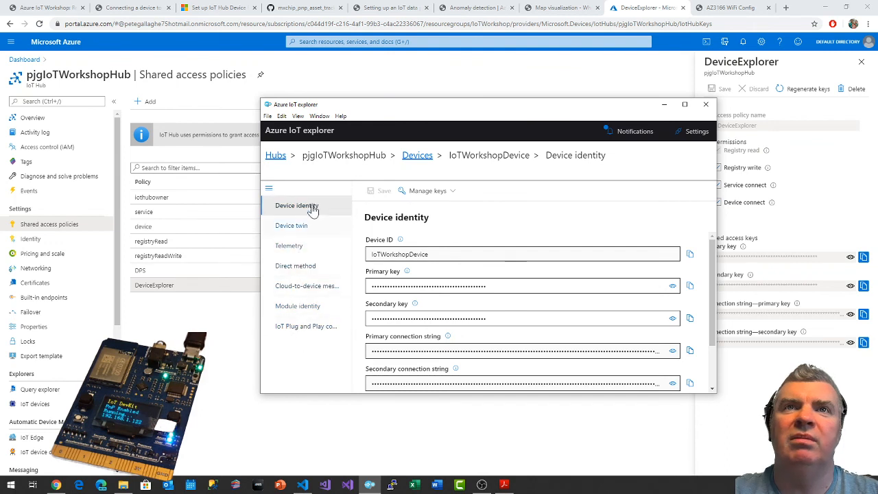
pyautogui.scroll(-2, 452, 266)
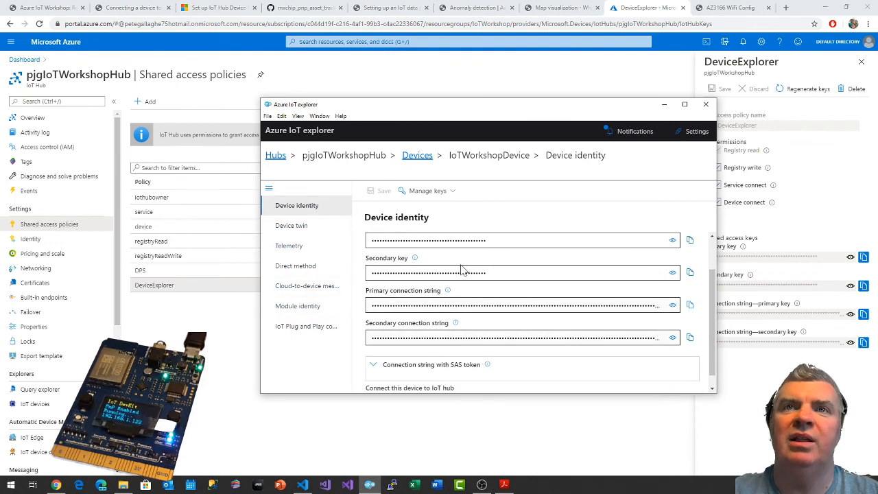
pyautogui.scroll(-1, 465, 322)
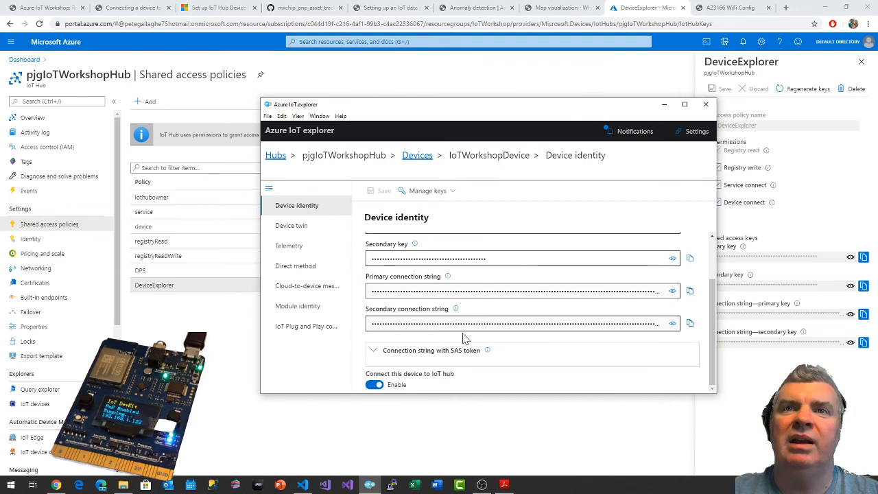
pyautogui.scroll(2, 494, 315)
pyautogui.scroll(-2, 490, 299)
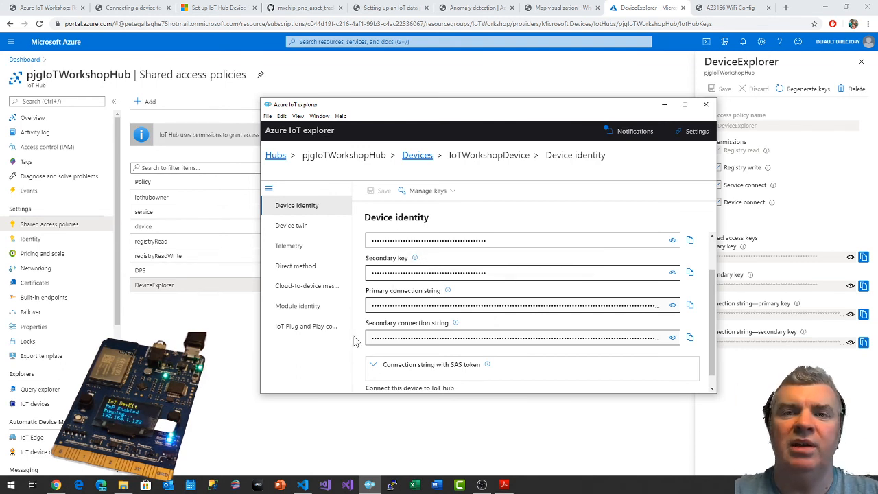
pyautogui.click(300, 229)
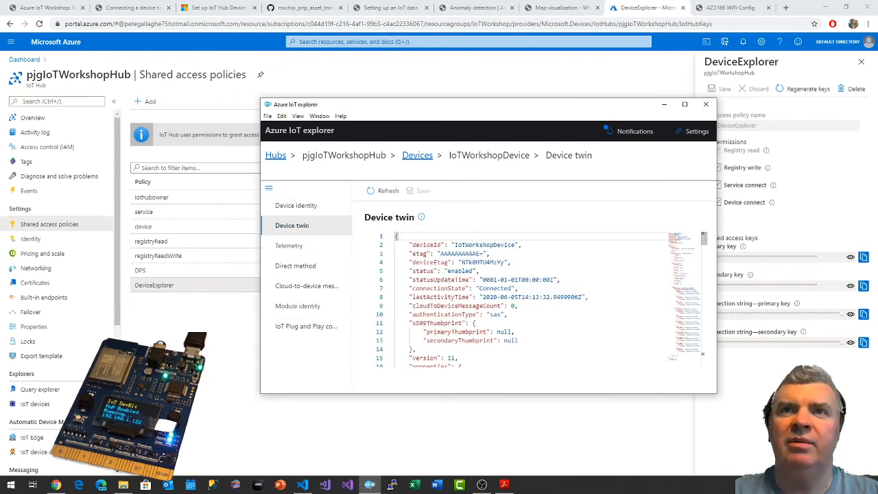
# Read through IoTWorkshopDevice's device twin, covering the desired properties, the reported SDK and device information, and the metadata.
pyautogui.scroll(-8, 522, 298)
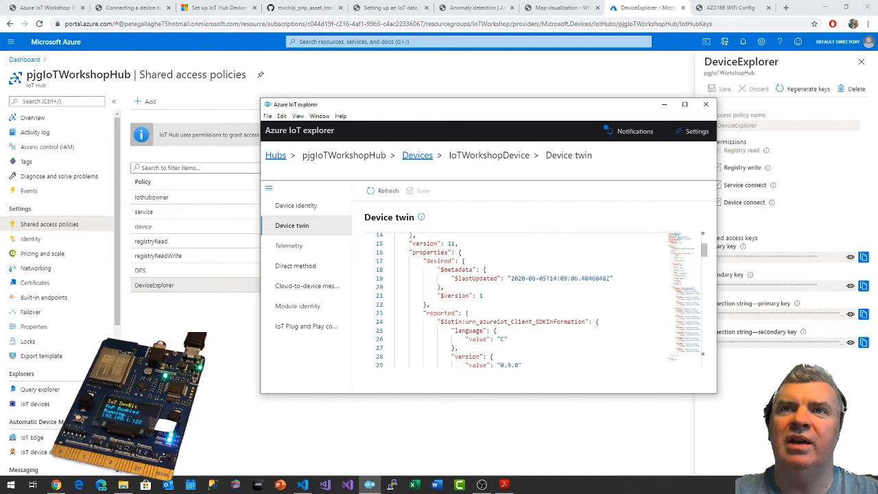
pyautogui.scroll(2, 521, 299)
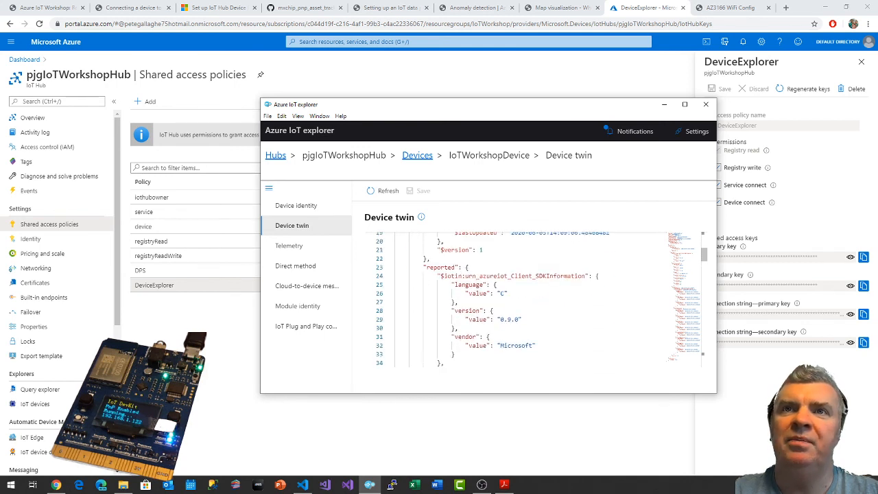
pyautogui.scroll(-1, 521, 298)
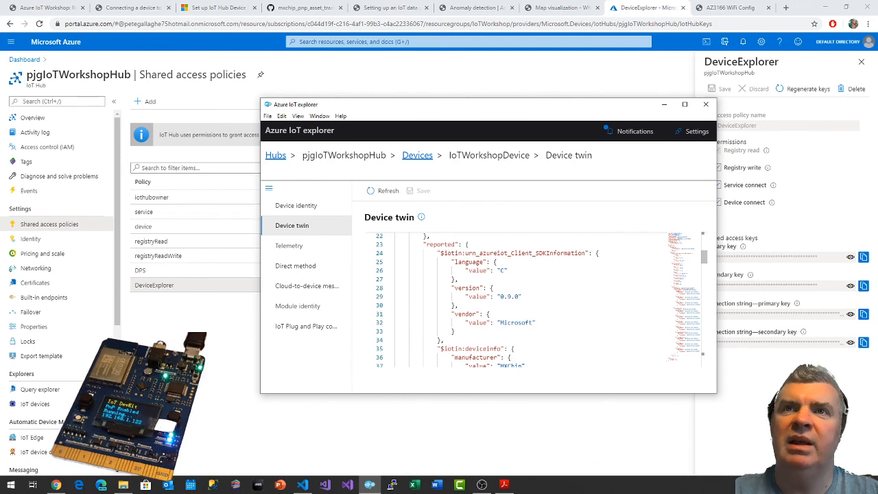
pyautogui.scroll(-5, 521, 298)
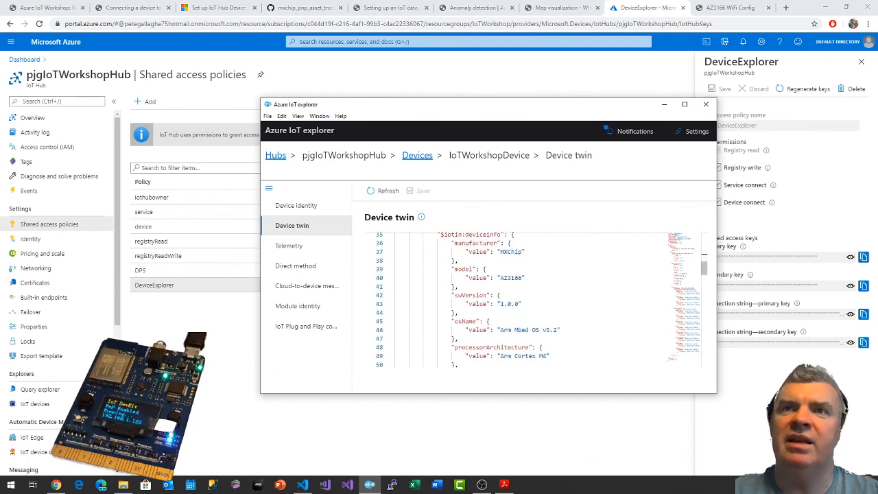
pyautogui.scroll(-8, 522, 298)
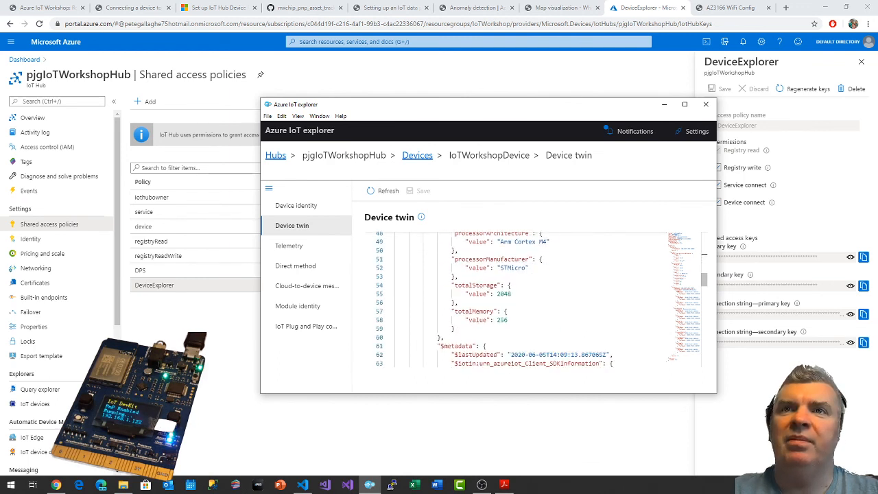
pyautogui.scroll(-7, 521, 299)
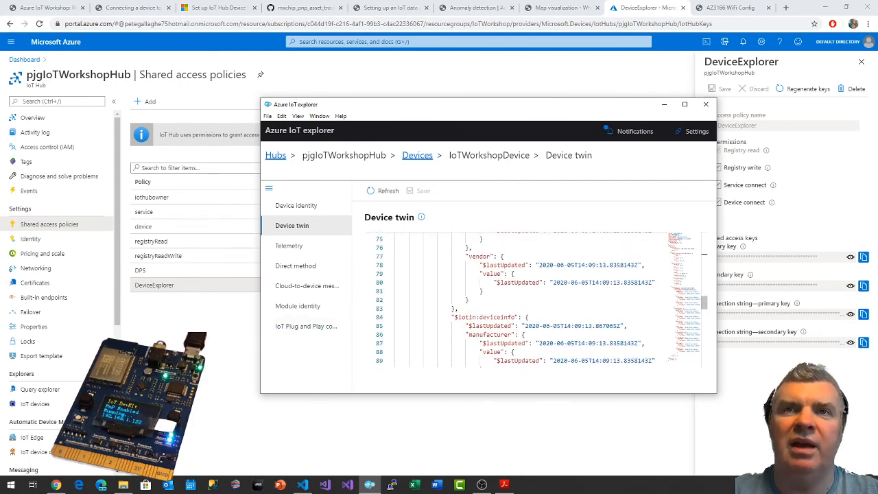
# Open IoTWorkshopDevice's IoT Plug and Play components and look over the full list of components and interfaces.
pyautogui.click(304, 330)
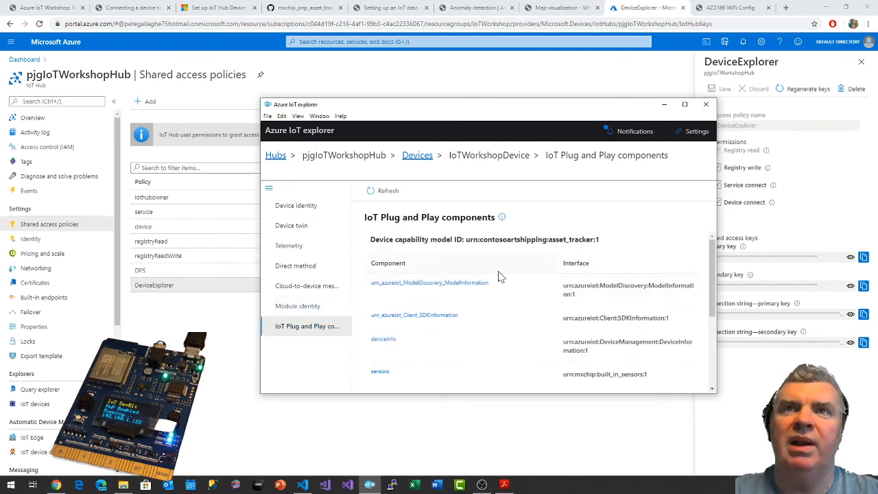
pyautogui.scroll(-5, 521, 284)
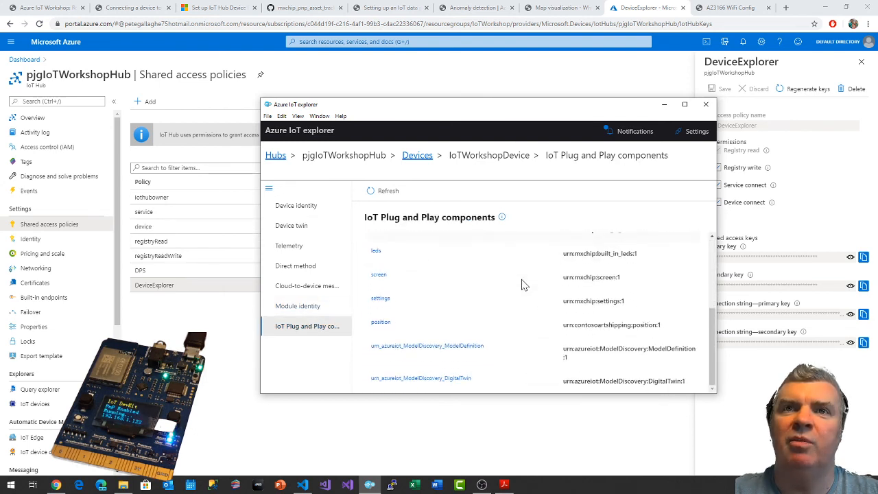
pyautogui.scroll(5, 522, 284)
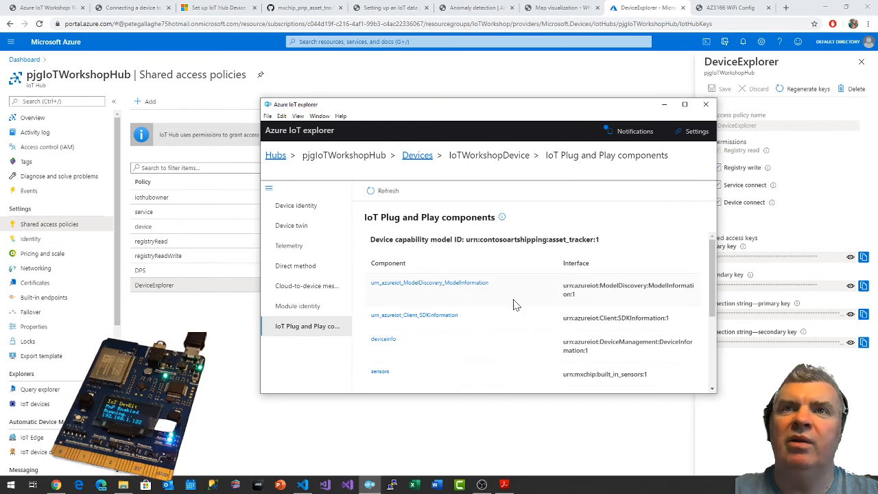
# Open the deviceinfo component and read through the model definition of its Device Information interface.
pyautogui.scroll(-1, 515, 305)
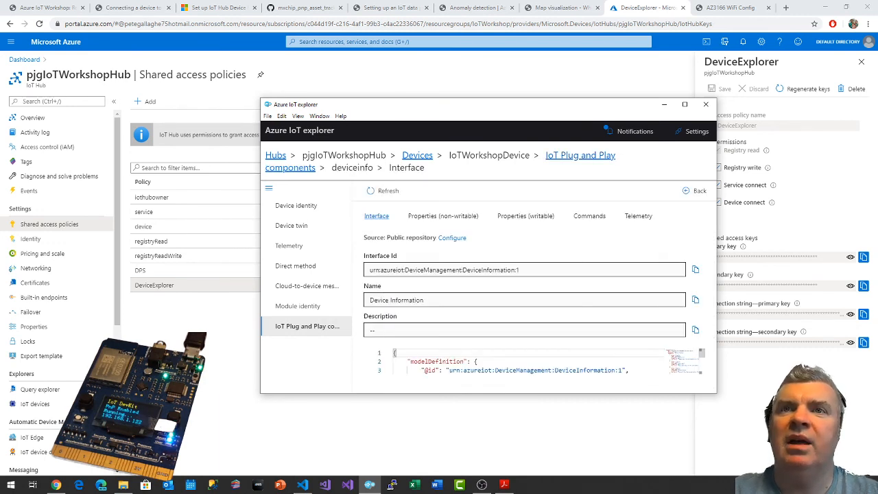
pyautogui.scroll(-2, 535, 362)
pyautogui.scroll(-2, 565, 370)
pyautogui.scroll(1, 564, 371)
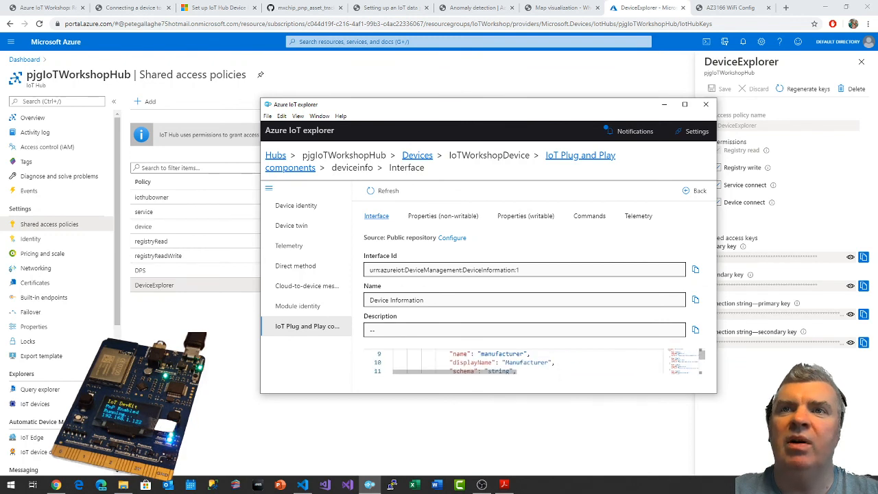
pyautogui.scroll(-1, 535, 361)
pyautogui.moveTo(506, 374); pyautogui.dragTo(454, 374)
pyautogui.scroll(-2, 528, 361)
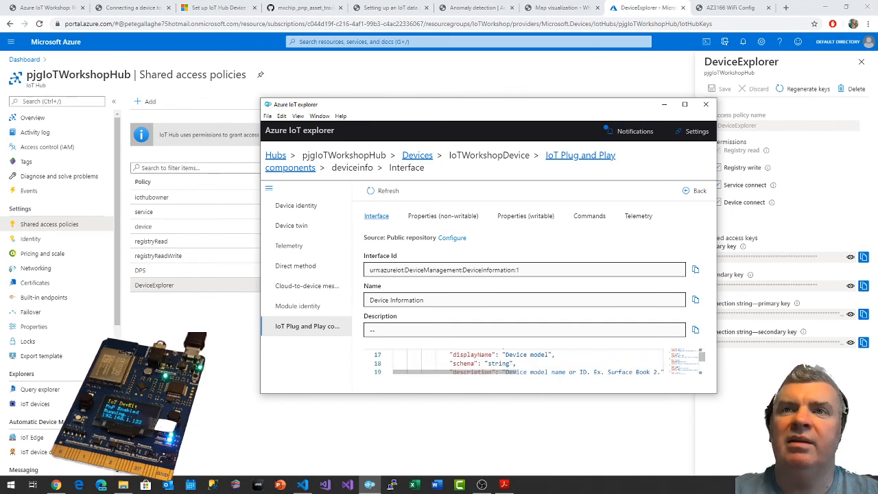
pyautogui.scroll(6, 528, 361)
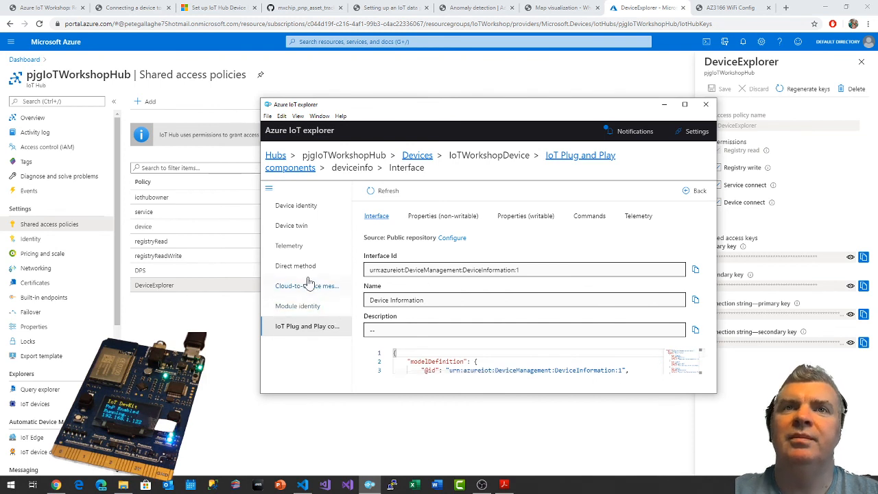
# Start receiving IoTWorkshopDevice's telemetry with the $Default consumer group and maximize the Azure IoT explorer window.
pyautogui.click(290, 248)
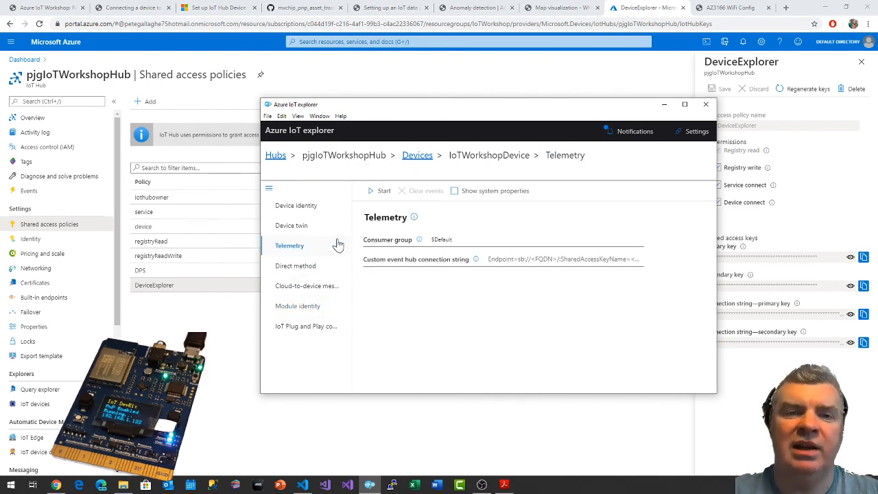
pyautogui.click(381, 193)
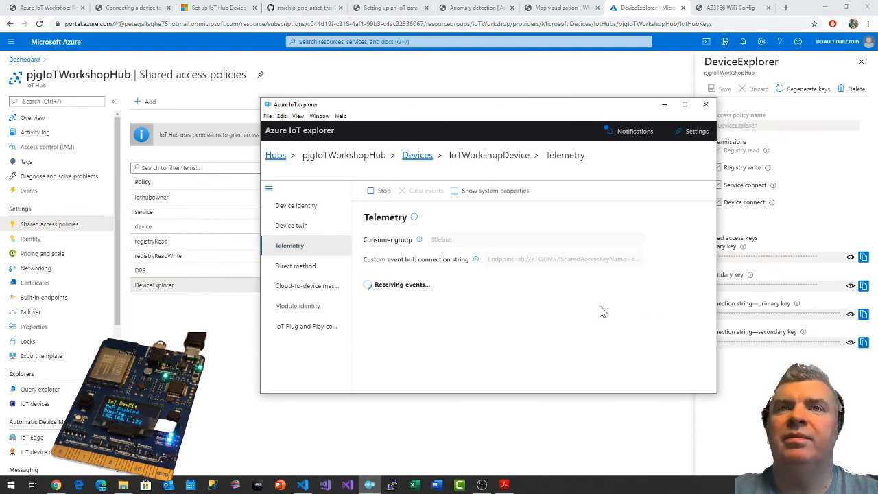
pyautogui.click(680, 105)
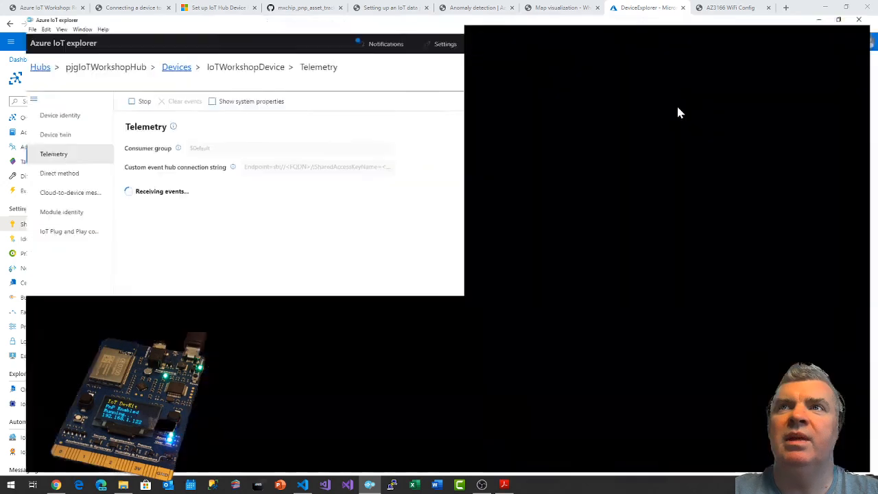
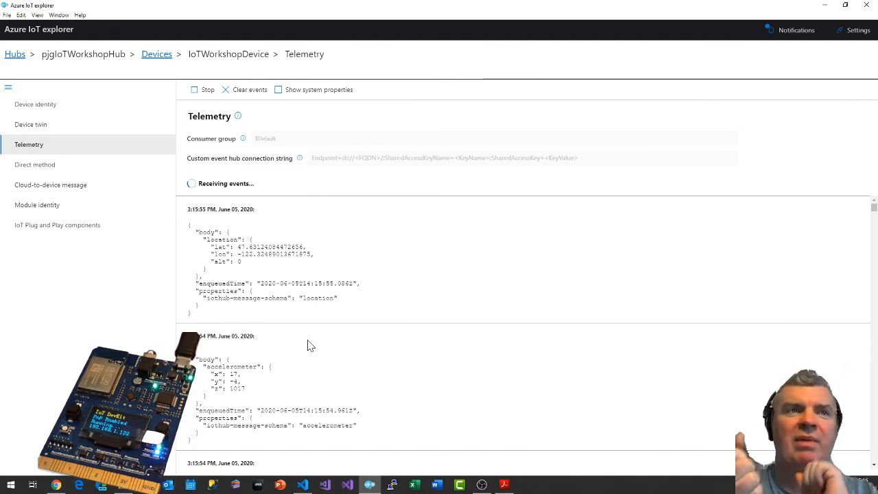
# Look over IoTWorkshopDevice's incoming location, accelerometer and gyroscope events, and stop receiving telemetry.
pyautogui.scroll(-3, 310, 345)
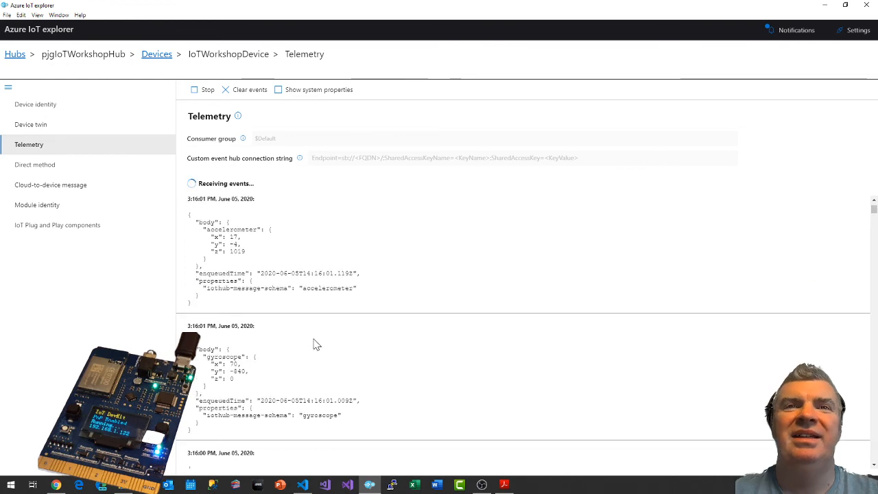
pyautogui.scroll(3, 318, 343)
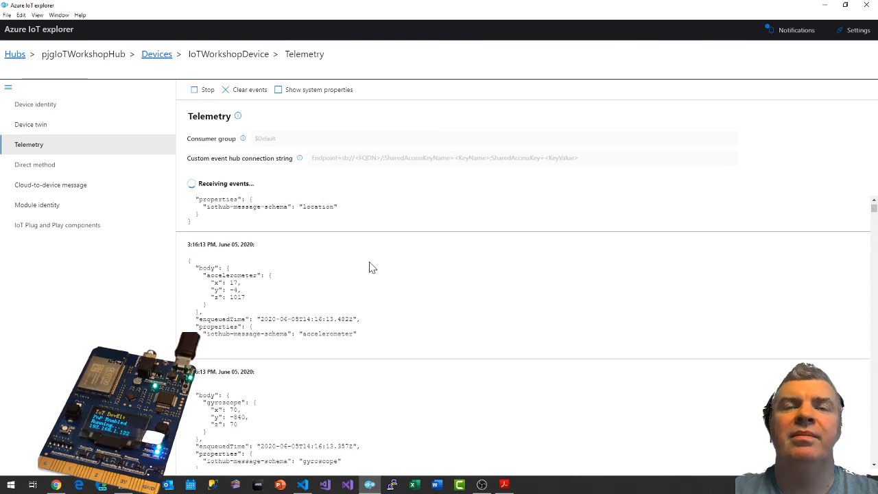
pyautogui.click(205, 91)
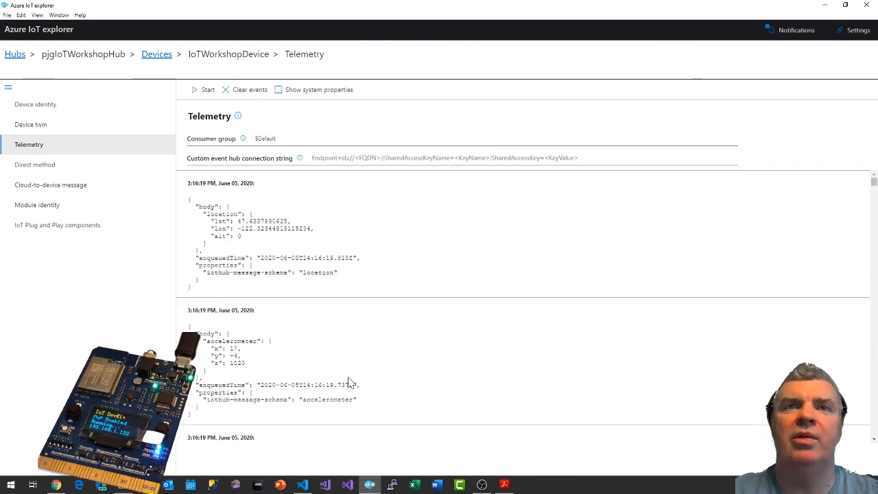
# Switch to Chrome and read the rest of the workshop's device connection guide, from the IoT Explorer instructions to the wrap-up.
pyautogui.click(56, 484)
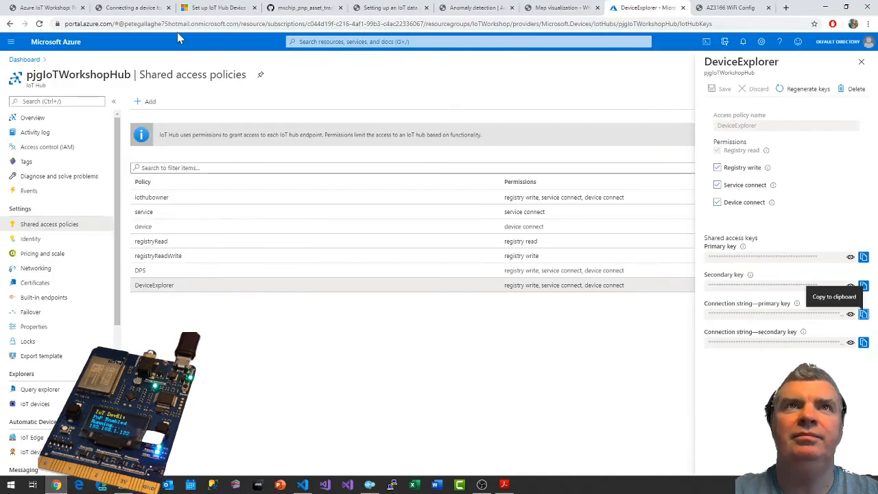
pyautogui.click(132, 8)
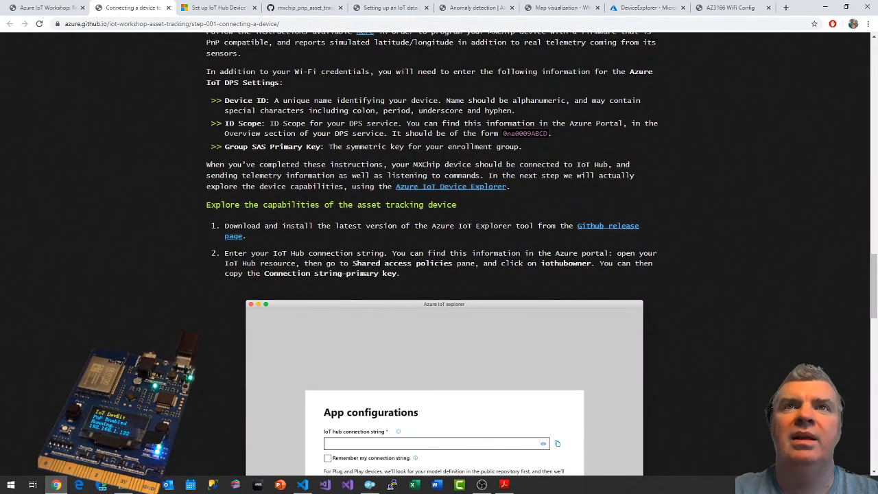
pyautogui.scroll(-8, 410, 227)
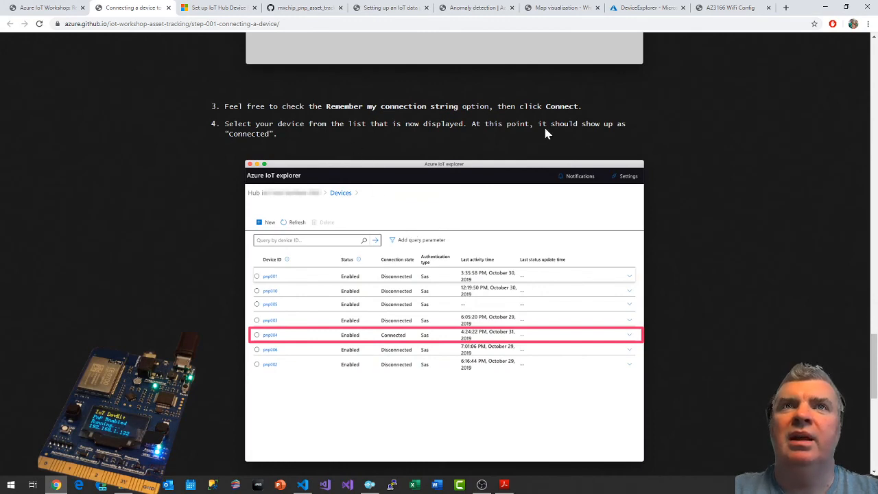
pyautogui.scroll(-1, 546, 134)
pyautogui.scroll(-2, 295, 261)
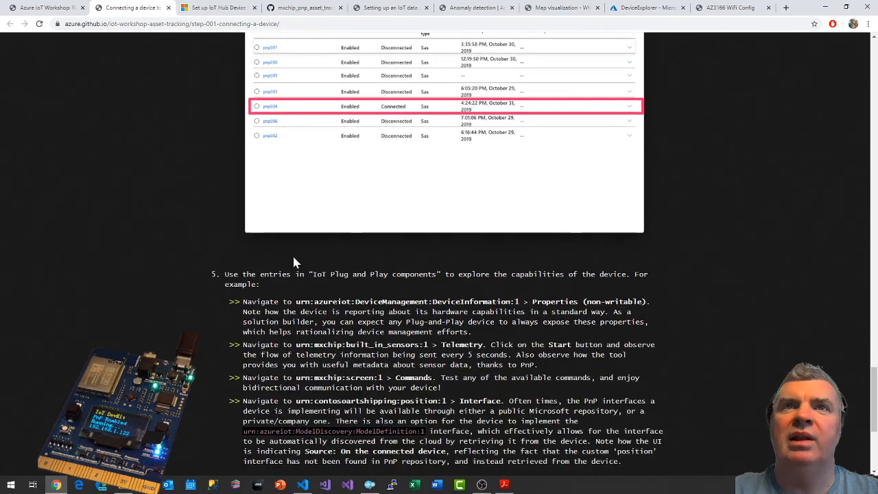
pyautogui.scroll(-2, 295, 261)
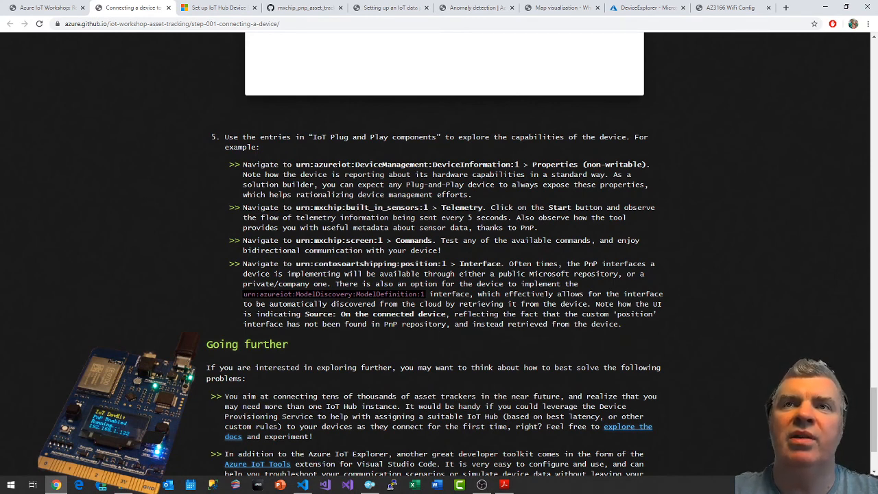
pyautogui.scroll(-3, 434, 271)
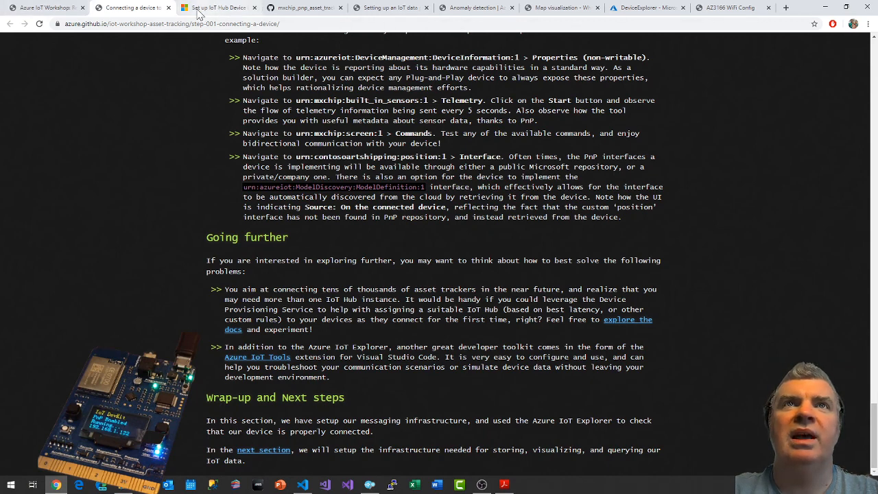
# Review the workshop outline and read the data pipeline guide's introduction, learning goals and Time Series Insights environment parameters.
pyautogui.click(65, 9)
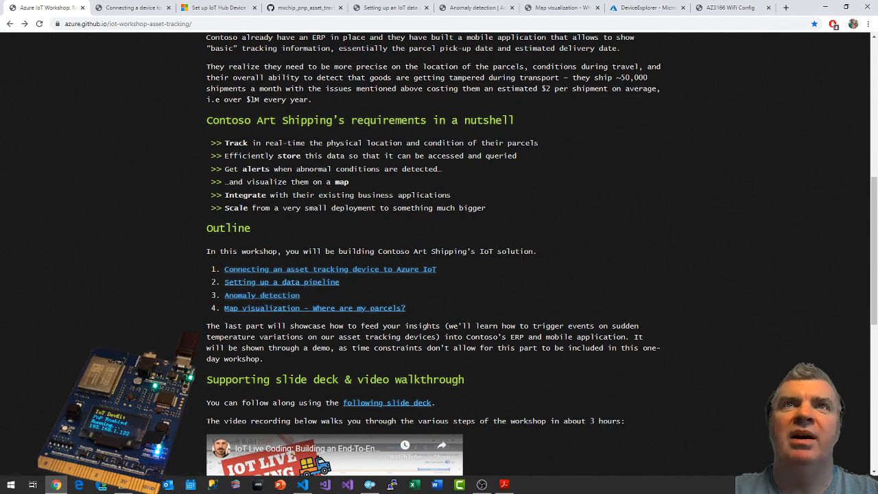
pyautogui.click(478, 12)
pyautogui.click(389, 8)
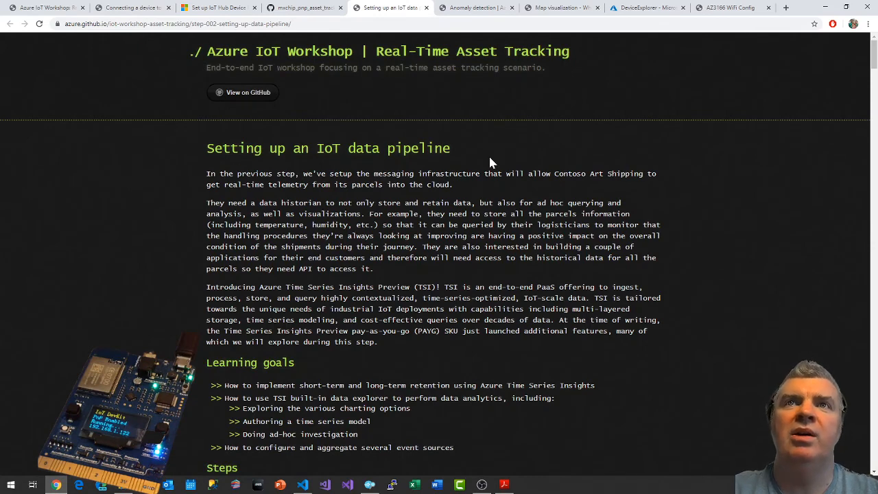
pyautogui.scroll(-1, 486, 194)
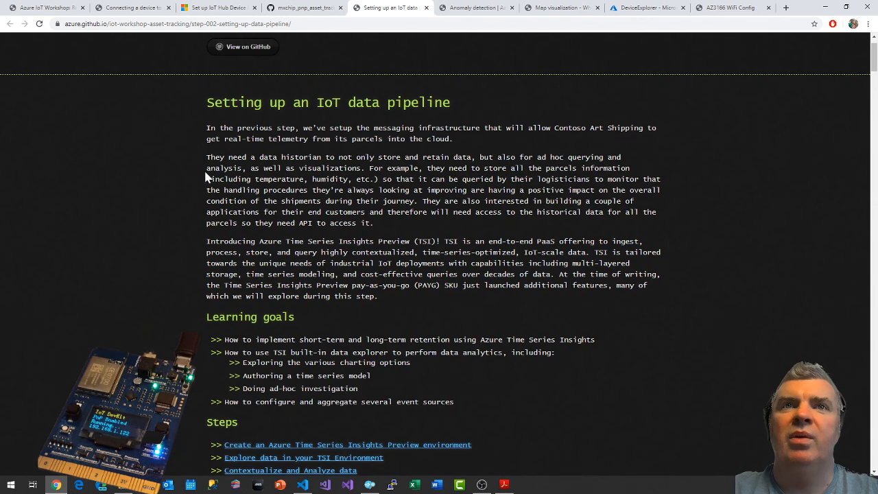
pyautogui.scroll(-2, 207, 172)
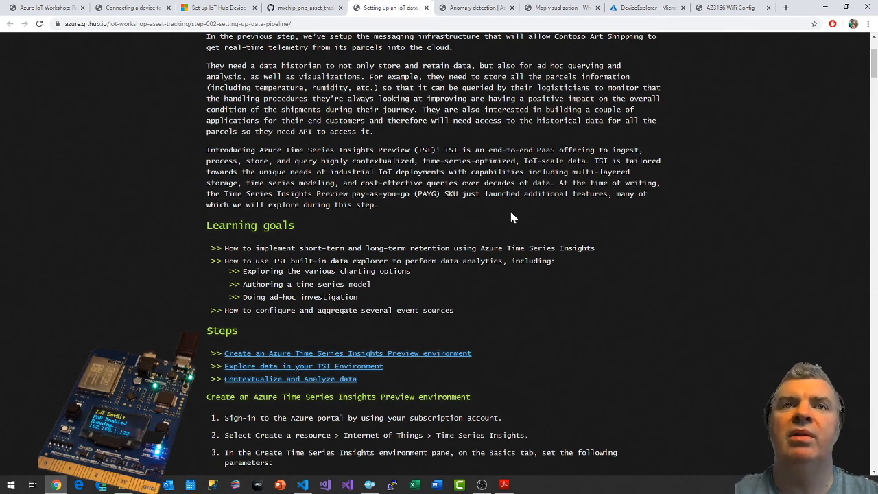
pyautogui.scroll(-3, 521, 213)
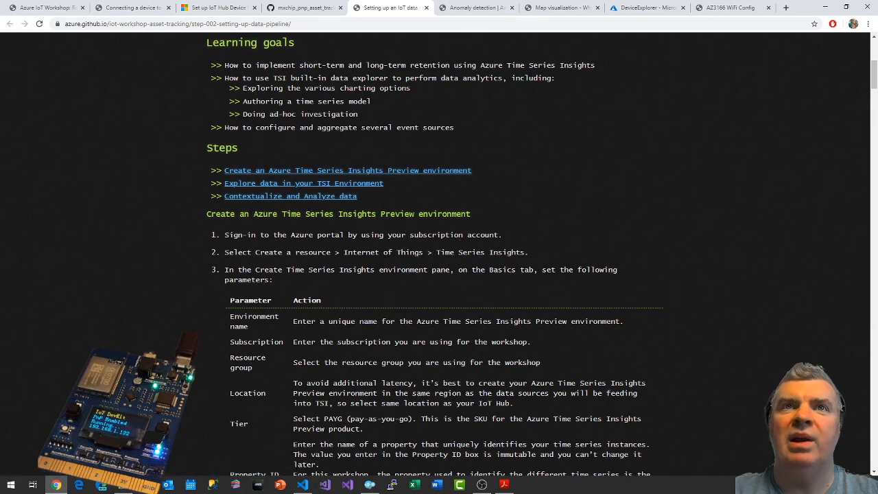
pyautogui.scroll(-1, 439, 243)
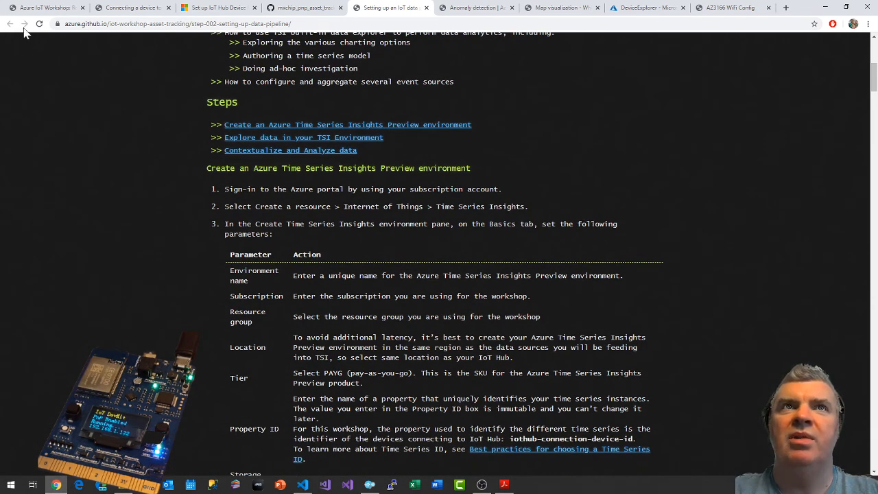
pyautogui.click(31, 8)
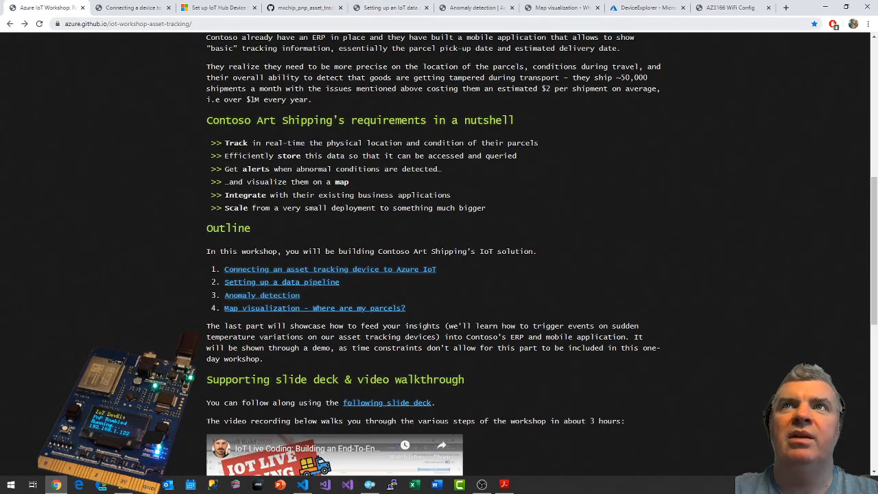
pyautogui.click(384, 8)
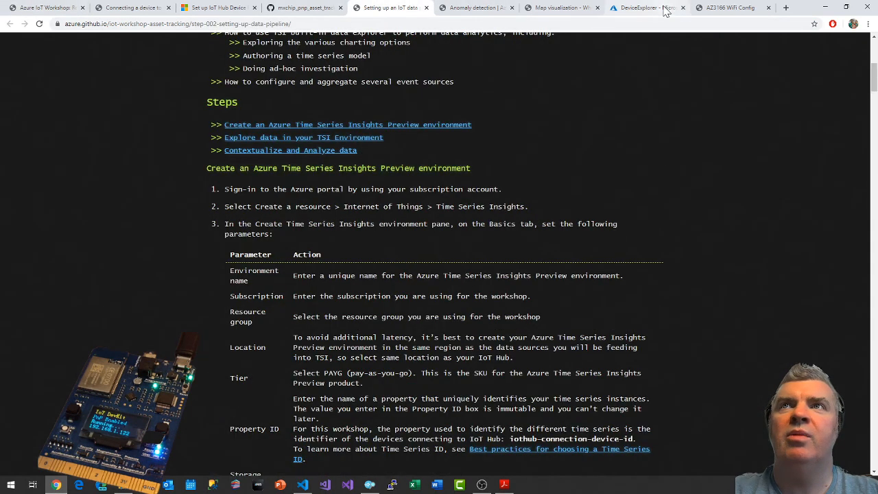
# In the Azure portal, search for "time ser" and start creating a Time Series Insights environment from the Marketplace.
pyautogui.click(617, 9)
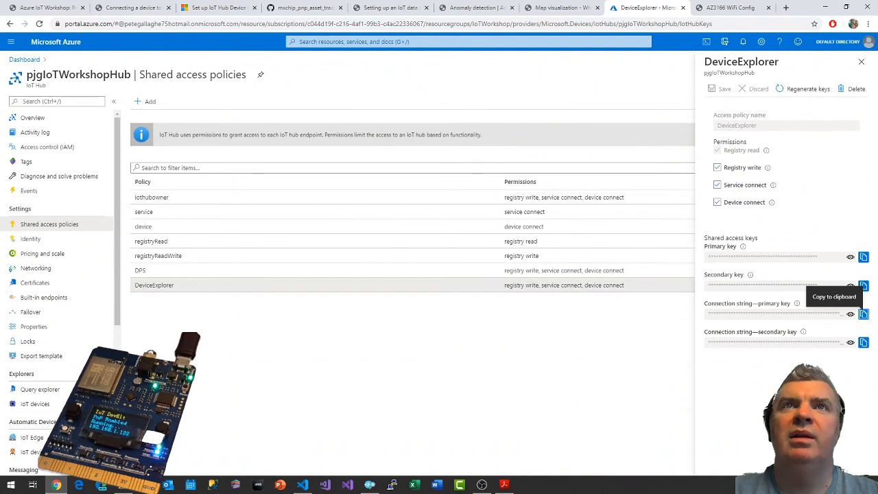
pyautogui.click(340, 41)
pyautogui.write('time ser')
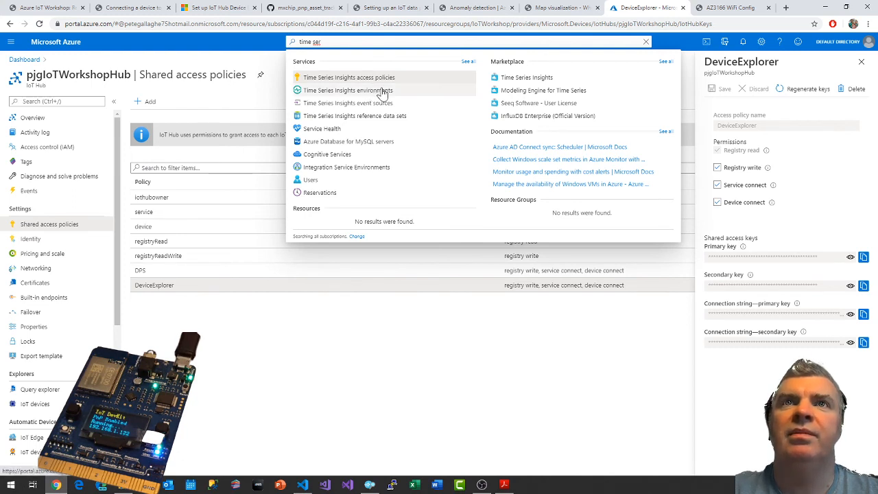
pyautogui.click(516, 83)
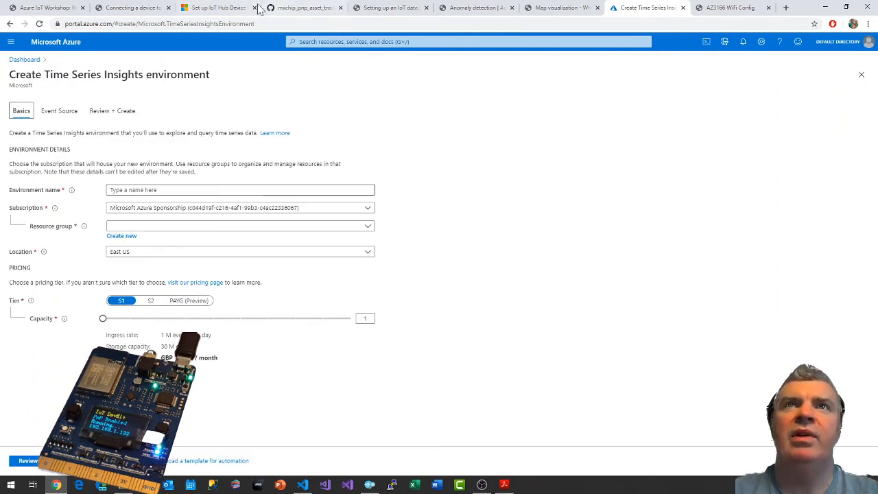
# Check the guide's parameter table and name the Time Series Insights environment pjgIoTWorkshopTSI.
pyautogui.click(375, 10)
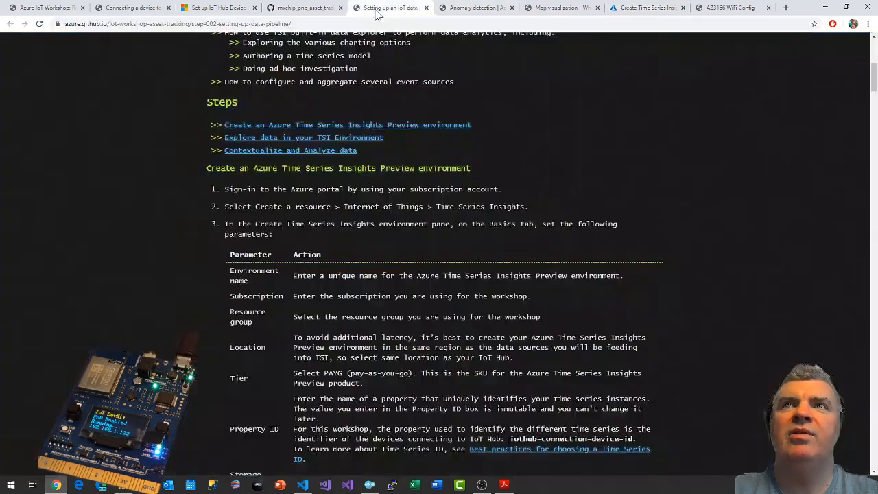
pyautogui.click(621, 8)
pyautogui.click(240, 190)
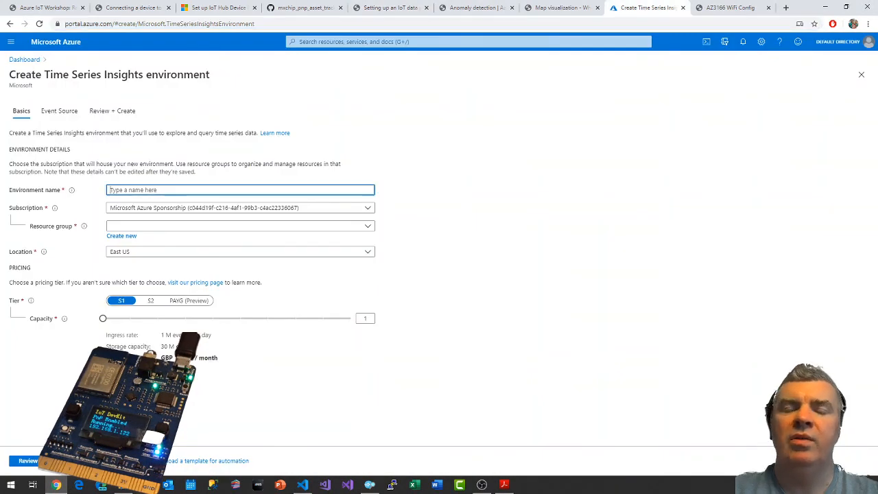
pyautogui.write('pjgIo')
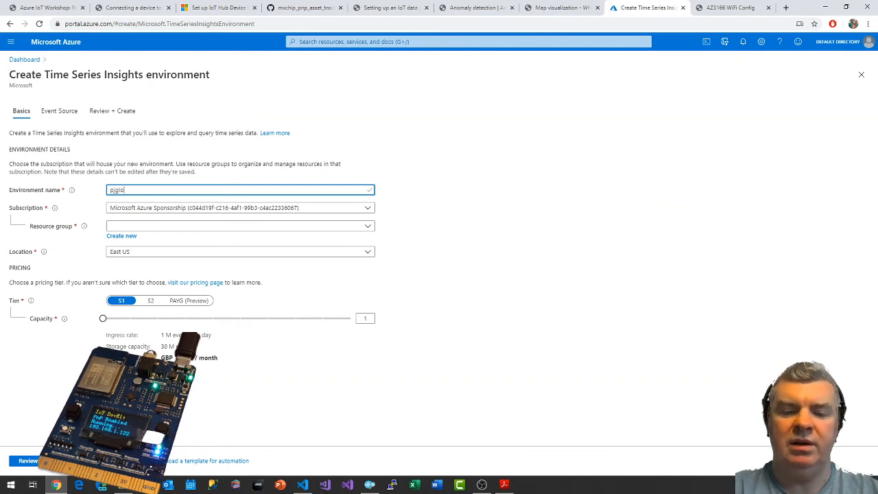
pyautogui.write('TWorkshop')
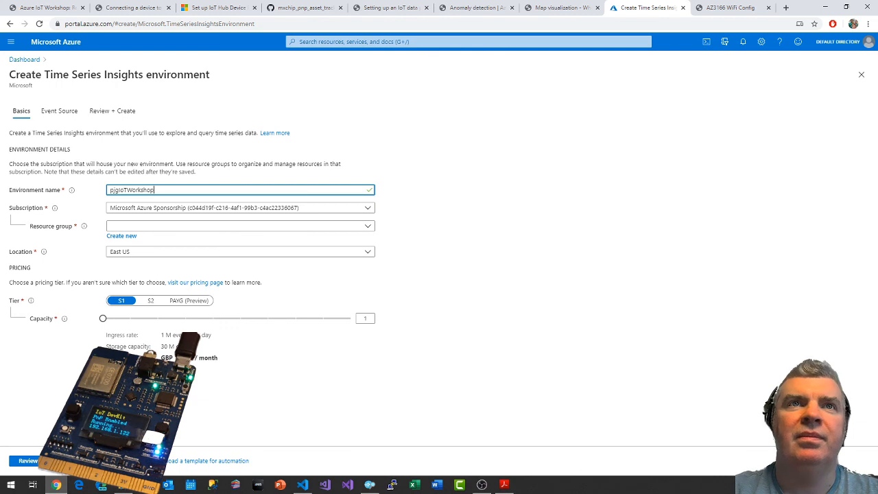
pyautogui.write('T')
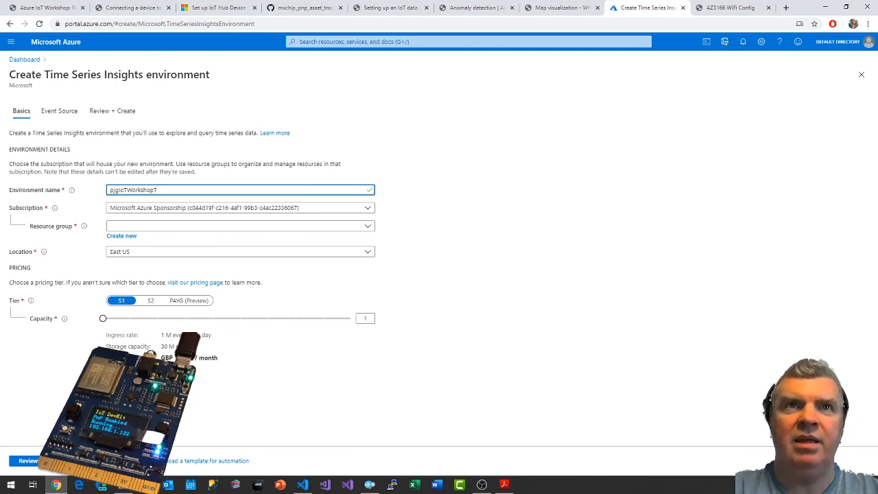
pyautogui.write('SI')
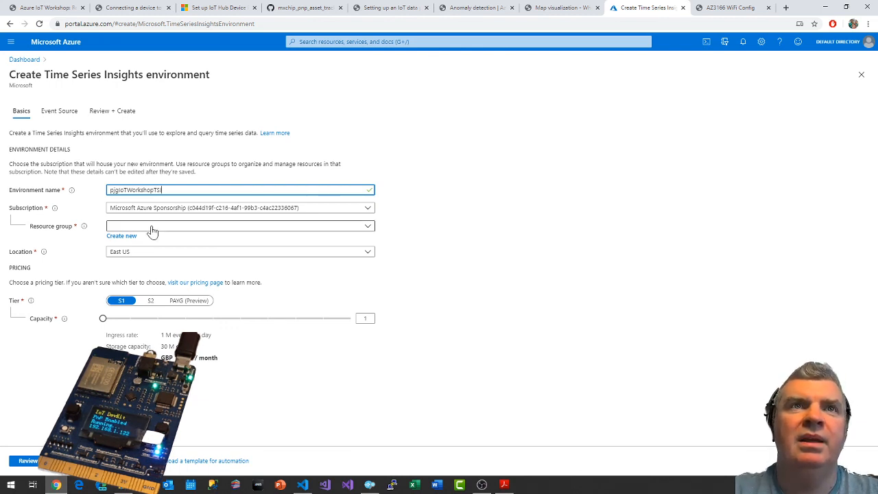
# Assign the environment to the existing IoTWorkshop resource group and set its location to North Europe.
pyautogui.click(153, 228)
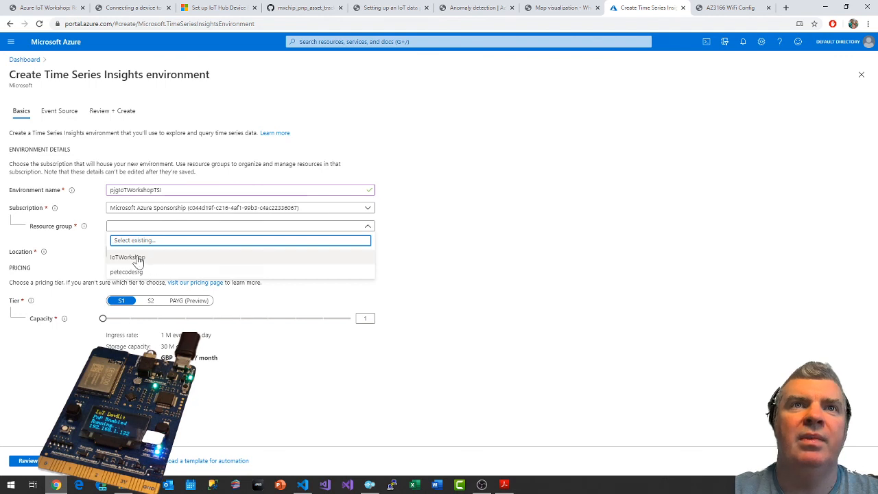
pyautogui.click(137, 258)
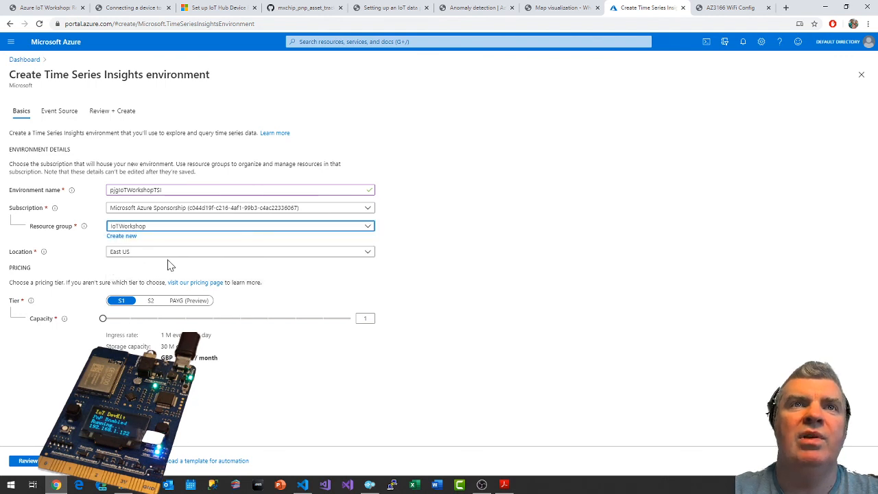
pyautogui.click(162, 255)
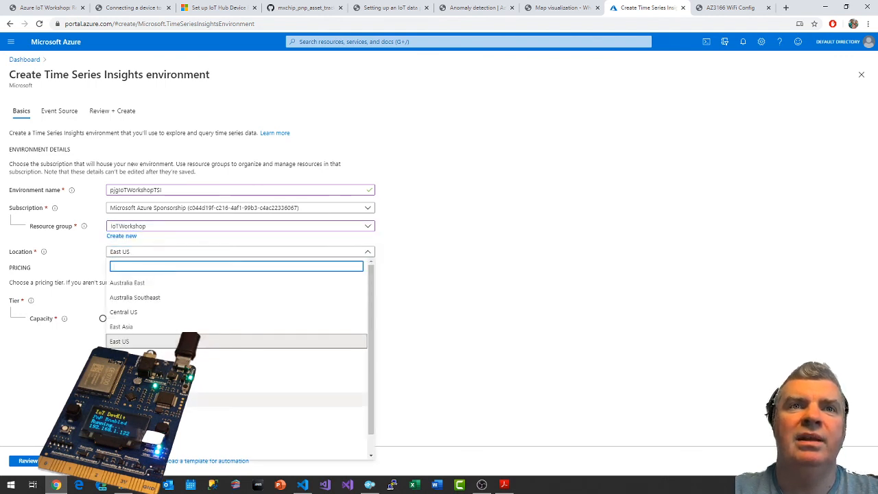
pyautogui.scroll(-1, 154, 357)
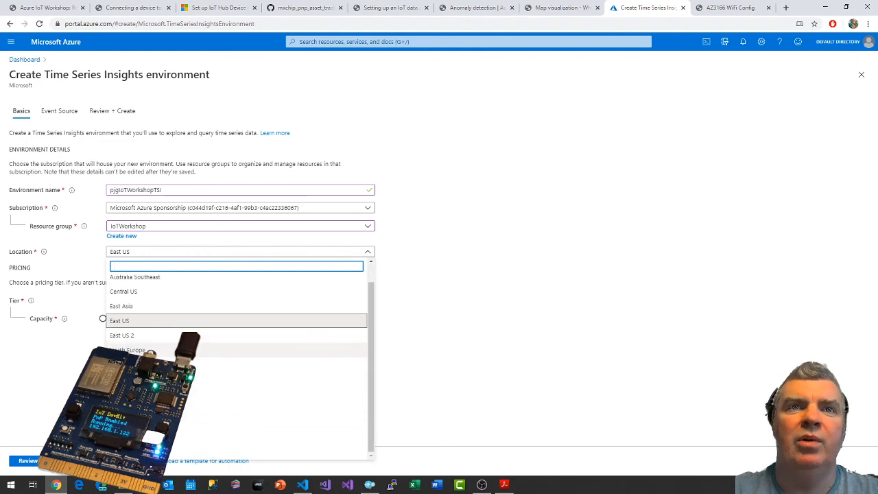
pyautogui.click(274, 350)
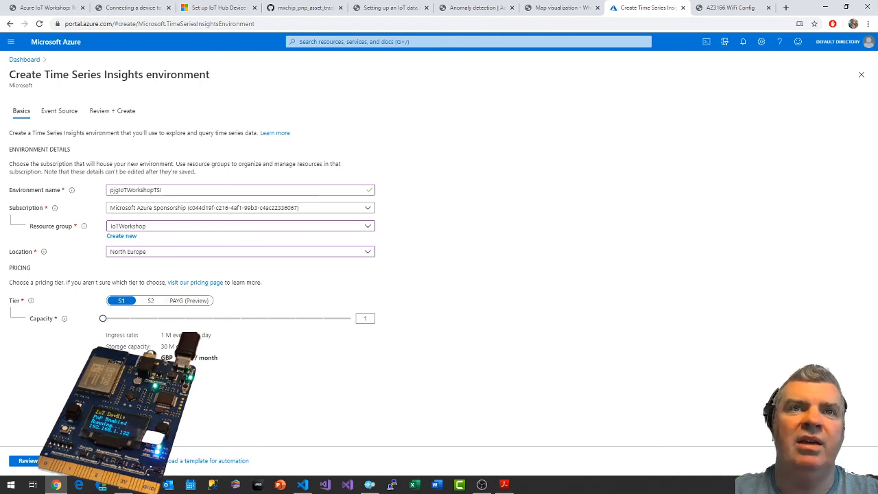
# Compare the S1 and S2 tiers' ingress rate and monthly cost, and choose the PAYG (Preview) pricing tier.
pyautogui.moveTo(162, 357); pyautogui.dragTo(221, 361)
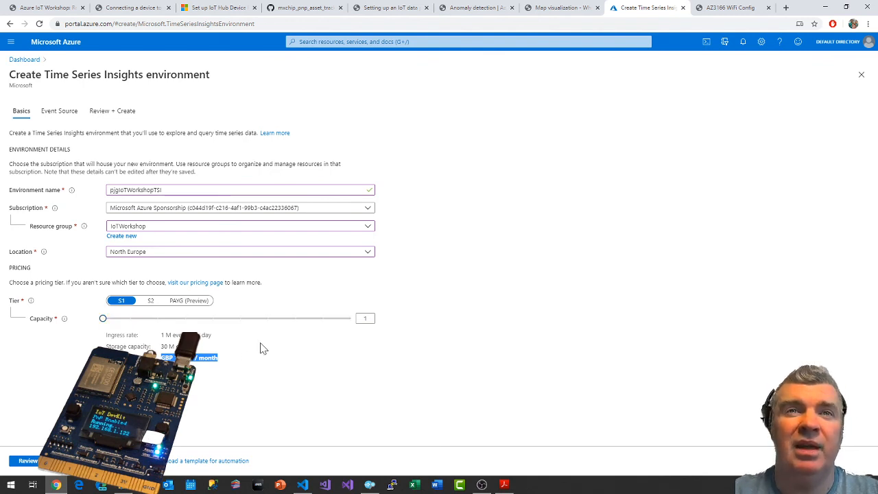
pyautogui.moveTo(162, 336); pyautogui.dragTo(211, 337)
pyautogui.click(228, 338)
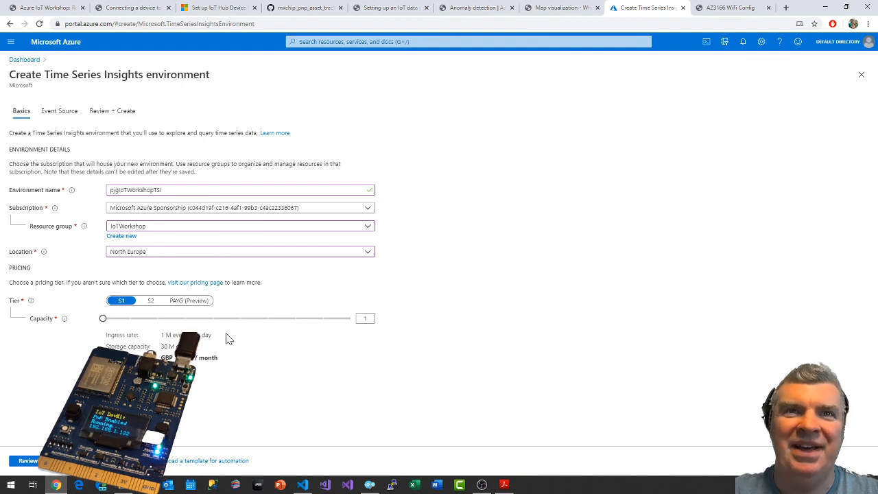
pyautogui.click(151, 302)
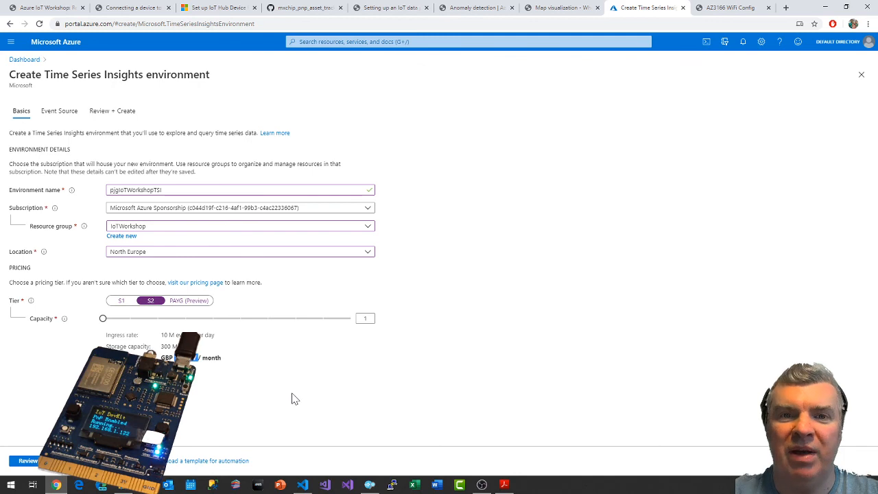
pyautogui.click(191, 302)
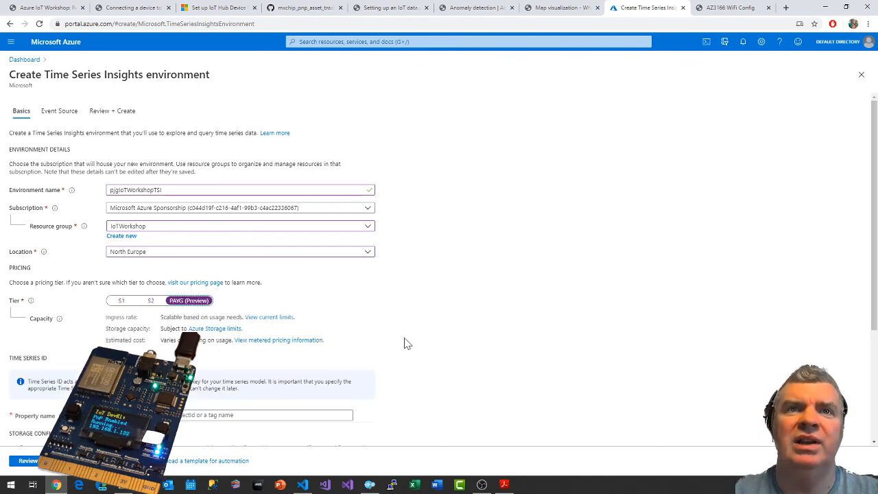
# Copy the property ID iothub-connection-device-id from the workshop guide and enter it as the environment's Time Series ID property name.
pyautogui.scroll(-1, 406, 346)
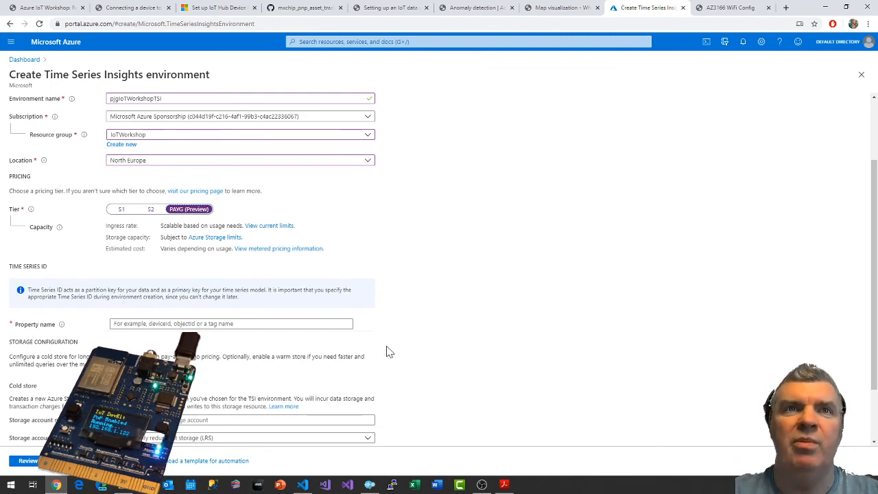
pyautogui.scroll(-1, 402, 250)
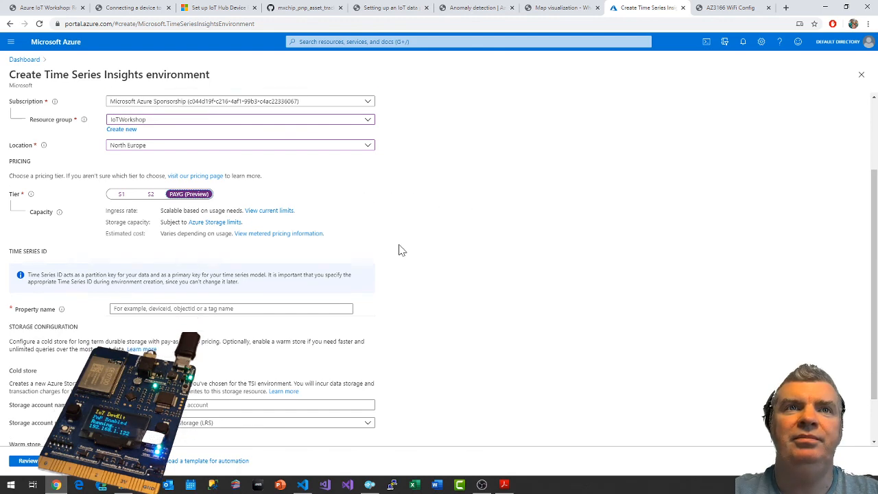
pyautogui.scroll(-2, 402, 250)
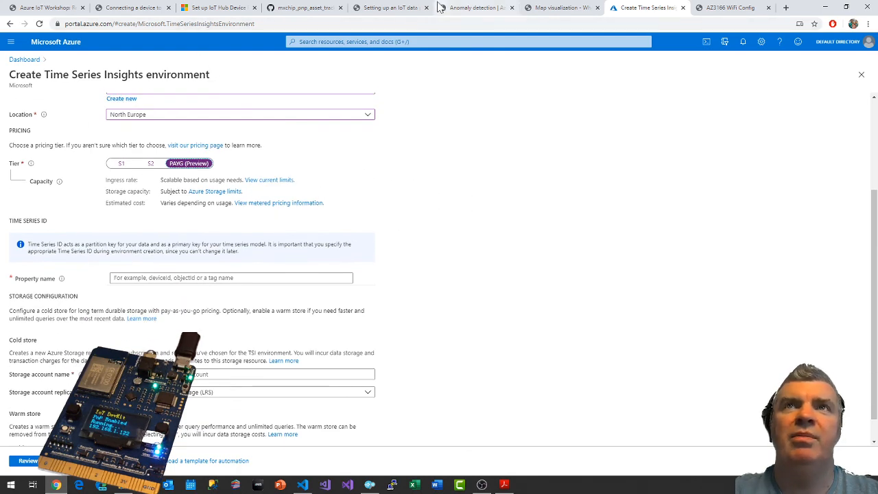
pyautogui.click(396, 10)
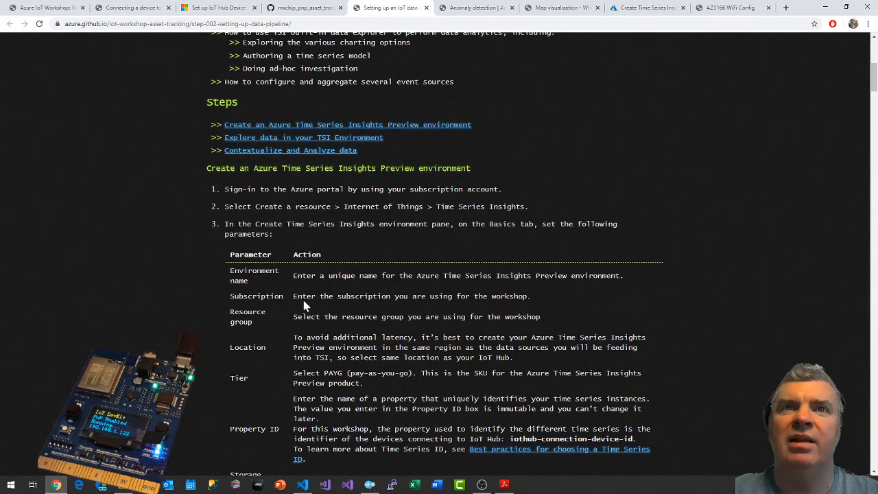
pyautogui.scroll(-3, 298, 322)
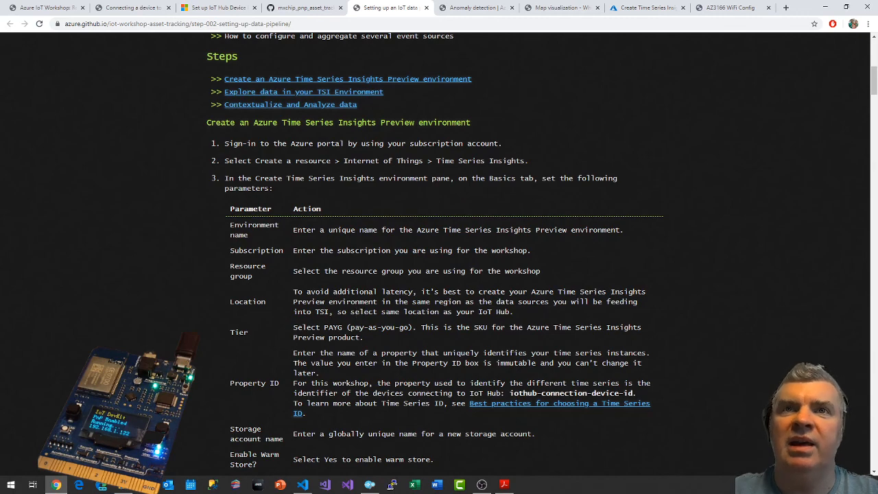
pyautogui.scroll(-1, 438, 254)
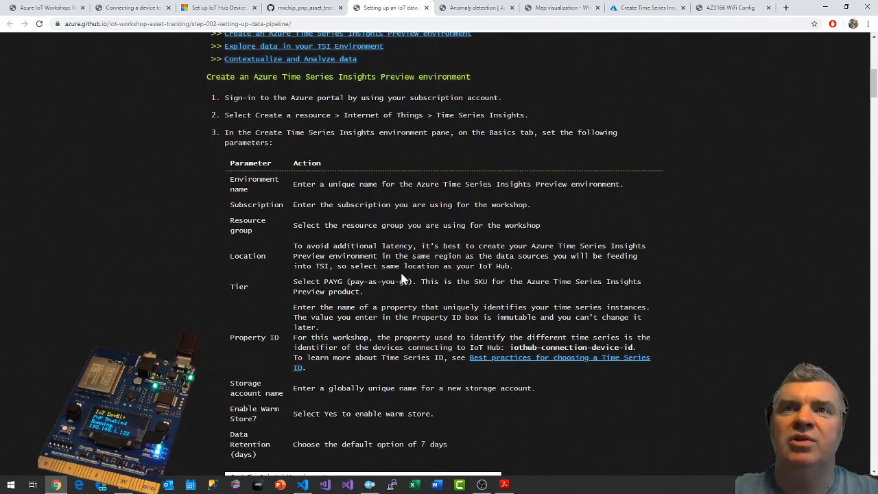
pyautogui.scroll(-1, 646, 276)
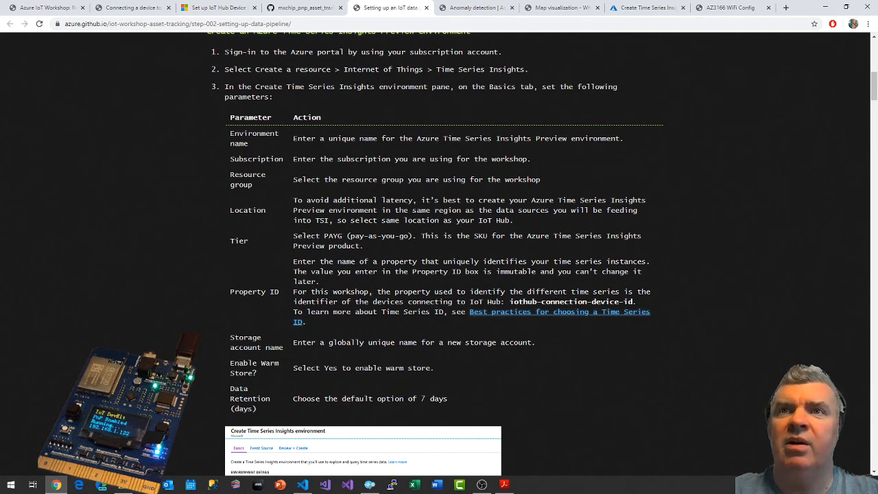
pyautogui.moveTo(509, 302); pyautogui.dragTo(637, 304)
pyautogui.hotkey('ctrl', 'c')
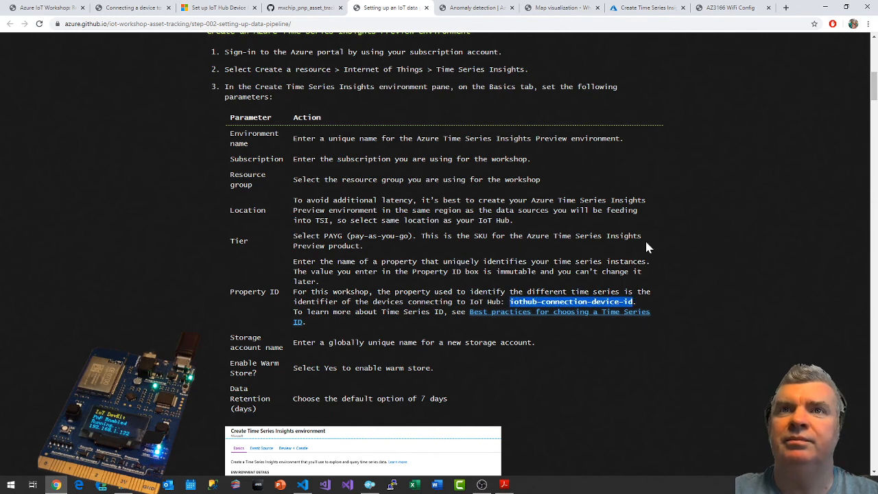
pyautogui.click(648, 8)
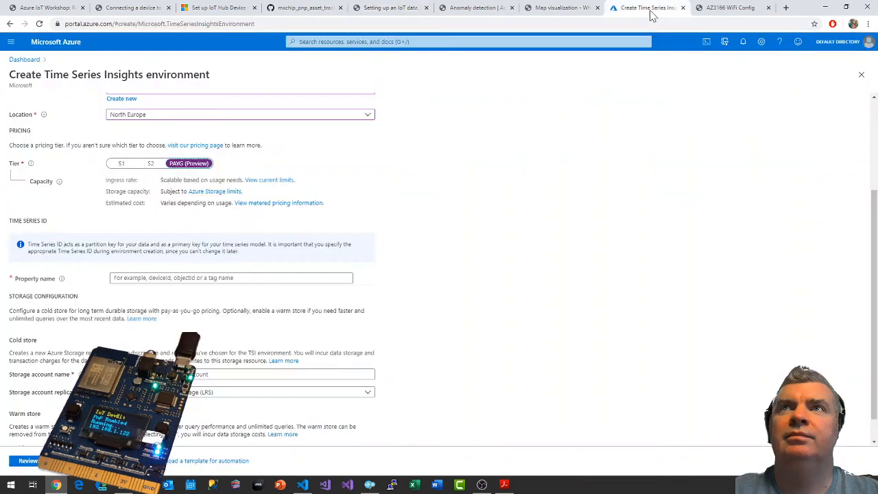
pyautogui.click(137, 278)
pyautogui.hotkey('ctrl', 'v')
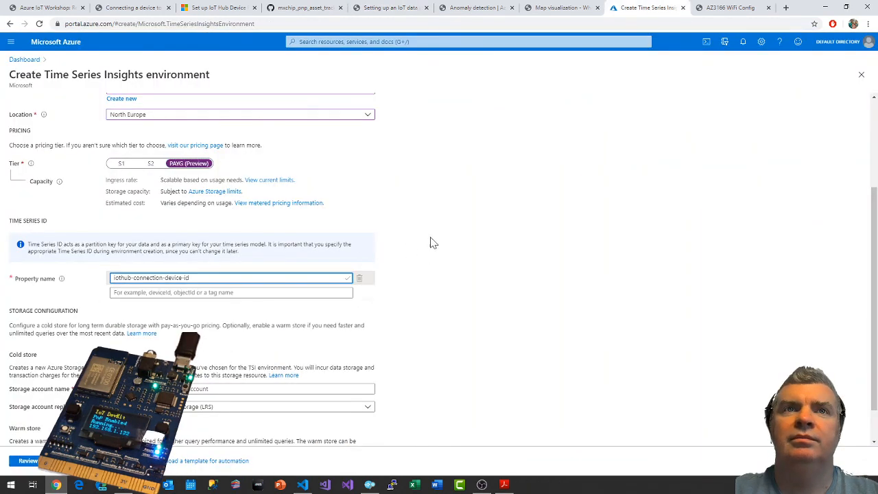
# Check the guide's storage account instruction and try a mixed-case cold store account name starting with pjgIoTWorkshop.
pyautogui.scroll(-1, 474, 281)
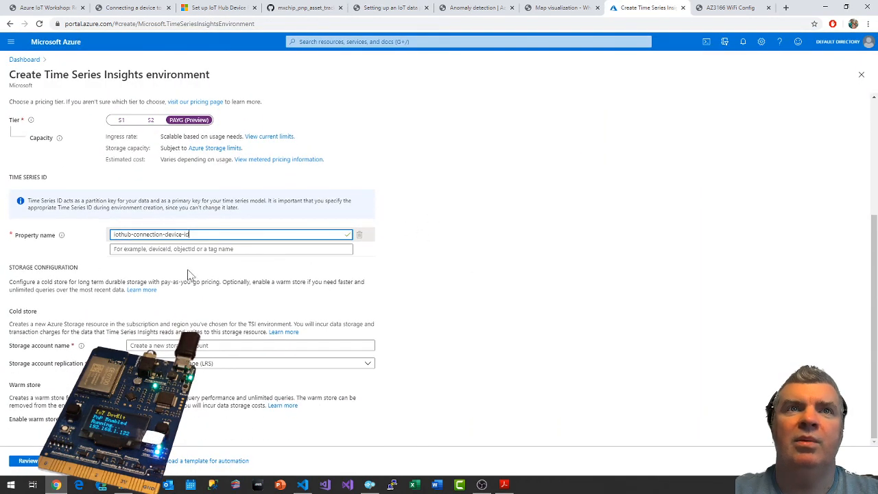
pyautogui.click(474, 8)
pyautogui.click(389, 8)
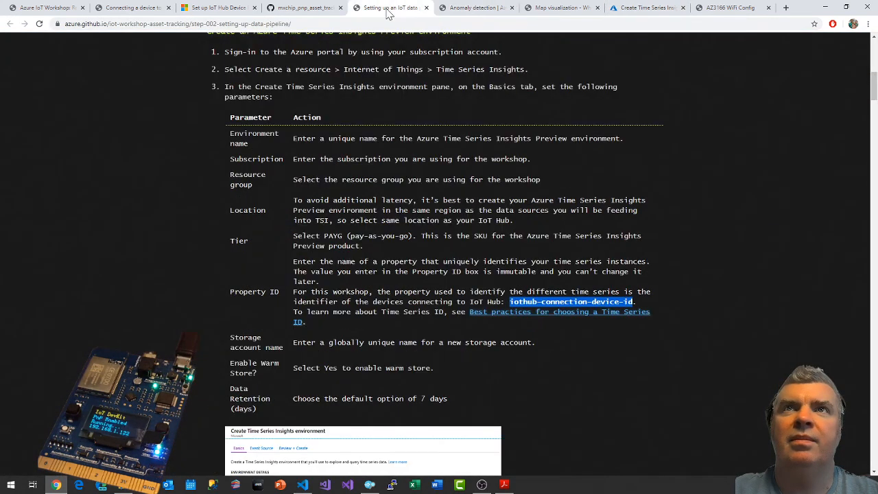
pyautogui.scroll(-2, 317, 302)
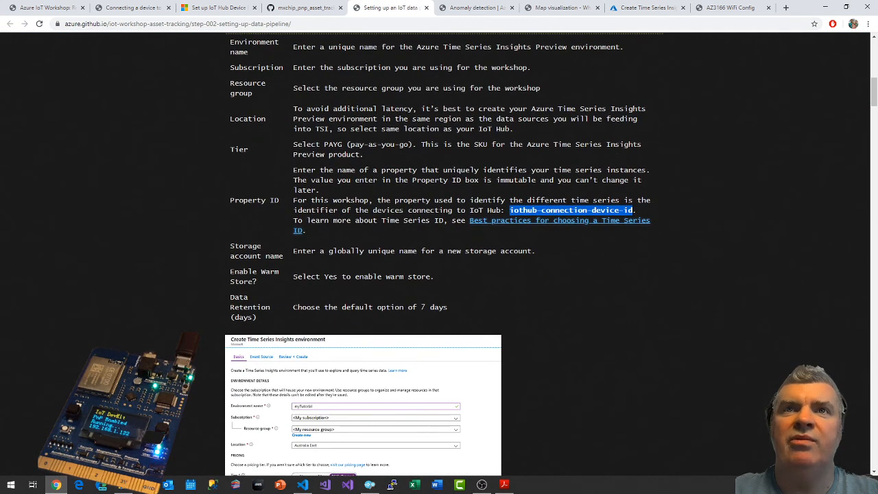
pyautogui.click(625, 10)
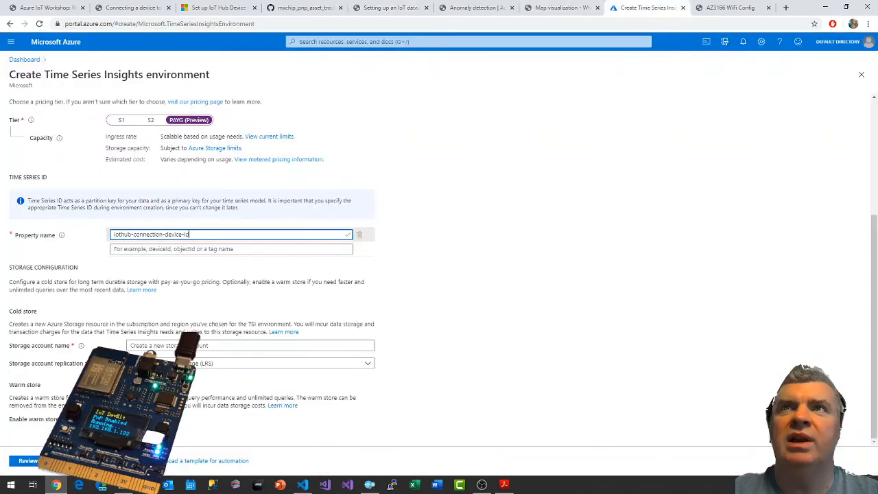
pyautogui.click(255, 346)
pyautogui.write('s')
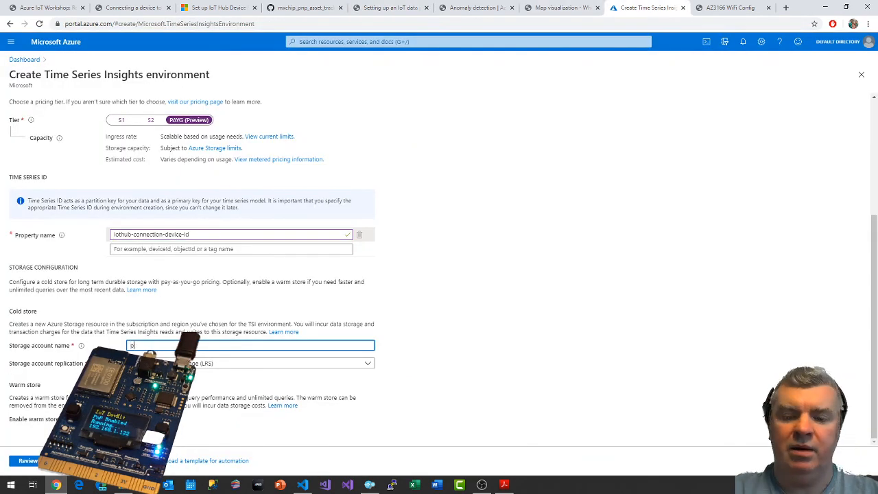
pyautogui.write('jgIoTWork')
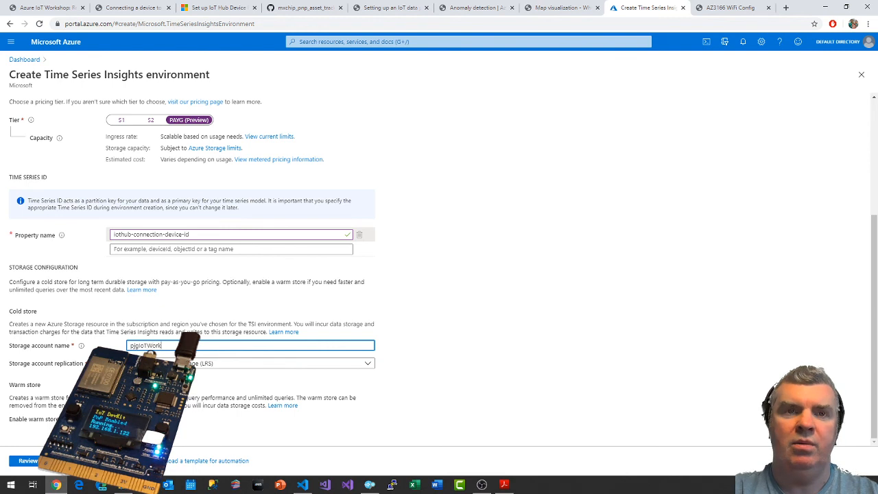
pyautogui.write('shopS')
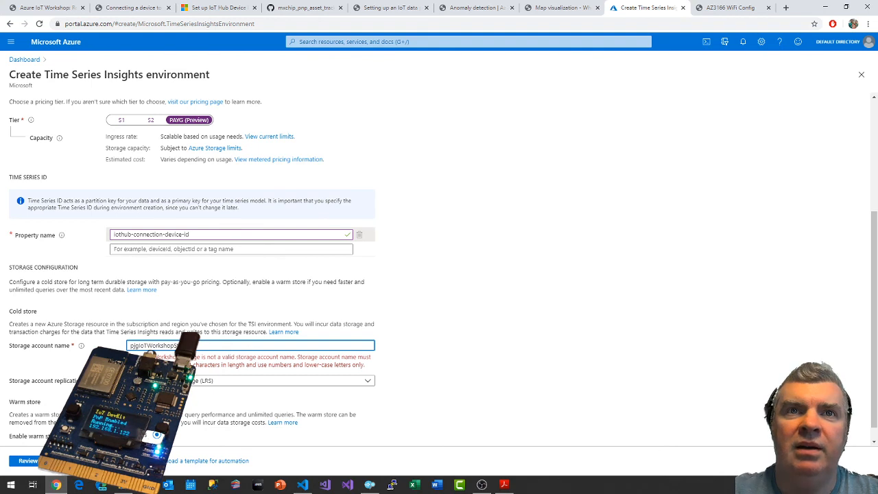
# Replace the cold store's storage account name with the all-lower-case name pjgiotworkshopstorage.
pyautogui.moveTo(197, 346); pyautogui.dragTo(133, 346)
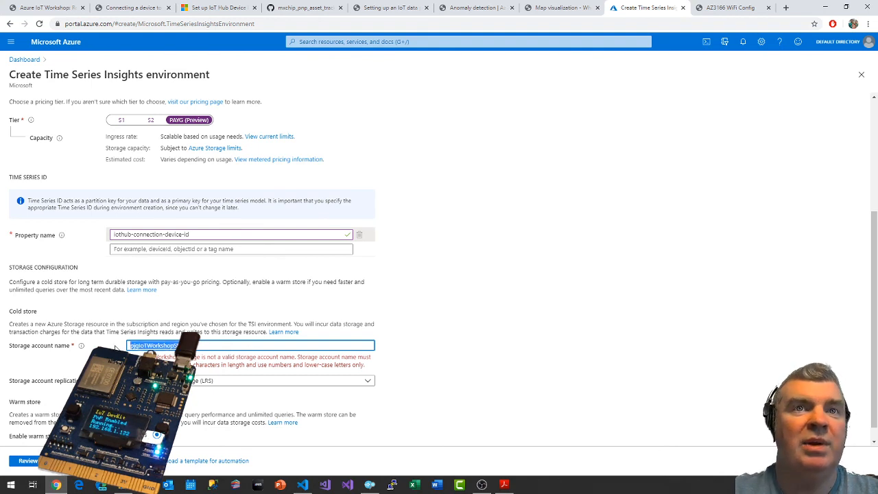
pyautogui.write('pjgiotw')
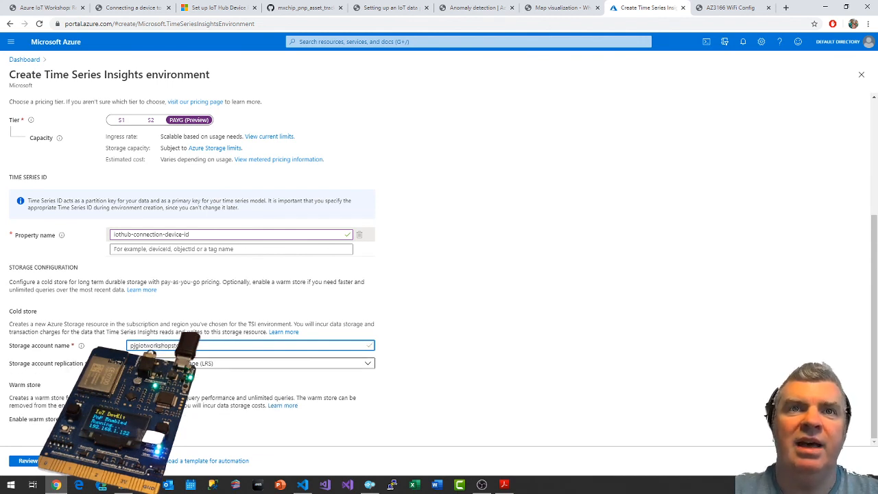
# Check the guide's storage parameters and select locally redundant storage (LRS) as the storage account replication.
pyautogui.click(388, 7)
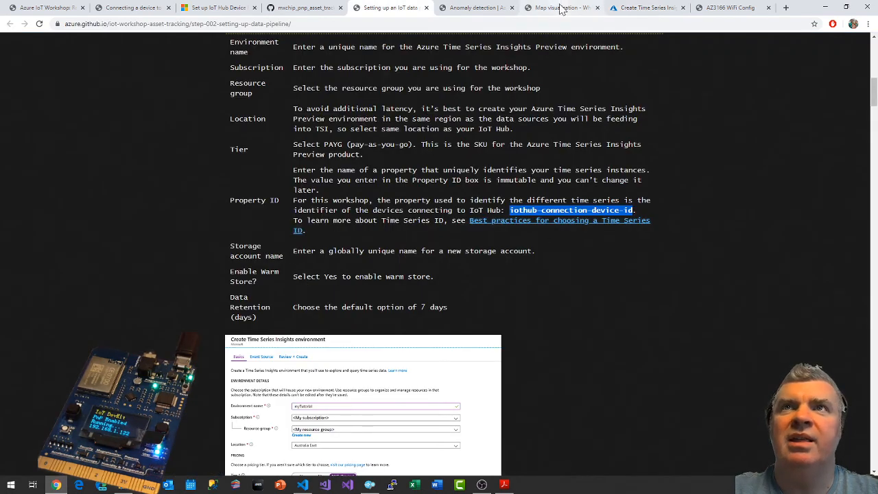
pyautogui.click(654, 9)
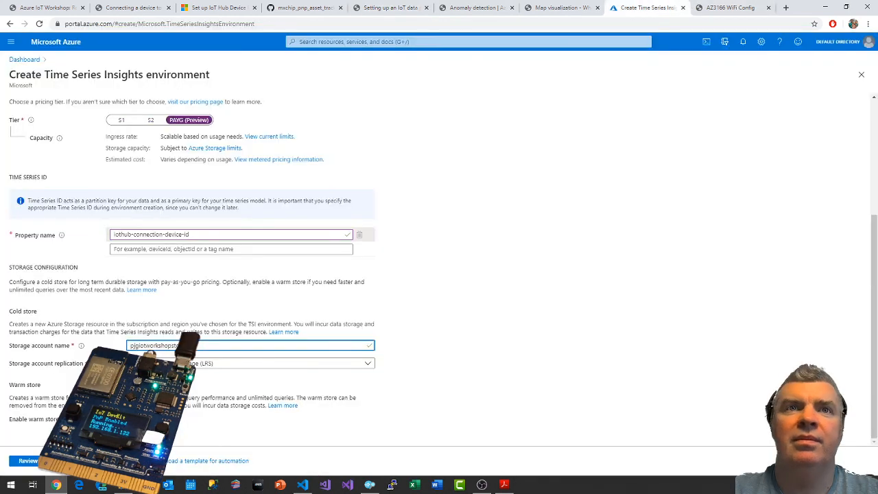
pyautogui.click(172, 364)
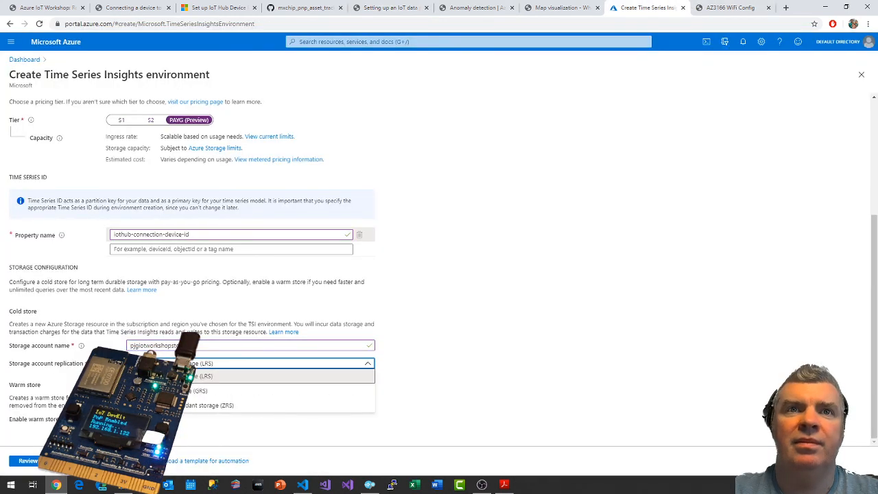
pyautogui.click(365, 376)
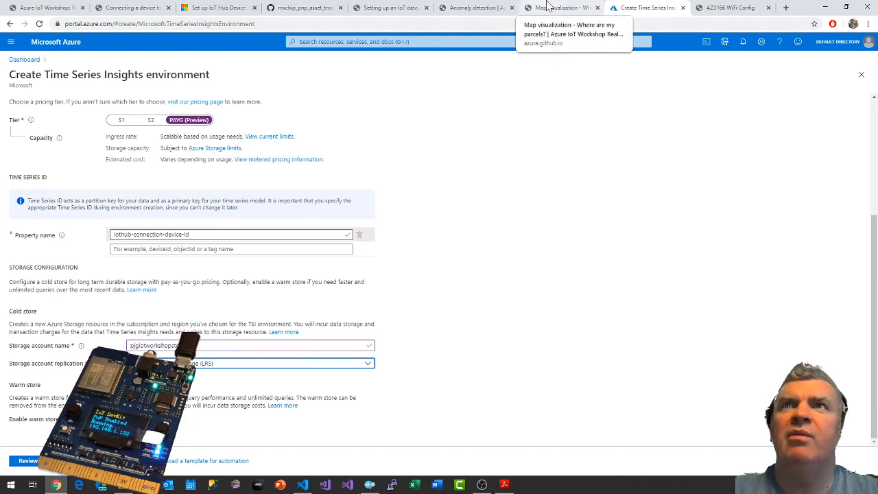
# Consult the guide's parameter table and example form for the storage settings, and enable the warm store.
pyautogui.click(391, 8)
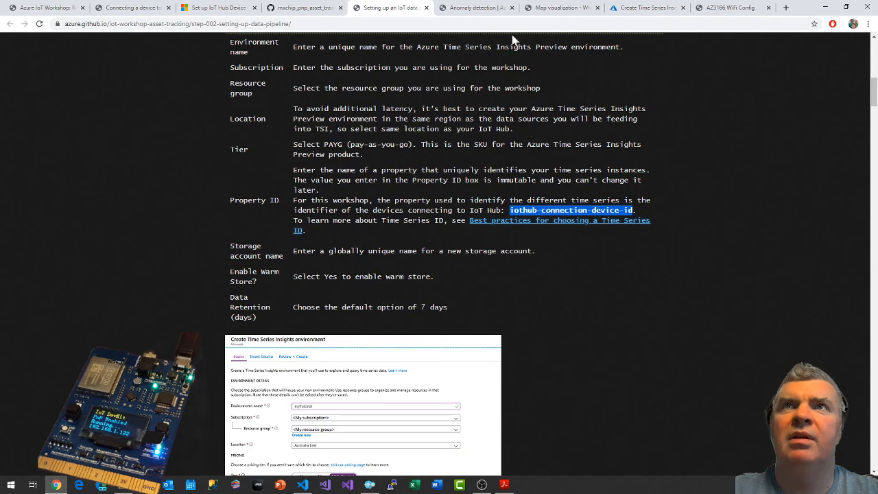
pyautogui.scroll(-3, 430, 312)
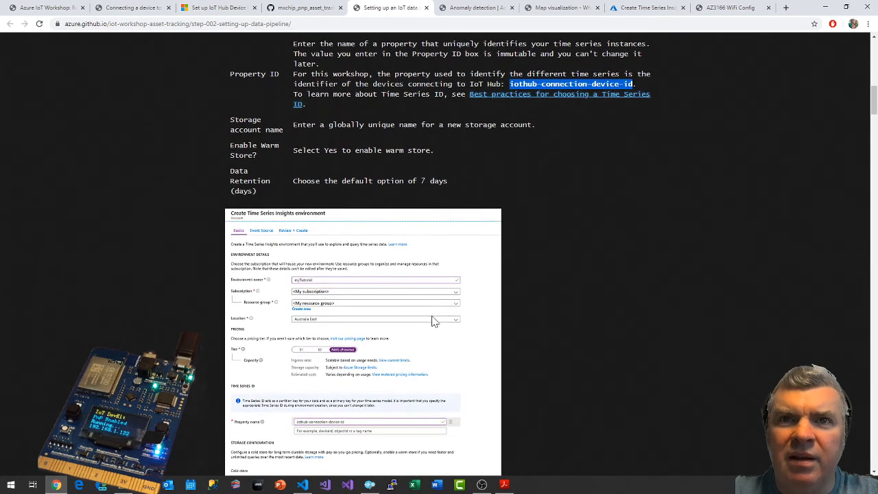
pyautogui.scroll(-3, 432, 321)
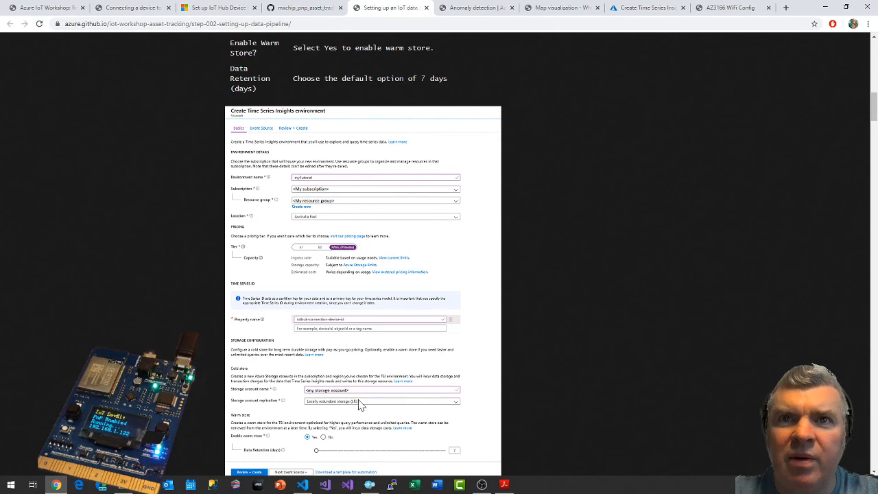
pyautogui.scroll(-1, 439, 405)
pyautogui.scroll(5, 557, 368)
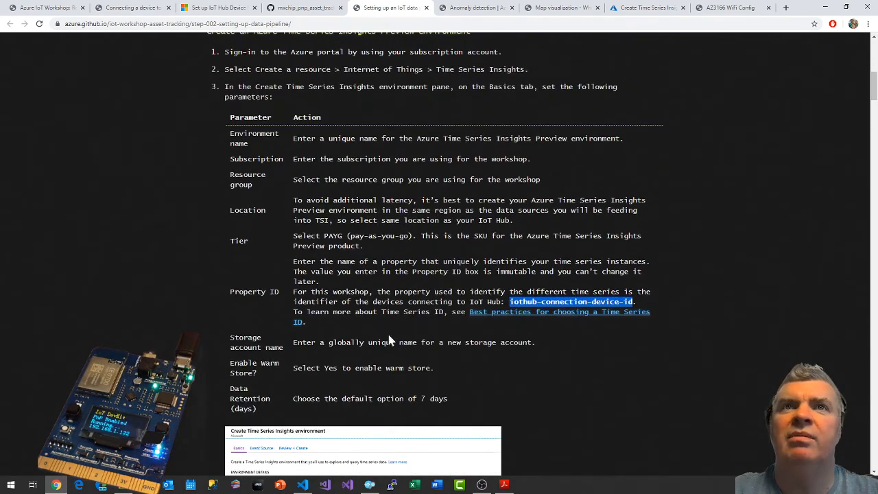
pyautogui.click(665, 8)
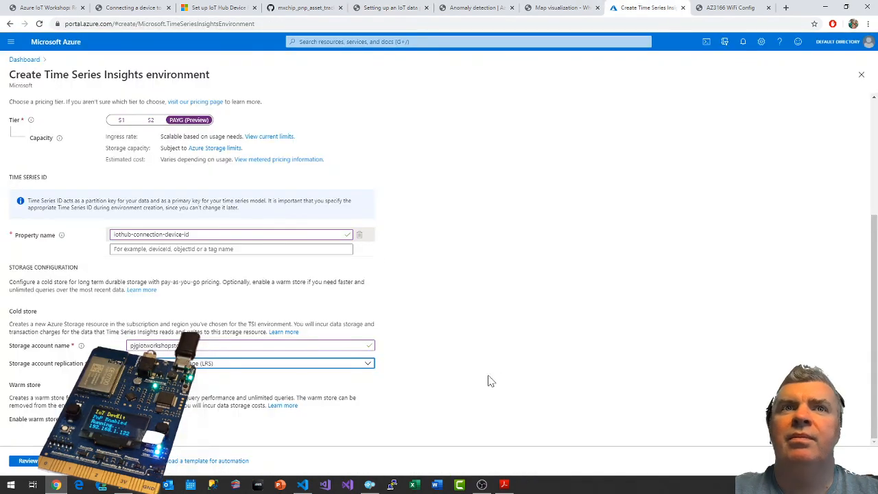
pyautogui.click(139, 419)
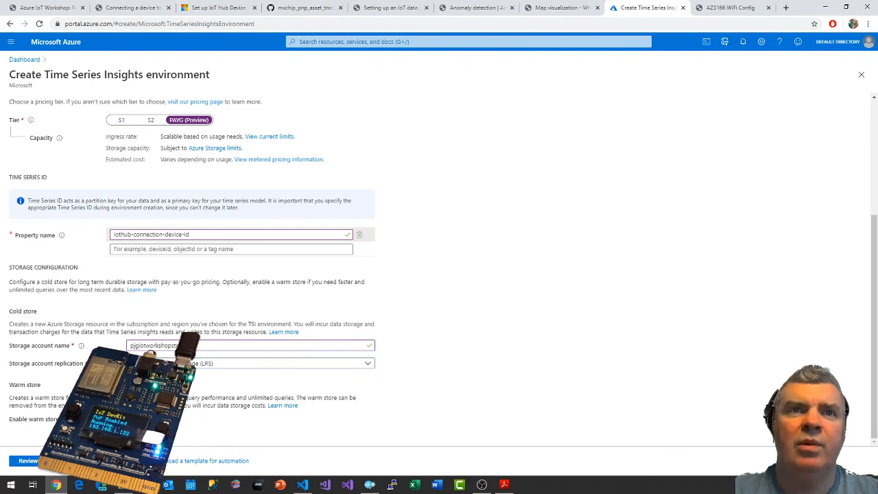
pyautogui.scroll(-1, 632, 297)
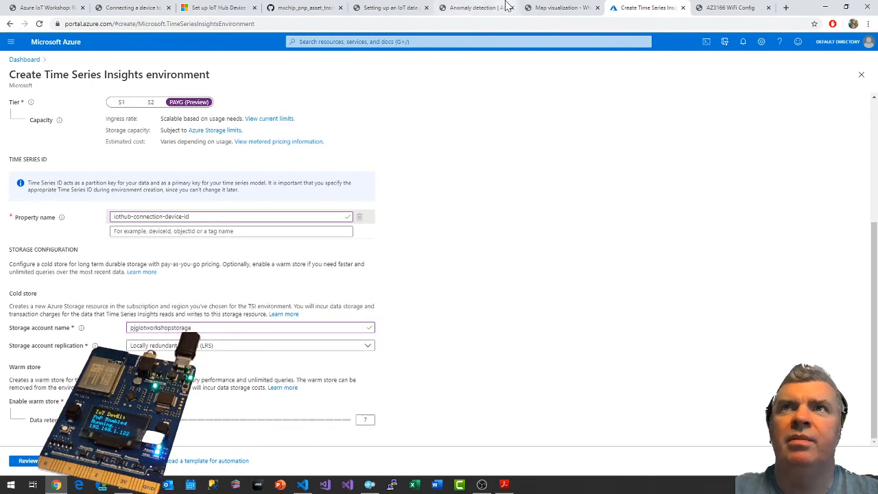
# Review the guide's parameter table and example form to check the environment's storage and data retention settings.
pyautogui.click(473, 7)
pyautogui.click(394, 7)
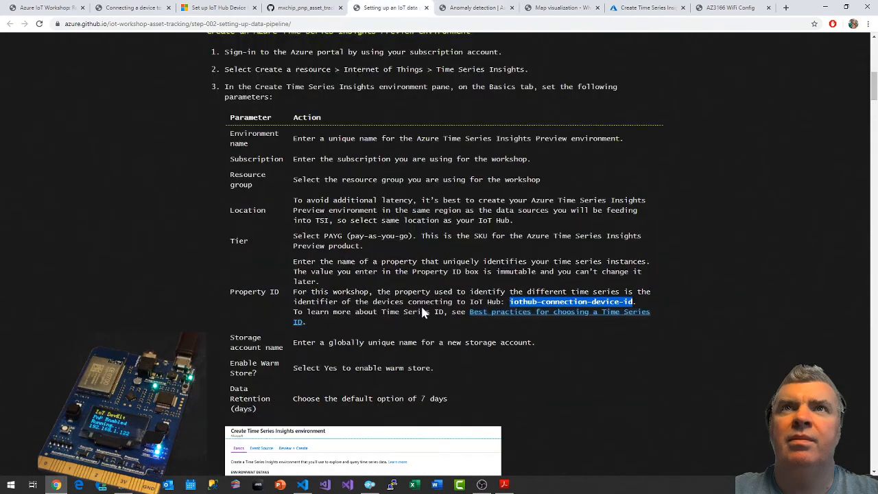
pyautogui.scroll(-3, 394, 328)
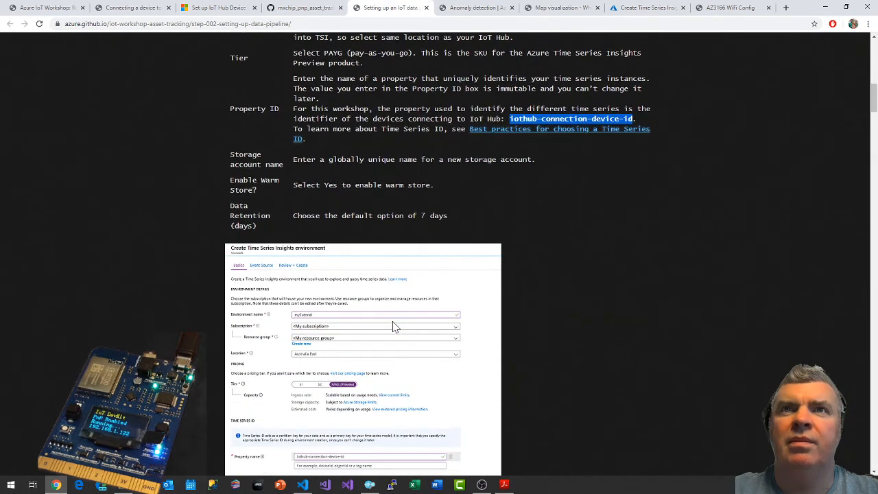
pyautogui.scroll(-1, 394, 327)
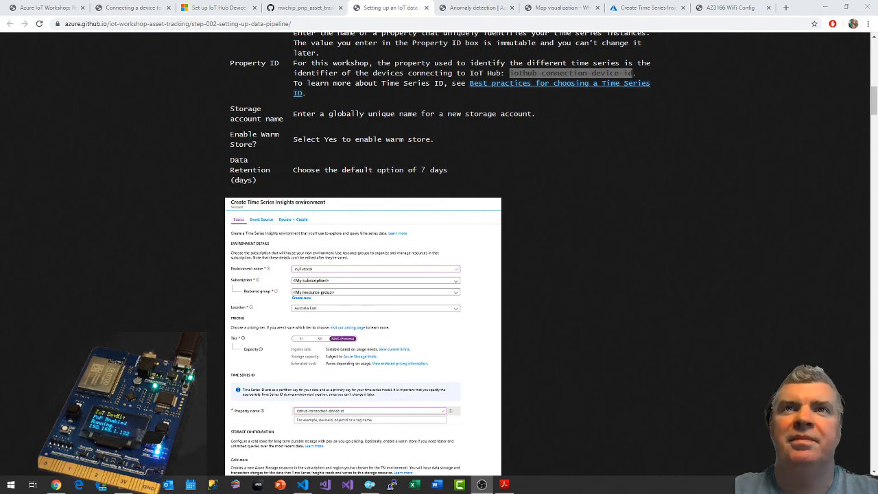
pyautogui.scroll(3, 588, 232)
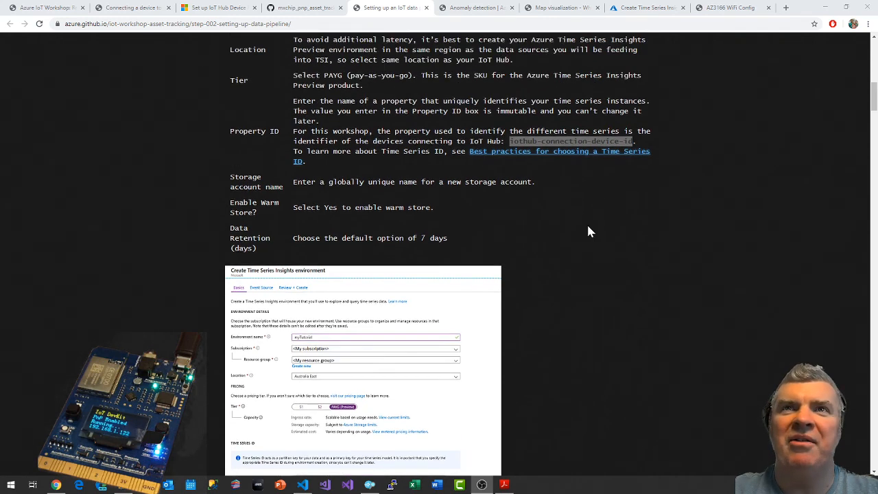
pyautogui.scroll(-3, 568, 213)
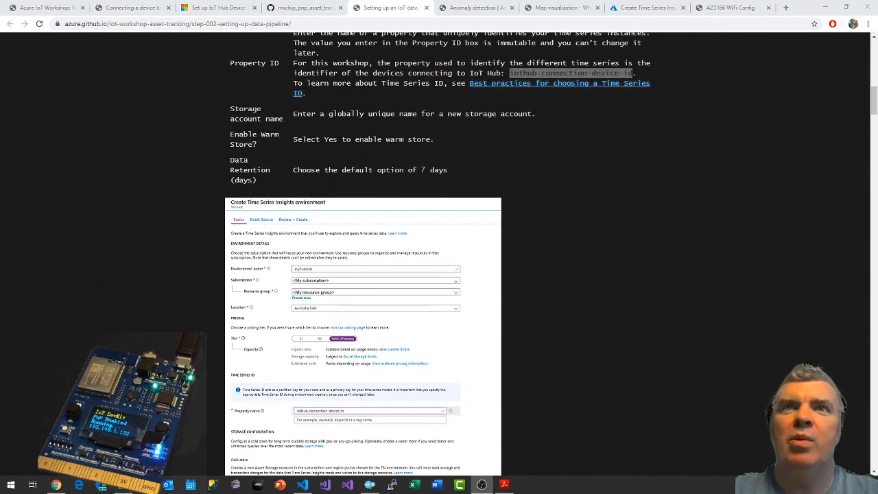
# Compare the environment's storage settings with the guide's example form and proceed to the event source settings.
pyautogui.click(629, 10)
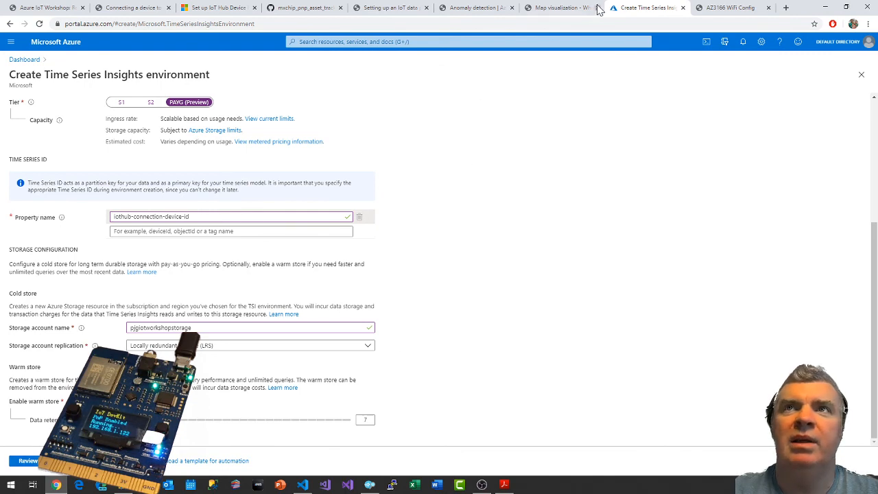
pyautogui.click(422, 13)
pyautogui.scroll(-6, 505, 241)
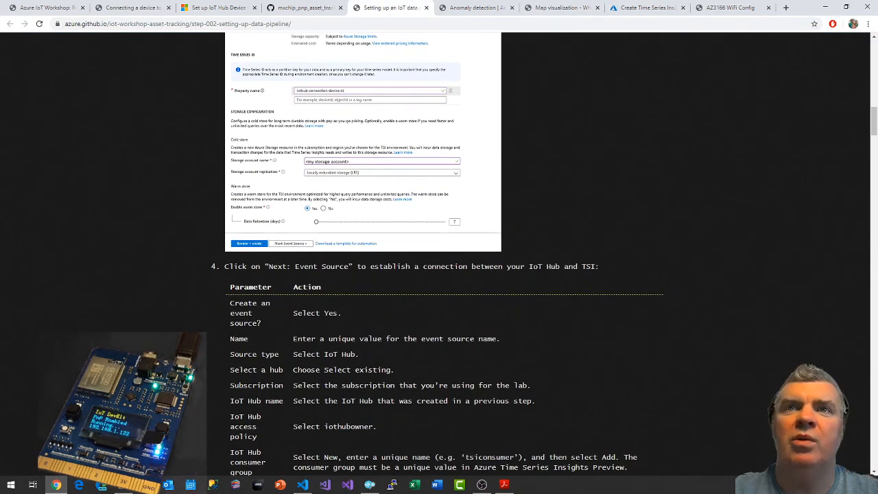
pyautogui.click(645, 8)
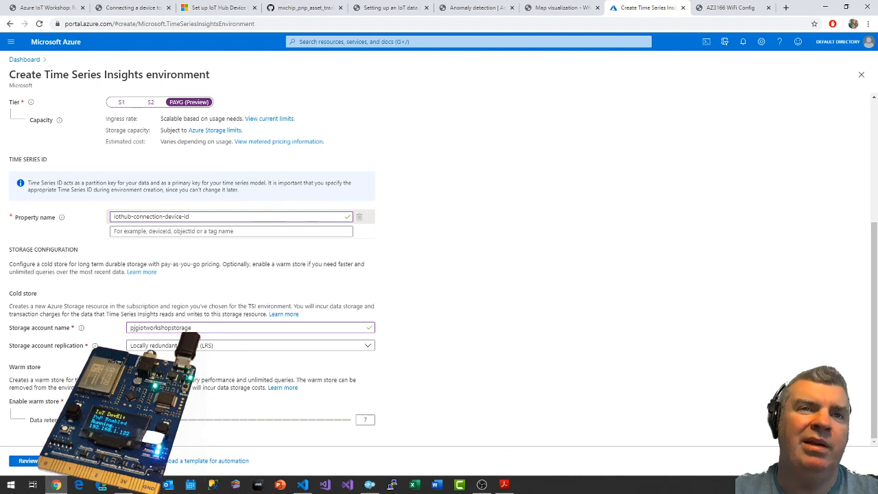
pyautogui.click(107, 460)
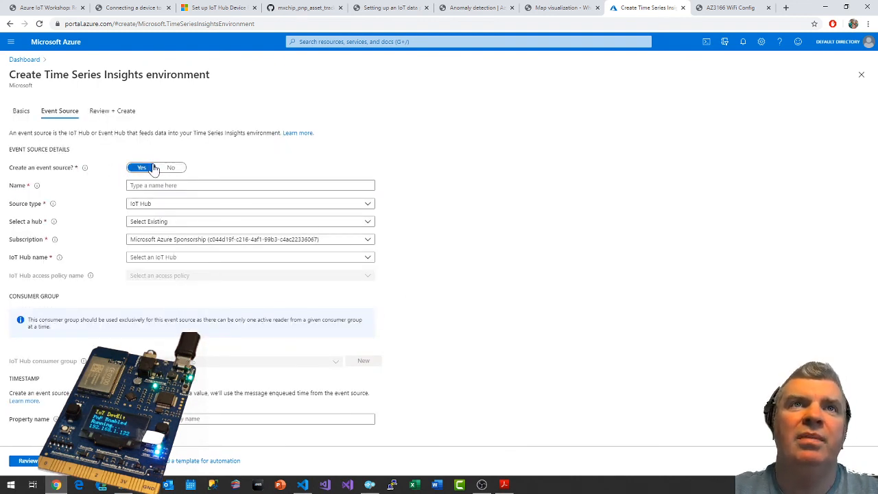
# Consult the guide's event source parameter table and name the event source pjgTSIEventSource.
pyautogui.click(383, 7)
pyautogui.scroll(-2, 343, 247)
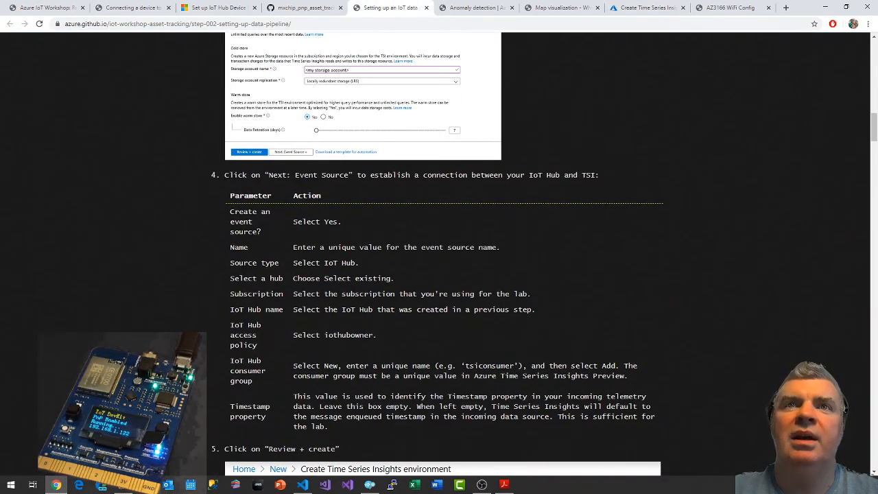
pyautogui.click(569, 7)
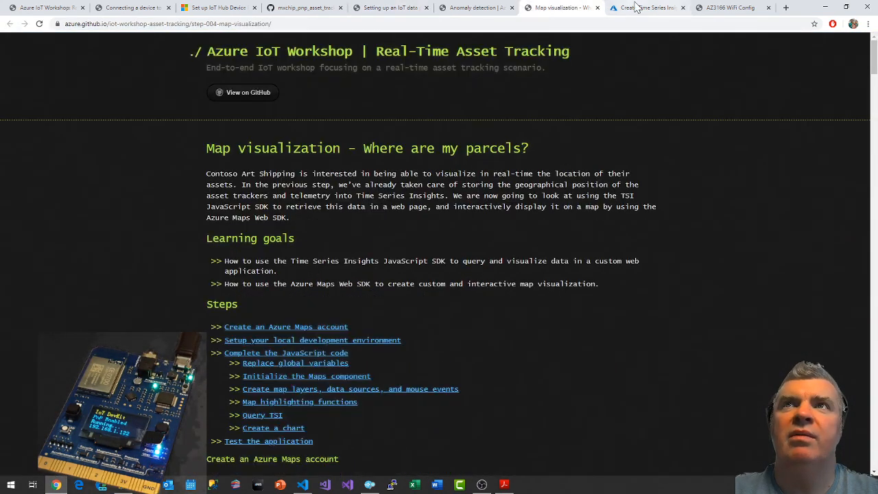
pyautogui.click(648, 7)
pyautogui.click(250, 185)
pyautogui.write('pjg')
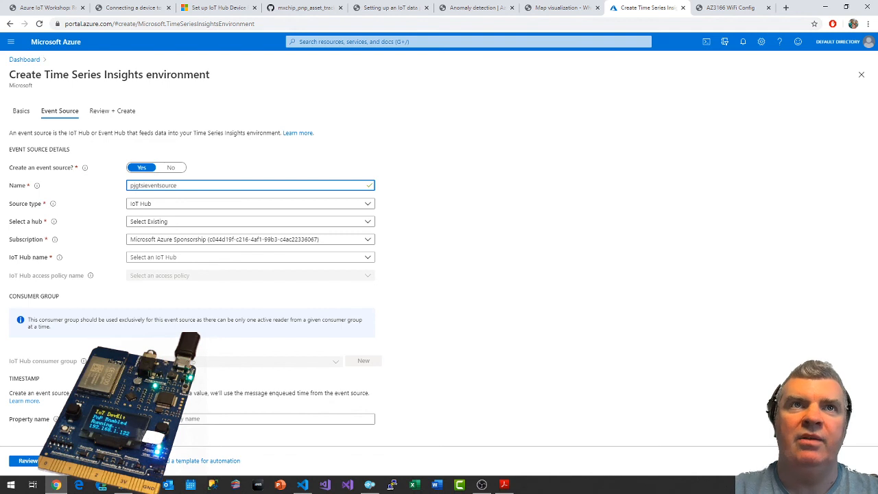
pyautogui.write('tsieventsource')
pyautogui.hotkey('ctrl', 'a')
pyautogui.write('pjg')
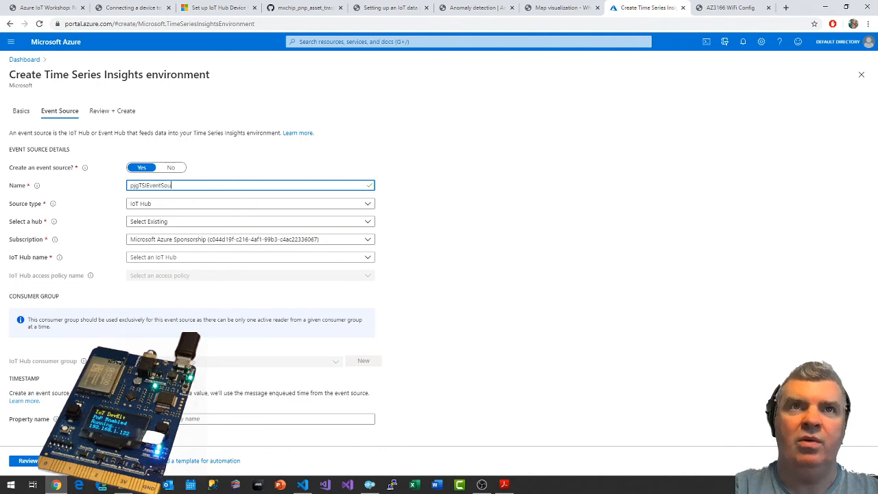
pyautogui.write('TSIEventSource')
# Keep IoT Hub as the source type with an existing hub, and choose pjgIoTWorkshopHub as the IoT hub.
pyautogui.click(166, 207)
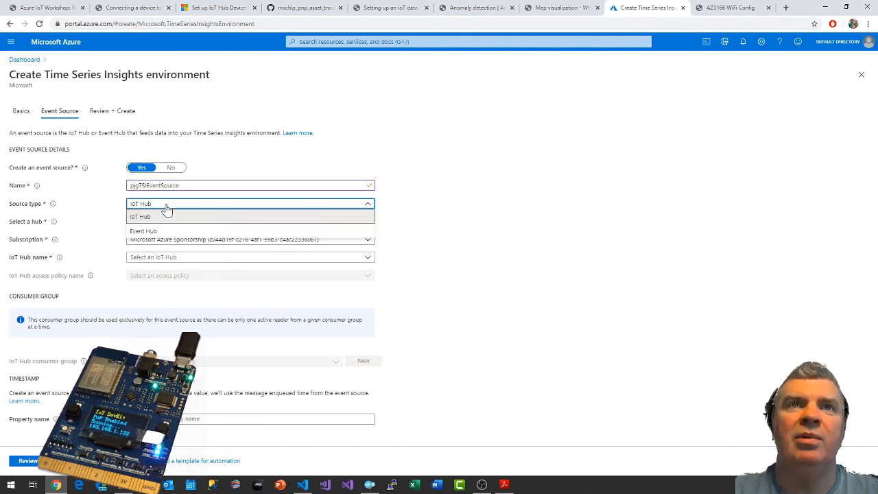
pyautogui.click(166, 208)
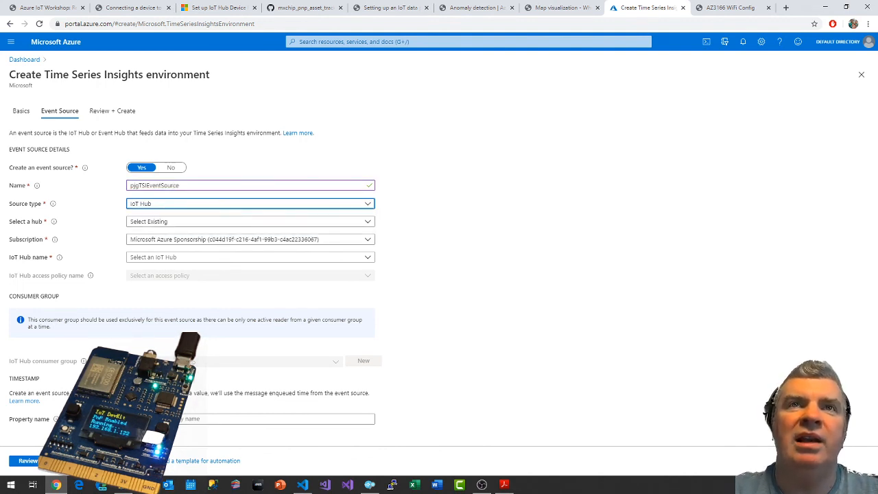
pyautogui.click(175, 223)
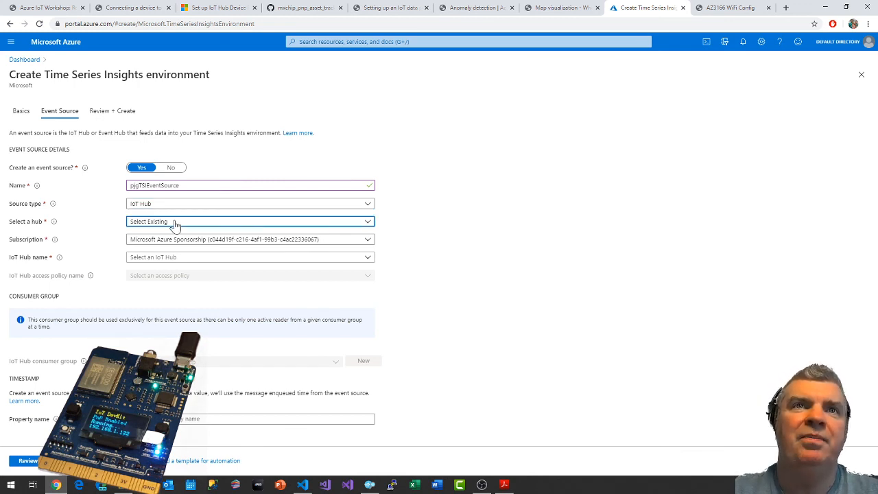
pyautogui.click(165, 235)
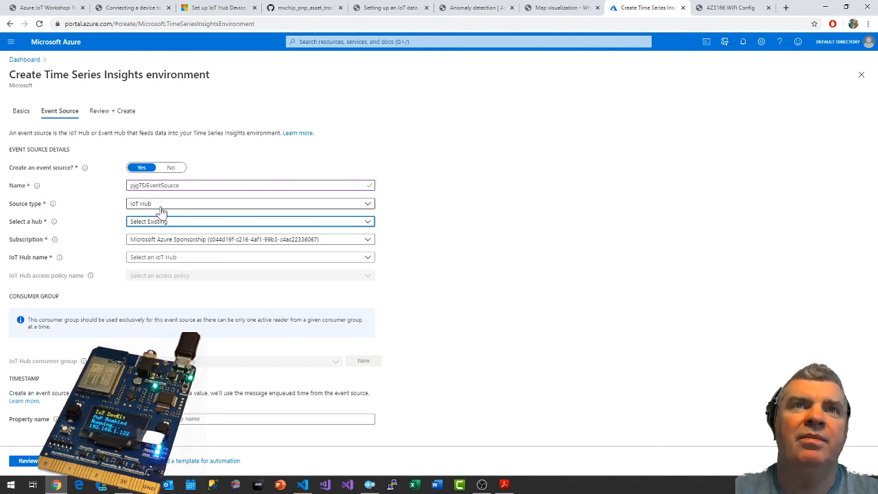
pyautogui.click(166, 258)
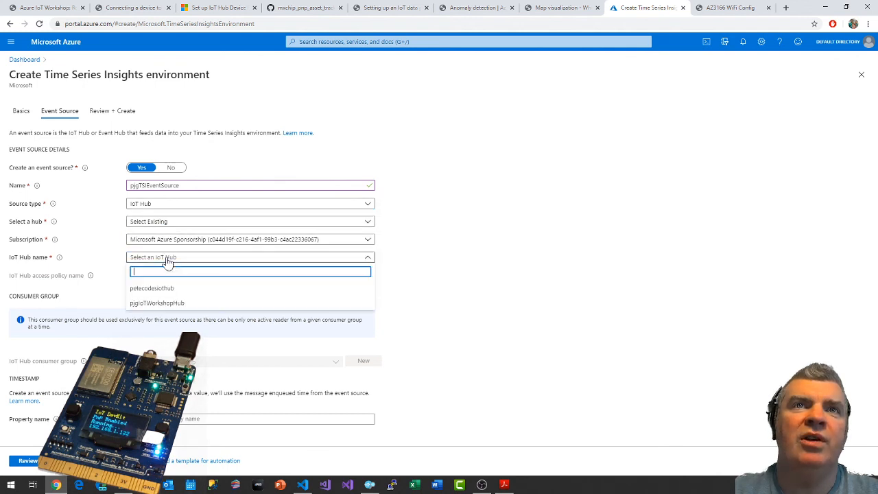
pyautogui.click(164, 303)
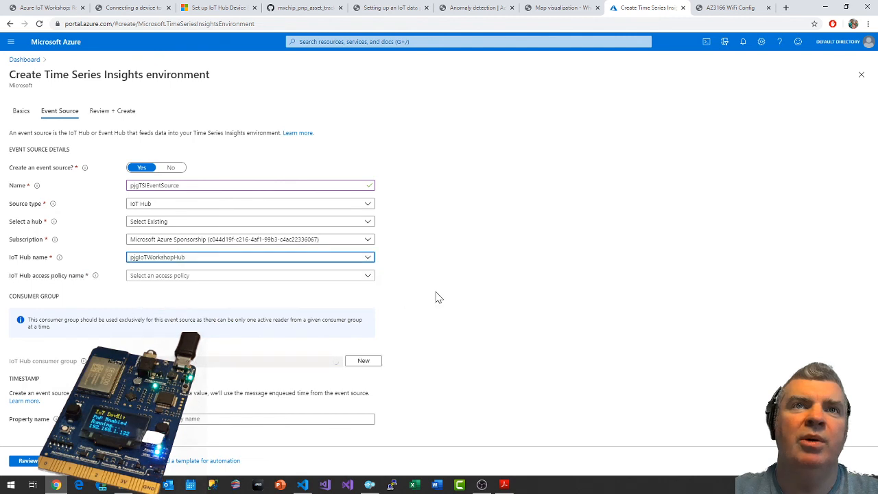
# Review the access policies offered for the event source's IoT hub without choosing one.
pyautogui.click(194, 280)
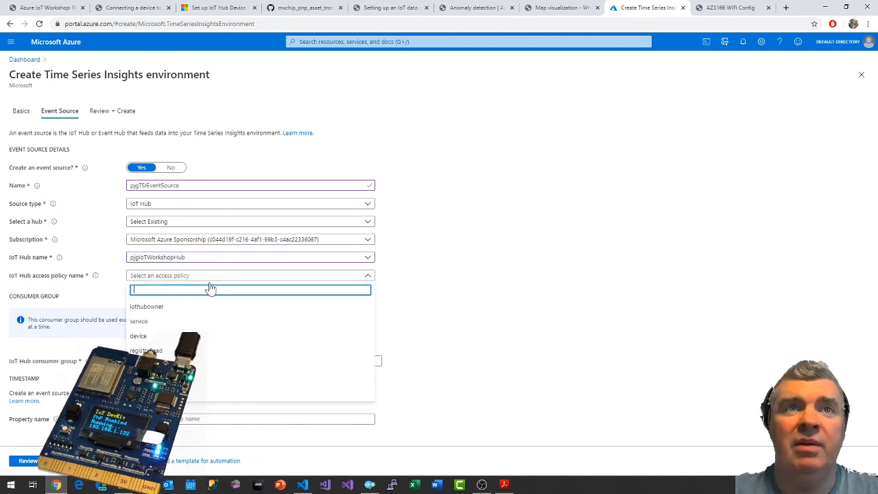
pyautogui.click(439, 274)
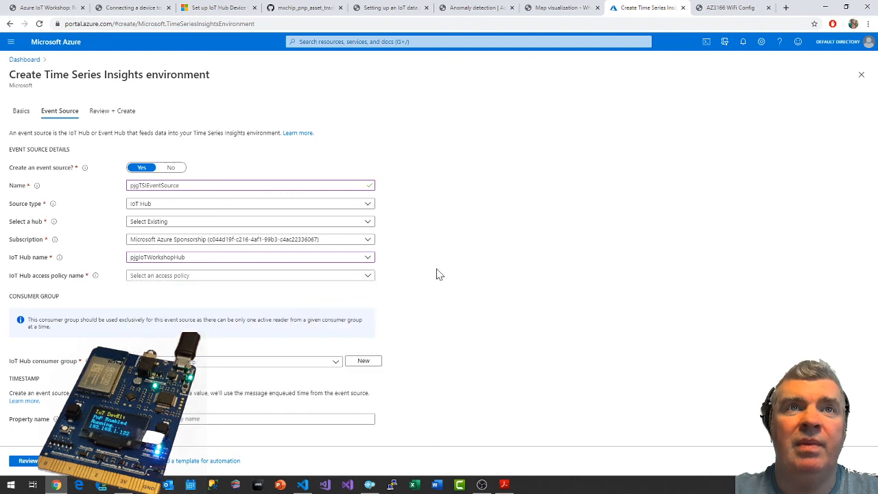
pyautogui.click(247, 277)
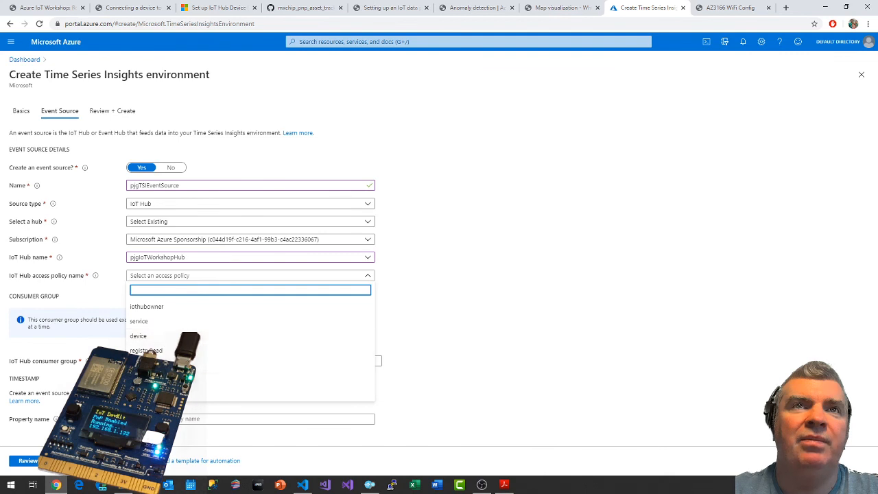
pyautogui.click(432, 295)
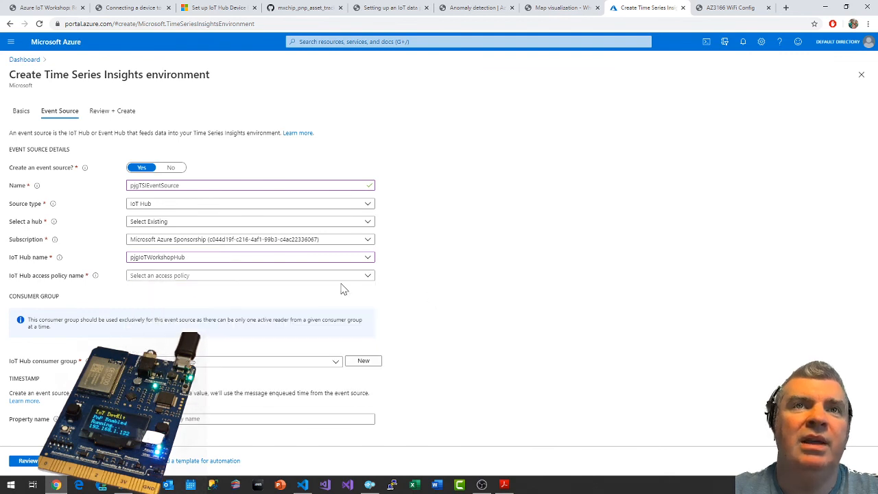
pyautogui.click(356, 276)
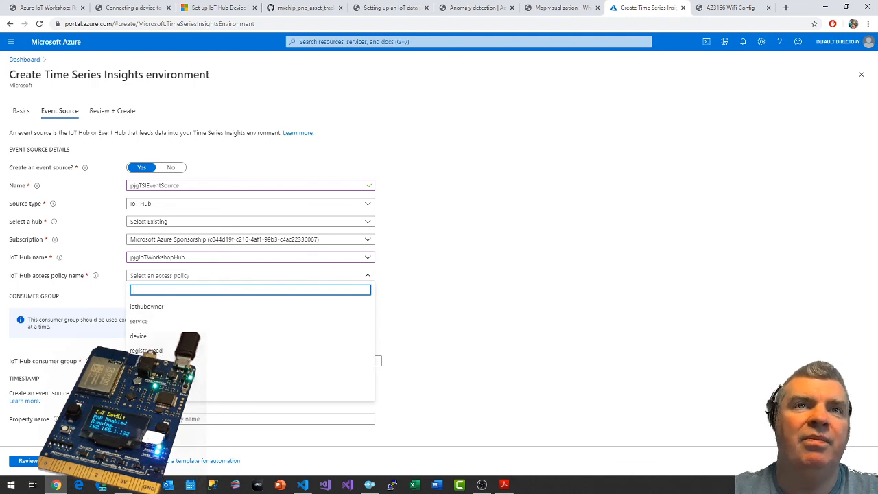
pyautogui.click(453, 306)
pyautogui.click(271, 276)
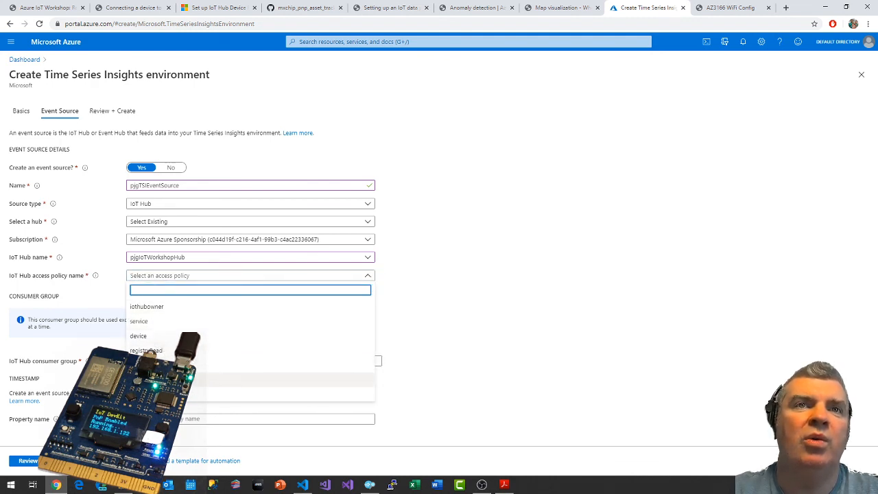
pyautogui.click(522, 317)
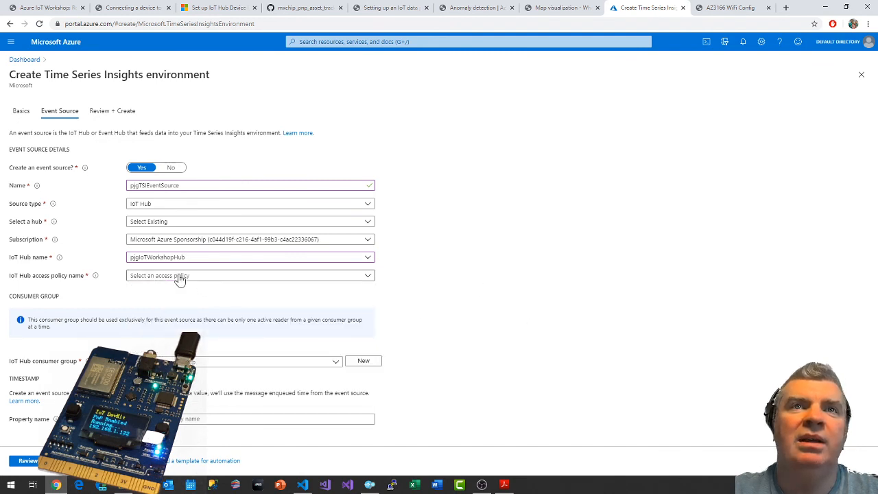
# Open the portal dashboard in a separate browser tab and bring up the shared access policies of pjgIoTWorkshopHub.
pyautogui.middleClick(20, 60)
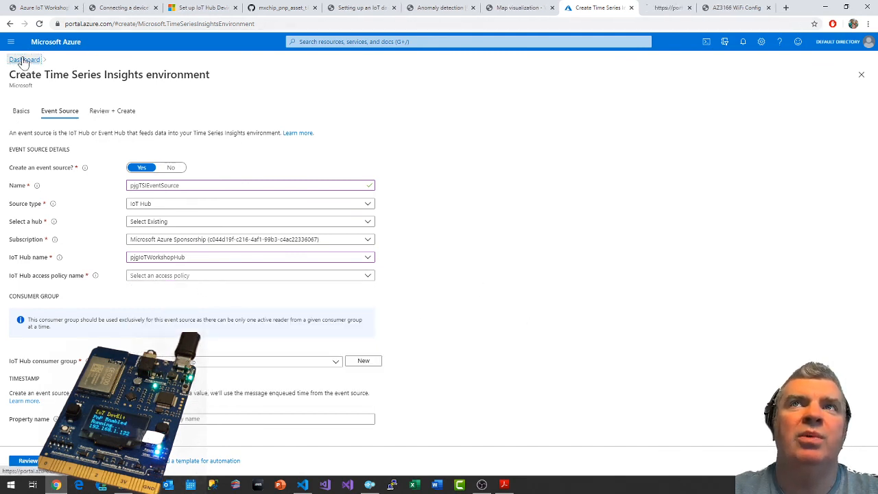
pyautogui.click(664, 7)
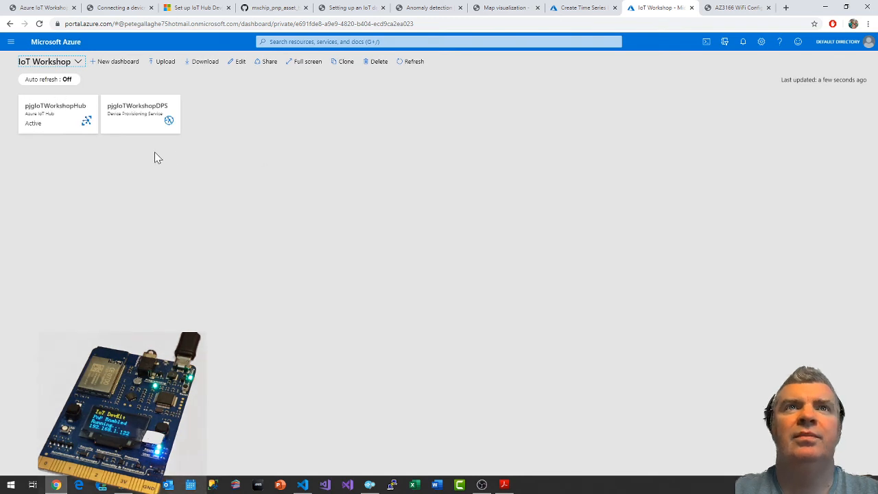
pyautogui.click(64, 108)
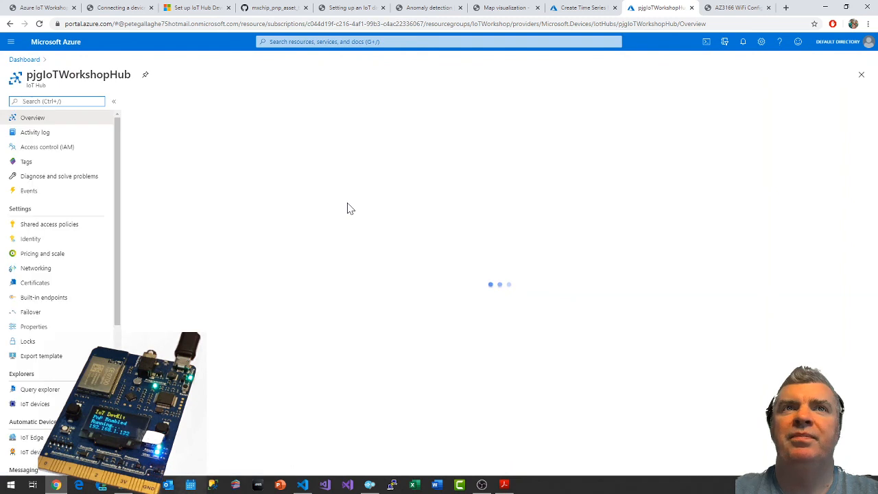
pyautogui.click(48, 225)
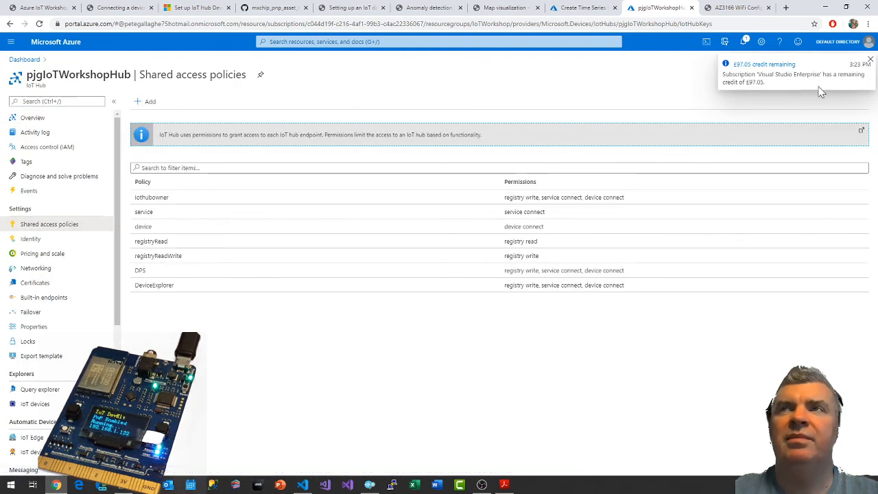
pyautogui.click(870, 60)
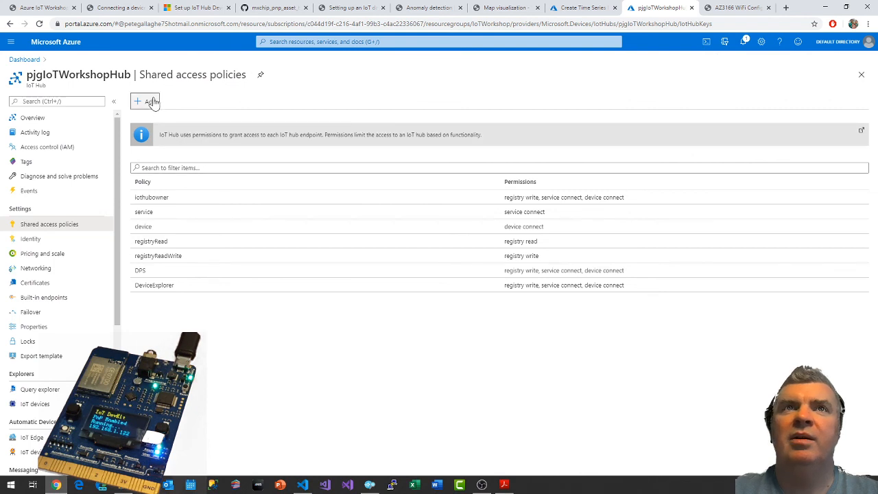
# Set up a new shared access policy named TSI with registry write, service connect and device connect permissions.
pyautogui.click(148, 101)
pyautogui.write('TS')
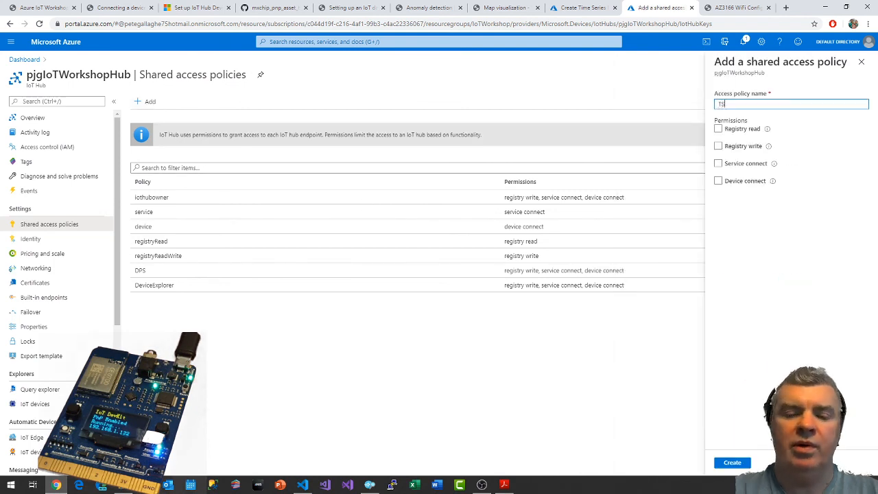
pyautogui.write('I')
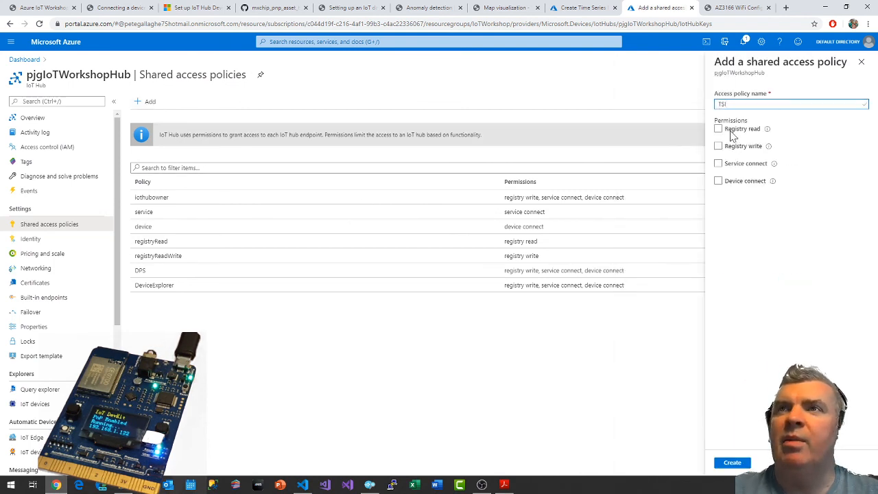
pyautogui.click(718, 146)
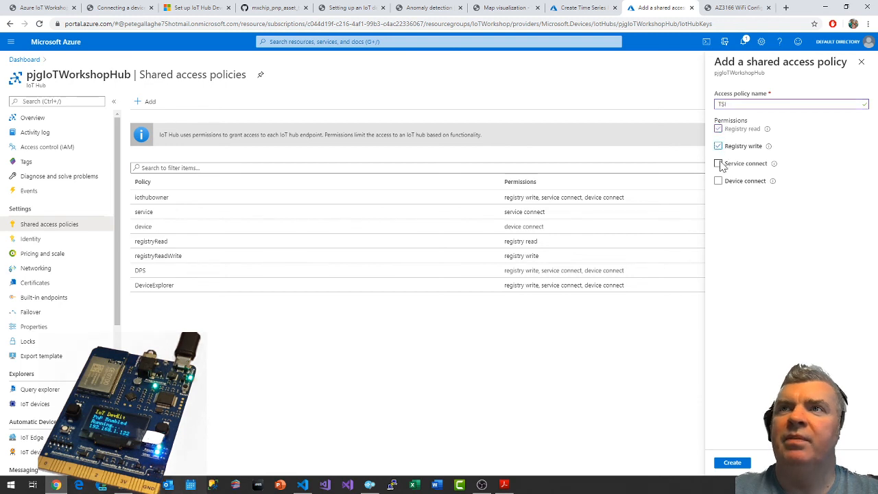
pyautogui.click(718, 163)
pyautogui.click(718, 180)
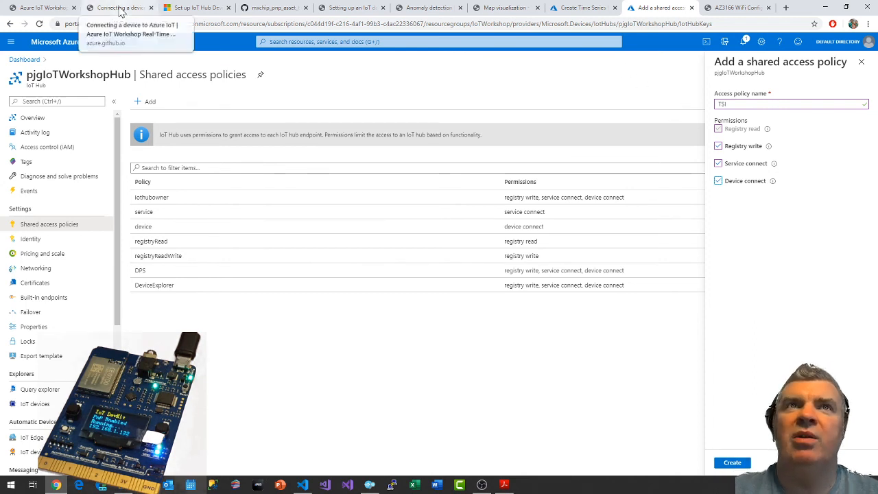
# Recheck the access policy choices in the environment form, then create the TSI policy with device connect kept enabled.
pyautogui.click(583, 7)
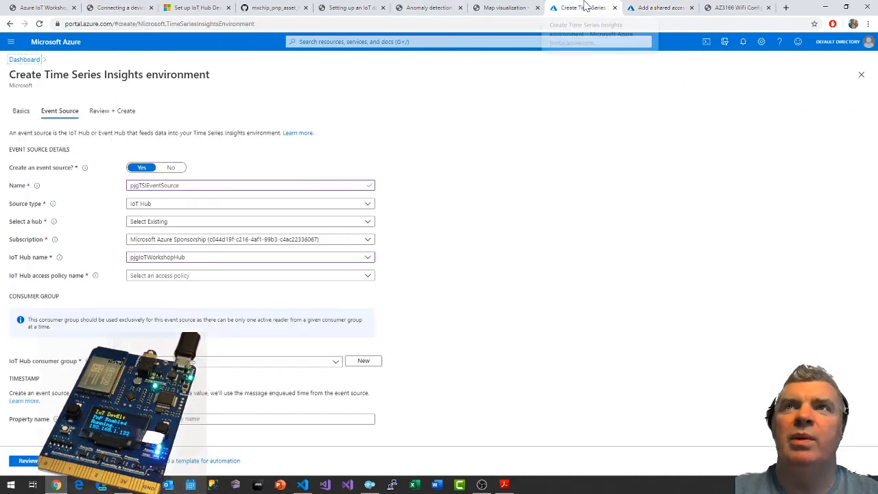
pyautogui.click(169, 276)
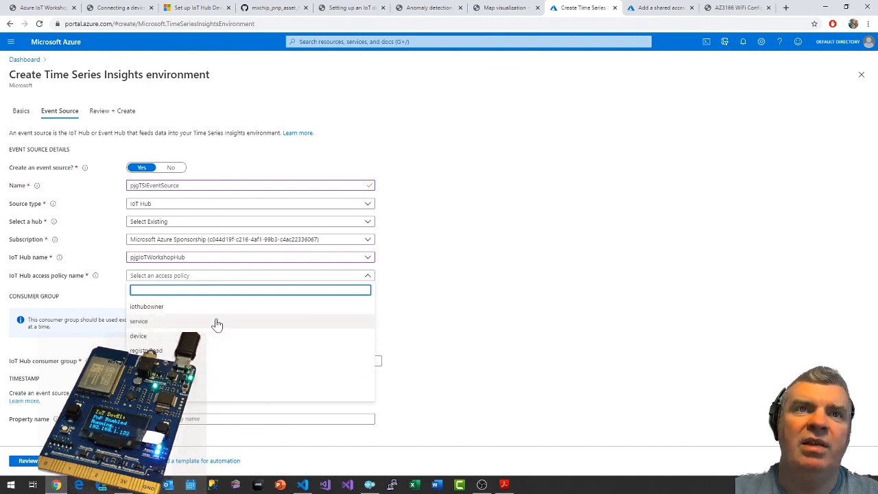
pyautogui.click(658, 7)
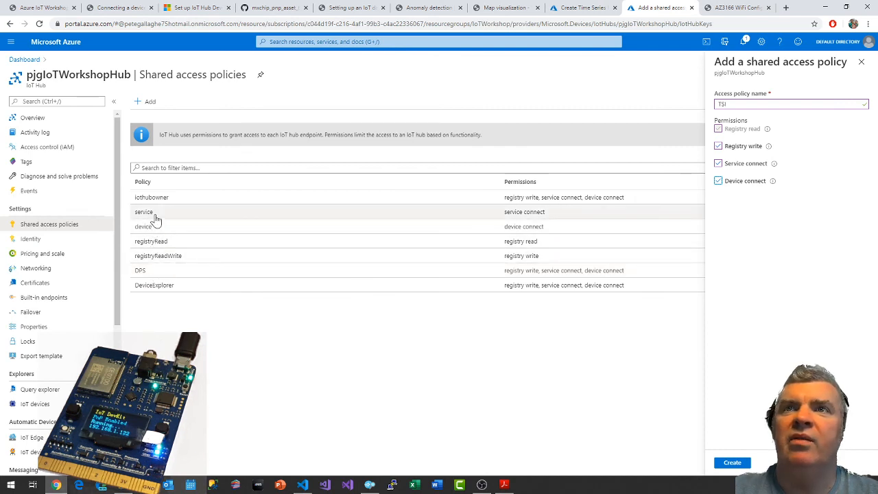
pyautogui.click(718, 180)
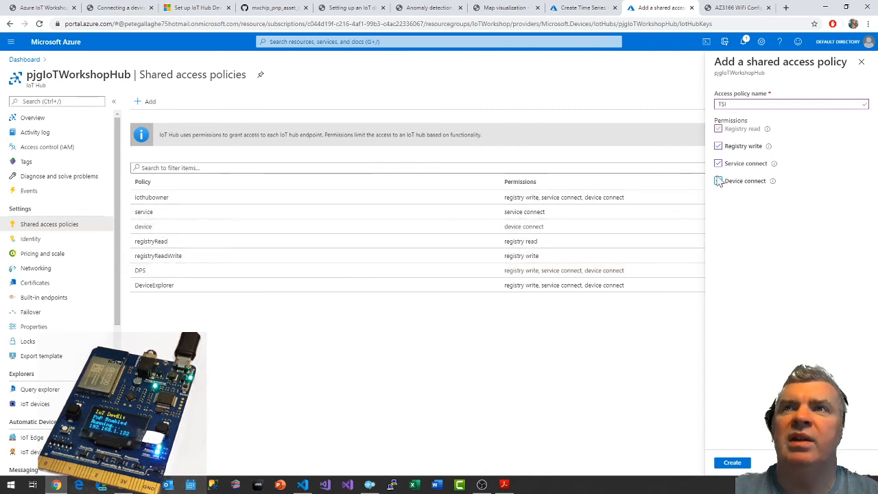
pyautogui.click(718, 181)
pyautogui.click(736, 462)
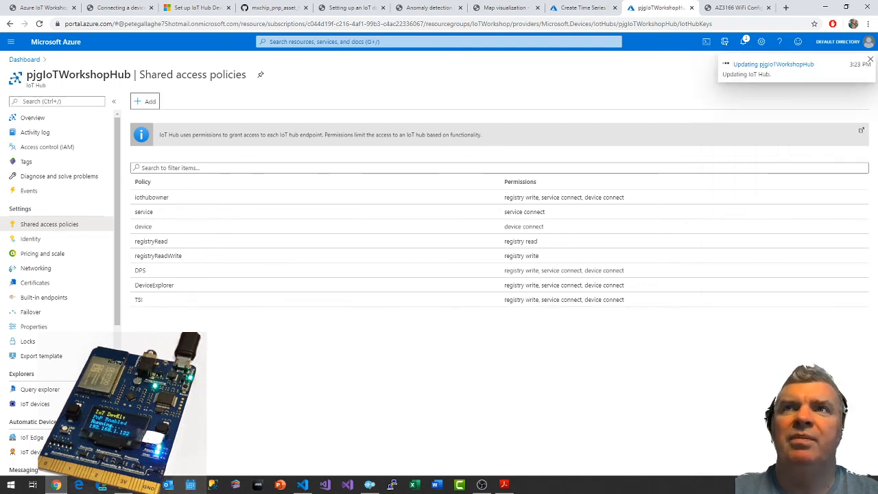
# Check the notifications for the pjgIoTWorkshopHub update and return to the Time Series Insights environment form.
pyautogui.click(744, 42)
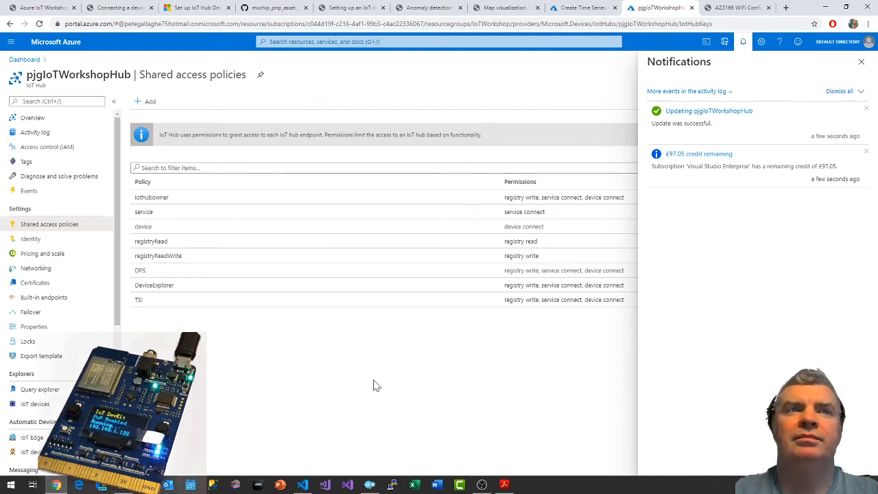
pyautogui.click(743, 43)
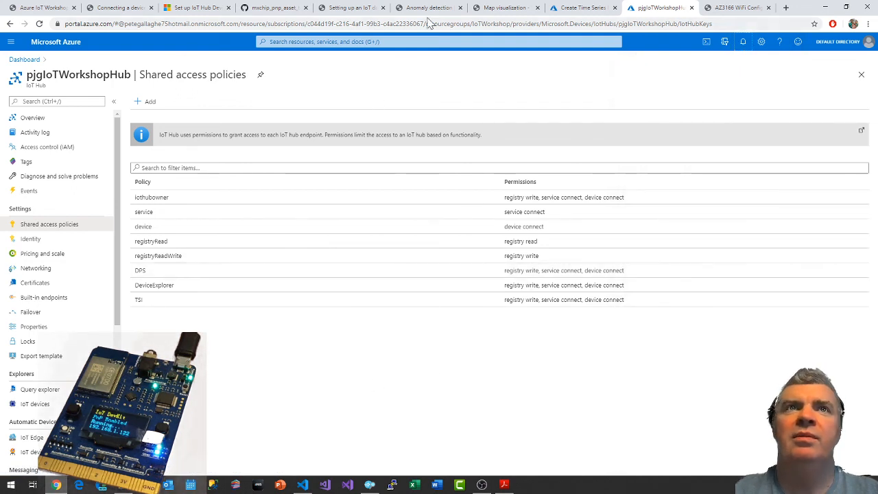
pyautogui.click(579, 8)
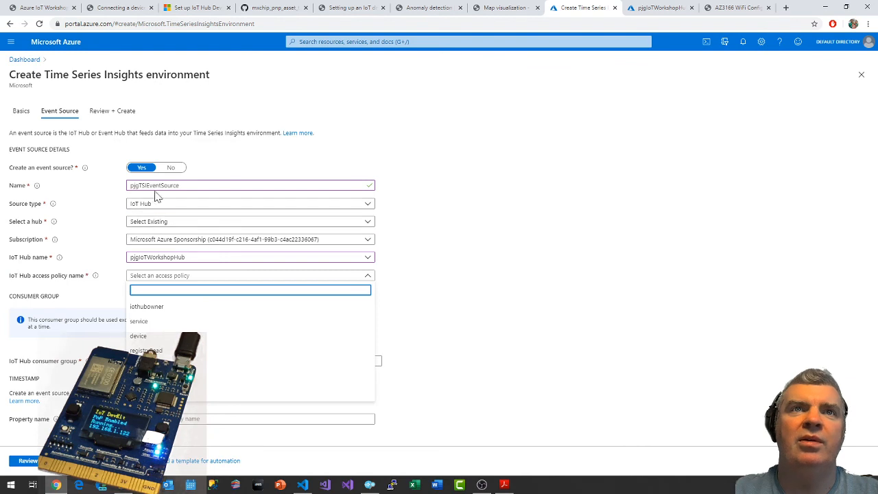
# Refresh the event source's hub choices by switching to the other Microsoft Azure Sponsorship subscription and back to the original one.
pyautogui.click(158, 240)
pyautogui.click(155, 288)
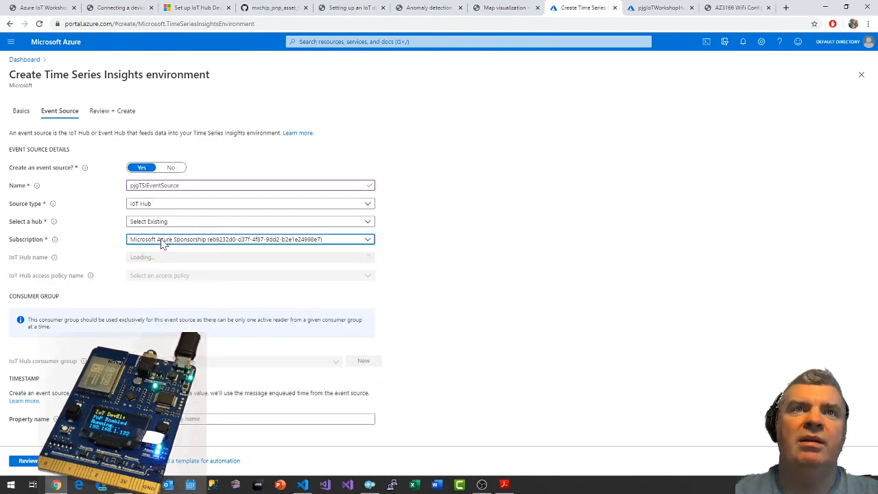
pyautogui.click(161, 244)
pyautogui.click(157, 271)
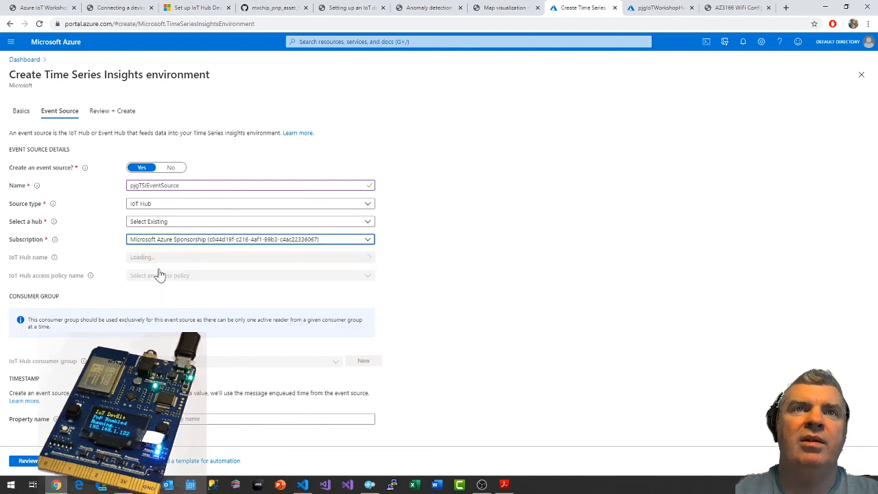
# Choose pjgIoTWorkshopHub as the event source's IoT hub and TSI as its access policy.
pyautogui.click(157, 258)
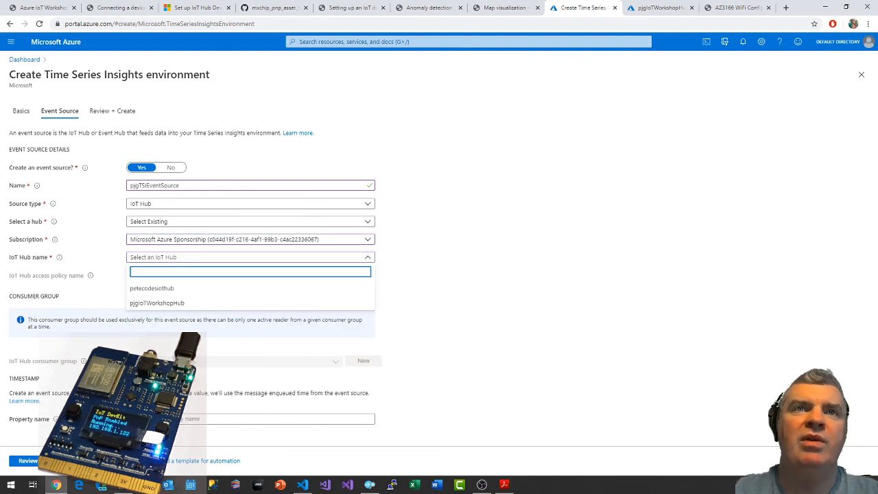
pyautogui.click(170, 303)
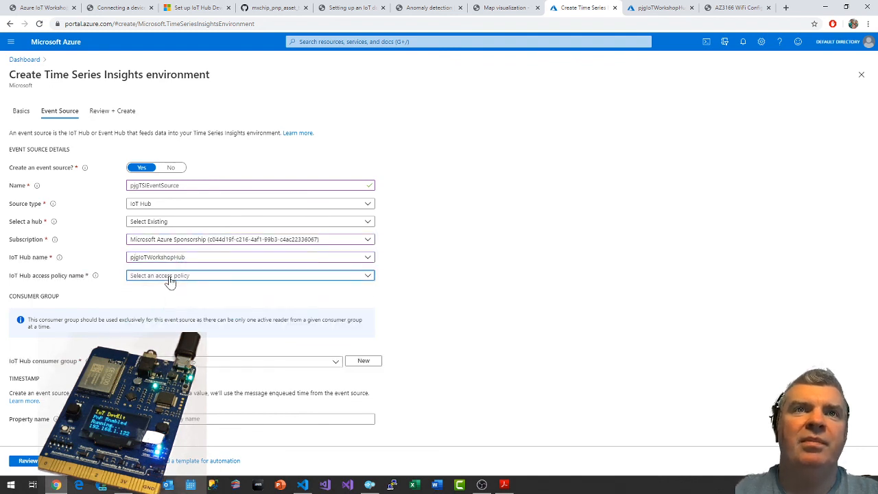
pyautogui.click(169, 278)
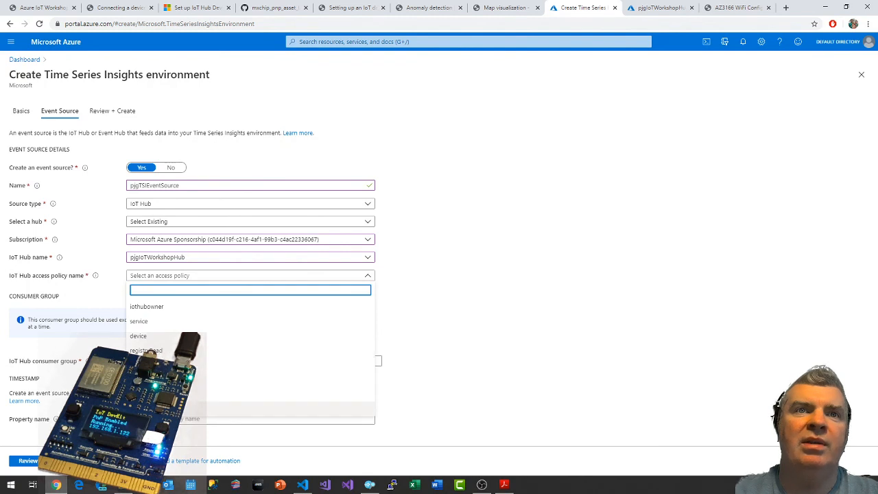
pyautogui.click(168, 410)
pyautogui.click(491, 221)
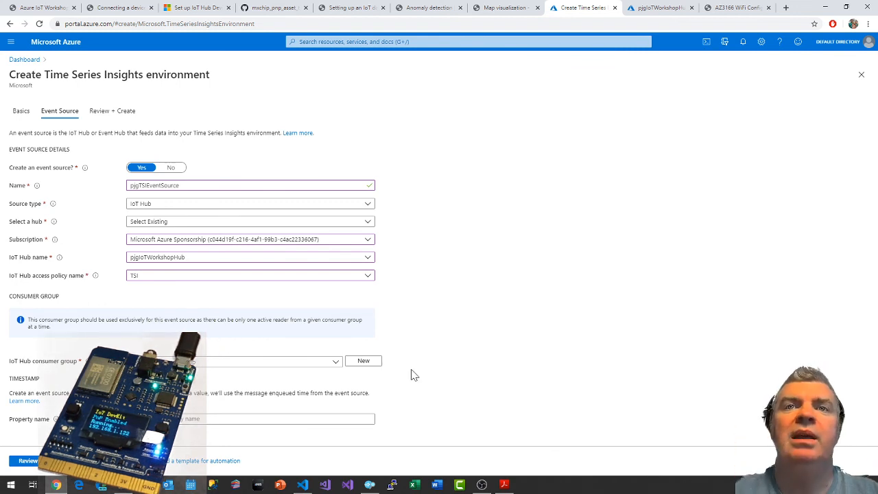
# Enter a name for a new IoT Hub consumer group in the event source details.
pyautogui.click(369, 362)
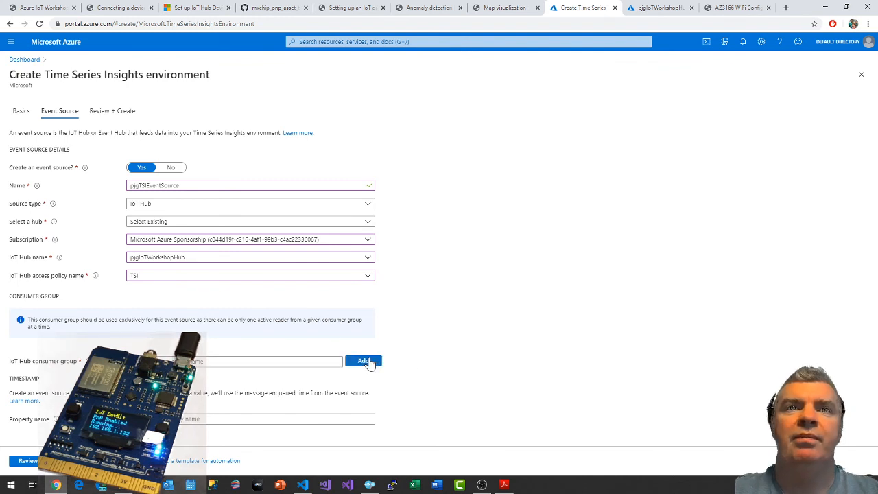
pyautogui.click(190, 361)
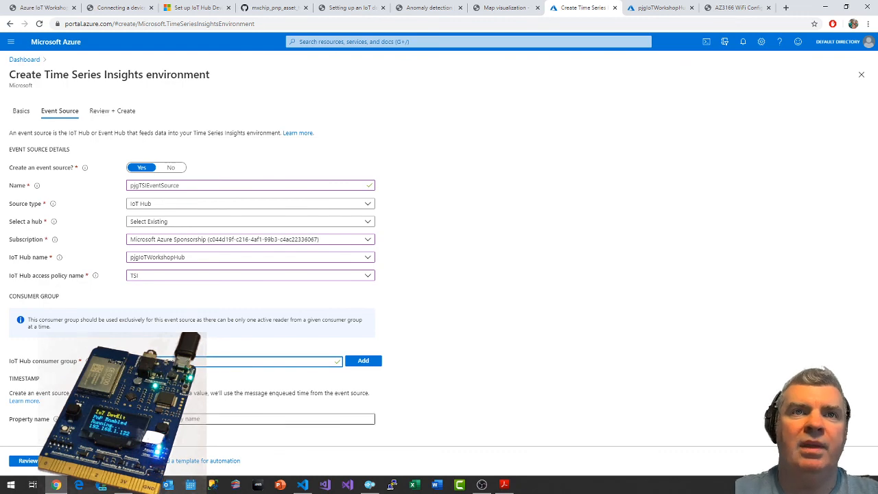
pyautogui.click(192, 418)
# Read the workshop's event source instructions on the consumer group and timestamp property, and return to the environment form.
pyautogui.click(332, 6)
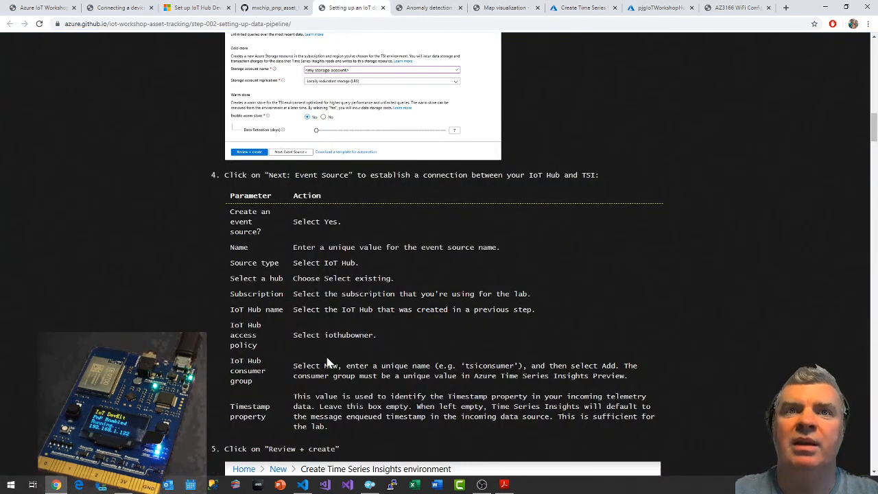
pyautogui.scroll(-1, 325, 354)
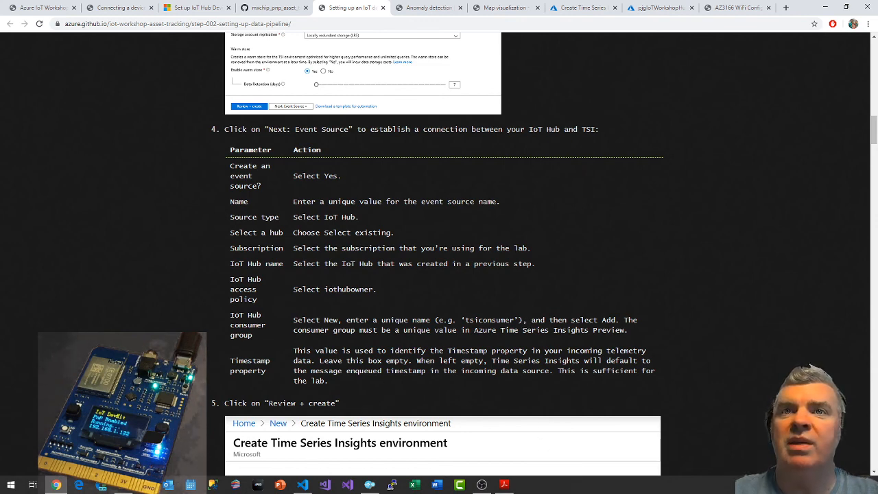
pyautogui.click(588, 8)
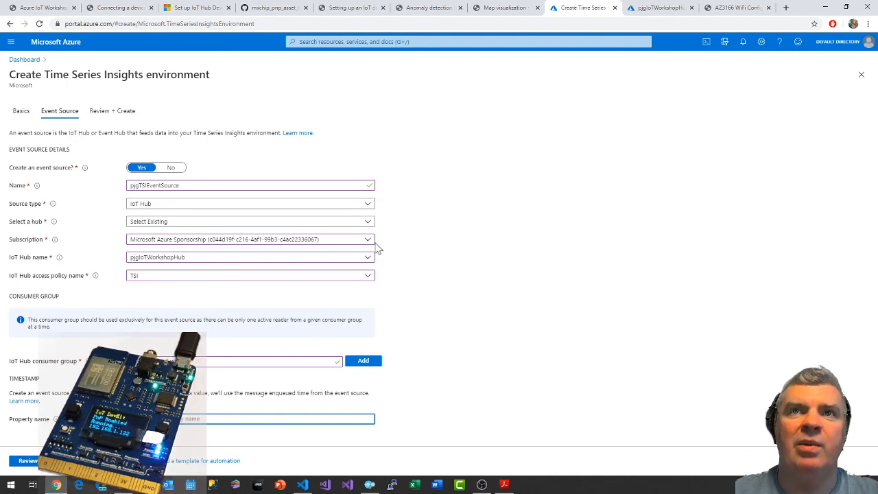
# Try to proceed to the environment's review, check the Basics settings and return to the event source details.
pyautogui.click(35, 462)
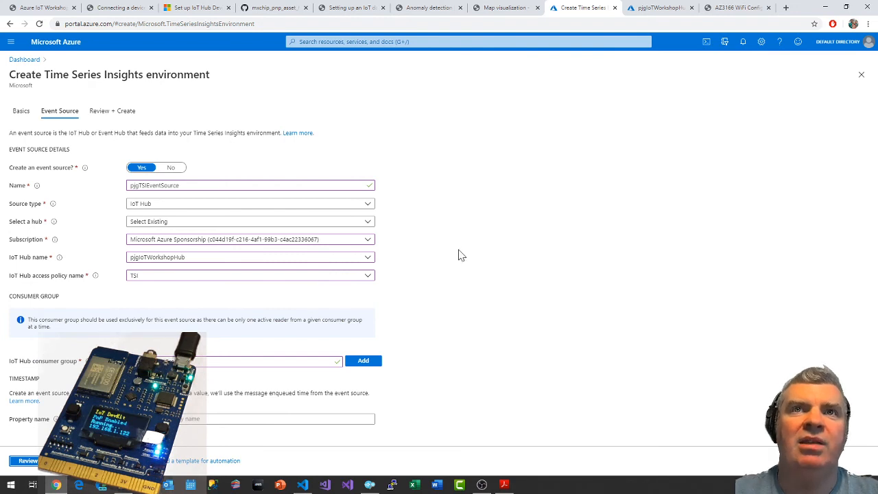
pyautogui.click(20, 111)
pyautogui.scroll(-3, 476, 248)
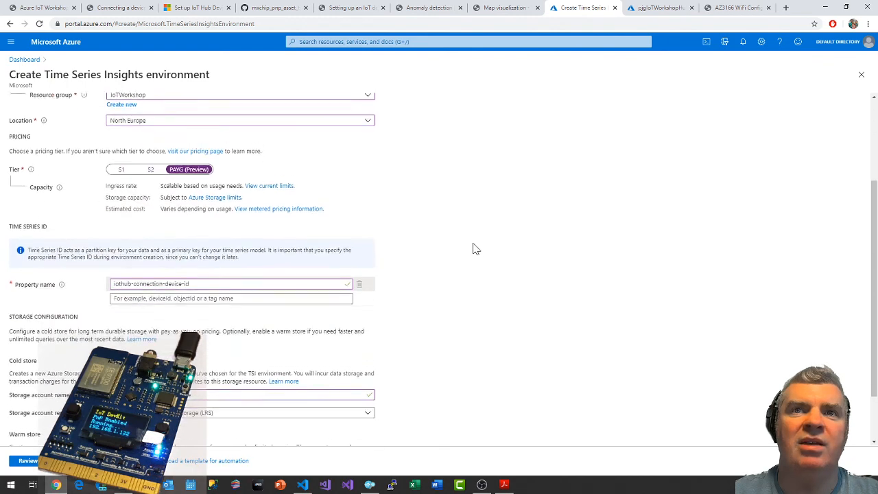
pyautogui.scroll(3, 274, 410)
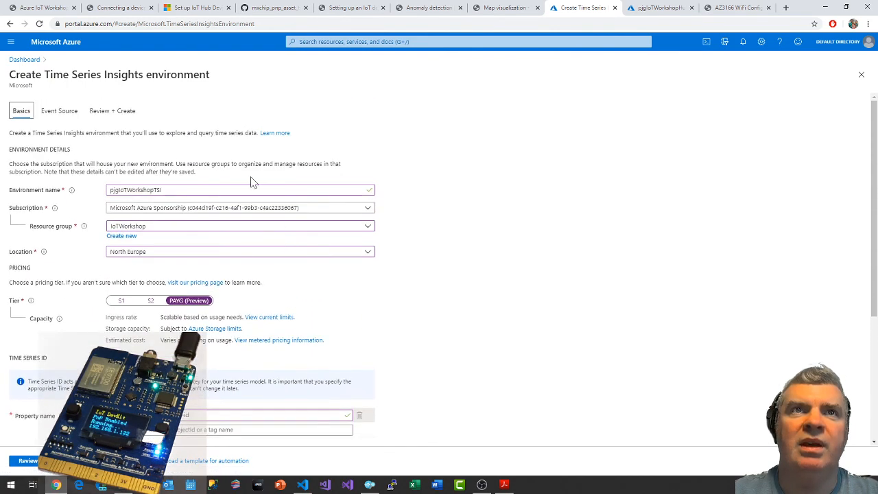
pyautogui.click(56, 114)
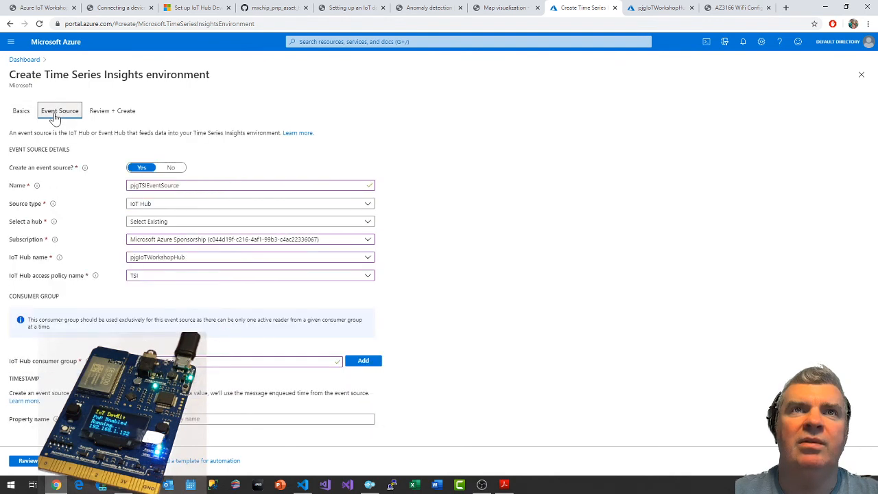
# Recheck the hub selection method, keeping Select Existing, and the consumer group name, and retry the environment's review.
pyautogui.click(181, 223)
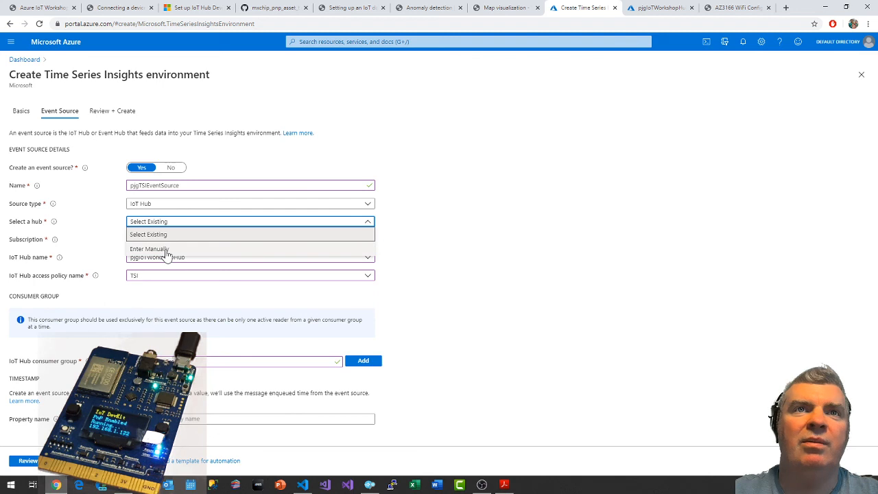
pyautogui.click(166, 234)
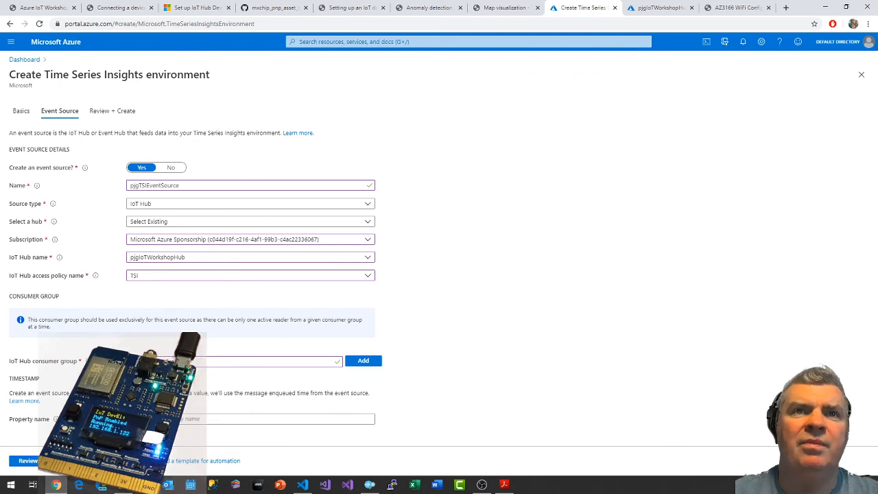
pyautogui.click(176, 361)
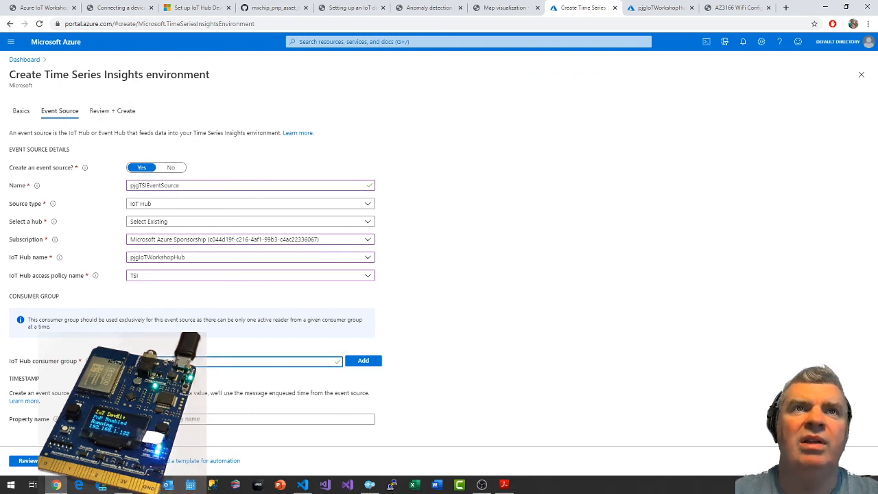
pyautogui.click(47, 461)
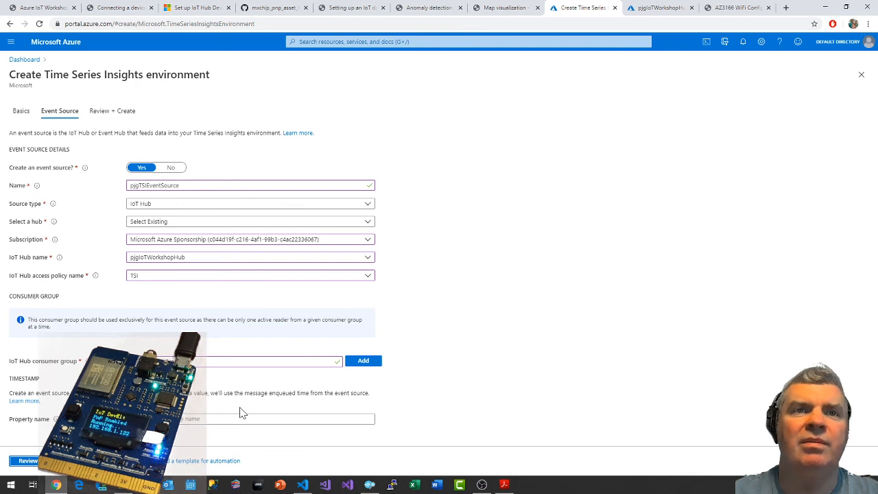
# Recheck the Basics settings, including the environment name, resource group, Time Series ID property and cold store account name.
pyautogui.click(20, 114)
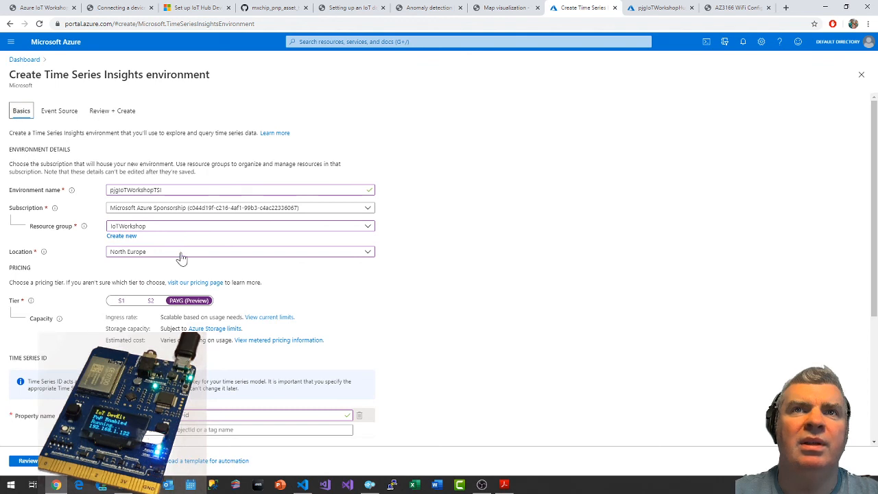
pyautogui.click(351, 414)
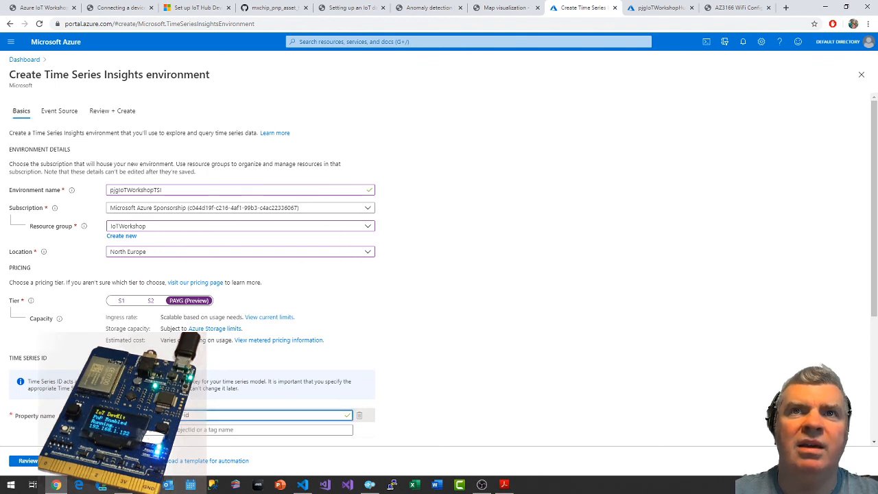
pyautogui.click(240, 190)
pyautogui.click(192, 226)
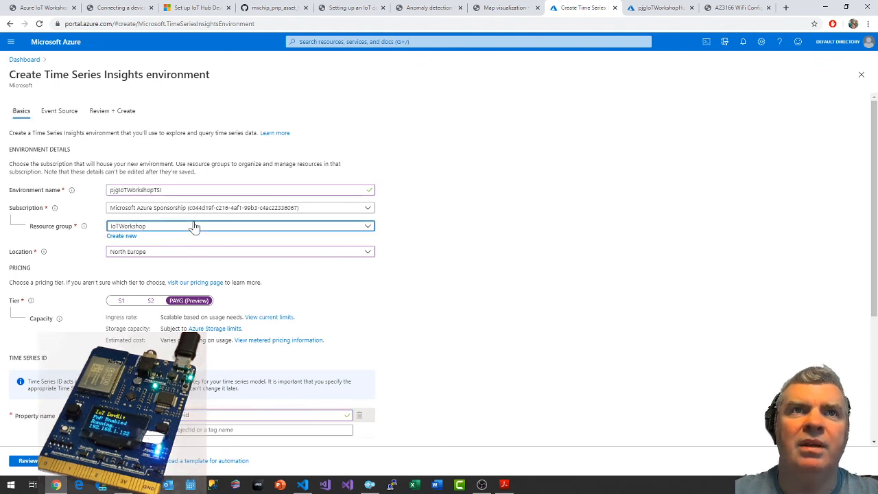
pyautogui.click(190, 227)
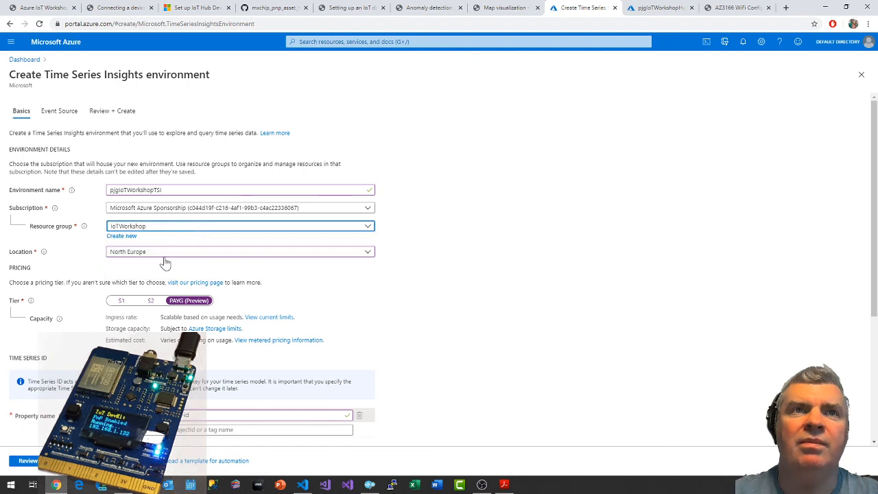
pyautogui.scroll(-2, 301, 337)
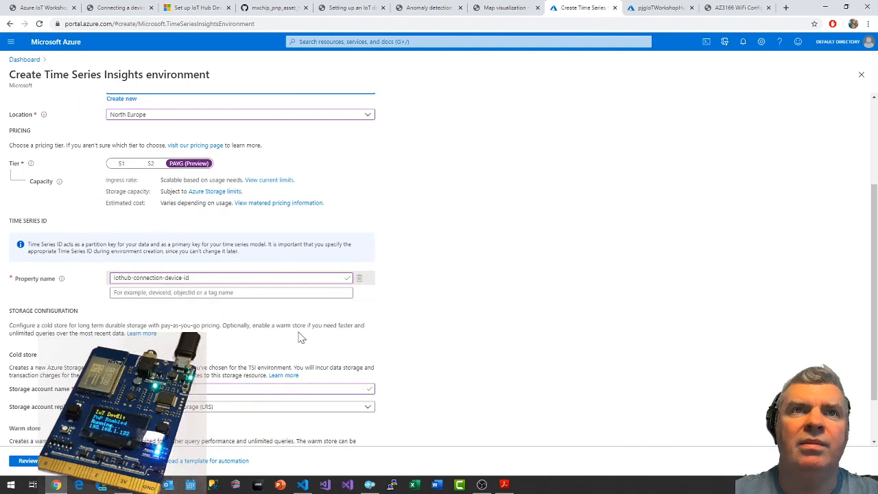
pyautogui.scroll(-1, 300, 337)
pyautogui.click(288, 328)
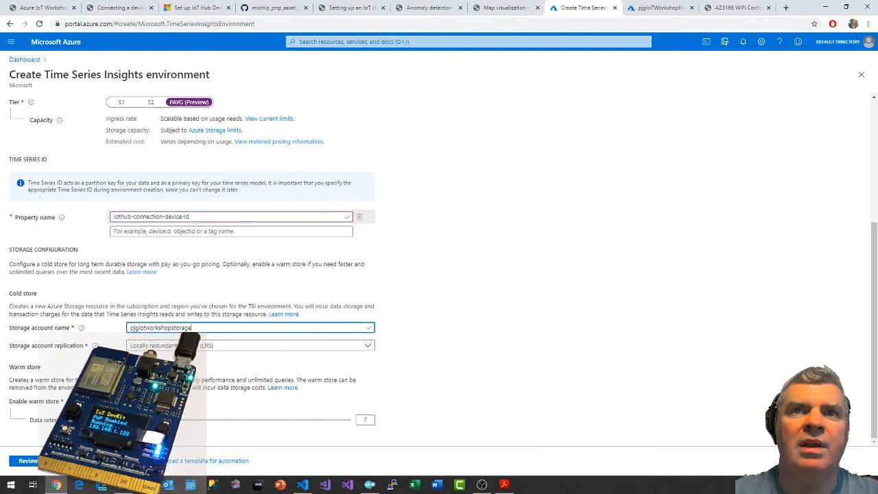
# Switch the cold store replication to geo-redundant storage and back to locally redundant storage (LRS), and retry the environment's review.
pyautogui.click(233, 346)
pyautogui.click(209, 365)
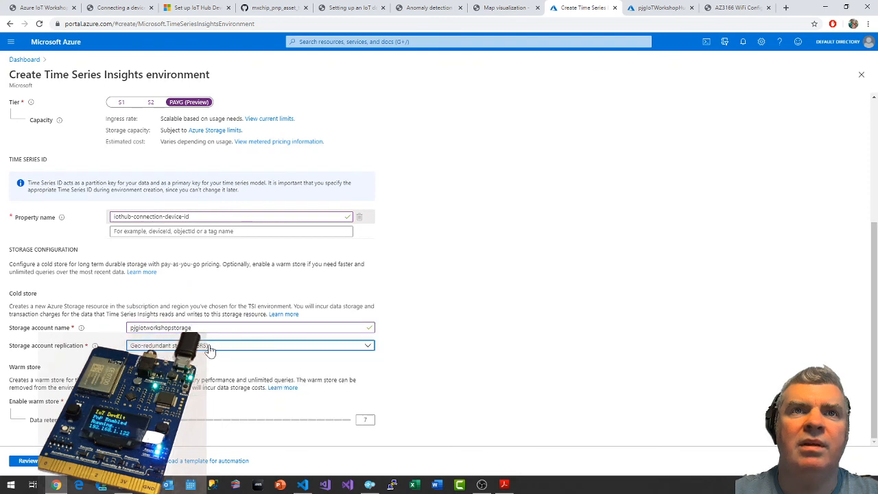
pyautogui.click(209, 346)
pyautogui.click(208, 355)
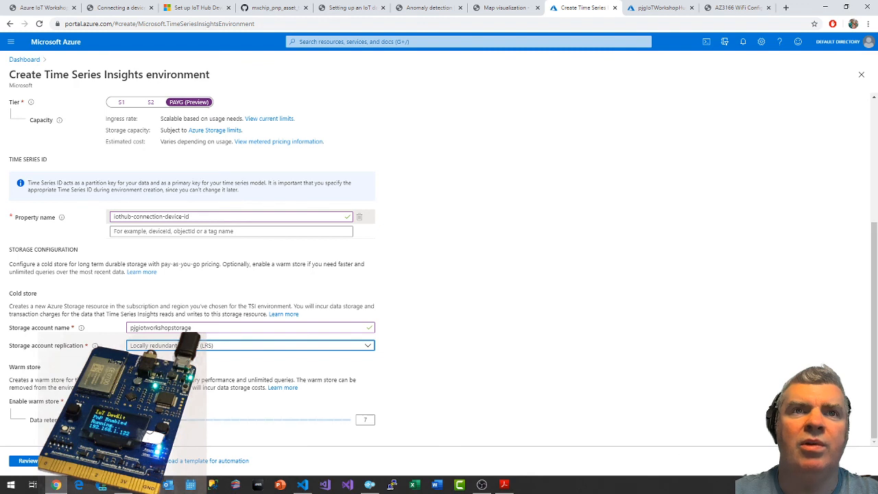
pyautogui.moveTo(148, 421)
pyautogui.mouseDown()
pyautogui.moveTo(210, 421)
pyautogui.moveTo(146, 421)
pyautogui.mouseUp()
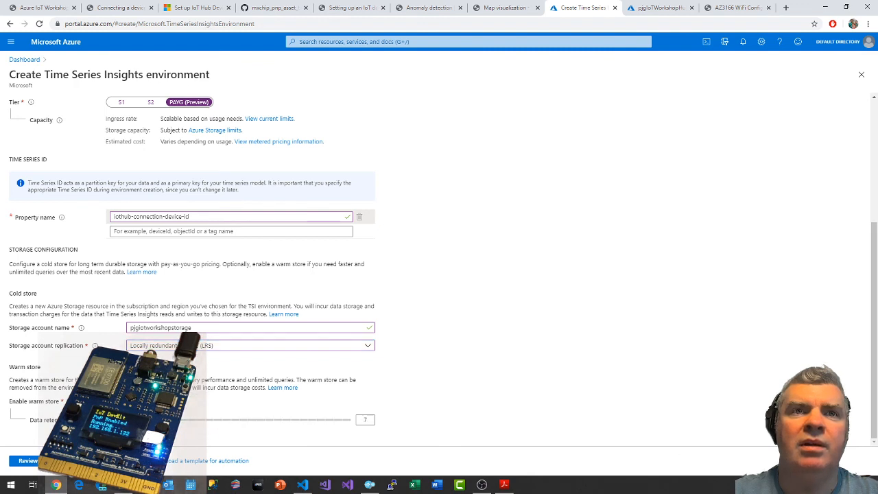
pyautogui.click(28, 461)
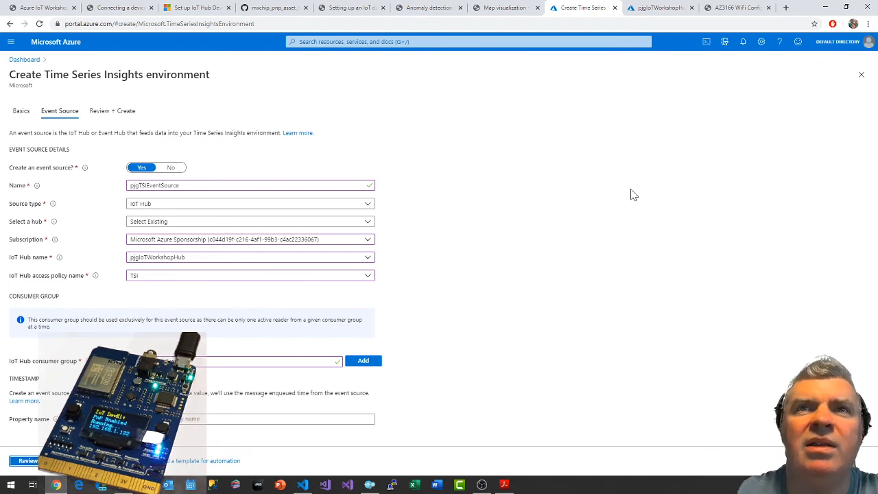
# Reset the event source's hub details by reselecting IoT Hub as the source type and Select Existing for the hub.
pyautogui.click(264, 203)
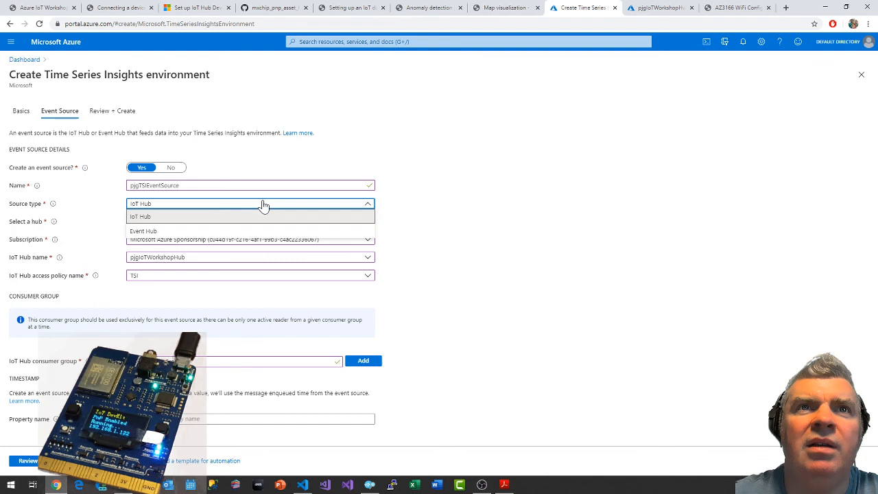
pyautogui.click(214, 217)
pyautogui.click(205, 206)
pyautogui.click(195, 215)
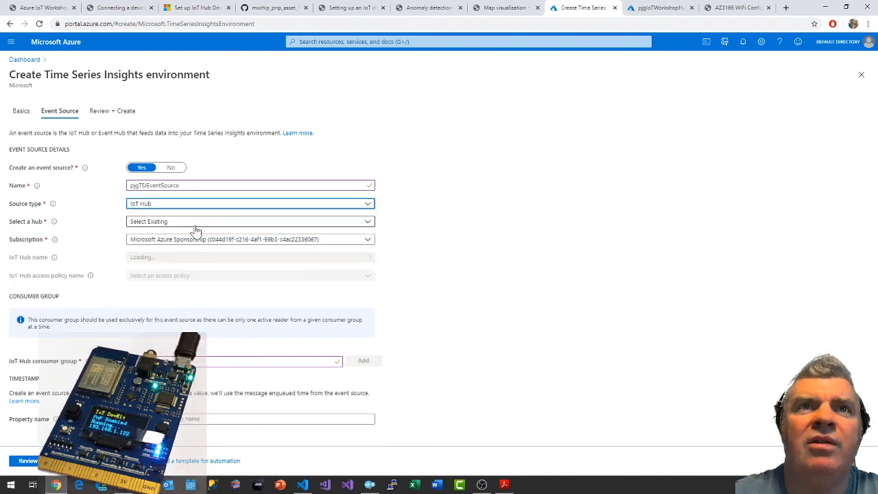
pyautogui.click(196, 222)
pyautogui.click(192, 230)
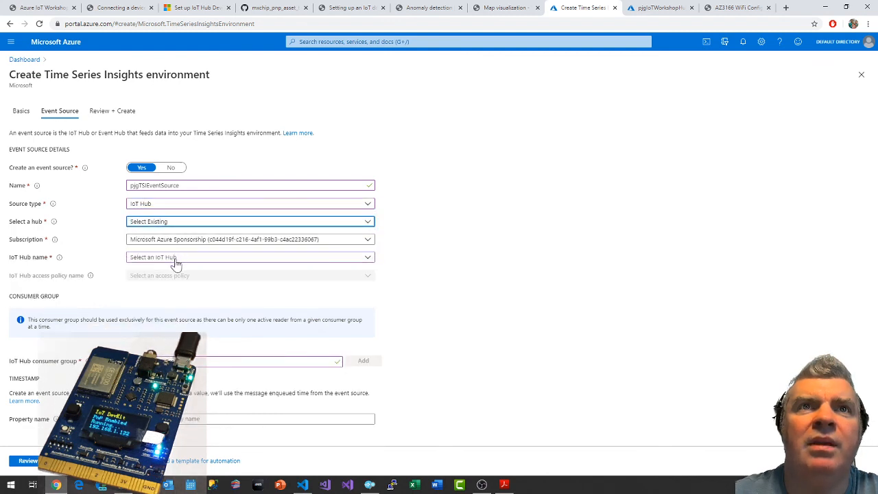
# Choose pjgIoTWorkshopHub as the event source's IoT hub and TSI as its access policy.
pyautogui.click(174, 259)
pyautogui.click(172, 303)
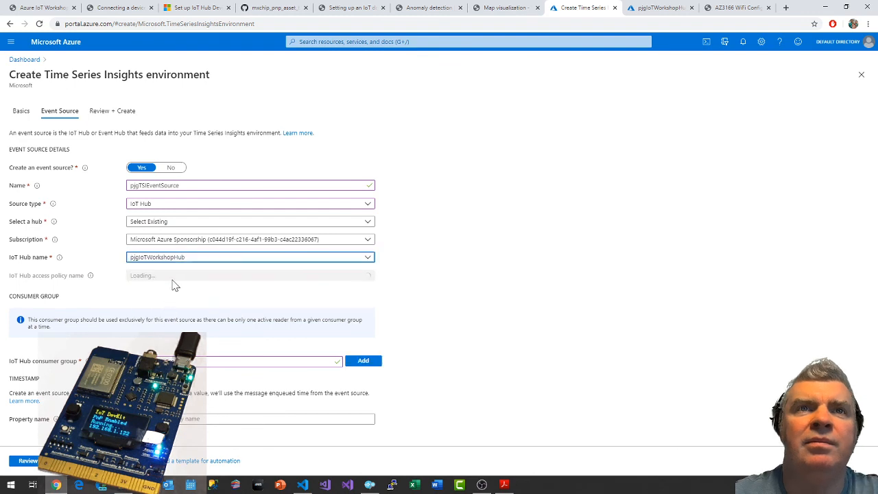
pyautogui.click(172, 277)
pyautogui.click(173, 277)
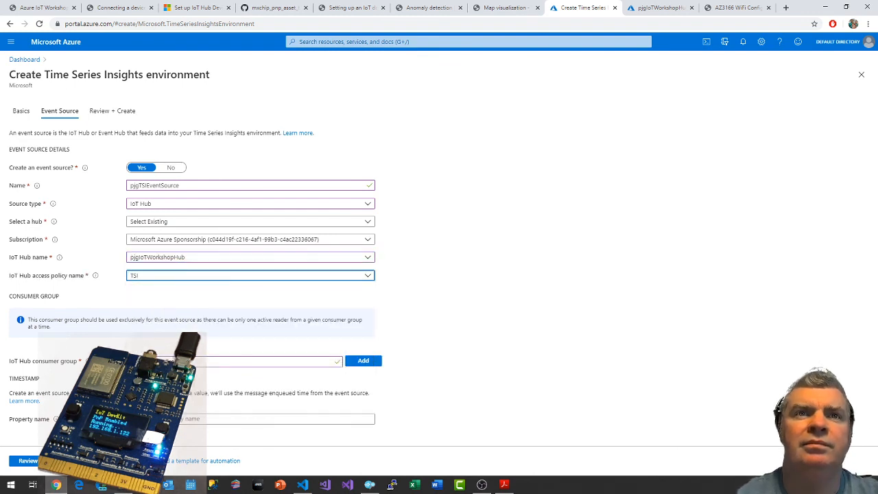
# Add the new IoT Hub consumer group and select it for the event source.
pyautogui.click(175, 361)
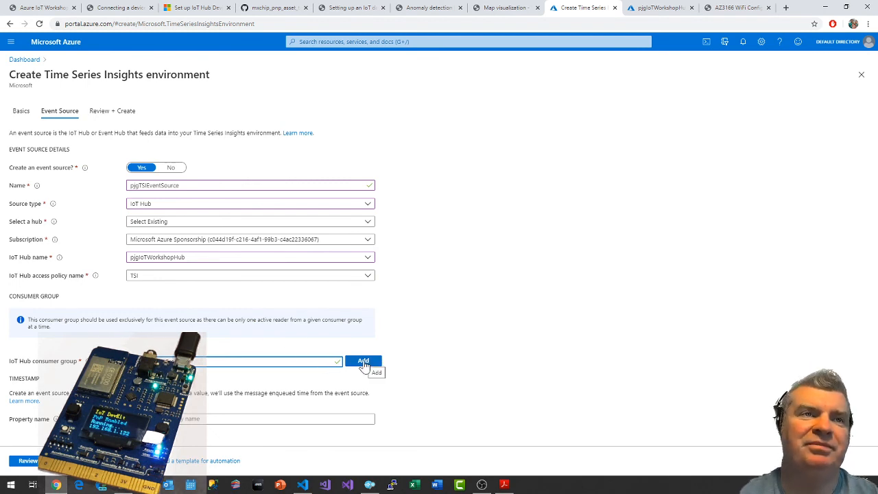
pyautogui.click(364, 363)
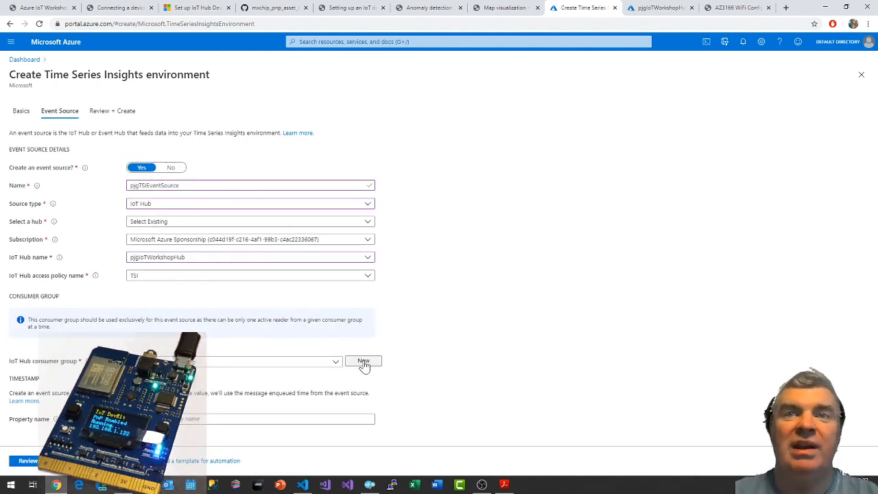
pyautogui.click(337, 362)
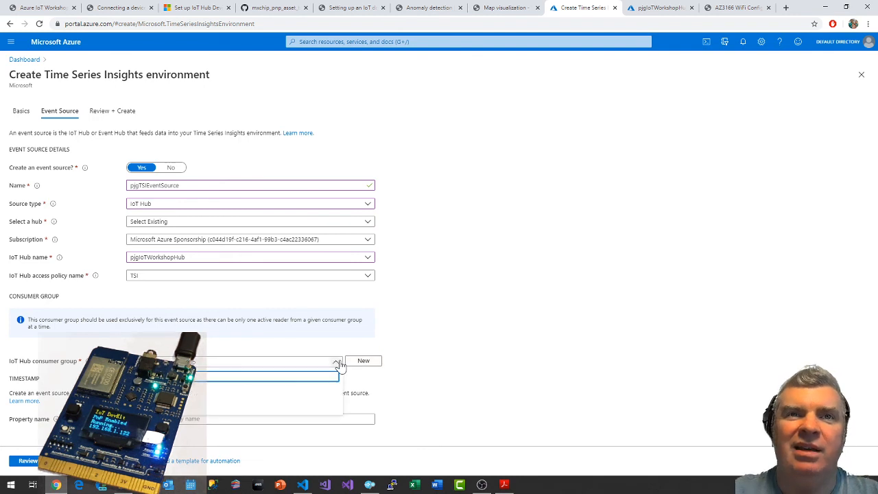
pyautogui.click(216, 398)
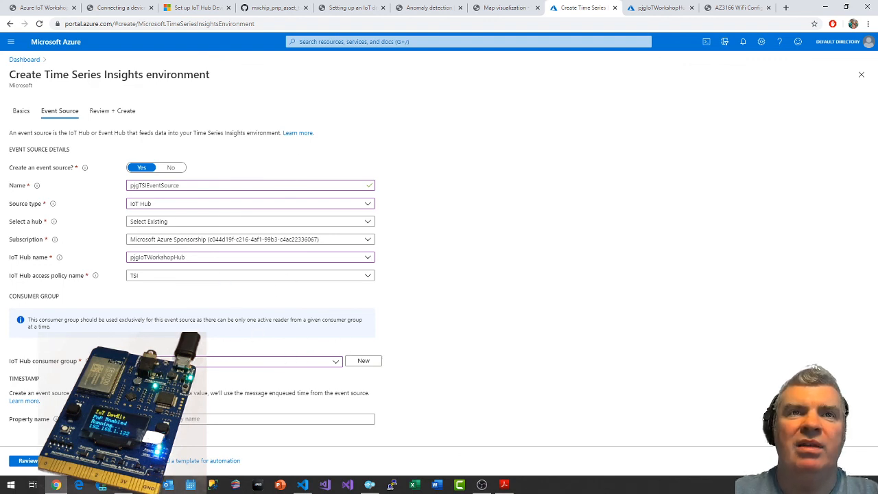
# Review the environment's settings, including the PAYG (Preview) tier, and create the Time Series Insights environment.
pyautogui.click(47, 466)
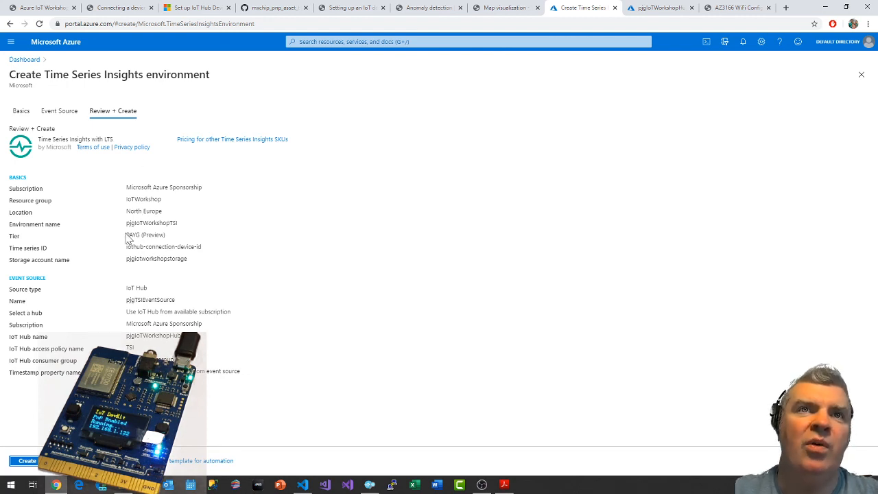
pyautogui.moveTo(126, 235); pyautogui.dragTo(174, 238)
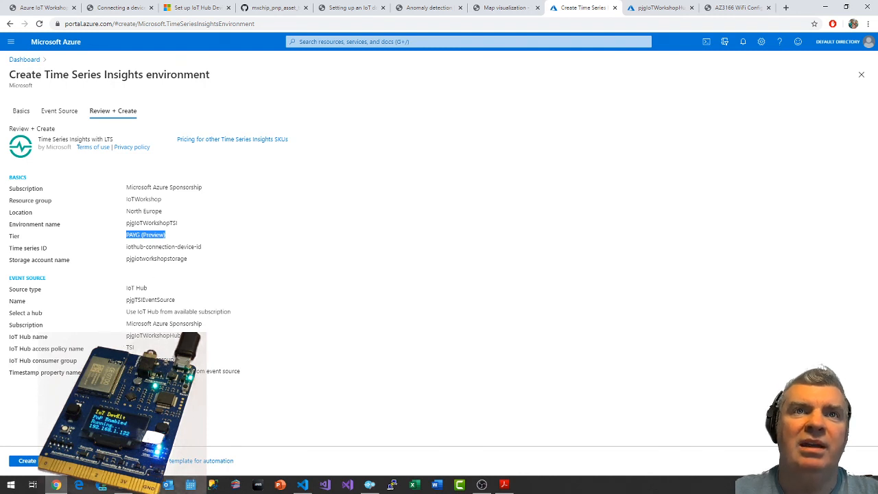
pyautogui.click(25, 466)
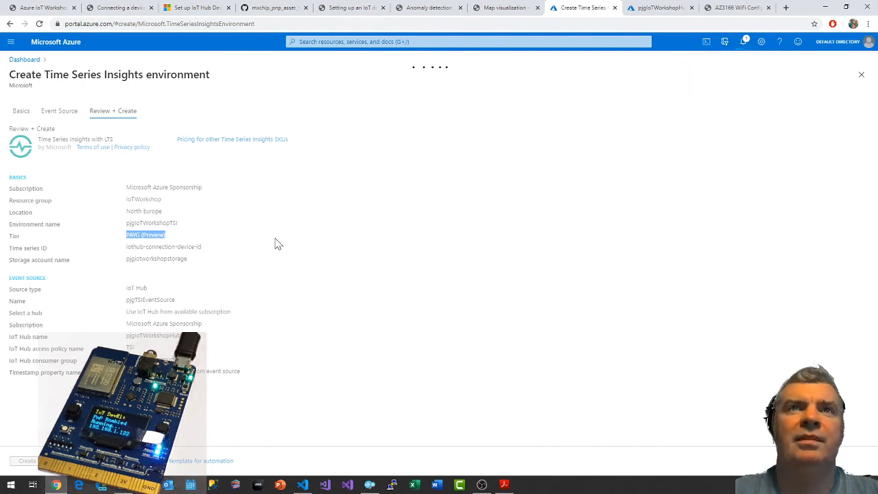
# Read the workshop guide from the review values through to exploring data in the TSI environment.
pyautogui.click(351, 8)
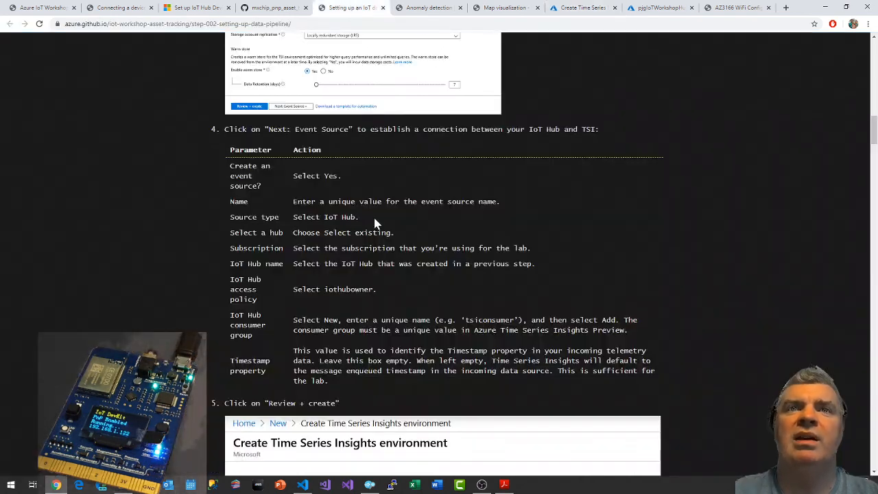
pyautogui.scroll(-9, 464, 371)
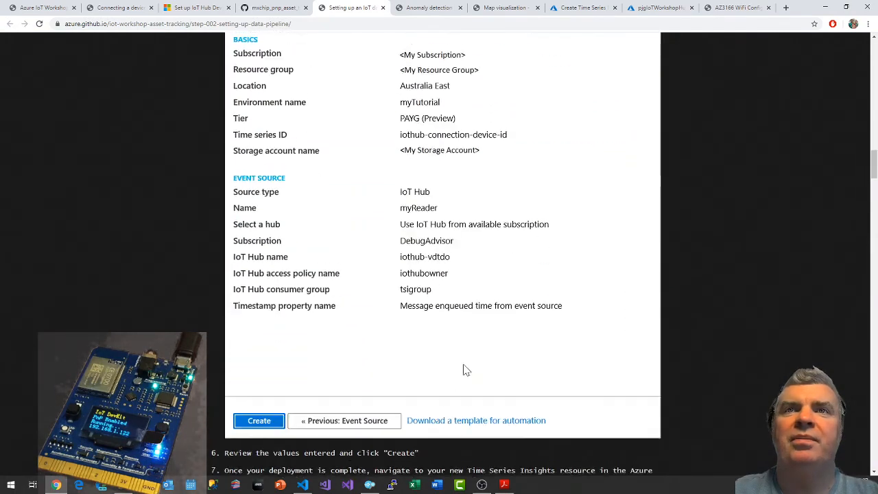
pyautogui.scroll(-4, 463, 371)
pyautogui.scroll(-3, 464, 371)
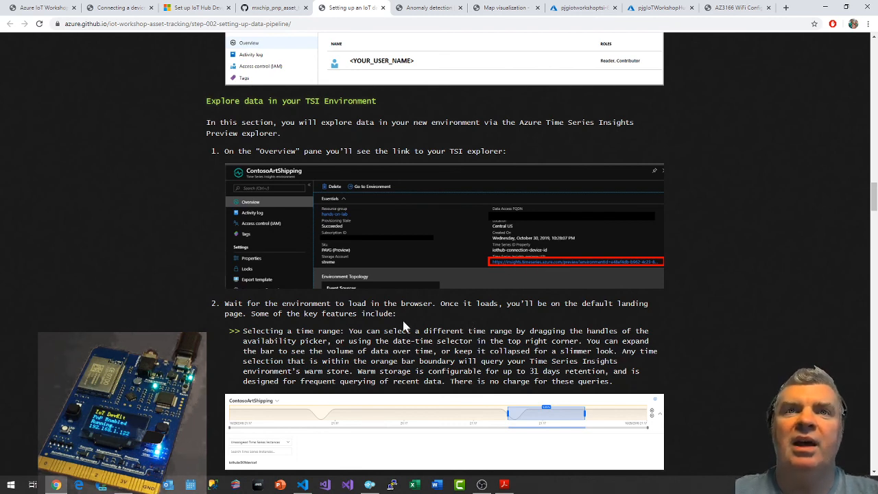
pyautogui.scroll(-1, 404, 328)
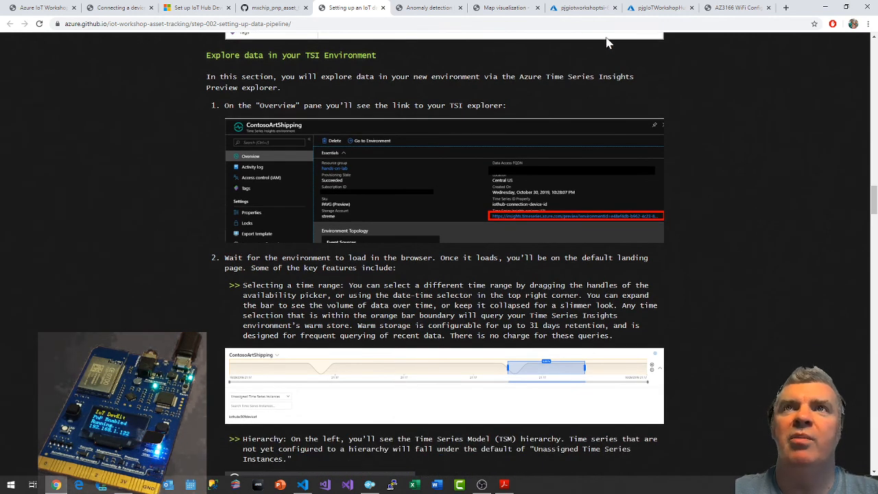
# Return to the environment's deployment page, close the spare pjgIoTWorkshopHub page, and pin the finished deployment to the dashboard.
pyautogui.click(587, 10)
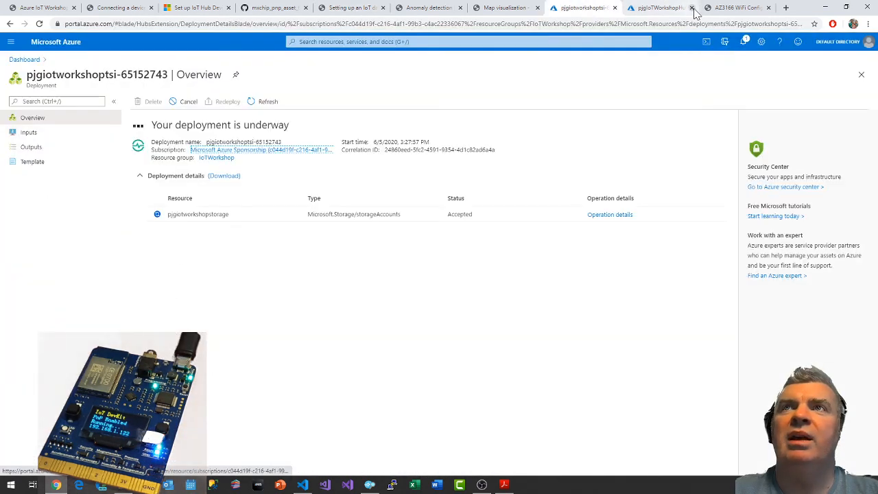
pyautogui.click(691, 8)
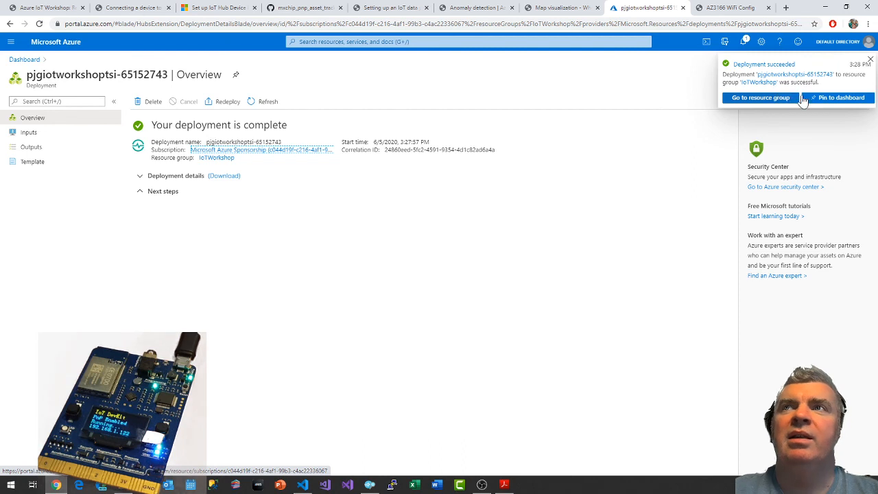
pyautogui.click(835, 100)
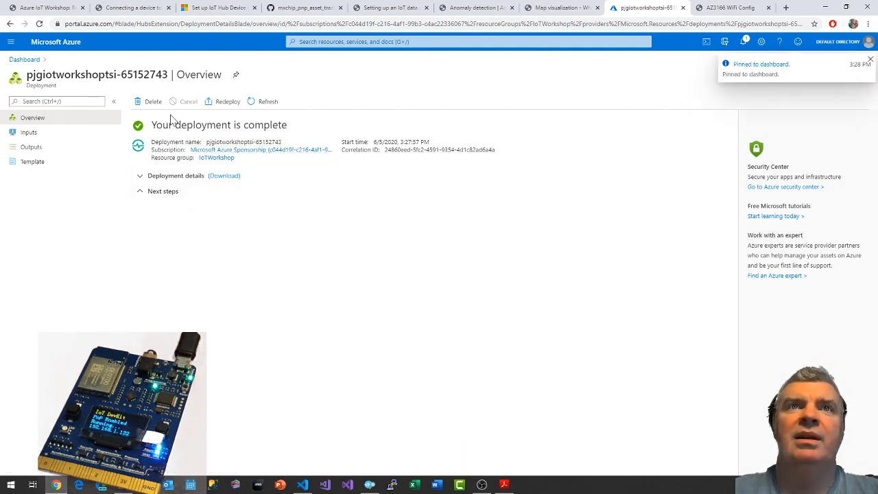
# Check the IoT Workshop dashboard for the newly pinned item, refreshing both the dashboard and its tile.
pyautogui.click(28, 59)
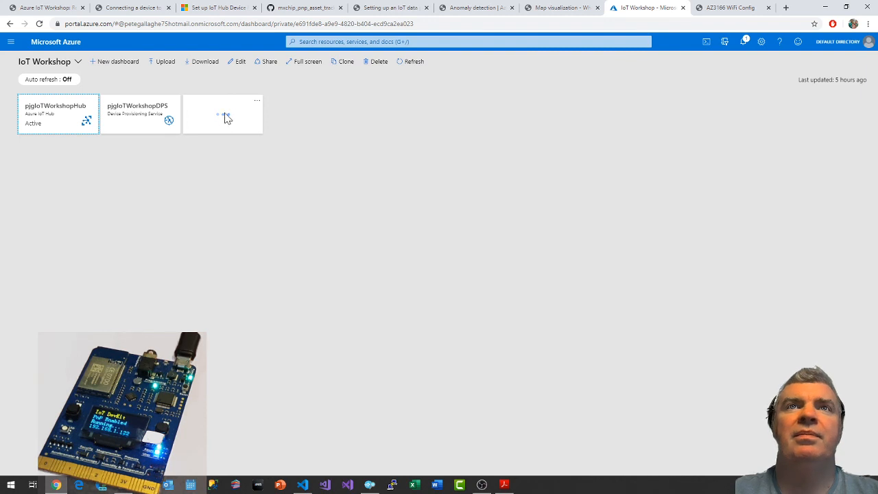
pyautogui.click(411, 64)
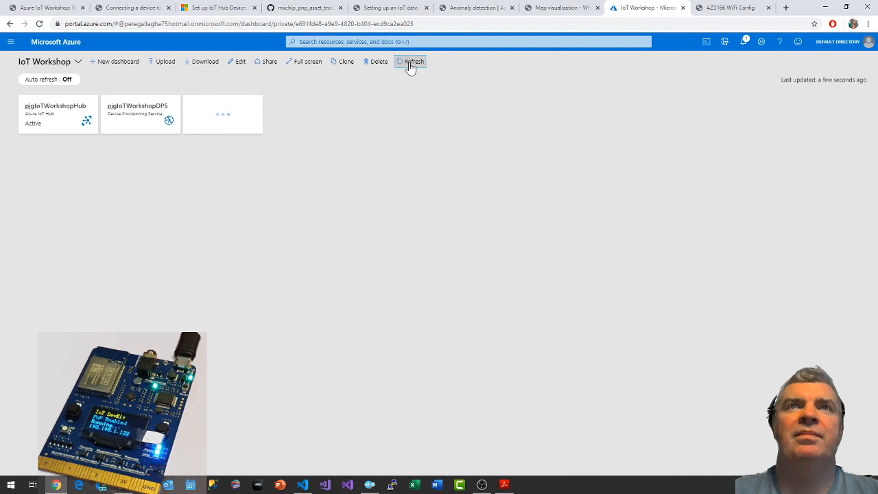
pyautogui.click(236, 114)
pyautogui.click(258, 103)
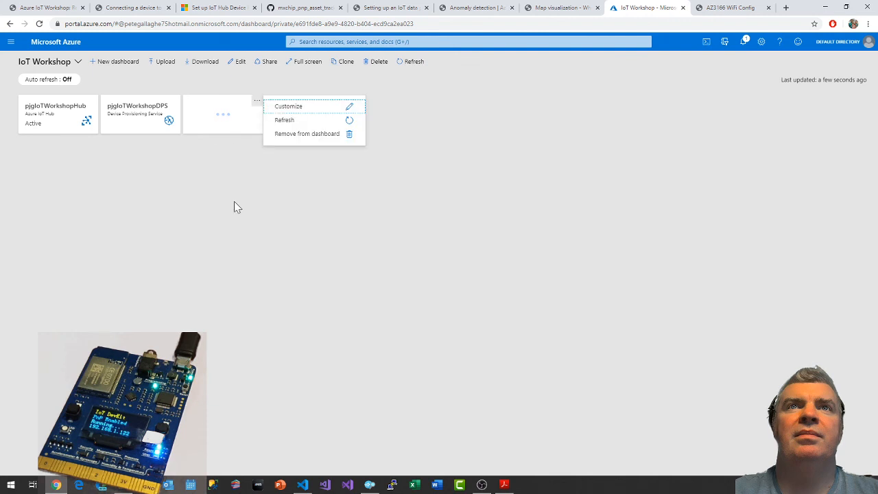
pyautogui.click(293, 124)
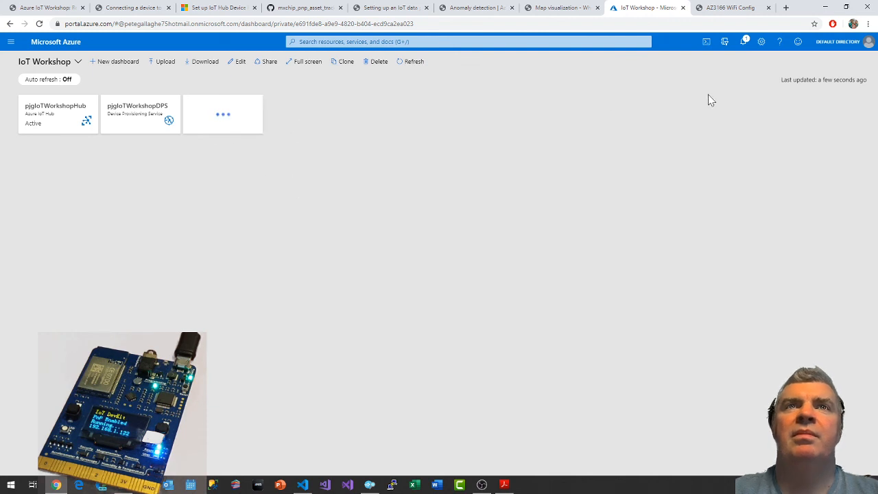
# Open the pjgIoTWorkshopTSI environment through its deployment notification and launch its Time Series Insights explorer.
pyautogui.click(743, 42)
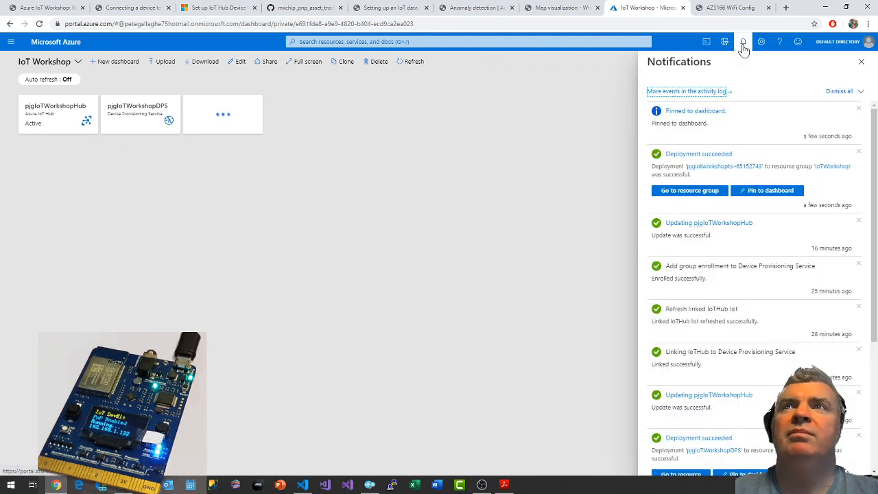
pyautogui.click(728, 169)
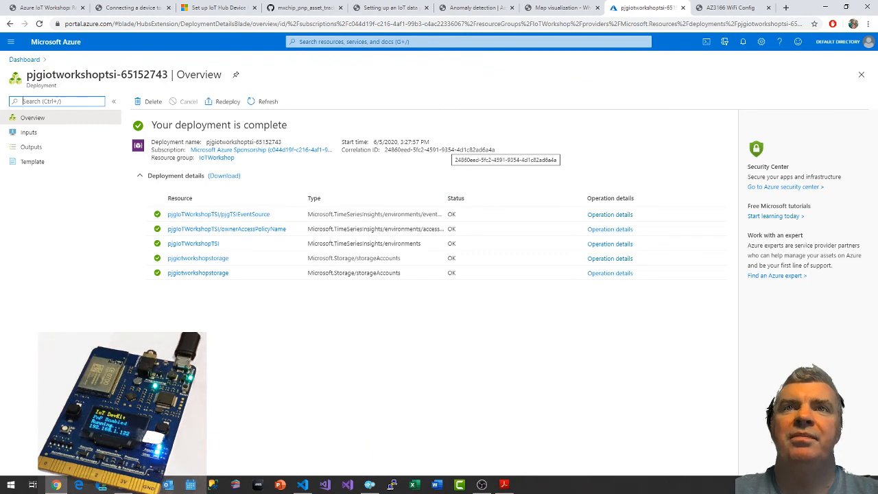
pyautogui.click(195, 245)
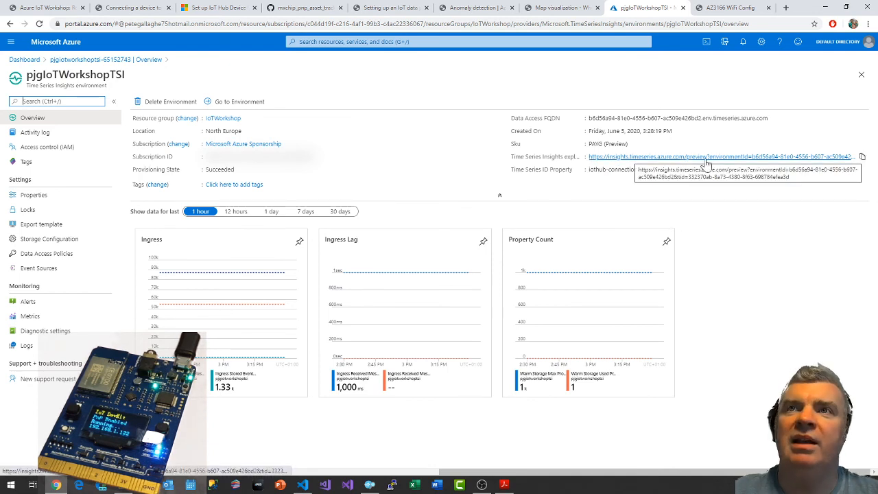
pyautogui.click(623, 160)
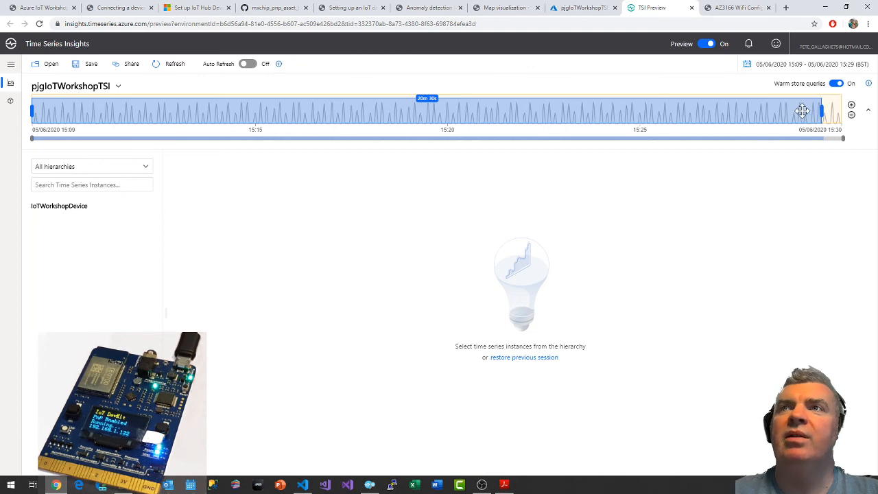
# Shift the selected time range to the latest data and check the guide's instructions on time ranges.
pyautogui.moveTo(801, 111); pyautogui.dragTo(831, 110)
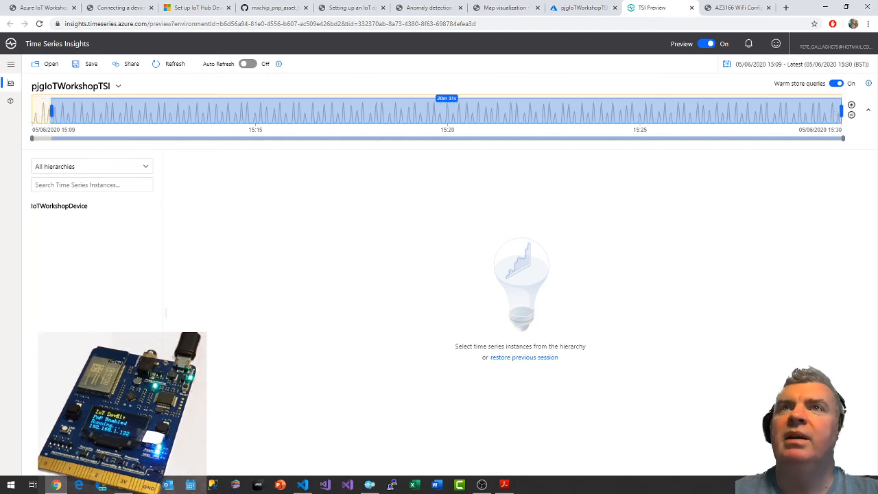
pyautogui.click(346, 8)
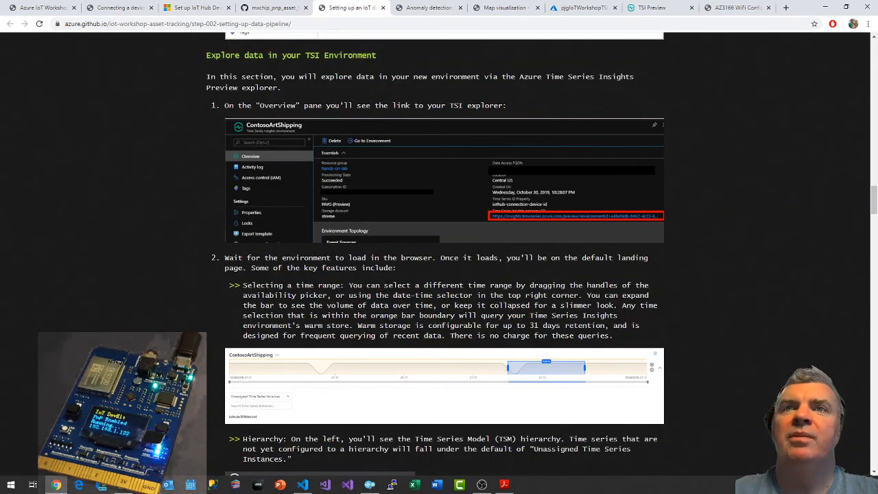
pyautogui.scroll(-2, 577, 292)
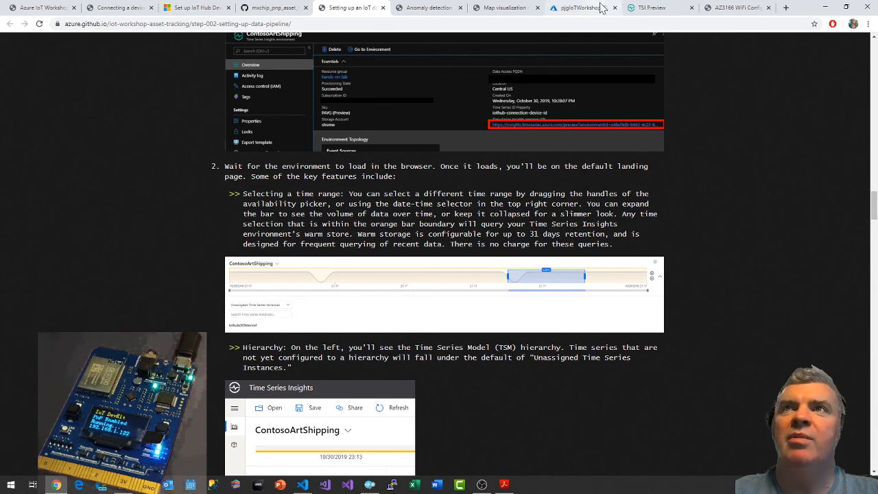
# Narrow the explorer's time range to about two minutes, from 15:26 to 15:28 on 05/06/2020.
pyautogui.click(642, 7)
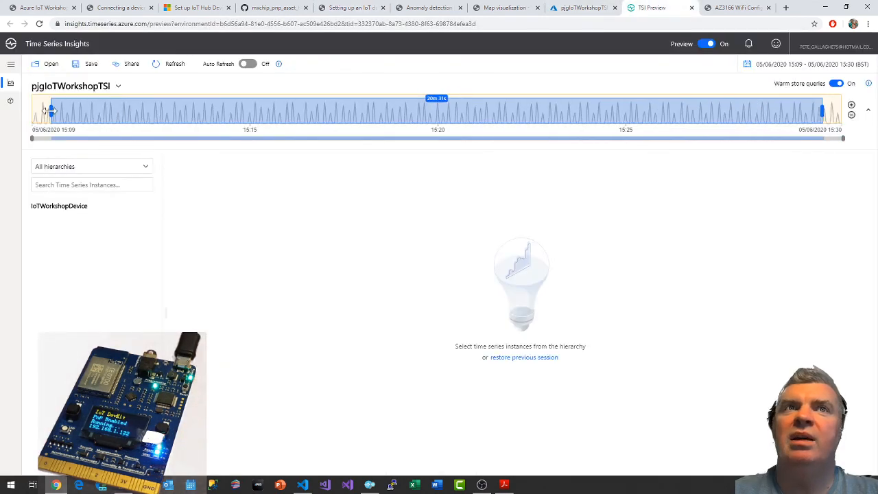
pyautogui.moveTo(49, 109); pyautogui.dragTo(697, 108)
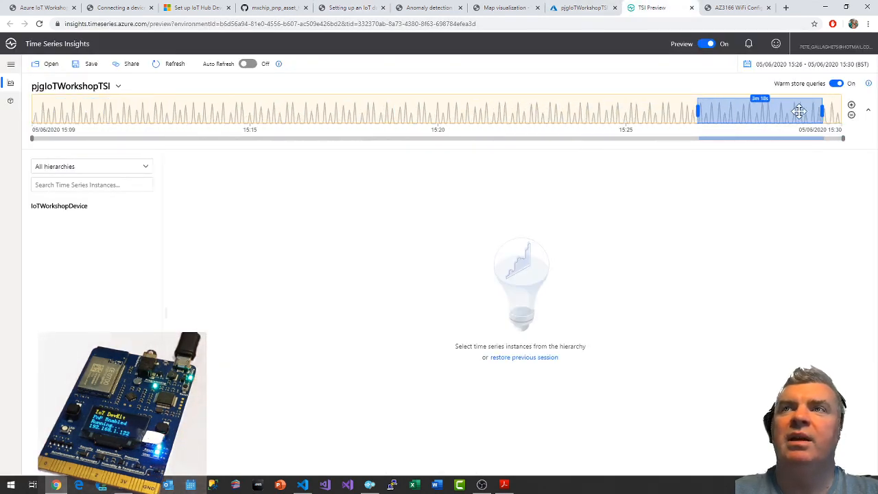
pyautogui.moveTo(823, 112); pyautogui.dragTo(772, 111)
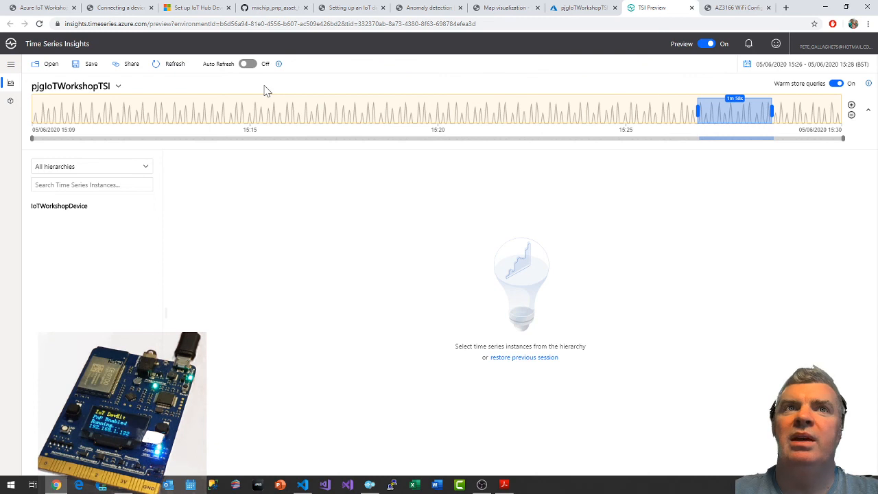
# Examine the start and end times in the date-time selector, cancel without changes, and return to the workshop guide.
pyautogui.click(805, 64)
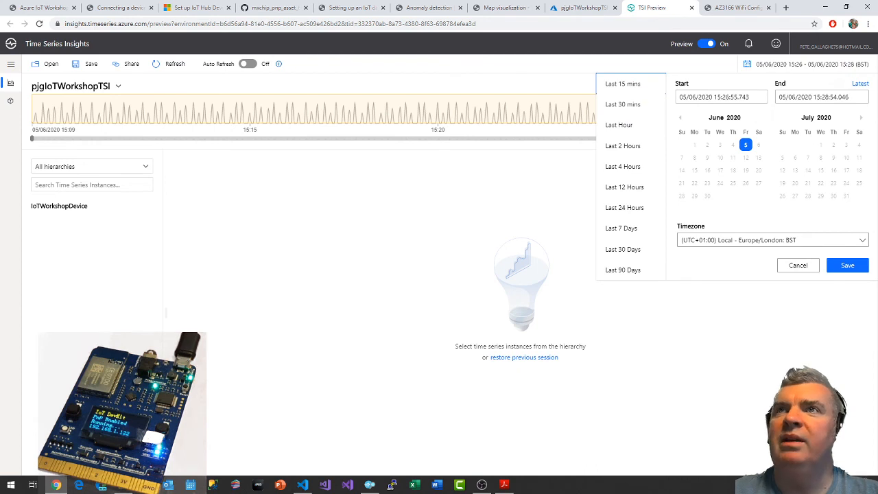
pyautogui.moveTo(714, 97); pyautogui.dragTo(730, 97)
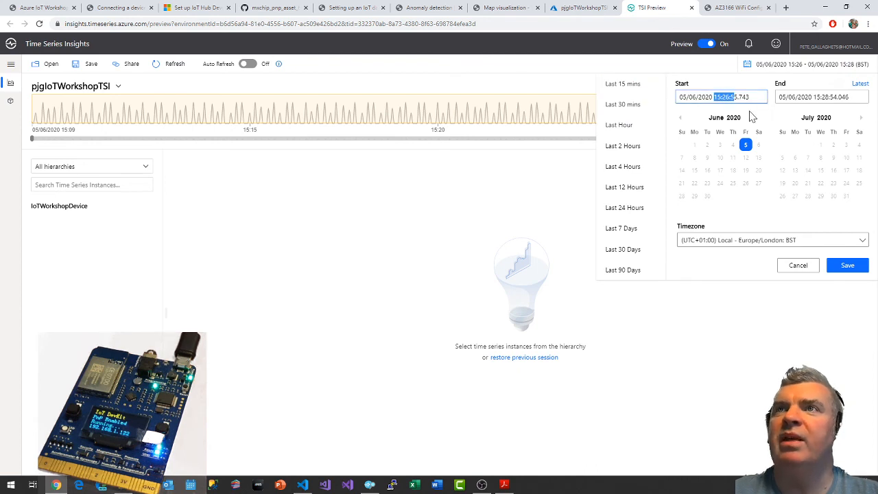
pyautogui.moveTo(820, 96); pyautogui.dragTo(842, 96)
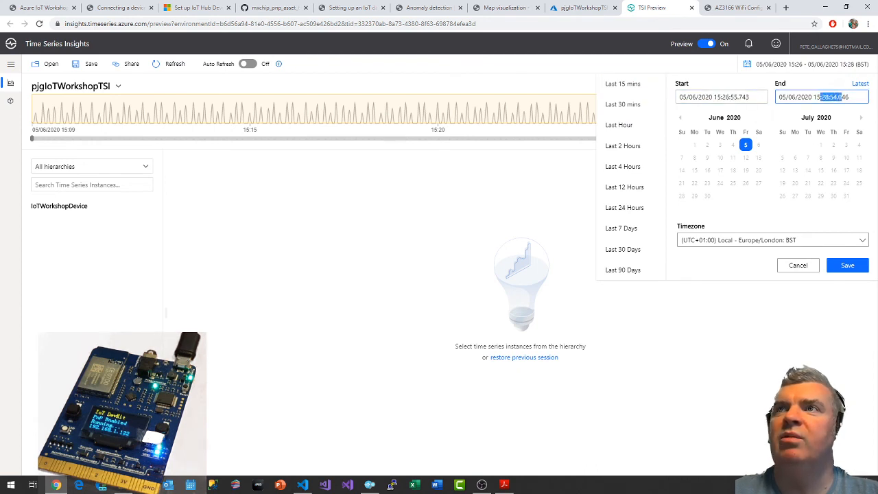
pyautogui.click(798, 266)
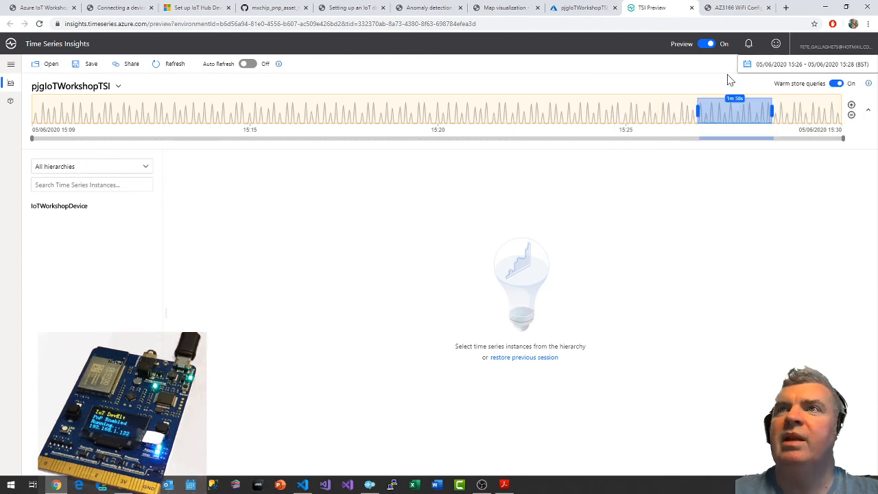
pyautogui.click(342, 7)
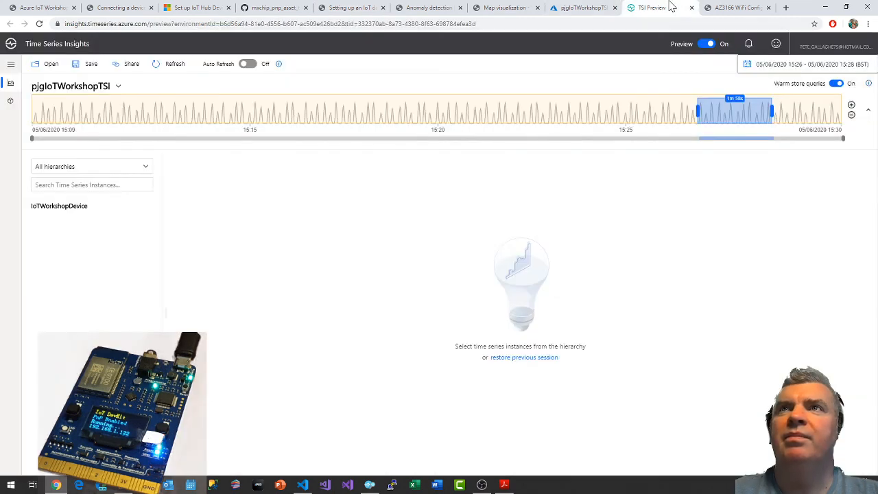
# Try zooming the explorer's availability picker in and back out to its full range, and collapse and re-expand the bar.
pyautogui.click(664, 8)
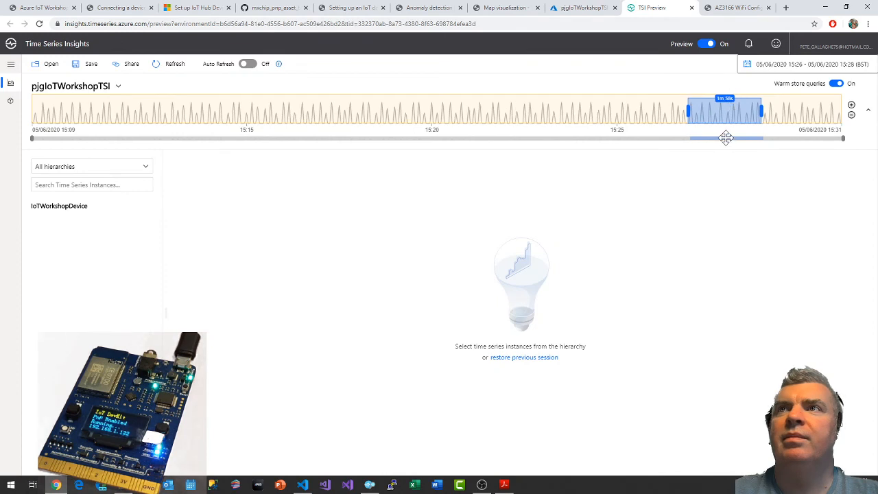
pyautogui.click(851, 105)
pyautogui.click(851, 107)
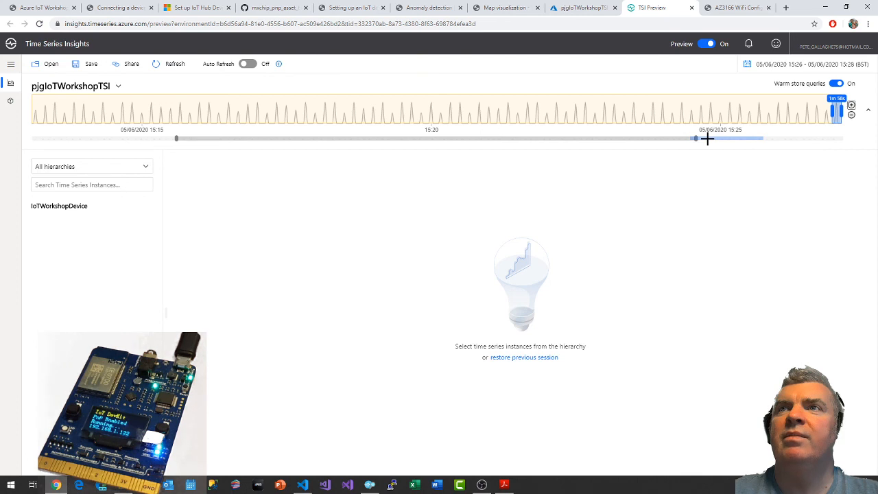
pyautogui.click(852, 116)
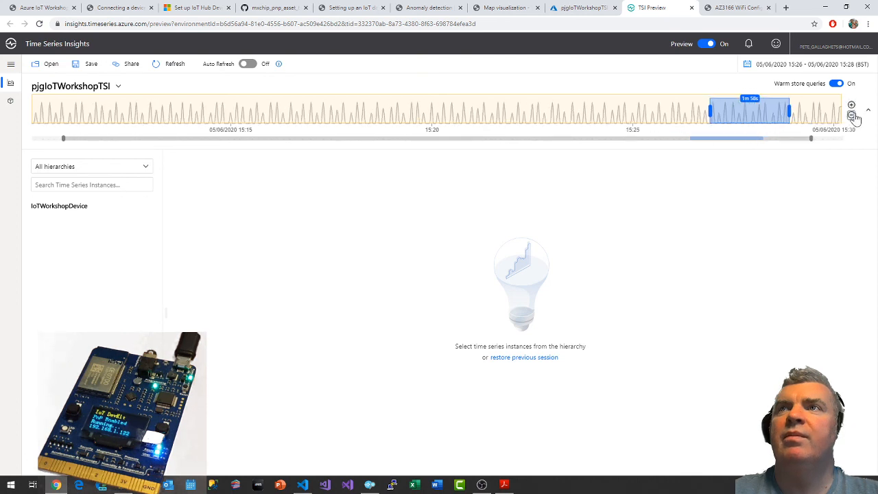
pyautogui.click(852, 115)
pyautogui.click(868, 110)
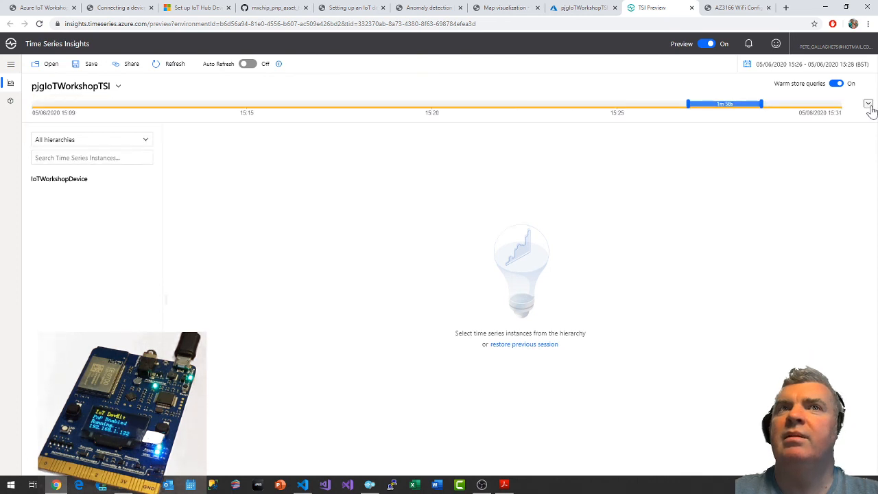
pyautogui.click(868, 106)
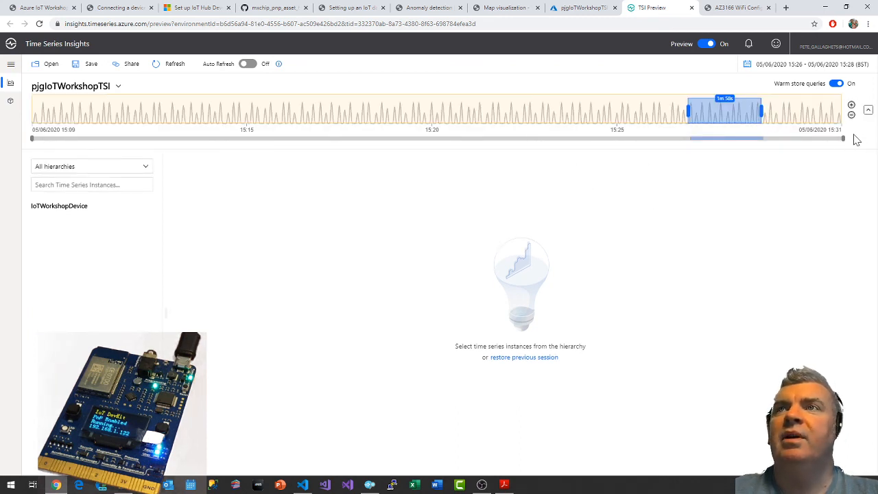
pyautogui.moveTo(843, 138)
pyautogui.mouseDown()
pyautogui.moveTo(594, 144)
pyautogui.moveTo(851, 141)
pyautogui.mouseUp()
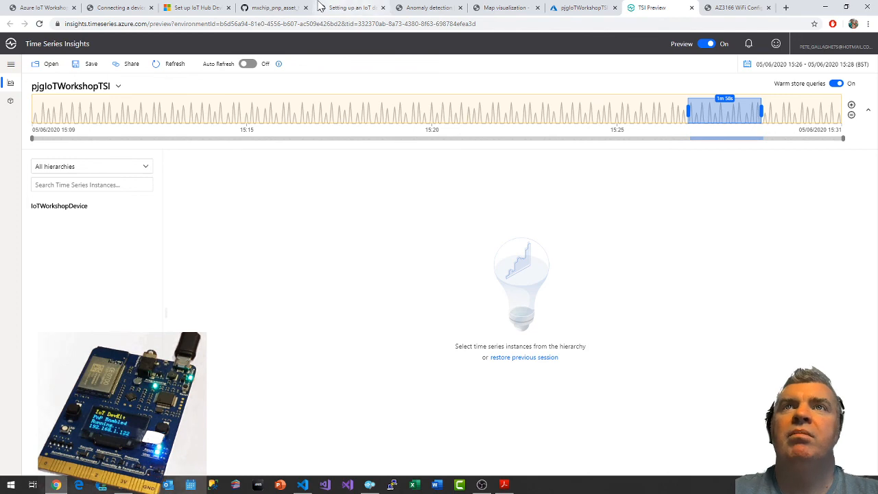
# Read the guide's explanations of the Time Series Model hierarchy and the charting pane, up to the instruction for plotting humidity.
pyautogui.click(299, 6)
pyautogui.click(342, 7)
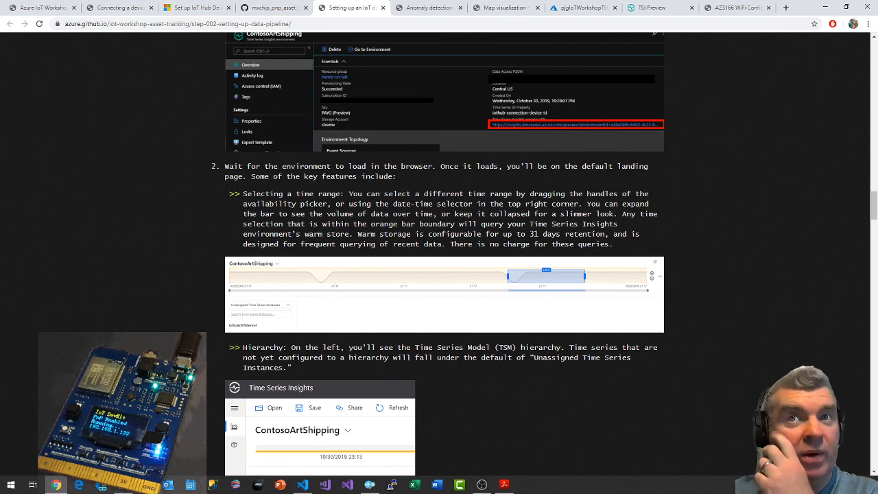
pyautogui.scroll(-1, 545, 264)
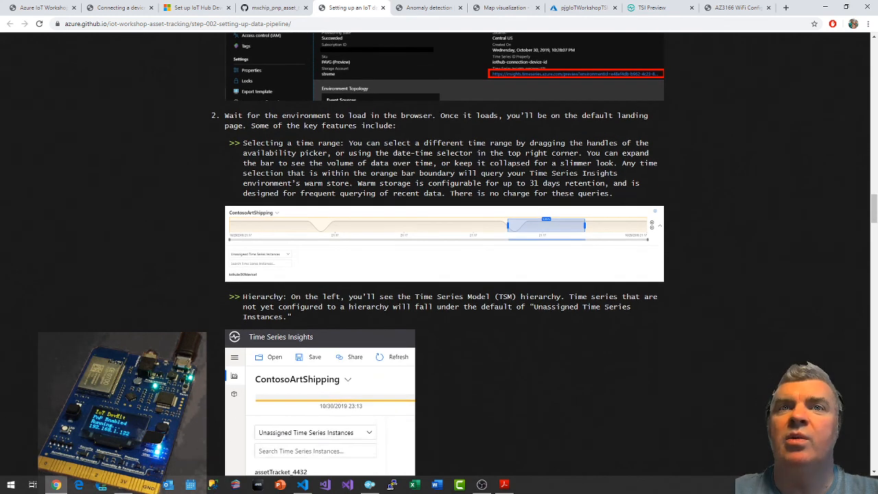
pyautogui.scroll(-1, 486, 249)
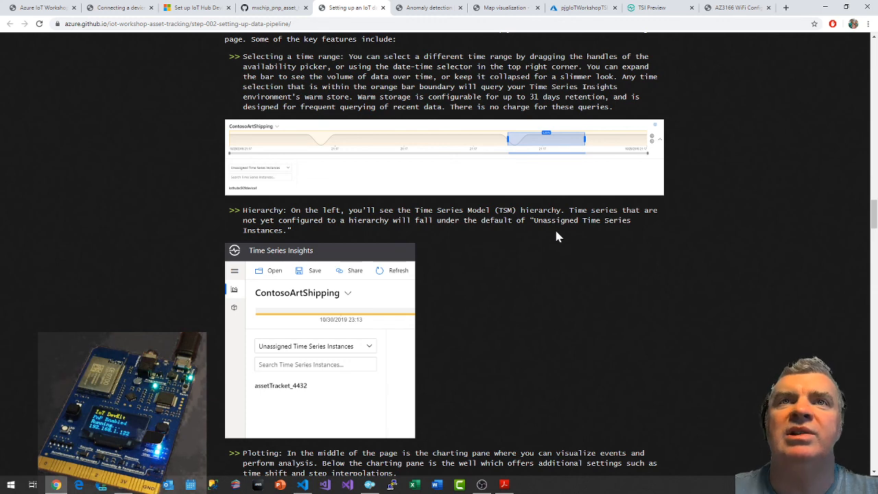
pyautogui.scroll(-1, 557, 237)
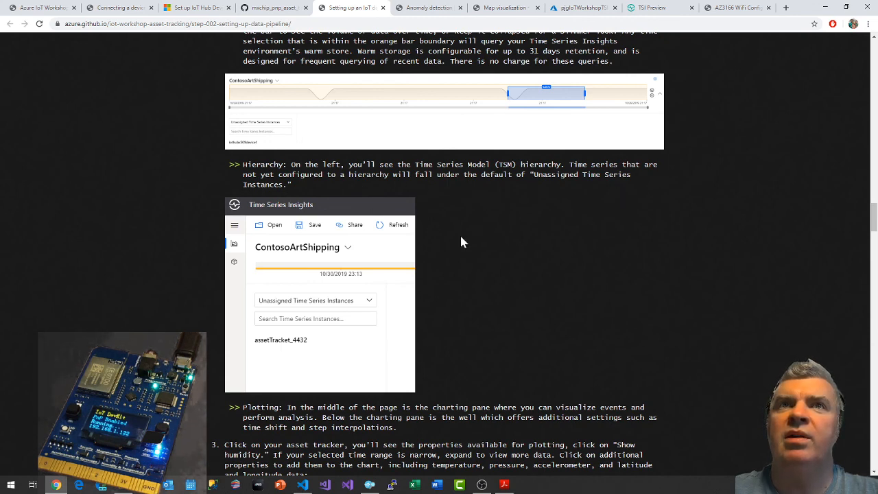
pyautogui.scroll(-3, 461, 242)
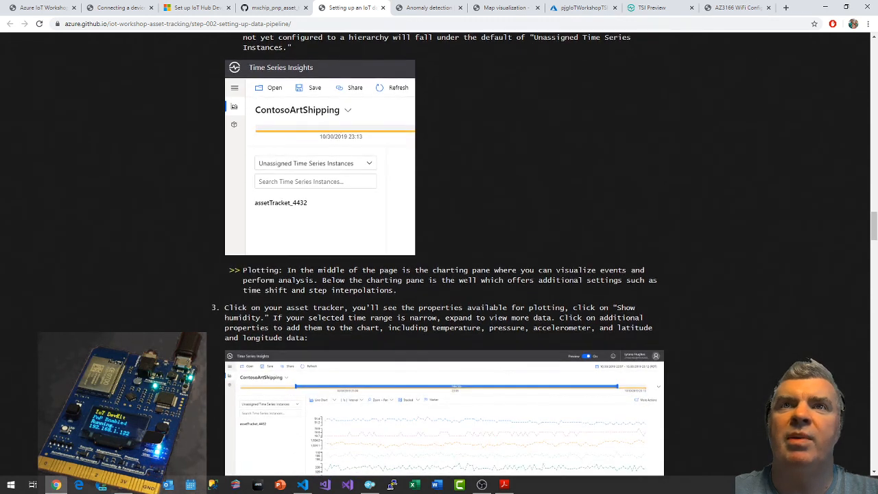
pyautogui.scroll(1, 615, 195)
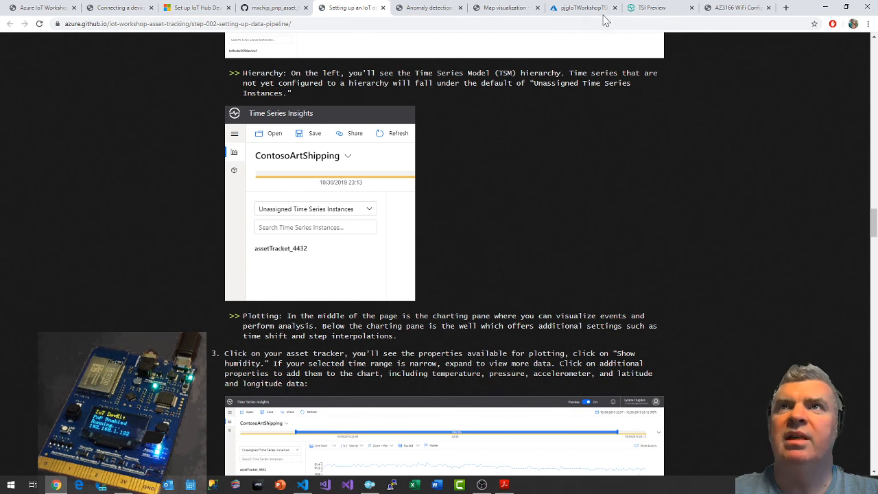
# Set the explorer's hierarchy filter to Unassigned Time Series Instances, checking the guide's example along the way.
pyautogui.click(649, 8)
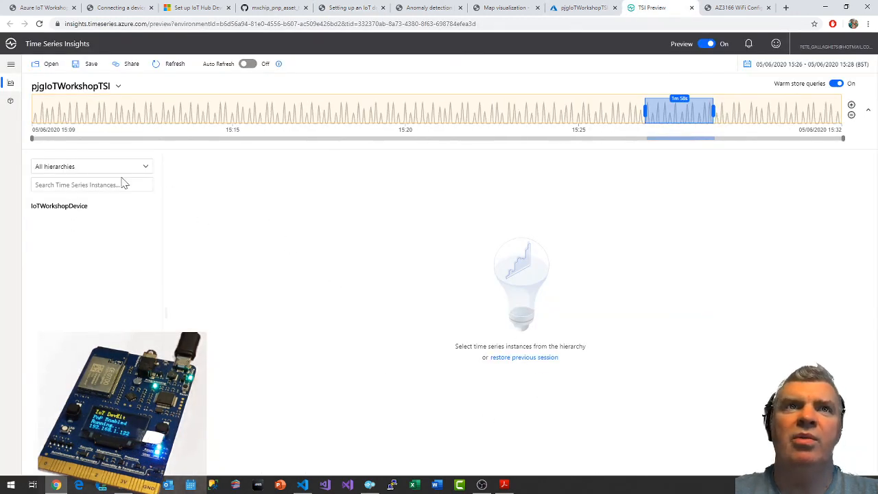
pyautogui.click(76, 170)
pyautogui.click(77, 170)
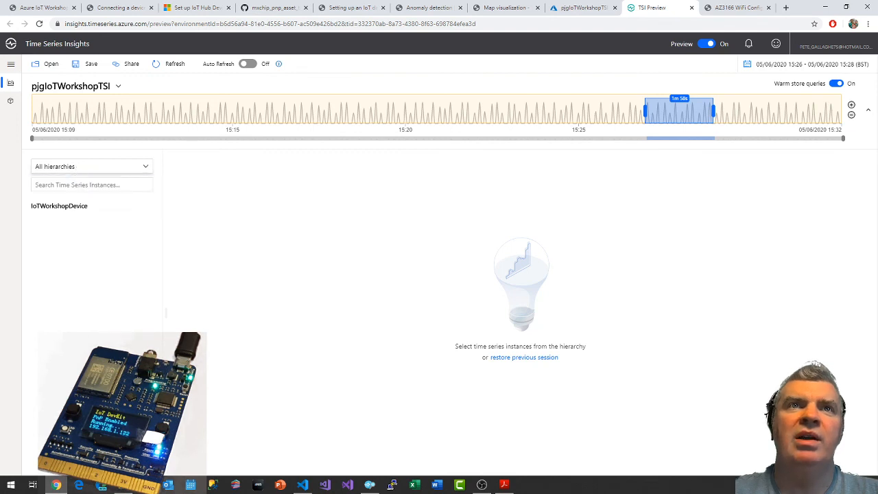
pyautogui.click(90, 173)
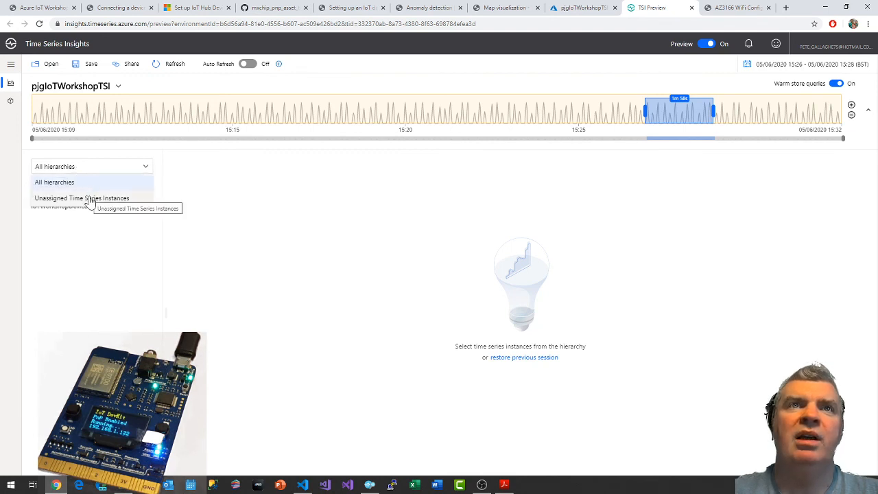
pyautogui.click(421, 6)
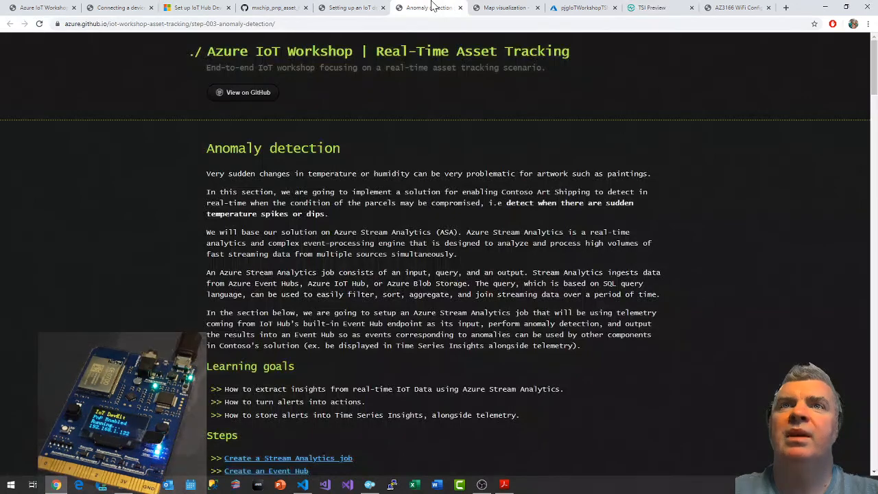
pyautogui.click(370, 7)
pyautogui.scroll(-2, 594, 223)
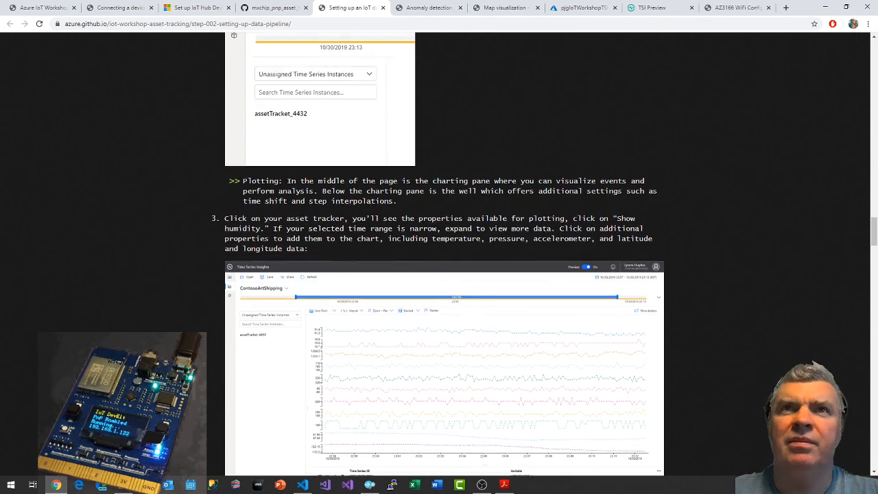
pyautogui.scroll(1, 343, 220)
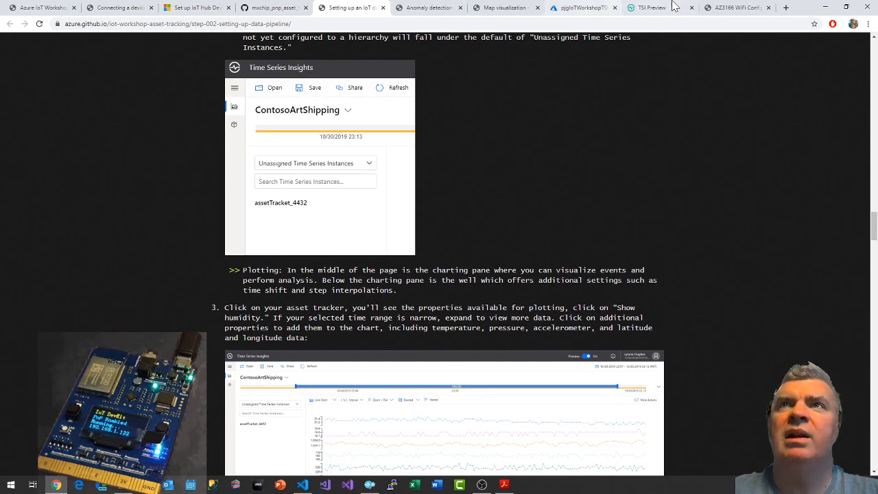
pyautogui.click(652, 7)
pyautogui.click(78, 202)
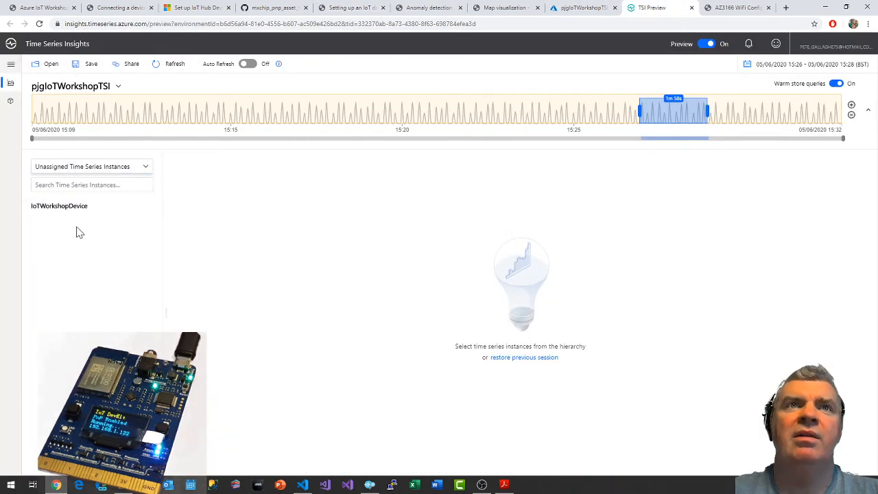
# Plot the humidity variable of IoTWorkshopDevice as directed by step 3 of the guide.
pyautogui.click(68, 206)
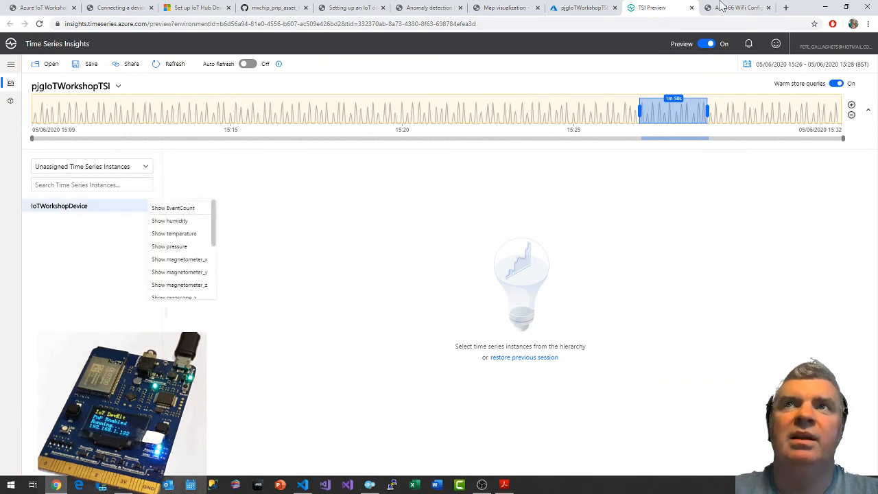
pyautogui.click(431, 7)
pyautogui.click(367, 8)
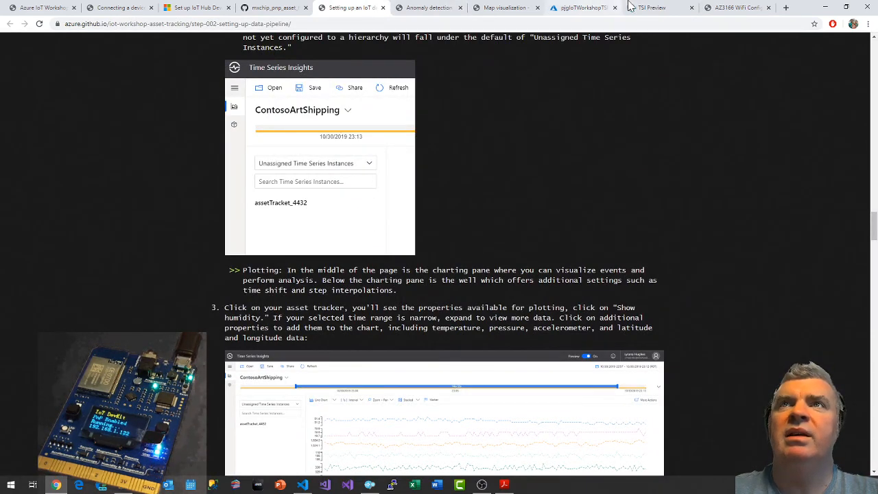
pyautogui.click(651, 8)
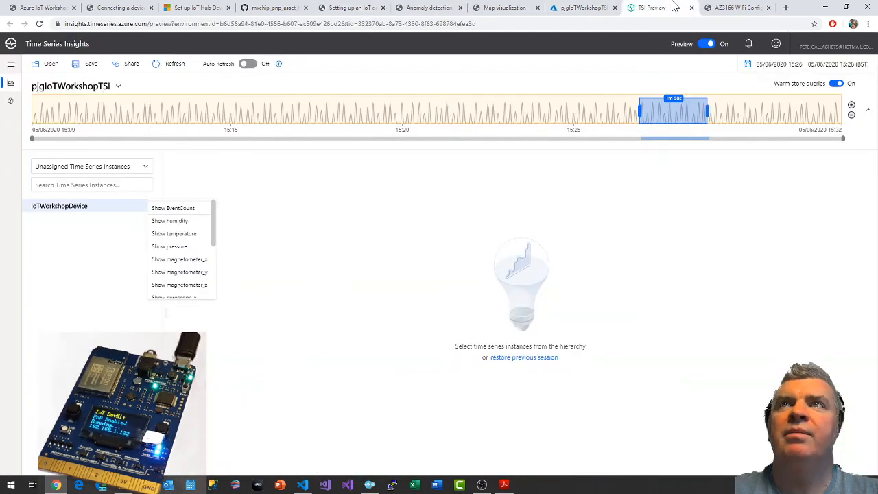
pyautogui.click(180, 220)
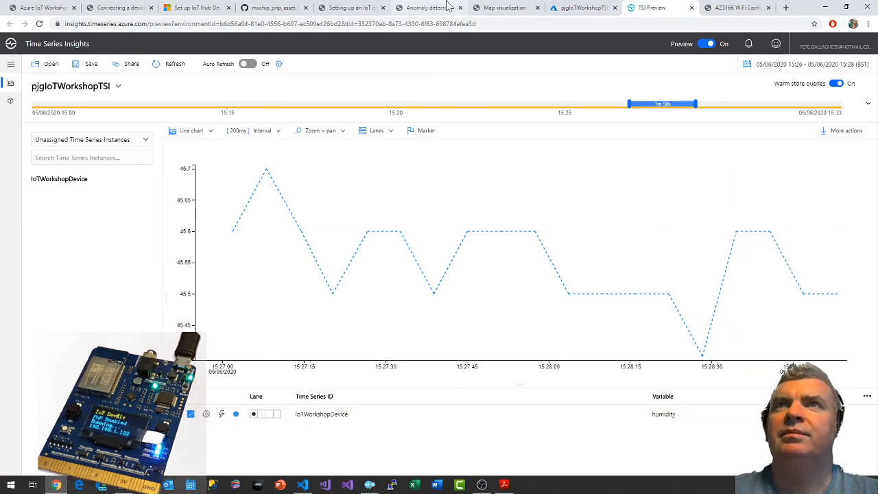
# Close the browser pages for the data pipeline guide, the mxchip GitHub repository, the IoT Hub Device Provisioning setup and the device connection guide.
pyautogui.click(346, 7)
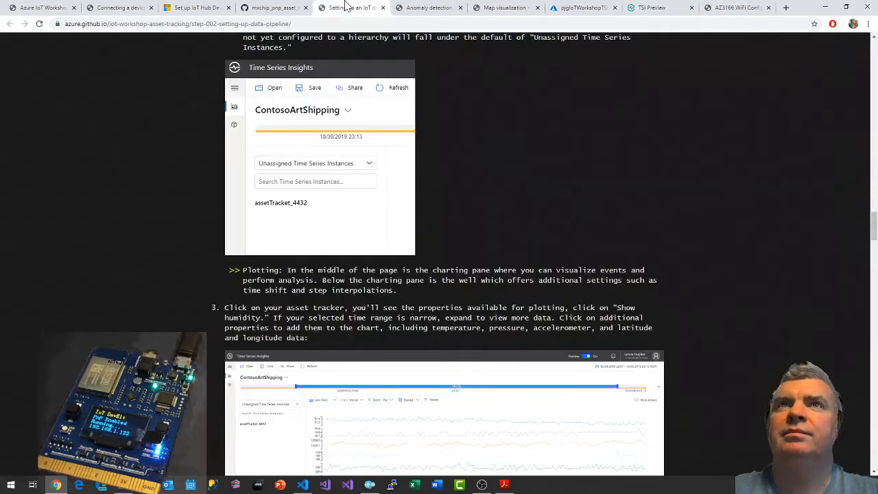
pyautogui.click(397, 7)
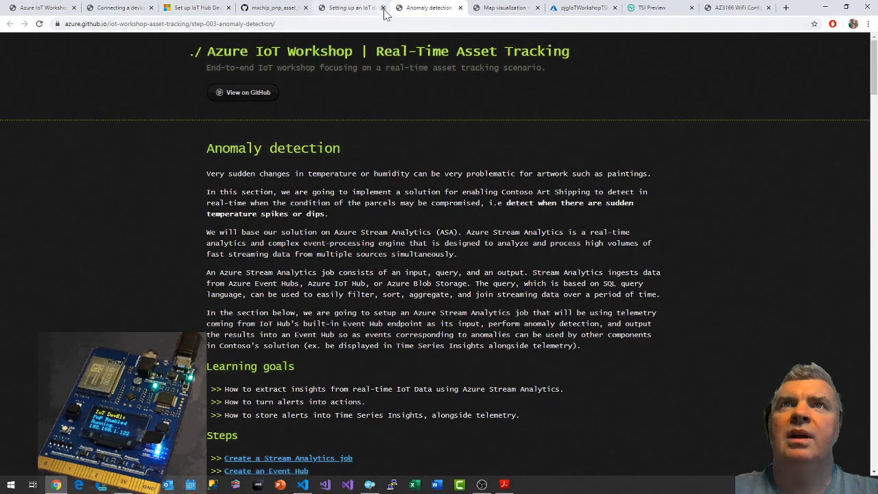
pyautogui.click(383, 8)
pyautogui.click(306, 7)
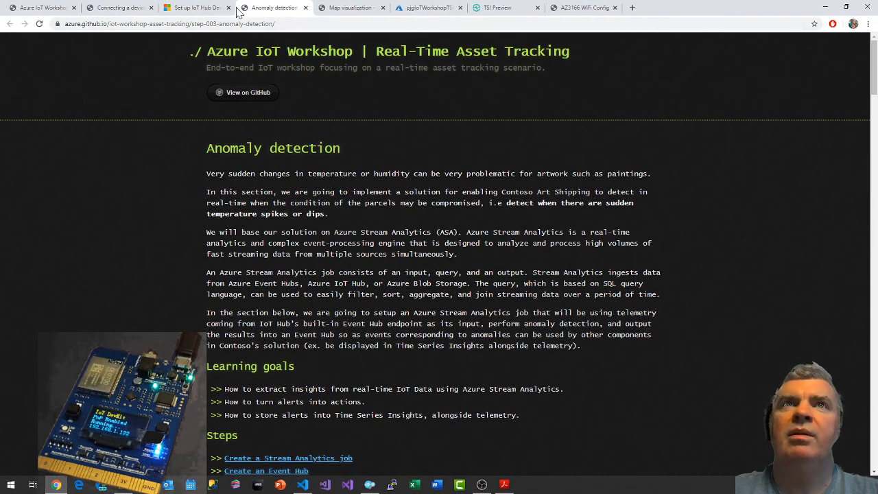
pyautogui.click(228, 8)
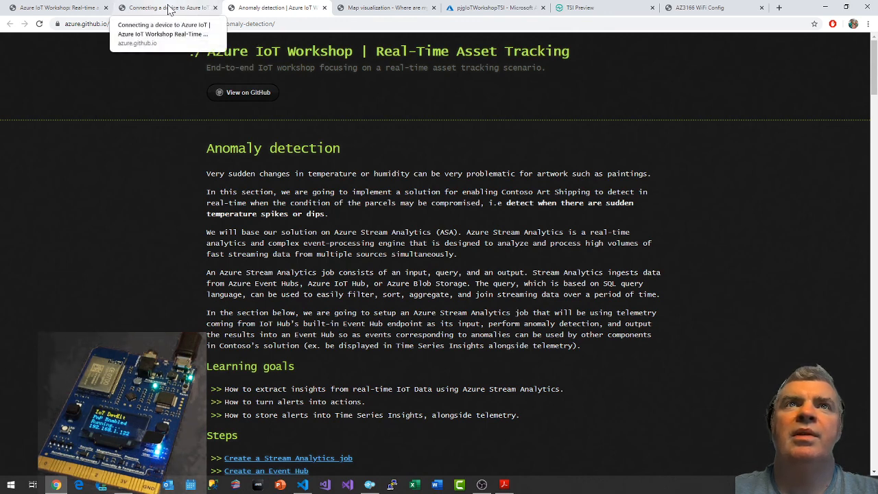
pyautogui.click(215, 7)
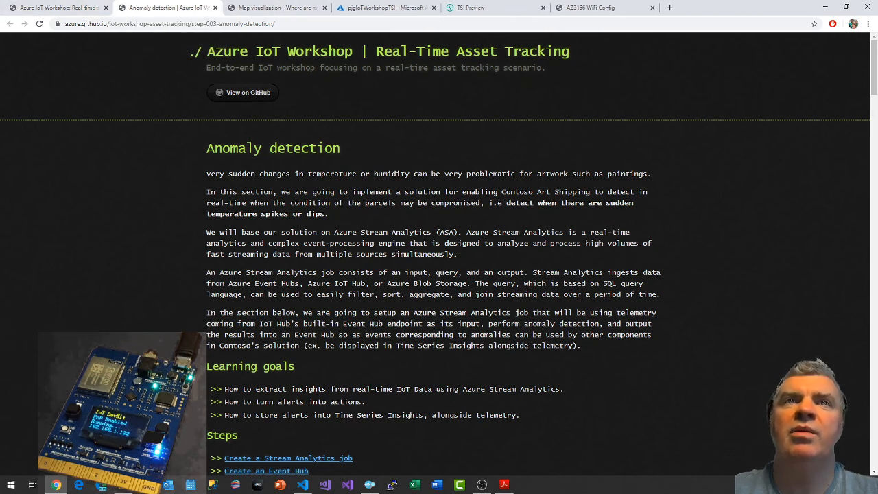
# Reopen the "Setting up a data pipeline" guide from the workshop outline and locate its hierarchy and plotting instructions.
pyautogui.scroll(-1, 391, 271)
pyautogui.scroll(1, 391, 271)
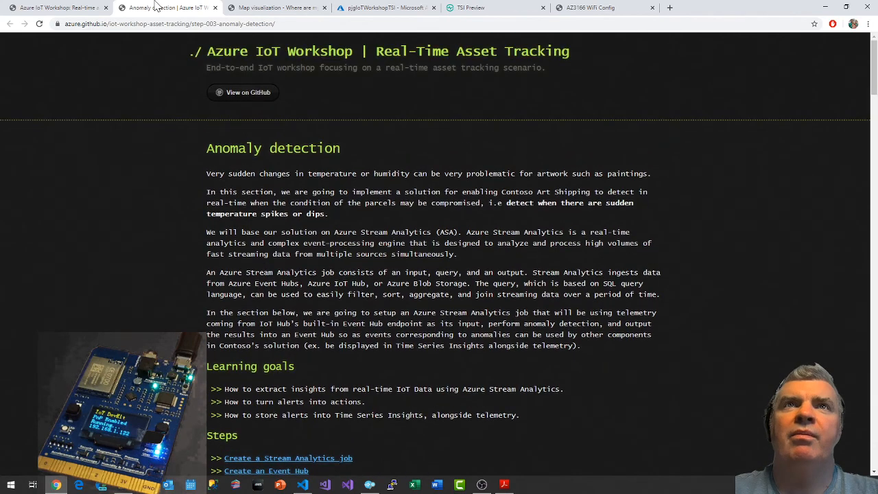
pyautogui.click(59, 7)
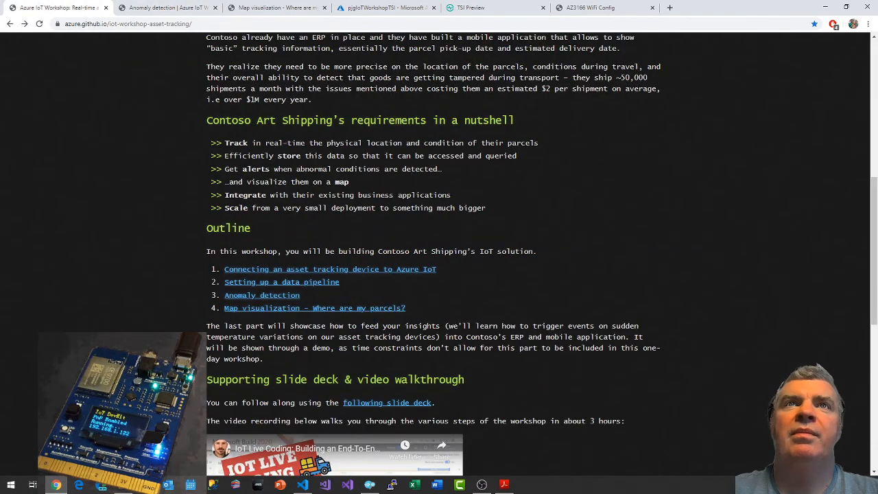
pyautogui.click(260, 281)
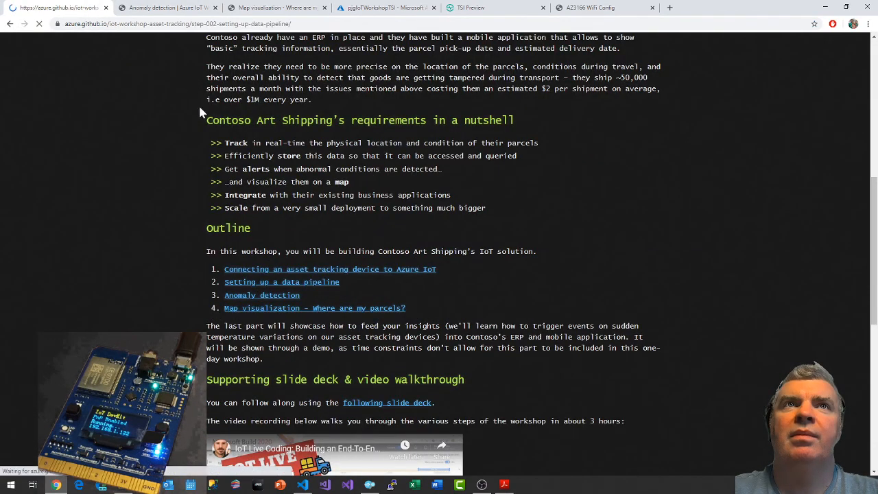
pyautogui.scroll(-20, 435, 236)
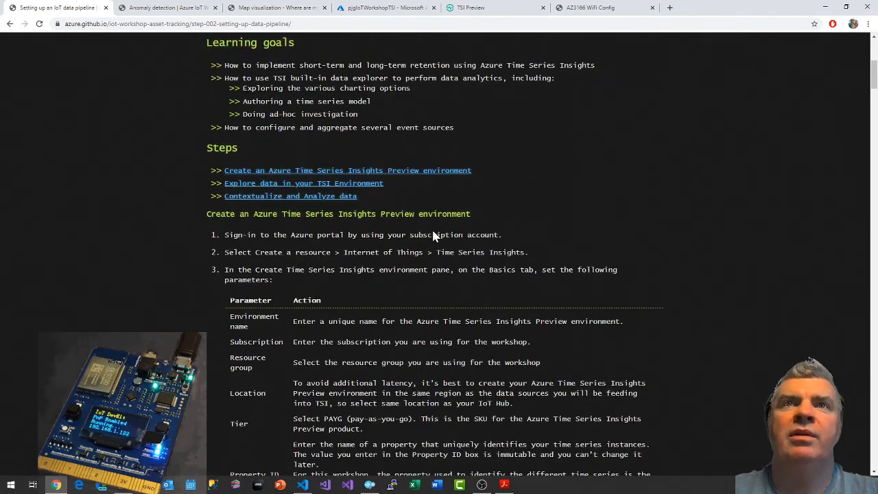
pyautogui.scroll(-20, 435, 236)
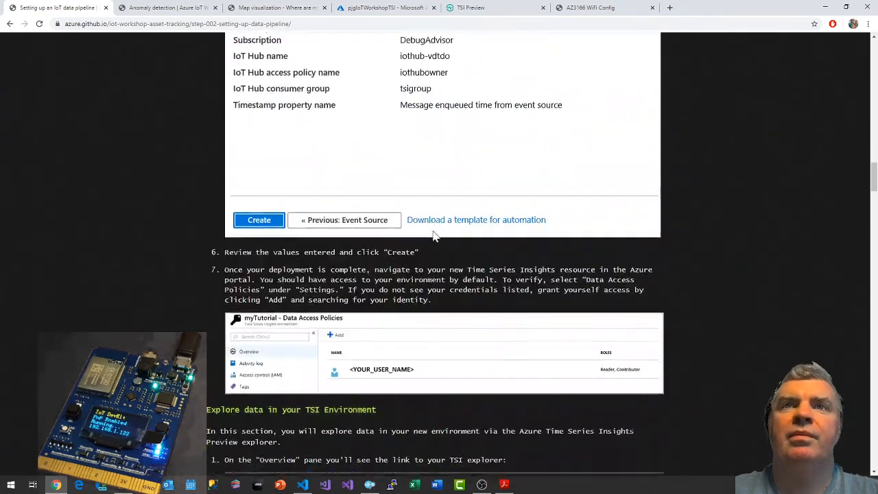
pyautogui.scroll(-4, 438, 240)
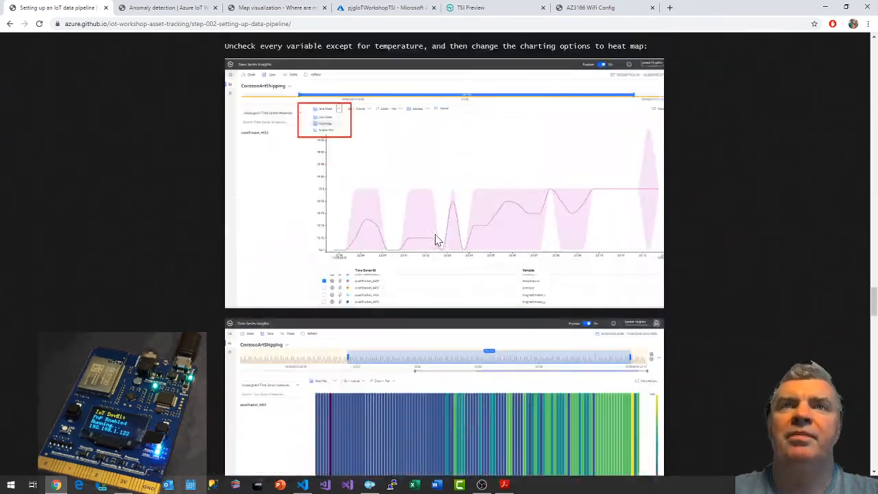
pyautogui.scroll(15, 438, 237)
pyautogui.scroll(7, 442, 235)
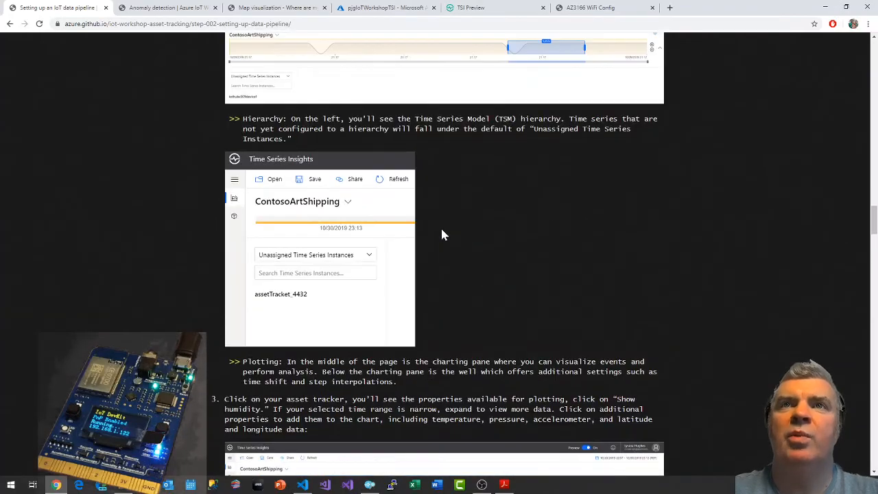
# Following step 3 of the guide, extend the explorer's selected time range back to 15:22, spanning 6m 29s.
pyautogui.scroll(-4, 442, 235)
pyautogui.scroll(-3, 442, 234)
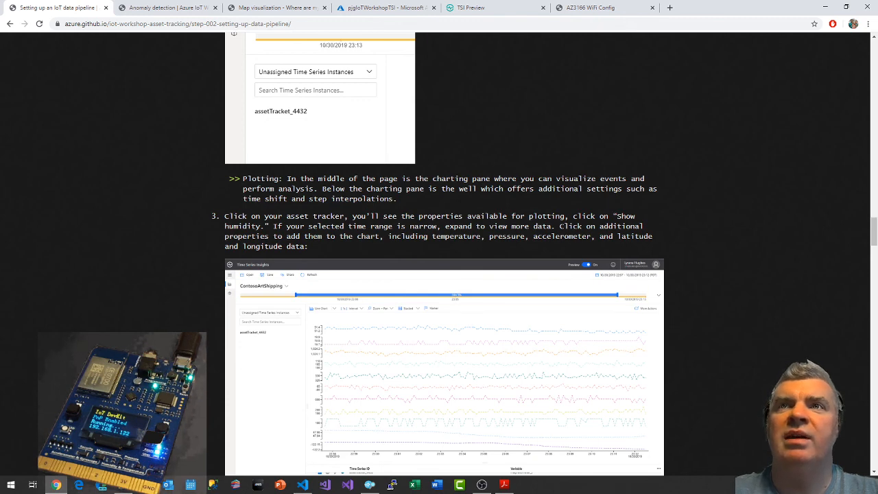
pyautogui.click(477, 8)
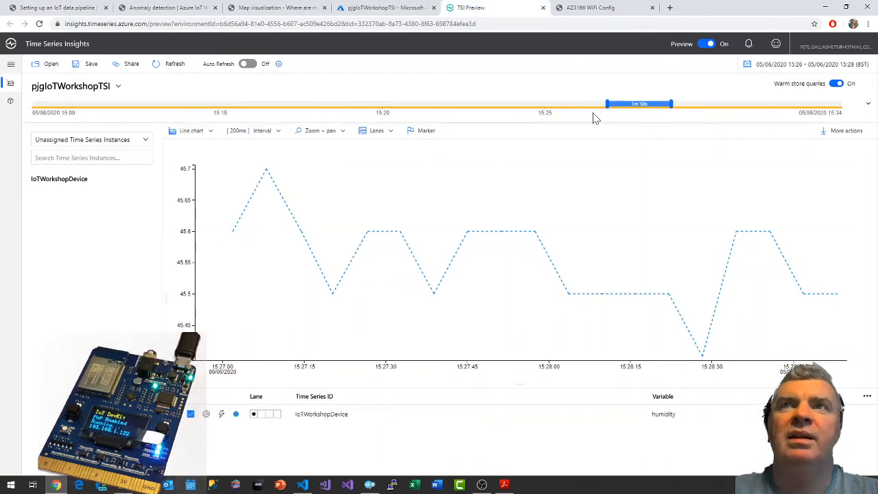
pyautogui.moveTo(602, 103); pyautogui.dragTo(460, 102)
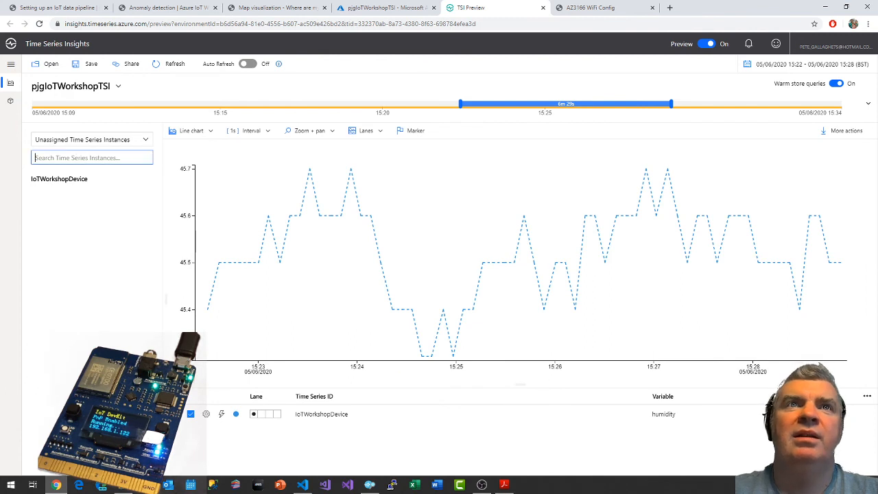
# Add the temperature and pressure variables of IoTWorkshopDevice to the chart.
pyautogui.click(64, 181)
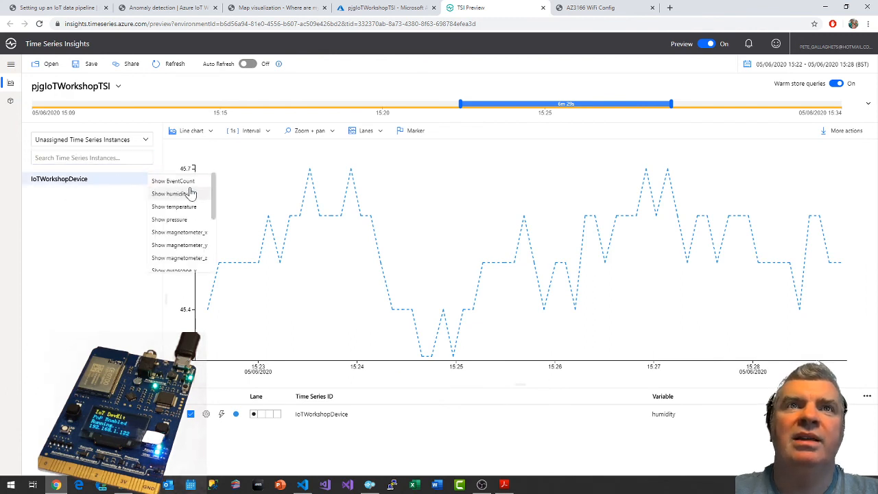
pyautogui.click(189, 207)
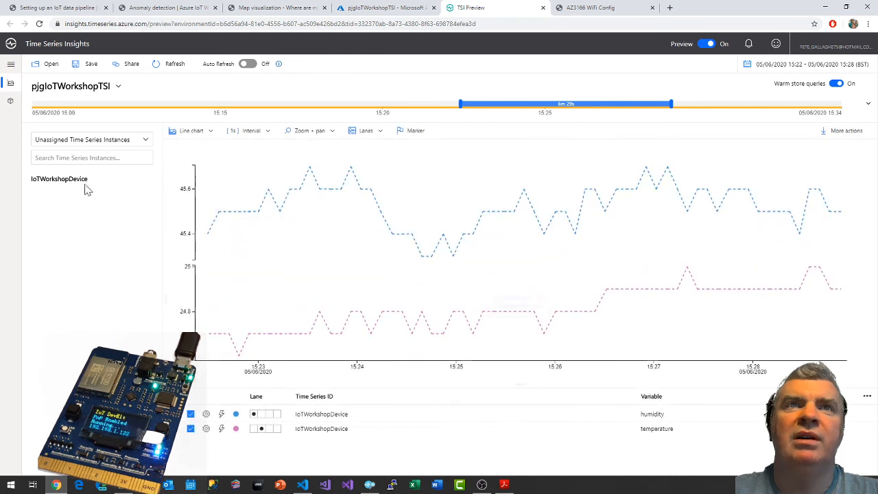
pyautogui.click(152, 188)
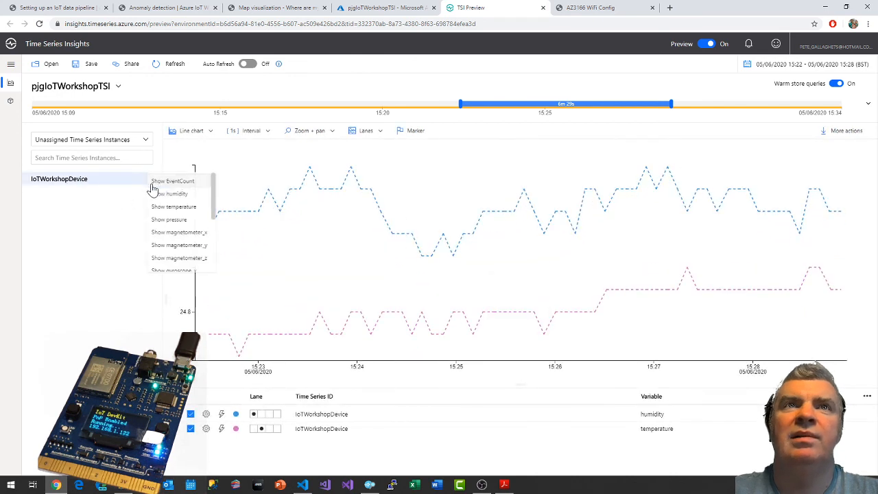
pyautogui.click(175, 219)
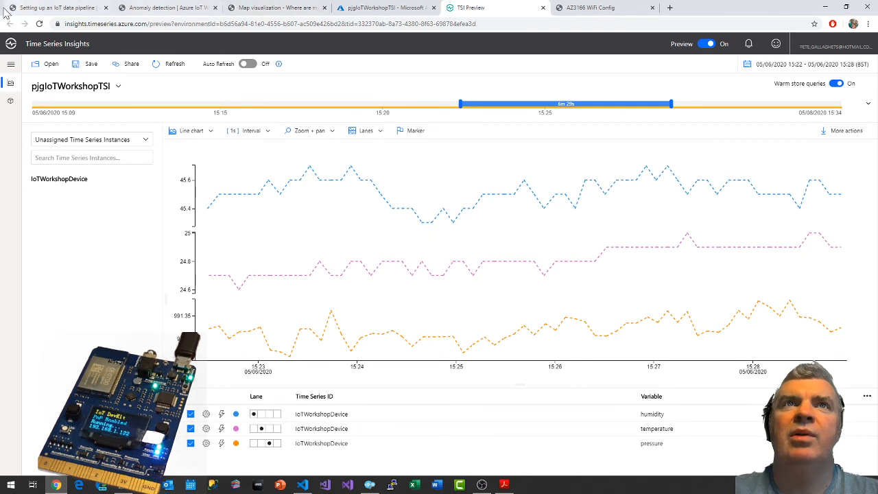
# Check which properties the guide lists and add accelerometer_x, accelerometer_y and accelerometer_z of IoTWorkshopDevice to the chart.
pyautogui.click(45, 7)
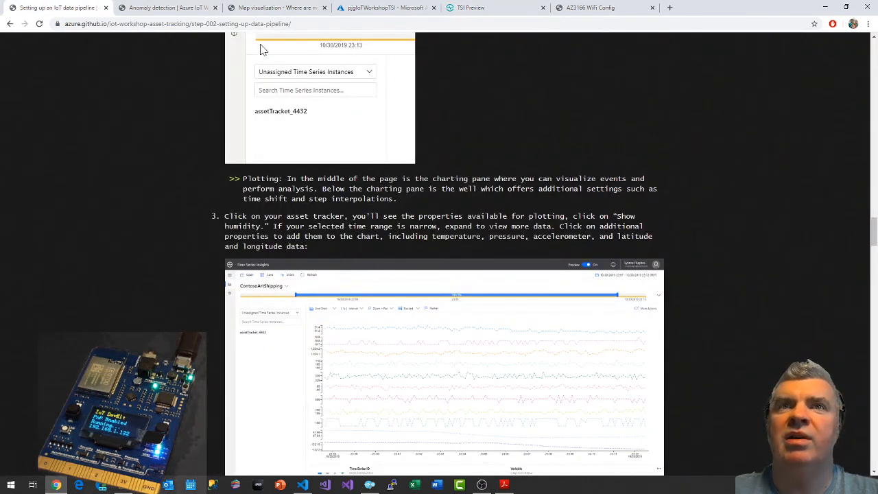
pyautogui.click(500, 8)
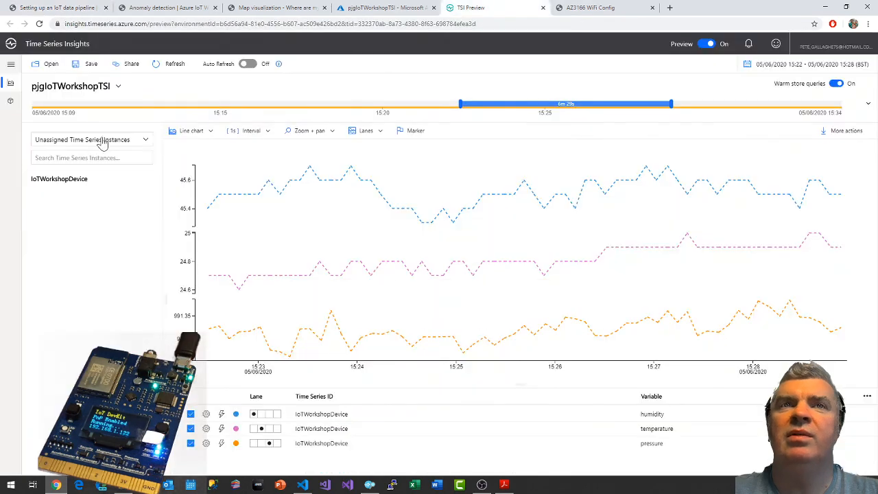
pyautogui.click(63, 182)
pyautogui.scroll(-3, 198, 225)
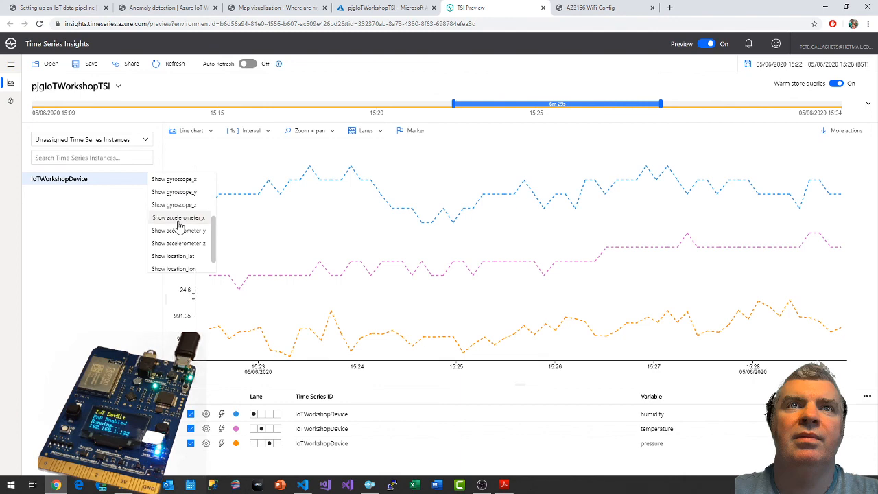
pyautogui.click(178, 220)
pyautogui.click(74, 179)
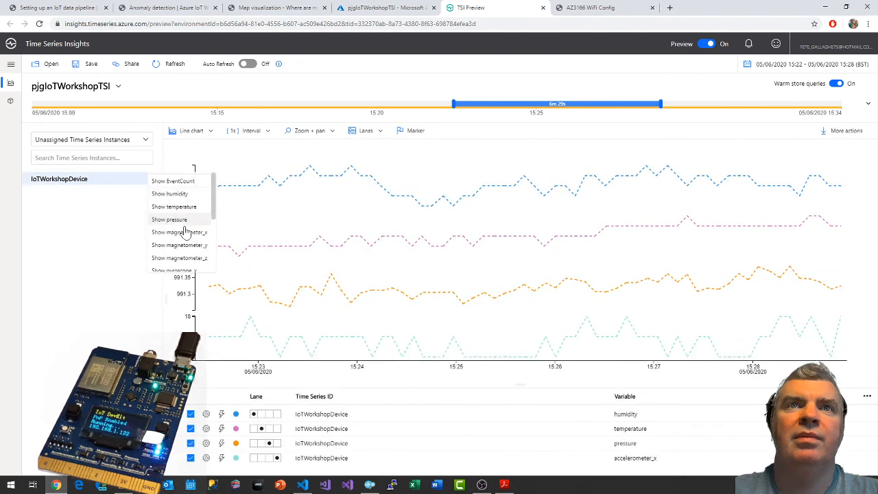
pyautogui.scroll(-3, 183, 234)
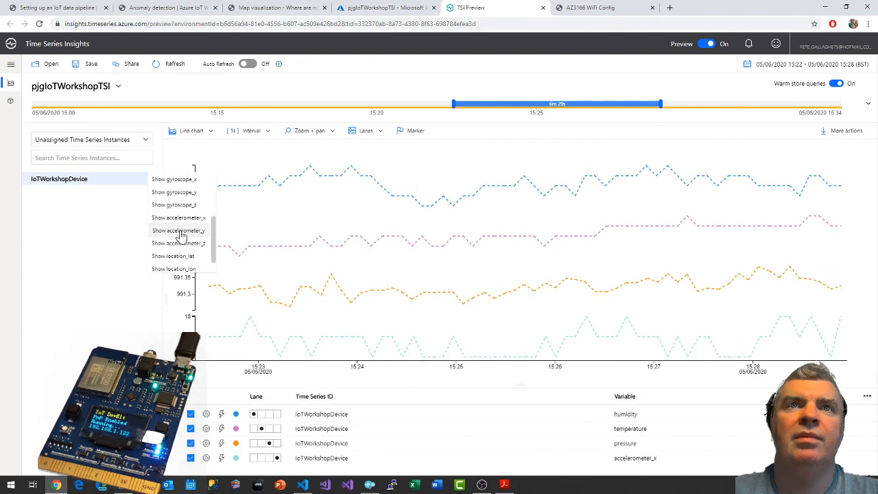
pyautogui.click(180, 230)
pyautogui.click(72, 179)
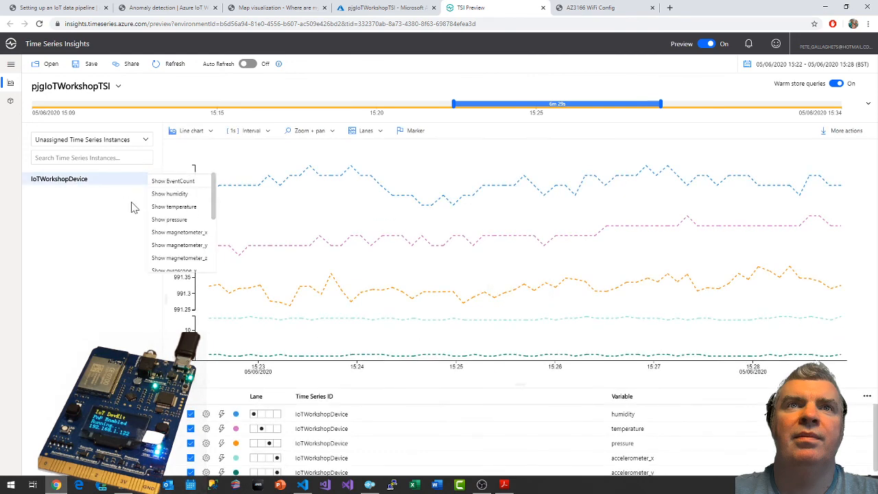
pyautogui.scroll(-3, 184, 246)
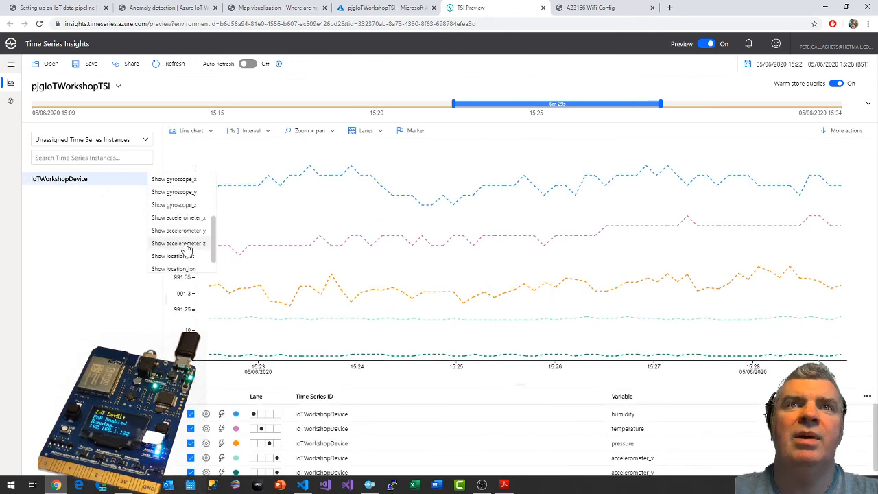
pyautogui.click(185, 244)
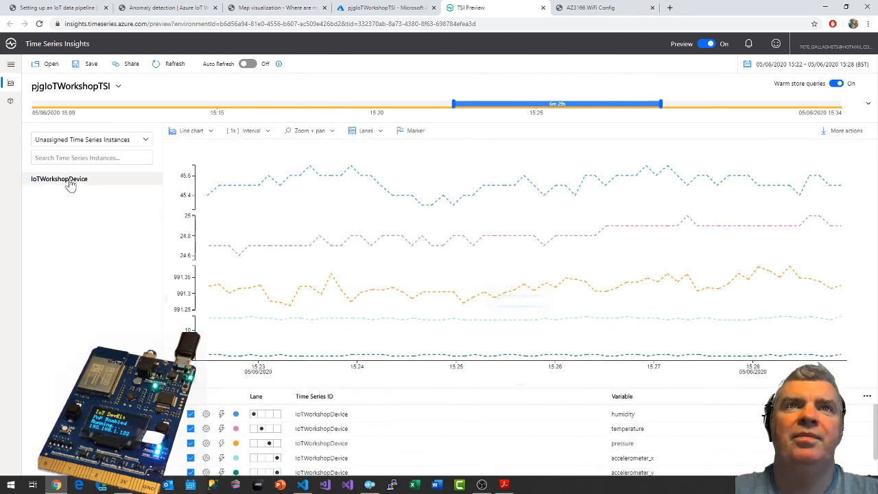
# Add the location_lat and location_lon variables of IoTWorkshopDevice to the chart.
pyautogui.click(100, 177)
pyautogui.scroll(-3, 188, 211)
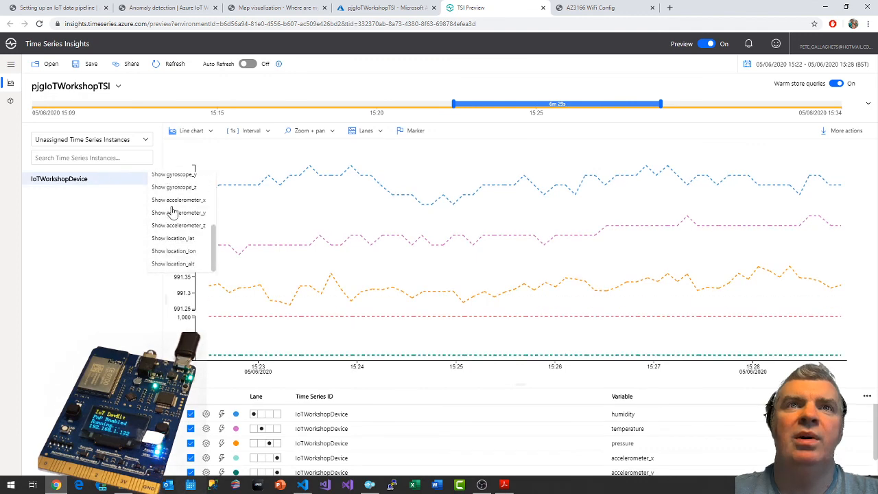
pyautogui.click(184, 240)
pyautogui.click(75, 182)
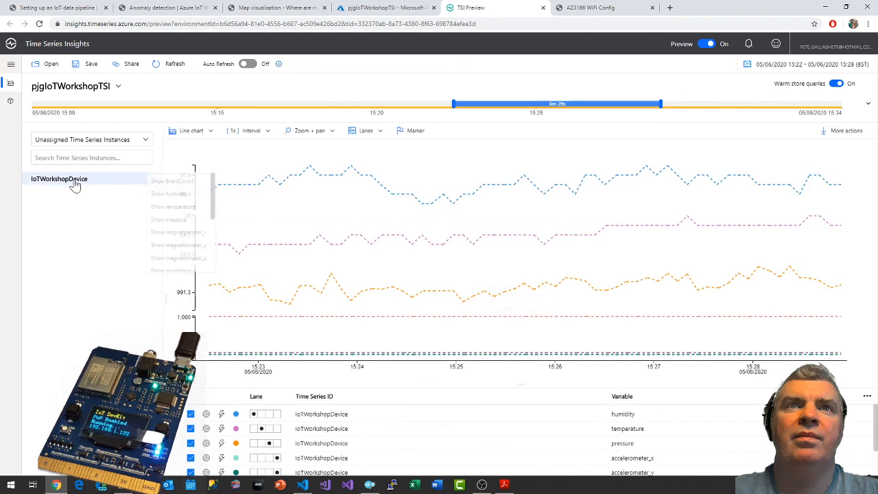
pyautogui.scroll(-3, 175, 232)
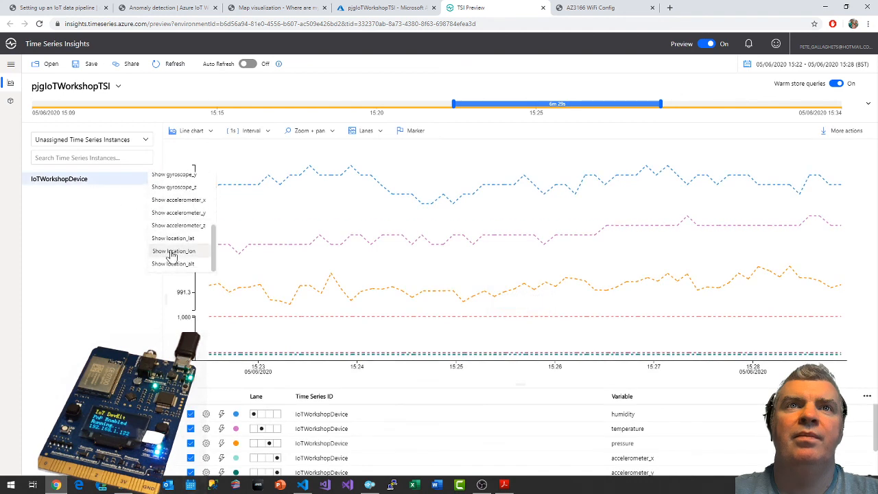
pyautogui.click(171, 253)
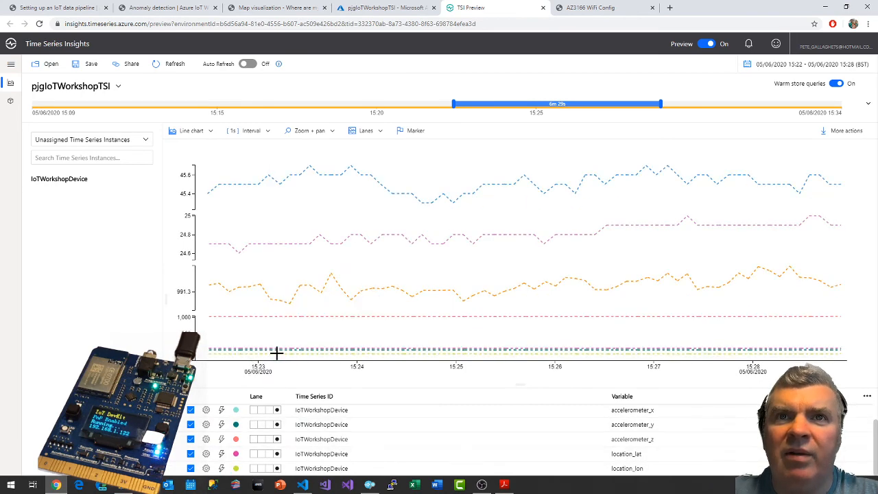
pyautogui.moveTo(321, 351)
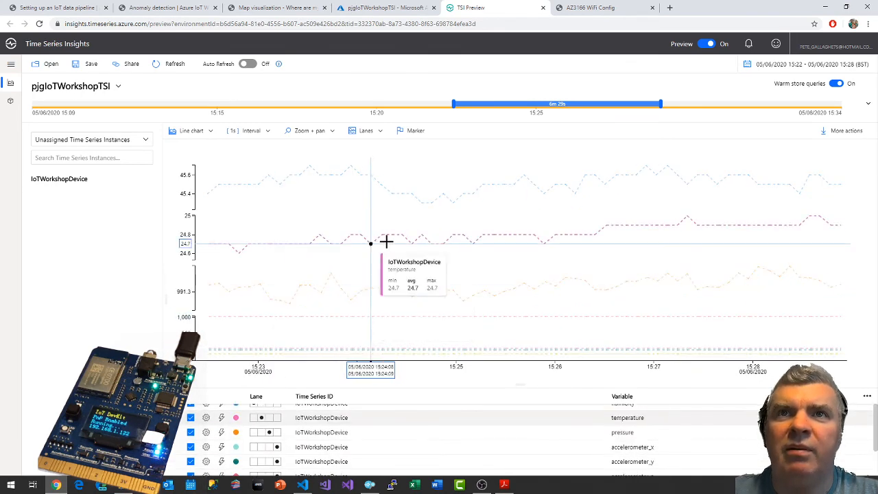
pyautogui.click(414, 130)
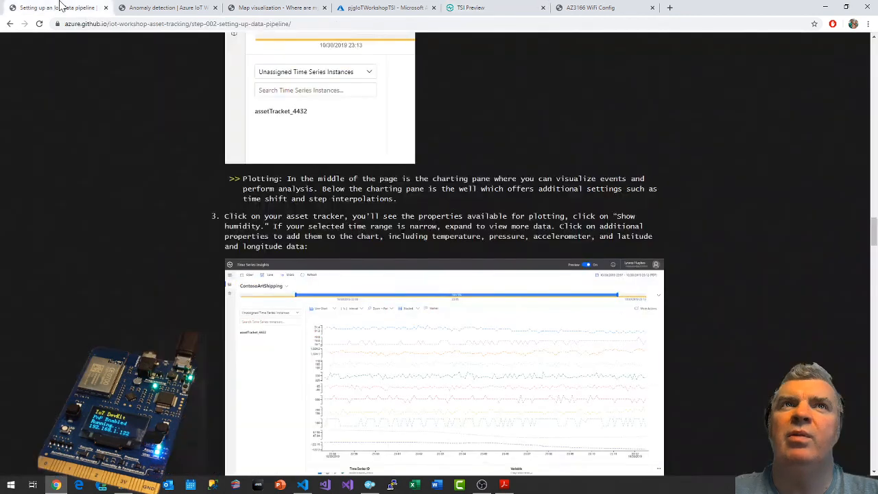
# Consult the guide's time interval section and widen the explorer's time range back to 15:12, spanning 16m 16s.
pyautogui.click(61, 7)
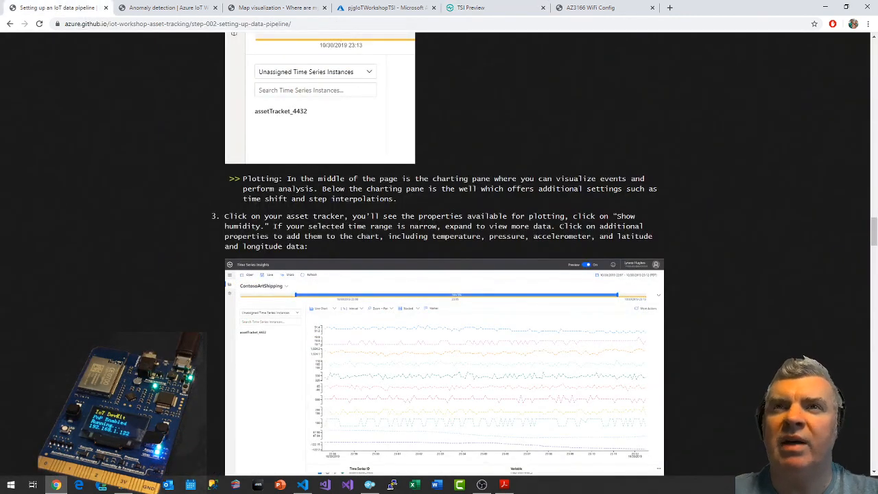
pyautogui.scroll(-3, 439, 254)
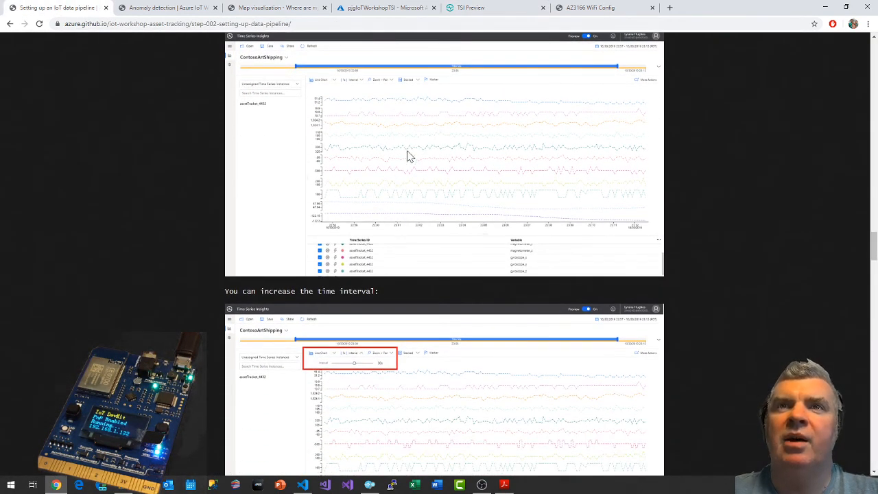
pyautogui.click(492, 8)
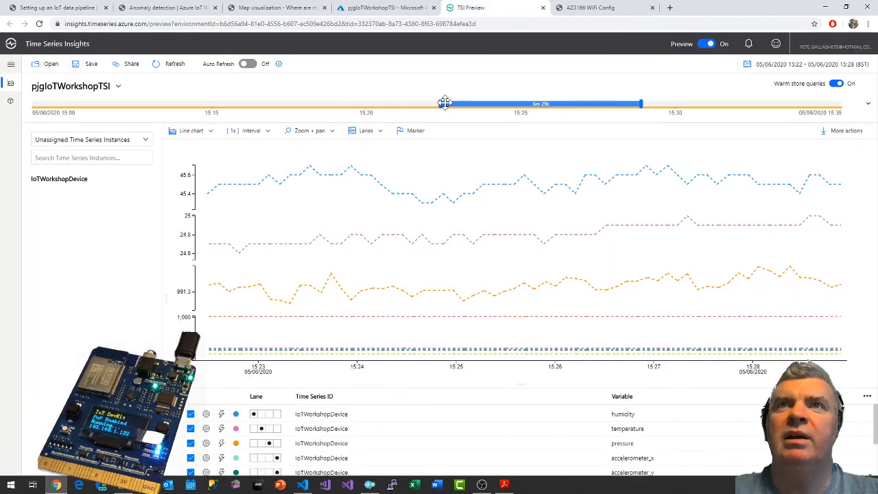
pyautogui.moveTo(440, 105); pyautogui.dragTo(137, 104)
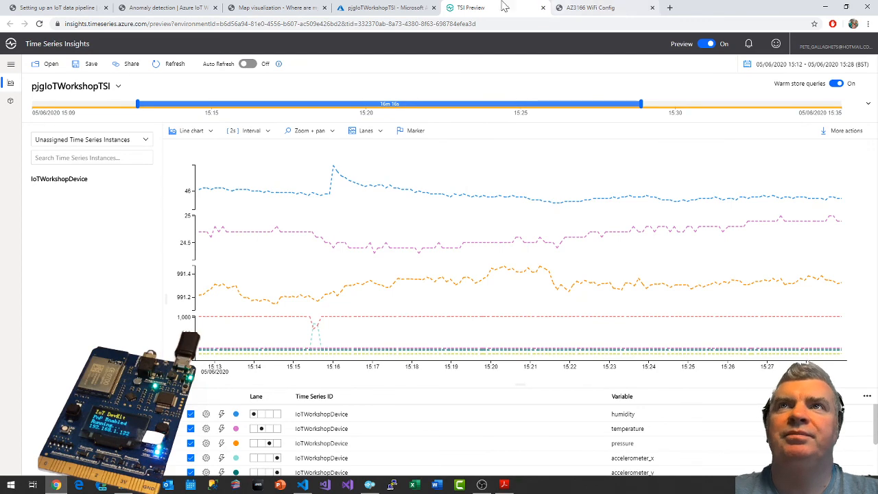
# Set the chart's interval size to 12s, following the guide's instruction to increase the time interval.
pyautogui.click(59, 8)
pyautogui.scroll(-3, 484, 225)
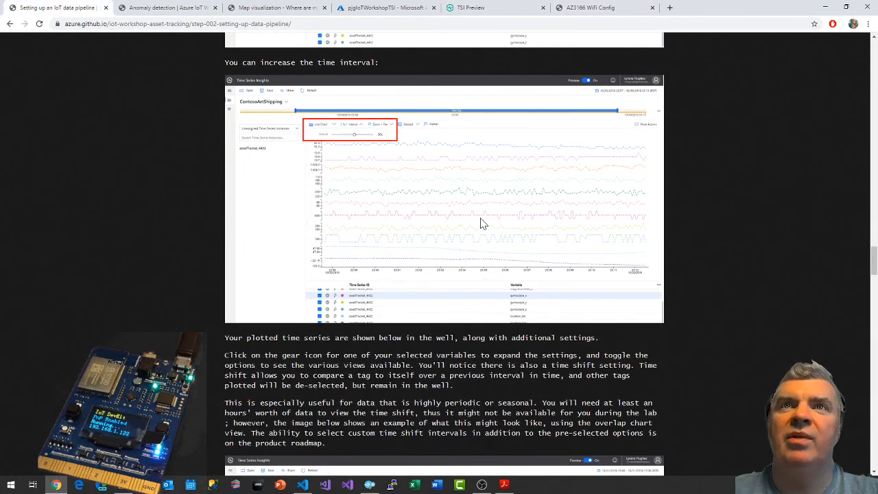
pyautogui.click(489, 9)
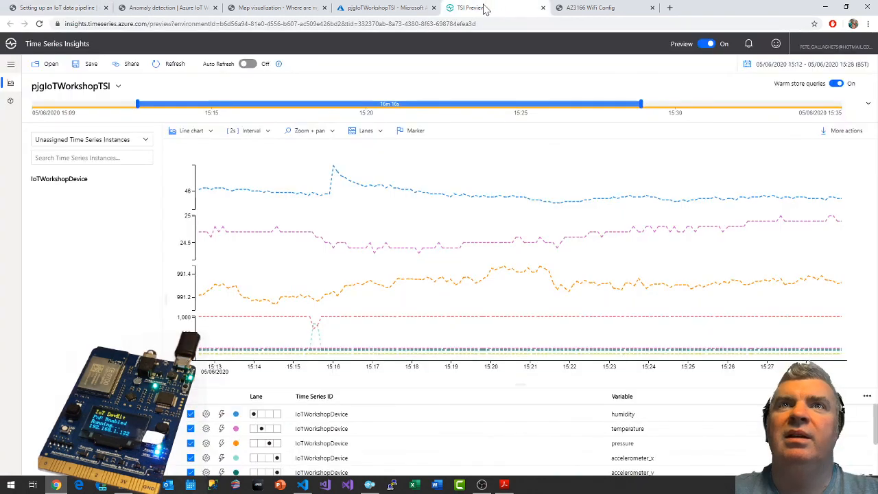
pyautogui.click(241, 132)
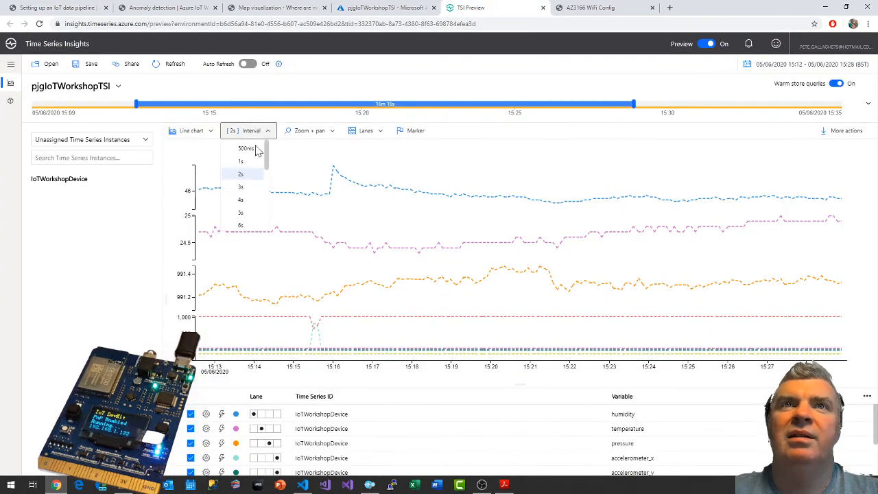
pyautogui.scroll(-2, 249, 192)
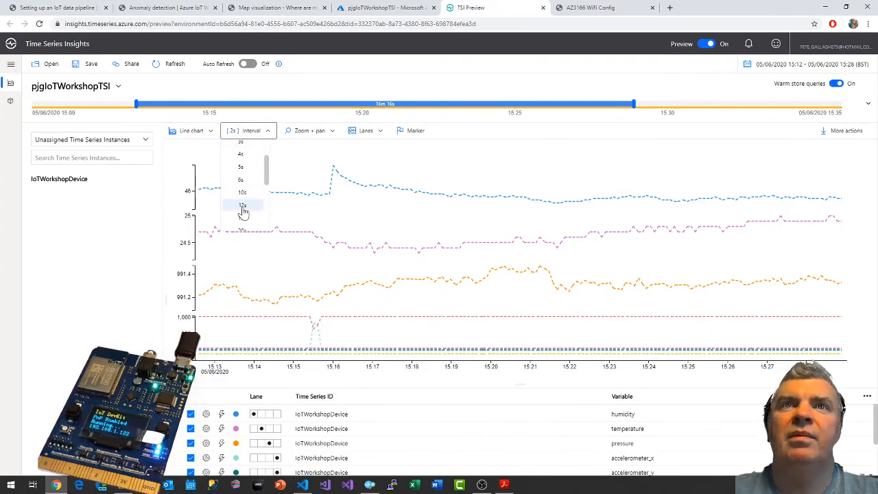
pyautogui.click(243, 207)
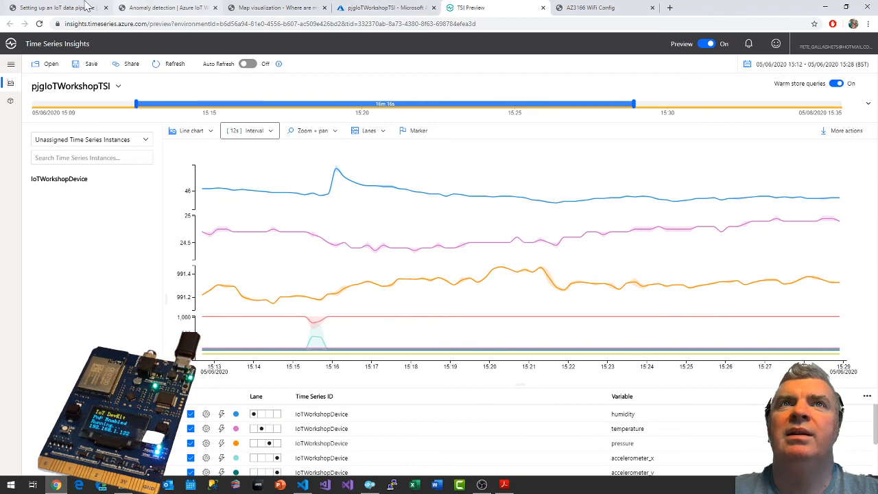
# Read the guide's section on variable settings and time shift, and review the plotted variables in the explorer's well.
pyautogui.click(82, 8)
pyautogui.scroll(-1, 499, 310)
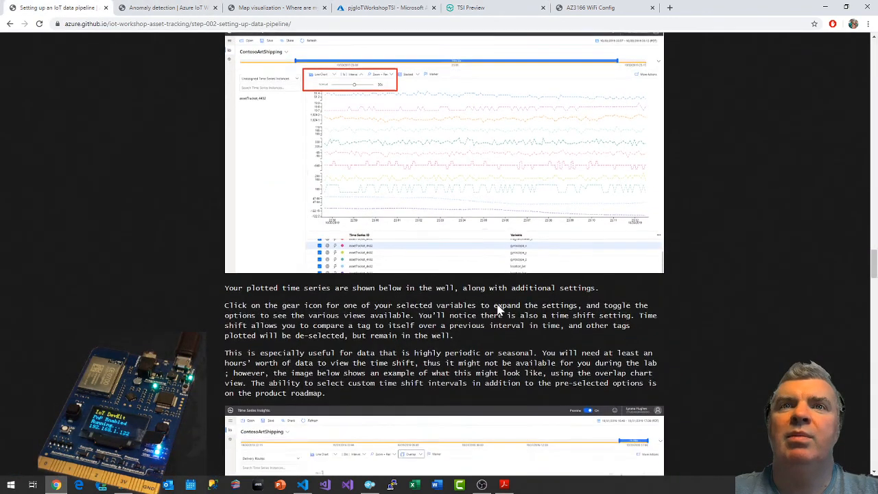
pyautogui.scroll(-1, 499, 310)
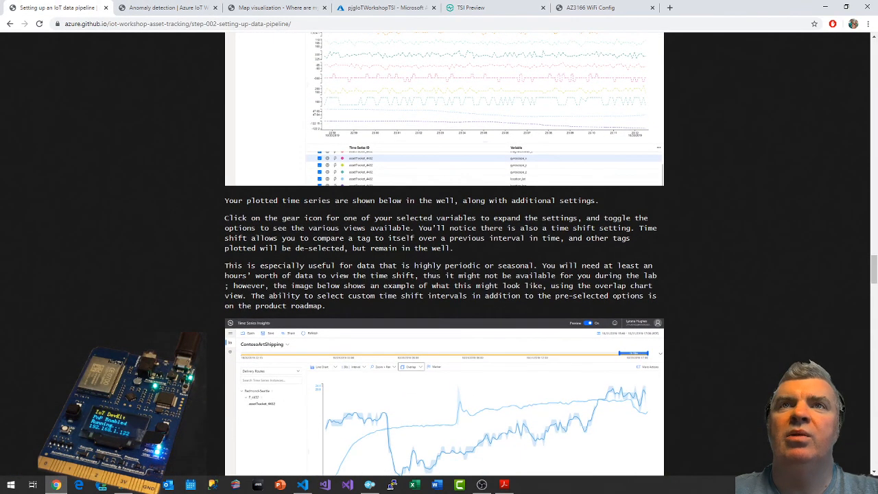
pyautogui.scroll(-1, 555, 215)
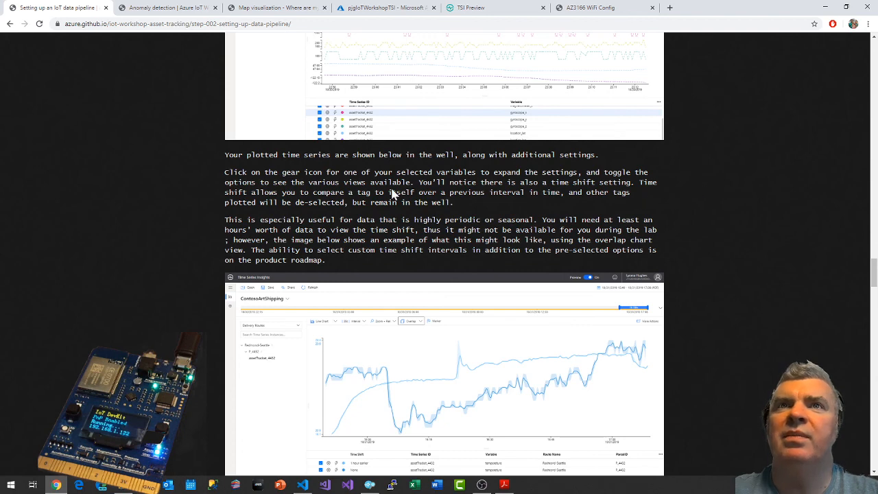
pyautogui.click(480, 7)
pyautogui.scroll(-1, 457, 417)
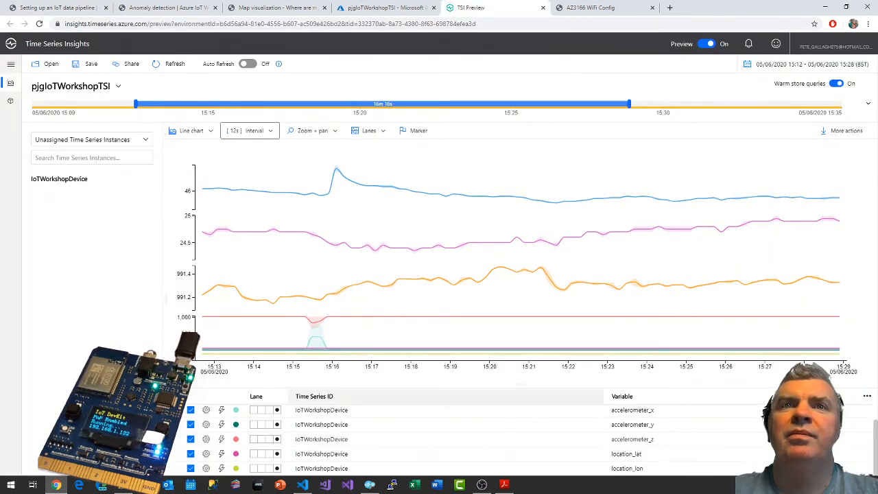
pyautogui.scroll(1, 343, 425)
pyautogui.scroll(1, 343, 425)
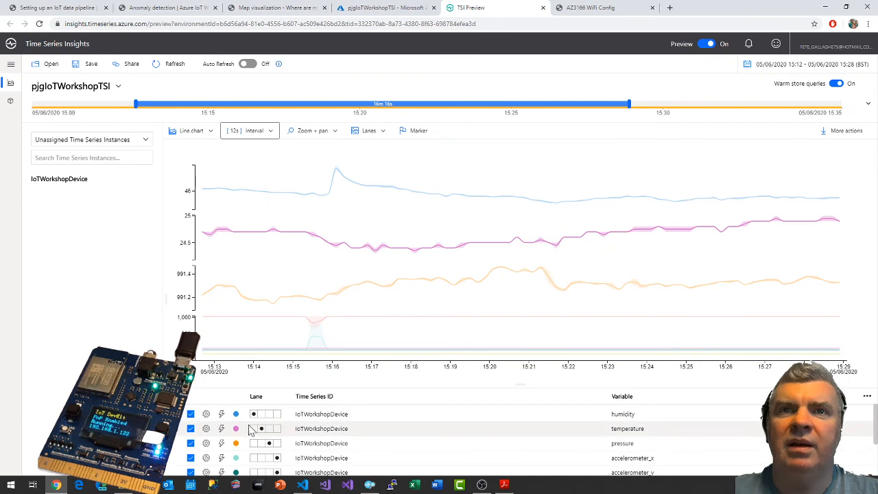
# Consult the guide's time shift section and set the humidity series' time shift to 30 minutes earlier.
pyautogui.click(206, 414)
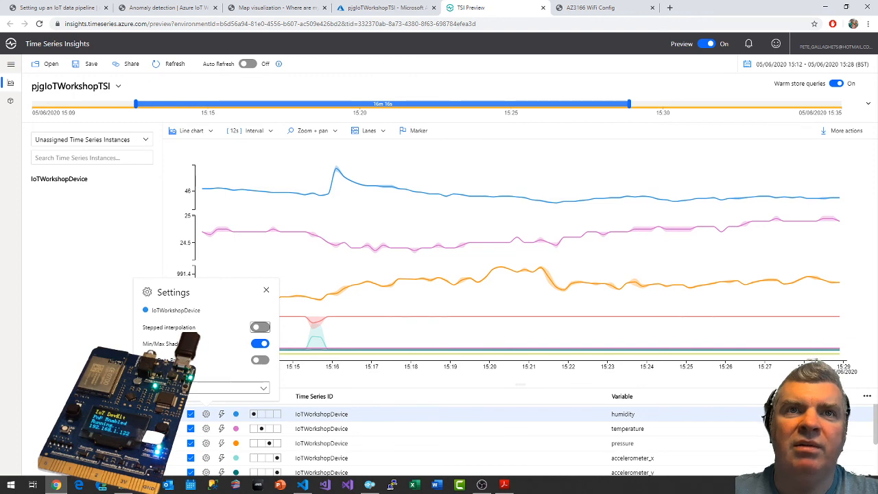
pyautogui.click(94, 6)
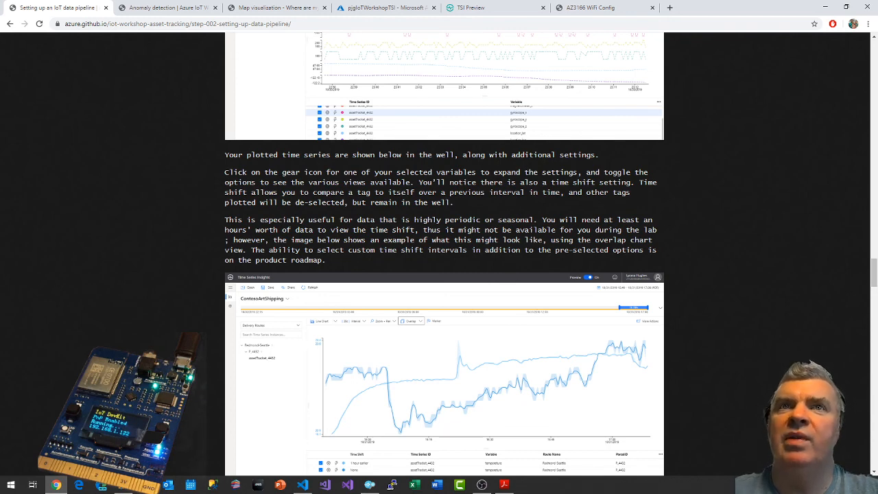
pyautogui.scroll(-1, 444, 254)
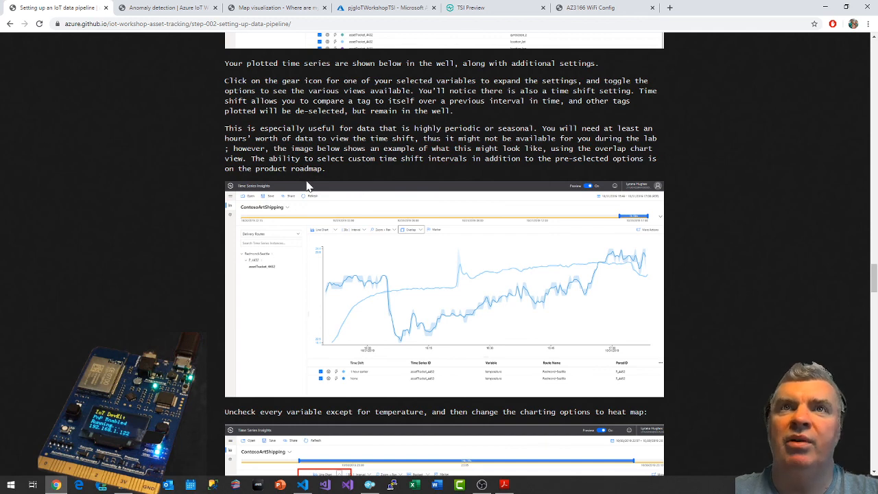
pyautogui.scroll(-1, 308, 186)
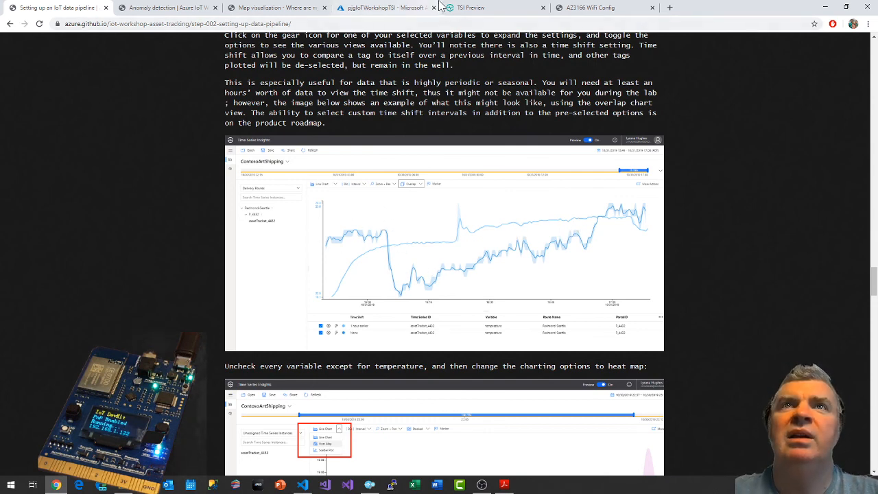
pyautogui.click(454, 8)
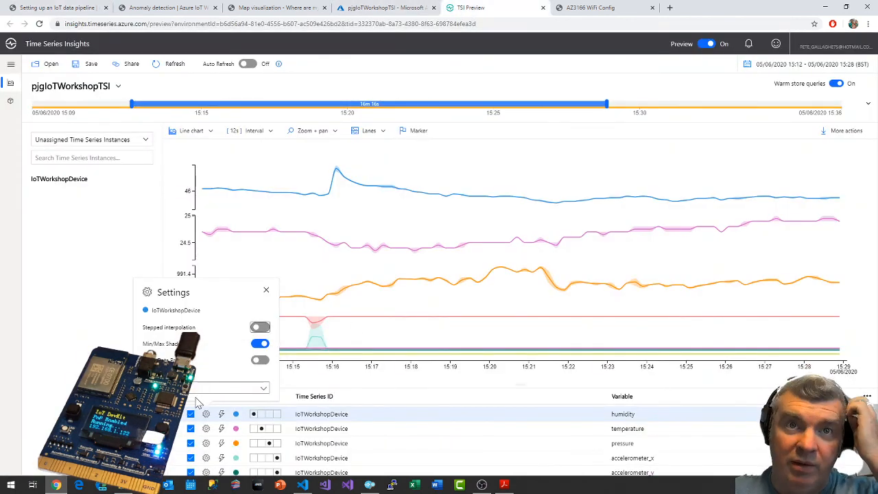
pyautogui.click(195, 389)
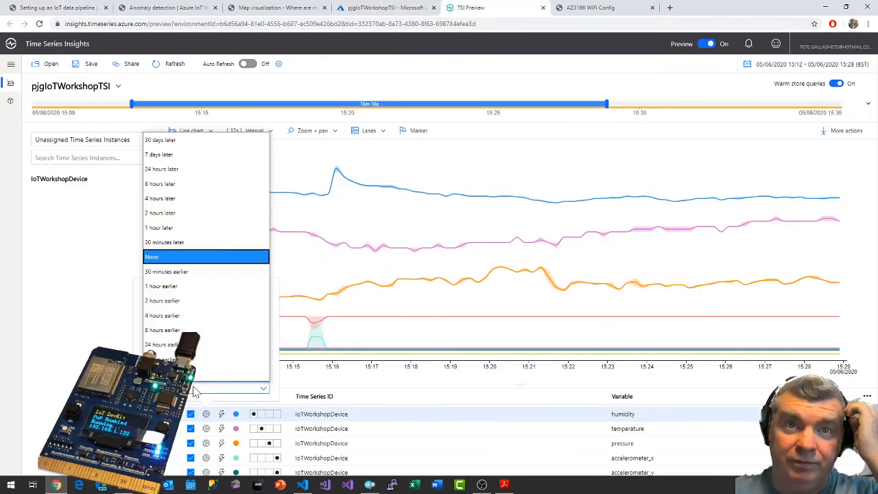
pyautogui.click(180, 274)
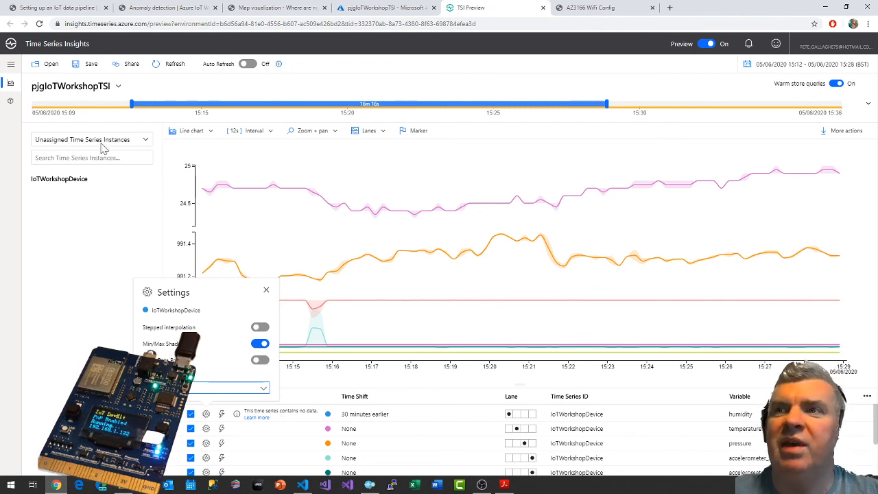
# Review the humidity series' settings and its advanced Explorations options for time shift, then close them without applying anything.
pyautogui.click(205, 413)
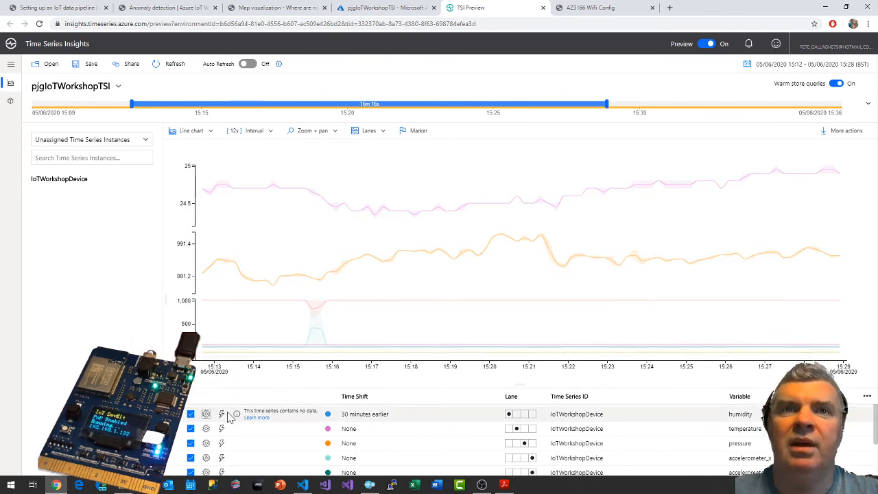
pyautogui.click(205, 414)
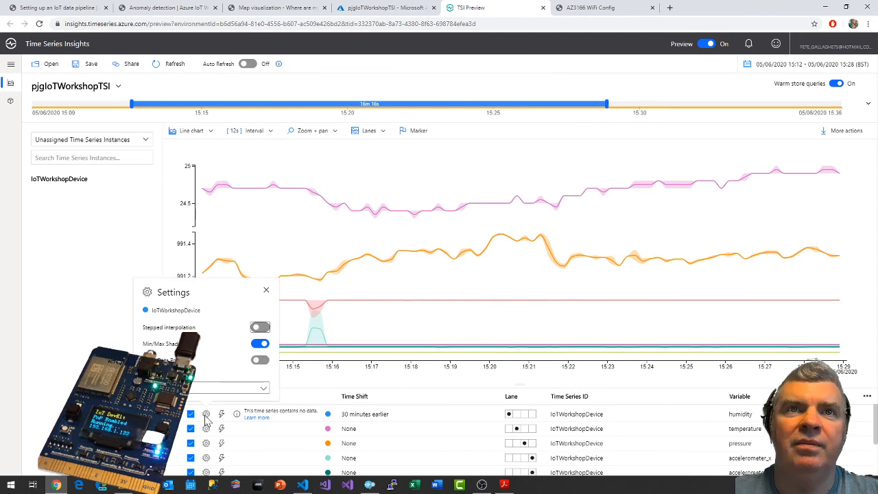
pyautogui.rightClick(205, 417)
pyautogui.click(302, 419)
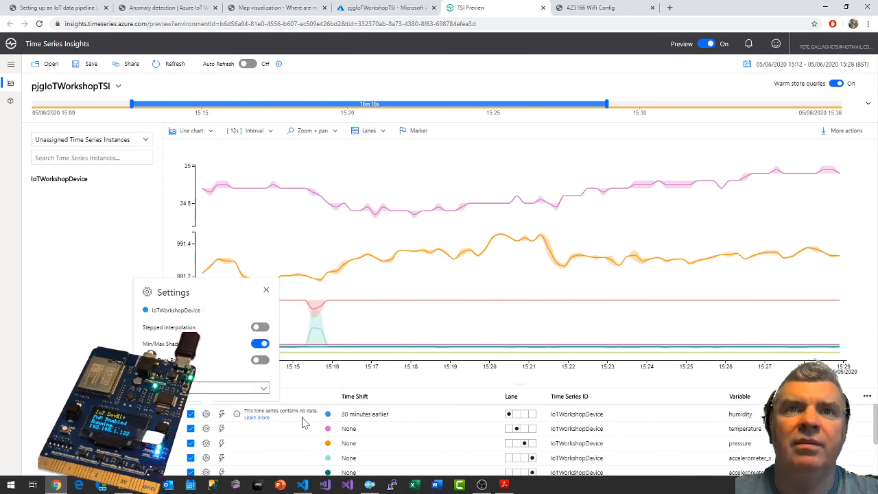
pyautogui.click(302, 419)
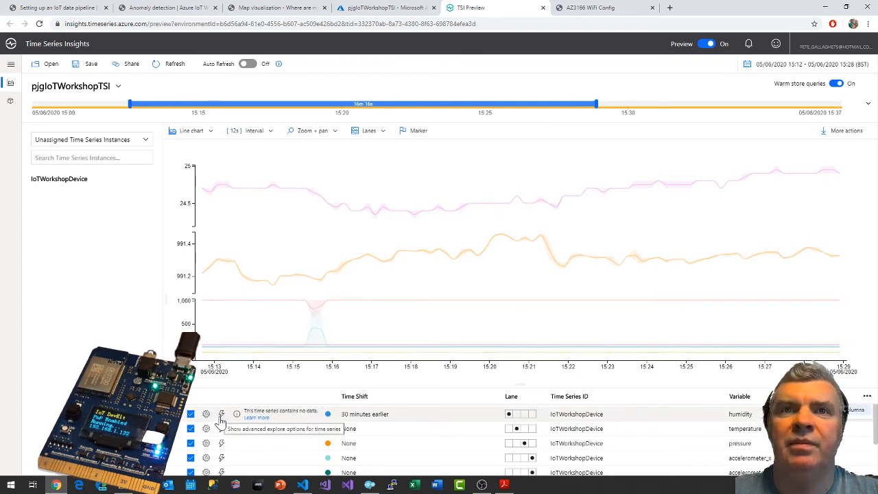
pyautogui.click(221, 415)
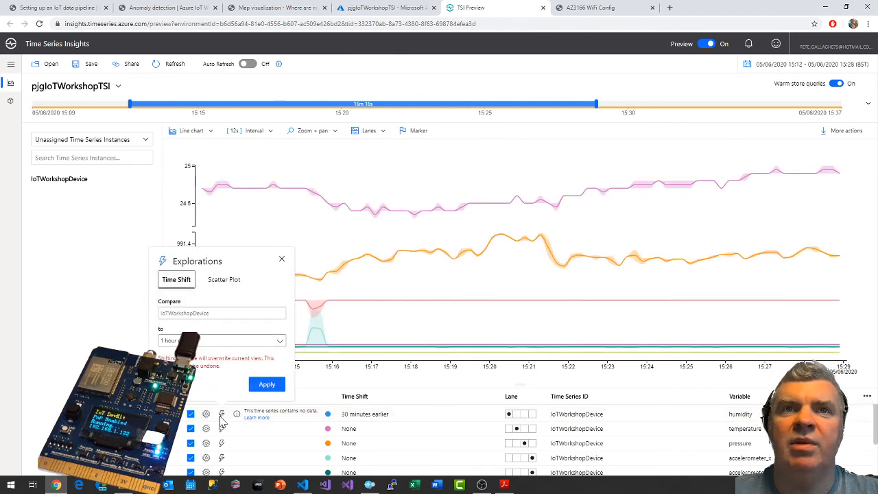
pyautogui.click(283, 262)
pyautogui.scroll(-1, 269, 424)
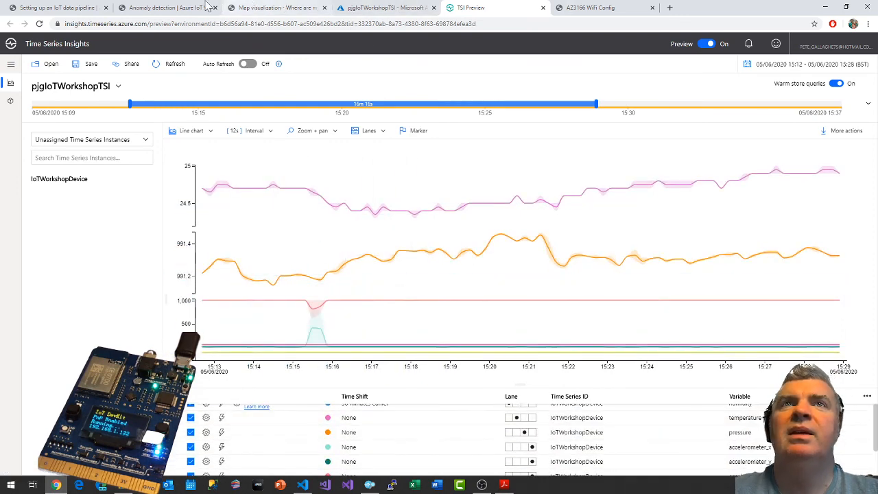
# Check the guide's heat map instruction and remove the time-shifted humidity series from the chart.
pyautogui.click(51, 7)
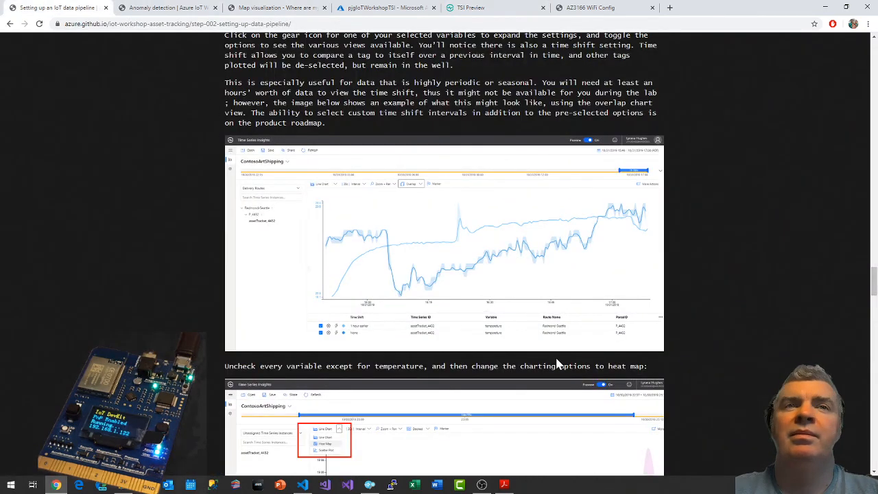
pyautogui.scroll(-3, 516, 343)
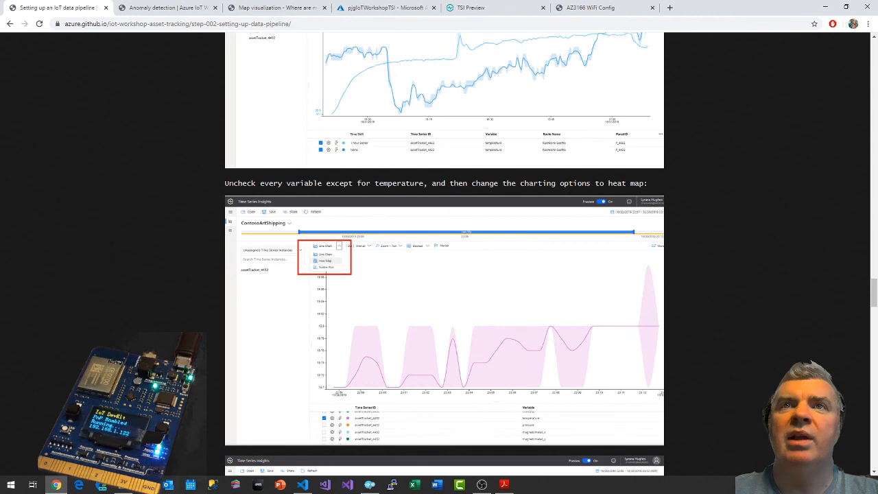
pyautogui.click(500, 8)
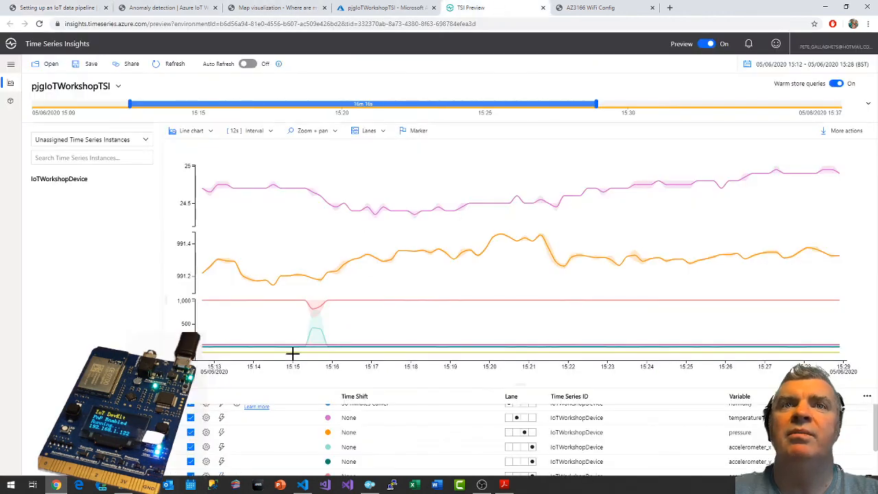
pyautogui.scroll(1, 297, 438)
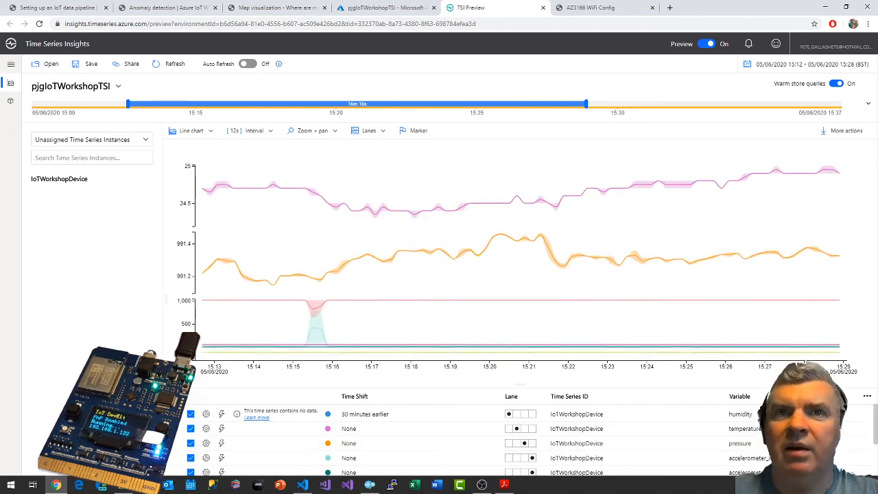
pyautogui.click(190, 413)
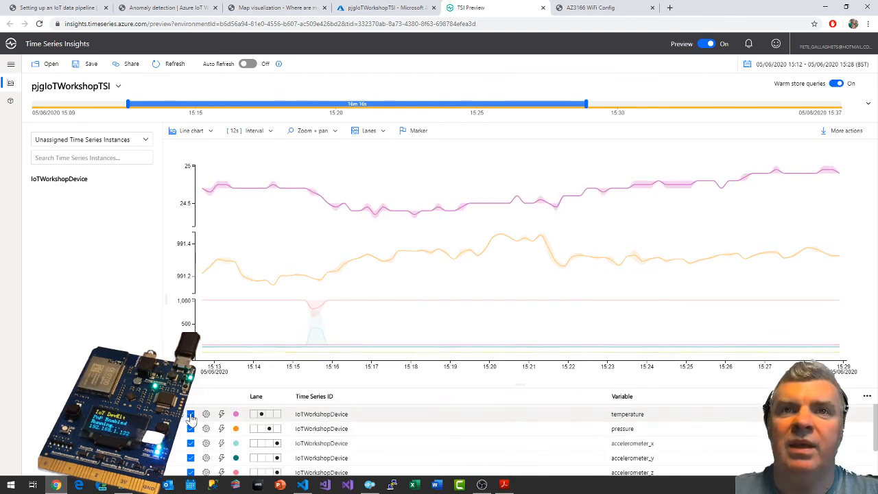
# Add the humidity variable of IoTWorkshopDevice back to the chart and look through the plotted series in the well.
pyautogui.scroll(-1, 191, 433)
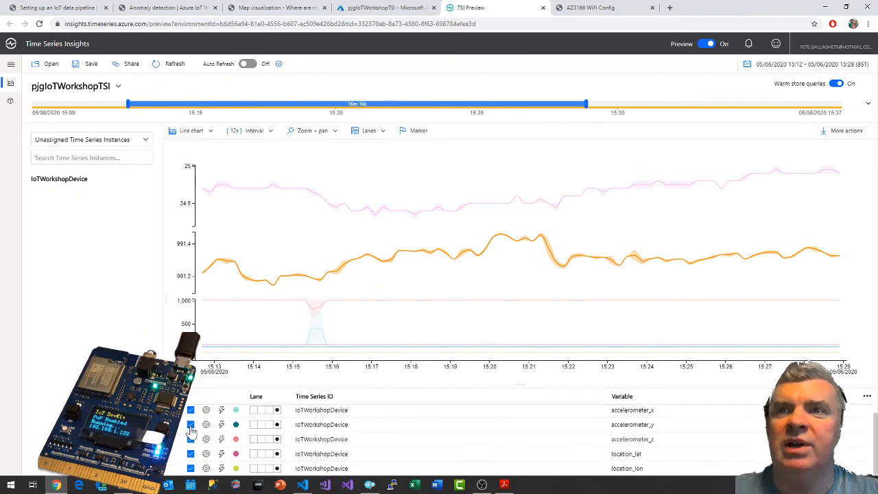
pyautogui.scroll(1, 190, 432)
pyautogui.scroll(-1, 239, 432)
pyautogui.scroll(1, 240, 433)
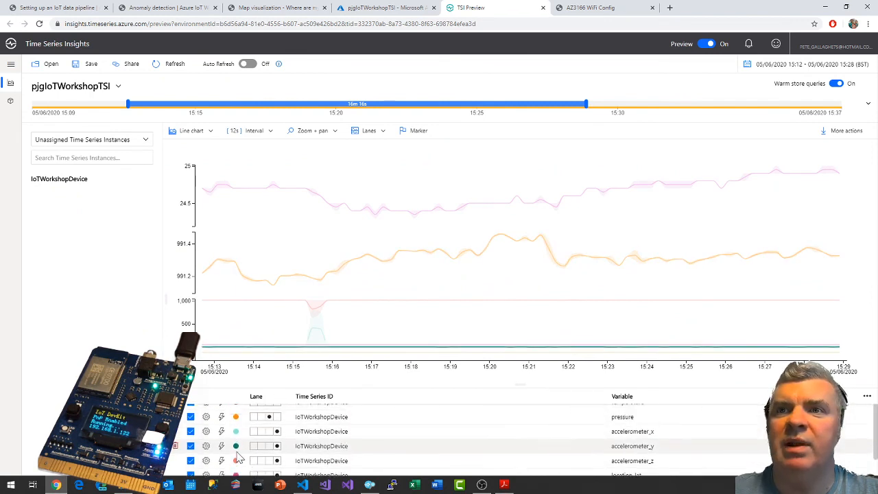
pyautogui.click(79, 181)
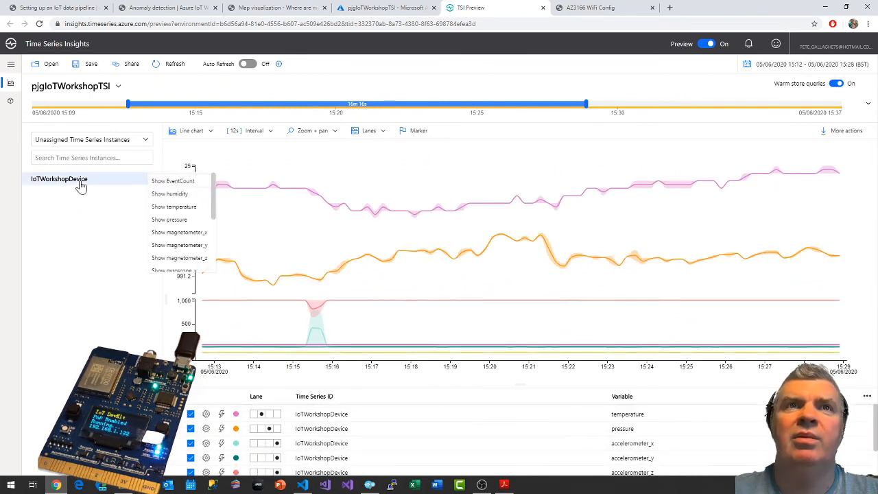
pyautogui.click(170, 194)
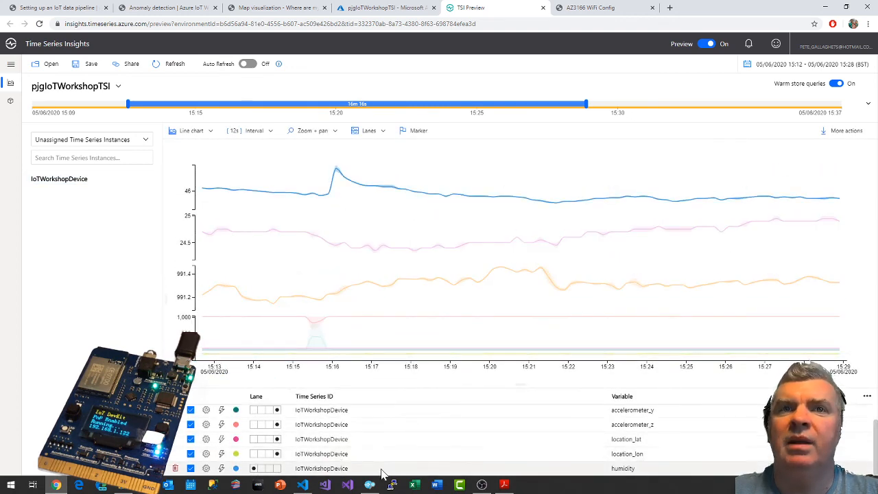
pyautogui.moveTo(382, 464); pyautogui.dragTo(378, 441)
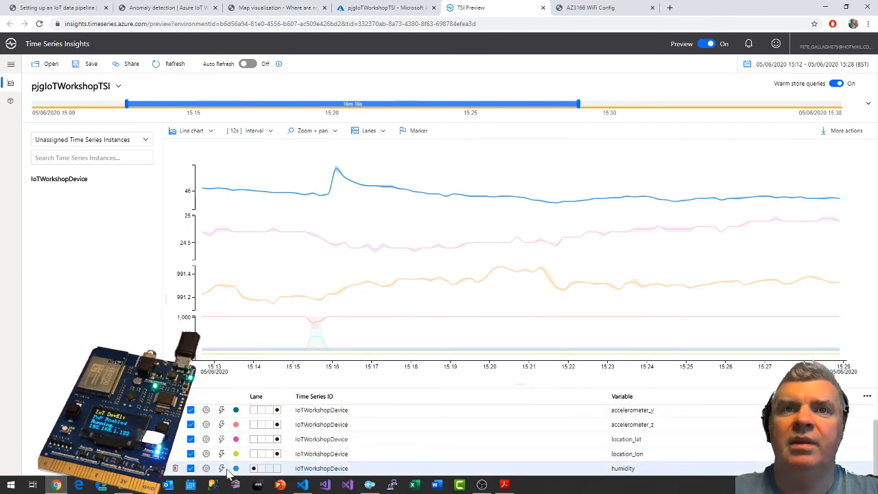
pyautogui.scroll(3, 230, 469)
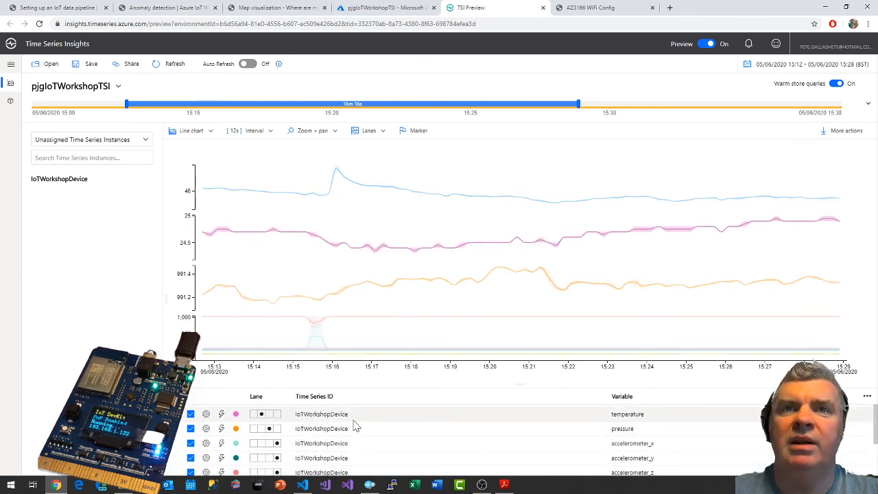
pyautogui.scroll(-1, 182, 430)
# Following the guide, hide the pressure, accelerometer, location and humidity series so that only temperature is plotted.
pyautogui.click(86, 7)
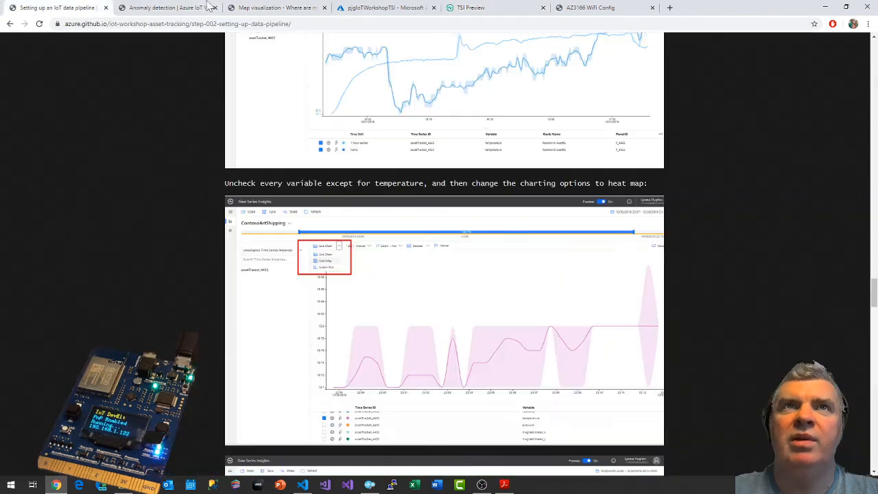
pyautogui.click(494, 7)
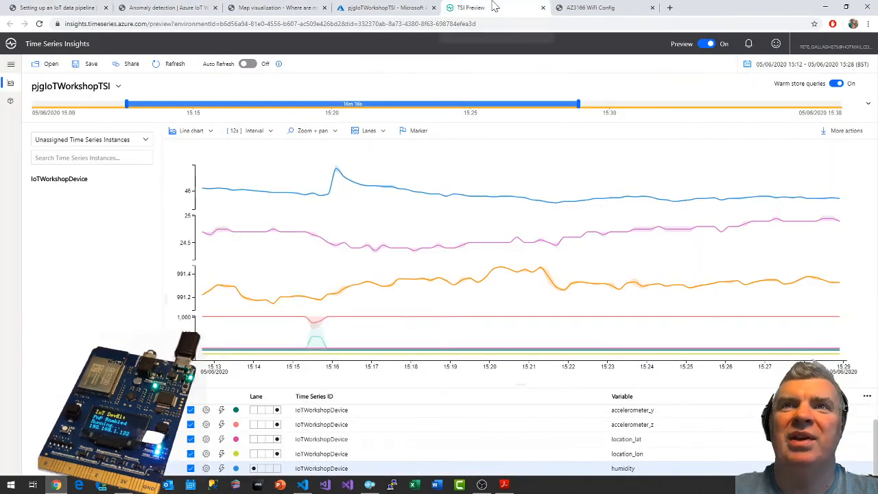
pyautogui.scroll(2, 274, 456)
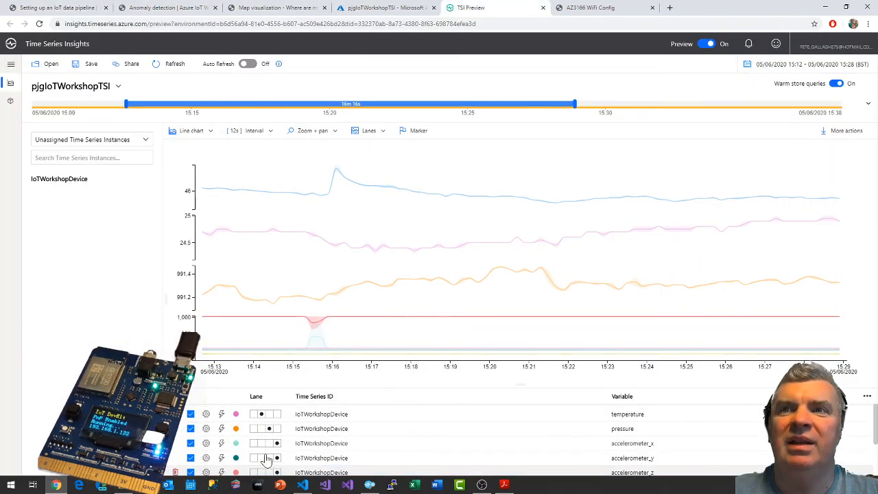
pyautogui.click(191, 428)
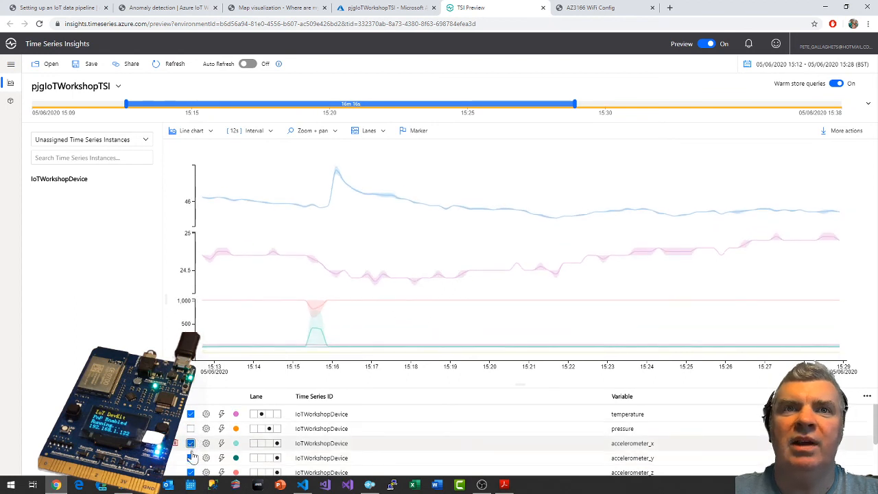
pyautogui.click(191, 443)
pyautogui.click(190, 457)
pyautogui.click(190, 472)
pyautogui.scroll(-2, 206, 446)
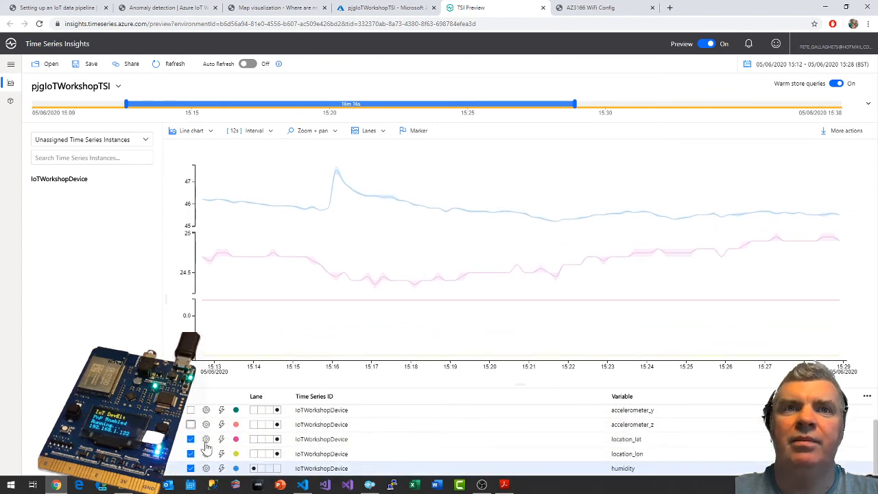
pyautogui.click(191, 454)
pyautogui.click(191, 453)
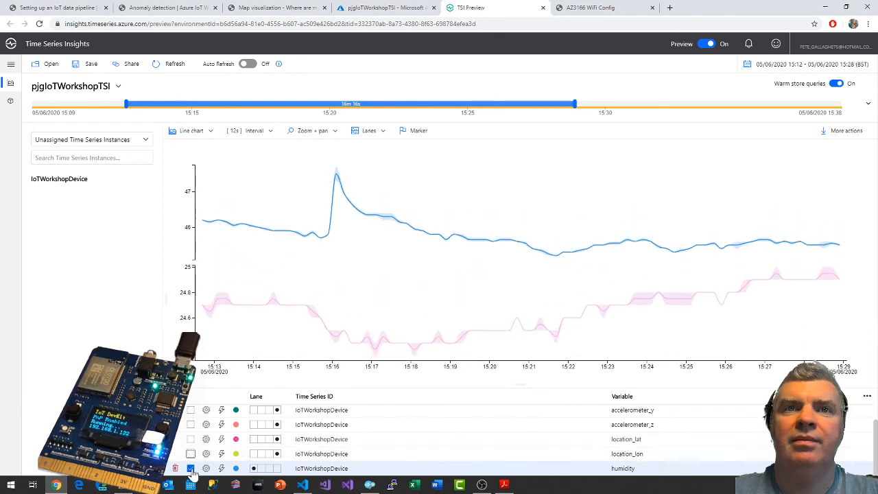
pyautogui.click(191, 467)
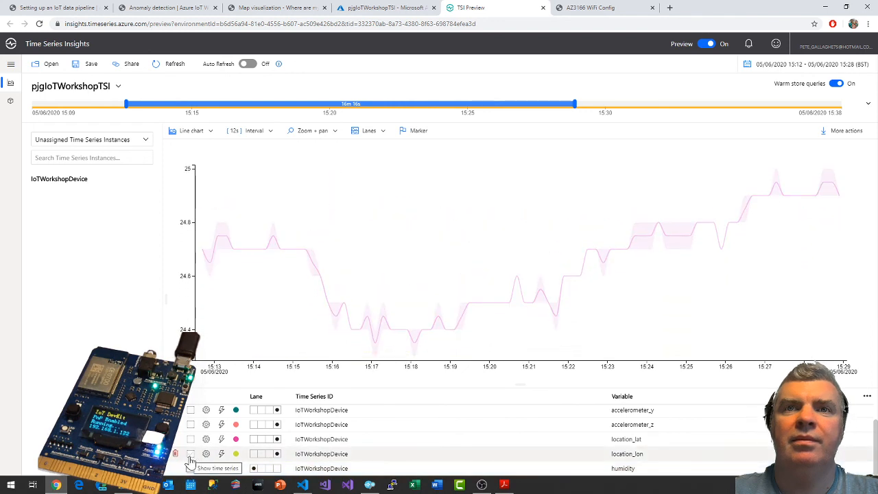
pyautogui.scroll(2, 205, 432)
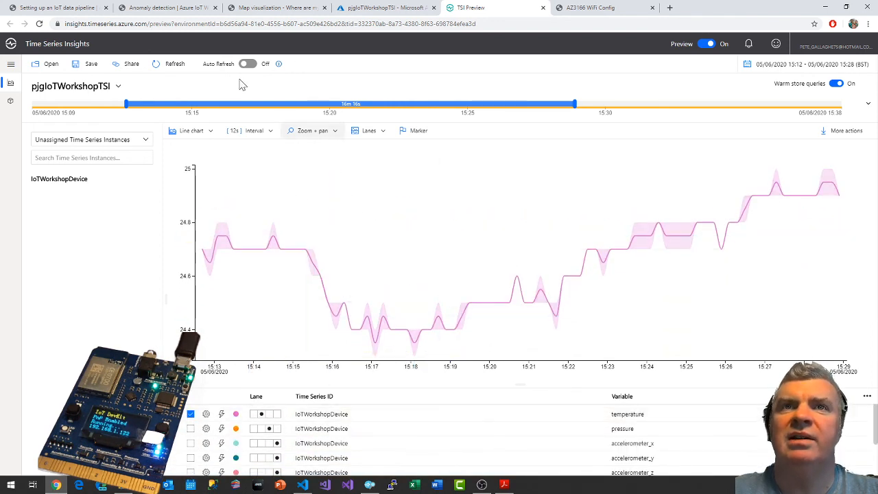
# Check the guide's chart type instruction and display the temperature series as a heatmap in Time Series Insights.
pyautogui.click(82, 8)
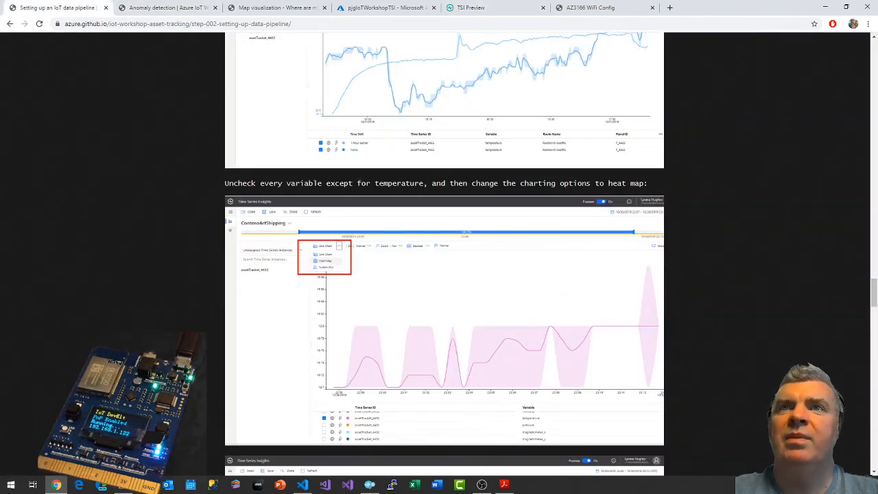
pyautogui.click(502, 8)
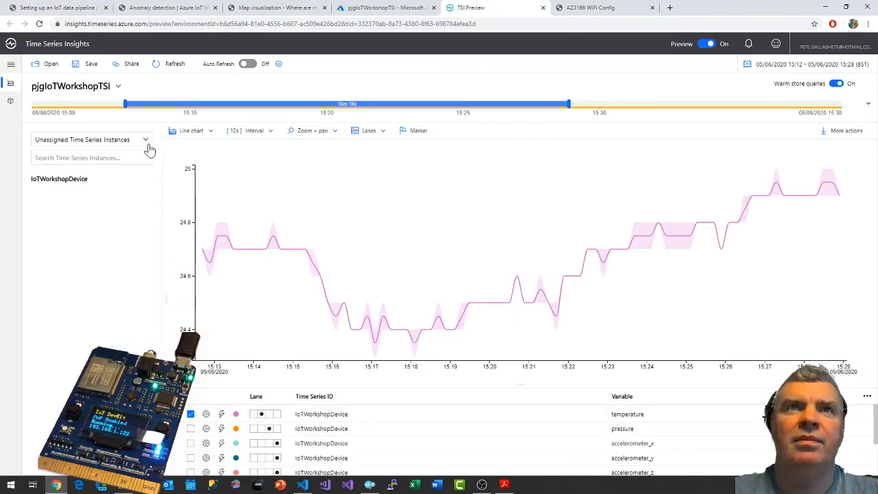
pyautogui.click(208, 134)
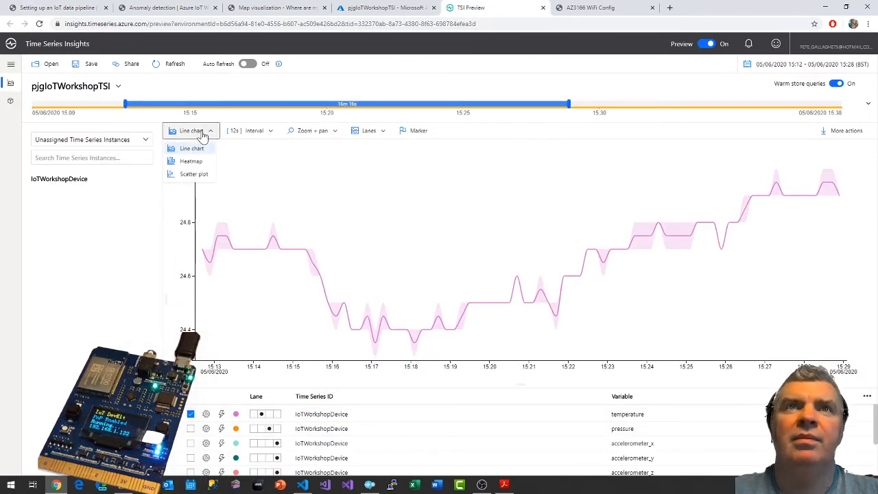
pyautogui.click(197, 164)
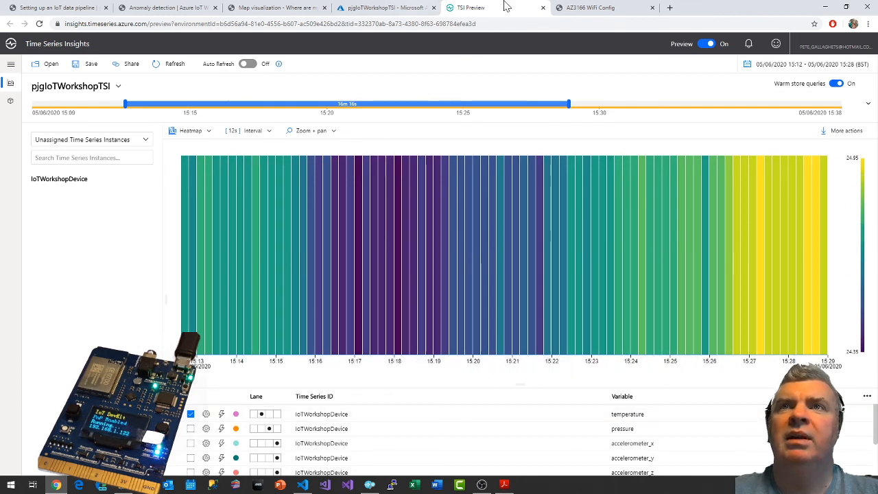
# Examine the guide's example heatmap, glance over the Anomaly detection and Map visualization pages, and return to the temperature heatmap.
pyautogui.click(93, 7)
pyautogui.scroll(-5, 545, 344)
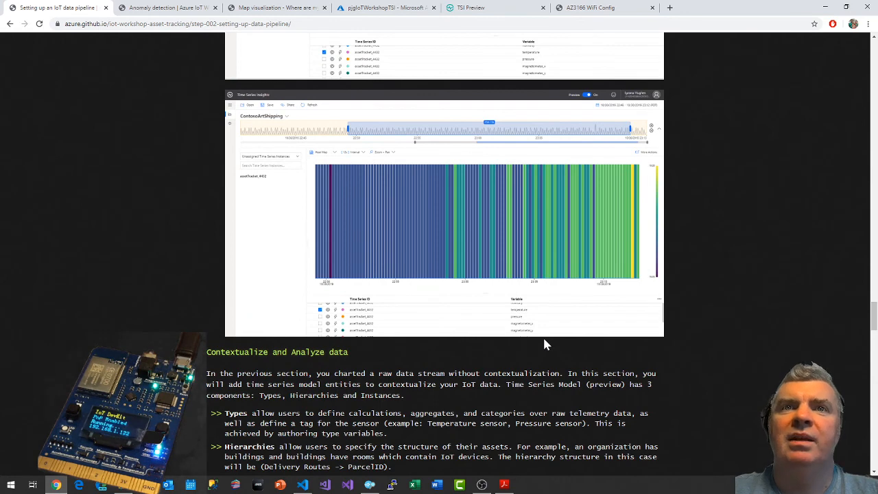
pyautogui.scroll(4, 545, 345)
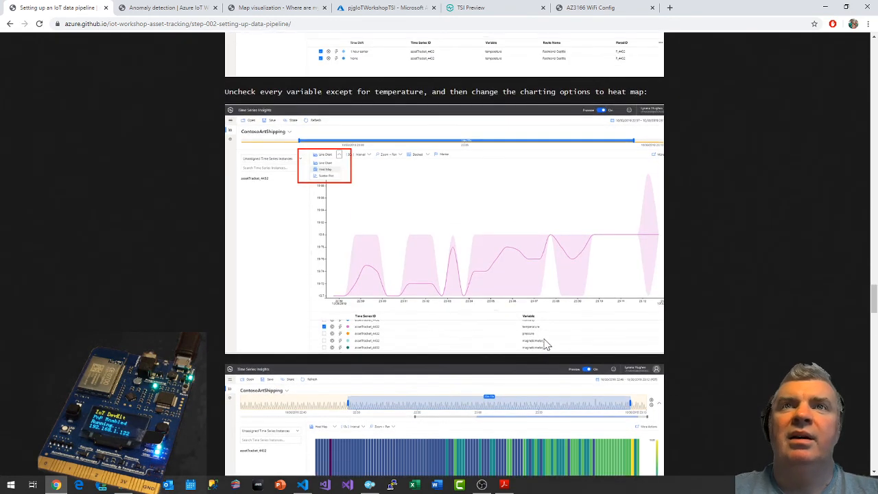
pyautogui.scroll(-4, 545, 344)
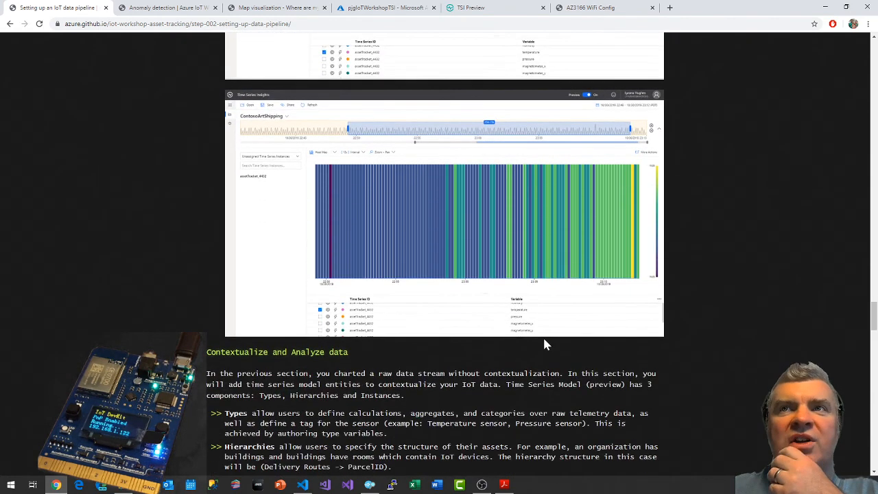
pyautogui.click(168, 8)
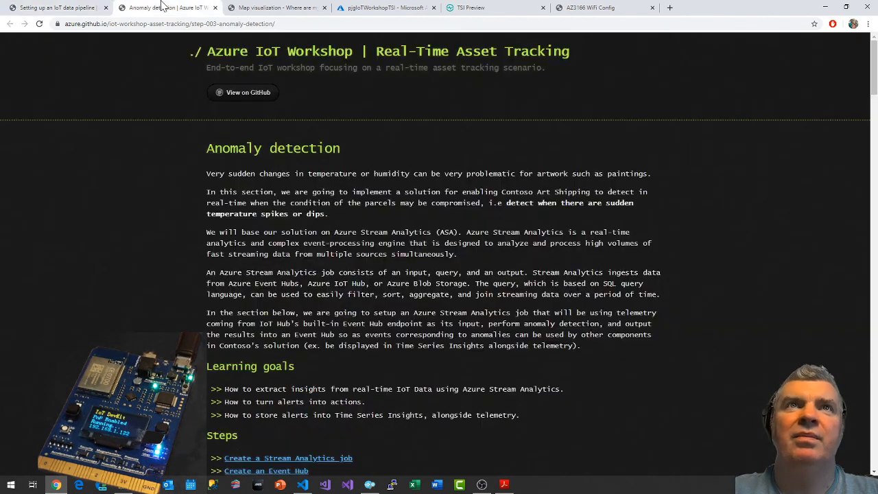
pyautogui.click(289, 7)
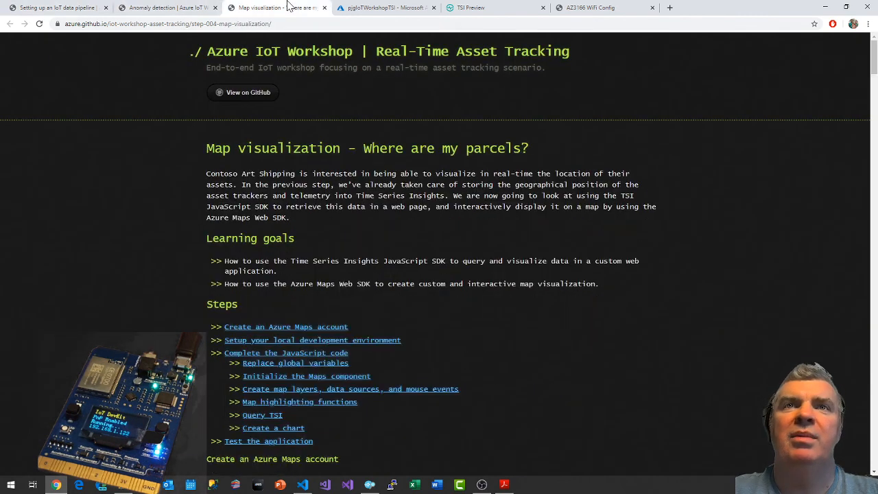
pyautogui.click(480, 7)
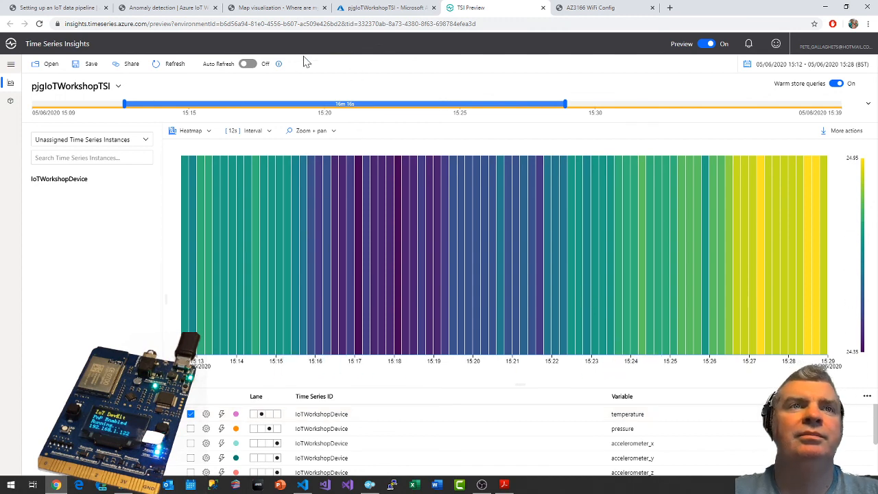
# Read the guide's section on contextualizing data with types, hierarchies and instances, and open the Time Series Model of pjgIoTWorkshopTSI.
pyautogui.click(49, 6)
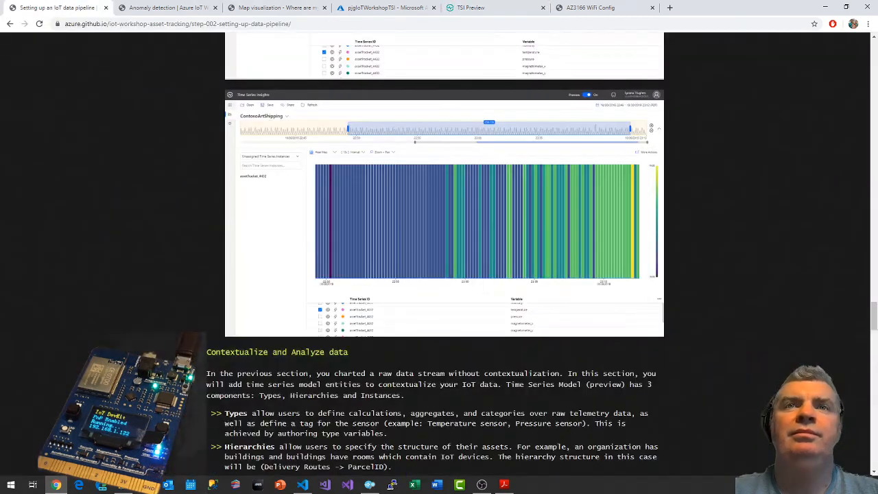
pyautogui.scroll(-3, 315, 334)
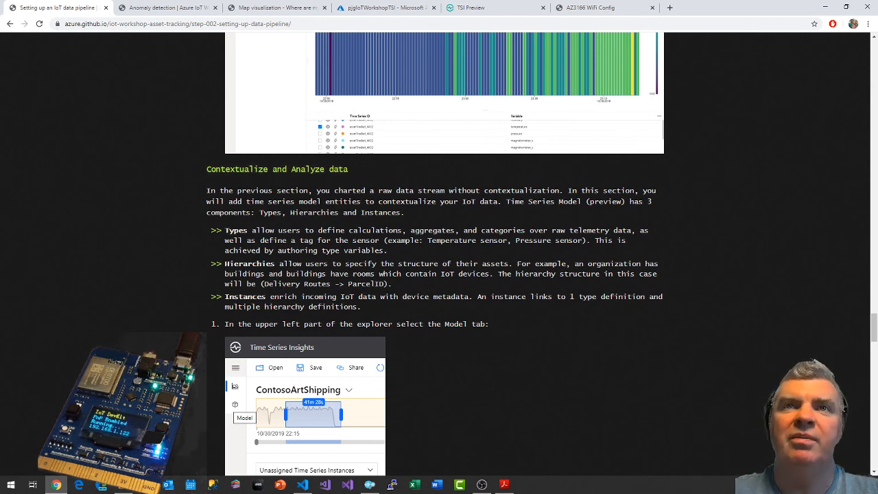
pyautogui.scroll(-1, 434, 278)
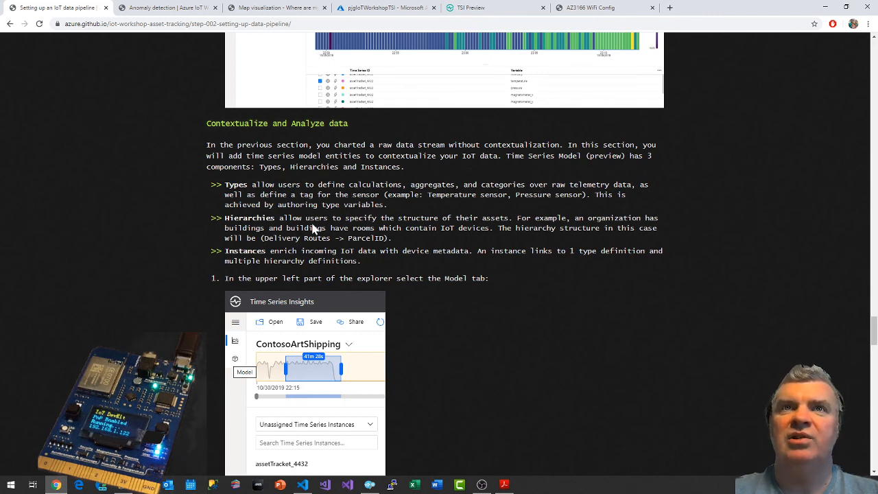
pyautogui.scroll(-1, 439, 274)
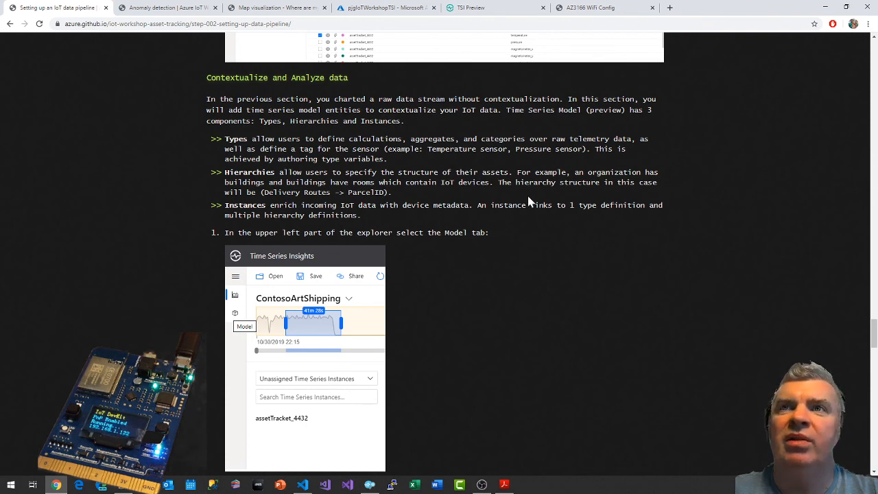
pyautogui.scroll(-1, 395, 214)
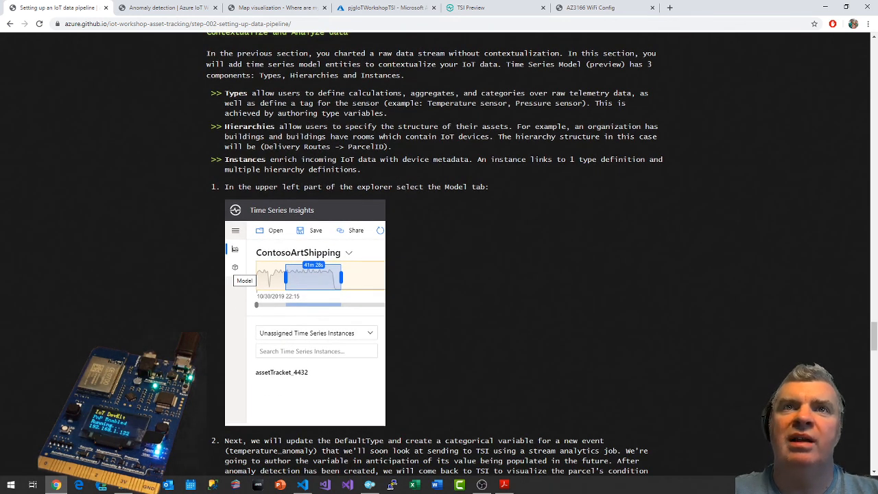
pyautogui.click(518, 10)
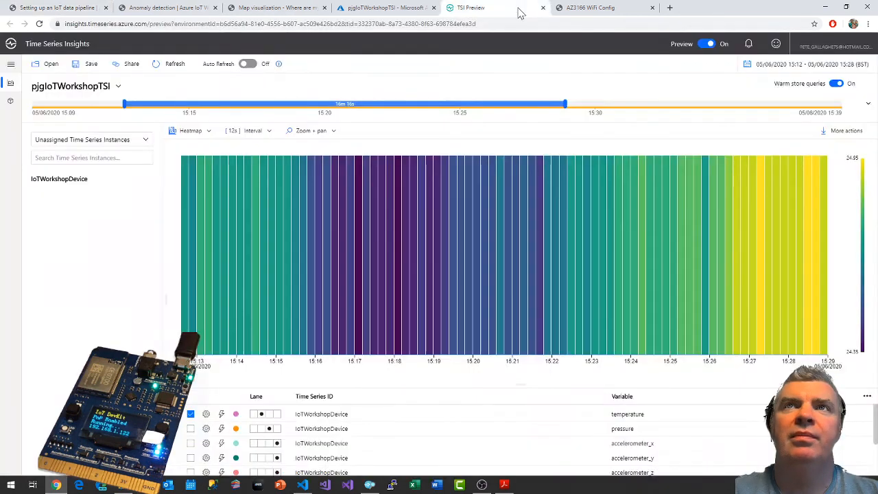
pyautogui.click(10, 104)
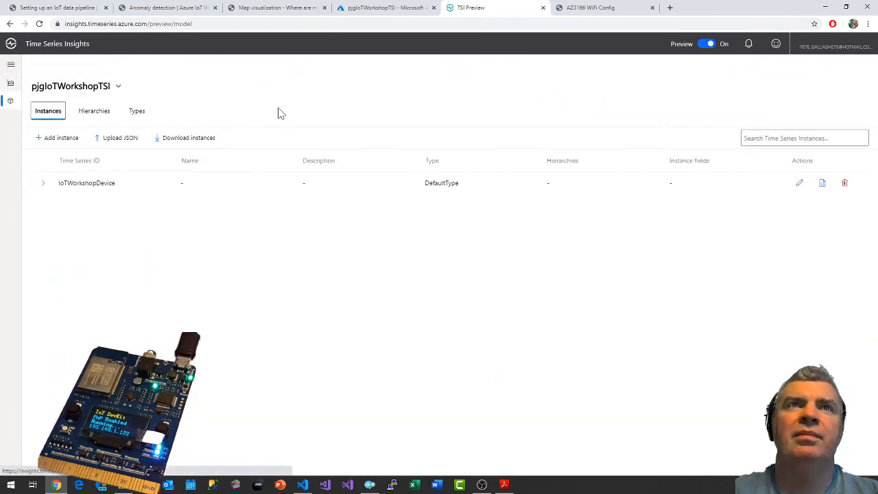
# Read the guide's instructions for updating DefaultType and creating a categorical variable for temperature_anomaly.
pyautogui.click(55, 8)
pyautogui.scroll(-2, 509, 274)
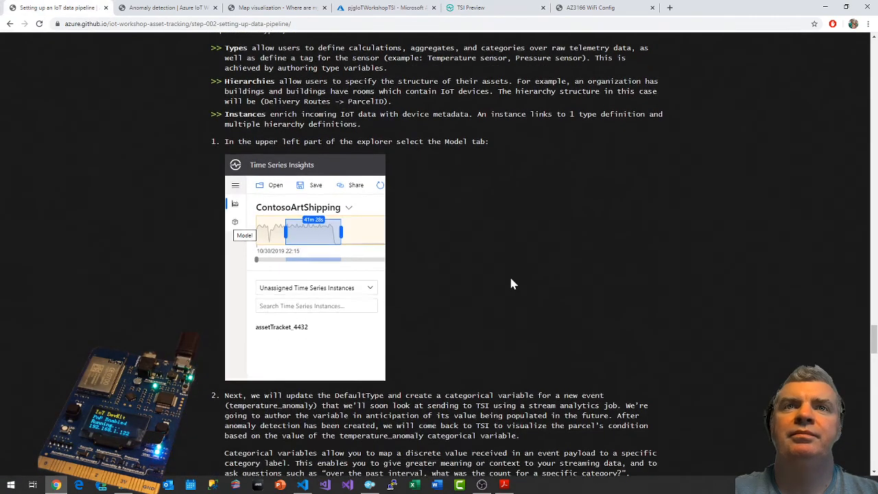
pyautogui.scroll(-2, 509, 275)
pyautogui.scroll(-2, 511, 281)
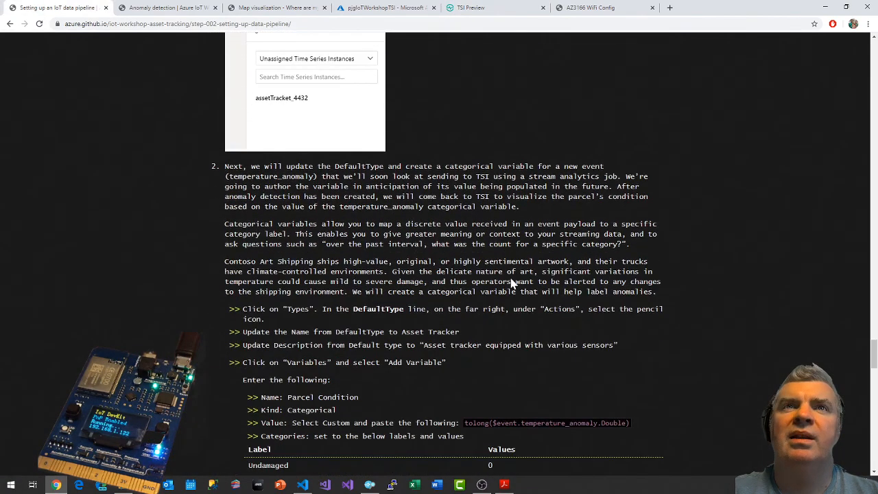
pyautogui.scroll(2, 511, 281)
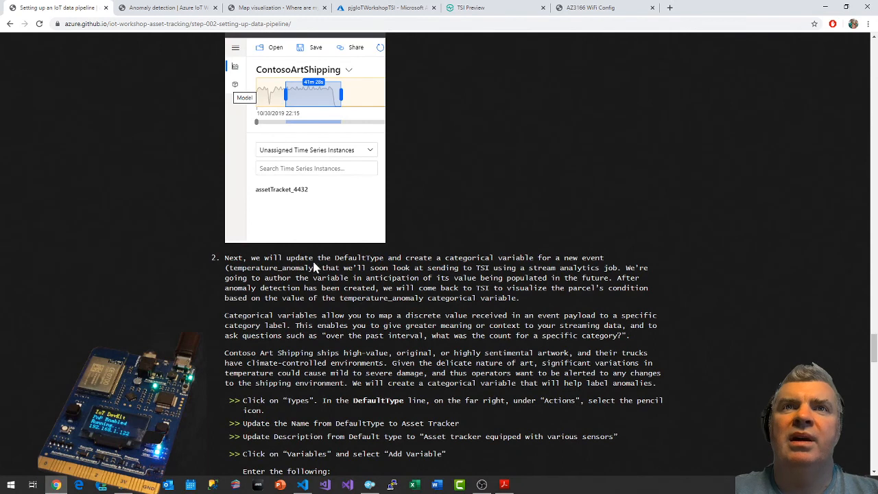
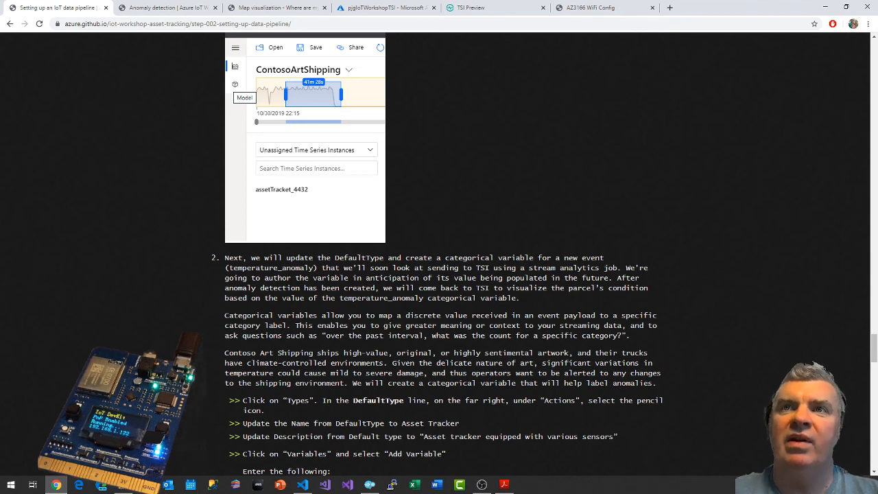
# Read the guide's type-editing instructions and open DefaultType for editing from the Time Series Model's types.
pyautogui.scroll(-1, 439, 260)
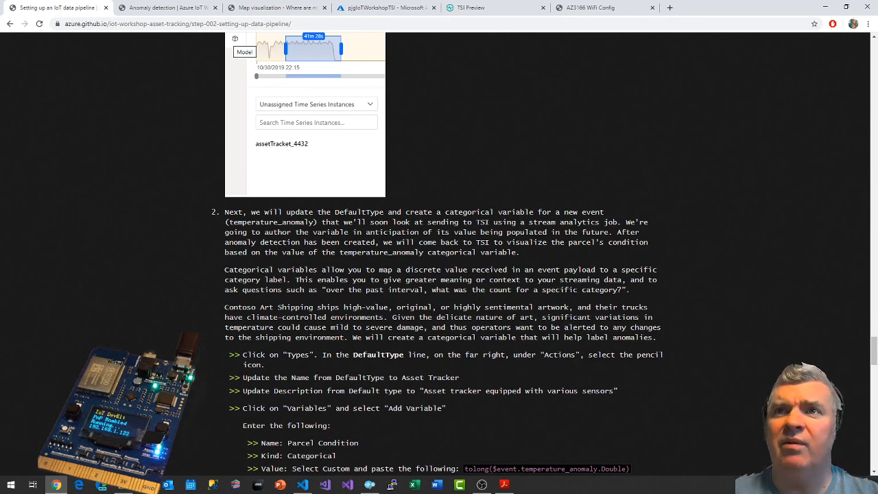
pyautogui.scroll(-2, 439, 254)
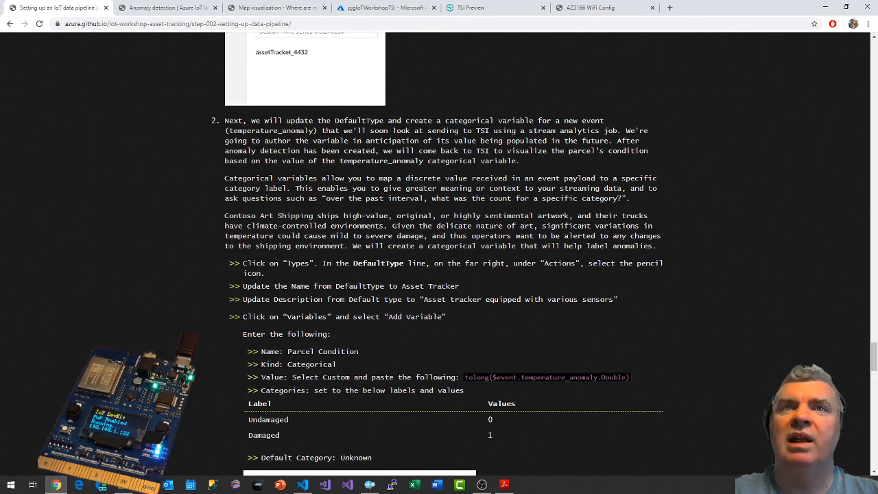
pyautogui.click(480, 15)
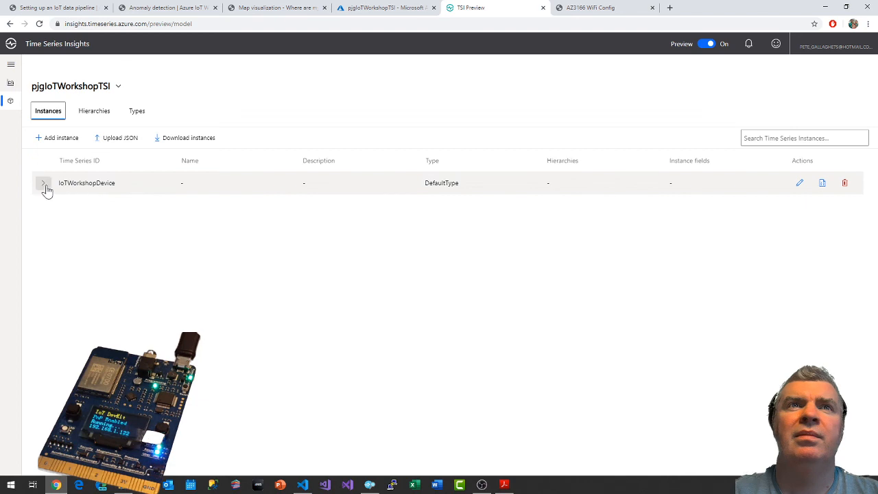
pyautogui.click(138, 112)
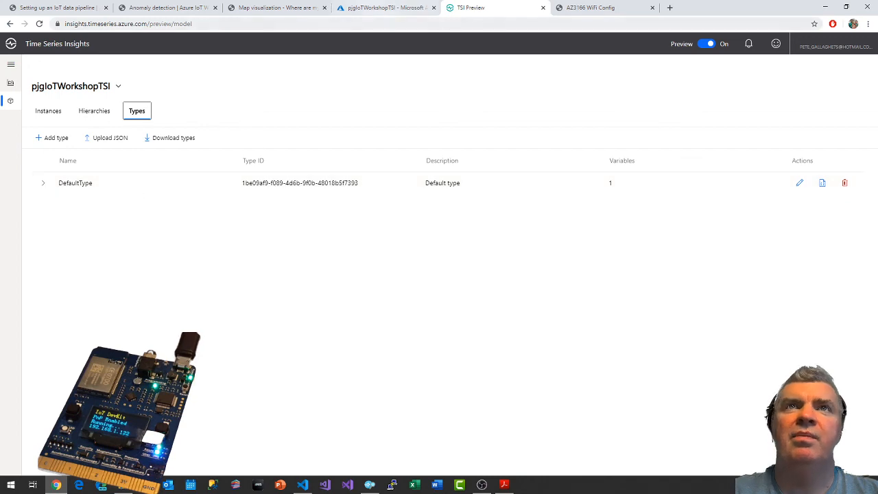
pyautogui.click(68, 9)
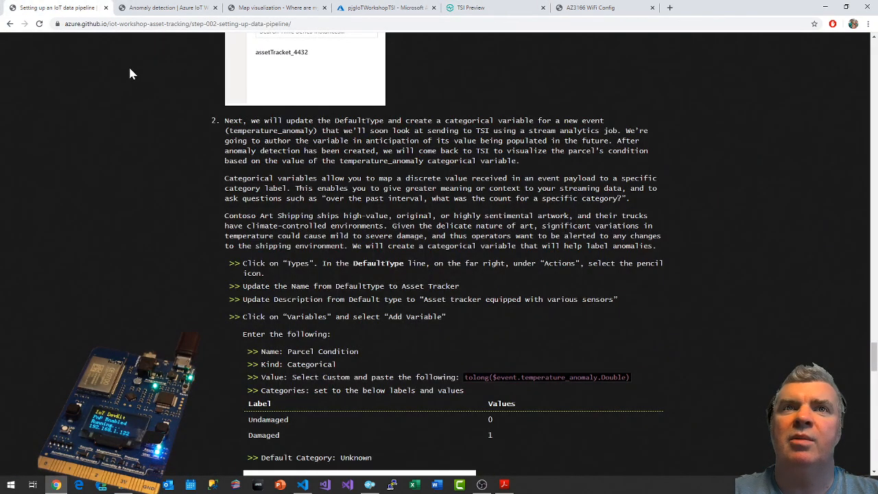
pyautogui.click(506, 9)
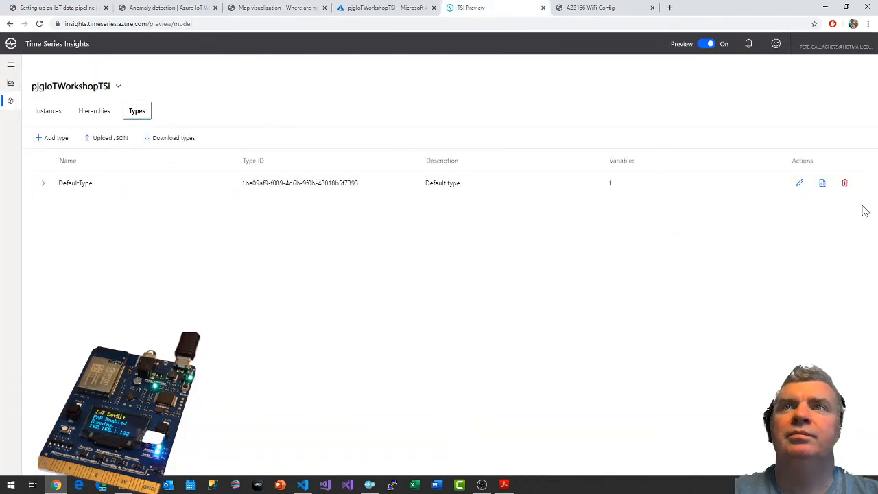
pyautogui.click(800, 183)
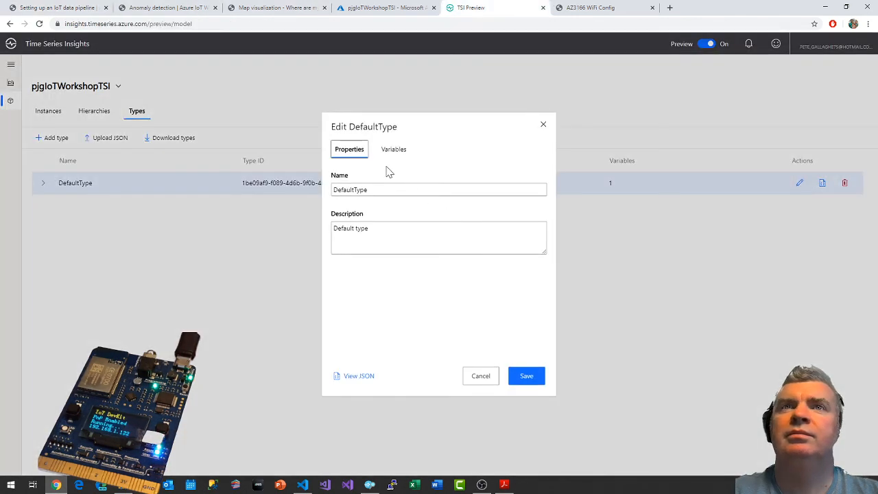
# Copy the type name from the guide and rename DefaultType to Asset Tracker.
pyautogui.click(77, 8)
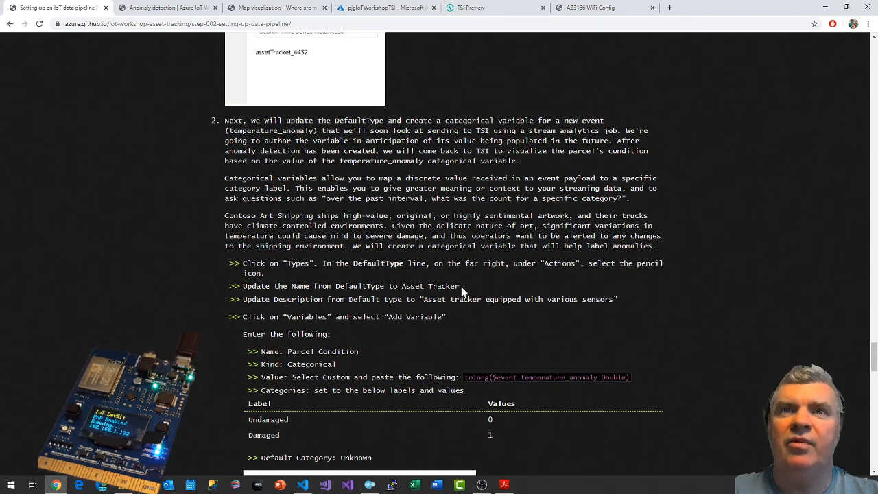
pyautogui.moveTo(402, 286); pyautogui.dragTo(459, 286)
pyautogui.hotkey('ctrl', 'c')
pyautogui.click(480, 8)
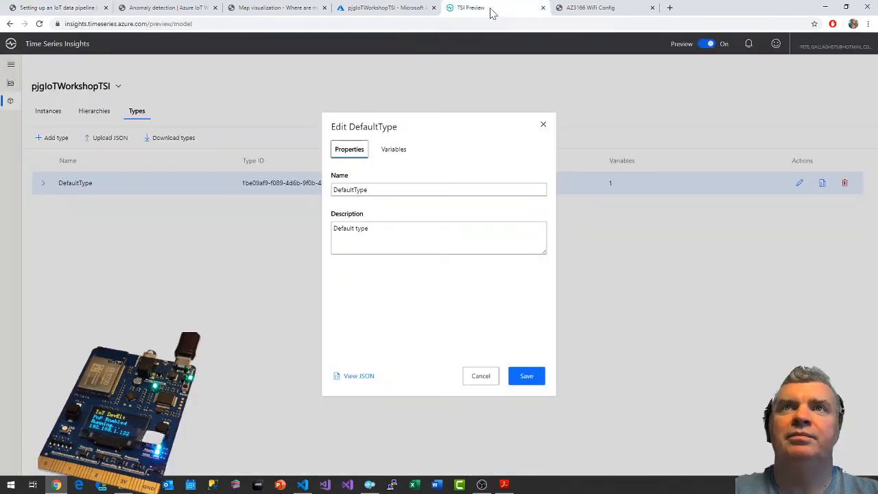
pyautogui.moveTo(371, 191); pyautogui.dragTo(288, 201)
pyautogui.hotkey('ctrl', 'v')
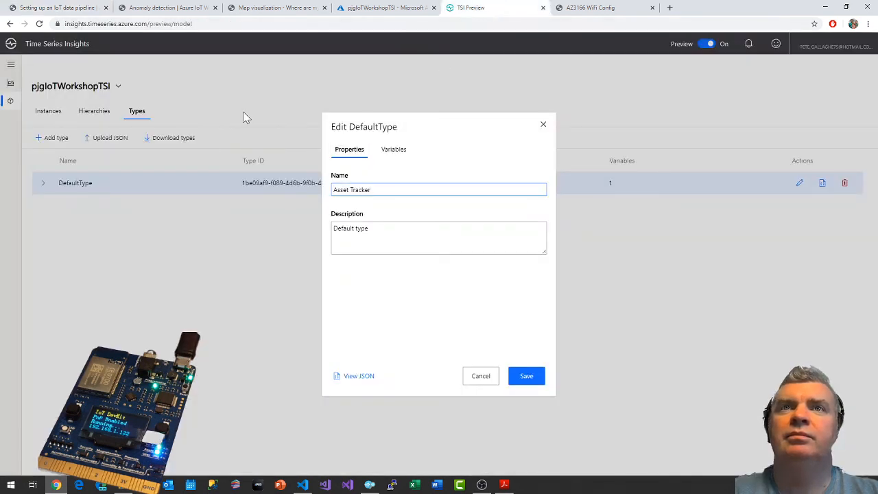
# Copy the description from the guide and set the type's description to "Asset tracker equipped with various sensors".
pyautogui.click(78, 12)
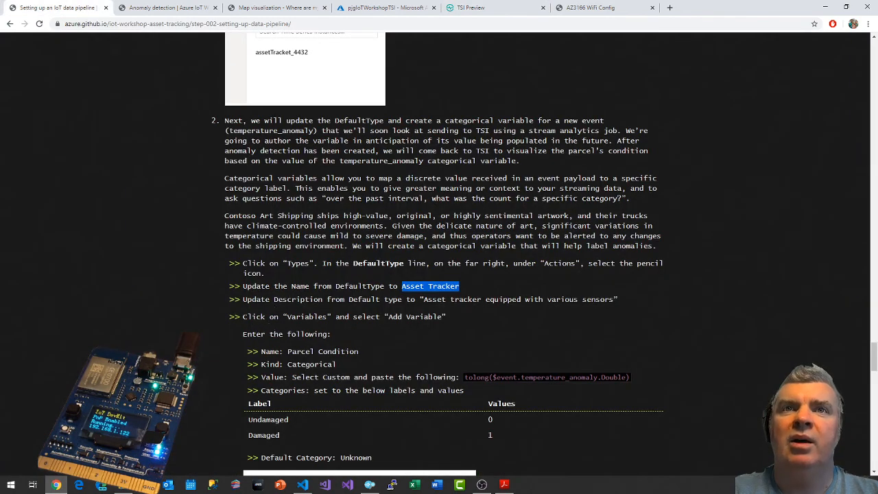
pyautogui.moveTo(423, 299); pyautogui.dragTo(614, 299)
pyautogui.hotkey('ctrl', 'c')
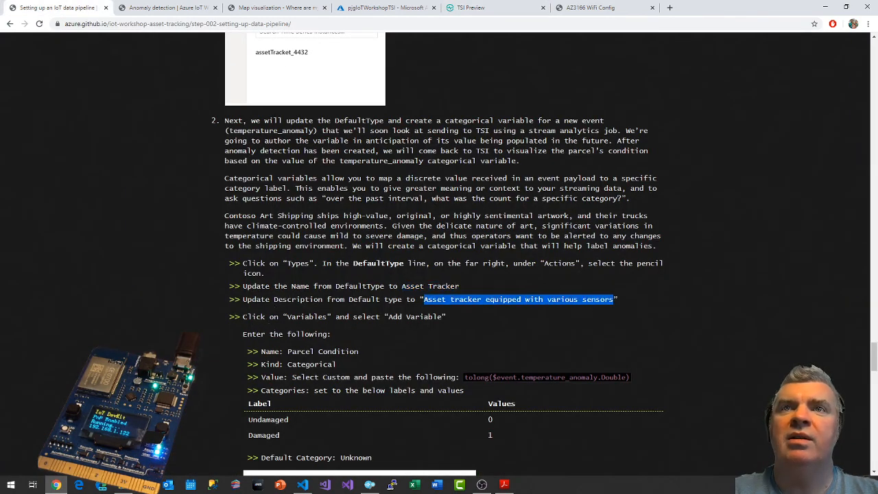
pyautogui.click(480, 7)
pyautogui.moveTo(384, 230); pyautogui.dragTo(274, 236)
pyautogui.hotkey('ctrl', 'v')
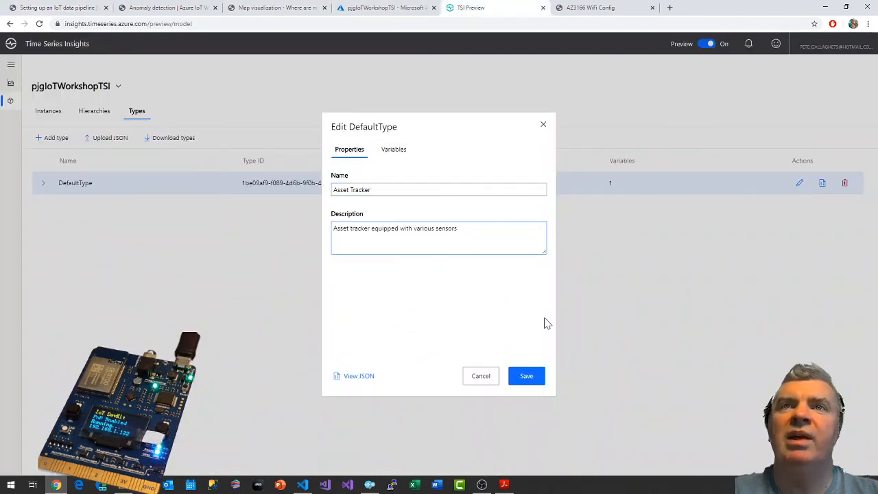
# Add a new variable to the type and name it Parcel Condition, copying the name from the guide.
pyautogui.click(59, 7)
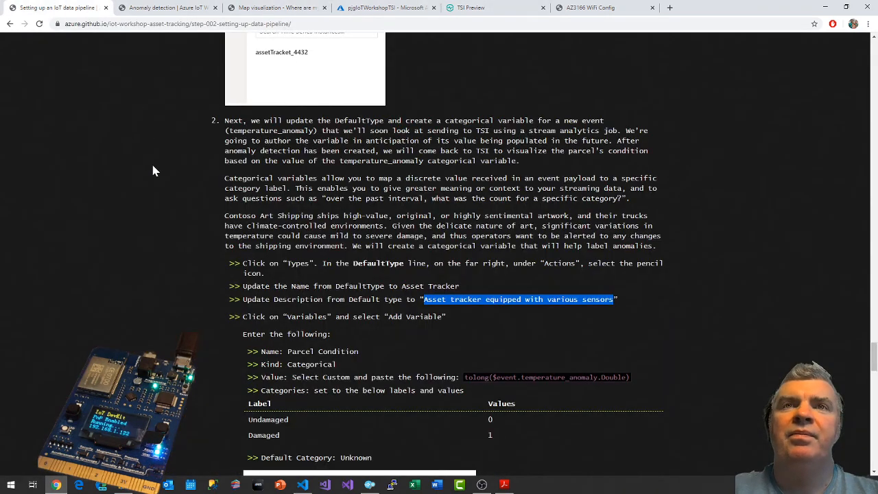
pyautogui.scroll(-1, 274, 330)
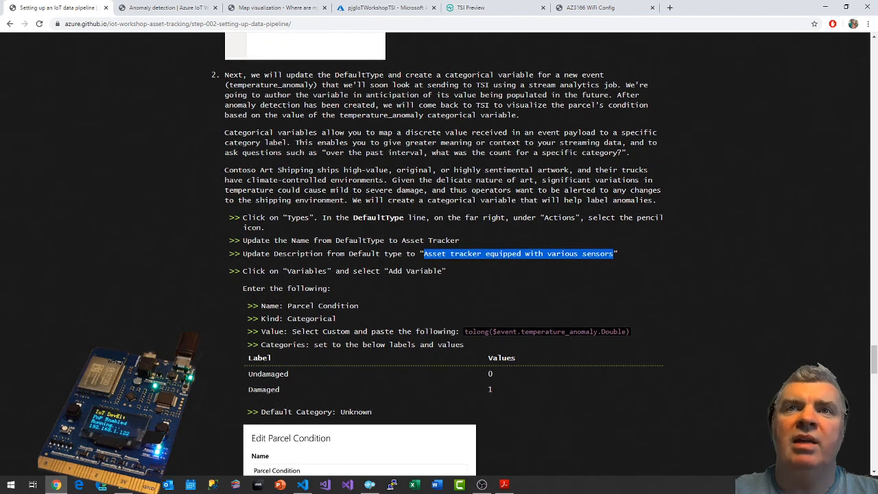
pyautogui.click(489, 7)
pyautogui.click(402, 146)
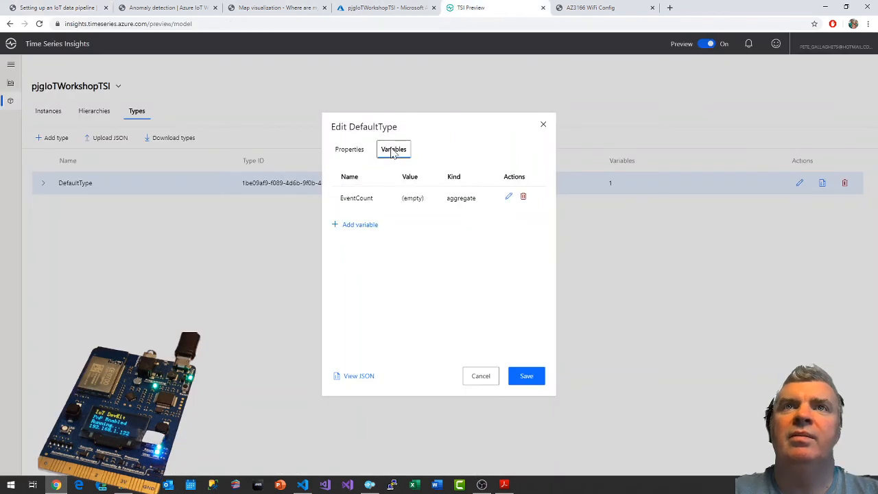
pyautogui.click(354, 227)
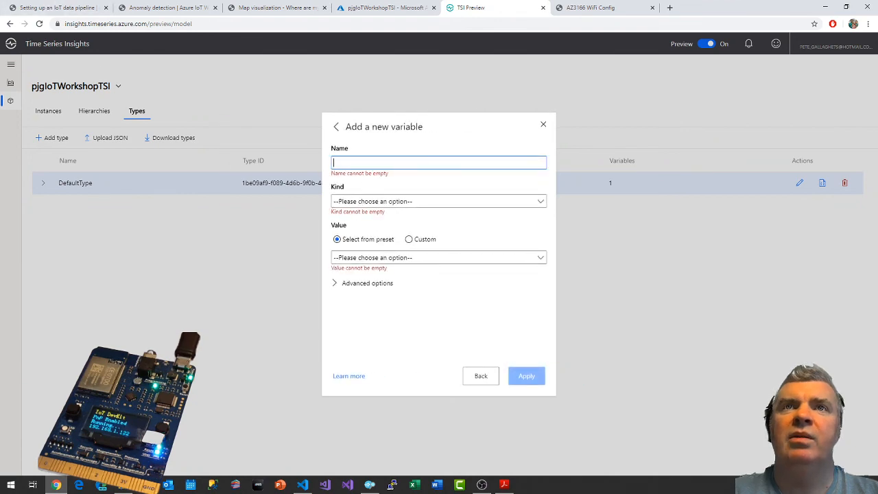
pyautogui.click(58, 7)
pyautogui.moveTo(288, 306); pyautogui.dragTo(374, 302)
pyautogui.hotkey('ctrl', 'c')
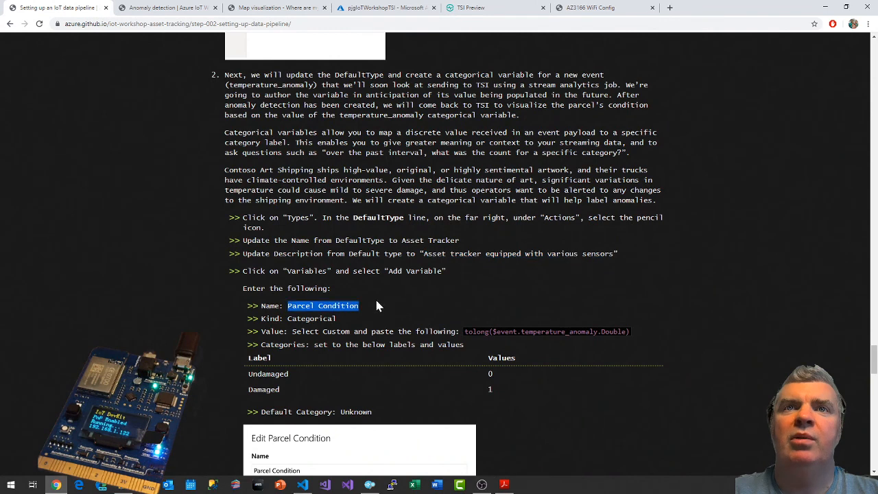
pyautogui.click(391, 8)
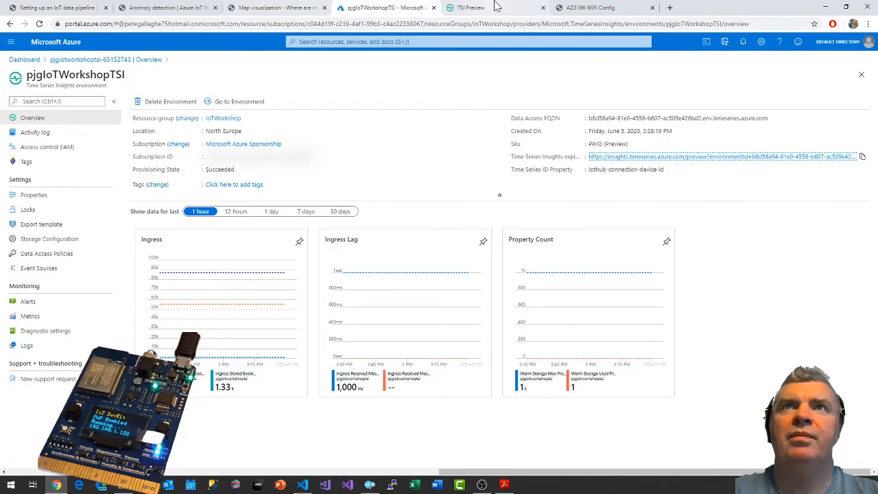
pyautogui.click(471, 8)
pyautogui.hotkey('ctrl', 'v')
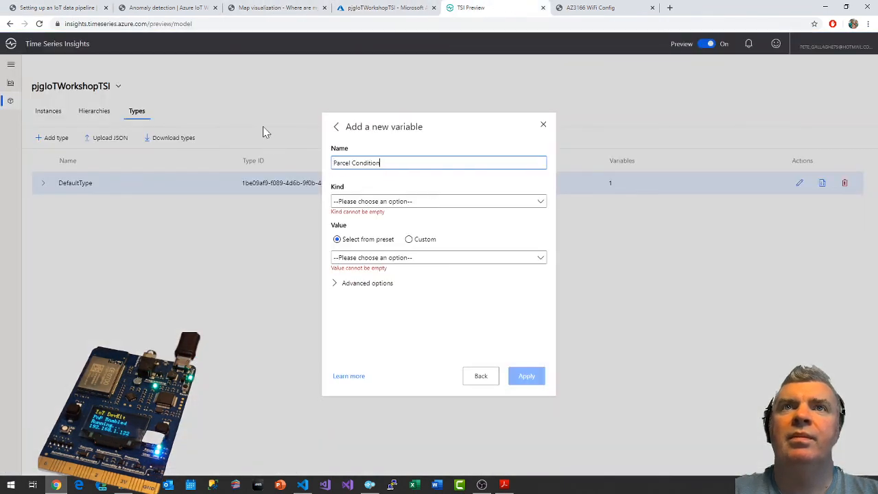
# Check the variable kind in the guide and set Parcel Condition's kind to Categorical.
pyautogui.click(58, 7)
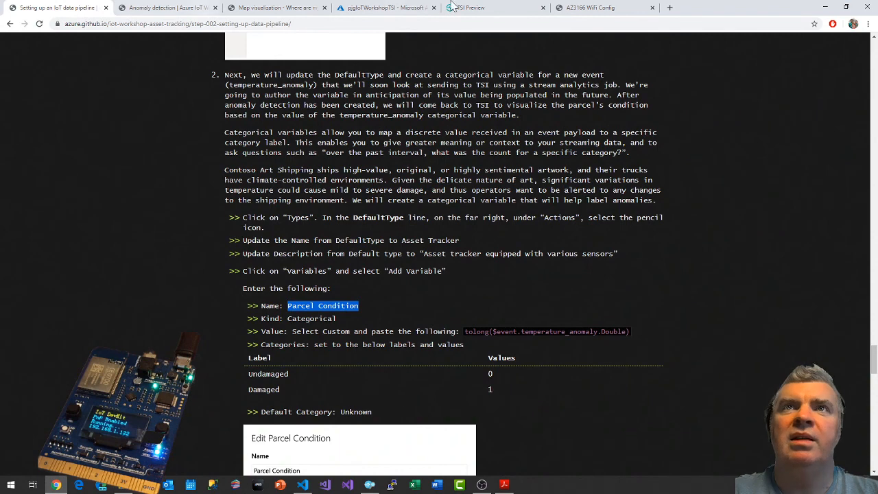
pyautogui.click(455, 7)
pyautogui.click(412, 202)
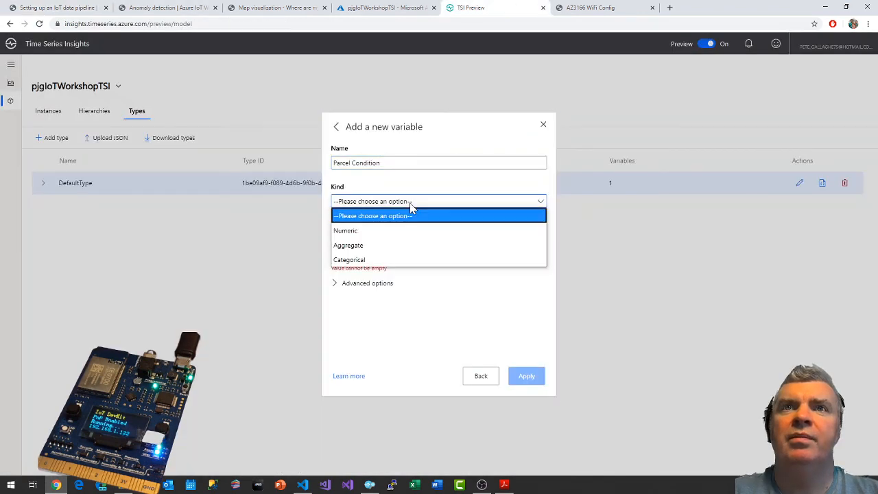
pyautogui.click(364, 260)
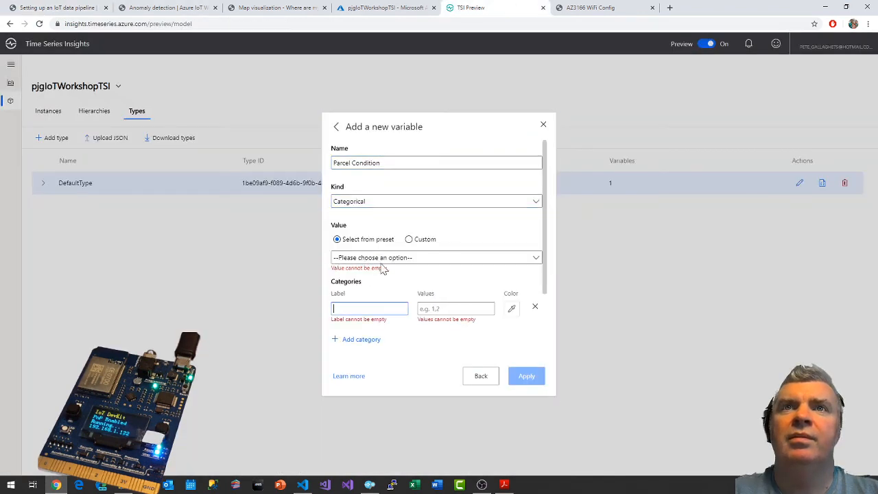
# Copy the expression tolong($event.temperature_anomaly.Double) from the guide and return to the new variable form.
pyautogui.click(67, 7)
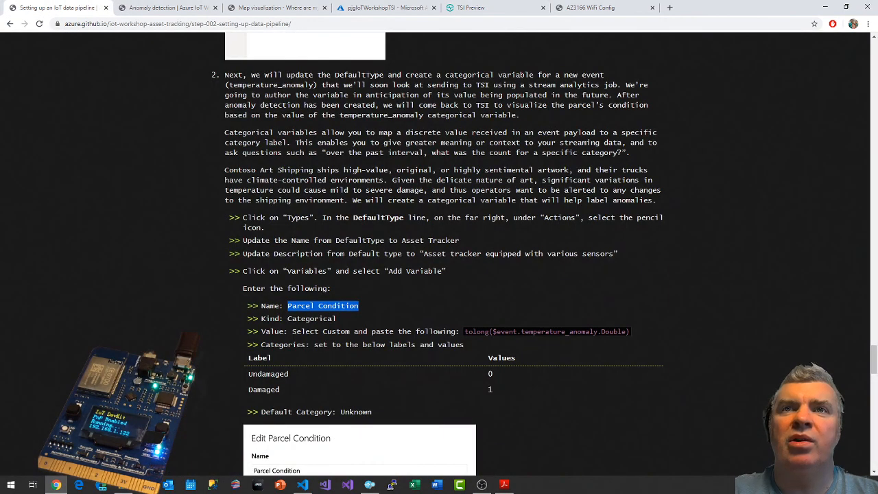
pyautogui.moveTo(464, 332); pyautogui.dragTo(626, 331)
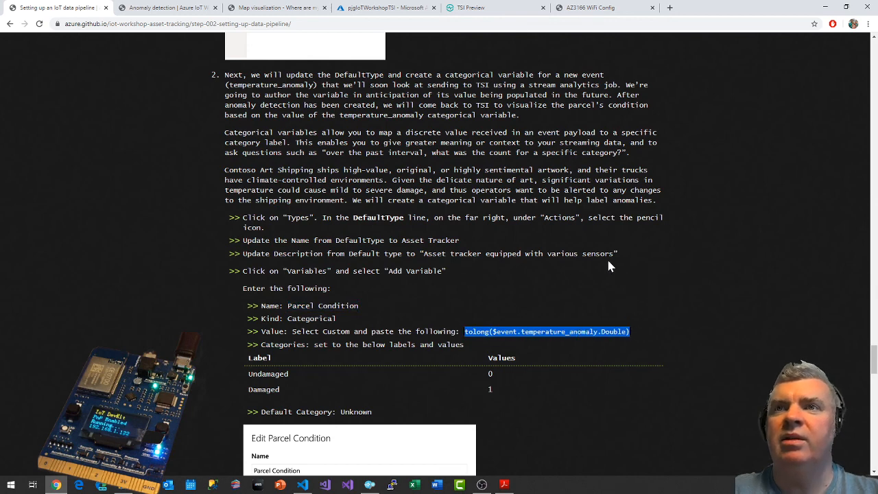
pyautogui.click(464, 7)
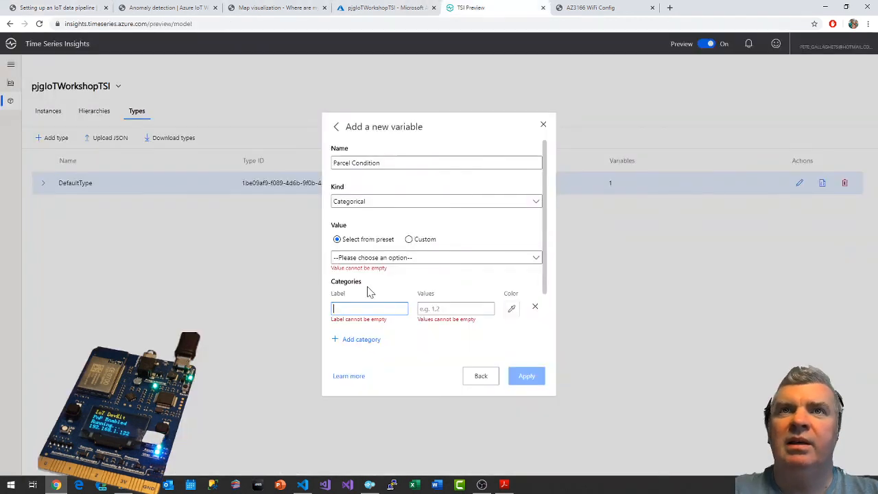
pyautogui.click(371, 259)
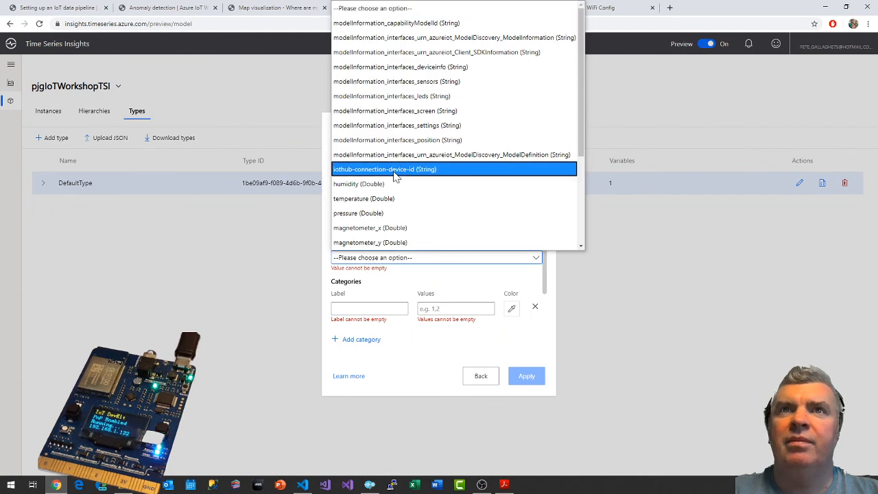
pyautogui.scroll(-3, 395, 177)
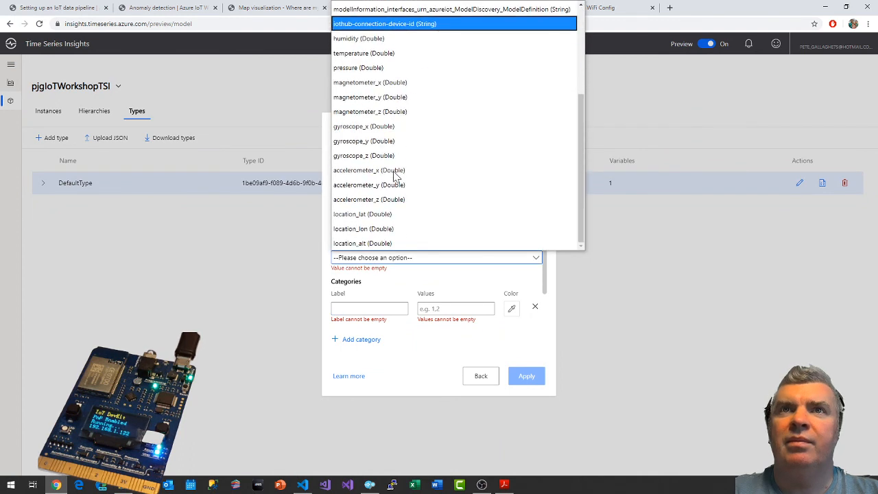
pyautogui.scroll(6, 395, 177)
pyautogui.click(395, 361)
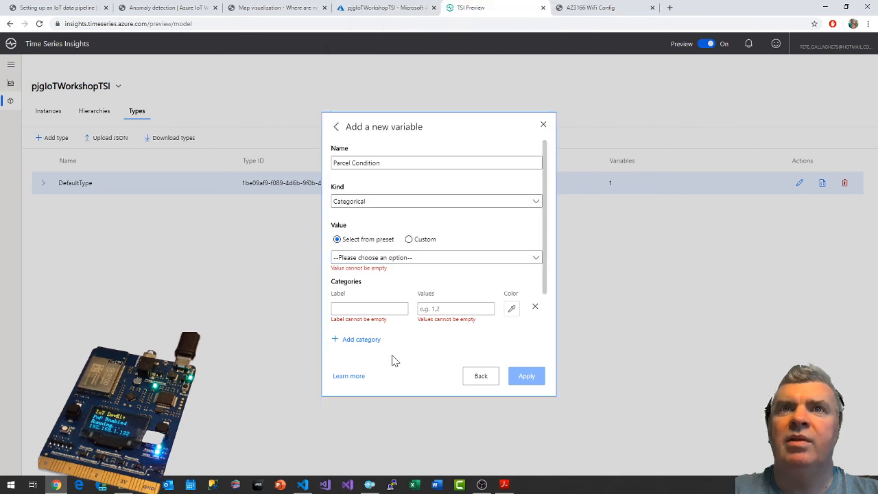
# Switch the Parcel Condition value to Custom and paste tolong($event.temperature_anomaly.Double) as its expression.
pyautogui.click(425, 240)
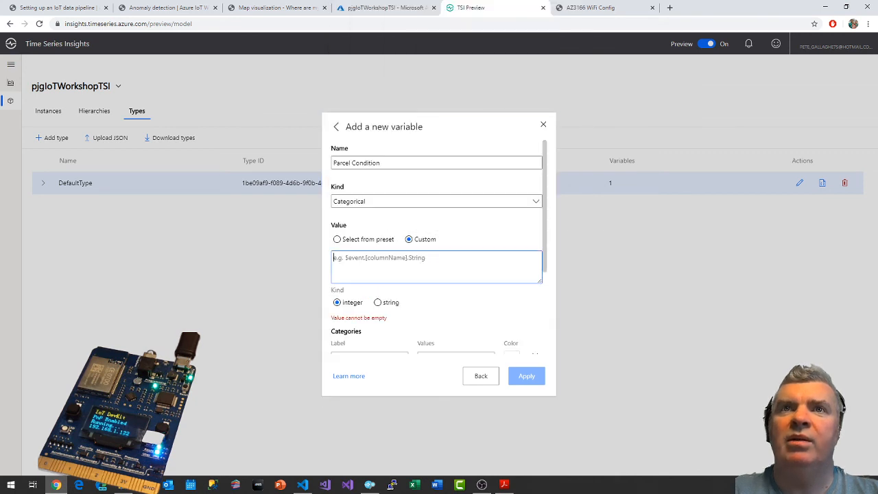
pyautogui.write('tolong($event.temperature_anomaly.Double)')
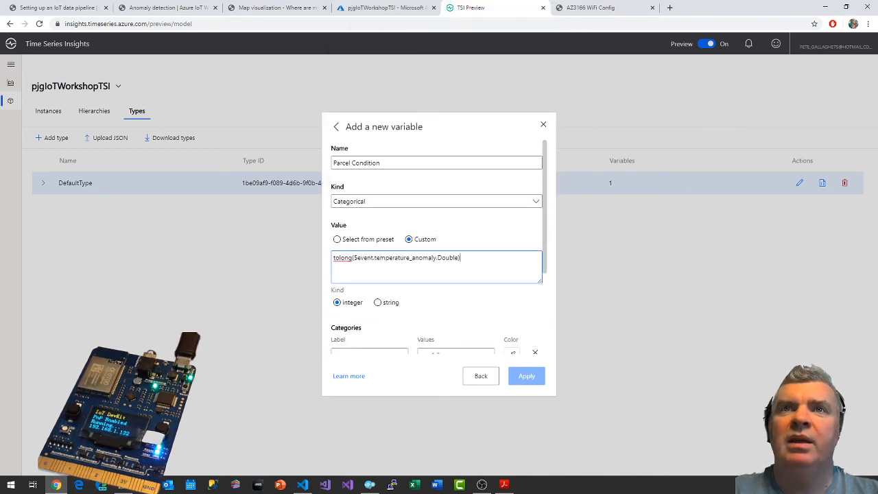
# Compare the guide's category labels, values and default category with the Categories section of the new variable form.
pyautogui.click(57, 7)
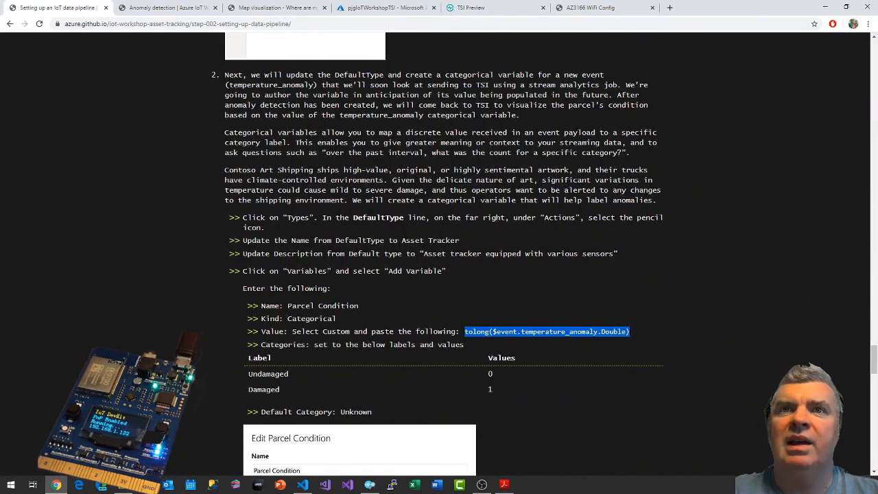
pyautogui.scroll(-2, 577, 331)
pyautogui.scroll(-2, 383, 226)
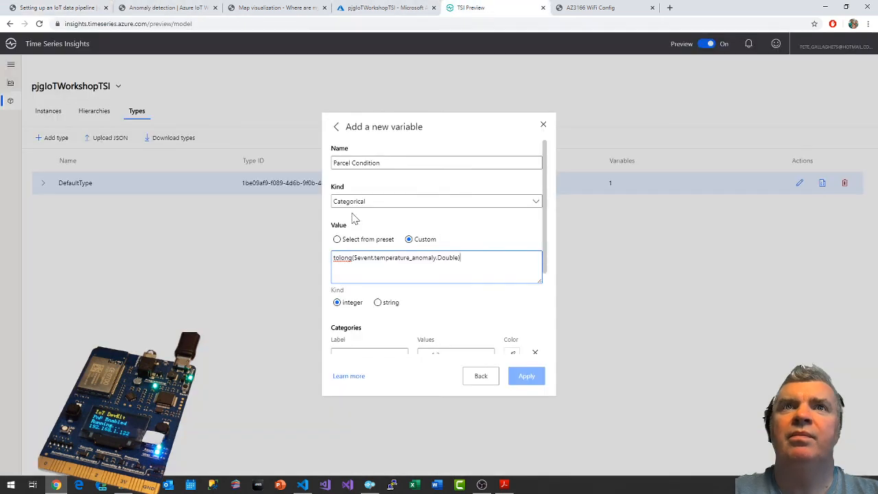
pyautogui.click(480, 7)
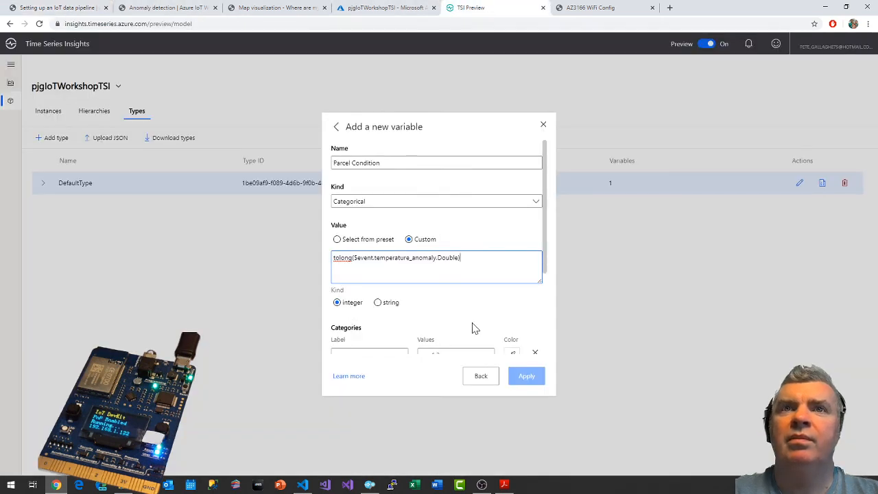
pyautogui.scroll(-2, 472, 328)
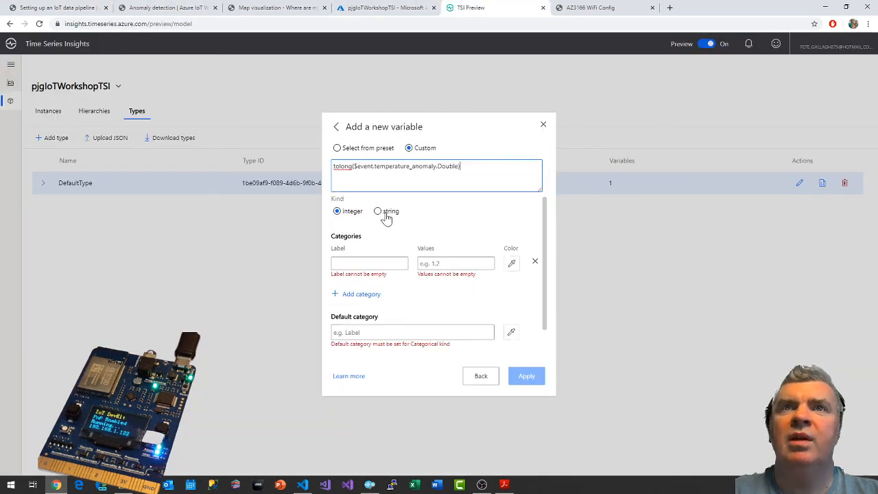
pyautogui.click(55, 8)
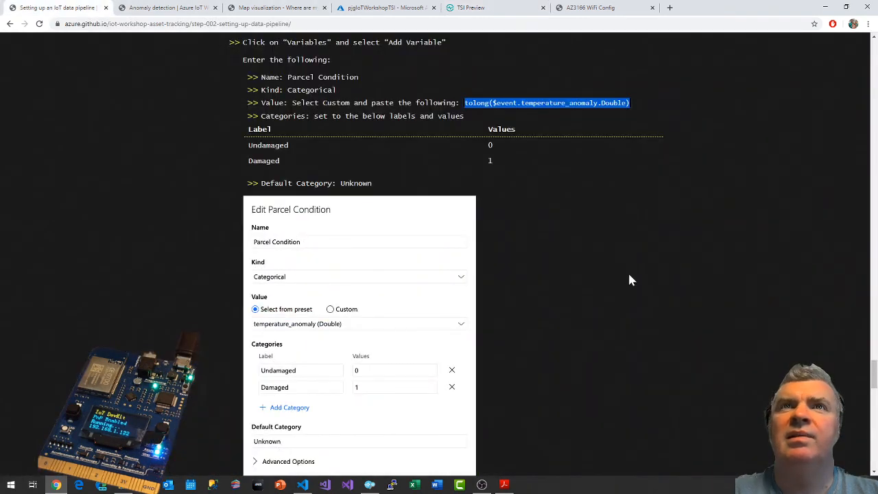
pyautogui.scroll(1, 613, 306)
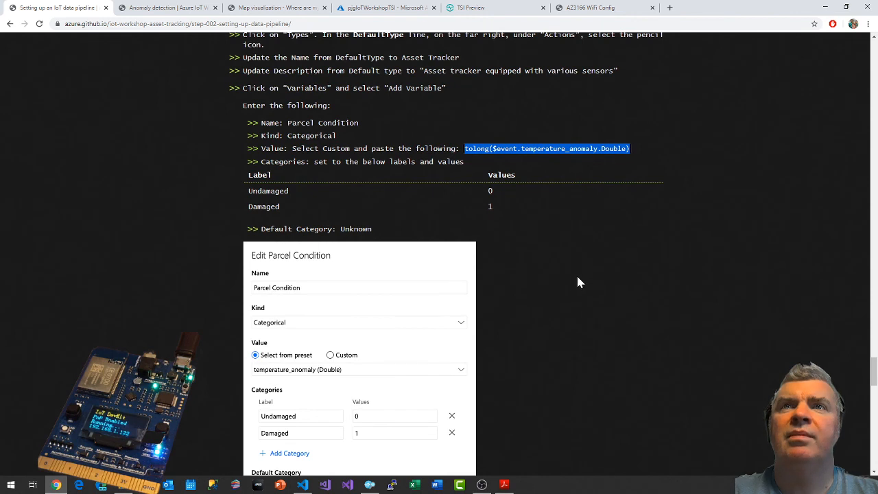
pyautogui.scroll(-1, 576, 282)
pyautogui.click(504, 7)
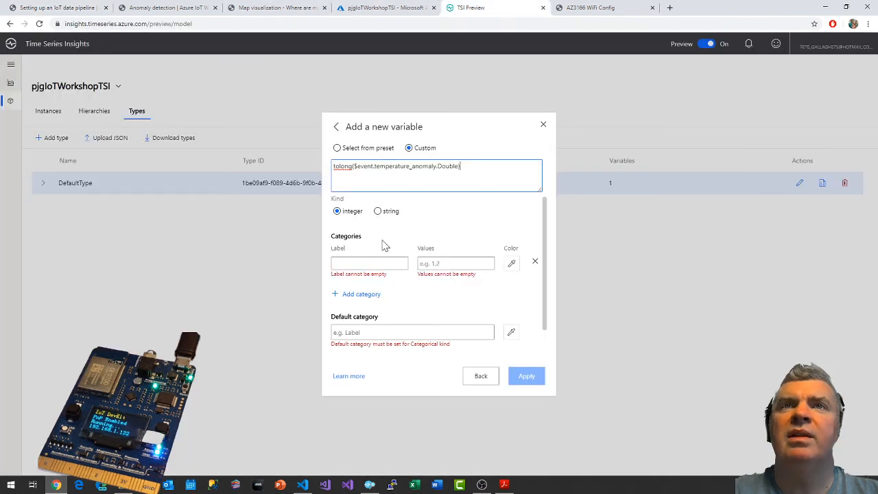
pyautogui.click(27, 7)
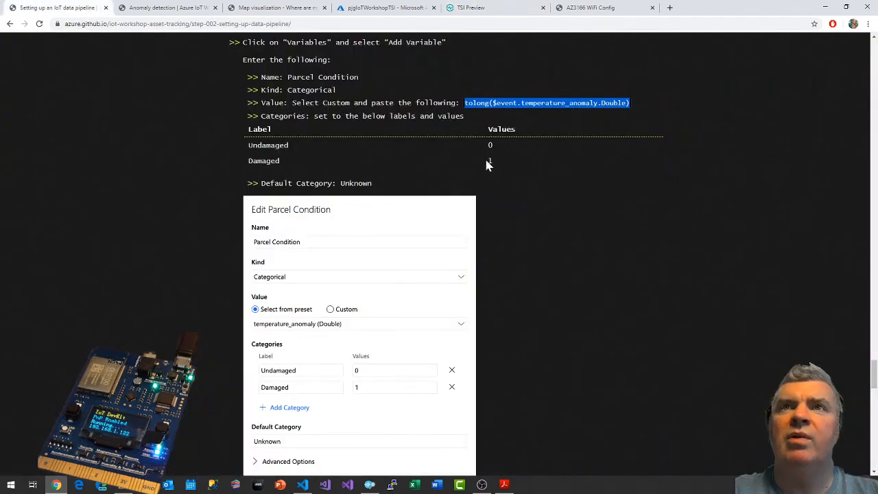
pyautogui.click(480, 7)
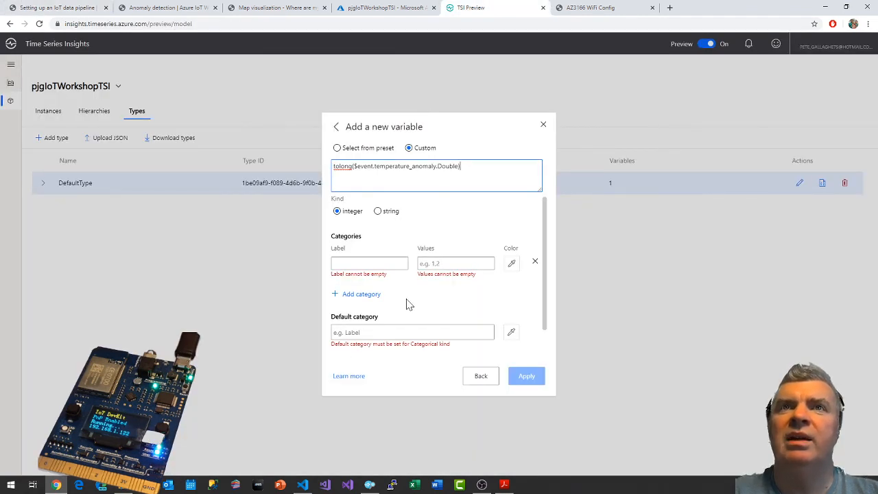
pyautogui.scroll(-2, 427, 304)
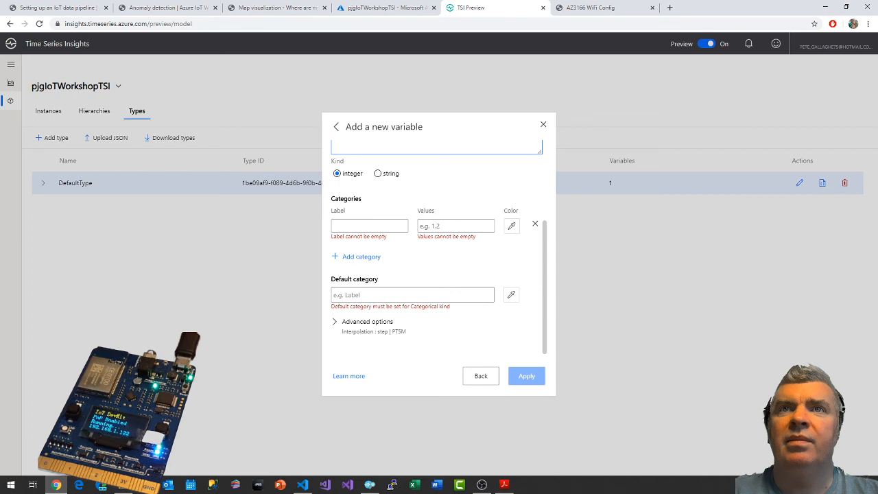
# Fill in Parcel Condition's first category with the label Undamaged, copied from the guide, and the value 0.
pyautogui.click(367, 225)
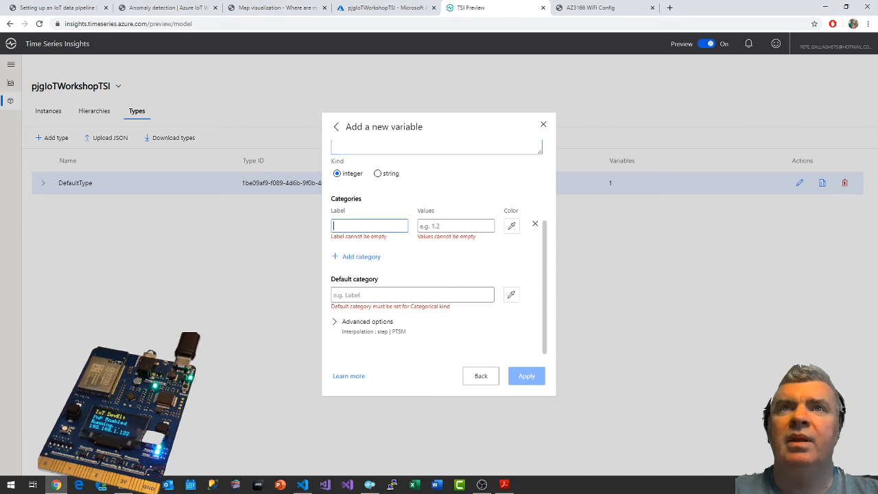
pyautogui.click(62, 7)
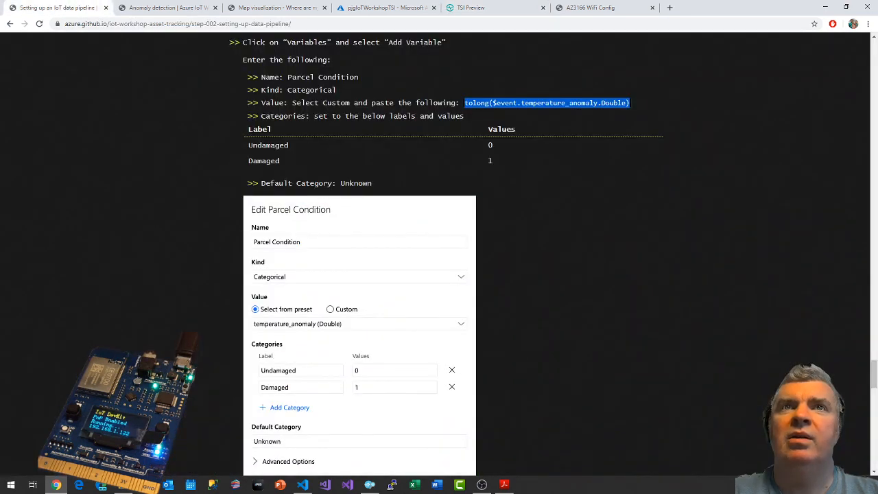
pyautogui.doubleClick(261, 145)
pyautogui.hotkey('ctrl', 'c')
pyautogui.click(470, 7)
pyautogui.hotkey('ctrl', 'v')
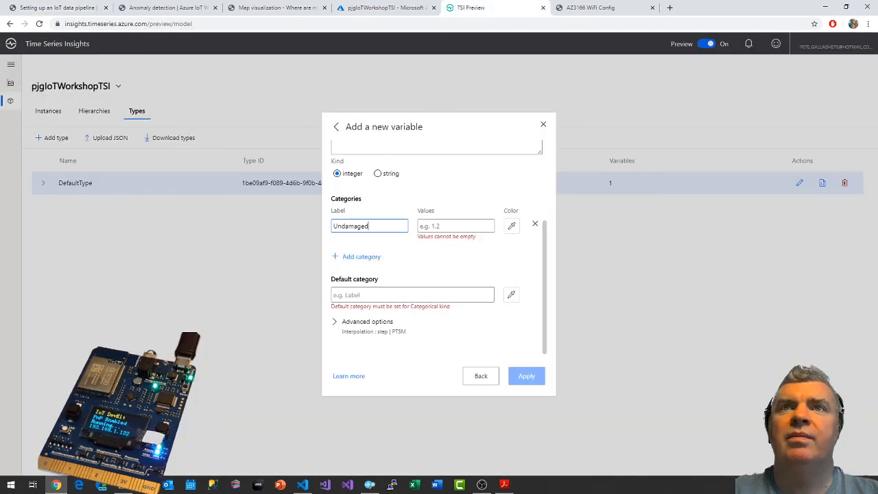
pyautogui.press('Tab')
pyautogui.write('0')
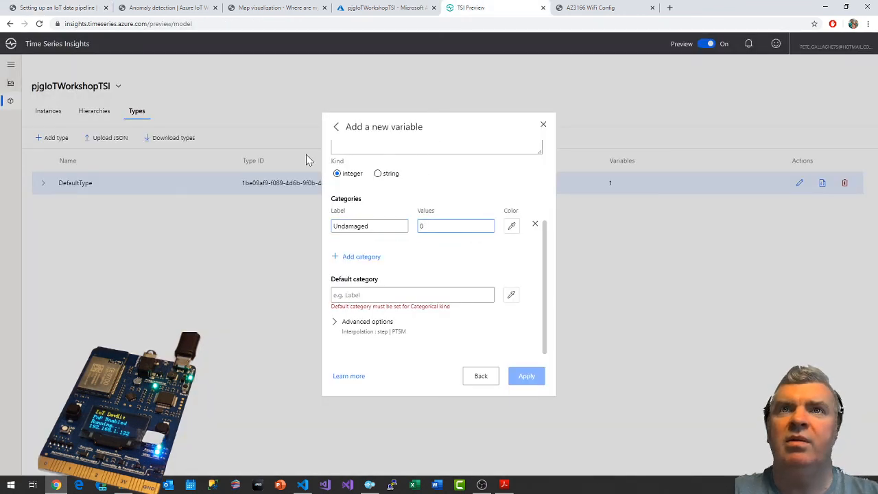
# Add a second category with the label Damaged, copied from the guide, and the value 1.
pyautogui.click(351, 257)
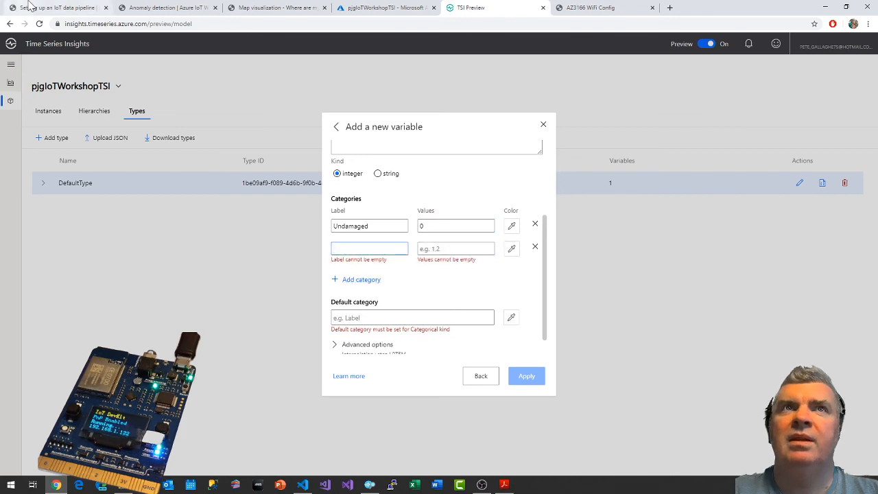
pyautogui.click(59, 7)
pyautogui.doubleClick(264, 161)
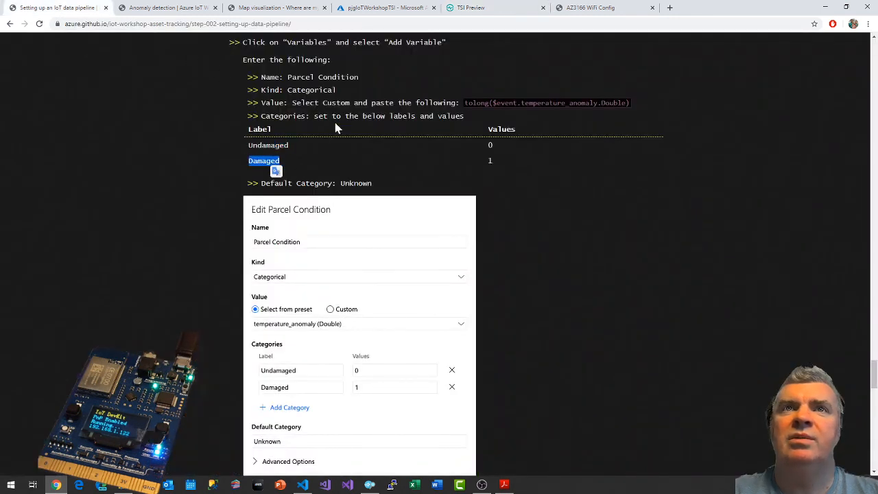
pyautogui.click(467, 7)
pyautogui.hotkey('ctrl', 'v')
pyautogui.press('Tab')
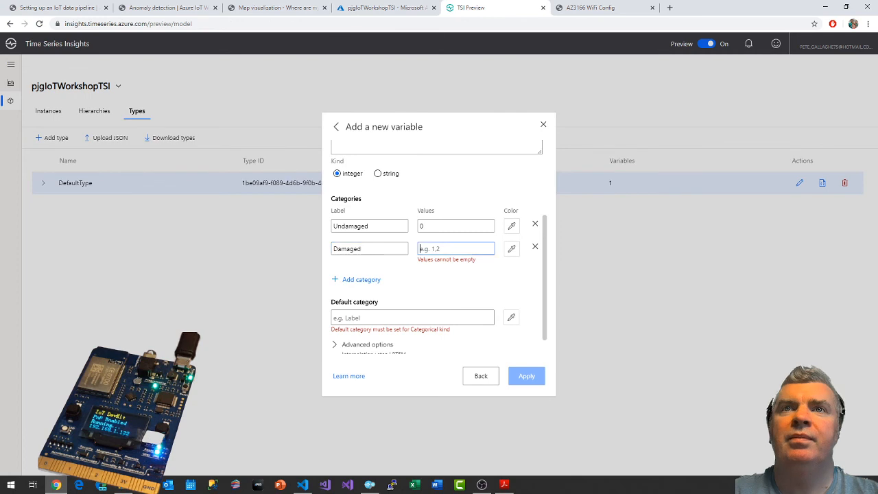
pyautogui.write('1')
pyautogui.click(496, 282)
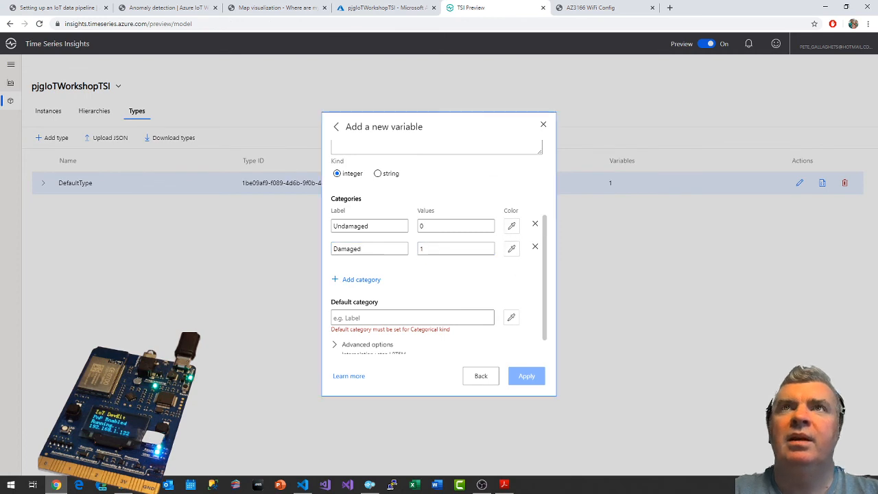
# Check the remaining variable settings in the guide and set Parcel Condition's default category to Unknown, copied from there.
pyautogui.click(73, 5)
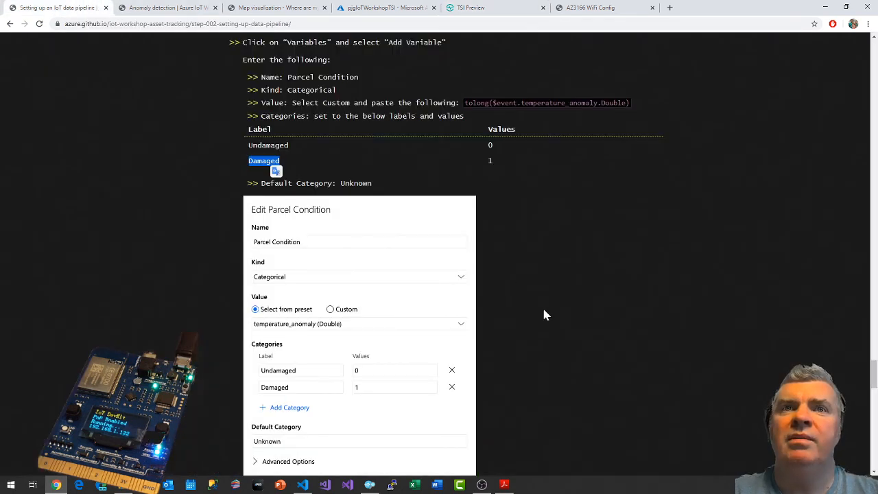
pyautogui.scroll(-1, 543, 315)
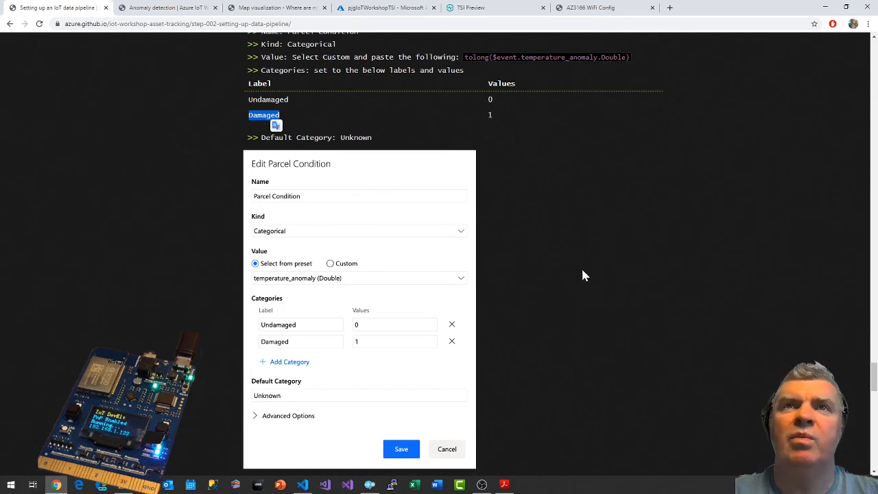
pyautogui.scroll(-3, 581, 275)
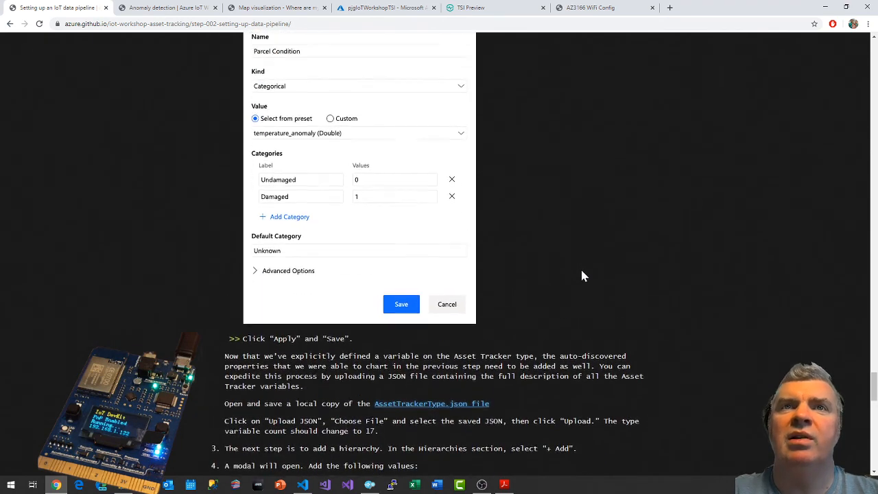
pyautogui.scroll(-2, 581, 275)
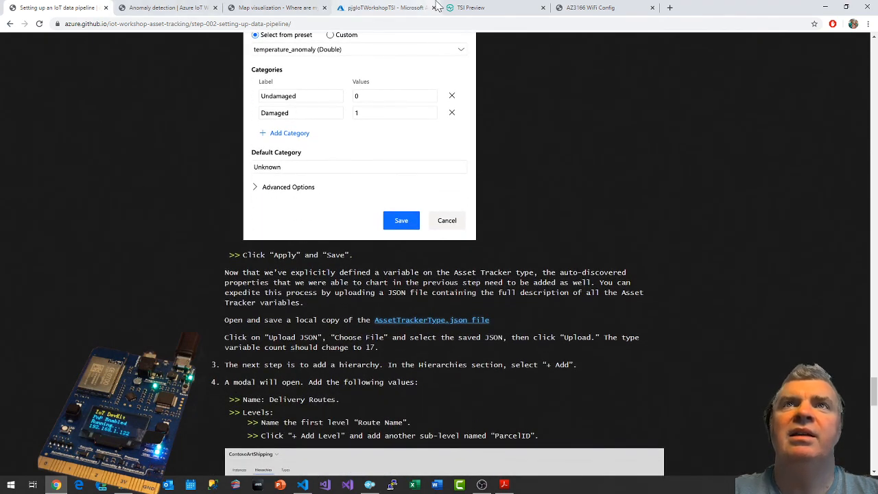
pyautogui.click(463, 6)
pyautogui.scroll(-1, 414, 310)
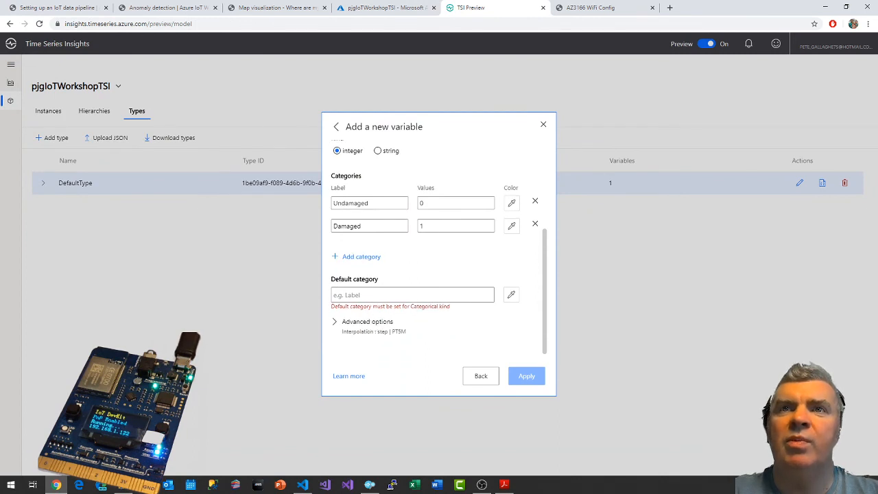
pyautogui.click(411, 295)
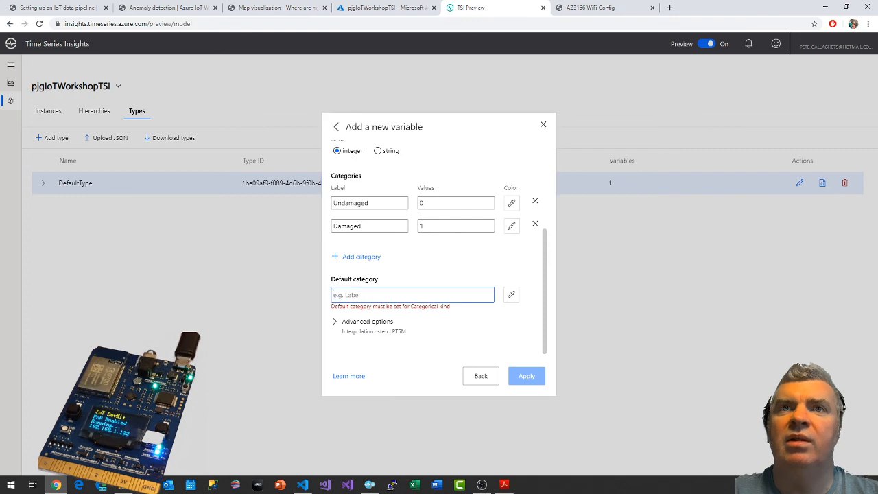
pyautogui.click(58, 8)
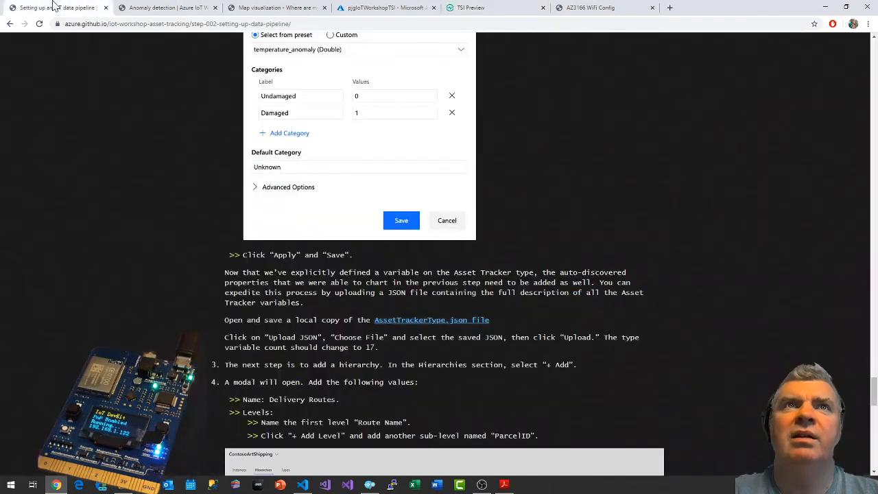
pyautogui.scroll(1, 620, 310)
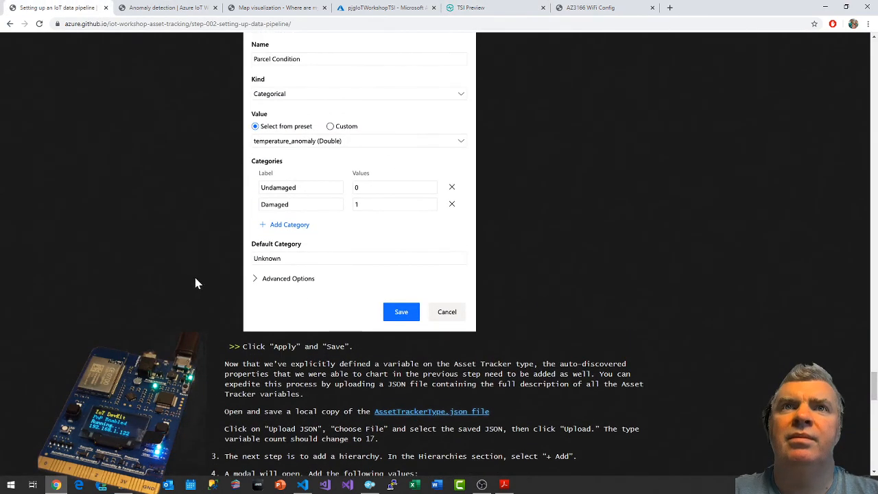
pyautogui.scroll(-1, 304, 294)
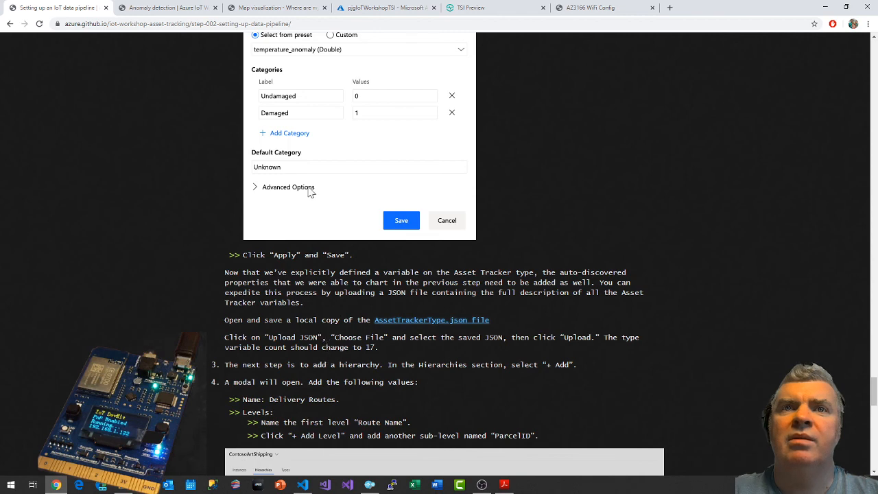
pyautogui.scroll(3, 356, 230)
pyautogui.scroll(2, 356, 230)
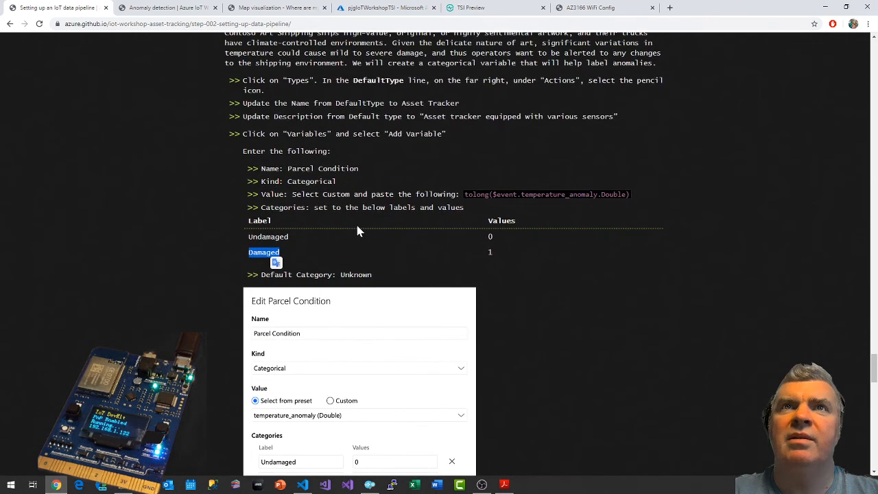
pyautogui.doubleClick(356, 275)
pyautogui.hotkey('ctrl', 'c')
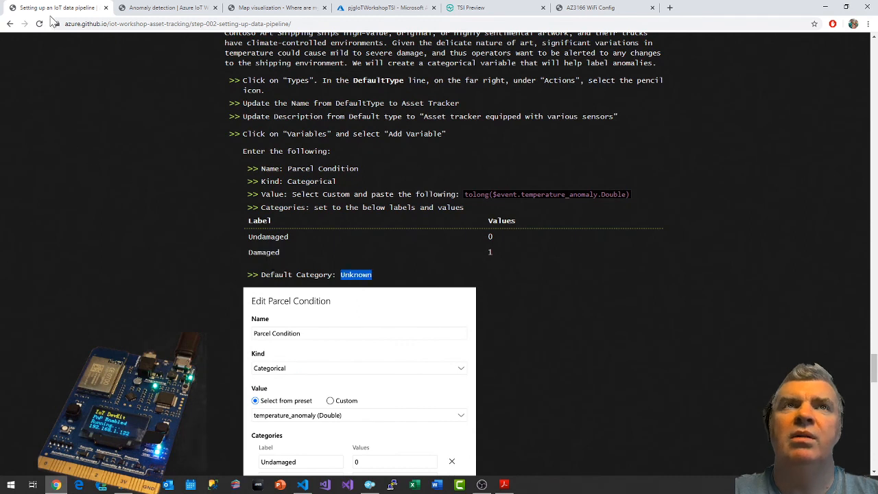
pyautogui.click(495, 7)
pyautogui.hotkey('ctrl', 'v')
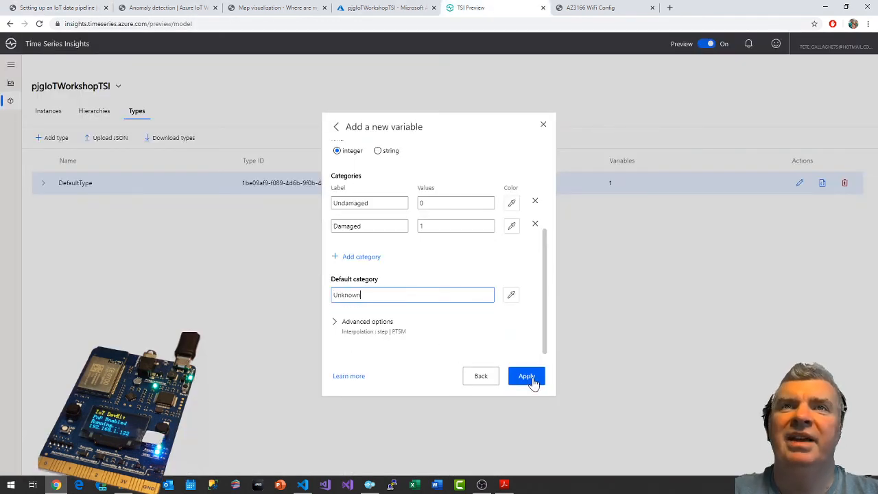
# Review Parcel Condition's advanced options and settings without changing them, and apply the new variable to the type.
pyautogui.click(369, 321)
pyautogui.scroll(-1, 478, 301)
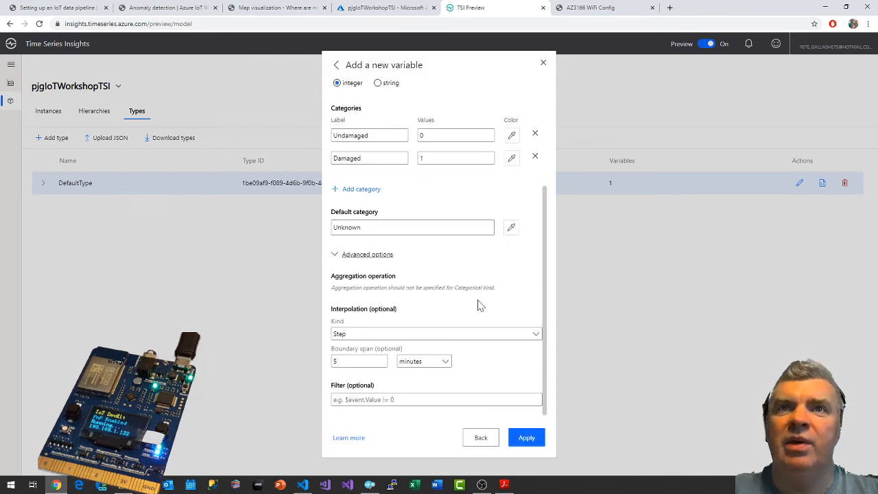
pyautogui.scroll(2, 483, 335)
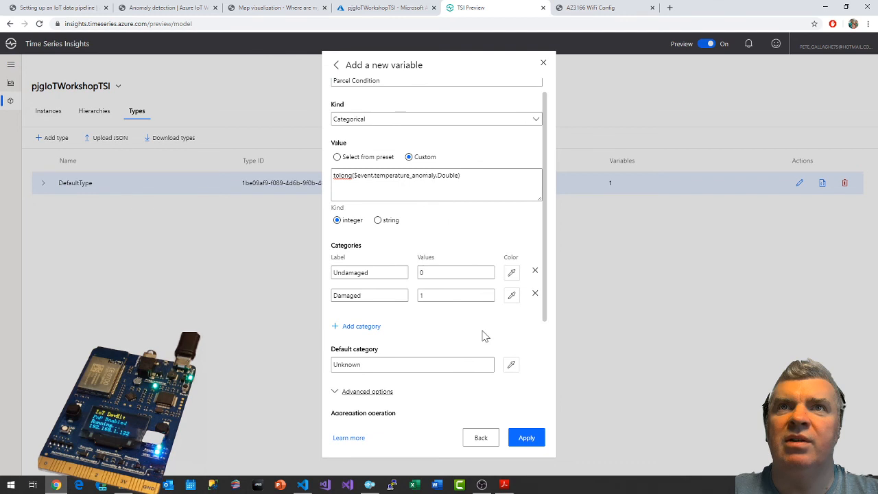
pyautogui.scroll(-3, 482, 335)
pyautogui.click(382, 256)
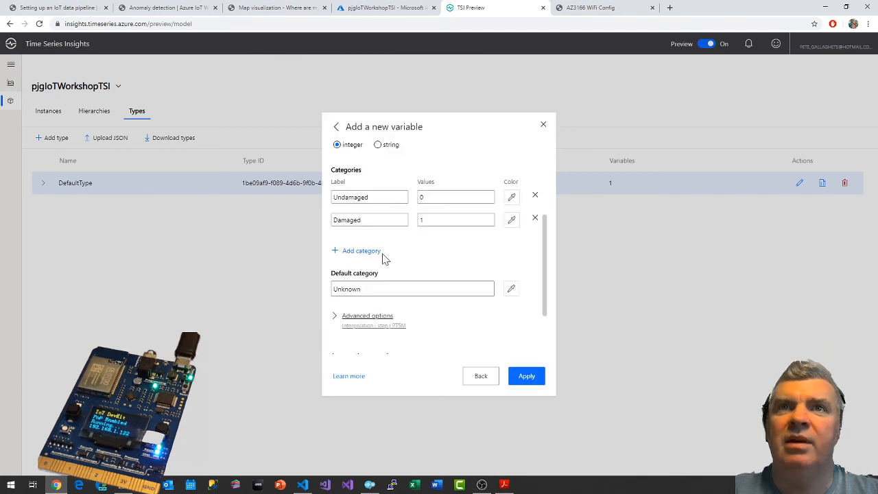
pyautogui.click(526, 376)
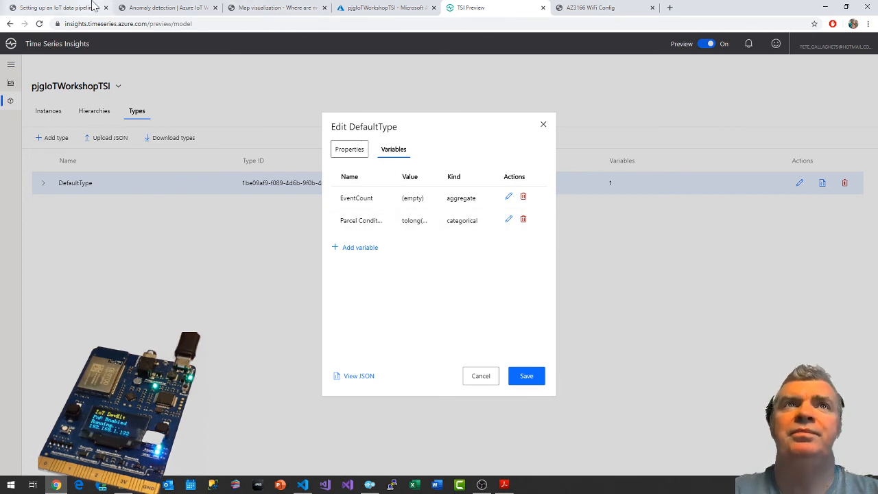
# Return to the workshop guide and find the instructions for the AssetTrackerType.json file.
pyautogui.click(58, 8)
pyautogui.scroll(-5, 584, 240)
pyautogui.scroll(-1, 586, 249)
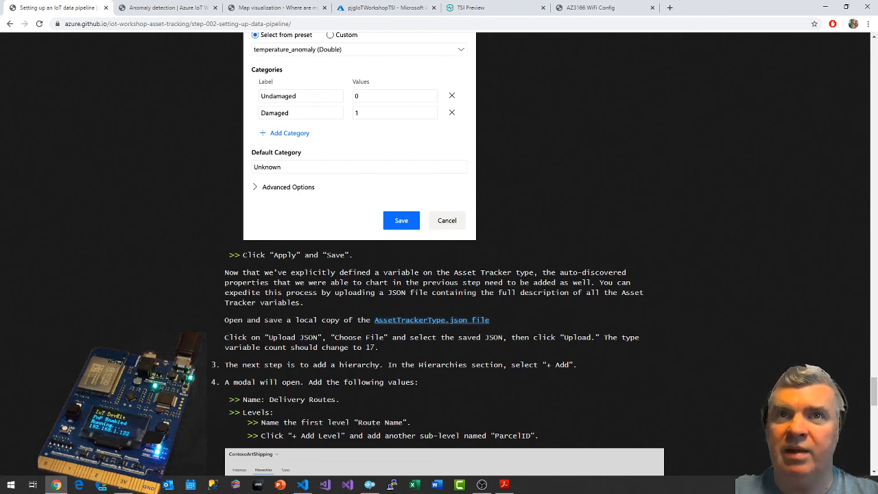
# Preview the AssetTrackerType.json file linked in the guide and save a local copy of it as AssetTrackerType.json in the Downloads folder.
pyautogui.click(443, 321)
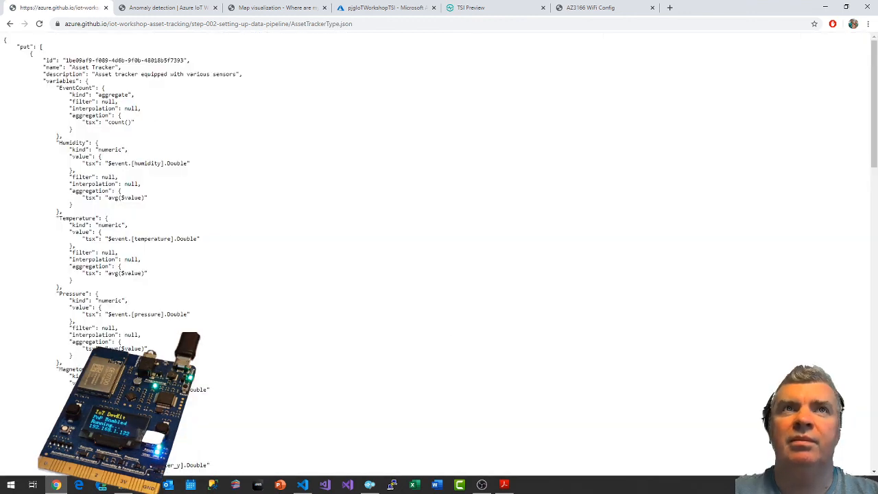
pyautogui.hotkey('alt', 'Left')
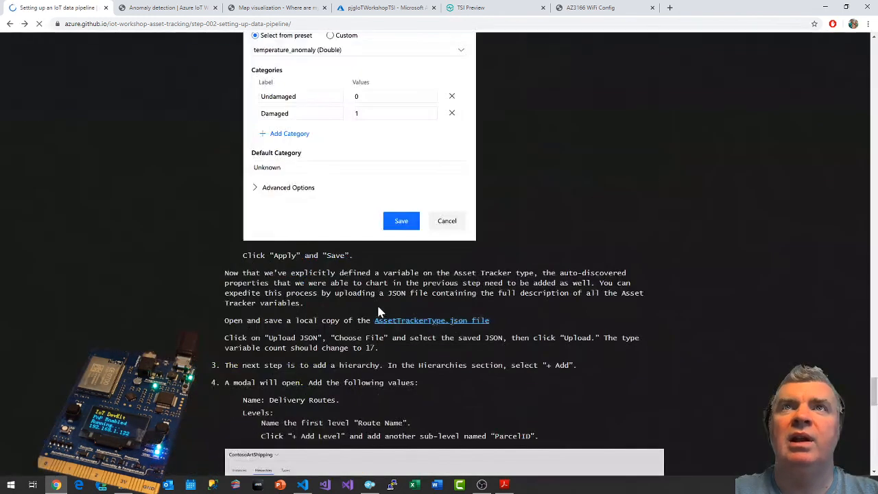
pyautogui.rightClick(450, 323)
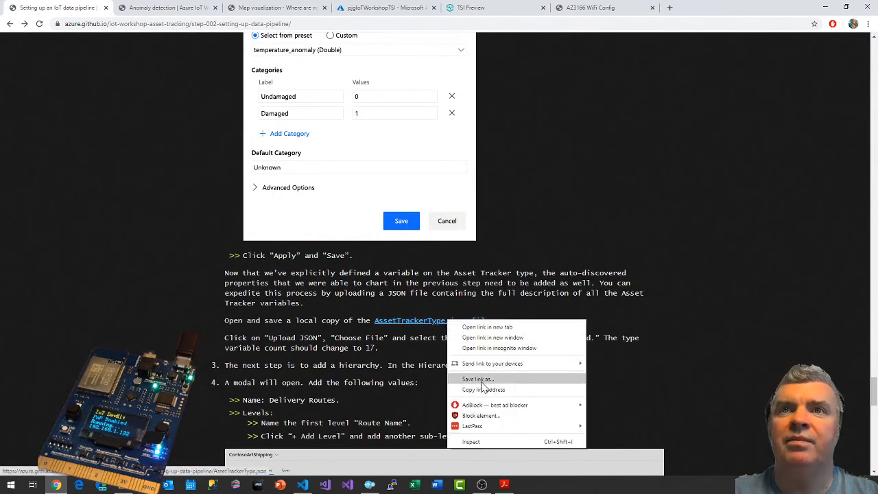
pyautogui.click(480, 379)
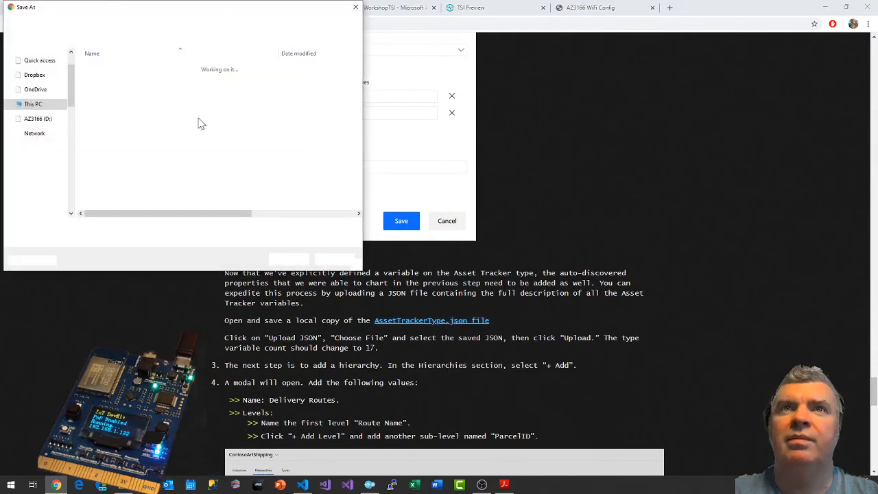
pyautogui.moveTo(85, 170); pyautogui.dragTo(72, 66)
pyautogui.scroll(5, 69, 68)
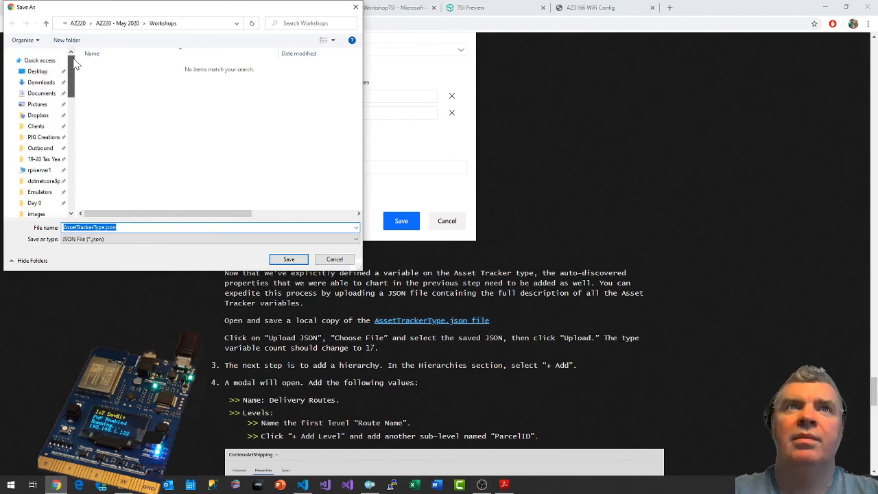
pyautogui.click(41, 82)
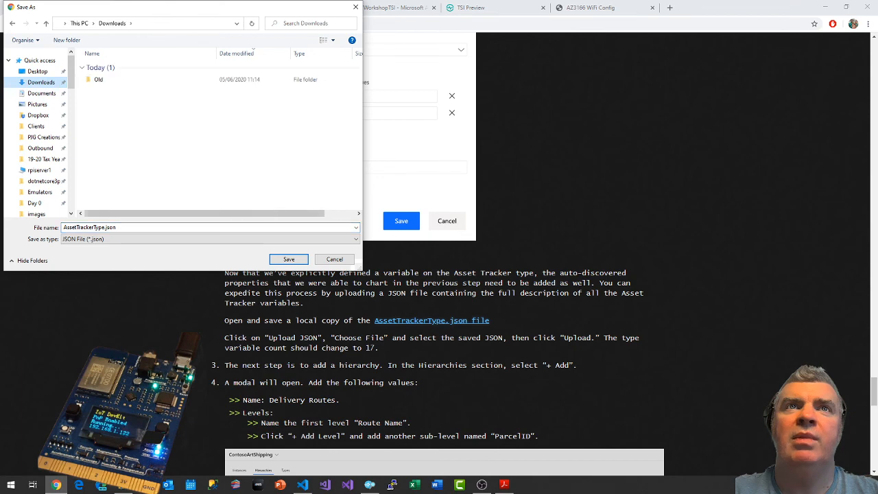
pyautogui.click(294, 261)
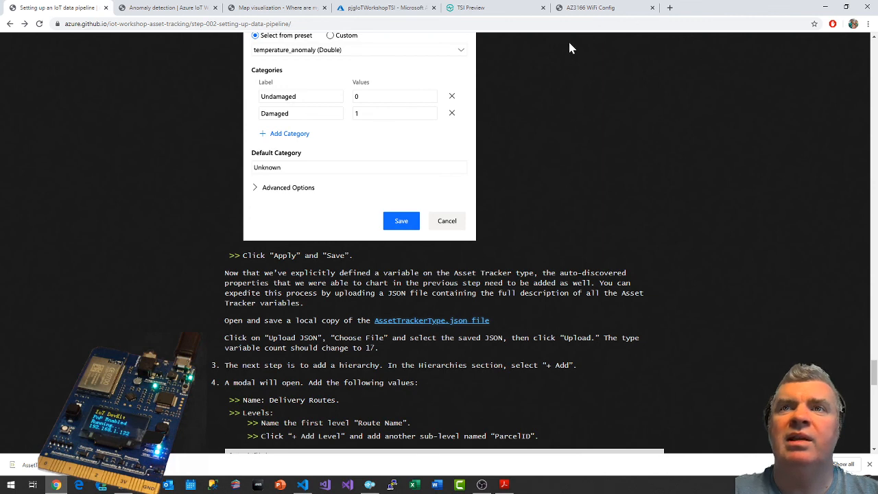
# Return to Time Series Insights and save the edited DefaultType with its Parcel Condition variable.
pyautogui.click(480, 7)
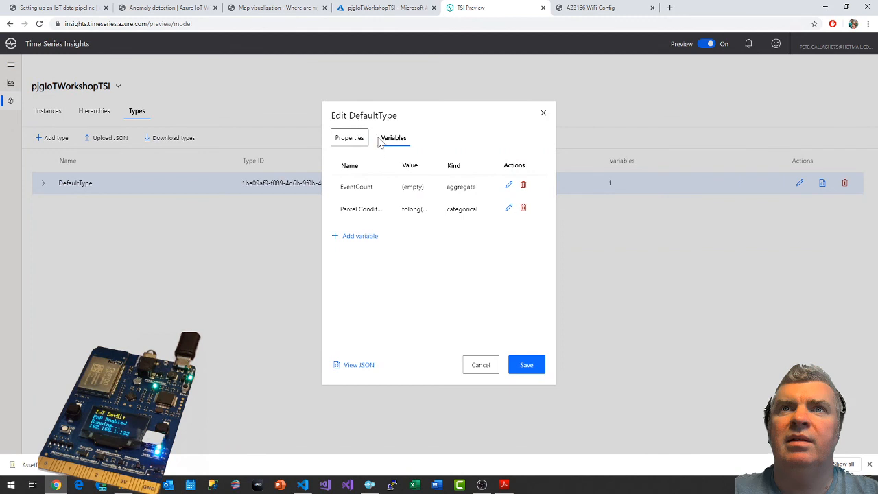
pyautogui.click(535, 366)
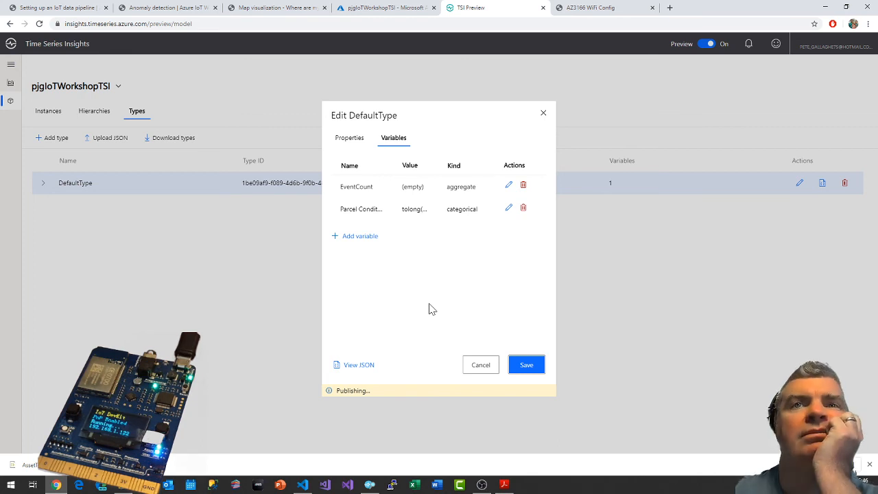
pyautogui.click(474, 364)
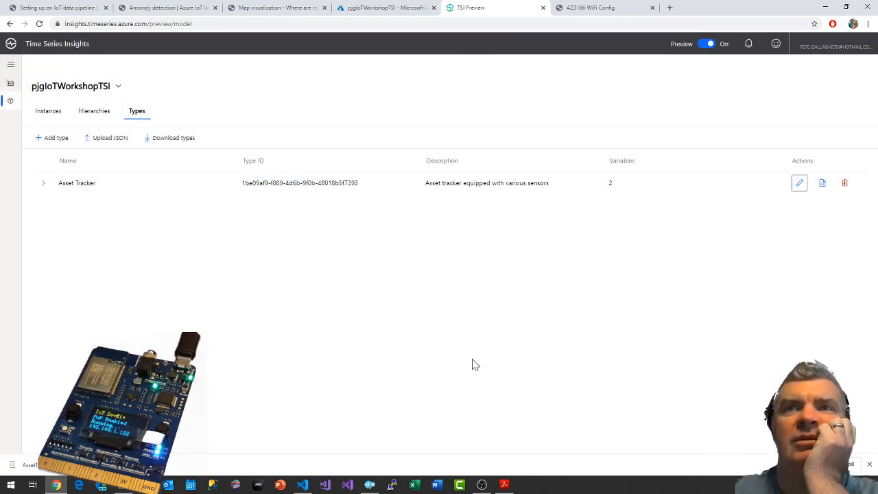
# Upload AssetTrackerType.json from the Downloads folder as the JSON definition for the environment's types.
pyautogui.click(110, 138)
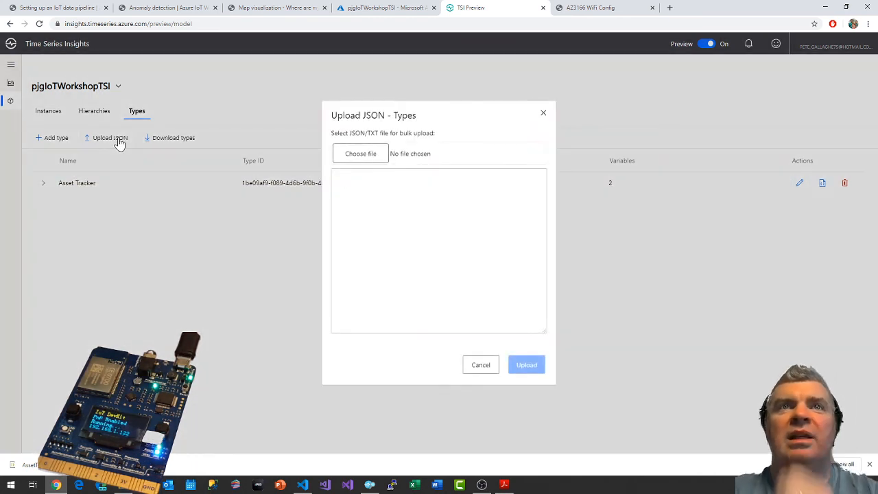
pyautogui.click(365, 155)
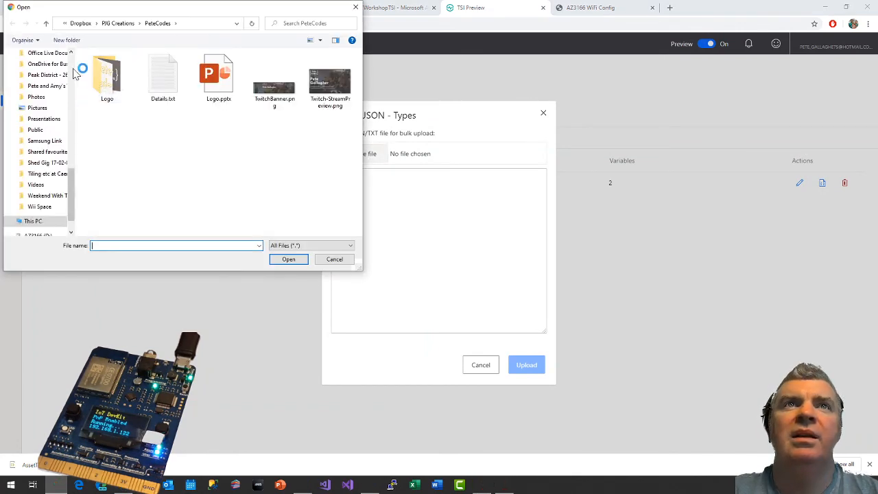
pyautogui.click(42, 82)
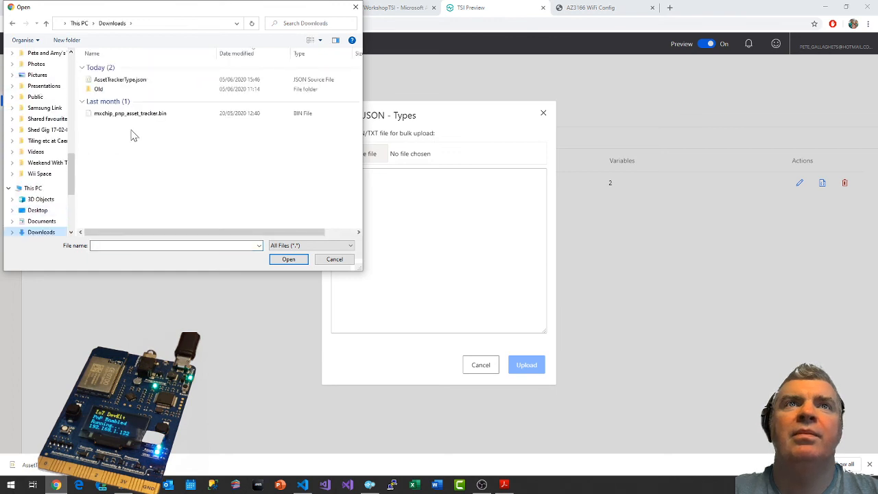
pyautogui.doubleClick(137, 82)
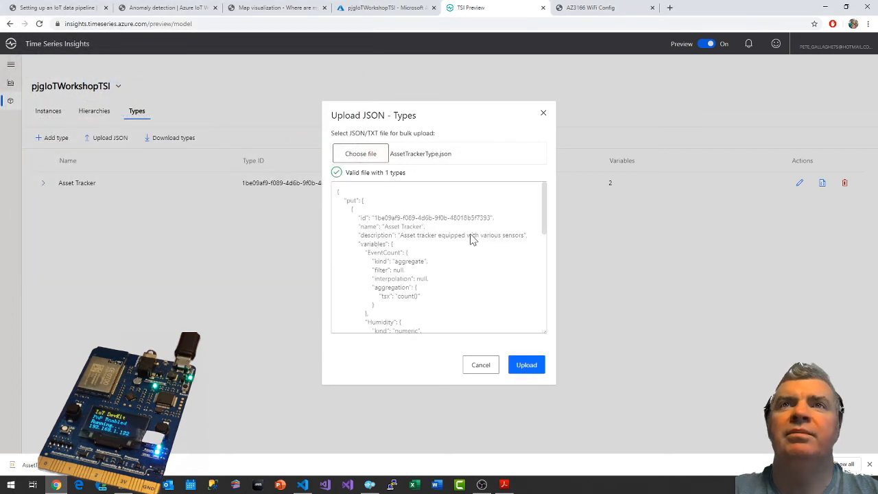
pyautogui.click(532, 368)
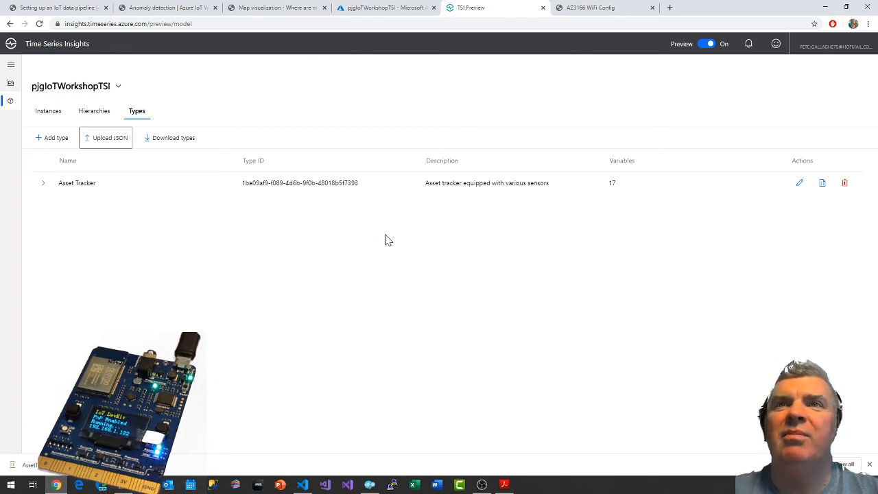
# Examine the variables listed under the Asset Tracker type and read the guide's instructions for adding a hierarchy.
pyautogui.click(73, 186)
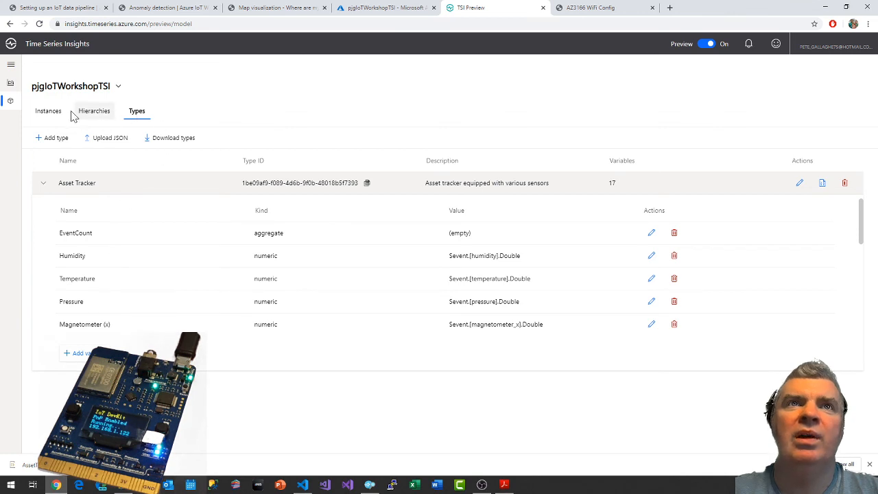
pyautogui.click(106, 113)
pyautogui.click(137, 113)
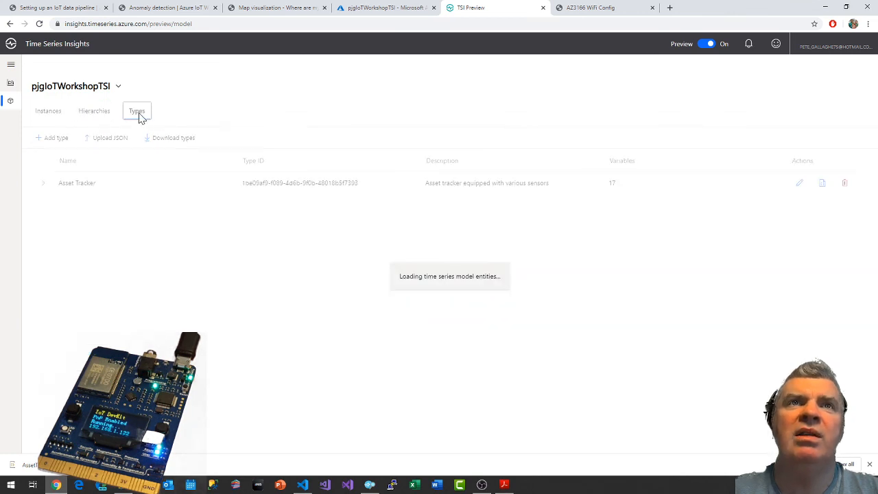
pyautogui.click(81, 187)
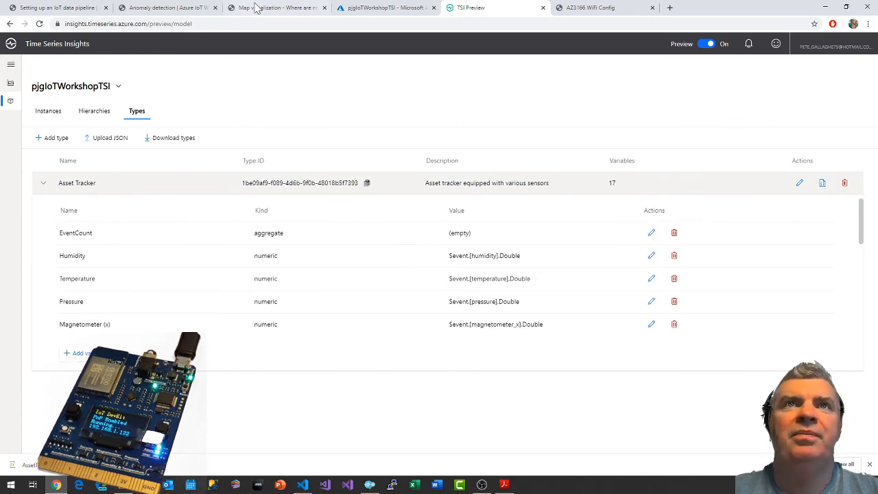
pyautogui.click(59, 8)
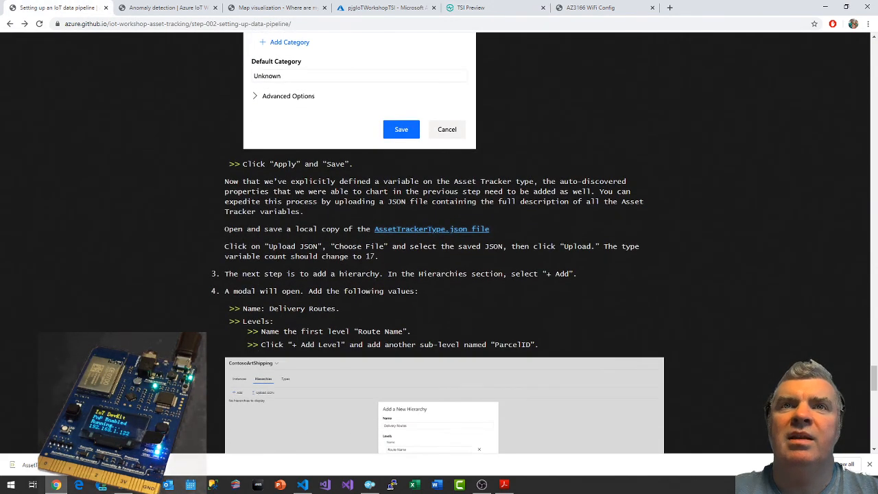
pyautogui.scroll(-1, 479, 243)
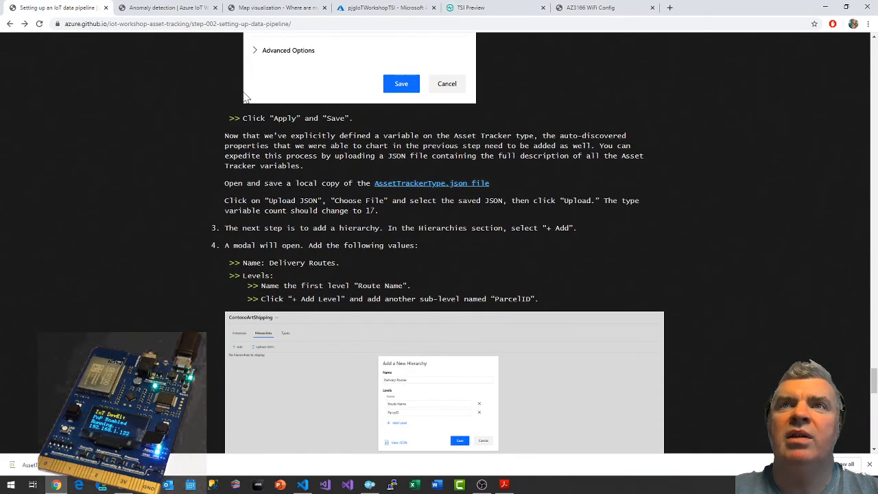
pyautogui.click(384, 8)
pyautogui.click(521, 7)
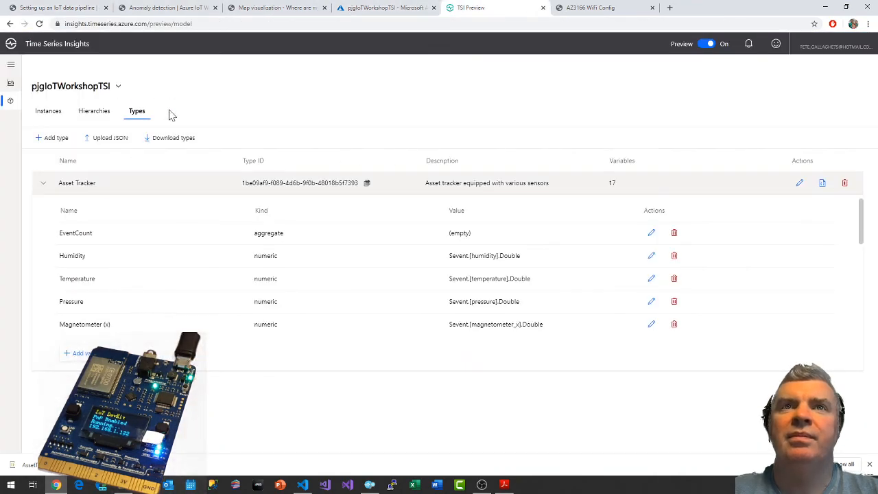
# Start a new hierarchy in pjgIoTWorkshopTSI and name it Delivery Routes, copied from the guide.
pyautogui.click(84, 113)
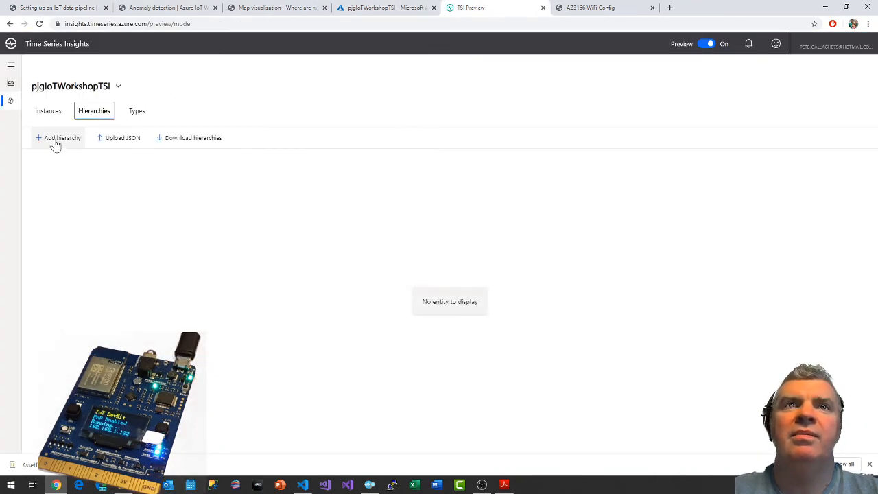
pyautogui.click(59, 139)
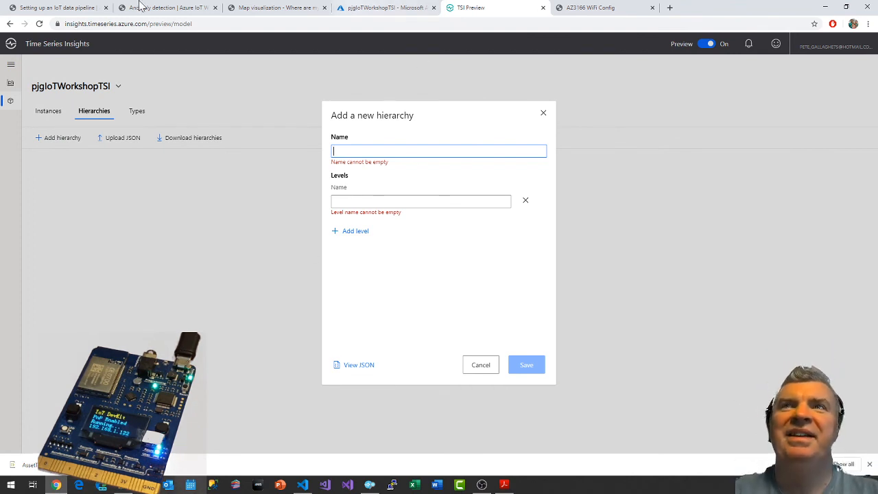
pyautogui.click(68, 7)
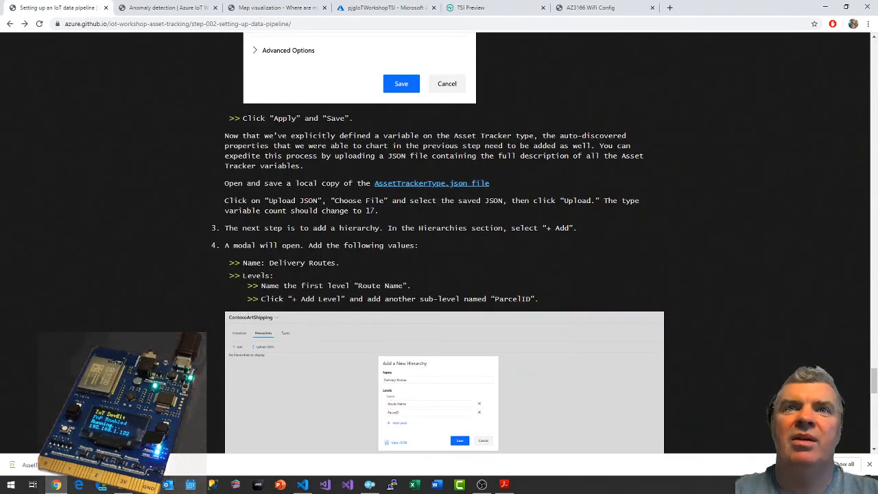
pyautogui.moveTo(270, 264); pyautogui.dragTo(335, 263)
pyautogui.hotkey('ctrl', 'c')
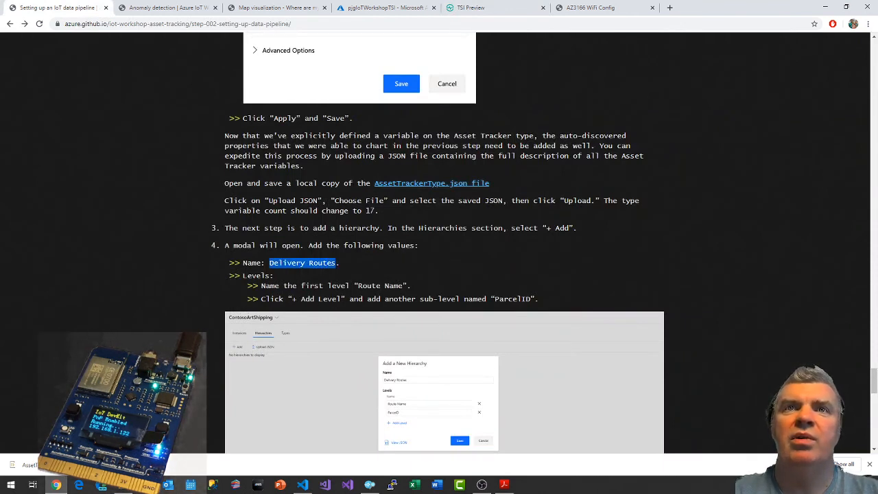
pyautogui.click(484, 7)
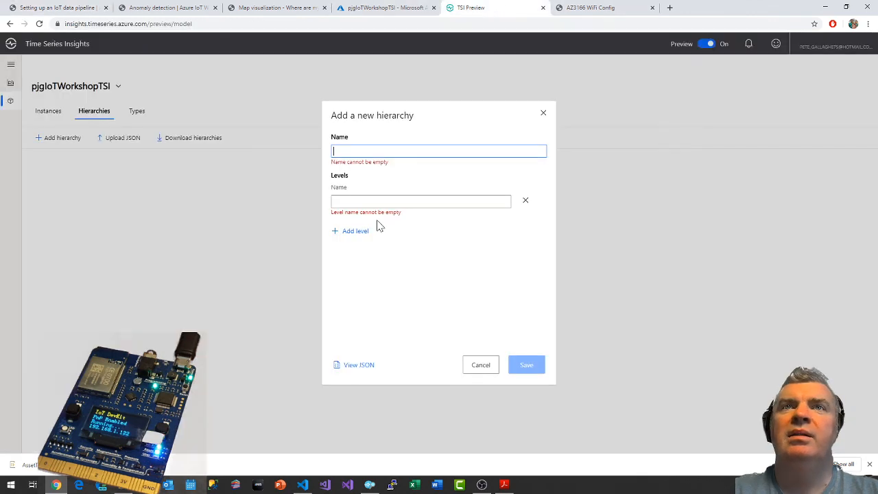
pyautogui.hotkey('ctrl', 'v')
pyautogui.press('Tab')
# Name the hierarchy's first level Route Name, copied from the guide.
pyautogui.click(58, 7)
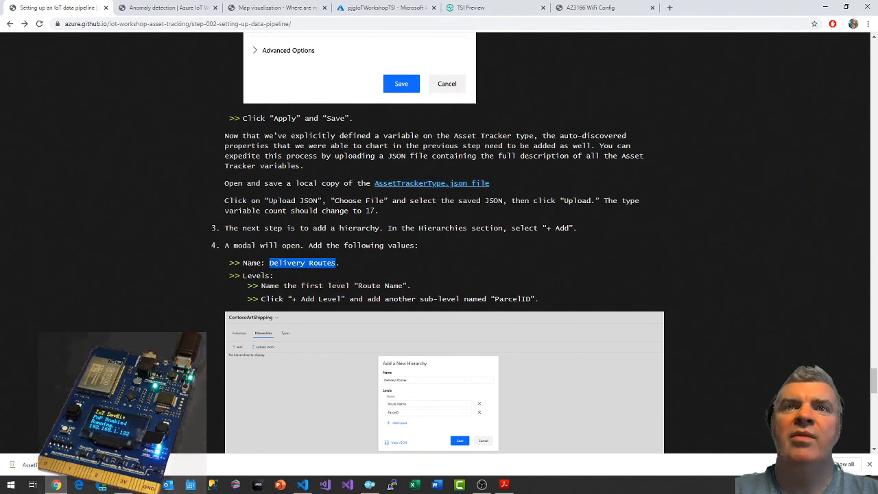
pyautogui.moveTo(358, 285); pyautogui.dragTo(404, 286)
pyautogui.hotkey('ctrl', 'c')
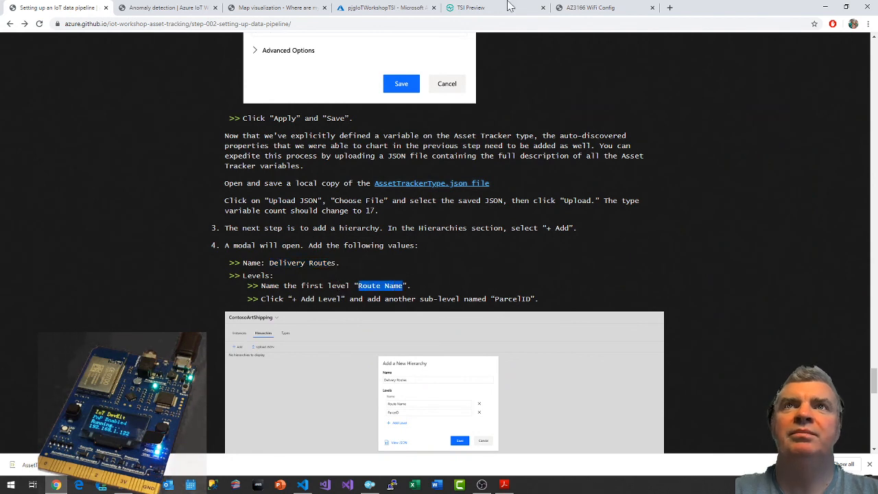
pyautogui.click(480, 8)
pyautogui.hotkey('ctrl', 'v')
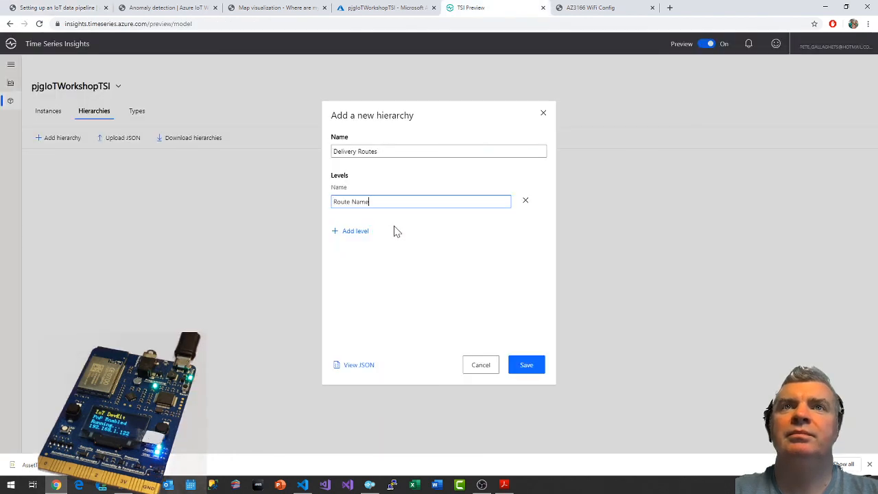
# Add a second hierarchy level named ParcelID, copied from the guide, and return to the guide's hierarchy instructions.
pyautogui.click(355, 233)
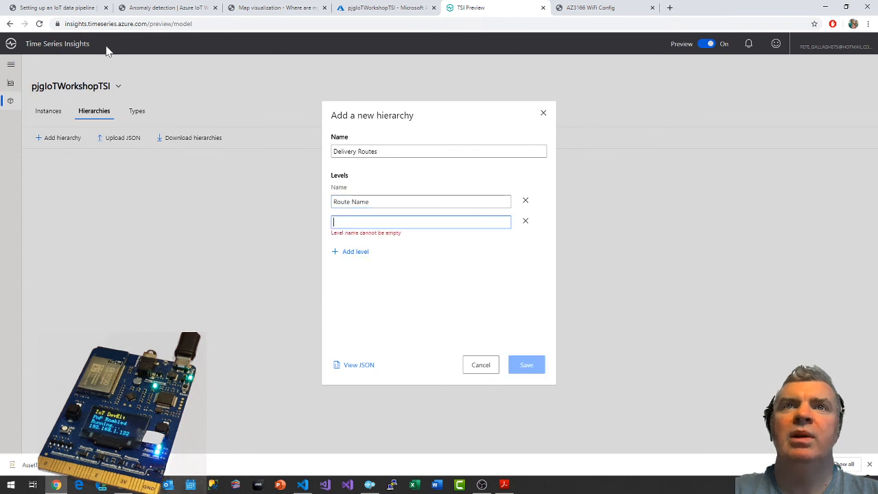
pyautogui.click(68, 7)
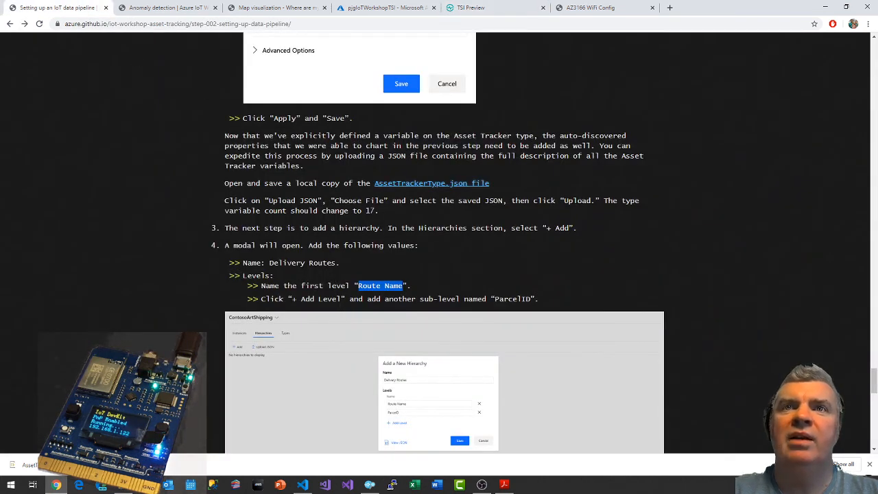
pyautogui.click(501, 299)
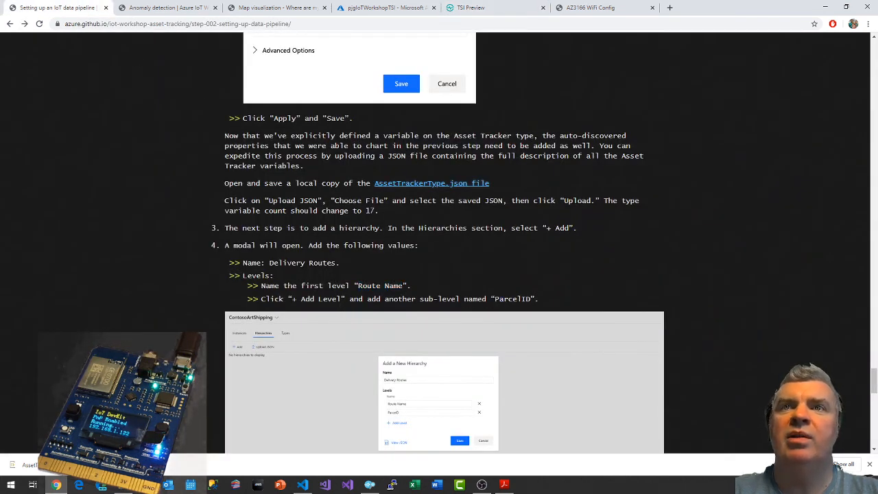
pyautogui.moveTo(502, 299); pyautogui.dragTo(529, 299)
pyautogui.hotkey('ctrl', 'c')
pyautogui.click(471, 8)
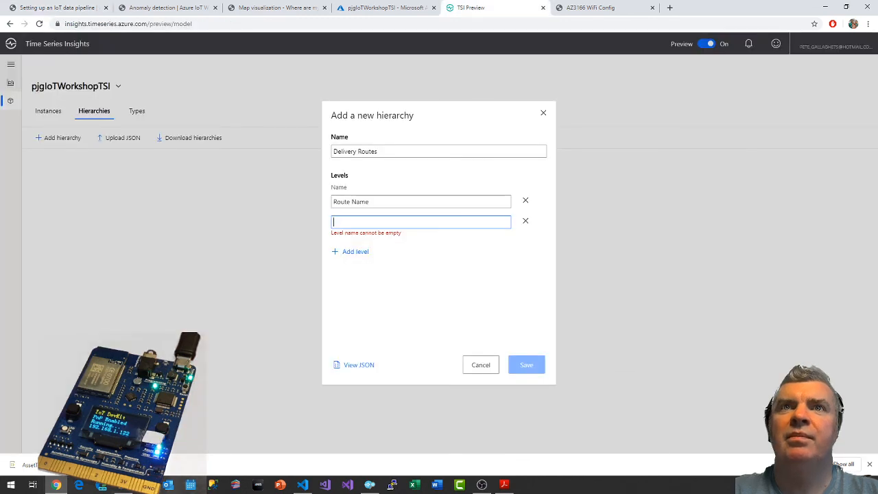
pyautogui.hotkey('ctrl', 'v')
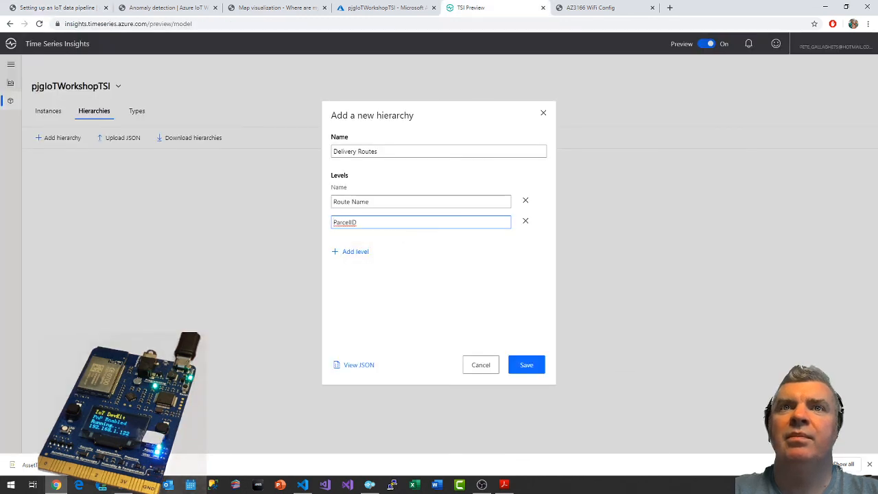
pyautogui.click(55, 7)
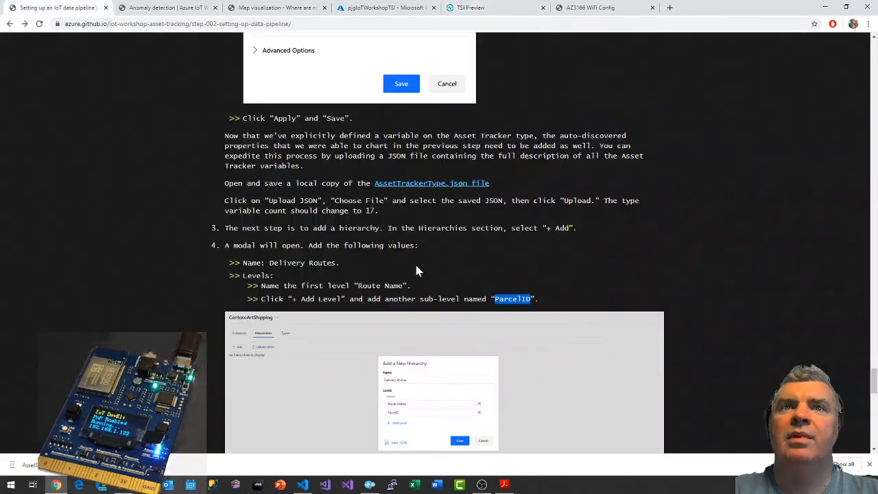
# Check the guide's remaining hierarchy instructions and save the new Delivery Routes hierarchy.
pyautogui.scroll(-1, 467, 332)
pyautogui.scroll(-3, 467, 332)
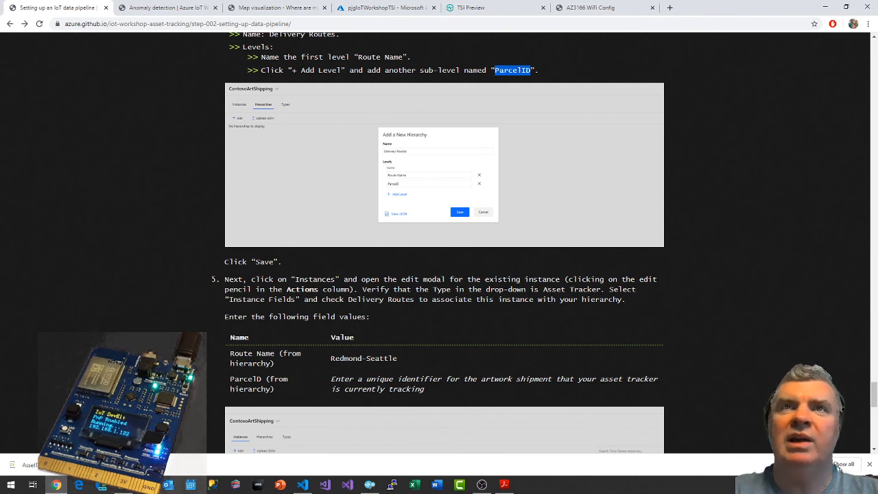
pyautogui.click(470, 7)
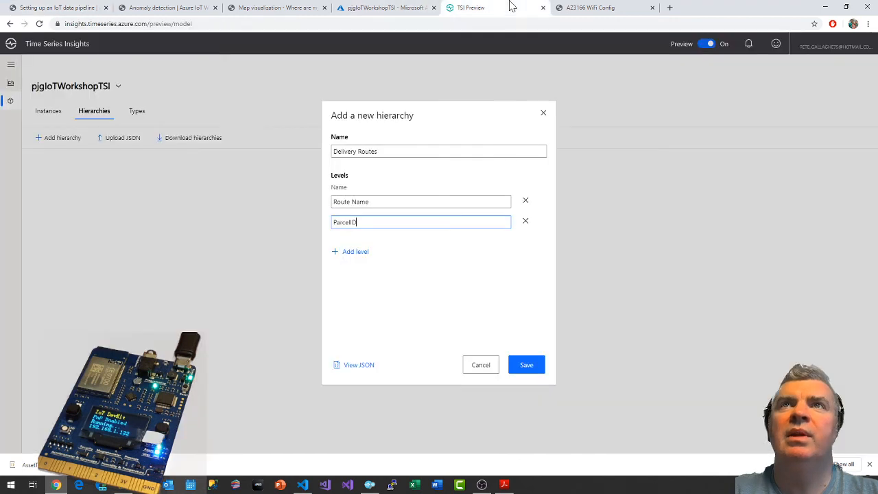
pyautogui.click(526, 367)
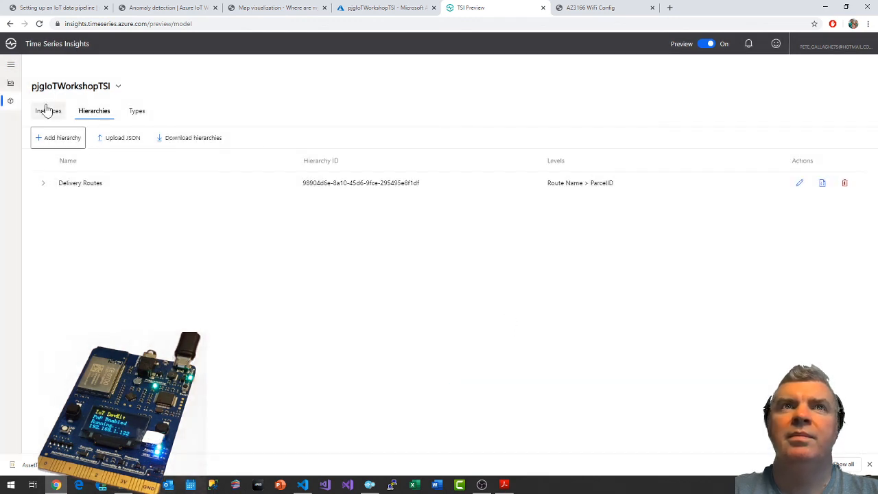
# Open the IoTWorkshopDevice instance of pjgIoTWorkshopTSI for editing, following the guide's step 5.
pyautogui.click(45, 114)
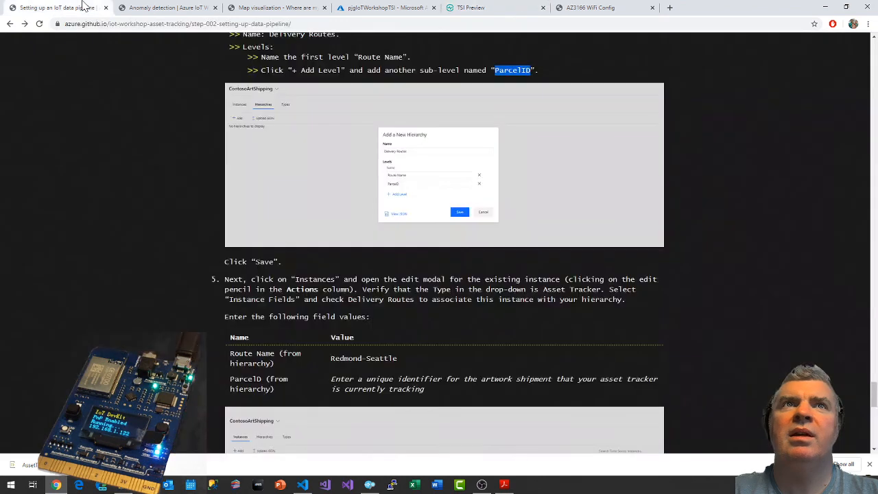
pyautogui.click(58, 8)
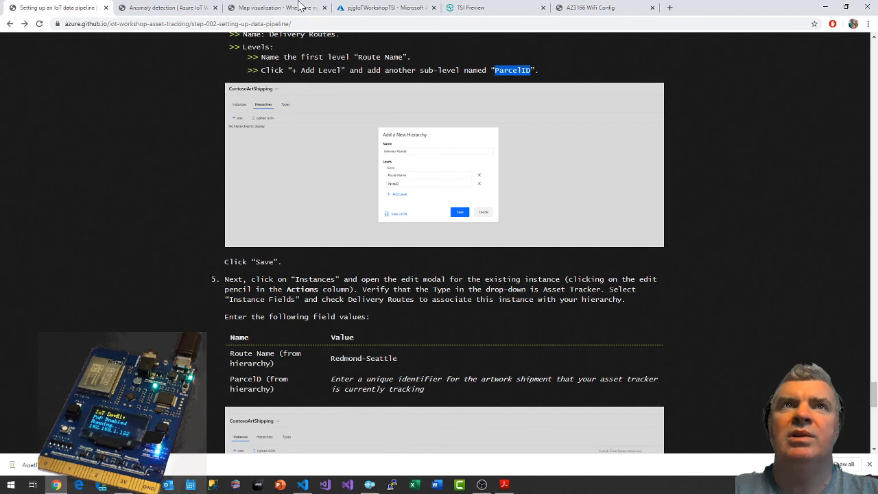
pyautogui.click(411, 7)
pyautogui.click(473, 8)
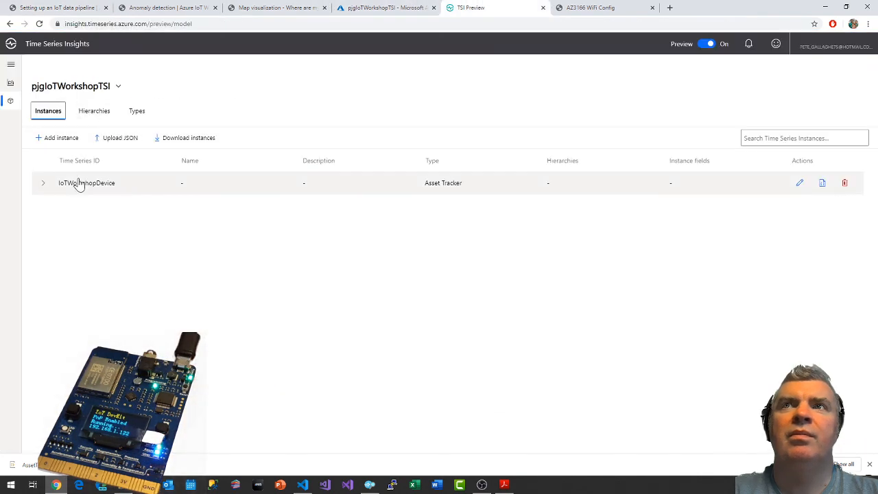
pyautogui.click(799, 184)
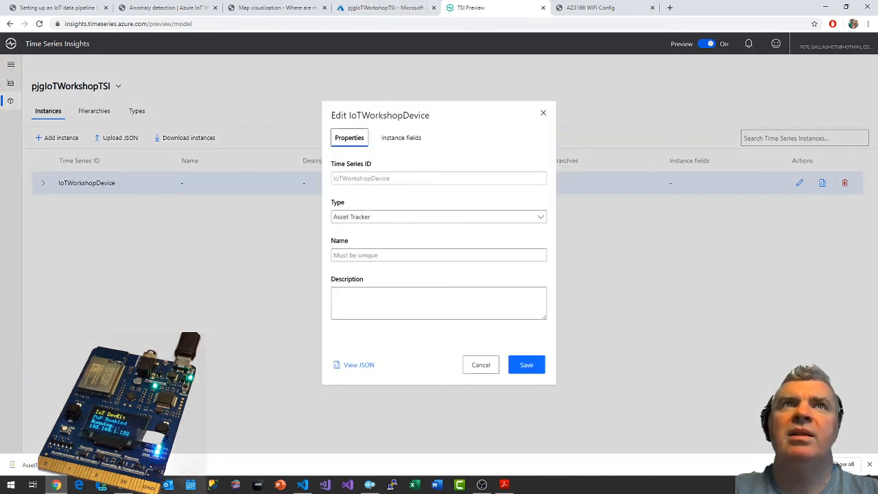
# Check the instance's type against the guide and associate IoTWorkshopDevice with the Delivery Routes hierarchy.
pyautogui.click(69, 7)
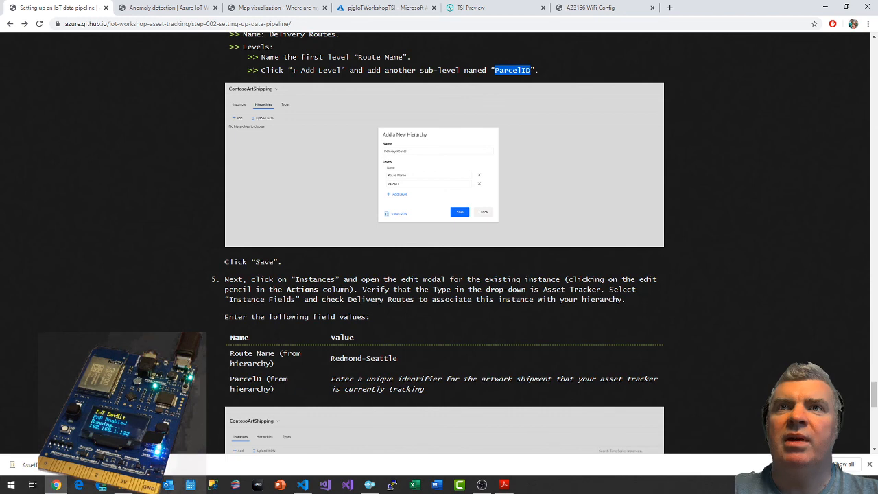
pyautogui.click(384, 7)
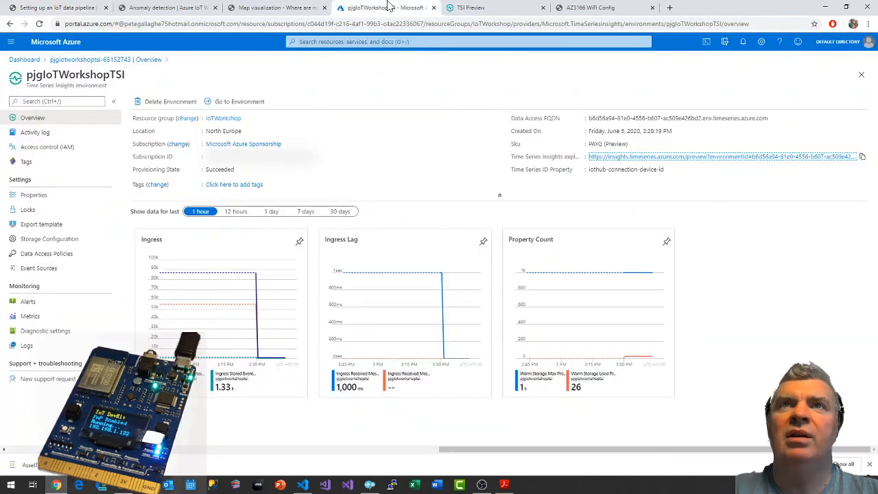
pyautogui.click(511, 7)
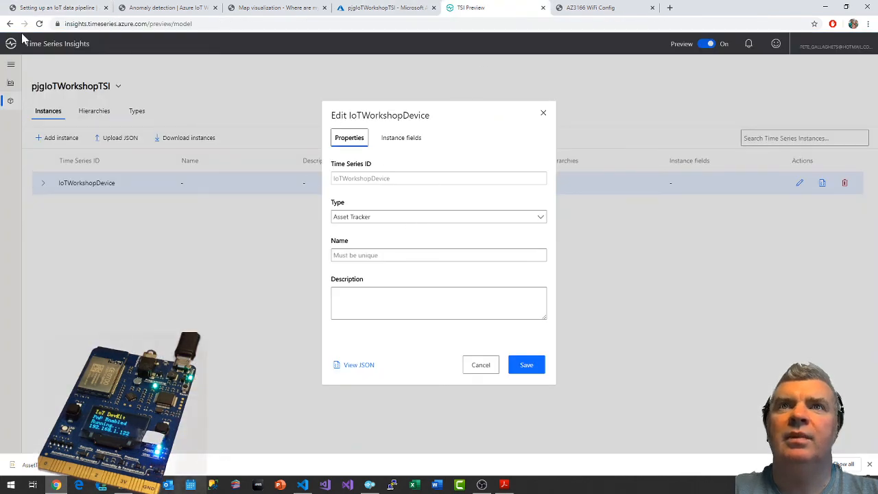
pyautogui.click(43, 7)
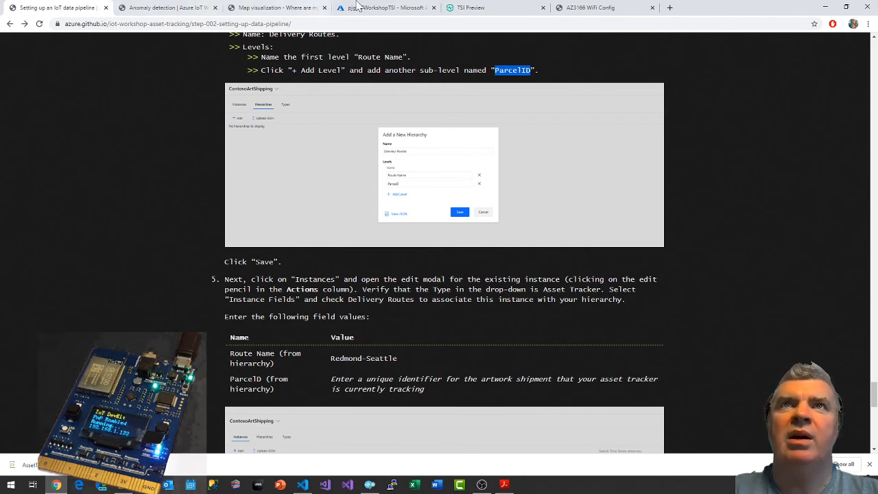
pyautogui.click(488, 8)
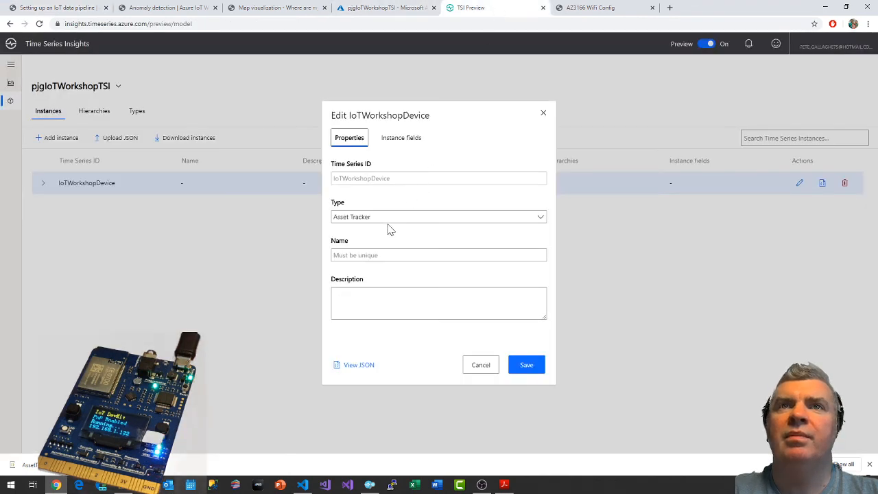
pyautogui.click(415, 139)
pyautogui.click(336, 179)
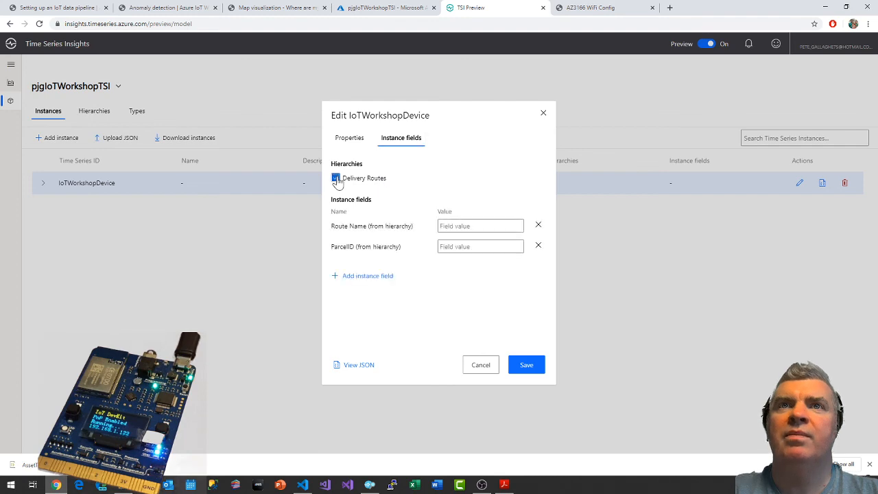
# Set the instance's Route Name field to Redmond-Seattle, copied from the guide.
pyautogui.click(60, 8)
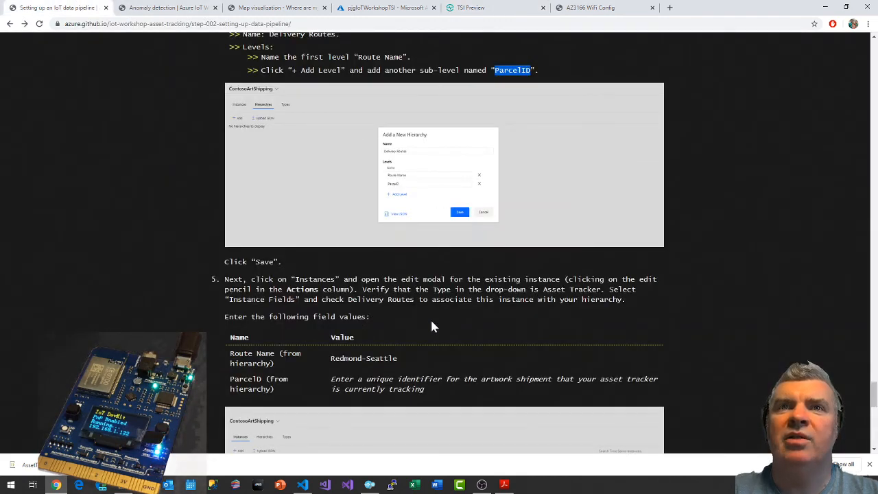
pyautogui.scroll(-1, 431, 325)
pyautogui.moveTo(331, 313); pyautogui.dragTo(380, 313)
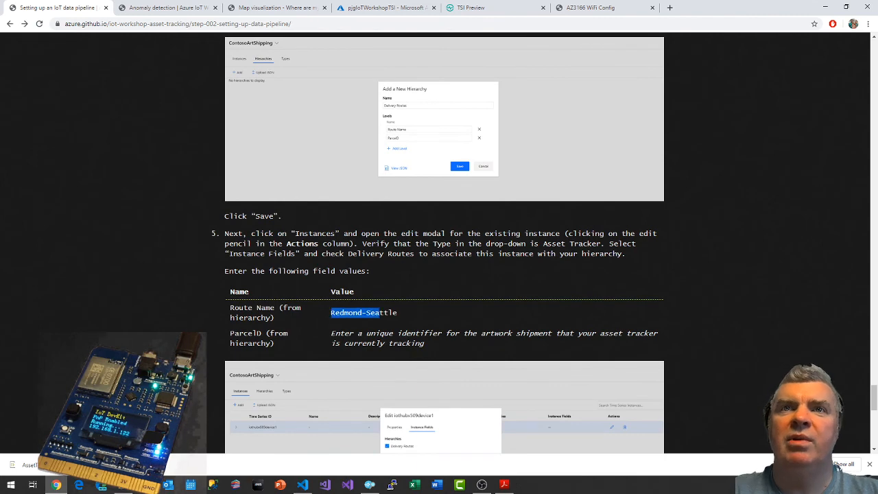
pyautogui.click(471, 7)
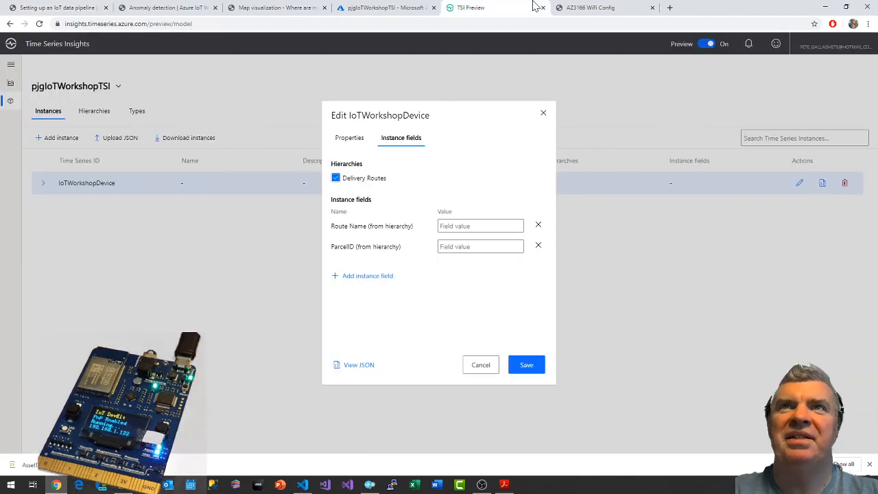
pyautogui.click(473, 225)
pyautogui.write('Redmond-Seattle')
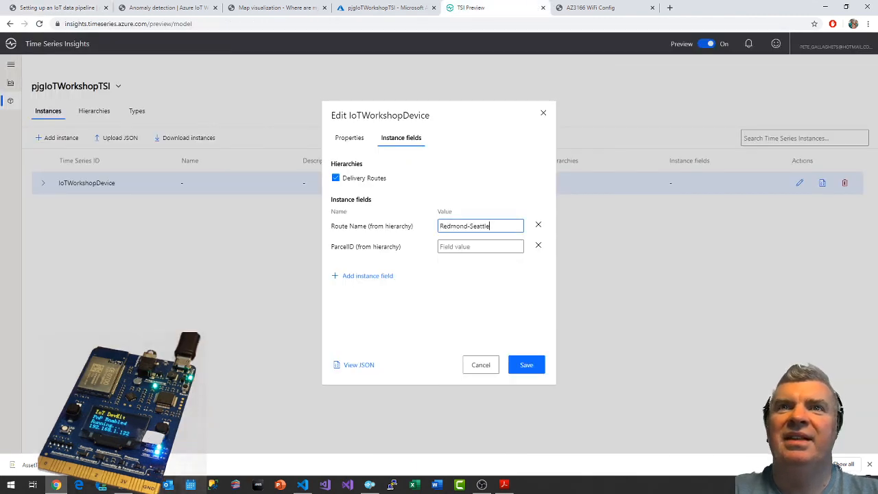
# Check the guide's parcel identifier example and set the instance's ParcelID field to pjg_001.
pyautogui.click(95, 7)
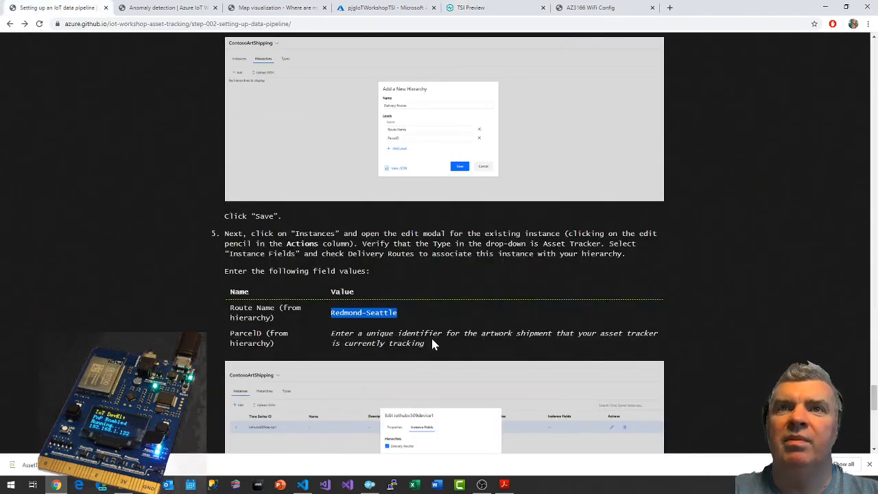
pyautogui.scroll(-1, 432, 349)
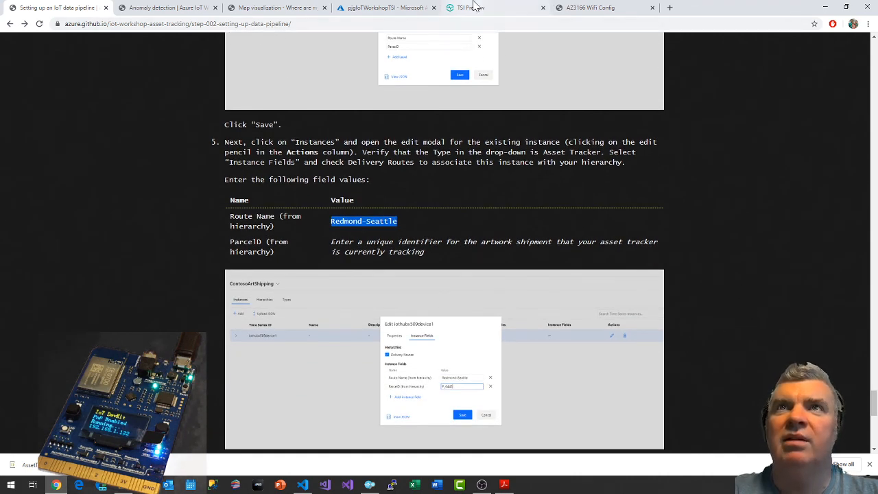
pyautogui.click(471, 8)
pyautogui.press('Tab')
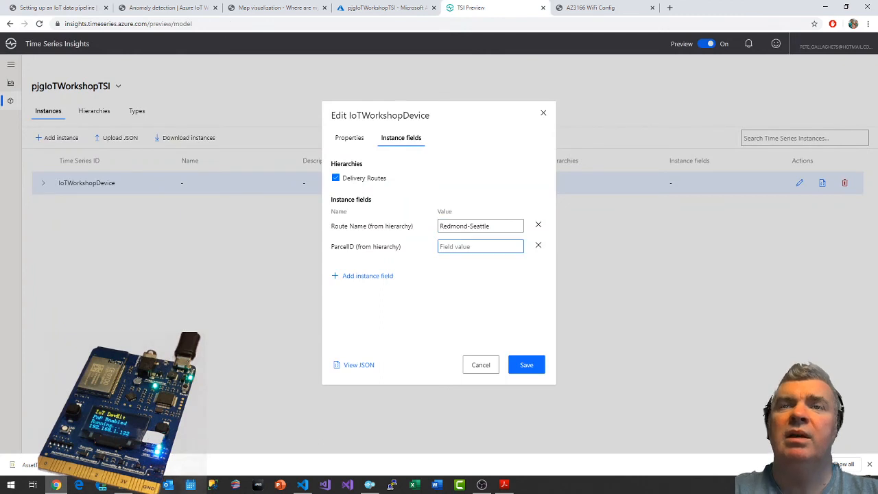
pyautogui.write('pjg_001')
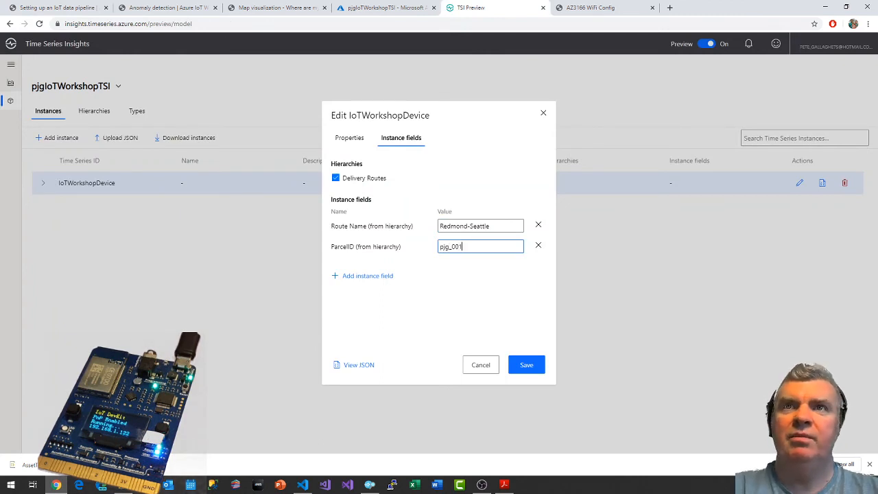
# Review the guide's instance instructions against the properties and instance fields of IoTWorkshopDevice.
pyautogui.click(65, 8)
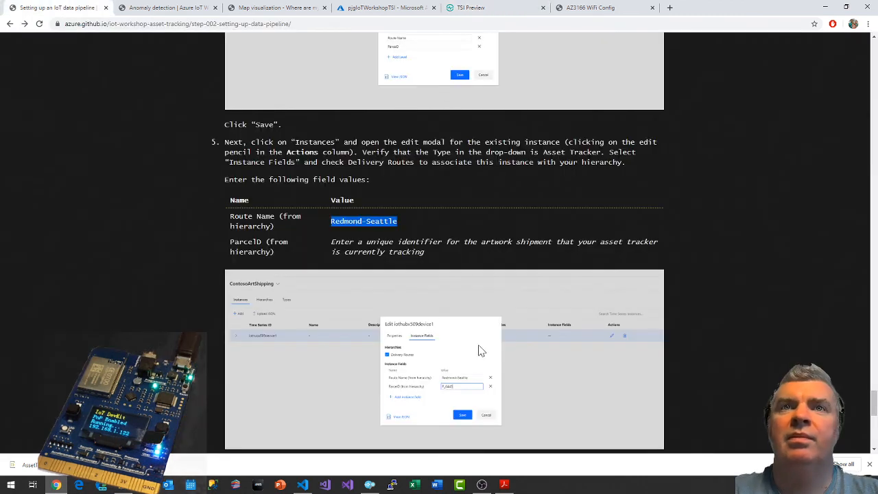
pyautogui.scroll(-5, 470, 341)
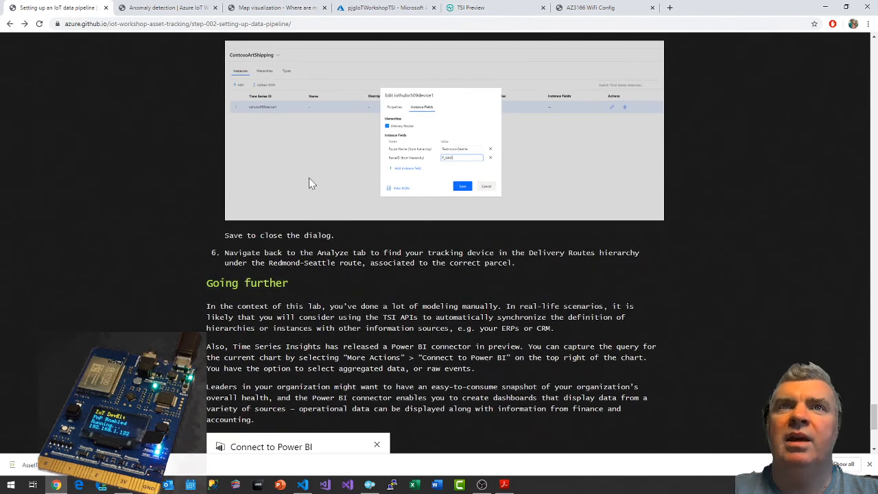
pyautogui.click(480, 8)
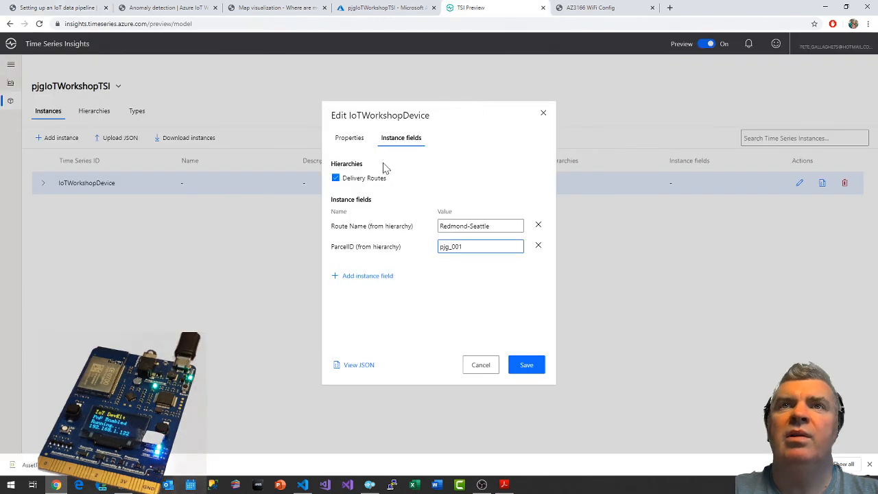
pyautogui.click(350, 138)
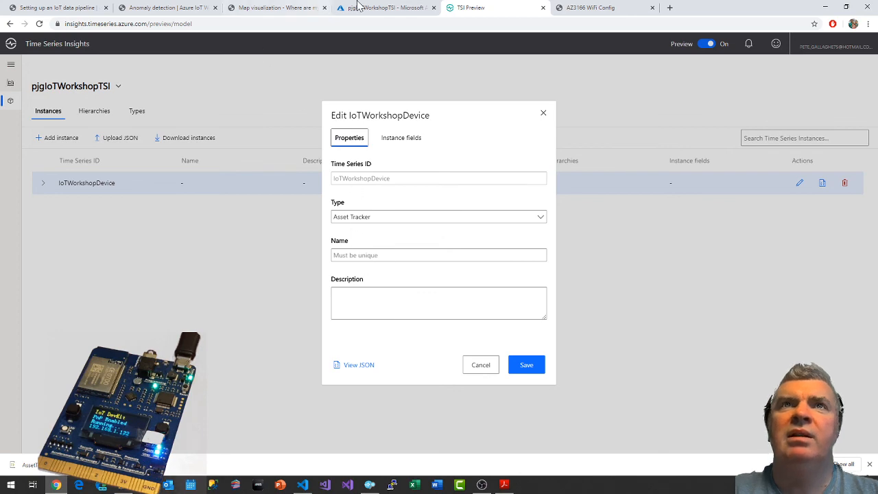
pyautogui.click(62, 8)
pyautogui.scroll(3, 339, 272)
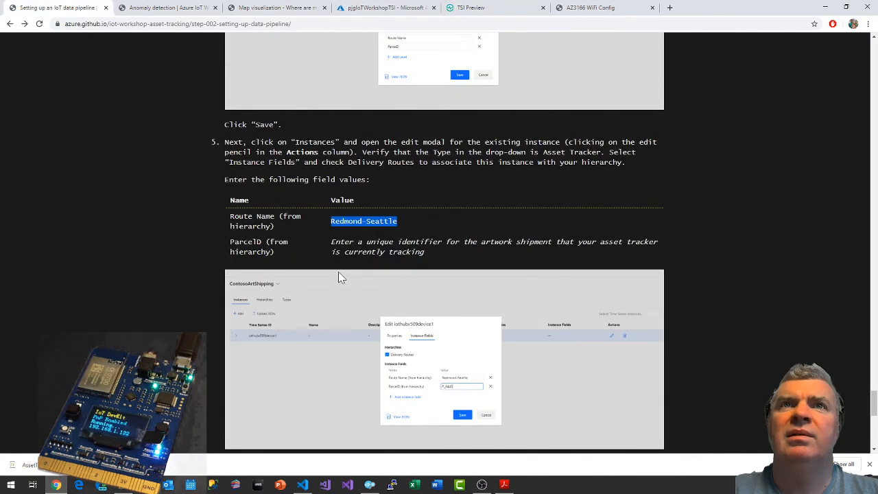
pyautogui.scroll(3, 339, 272)
pyautogui.scroll(-2, 357, 261)
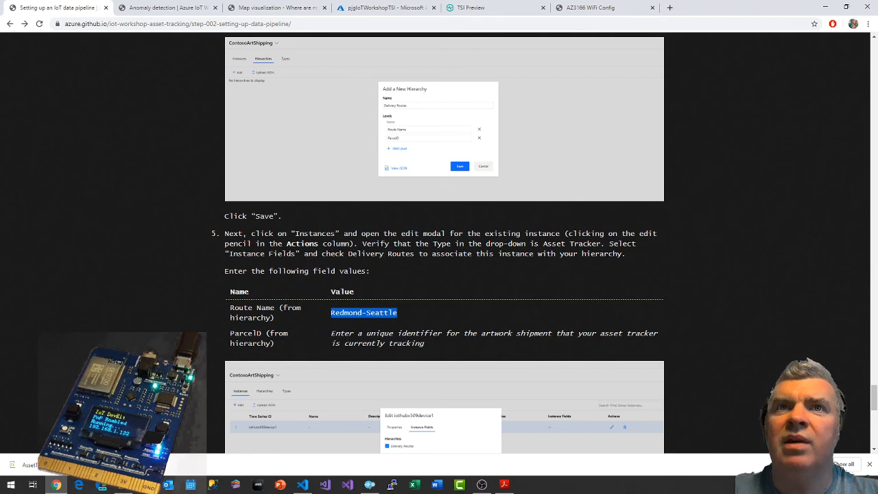
pyautogui.scroll(-1, 341, 287)
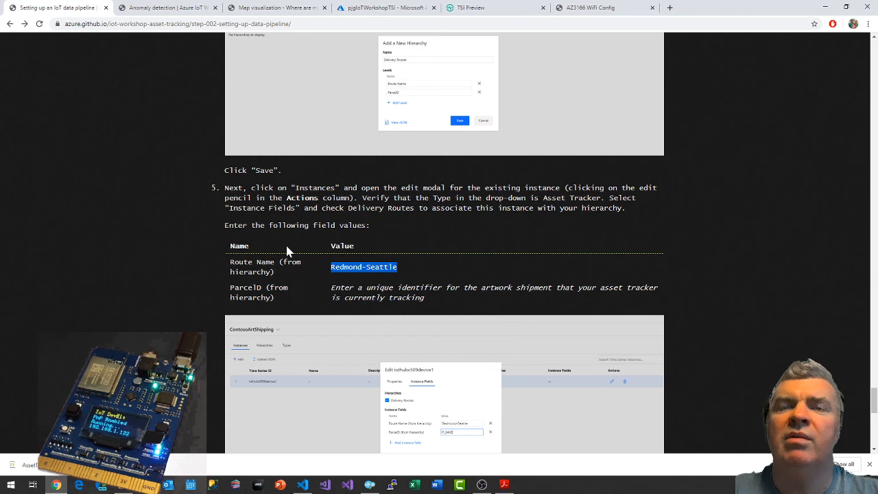
pyautogui.click(388, 7)
pyautogui.click(490, 7)
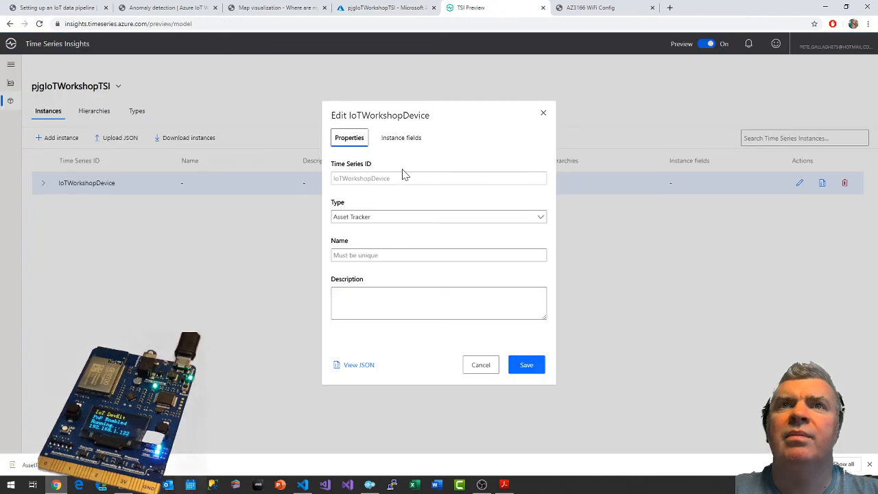
pyautogui.click(390, 140)
pyautogui.click(346, 141)
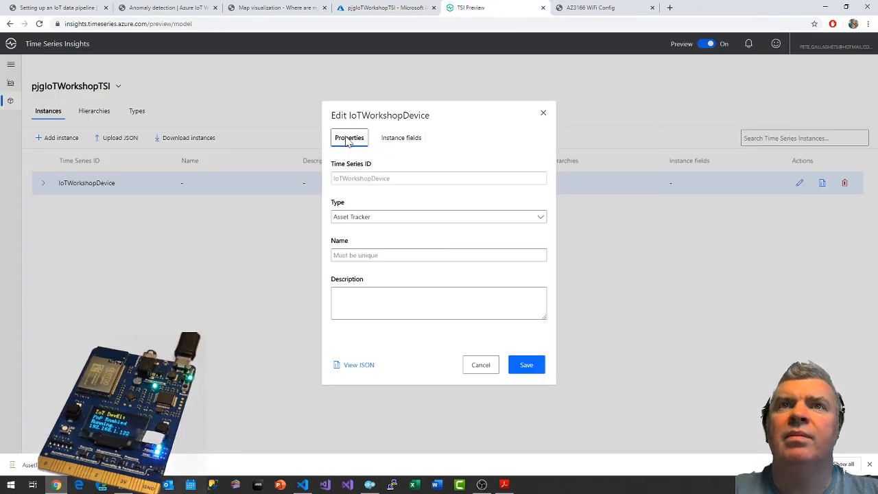
# Check the guide's hierarchy and instance instructions, and enter Delivery Routes as the name of the IoTWorkshopDevice instance.
pyautogui.click(52, 7)
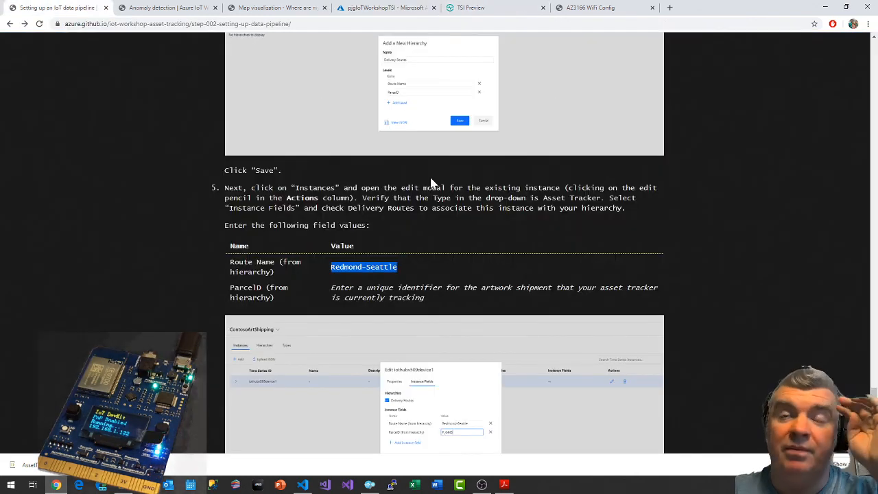
pyautogui.scroll(-3, 427, 295)
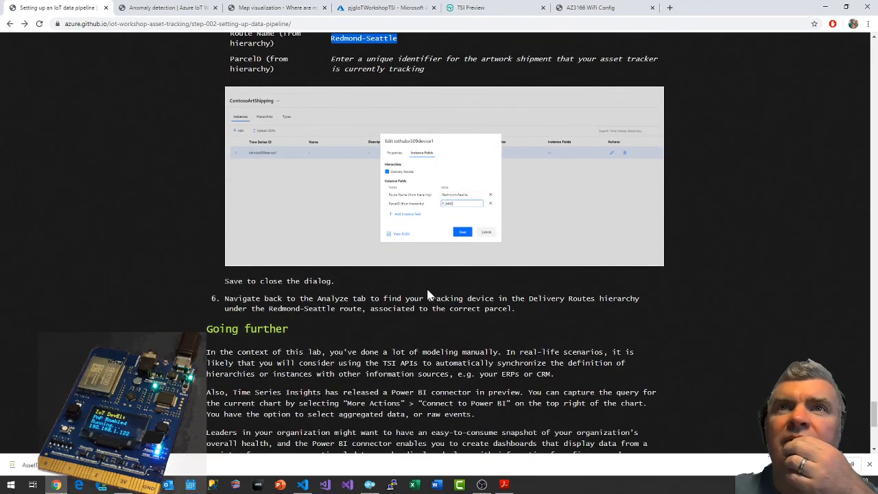
pyautogui.scroll(5, 428, 295)
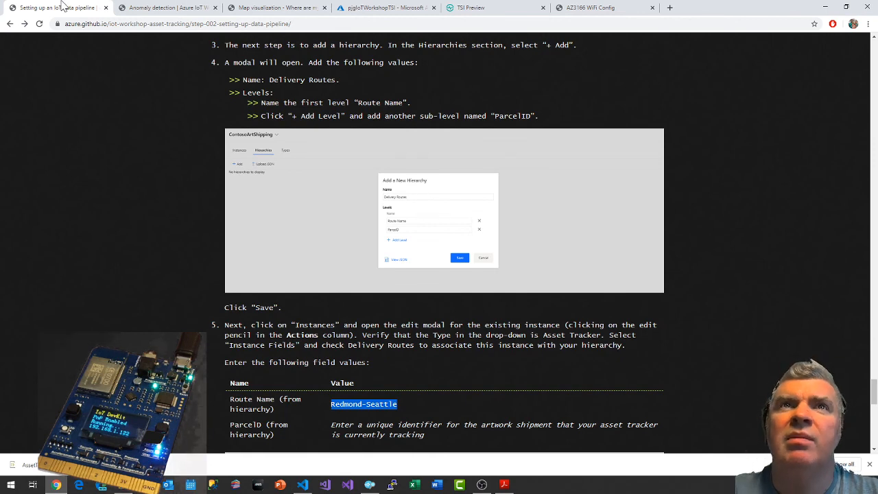
pyautogui.click(480, 7)
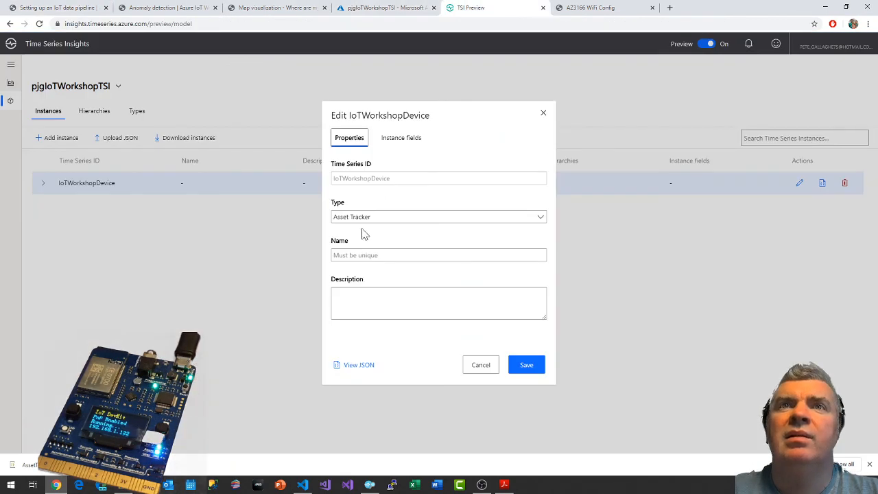
pyautogui.click(412, 255)
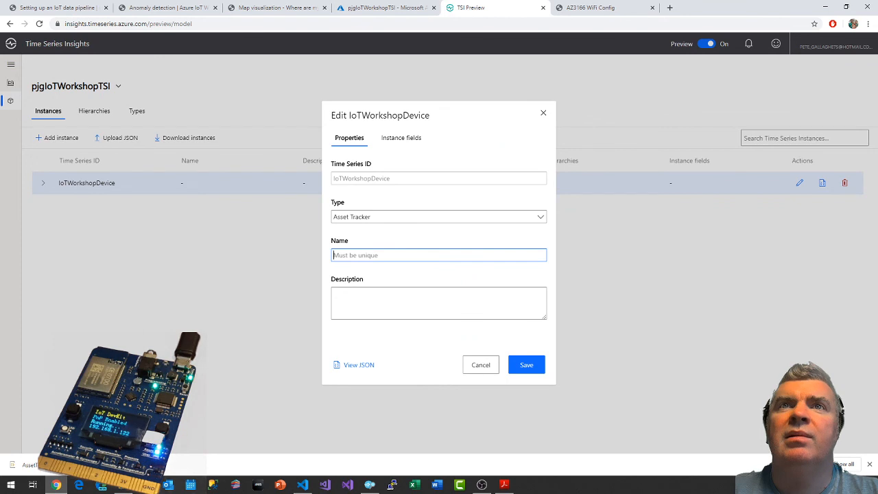
pyautogui.write('Deliv')
pyautogui.press('BackSpace')
pyautogui.write('liver')
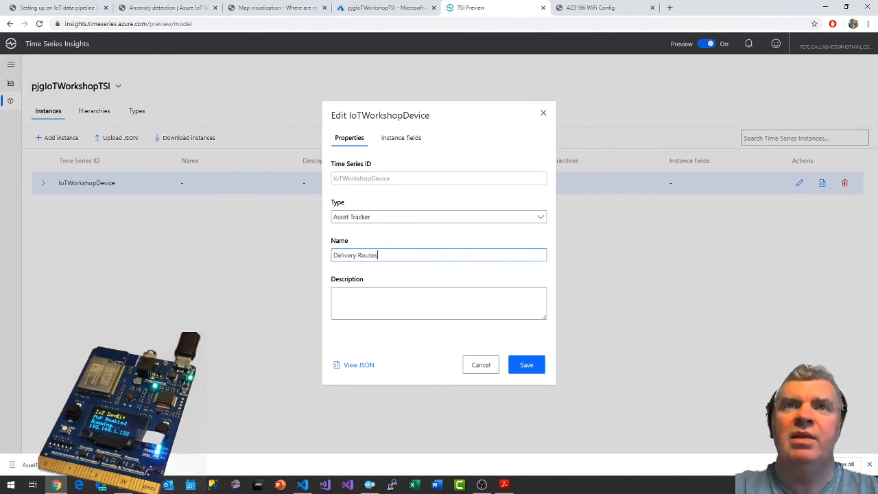
# Recheck the guide's instance instructions, set the IoTWorkshopDevice instance's name to Delivery Instance, and save it.
pyautogui.click(74, 7)
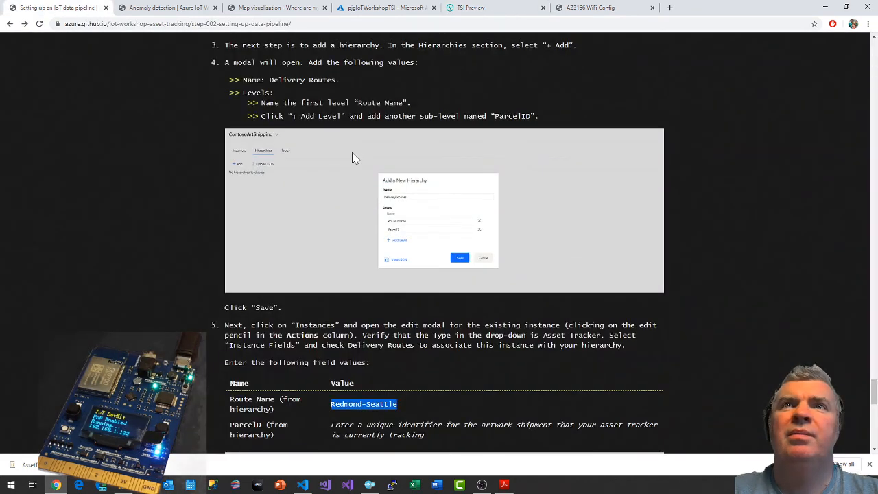
pyautogui.scroll(-1, 352, 157)
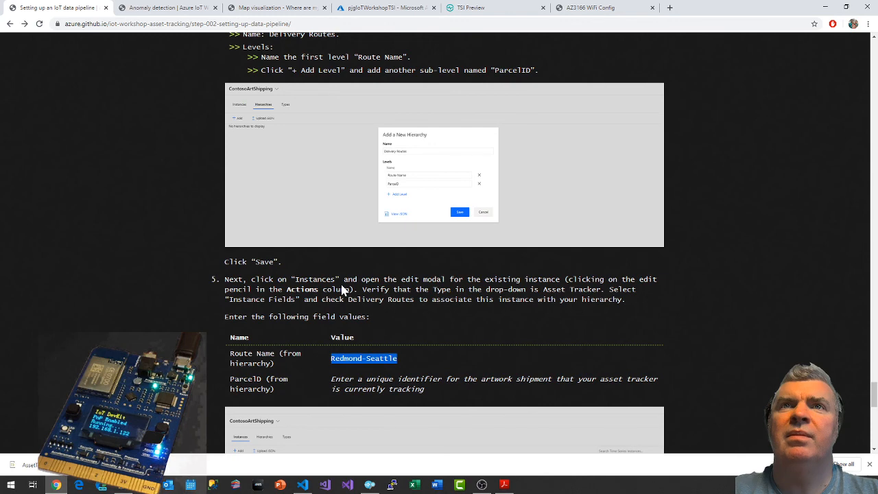
pyautogui.click(480, 7)
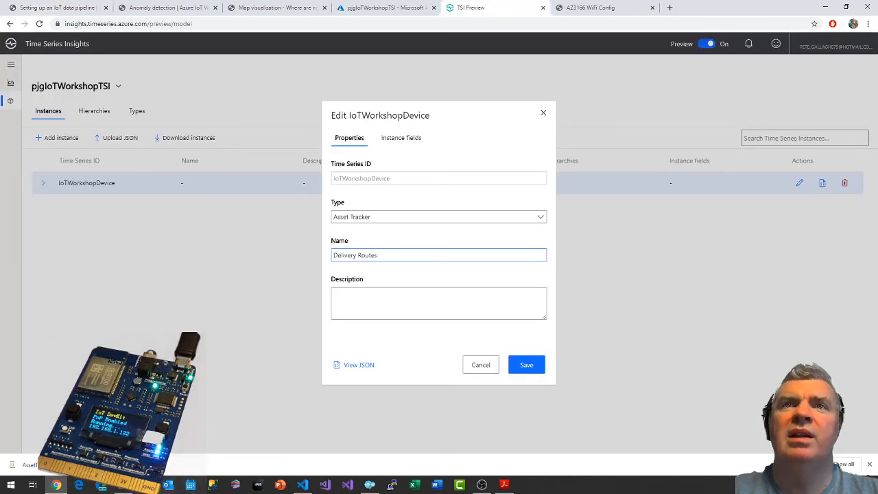
pyautogui.moveTo(378, 255); pyautogui.dragTo(310, 260)
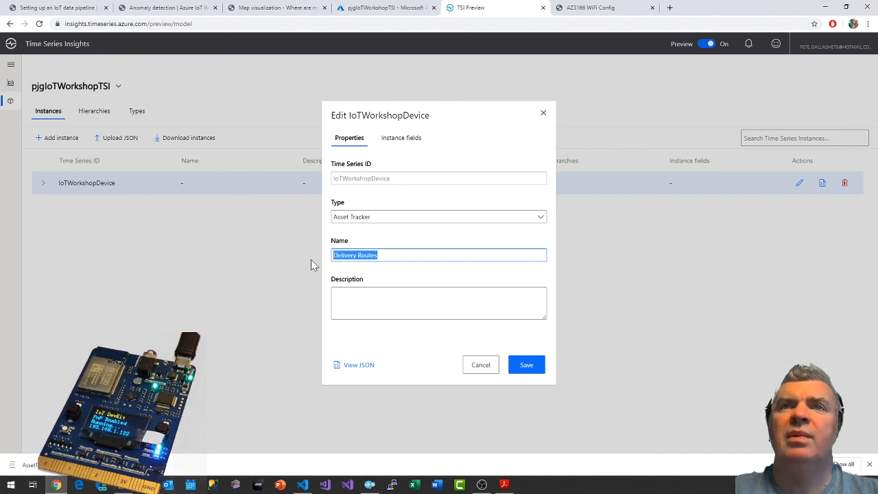
pyautogui.click(378, 255)
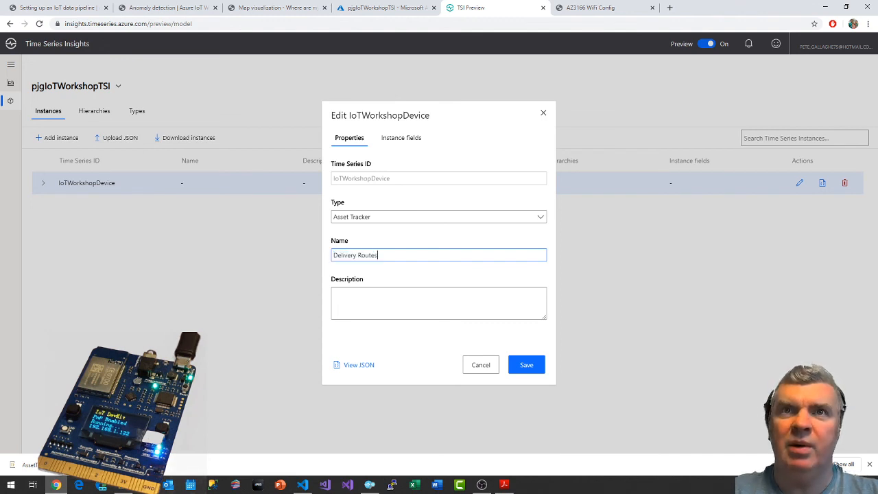
pyautogui.moveTo(378, 255); pyautogui.dragTo(332, 256)
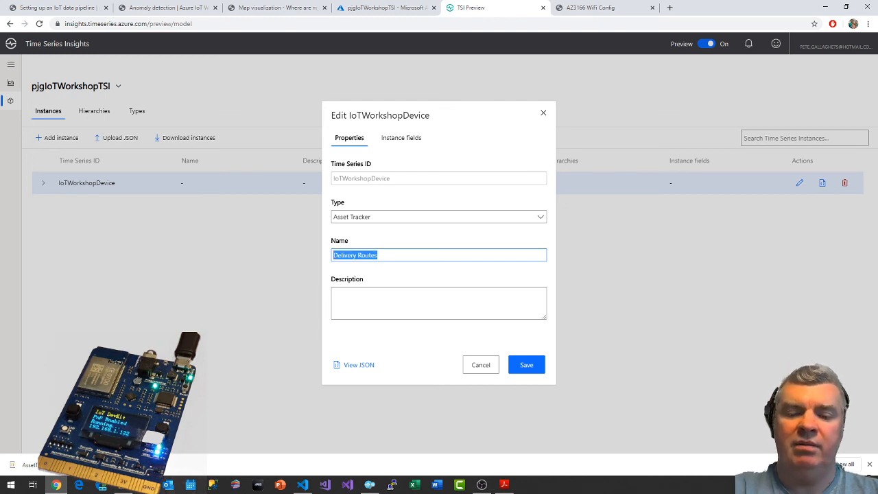
pyautogui.write('Delivery Instanc')
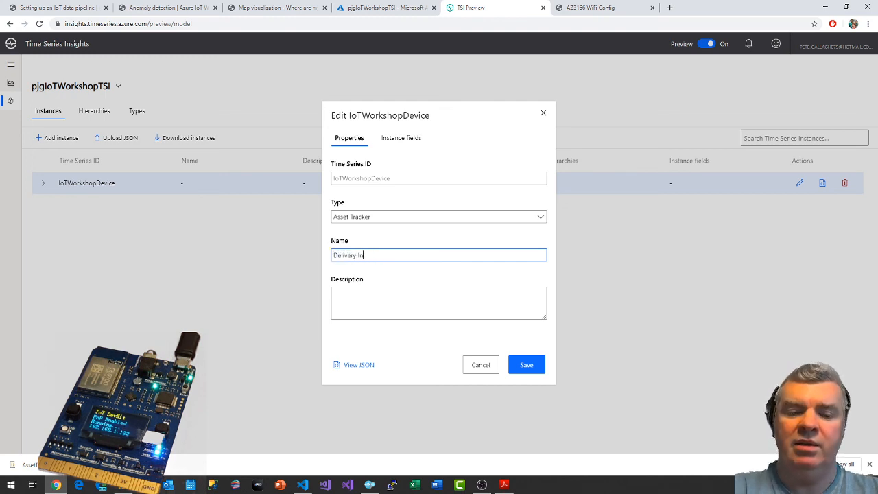
pyautogui.click(517, 367)
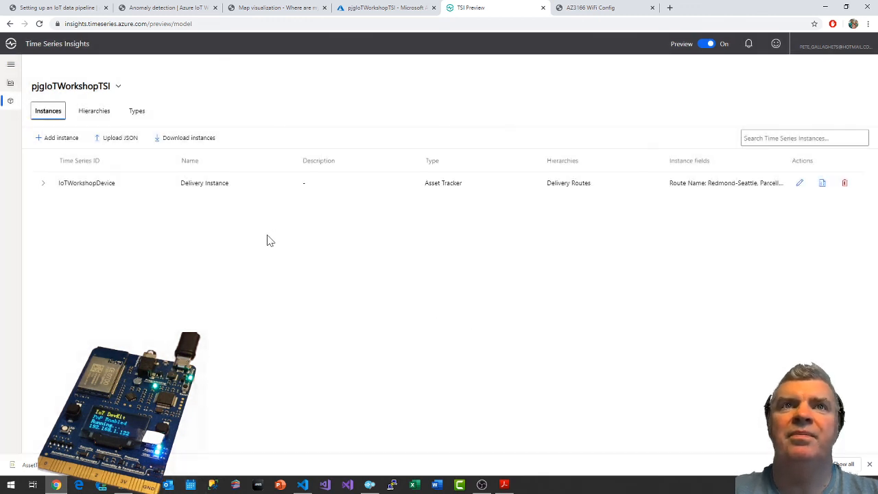
# Review the saved instance's Route Name and ParcelID fields and read the guide's next instruction.
pyautogui.click(41, 183)
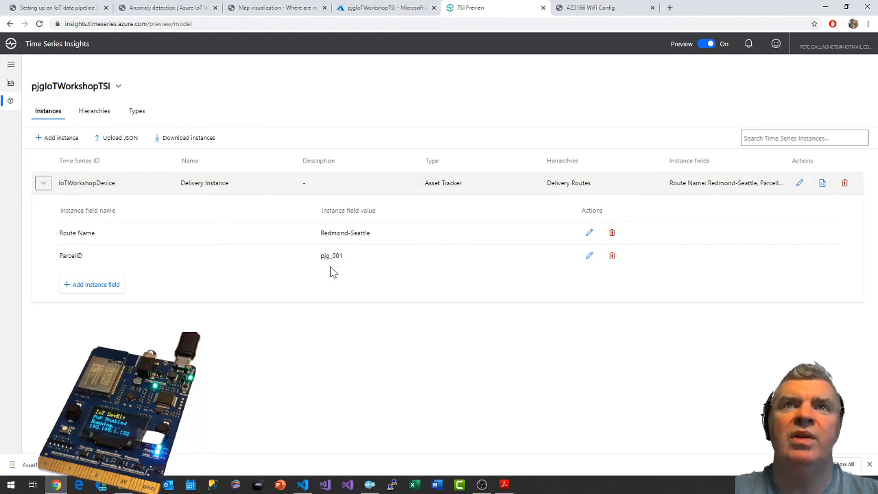
pyautogui.click(65, 7)
pyautogui.scroll(-7, 565, 371)
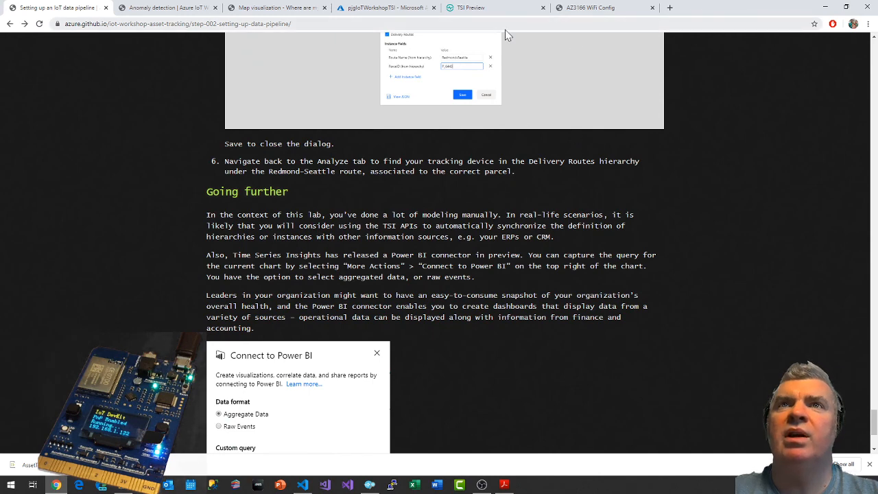
# Return to the Time Series Insights Analyze view and limit the instance list to the Delivery Routes hierarchy.
pyautogui.click(498, 9)
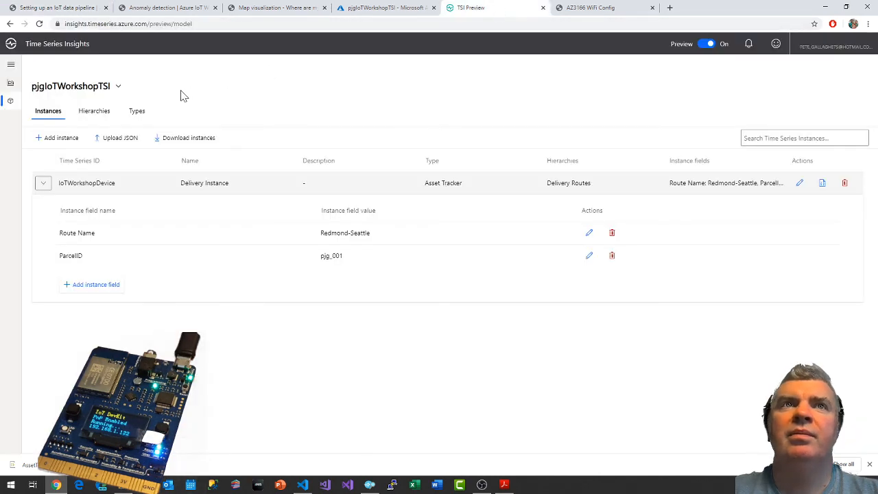
pyautogui.click(10, 83)
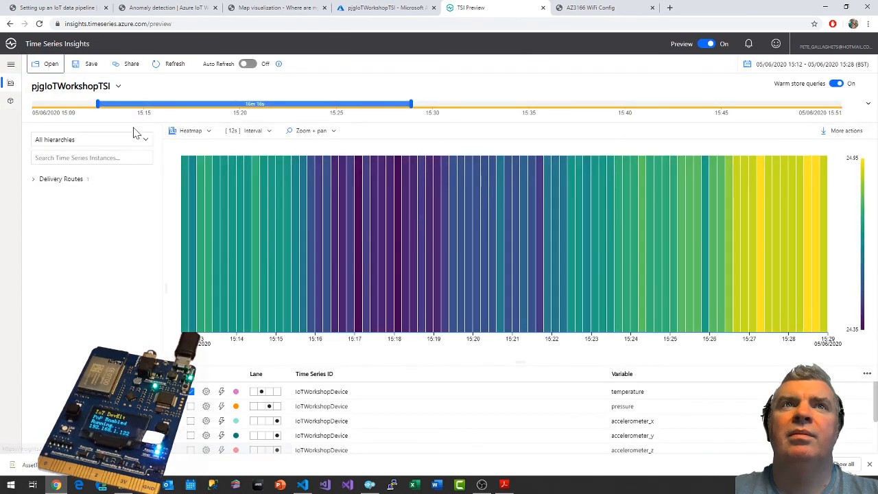
pyautogui.click(132, 140)
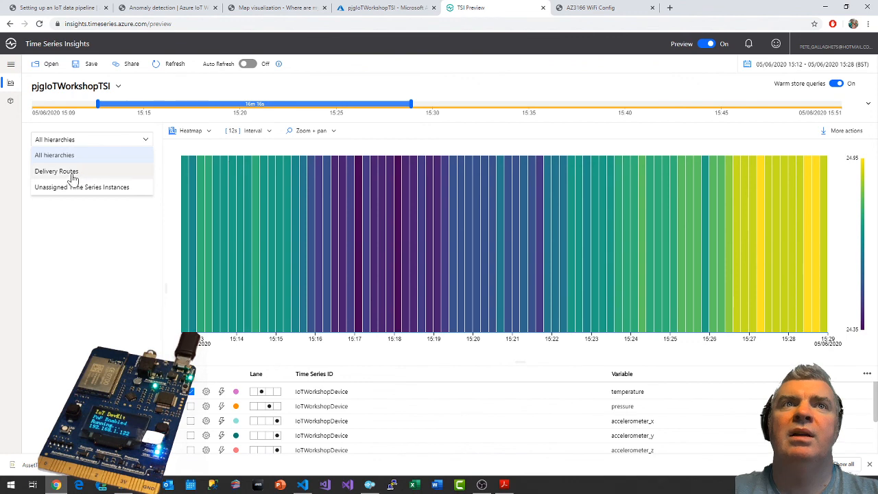
pyautogui.click(69, 172)
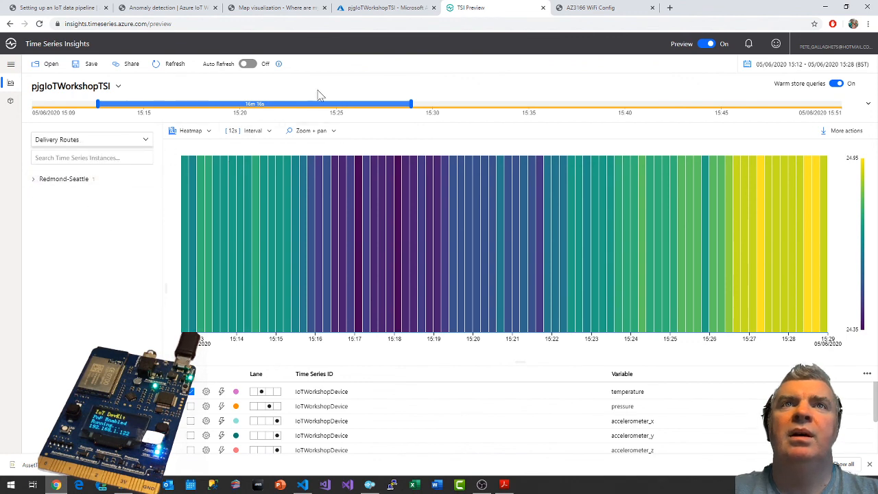
# Read the data pipeline guide's Going further section on Power BI and its Wrap-up and Next steps.
pyautogui.click(74, 7)
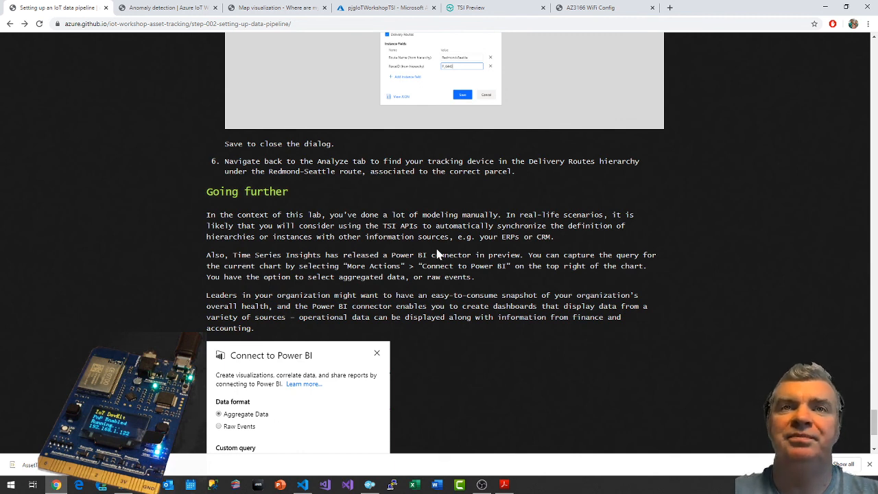
pyautogui.scroll(-2, 439, 255)
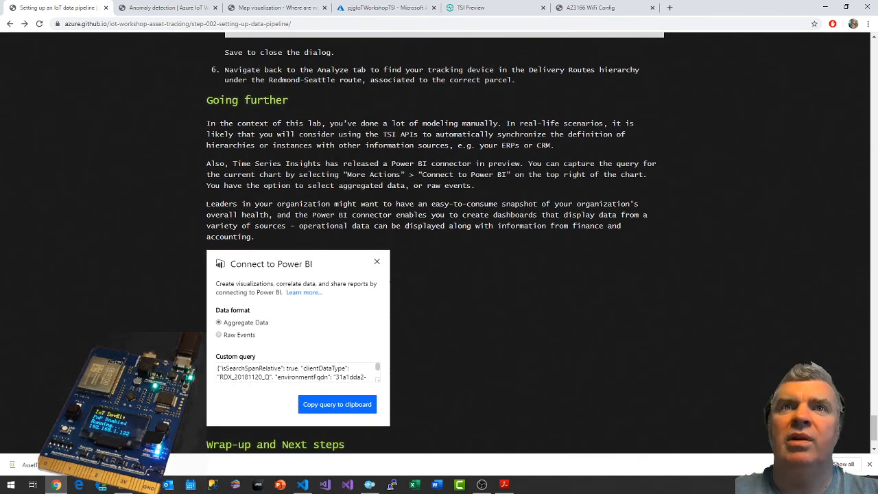
pyautogui.scroll(-2, 515, 283)
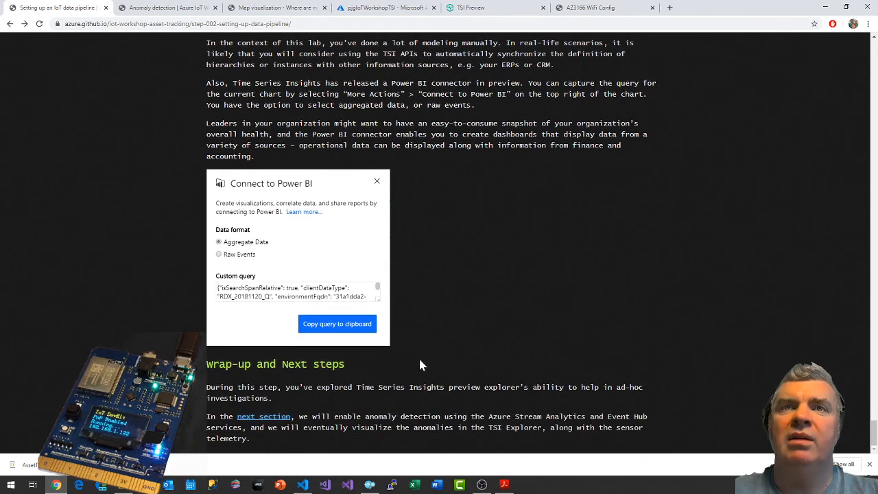
pyautogui.scroll(4, 419, 360)
pyautogui.scroll(-4, 385, 286)
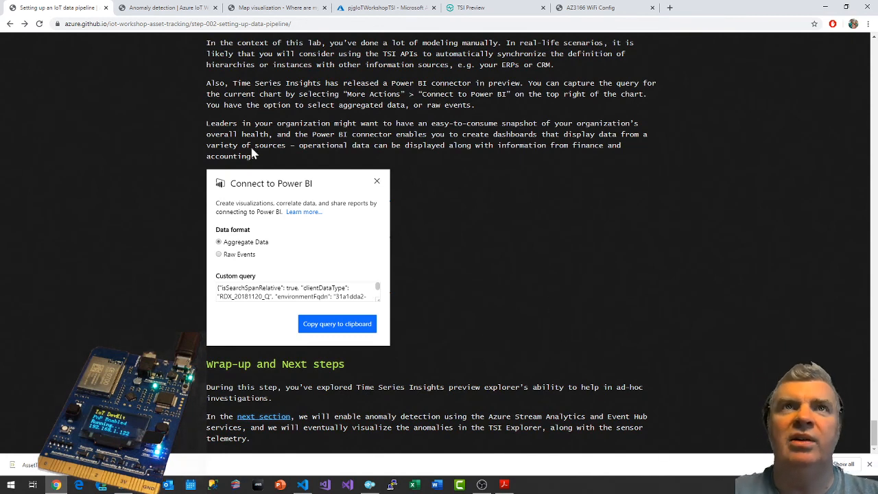
# Close the data pipeline guide and read the Anomaly detection guide through its instructions for creating a Stream Analytics job.
pyautogui.click(106, 8)
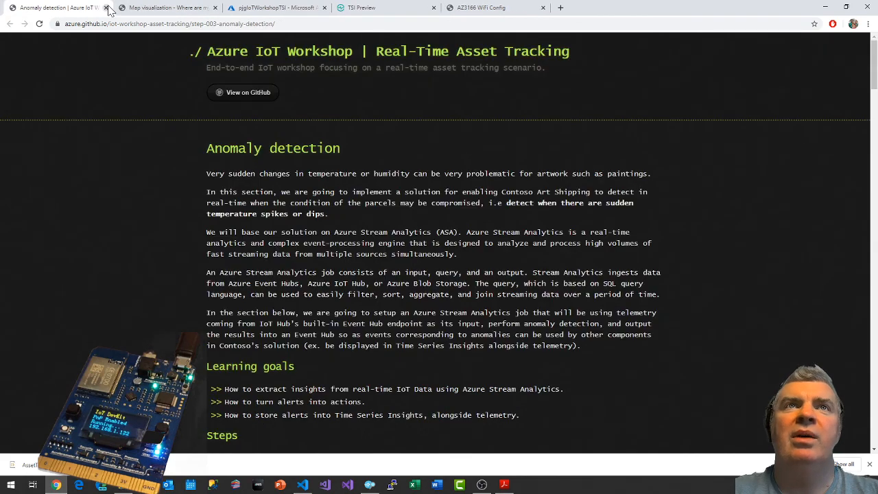
pyautogui.scroll(-1, 388, 218)
pyautogui.scroll(-1, 391, 219)
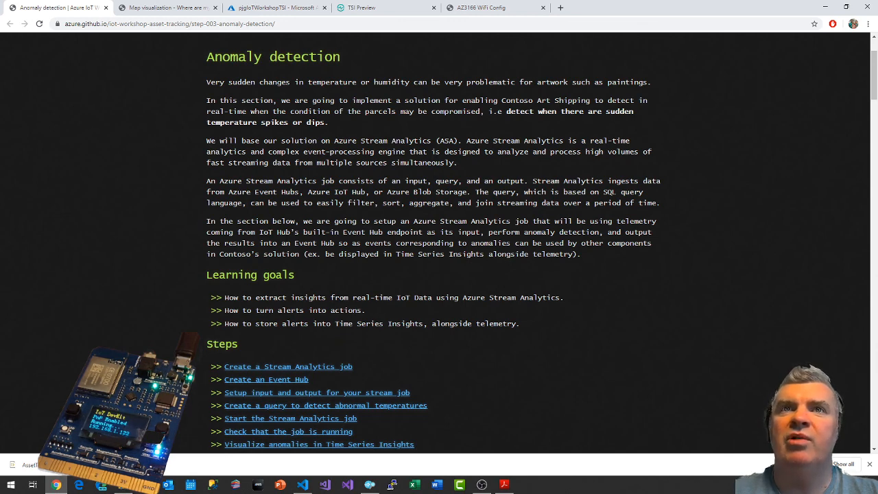
pyautogui.scroll(-2, 374, 243)
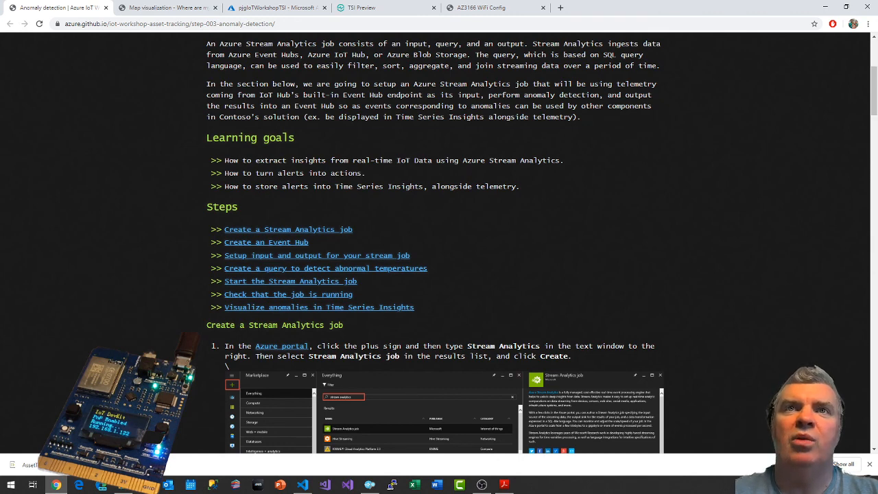
pyautogui.scroll(-3, 557, 179)
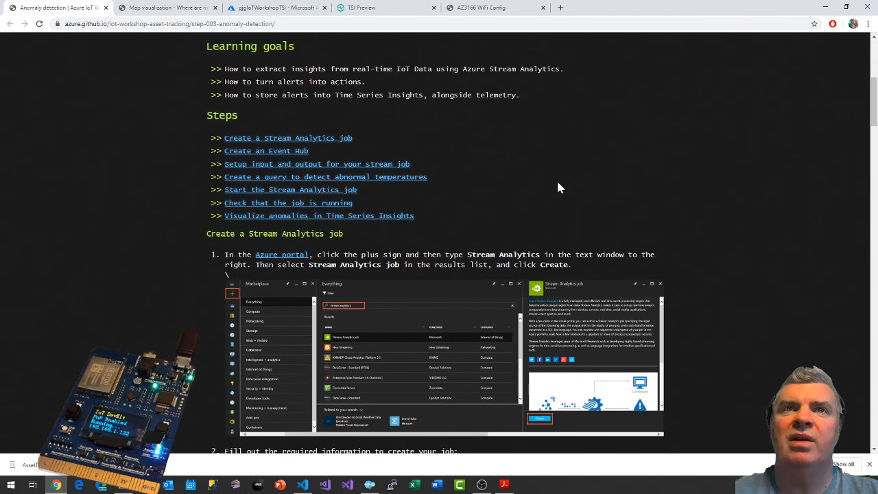
pyautogui.scroll(1, 559, 187)
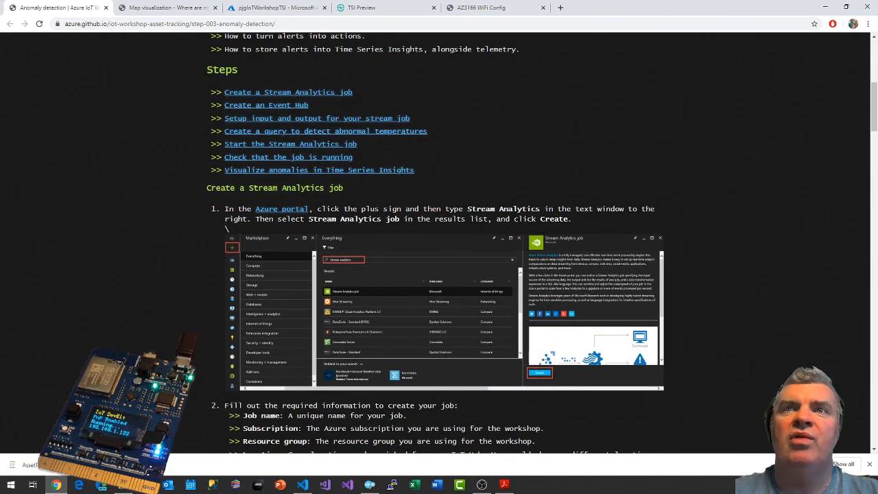
# In the Azure portal, search for stream analytics and begin a new Stream Analytics job named pjgIoTWorkshopSA.
pyautogui.click(288, 8)
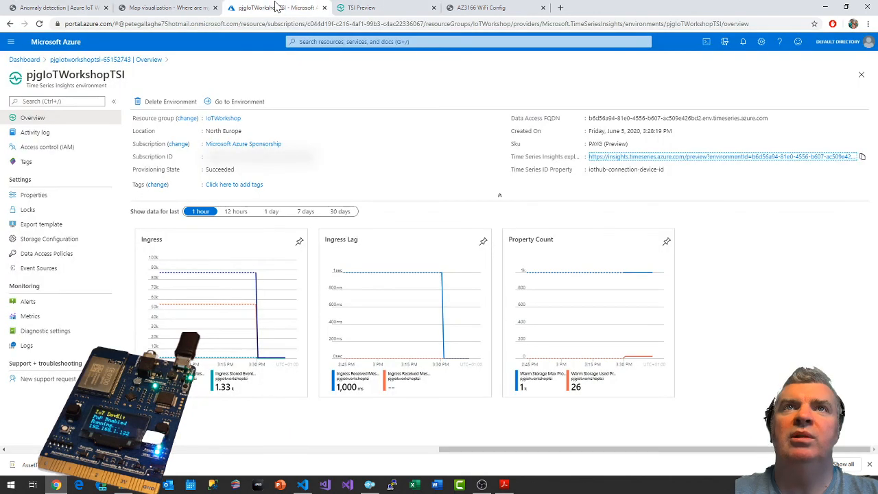
pyautogui.click(346, 42)
pyautogui.write('stream')
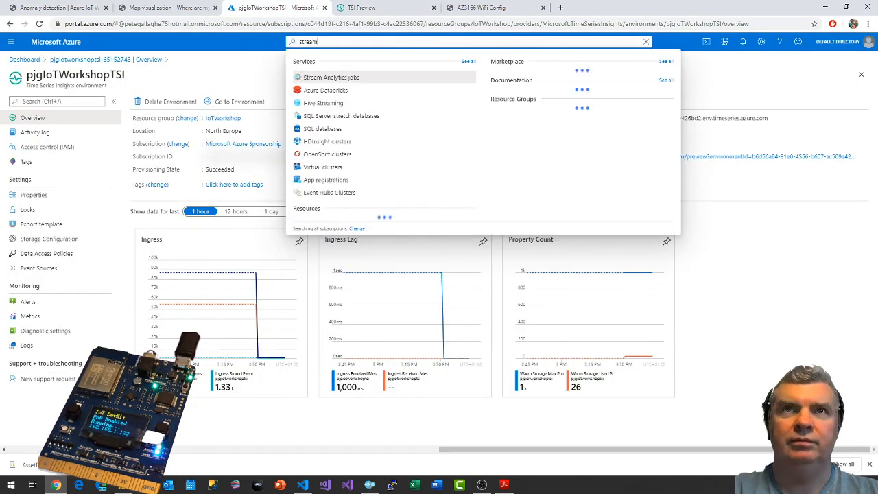
pyautogui.write(' ana')
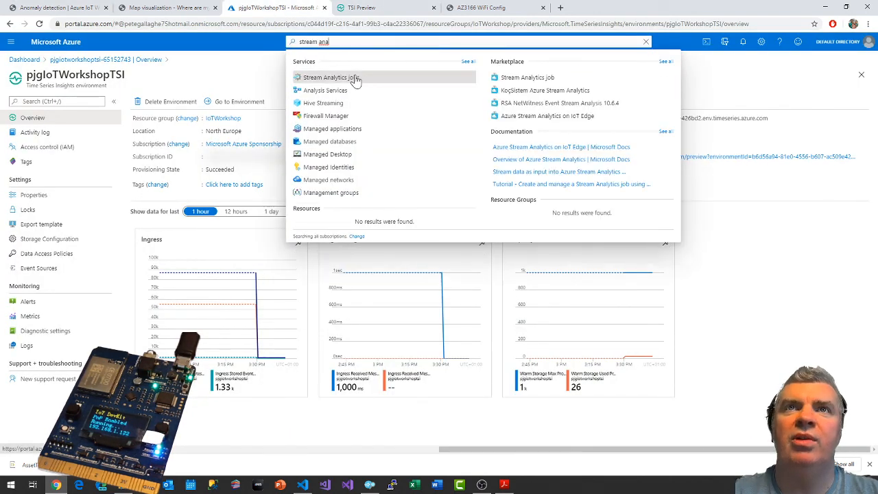
pyautogui.click(355, 78)
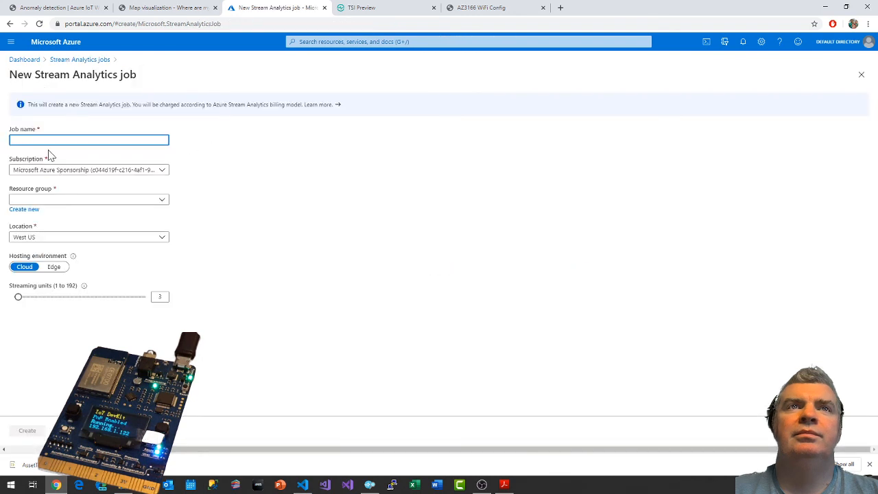
pyautogui.write('pjg')
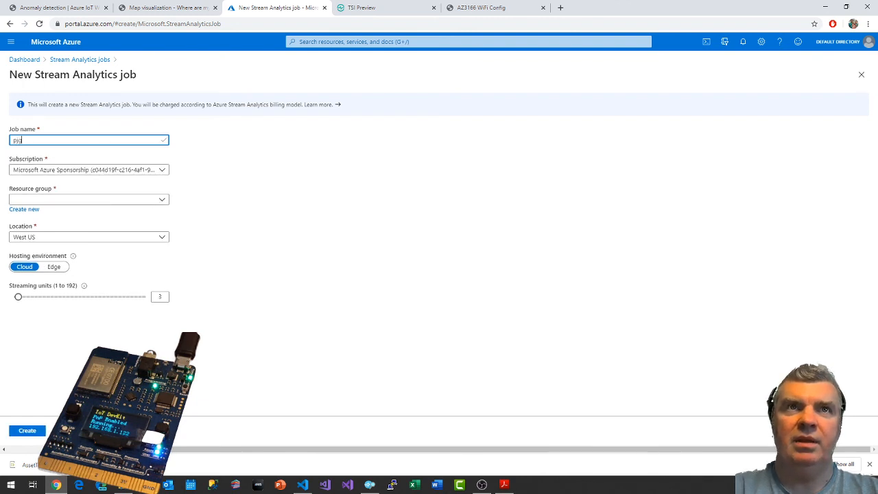
pyautogui.write('IoTWorkshopSA')
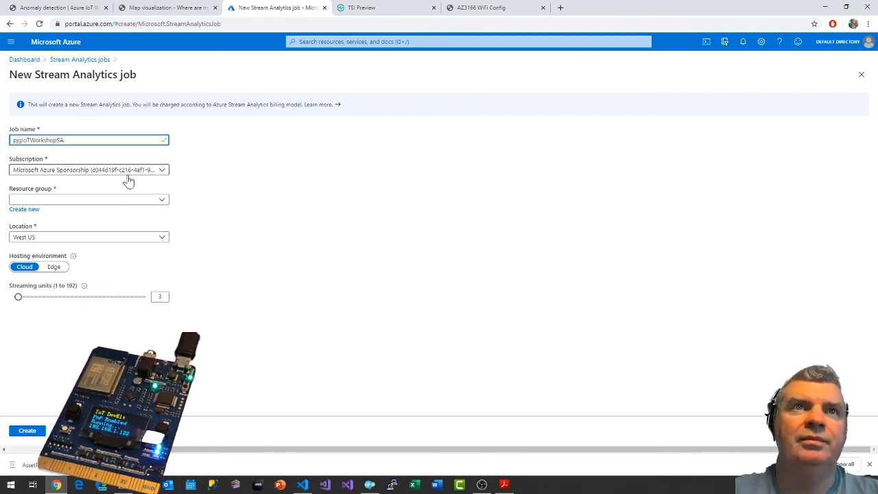
# Assign the new Stream Analytics job to the IoTWorkshop resource group and set its location to North Europe.
pyautogui.click(91, 200)
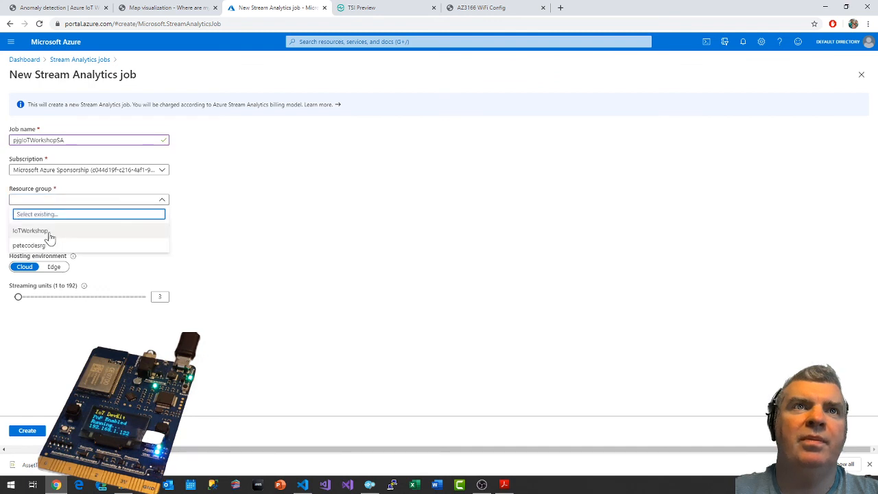
pyautogui.click(44, 232)
pyautogui.click(89, 238)
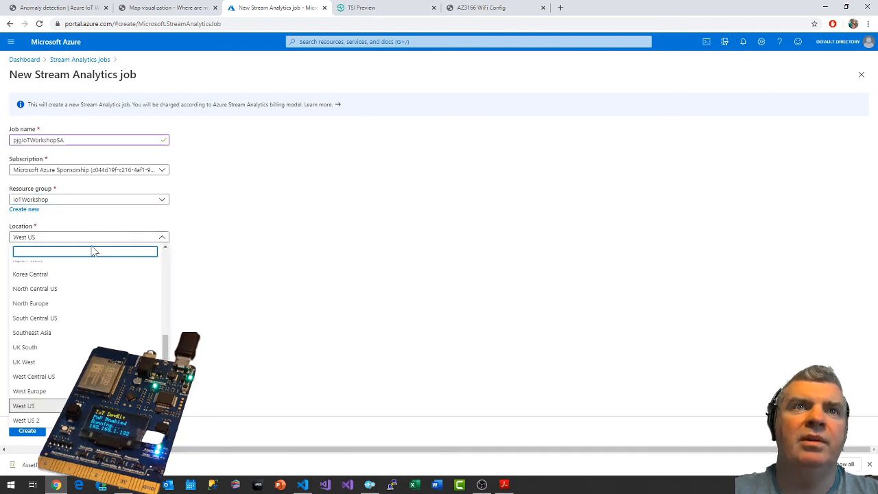
pyautogui.click(48, 304)
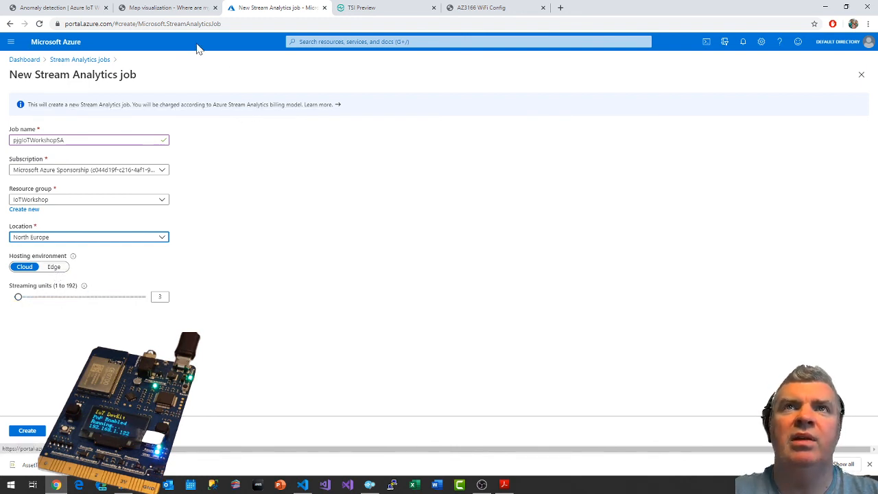
# Check the Anomaly detection guide's required job settings, and create the Stream Analytics job in the Azure portal.
pyautogui.click(64, 8)
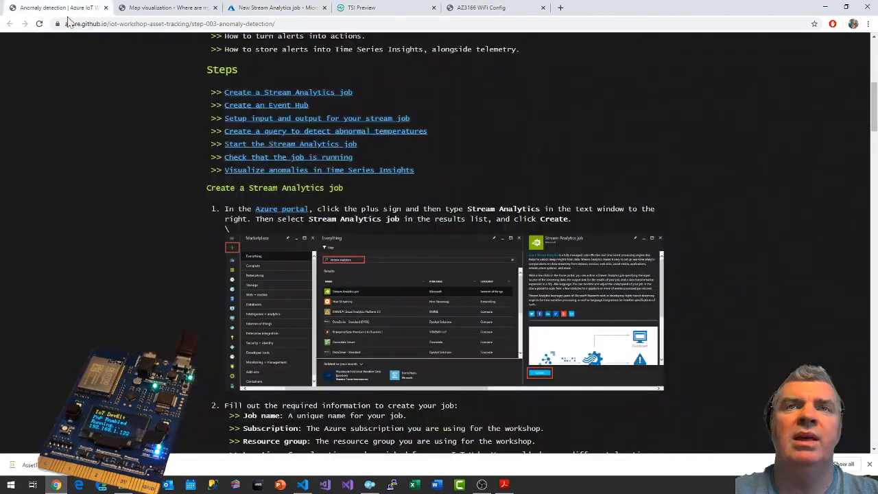
pyautogui.scroll(-4, 362, 196)
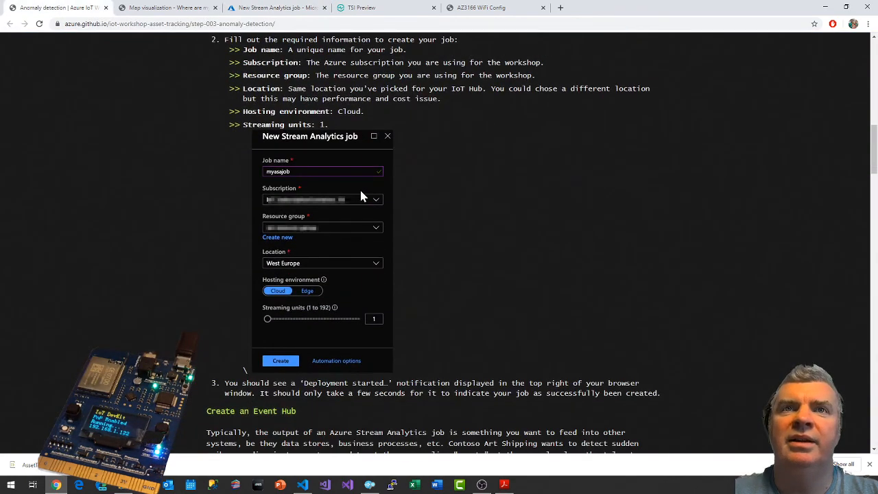
pyautogui.scroll(-2, 362, 196)
pyautogui.scroll(2, 471, 240)
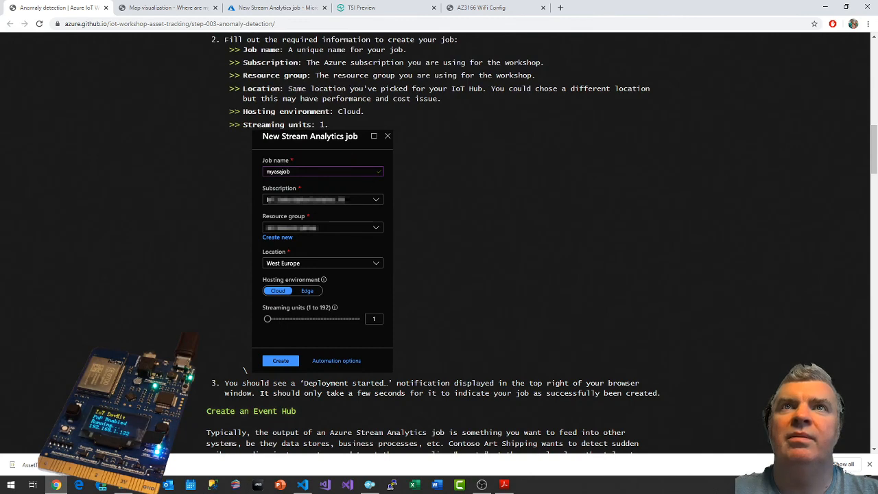
pyautogui.click(386, 10)
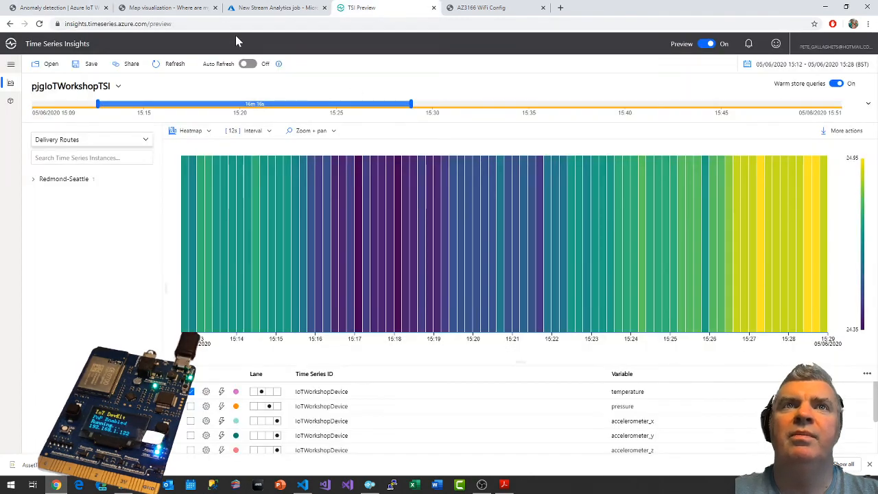
pyautogui.click(251, 15)
pyautogui.click(34, 431)
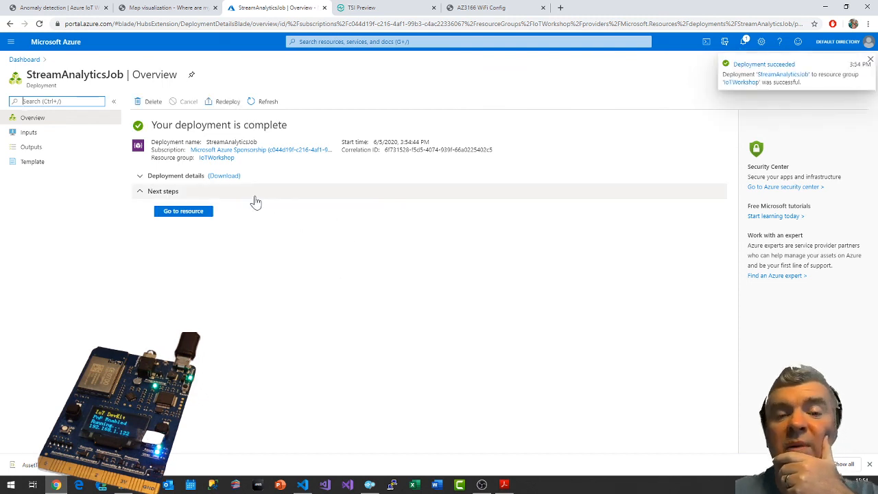
# Pin the StreamAnalyticsJob deployment overview to the dashboard and open the deployed Stream Analytics job resource.
pyautogui.click(185, 212)
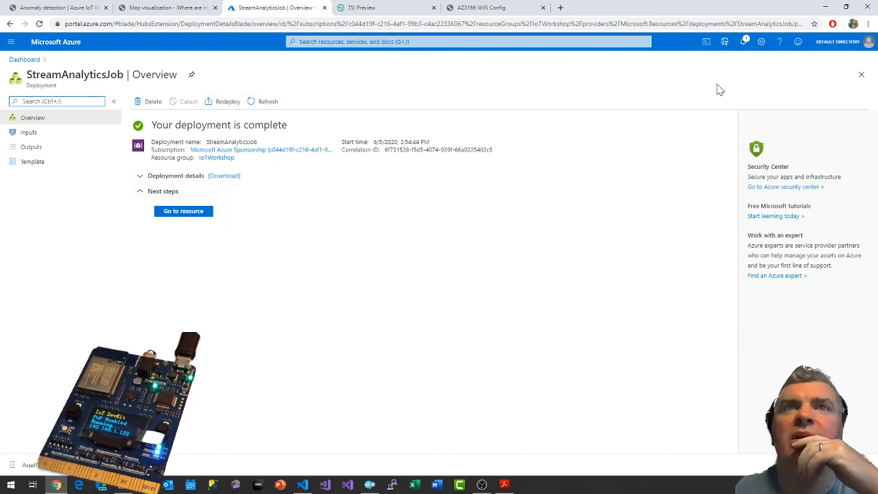
pyautogui.click(743, 42)
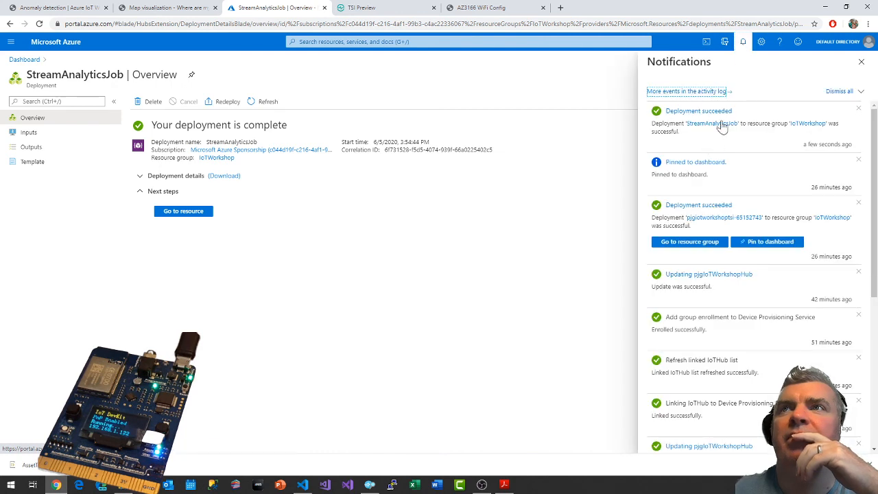
pyautogui.click(192, 75)
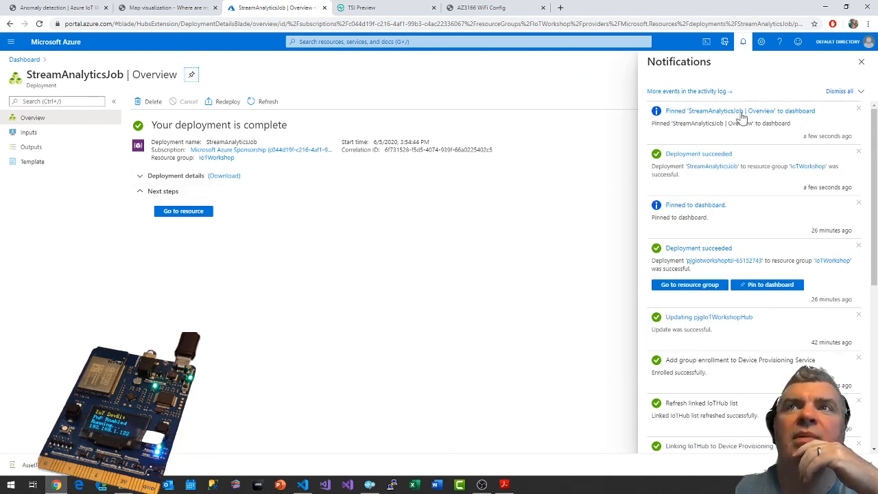
pyautogui.click(744, 44)
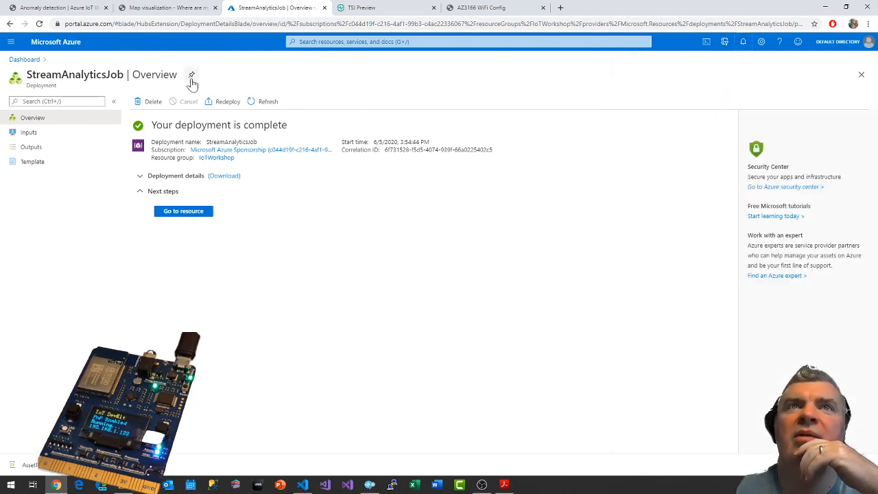
pyautogui.click(196, 212)
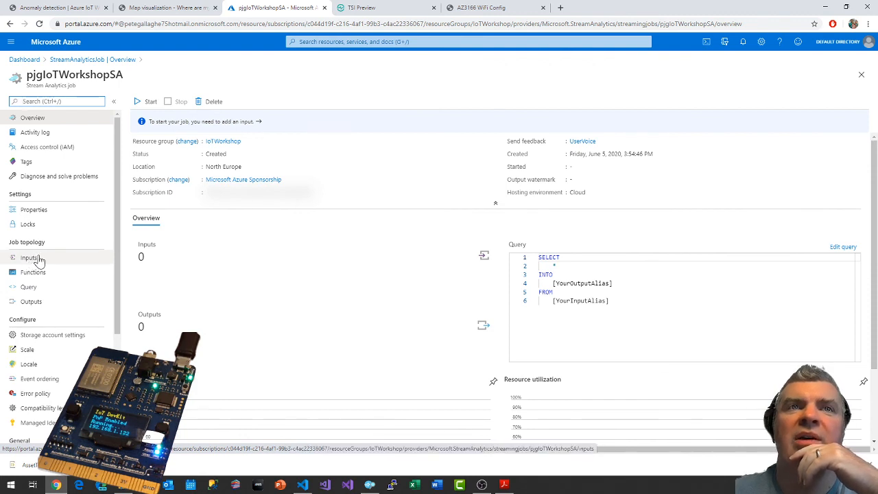
# Read the Anomaly detection guide's Create an Event Hub section, highlighting the Standard pricing tier.
pyautogui.click(60, 9)
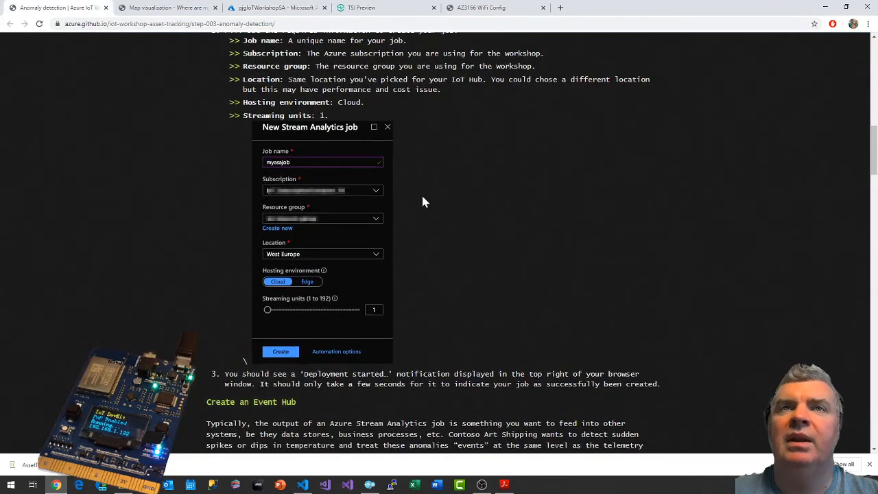
pyautogui.scroll(-3, 422, 201)
pyautogui.scroll(-1, 371, 178)
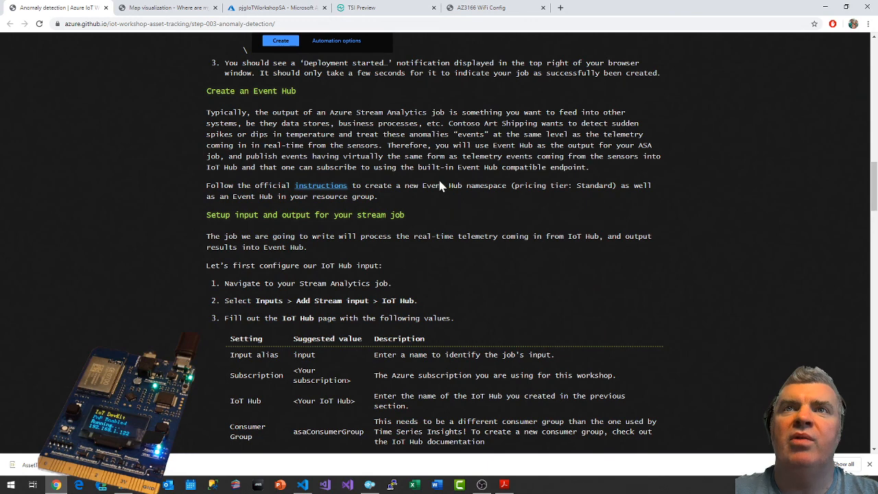
pyautogui.doubleClick(594, 185)
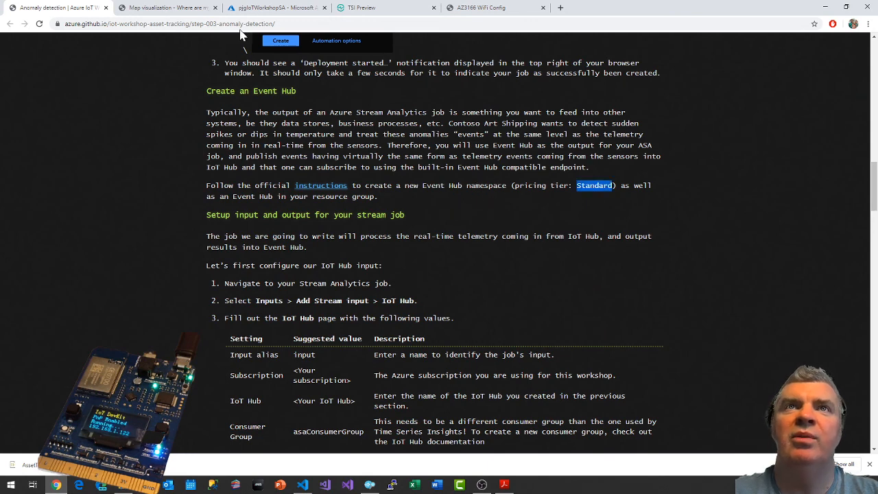
# Return to the Azure portal, search for event hub, and begin a new Event Hubs namespace.
pyautogui.click(259, 7)
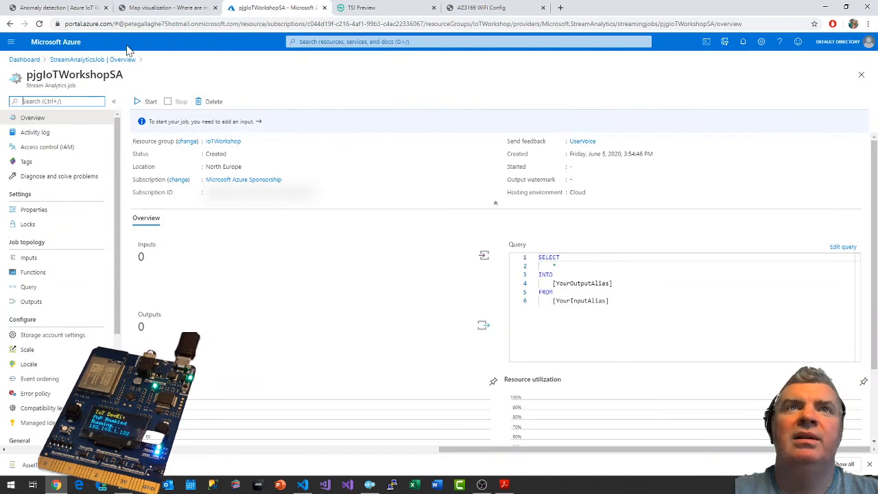
pyautogui.click(354, 42)
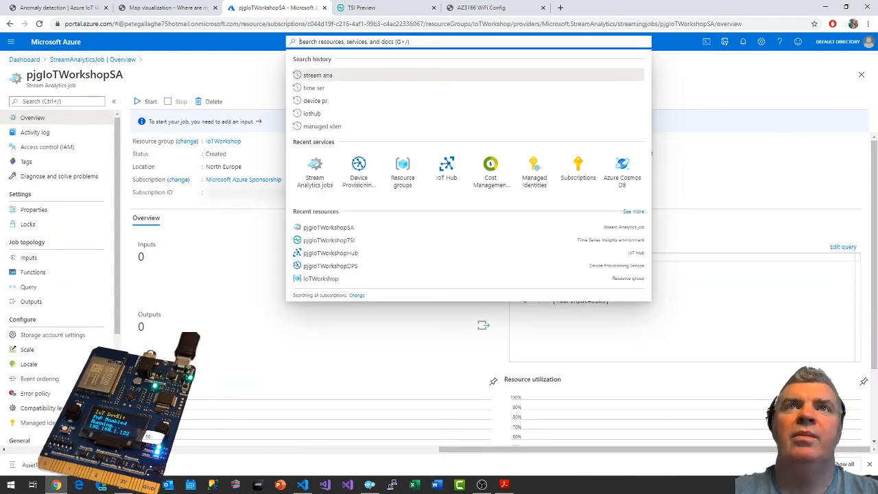
pyautogui.write('event hub')
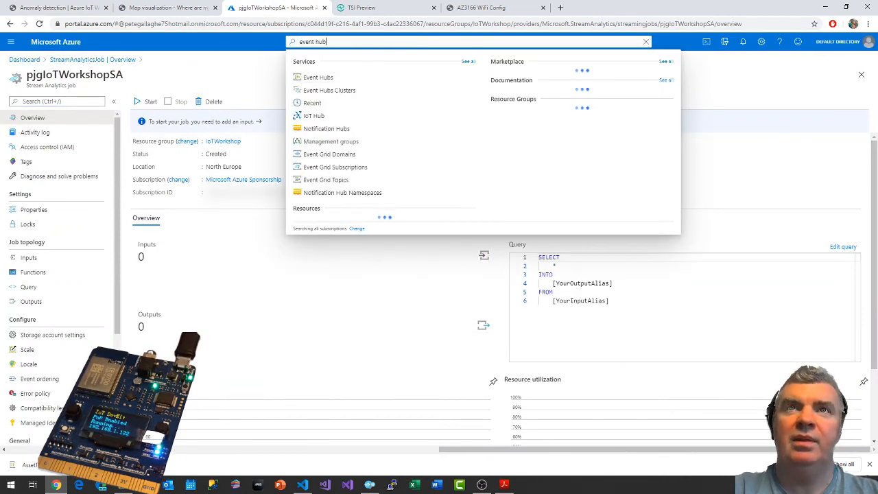
pyautogui.click(316, 79)
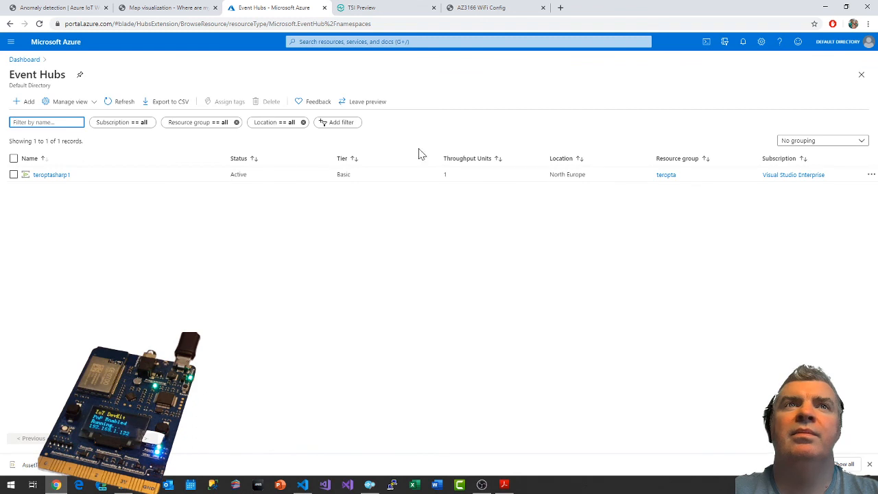
pyautogui.click(26, 104)
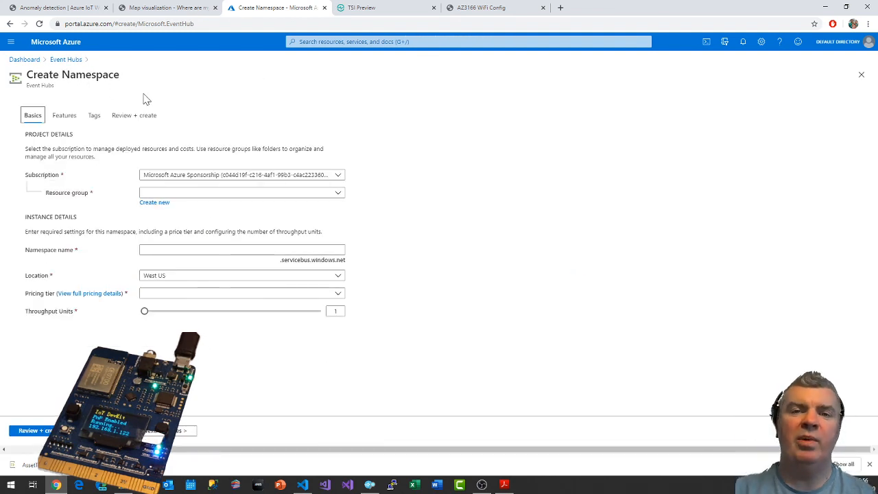
# Place the namespace in the IoTWorkshop resource group and name it pjgiotworkshopeh.
pyautogui.click(205, 195)
pyautogui.click(184, 223)
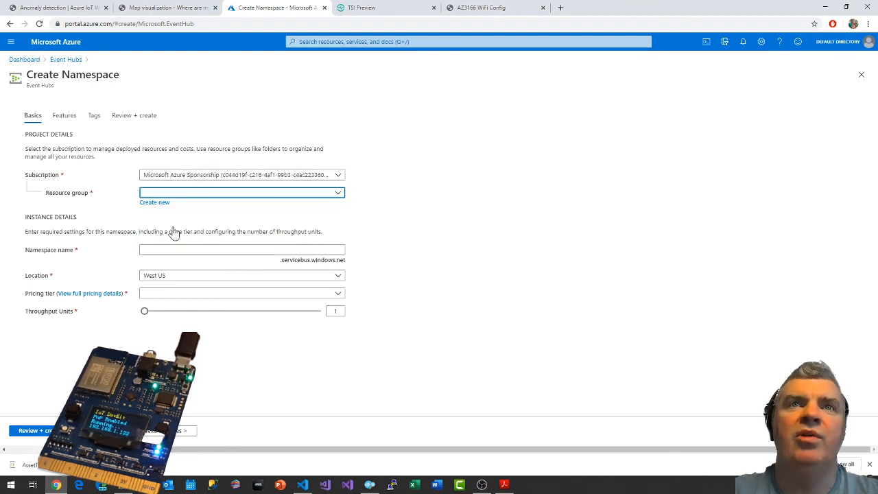
pyautogui.click(199, 250)
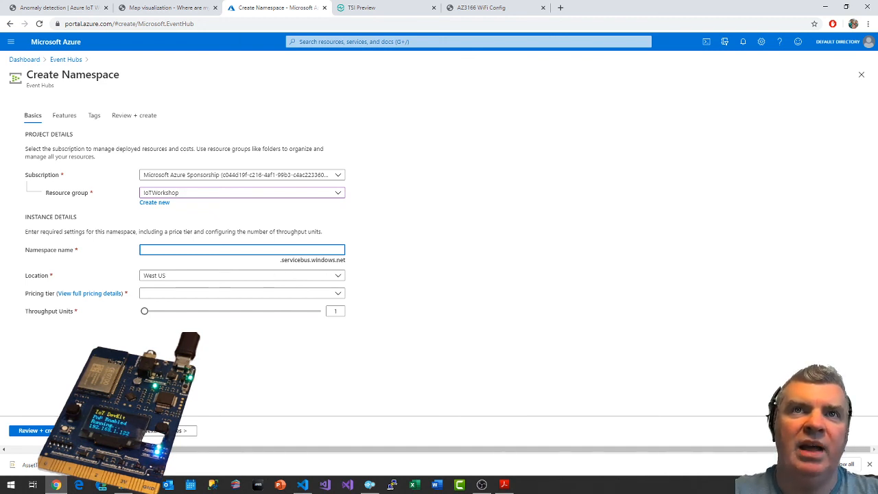
pyautogui.write('pjgiotworks')
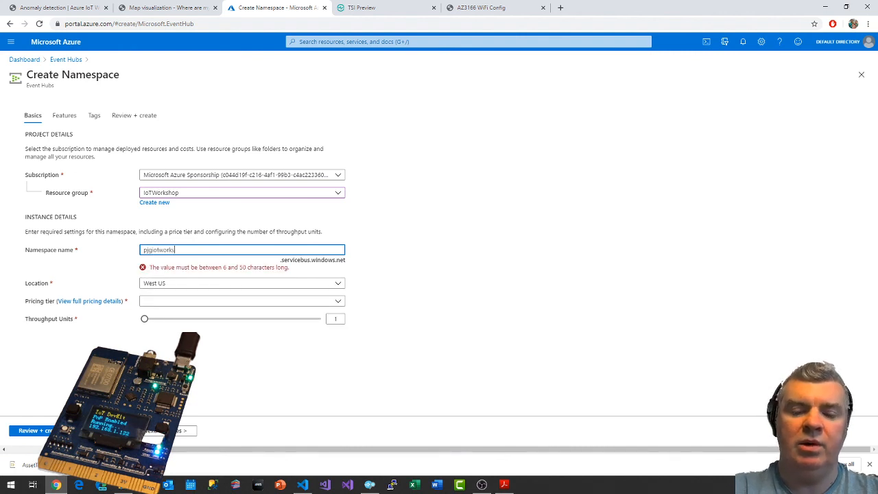
pyautogui.write('hop')
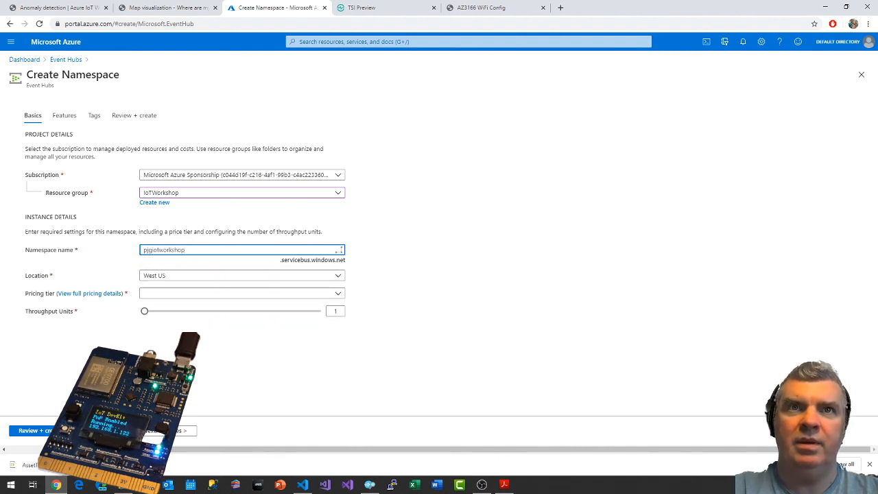
pyautogui.write('ehn')
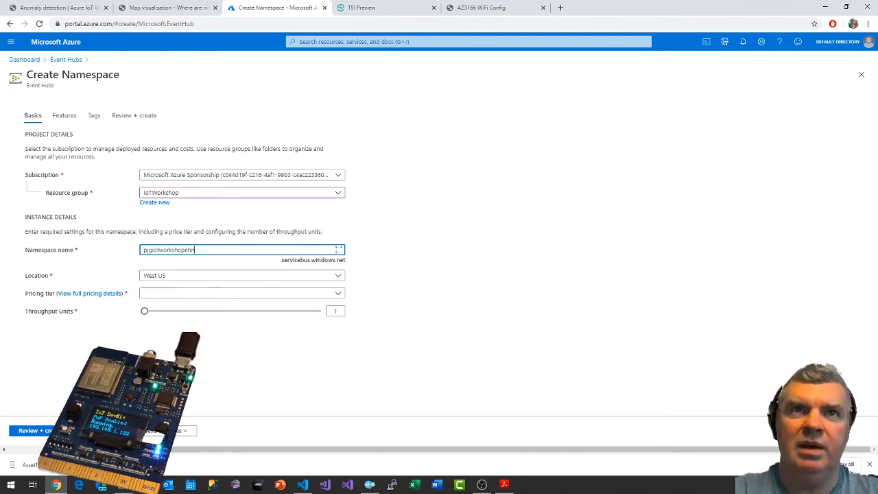
pyautogui.press('BackSpace')
pyautogui.press('BackSpace')
pyautogui.press('BackSpace')
pyautogui.press('BackSpace')
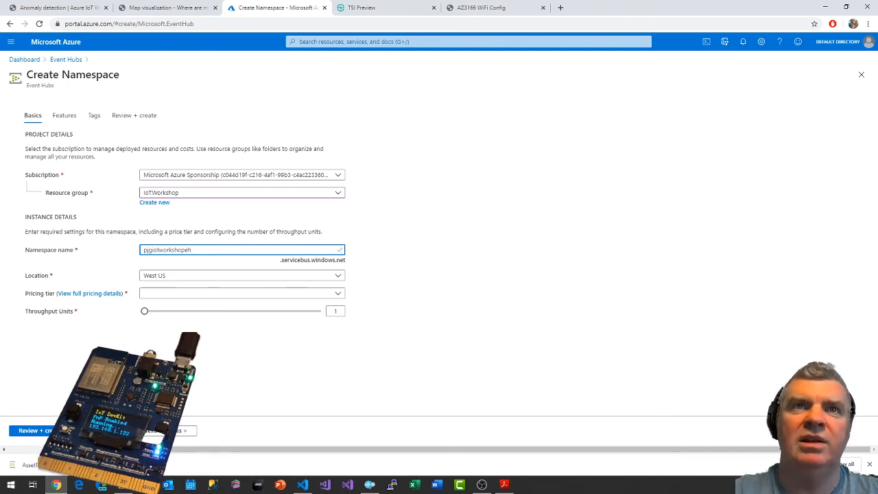
# Set the namespace's location to North Europe and its pricing tier to Standard (20 Consumer groups, 1000 Brokered connections).
pyautogui.click(172, 279)
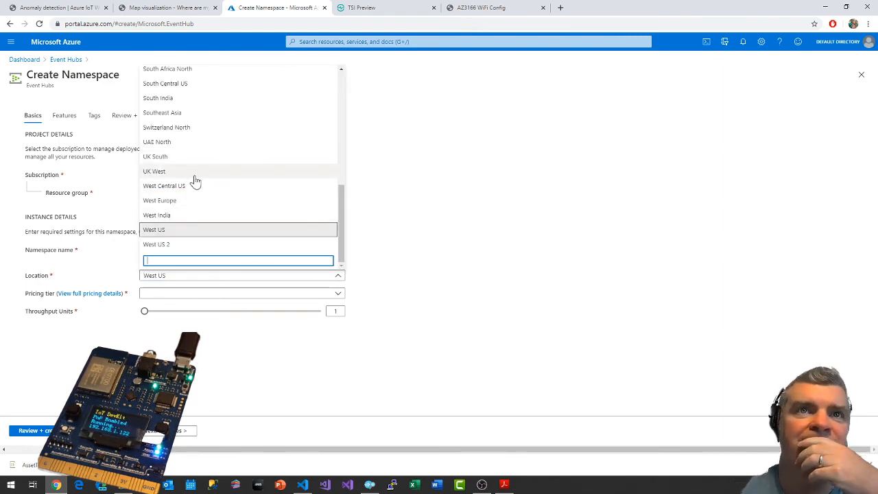
pyautogui.scroll(3, 196, 180)
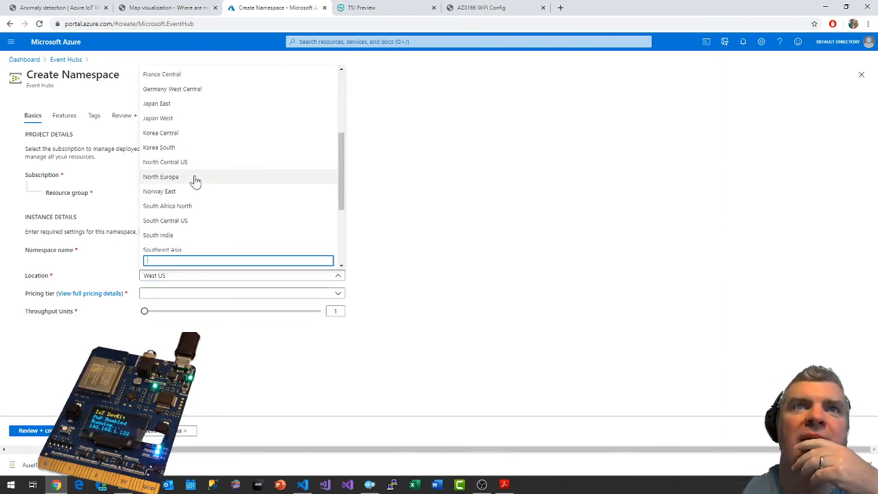
pyautogui.scroll(-1, 195, 180)
pyautogui.click(182, 180)
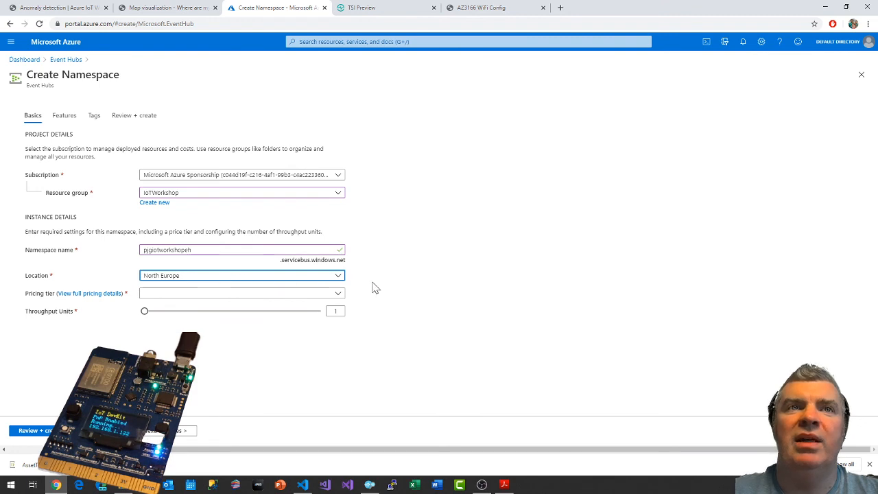
pyautogui.click(301, 295)
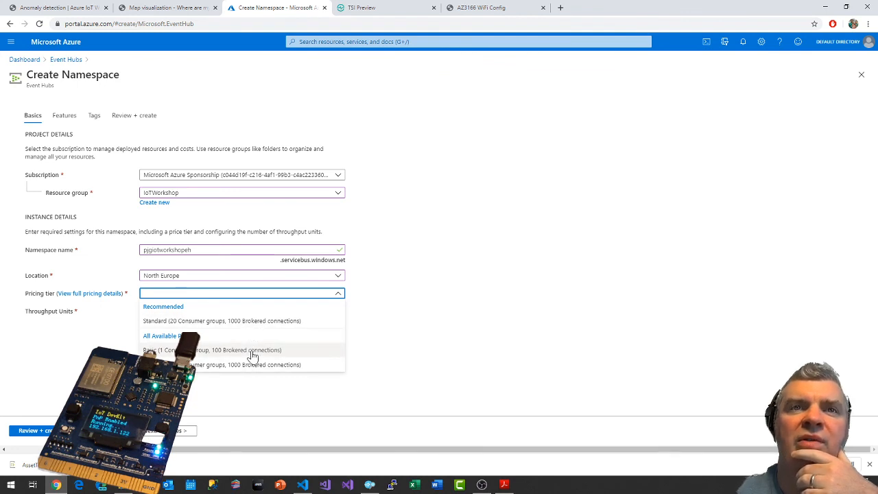
pyautogui.click(235, 320)
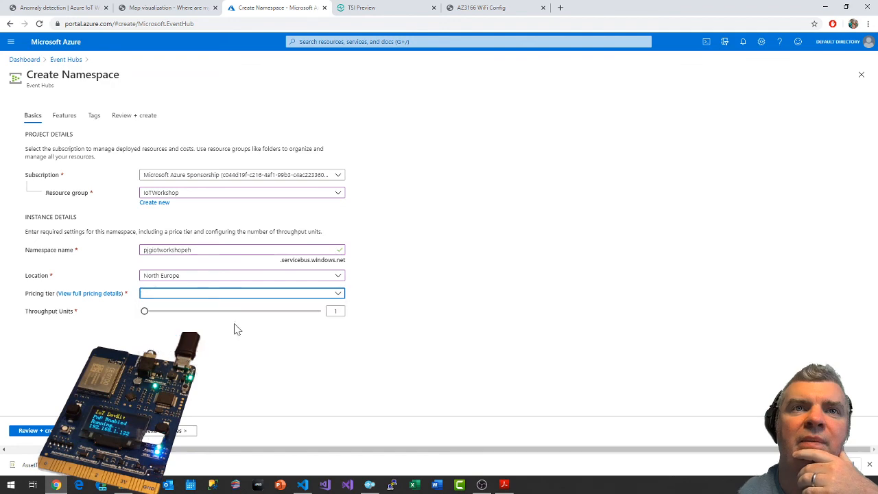
# Recheck the Event Hub pricing tier requirement in the Anomaly detection guide, and return to the namespace form.
pyautogui.click(86, 7)
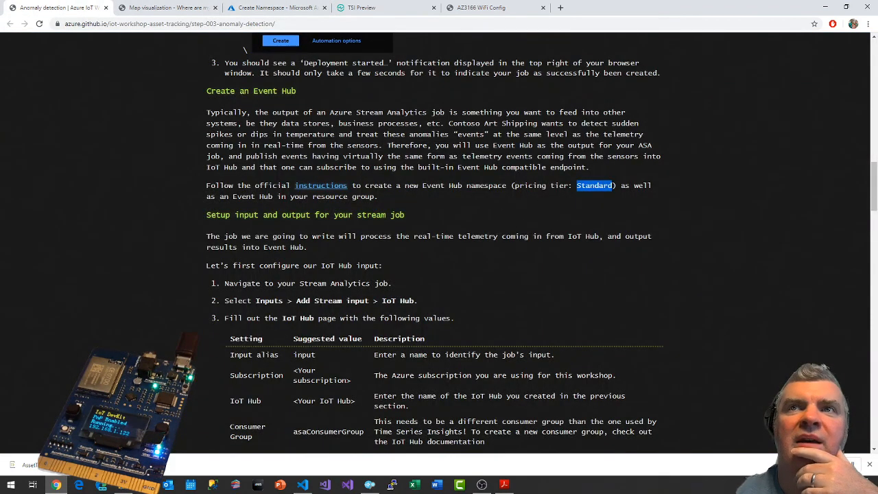
pyautogui.click(603, 192)
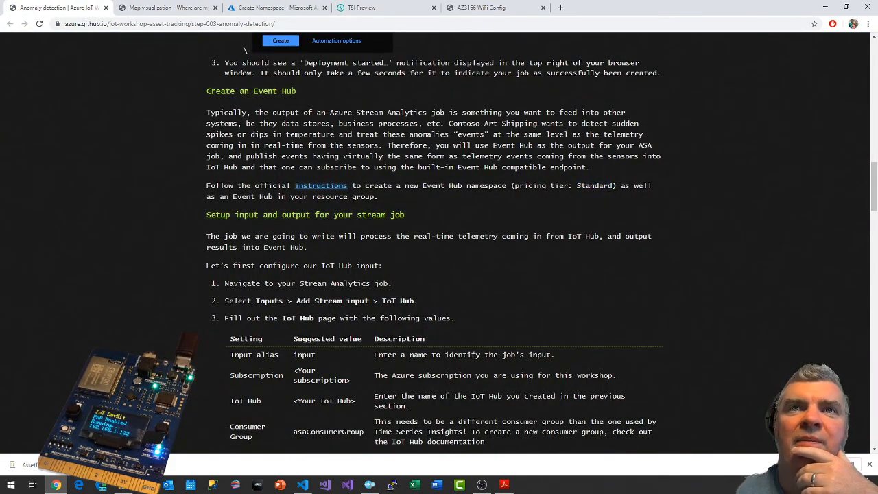
pyautogui.click(364, 7)
pyautogui.click(271, 8)
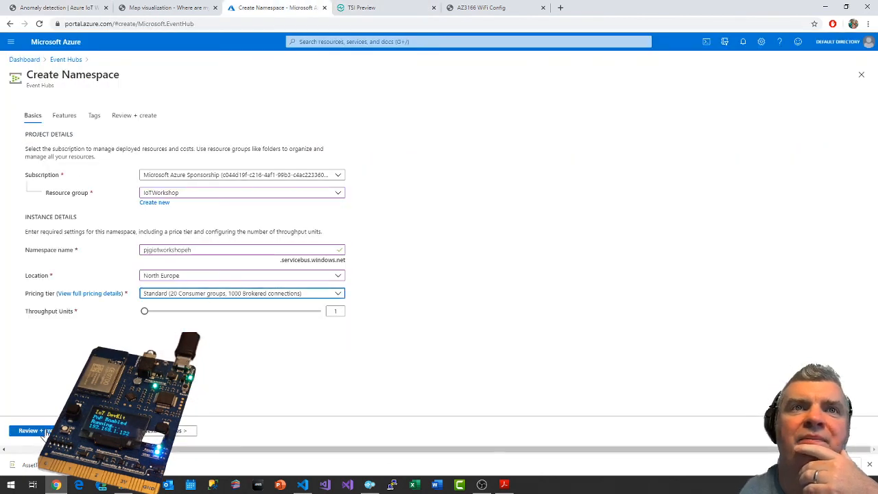
# Leave the namespace's optional features and tags at their defaults, review its name and resource group, and create the namespace.
pyautogui.click(177, 431)
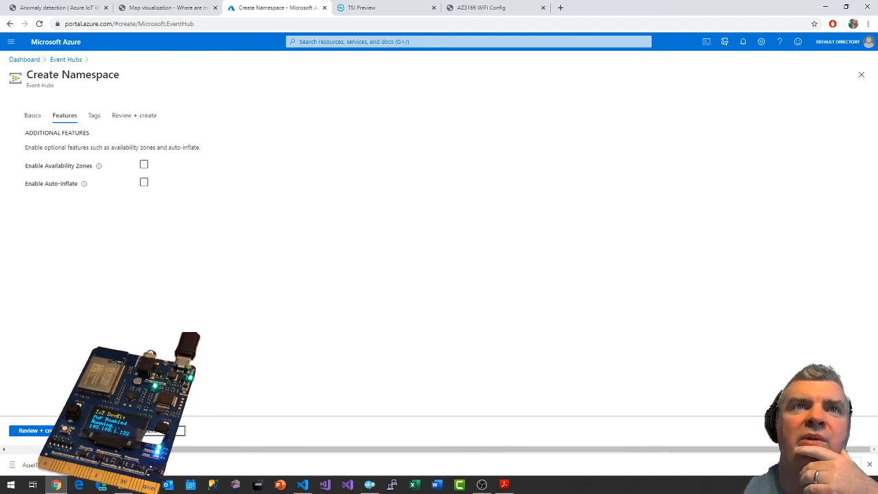
pyautogui.click(177, 432)
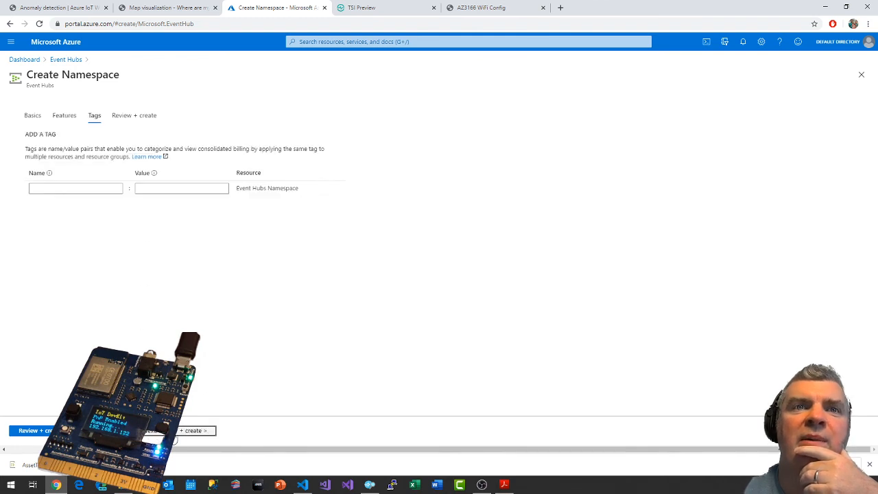
pyautogui.click(177, 432)
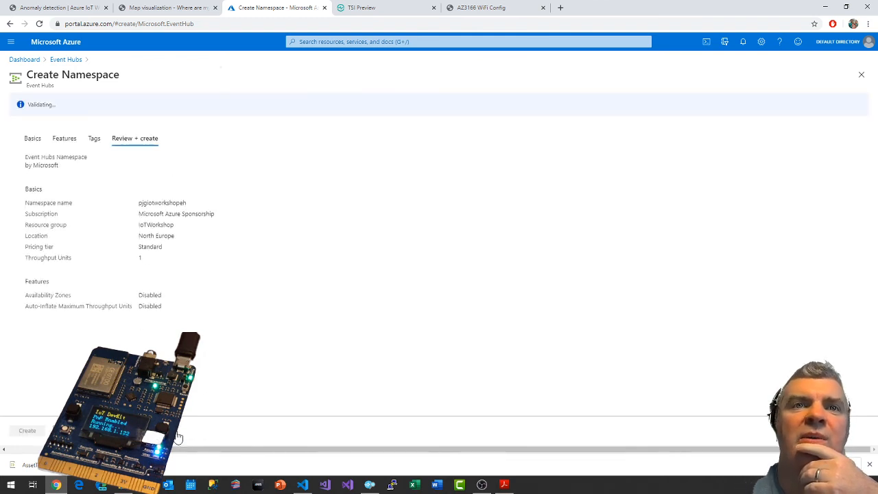
pyautogui.doubleClick(166, 203)
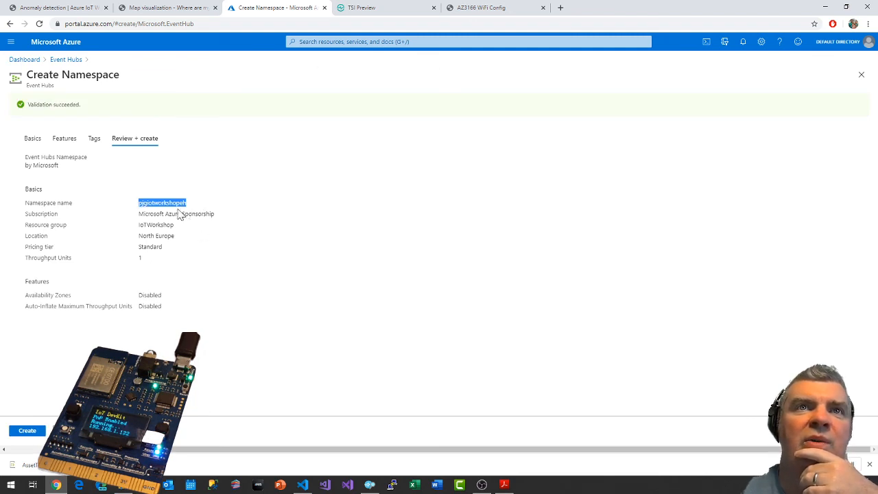
pyautogui.doubleClick(162, 225)
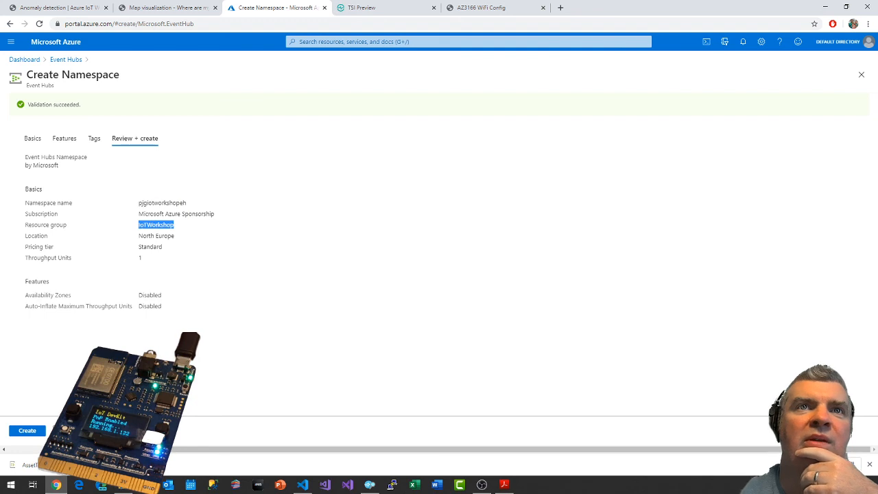
pyautogui.click(31, 430)
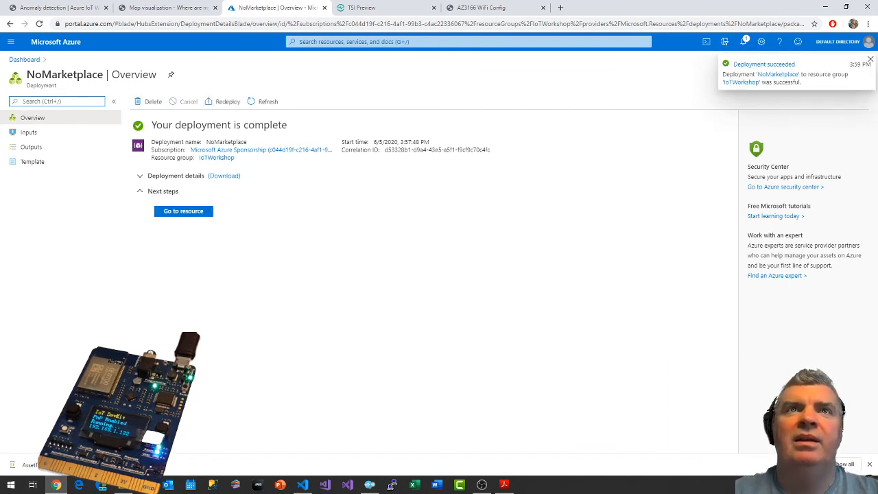
# Pin the completed deployment's overview to the dashboard and open the event hubs list of the pjgiotworkshopeh namespace.
pyautogui.click(172, 75)
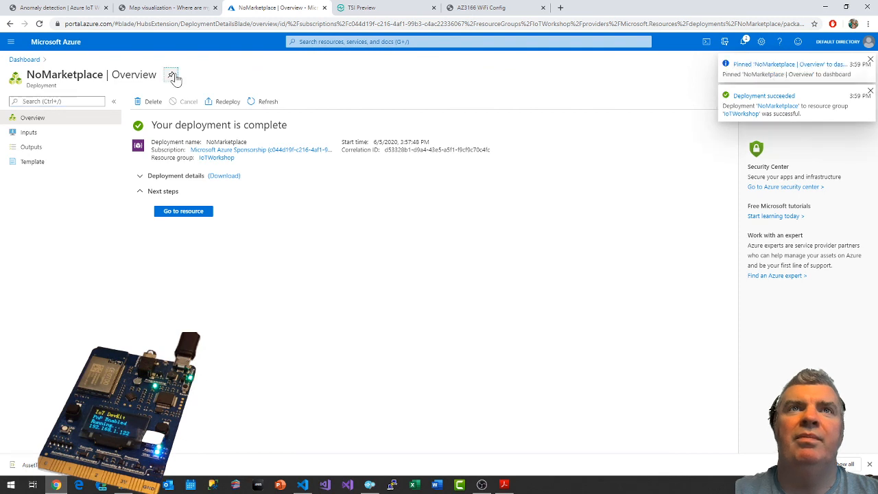
pyautogui.click(185, 214)
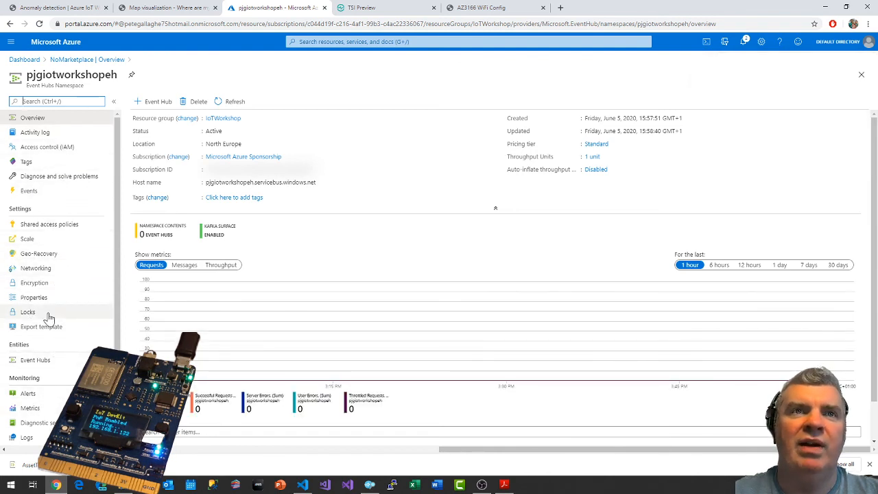
pyautogui.click(39, 367)
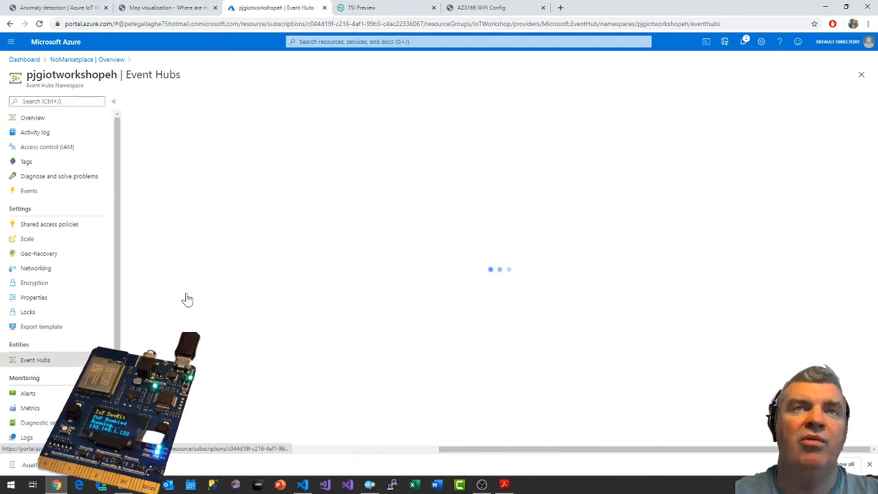
# Start a new event hub in the namespace and name it pjgIoTWorkshopEventHub.
pyautogui.click(169, 106)
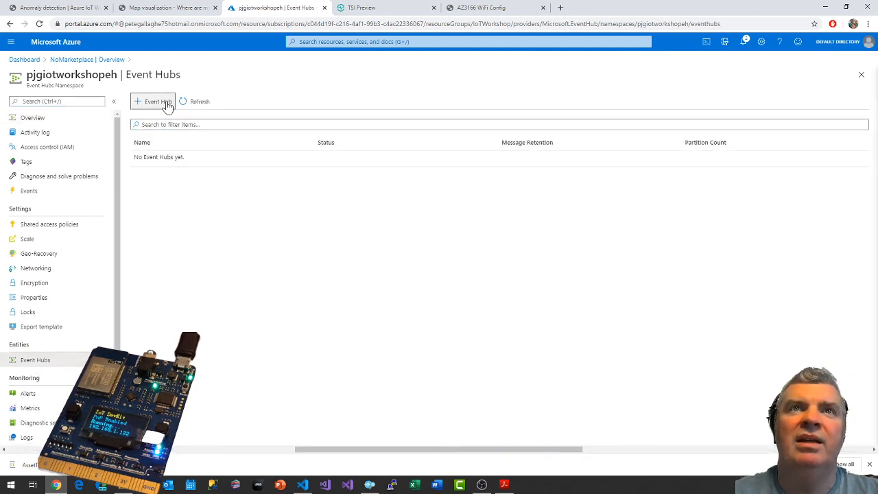
pyautogui.click(165, 117)
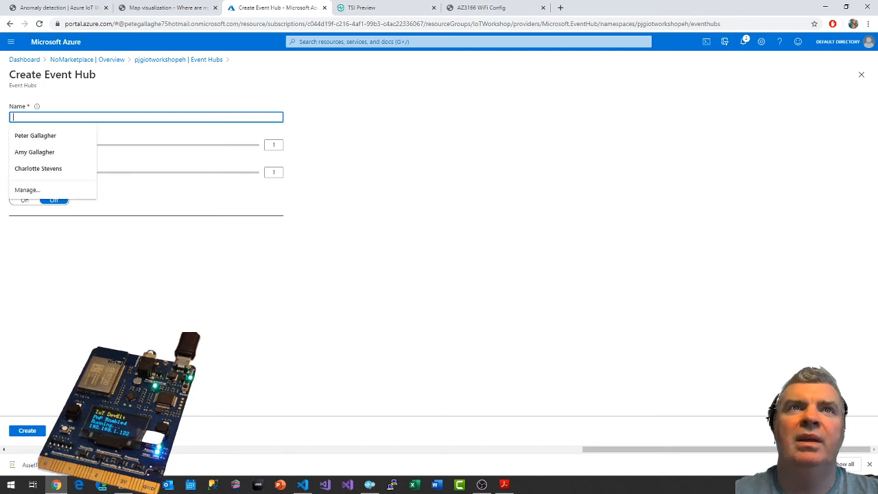
pyautogui.write('pjgIoT')
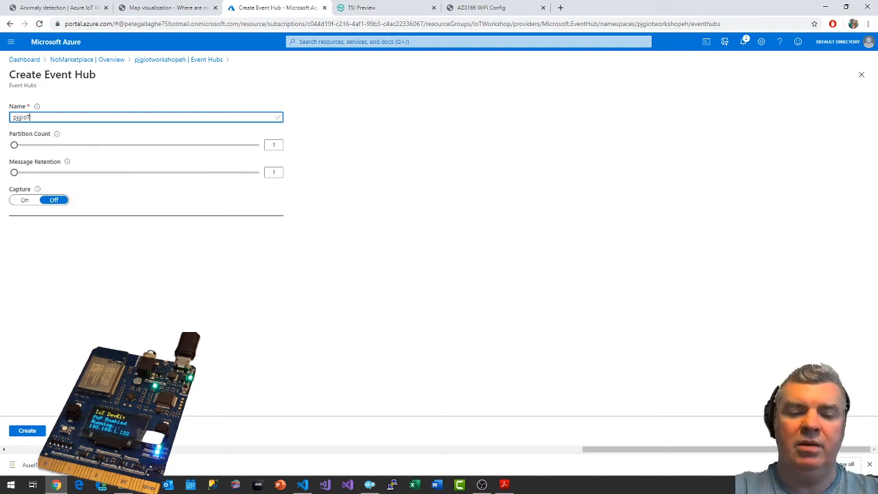
pyautogui.write('Workshop')
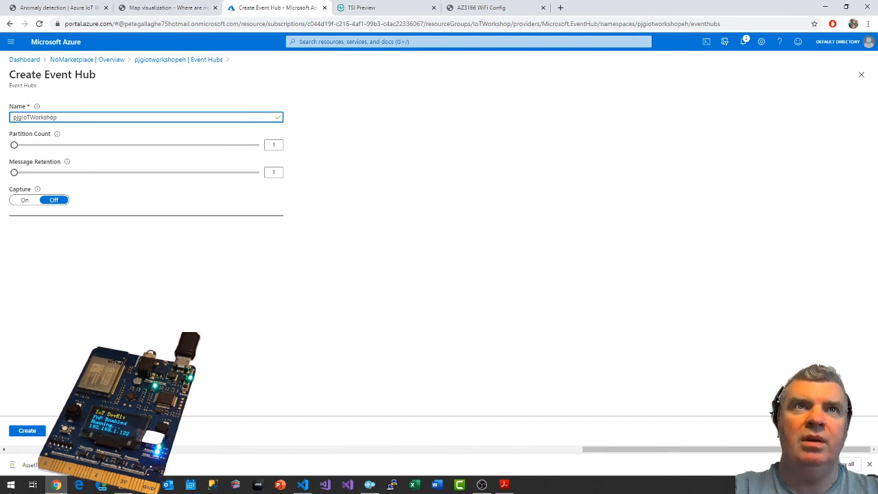
pyautogui.write('EventH')
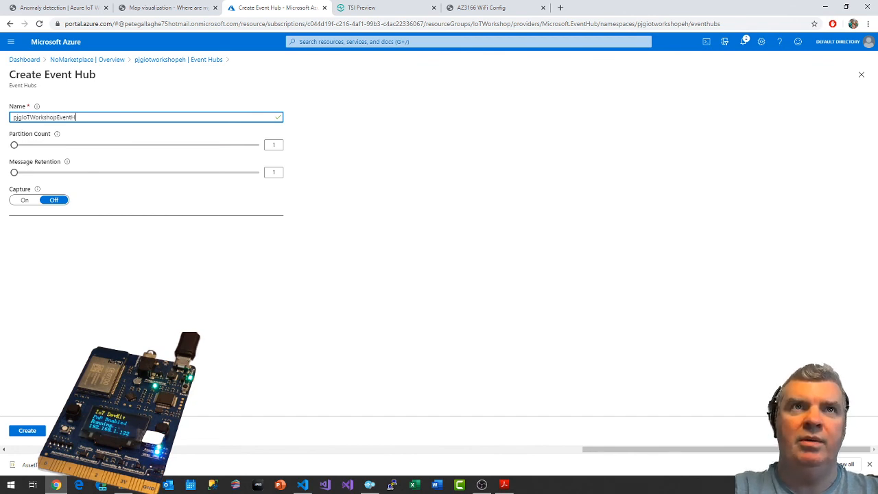
pyautogui.write('ub')
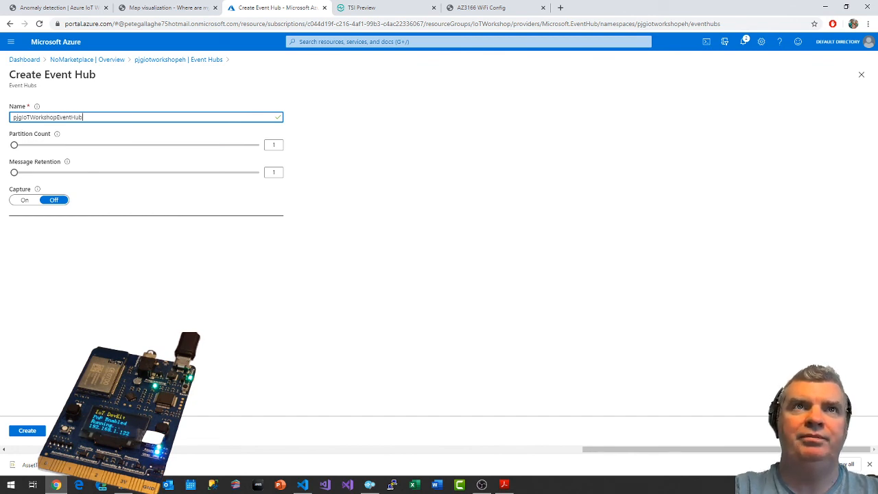
# Open the official Event Hub instructions linked in the Anomaly detection guide and examine the example event hub settings, including partition count and retention.
pyautogui.click(75, 7)
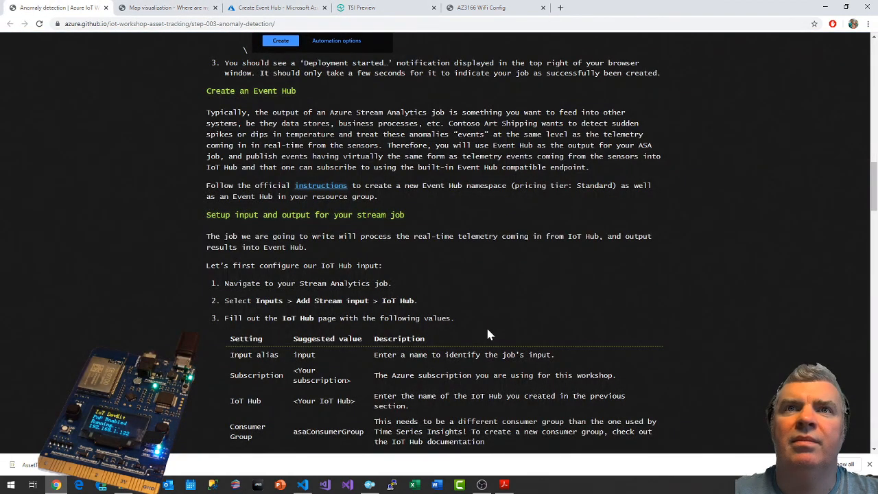
pyautogui.click(323, 188)
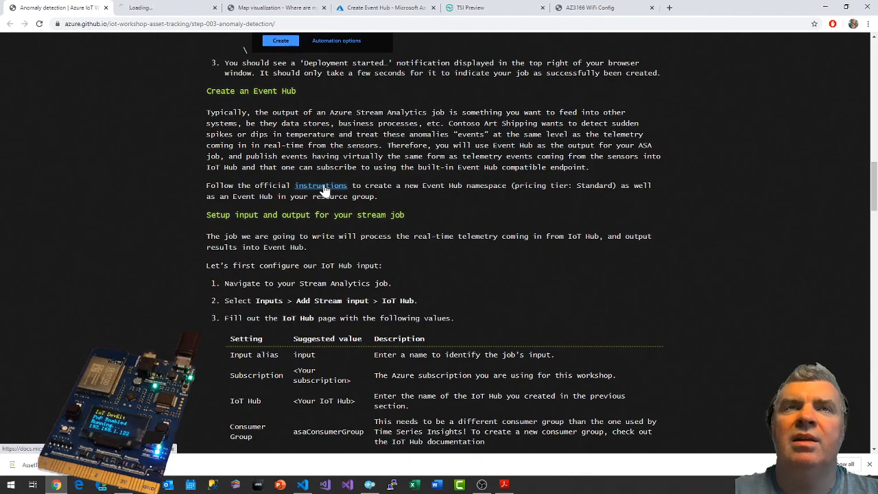
pyautogui.click(172, 7)
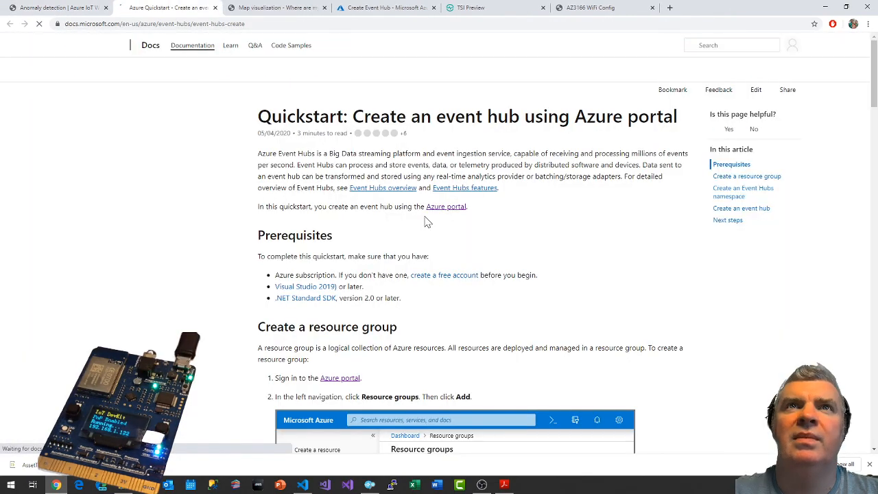
pyautogui.scroll(-10, 425, 222)
pyautogui.scroll(-15, 425, 221)
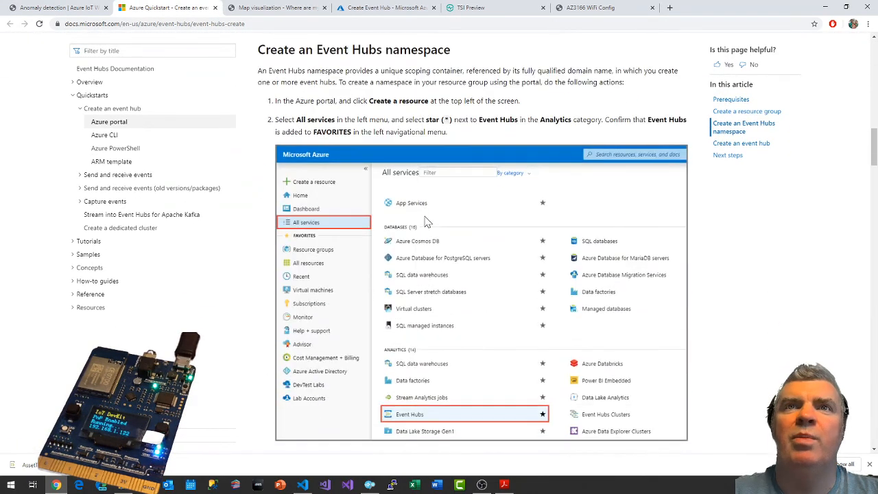
pyautogui.scroll(-15, 425, 222)
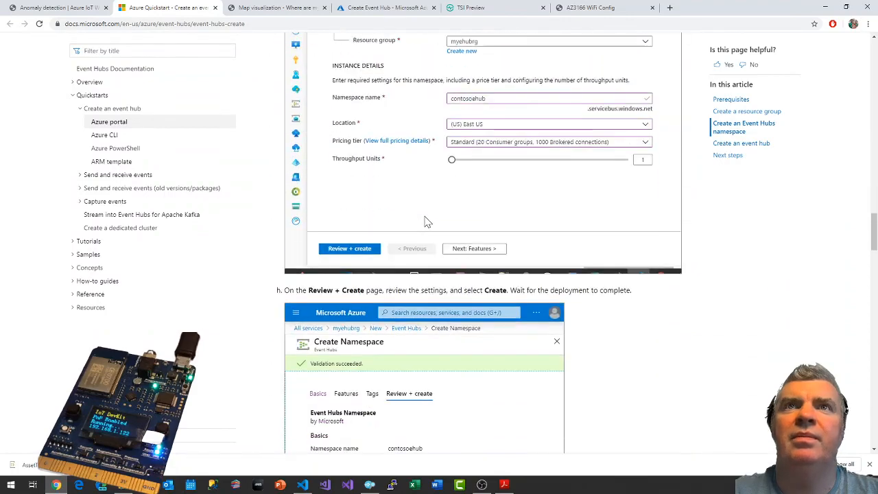
pyautogui.scroll(-5, 425, 222)
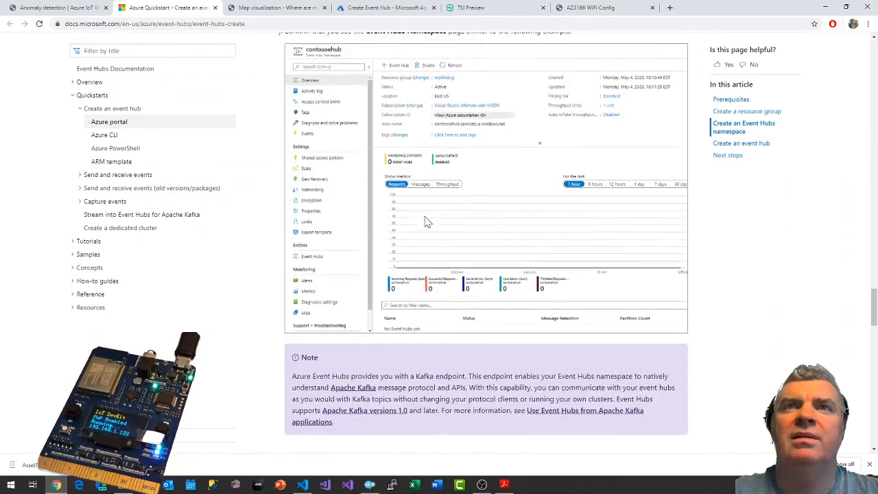
pyautogui.scroll(-6, 425, 221)
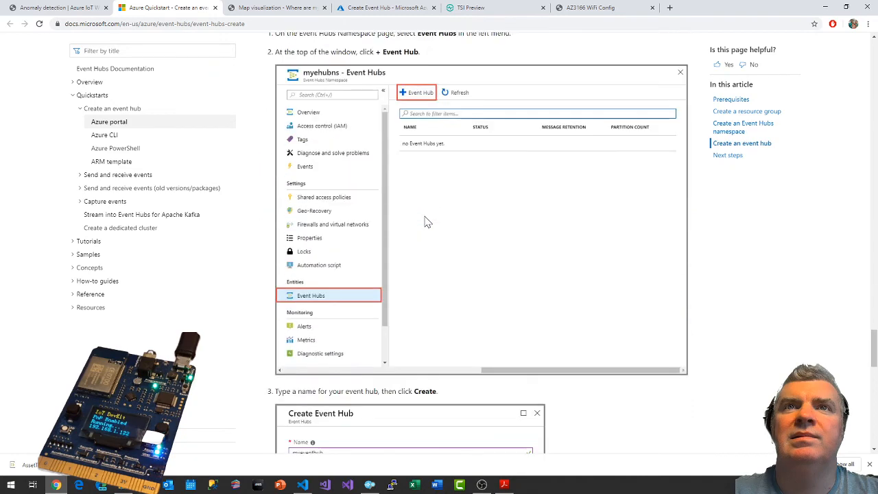
pyautogui.scroll(-5, 425, 221)
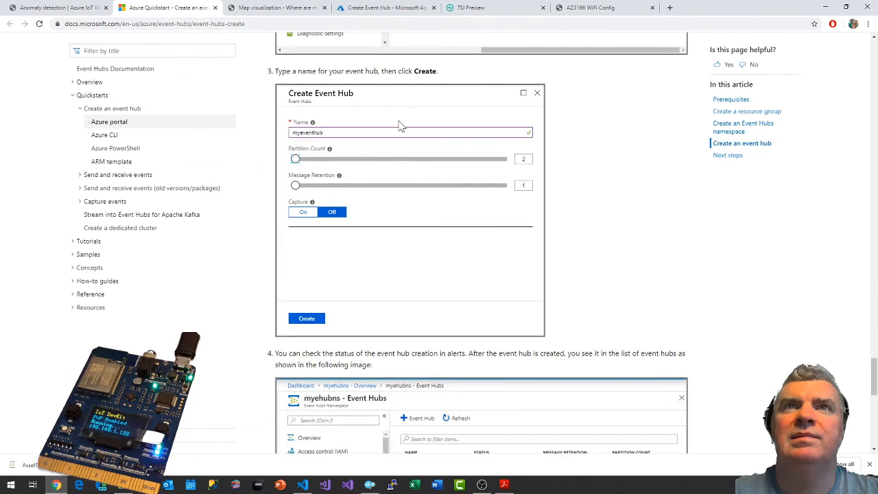
pyautogui.scroll(-1, 455, 149)
pyautogui.scroll(-3, 444, 331)
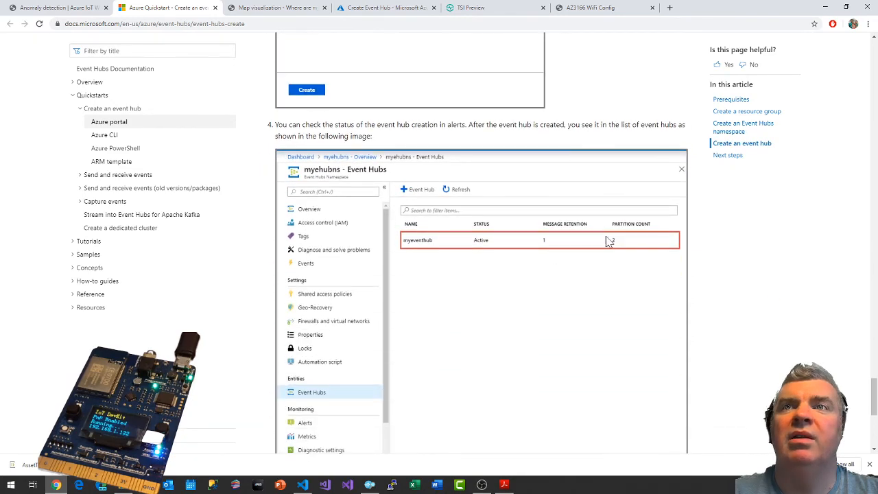
pyautogui.scroll(3, 559, 256)
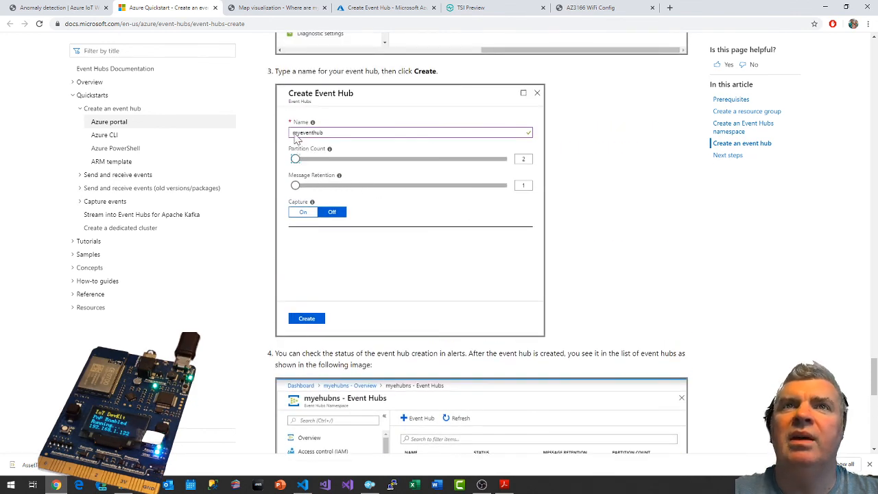
pyautogui.click(58, 8)
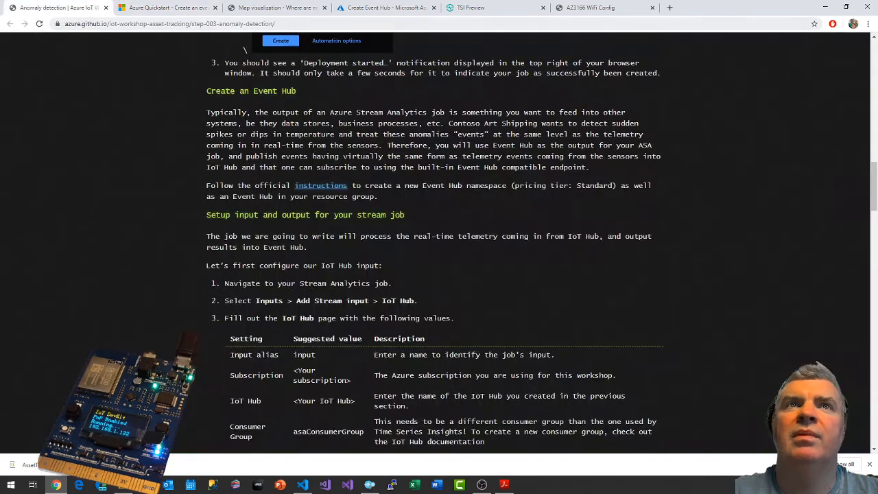
# Return to the event hub form in the Azure portal, set the partition count to 2, and create the event hub.
pyautogui.click(382, 8)
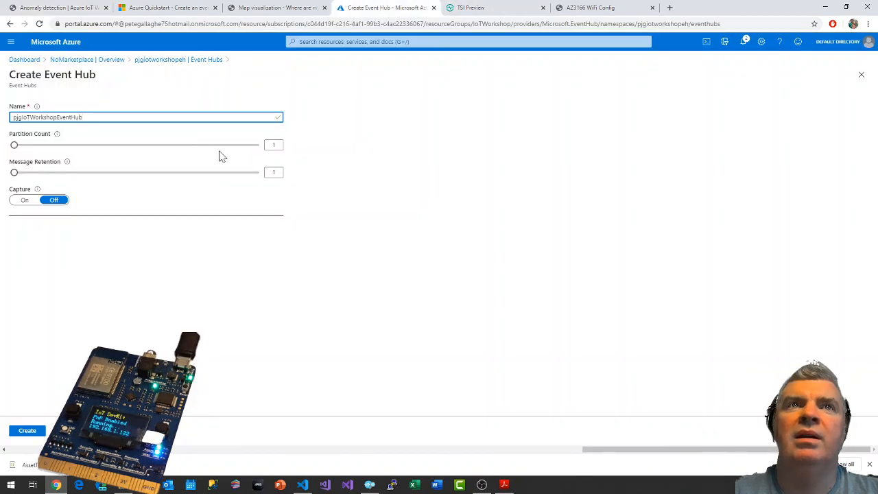
pyautogui.click(279, 142)
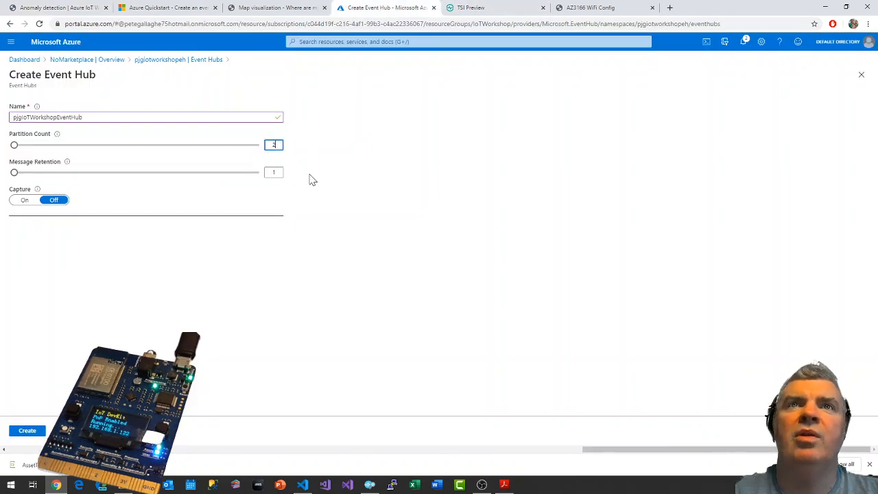
pyautogui.click(27, 431)
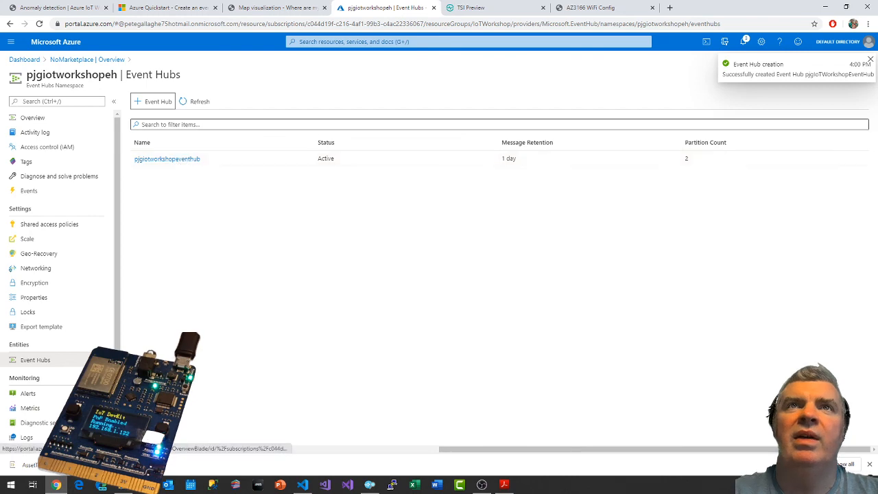
# Read the guide's section on stream job input and output, view the new event hub's overview in the portal, and return to the guide.
pyautogui.click(48, 8)
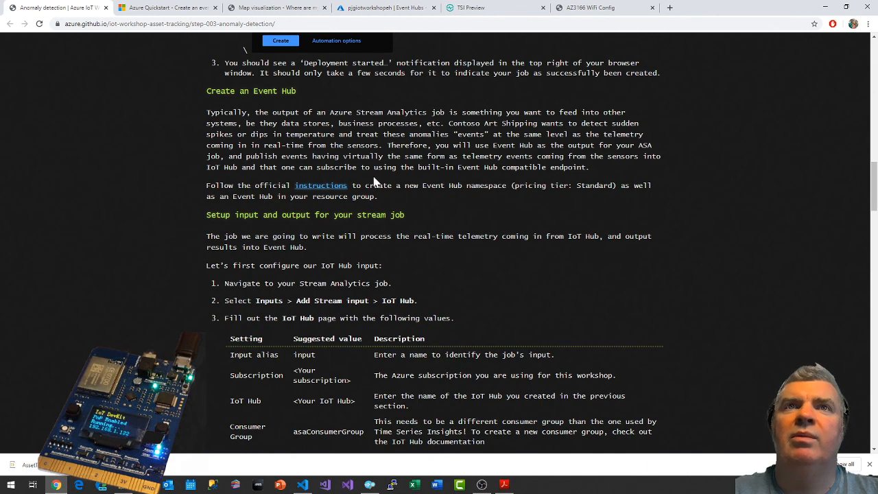
pyautogui.scroll(-1, 483, 202)
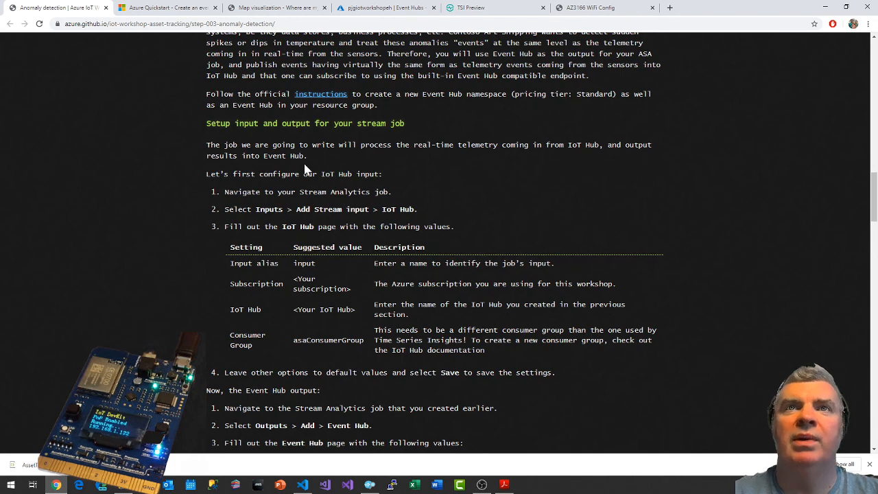
pyautogui.scroll(-1, 308, 171)
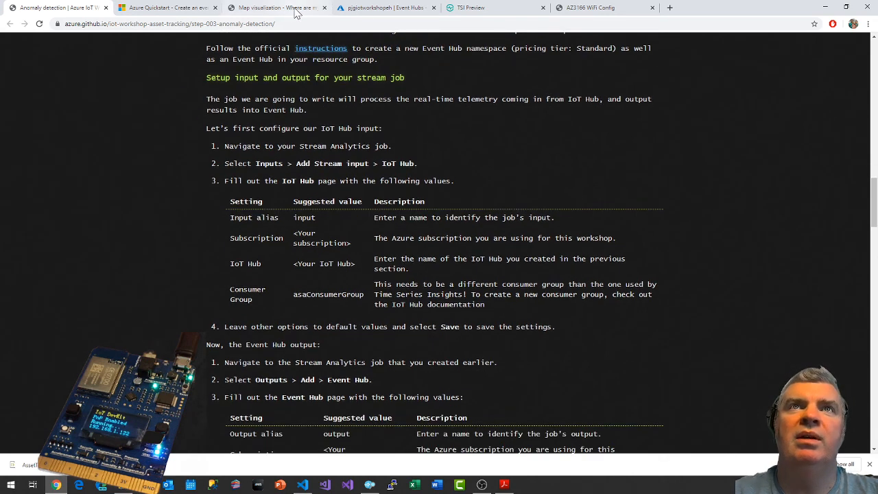
pyautogui.click(380, 7)
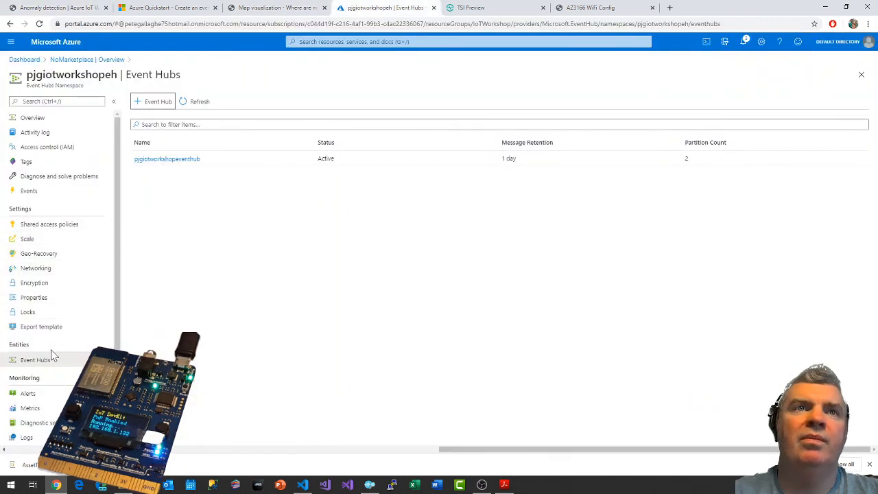
pyautogui.click(174, 162)
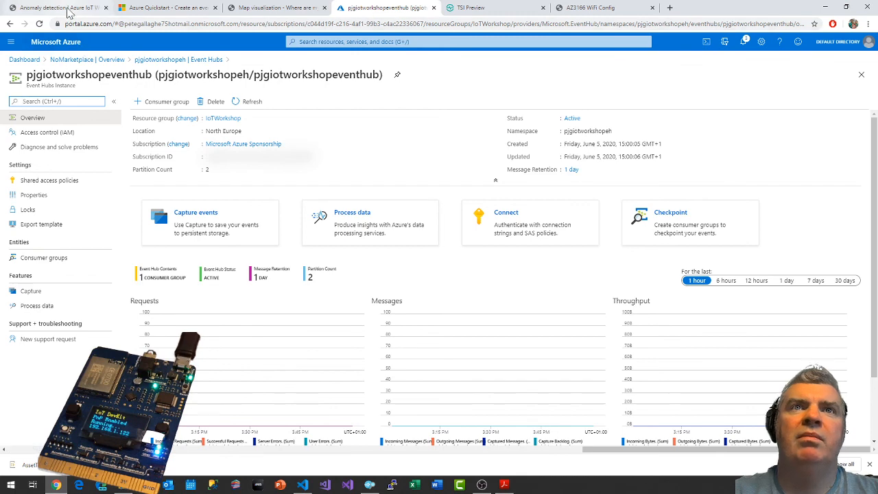
pyautogui.click(69, 10)
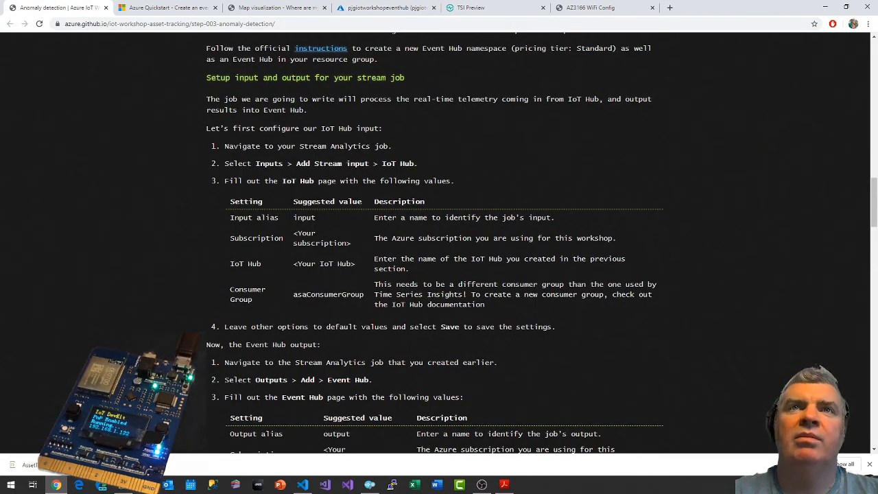
# Return to the Azure portal and open the pjgIoTWorkshopSA Stream Analytics job through the dashboard's StreamAnalyticsJob deployment.
pyautogui.click(372, 9)
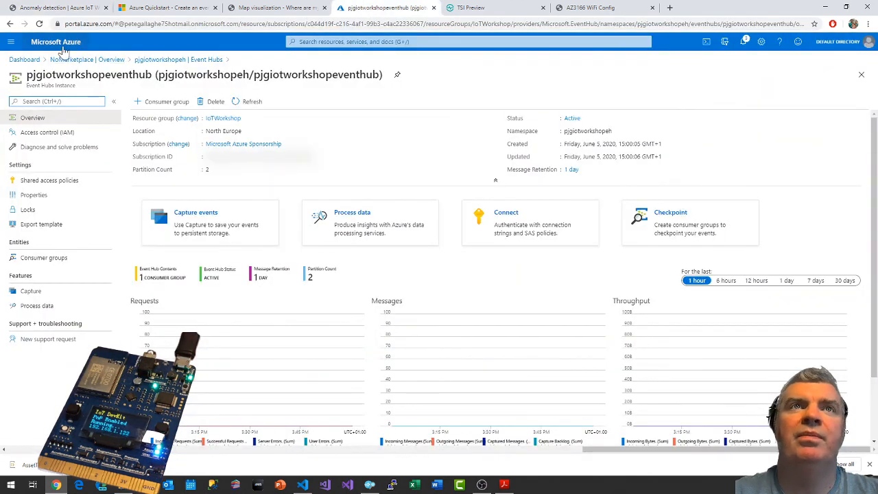
pyautogui.click(12, 61)
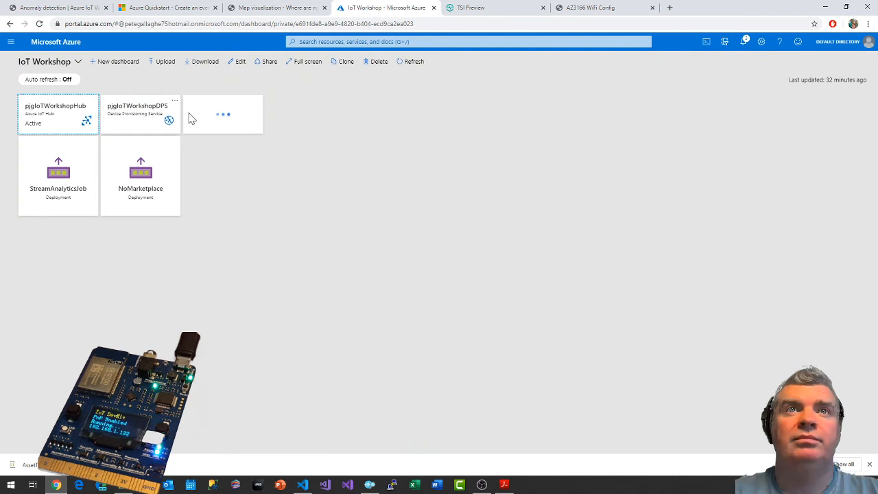
pyautogui.click(57, 173)
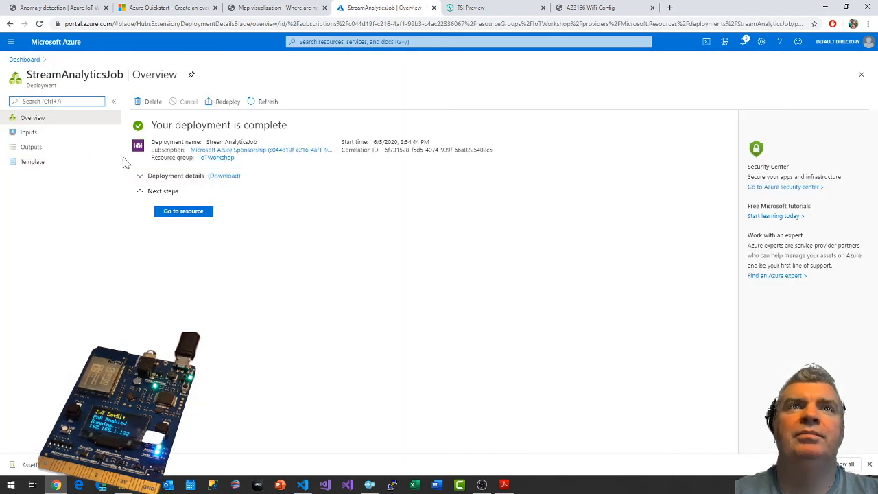
pyautogui.click(182, 213)
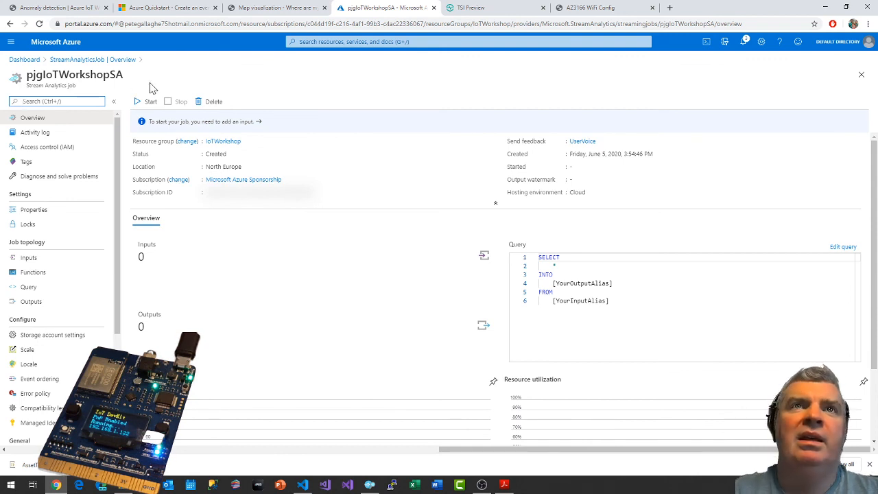
# Start a new IoT Hub stream input for the Stream Analytics job and set its input alias to iotHubInput.
pyautogui.click(35, 261)
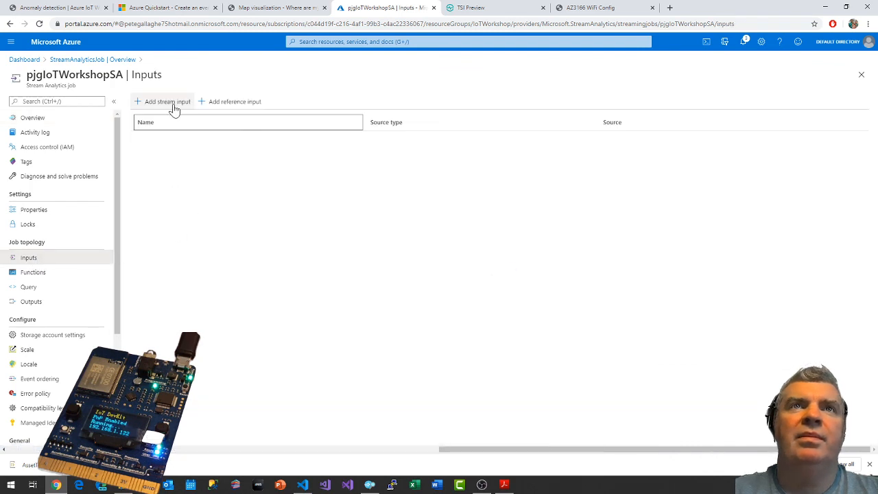
pyautogui.click(173, 104)
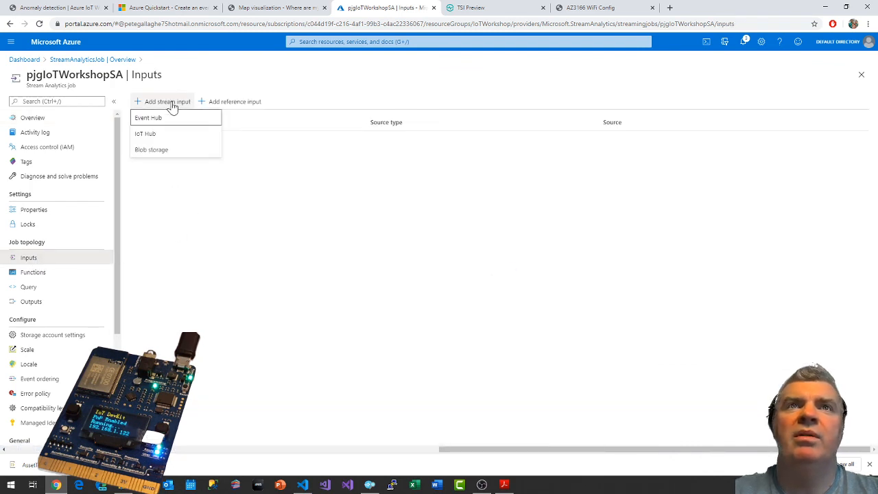
pyautogui.click(148, 139)
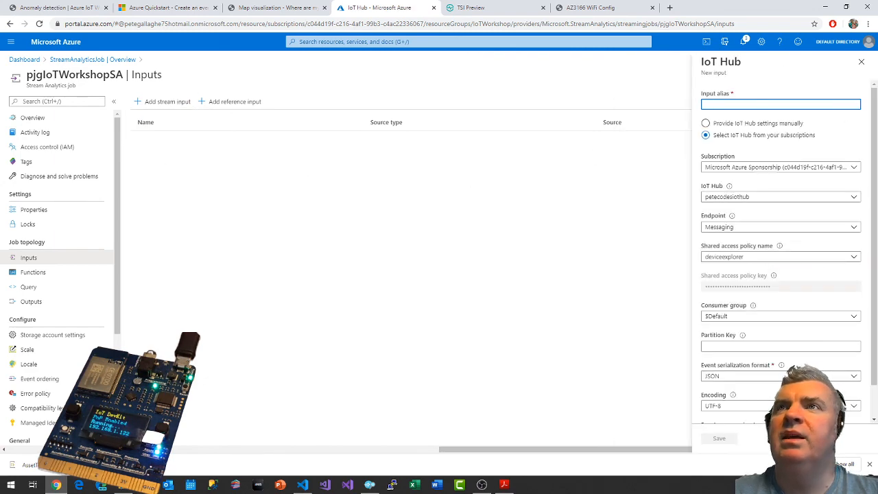
pyautogui.click(69, 7)
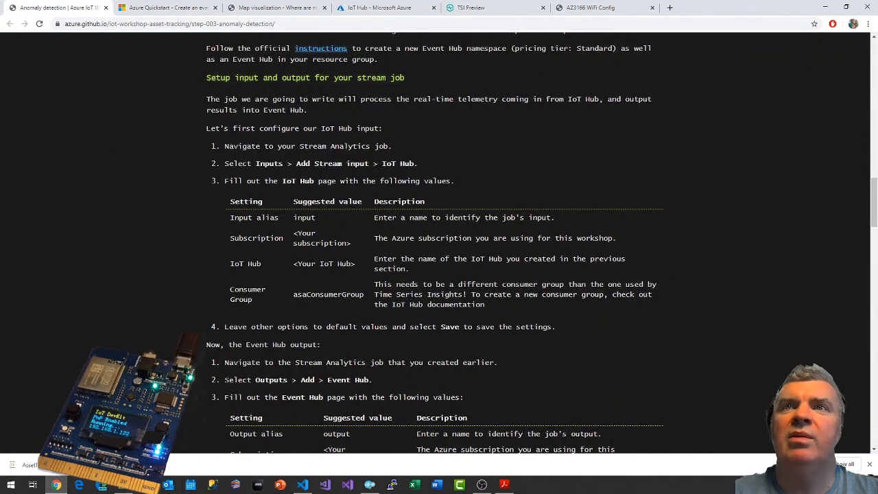
pyautogui.click(471, 8)
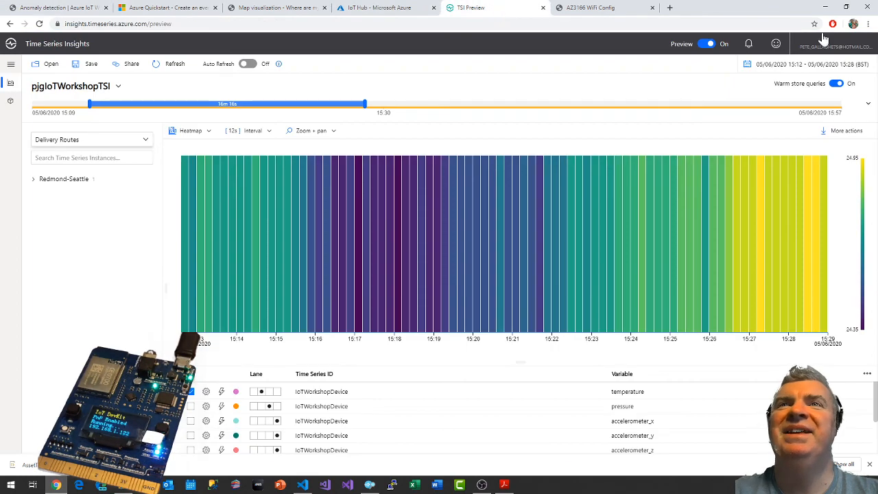
pyautogui.click(368, 7)
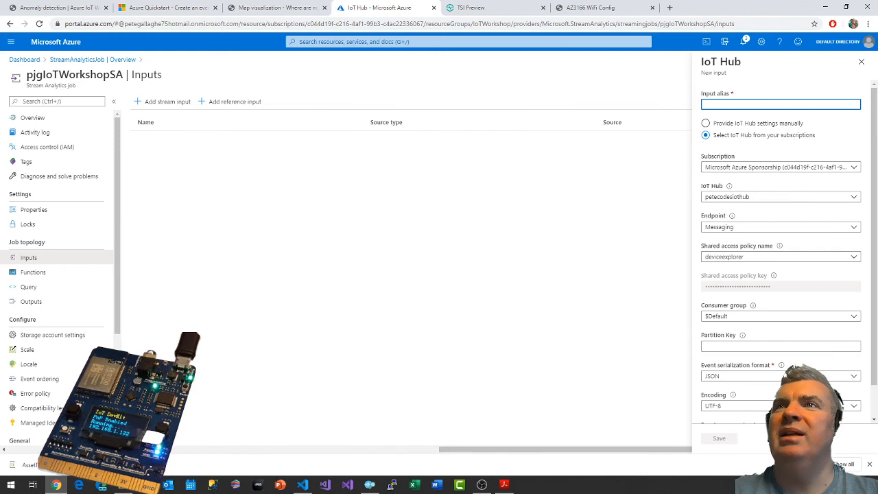
pyautogui.write('iotHu')
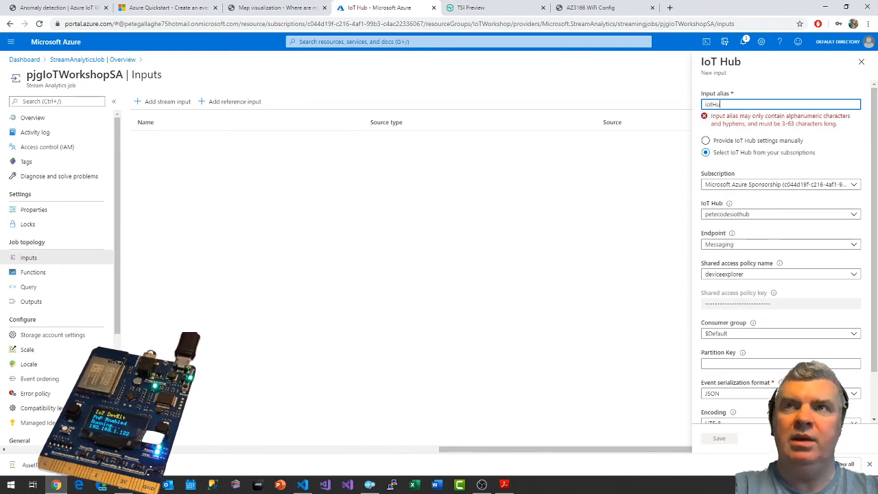
pyautogui.write('bInput')
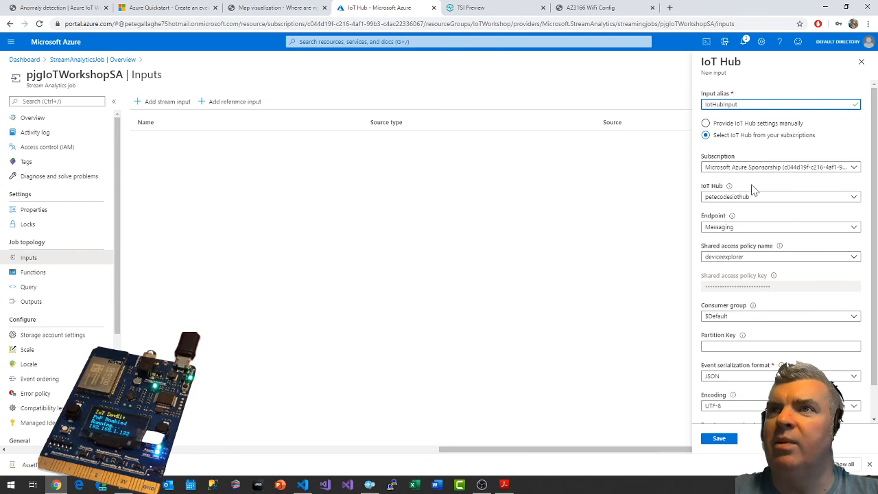
# Check the new input's endpoint, shared access policy and consumer group choices against the guide's IoT Hub input settings.
pyautogui.click(741, 232)
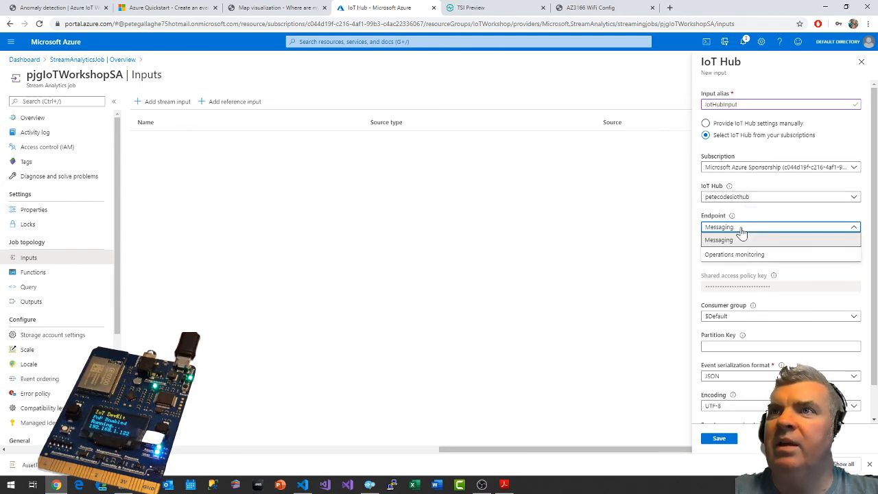
pyautogui.click(739, 240)
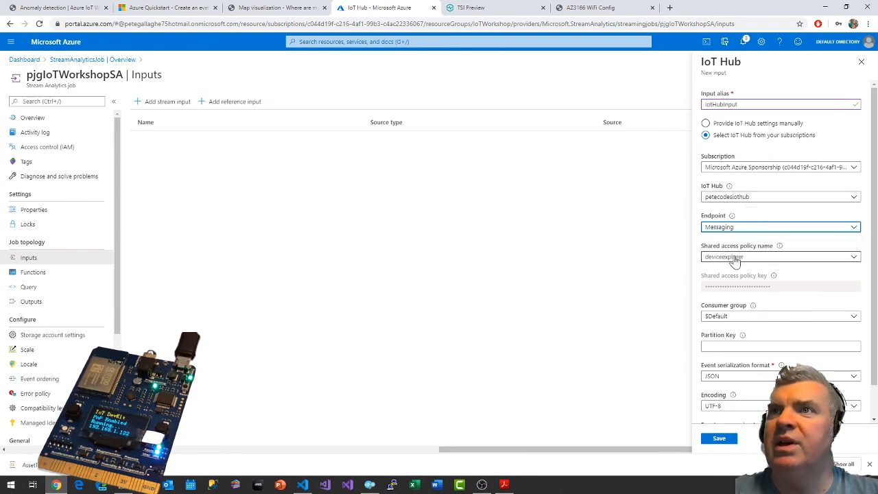
pyautogui.click(735, 260)
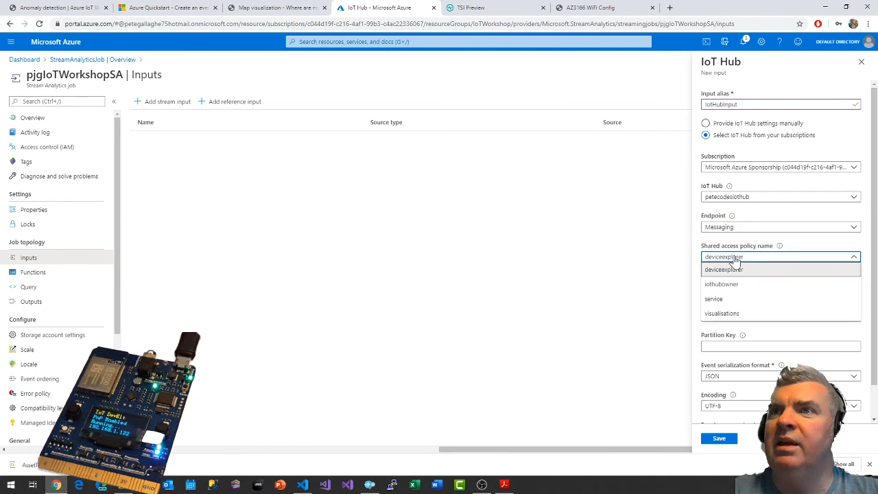
pyautogui.click(735, 260)
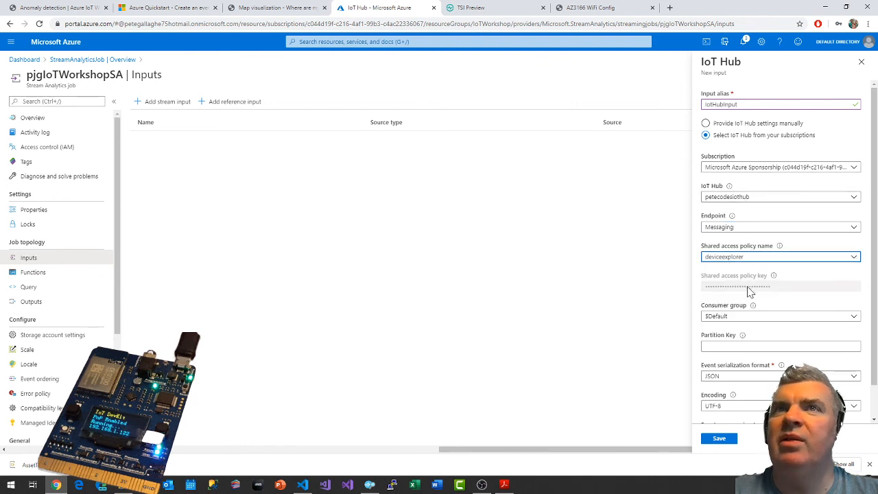
pyautogui.click(93, 6)
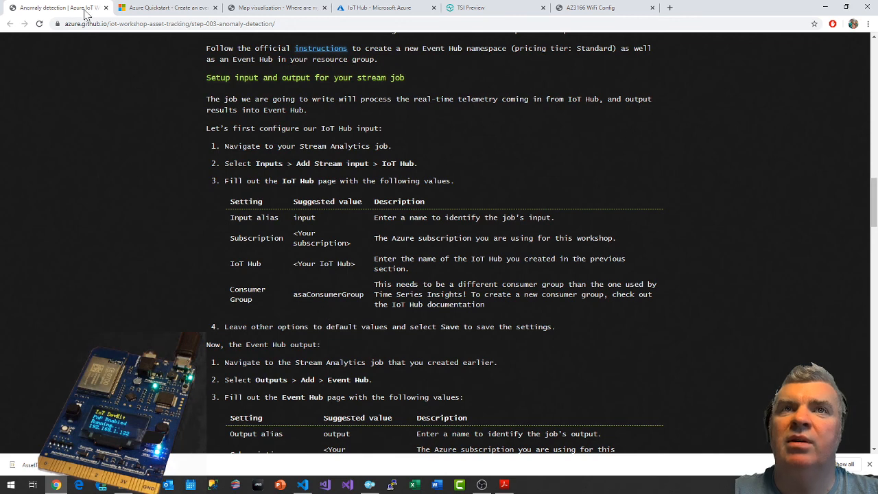
pyautogui.click(494, 8)
pyautogui.click(381, 8)
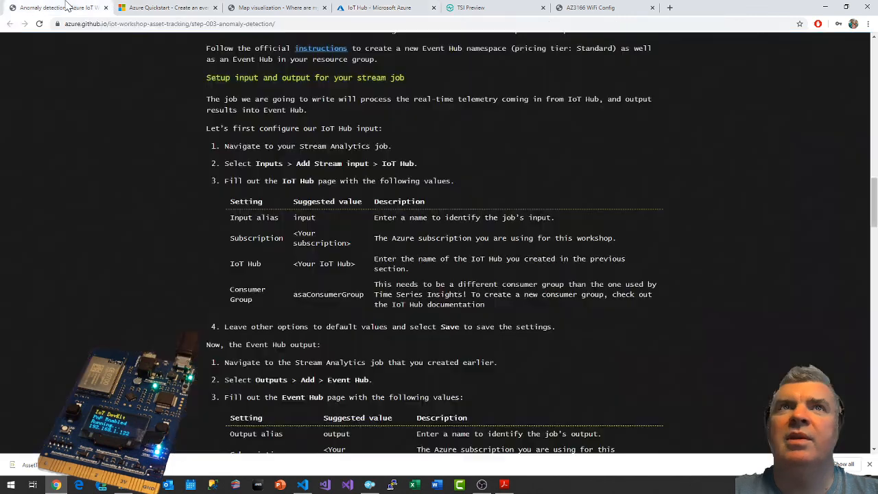
pyautogui.click(60, 8)
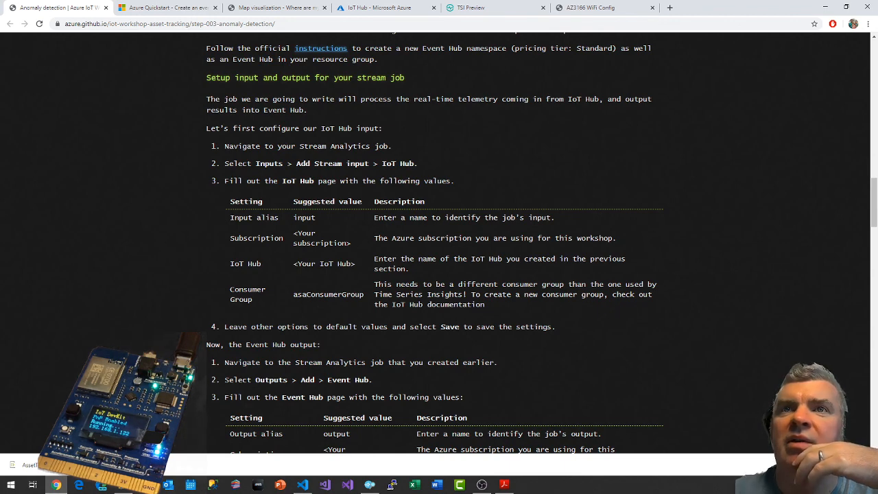
pyautogui.click(480, 7)
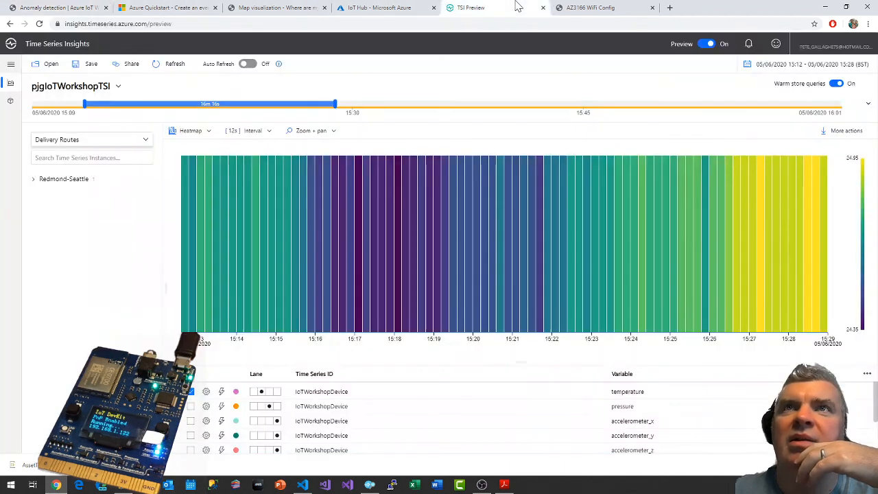
pyautogui.click(387, 8)
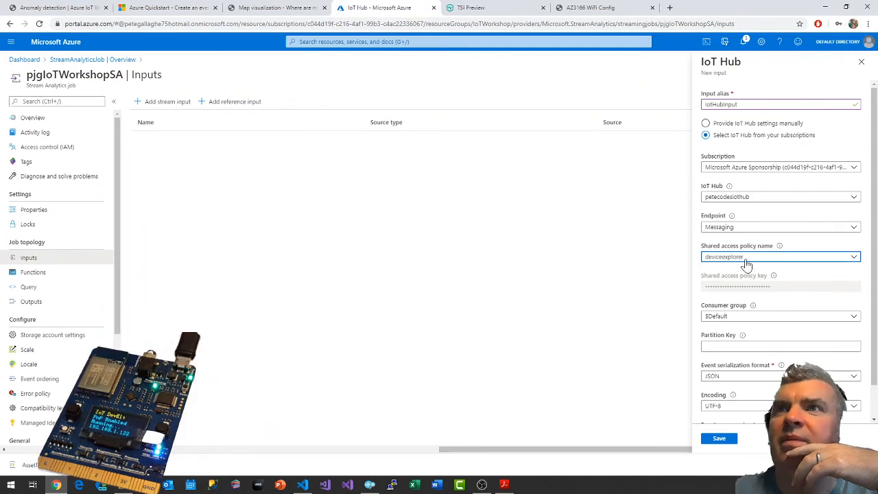
pyautogui.click(734, 317)
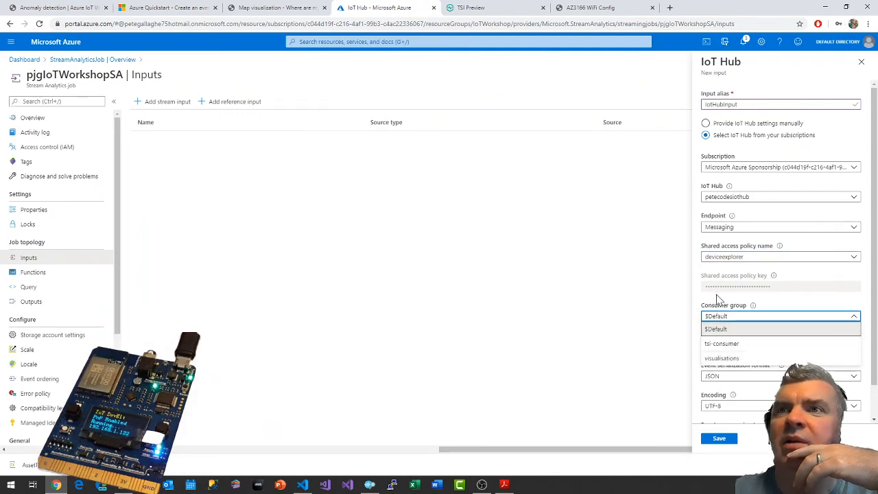
pyautogui.click(720, 303)
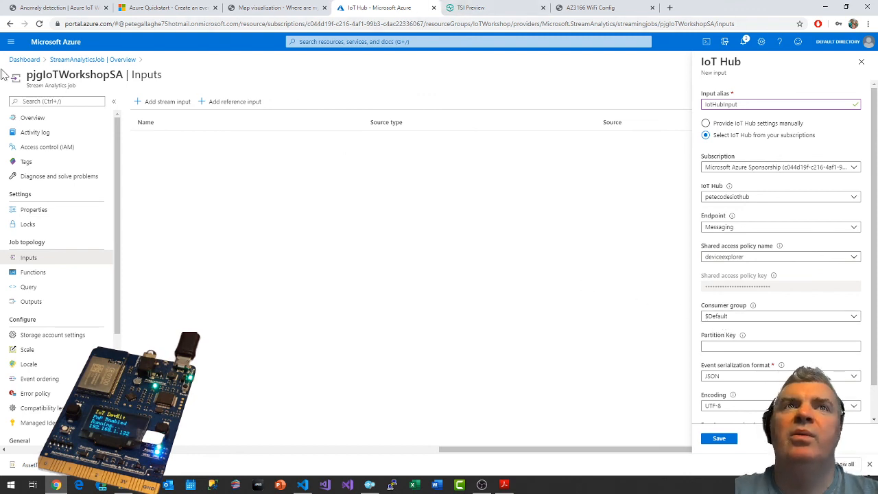
# Open the portal dashboard in a separate browser tab and go to the built-in endpoints of the pjgIoTWorkshopHub IoT hub.
pyautogui.middleClick(24, 60)
pyautogui.click(507, 8)
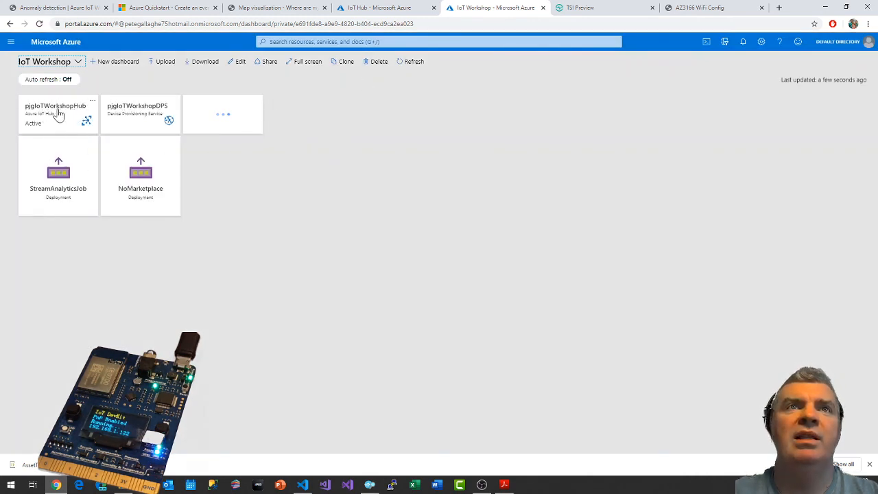
pyautogui.click(55, 114)
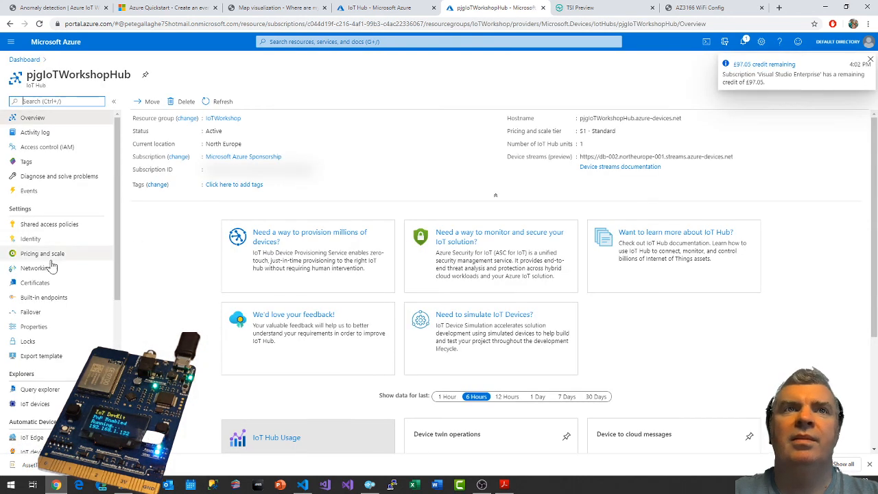
pyautogui.scroll(-2, 54, 270)
pyautogui.scroll(2, 53, 271)
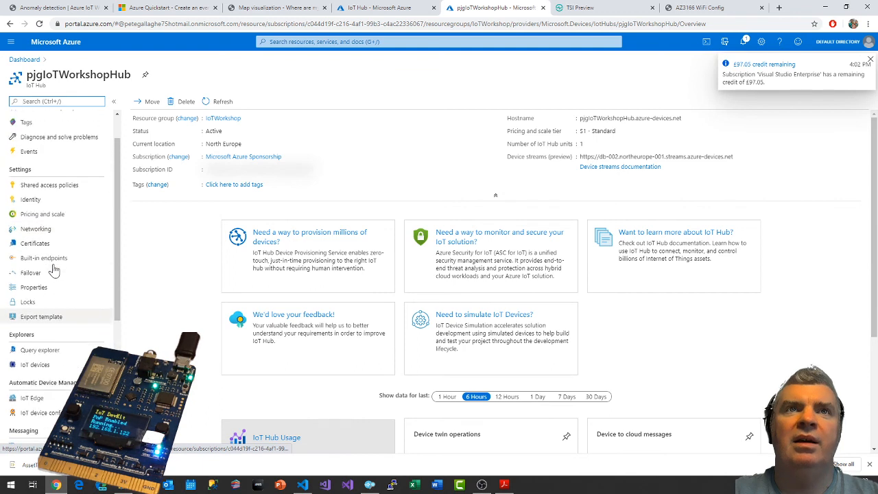
pyautogui.scroll(-3, 53, 247)
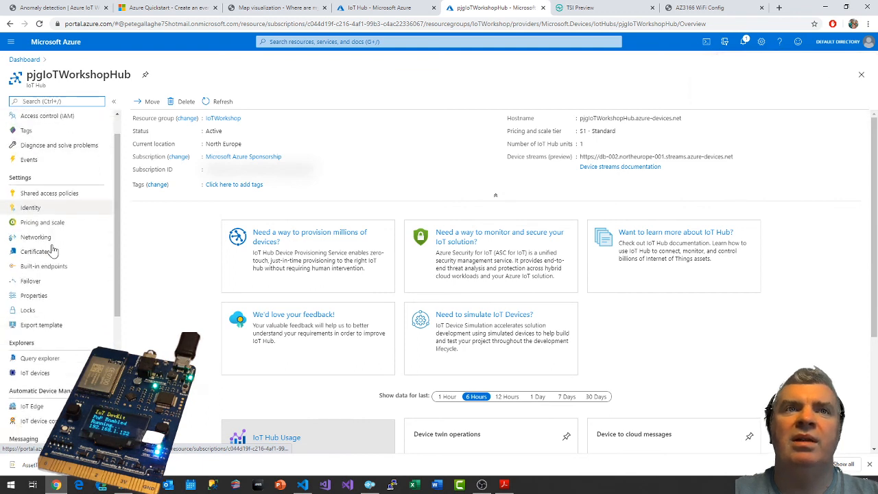
pyautogui.scroll(-3, 52, 350)
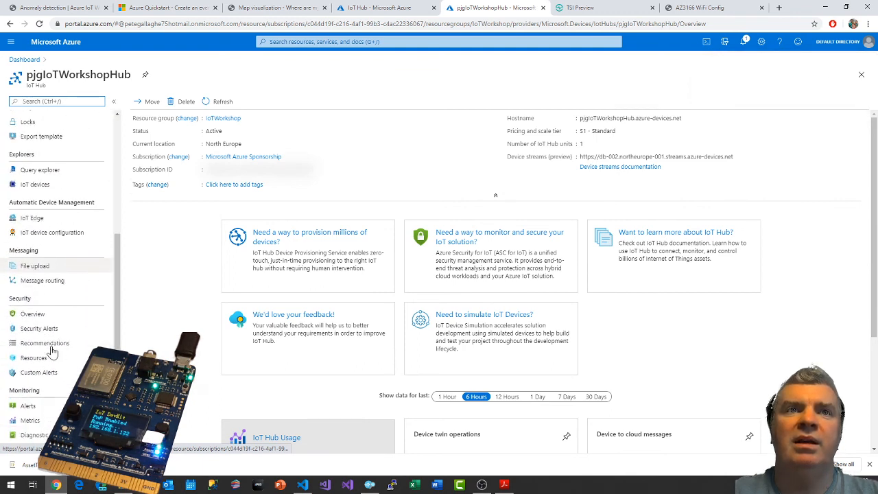
pyautogui.scroll(5, 61, 353)
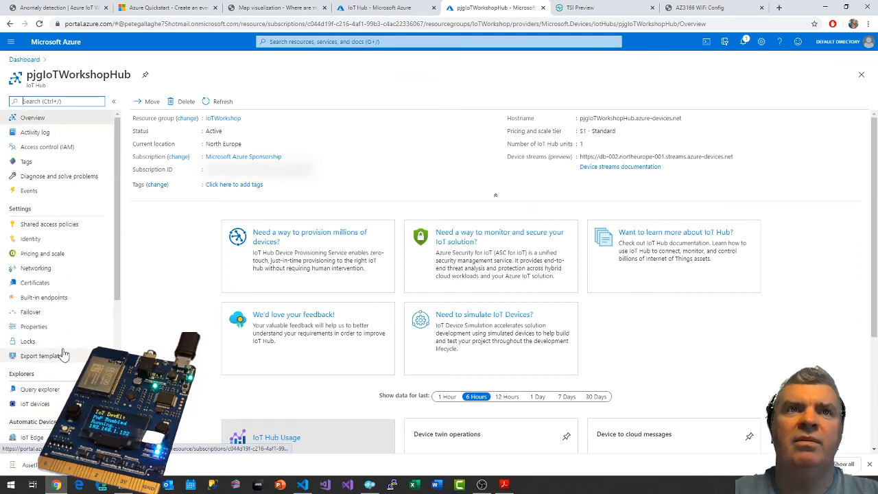
pyautogui.click(41, 301)
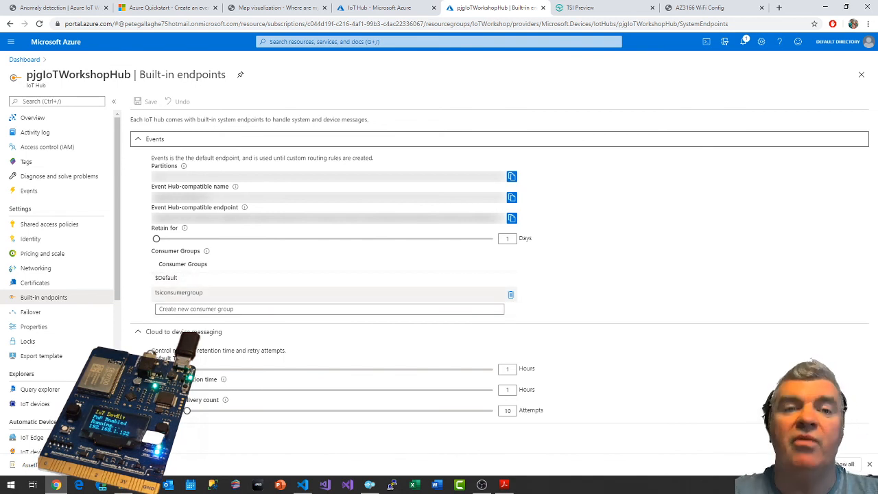
# Create a consumer group named saconsumergroup on the IoT hub's built-in events endpoint.
pyautogui.click(329, 309)
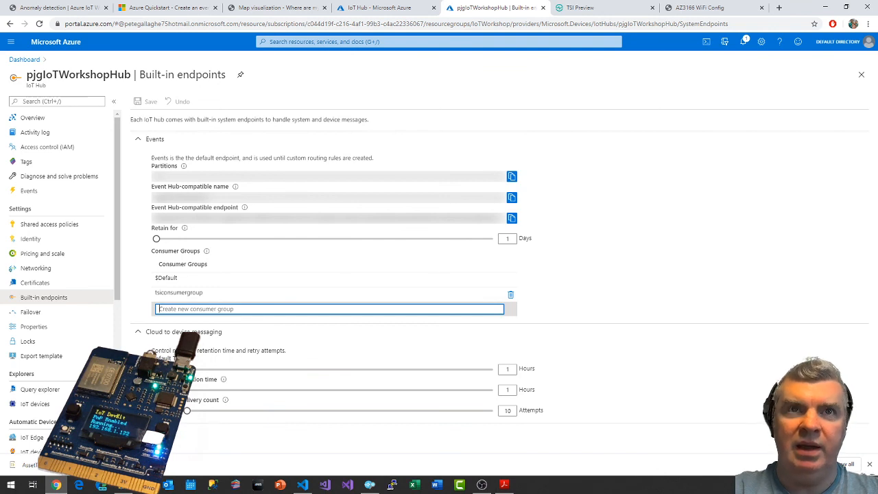
pyautogui.write('saconsumergroup')
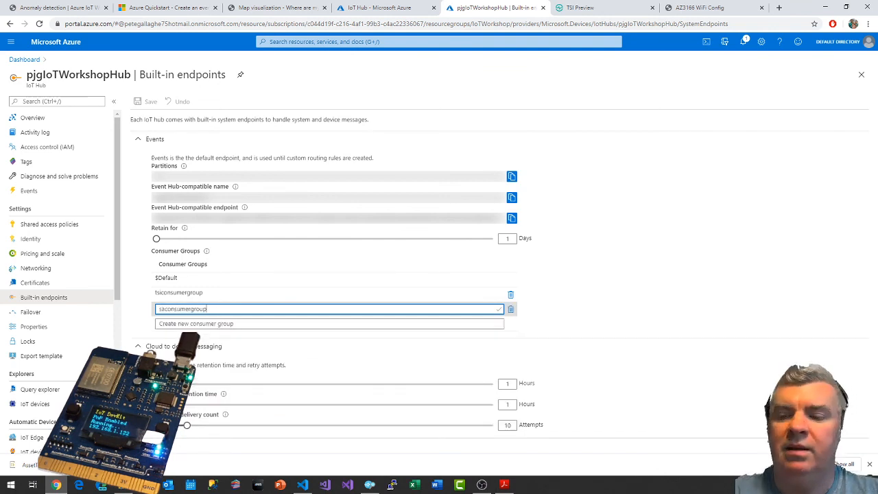
pyautogui.click(329, 324)
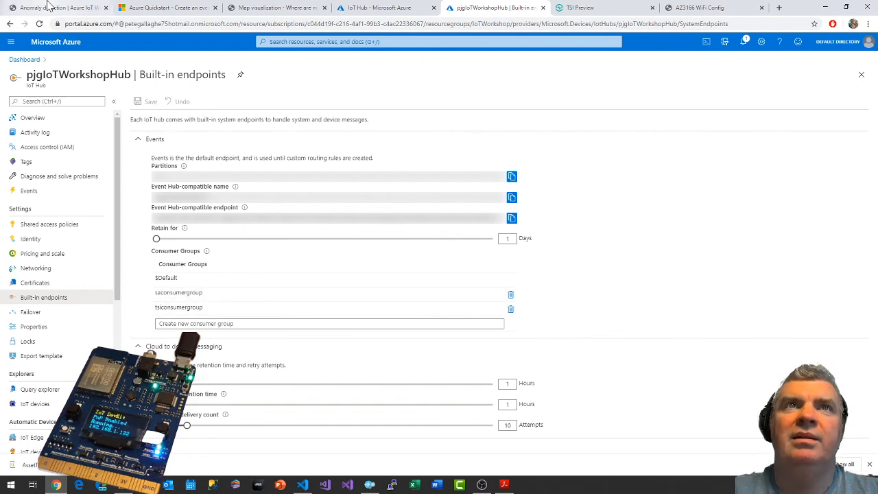
# Return to the new IoT Hub input form and switch the subscription to the other Microsoft Azure Sponsorship entry.
pyautogui.click(394, 7)
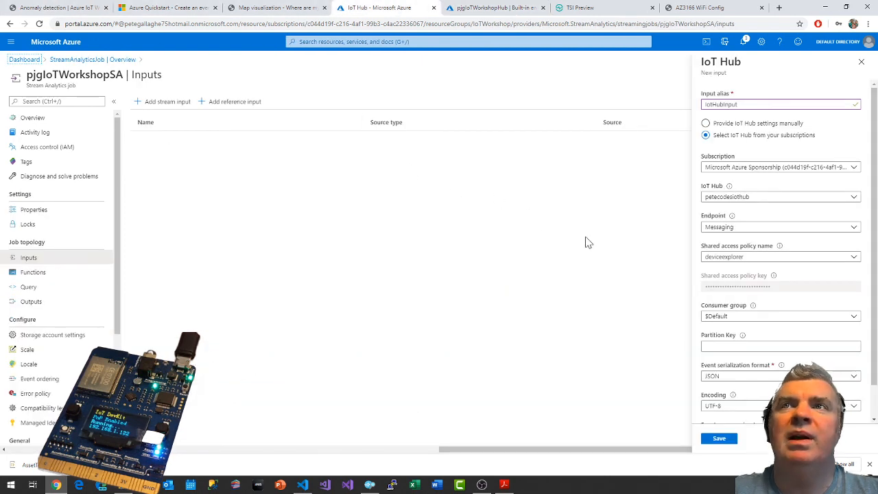
pyautogui.click(759, 172)
pyautogui.click(707, 210)
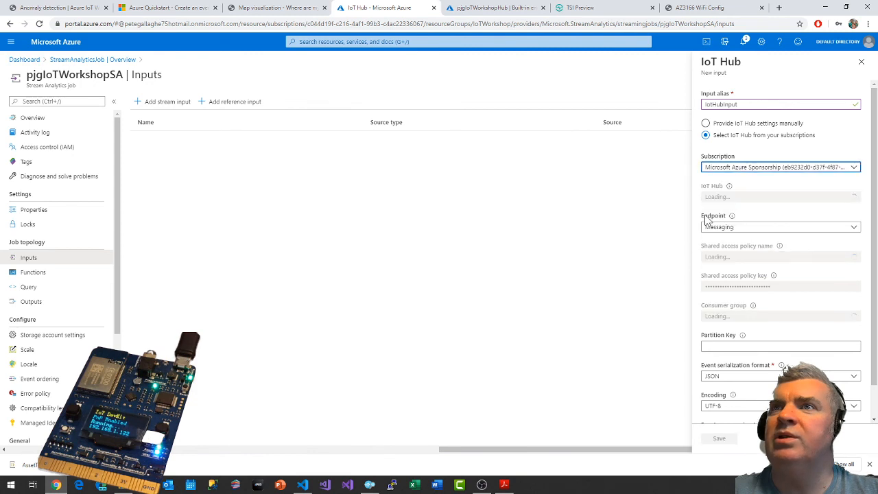
# Switch the input's subscription to the first-listed Microsoft Azure Sponsorship entry and select pjgIoTWorkshopHub as the IoT hub.
pyautogui.click(735, 173)
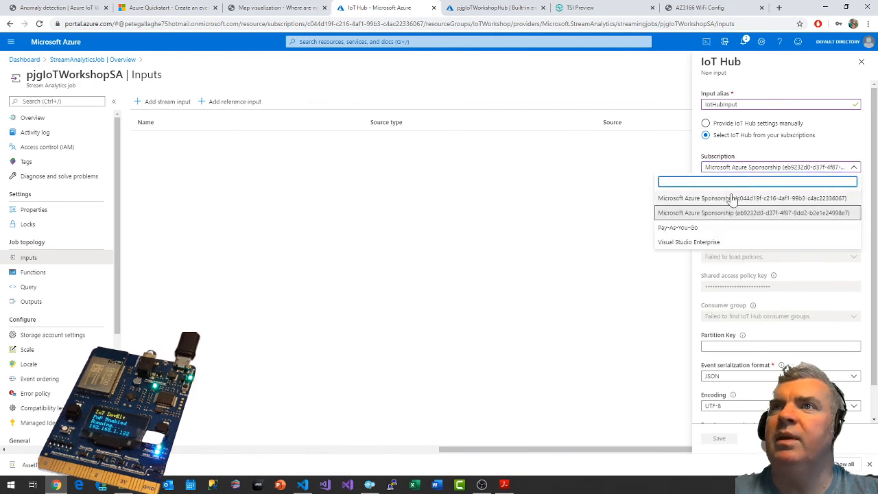
pyautogui.click(732, 198)
pyautogui.click(762, 198)
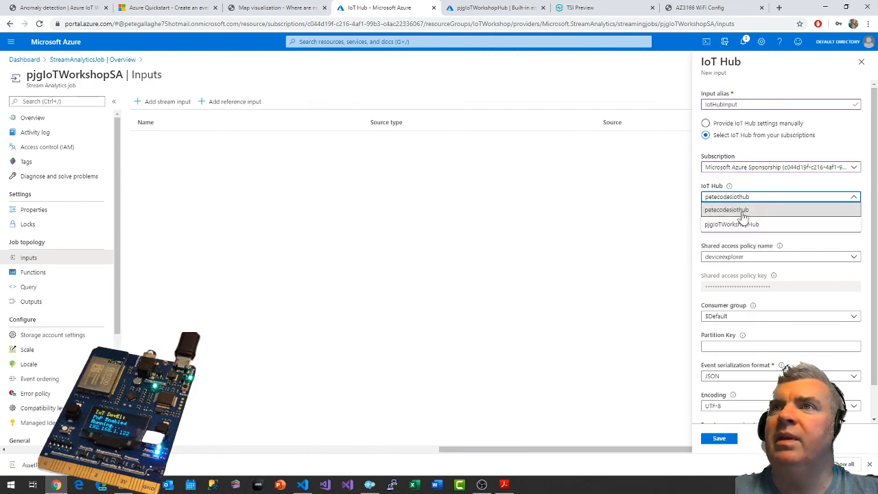
pyautogui.click(736, 226)
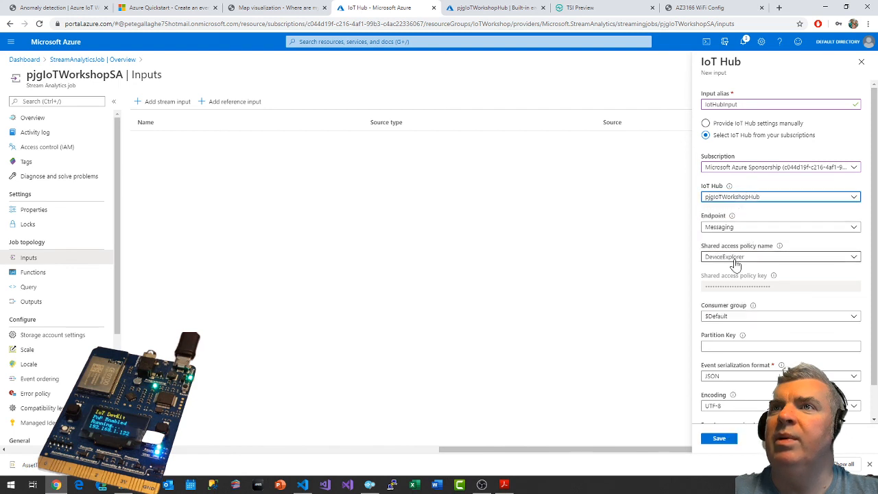
# Set the input's shared access policy to TSI and its consumer group to saconsumergroup.
pyautogui.click(735, 260)
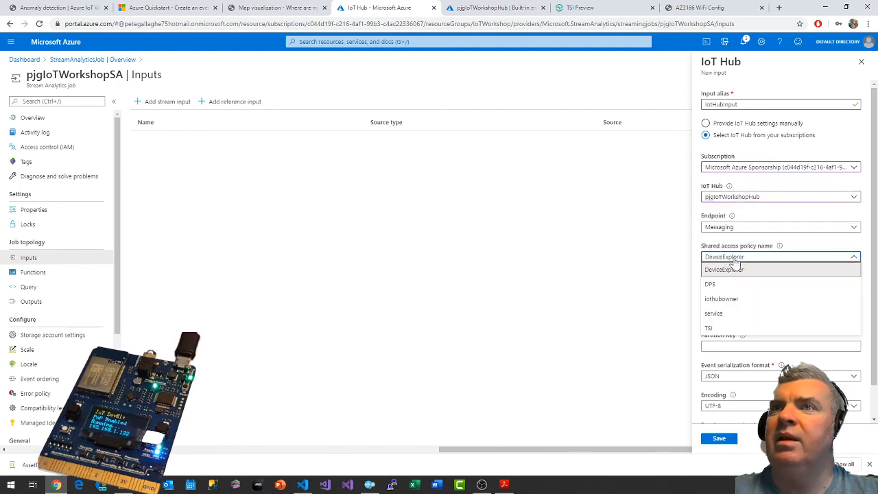
pyautogui.click(718, 330)
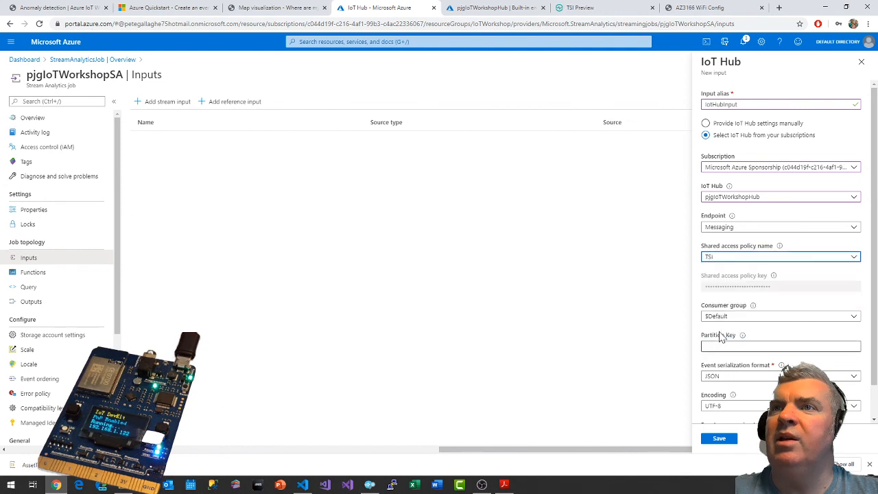
pyautogui.click(739, 316)
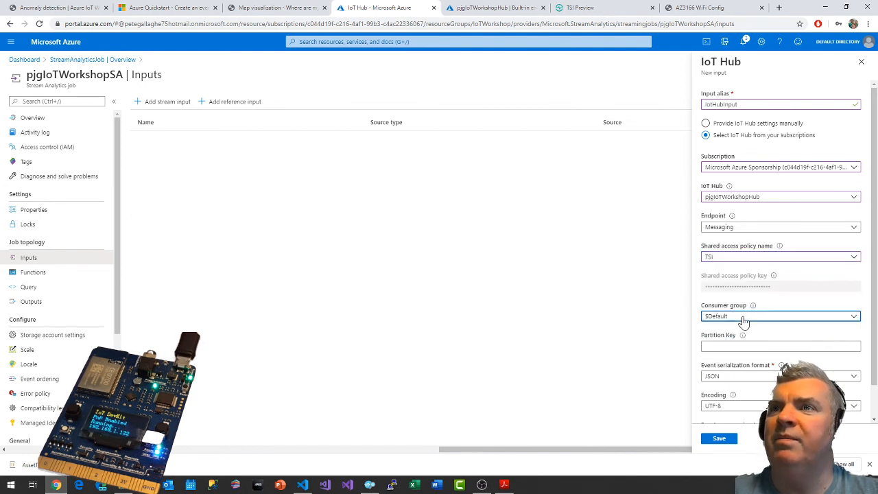
pyautogui.click(728, 343)
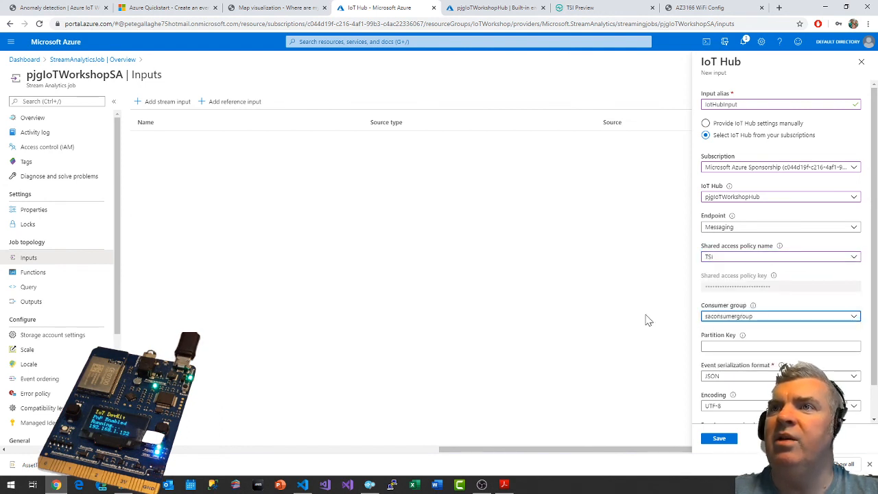
# Check the remaining IoT Hub input options against the workshop guide and read its Event Hub output settings.
pyautogui.scroll(-1, 757, 322)
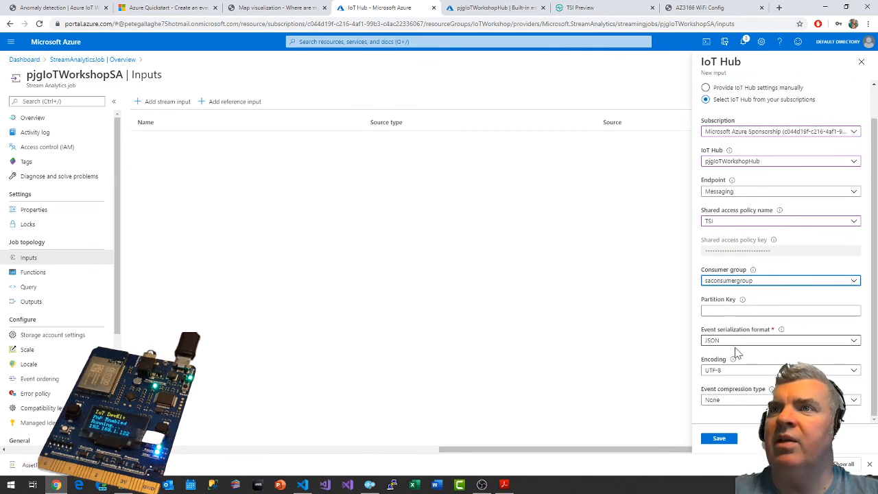
pyautogui.click(62, 6)
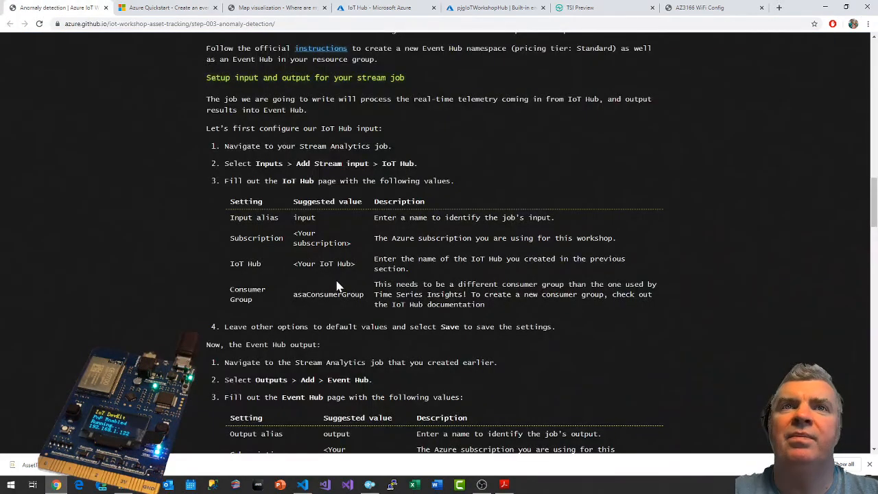
pyautogui.scroll(-5, 336, 286)
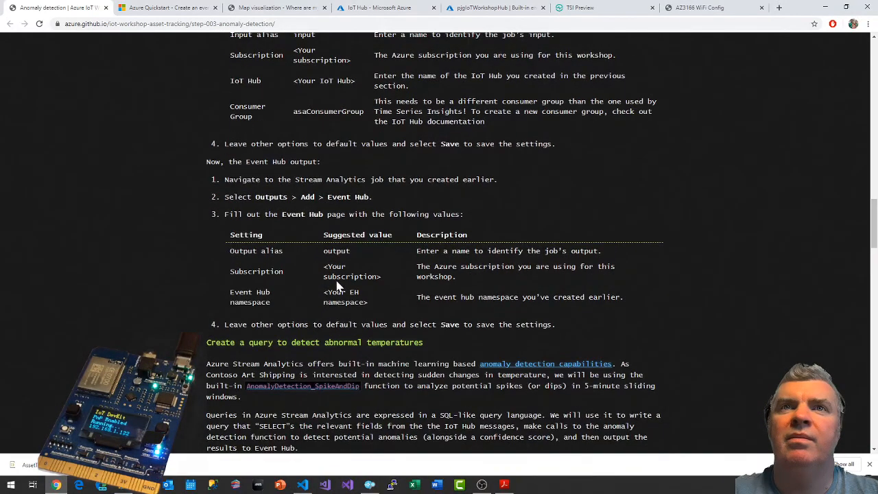
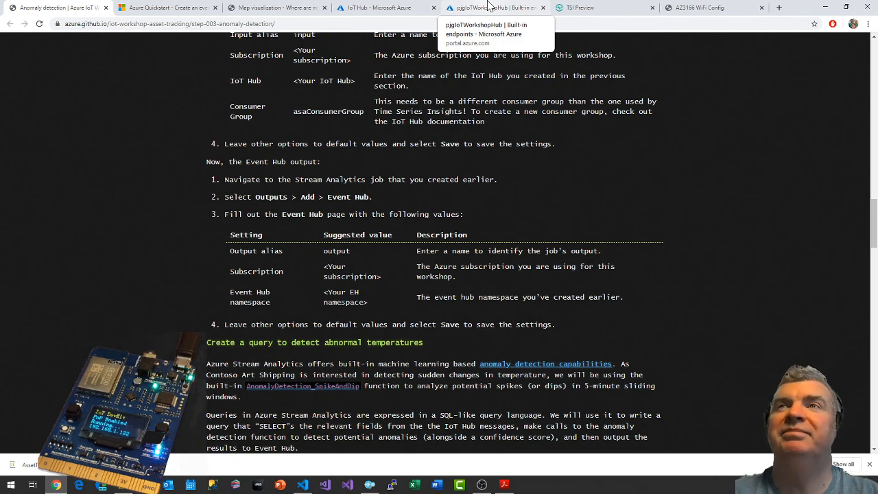
# Save the configured IoT Hub stream input on the Stream Analytics job, declining the password manager's update and dismissing the notifications.
pyautogui.click(489, 6)
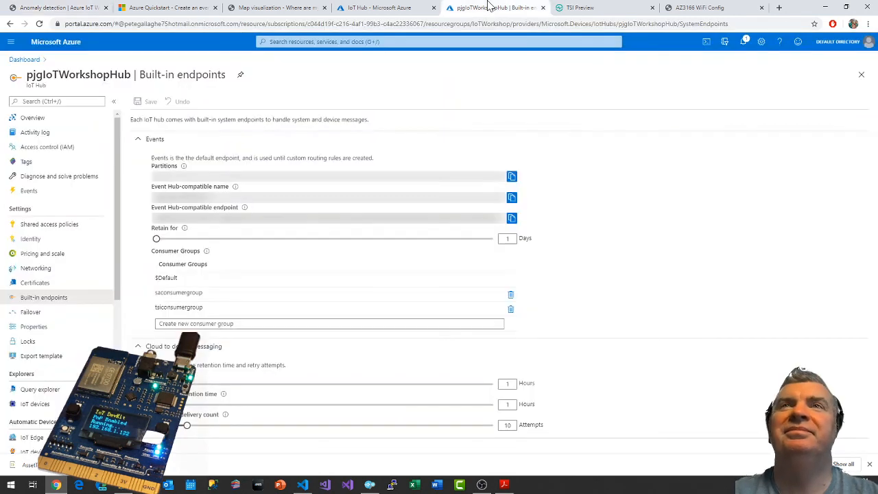
pyautogui.click(383, 7)
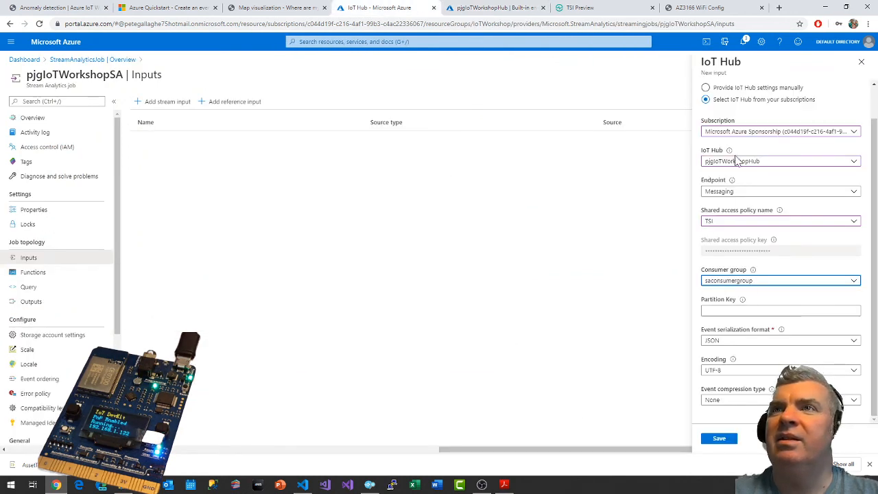
pyautogui.click(718, 442)
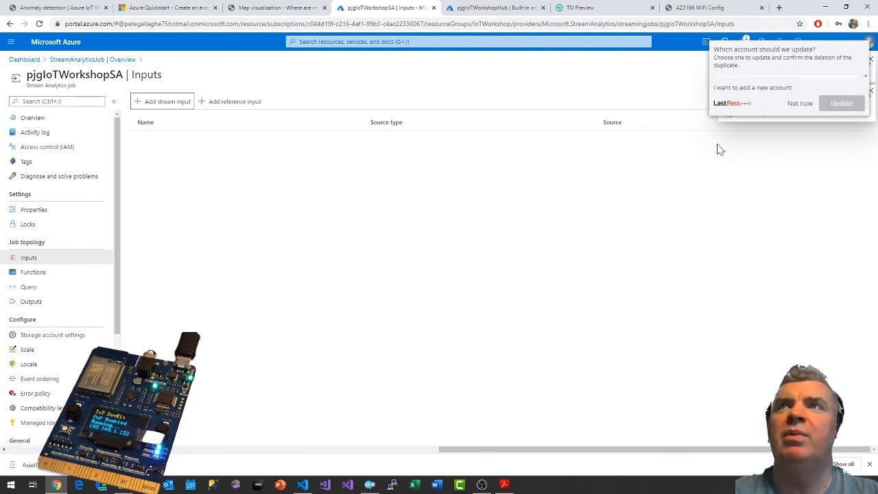
pyautogui.click(801, 106)
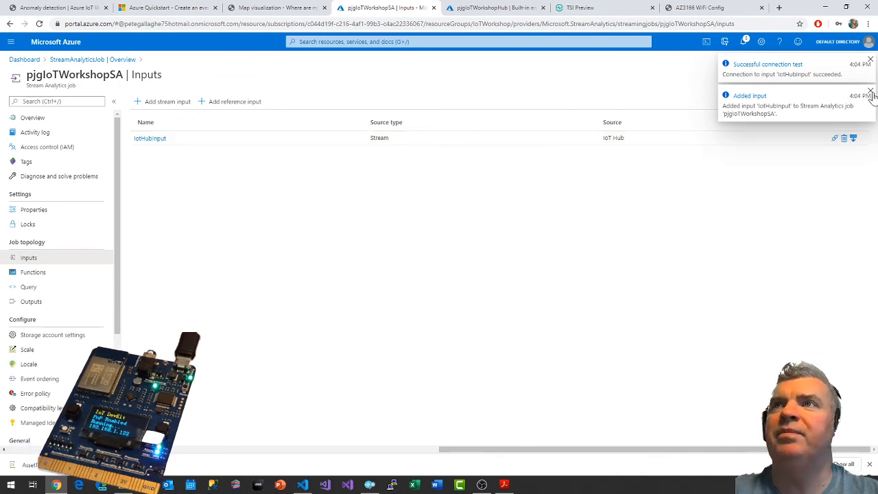
pyautogui.click(870, 91)
pyautogui.click(870, 59)
# Consult the workshop's input and output instructions and start a new Event Hub output on the pjgIoTWorkshopSA job.
pyautogui.click(31, 8)
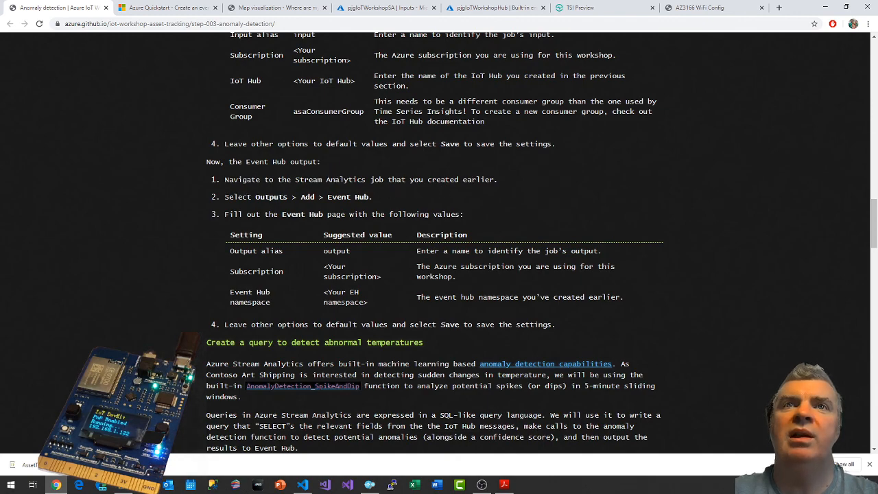
pyautogui.scroll(3, 463, 213)
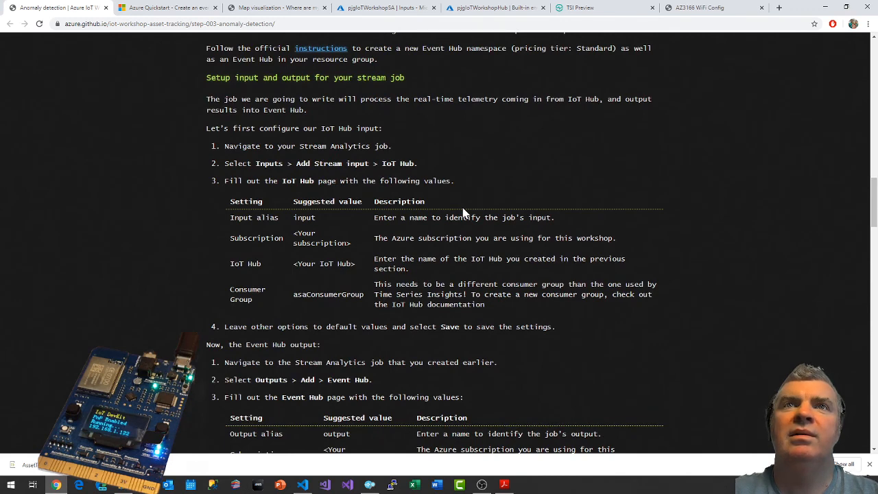
pyautogui.scroll(-2, 471, 182)
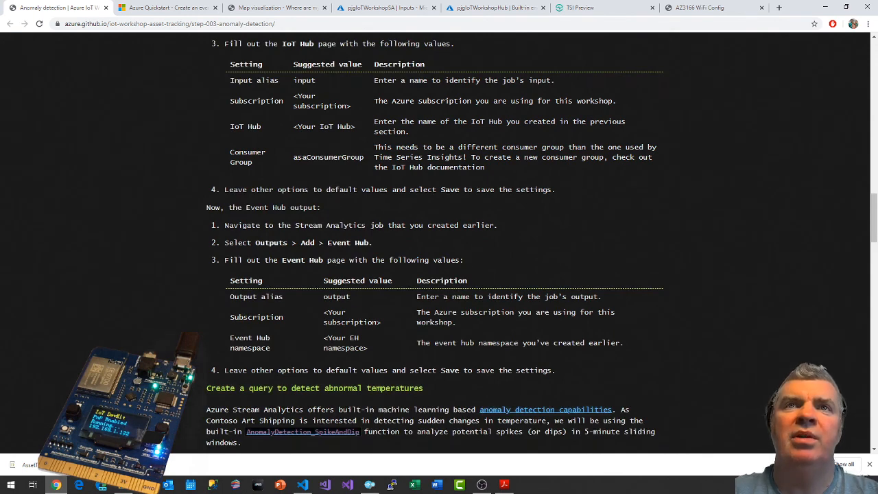
pyautogui.click(454, 7)
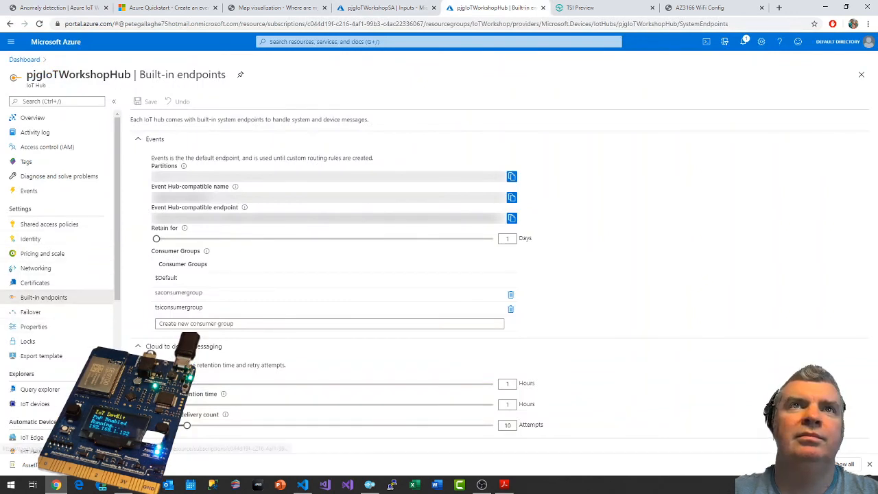
pyautogui.click(413, 7)
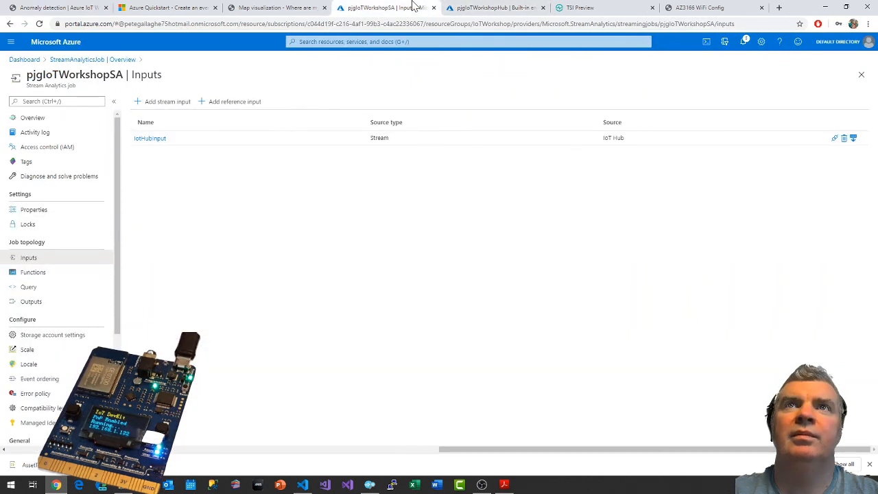
pyautogui.click(28, 303)
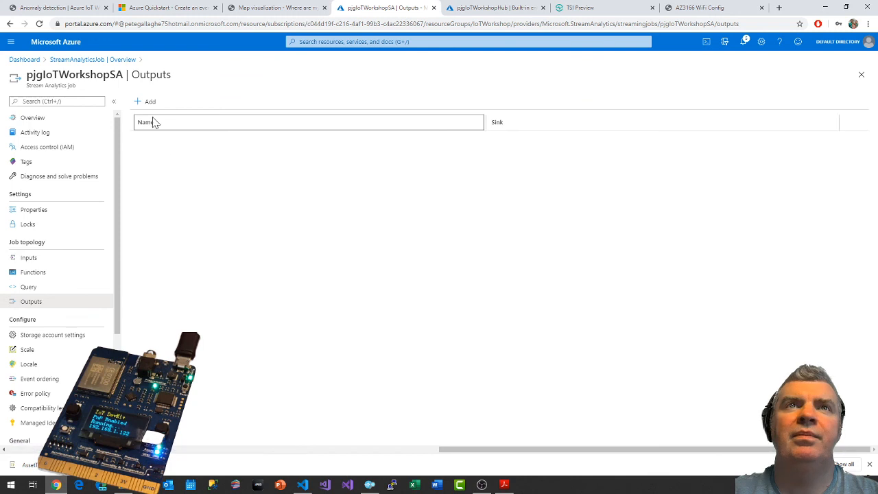
pyautogui.click(147, 102)
pyautogui.click(152, 119)
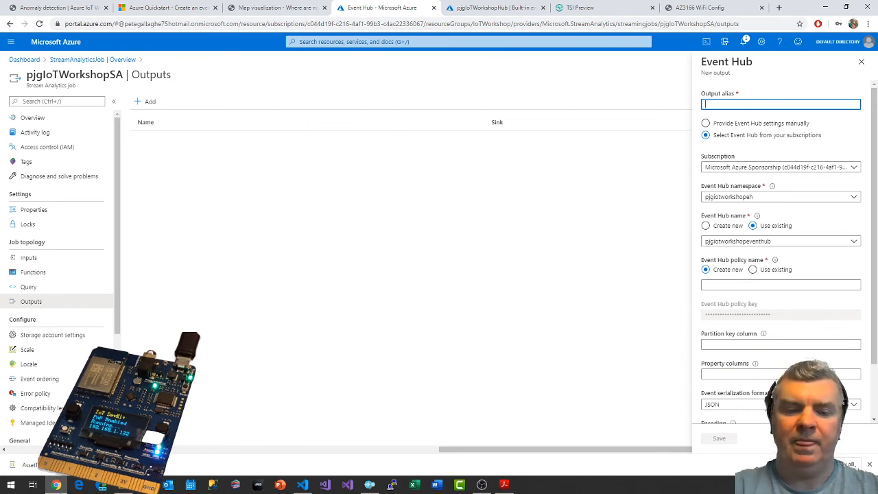
# Set the new Event Hub output's alias to EventHubOutput.
pyautogui.write('EventHub')
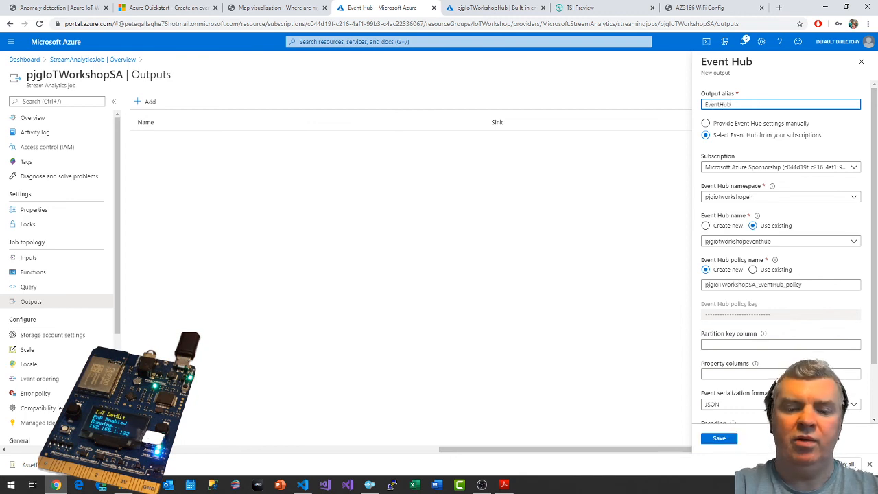
pyautogui.write('Ouput')
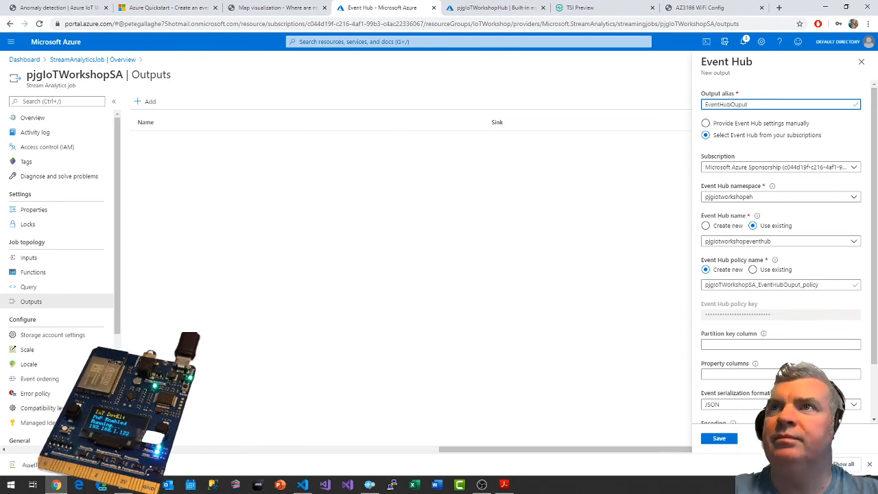
pyautogui.press('BackSpace')
pyautogui.press('BackSpace')
pyautogui.press('BackSpace')
pyautogui.write('tput')
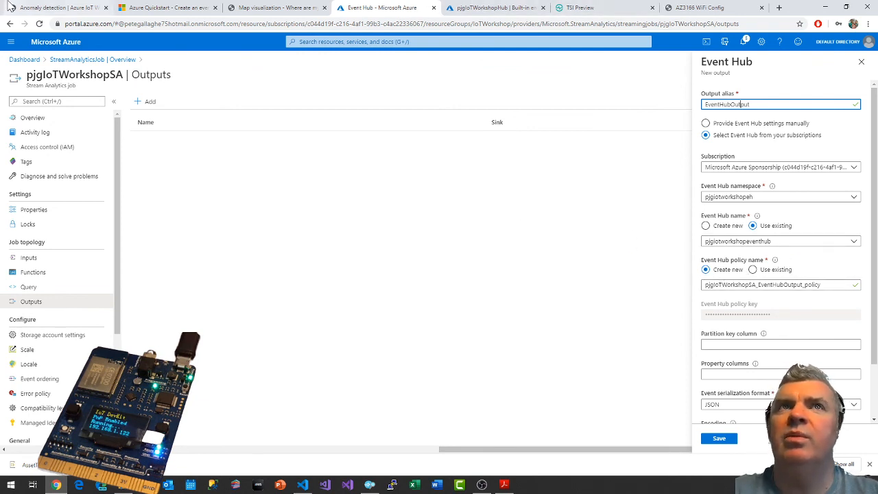
# Check the Event Hub output settings against the workshop instructions and save the output.
pyautogui.click(52, 6)
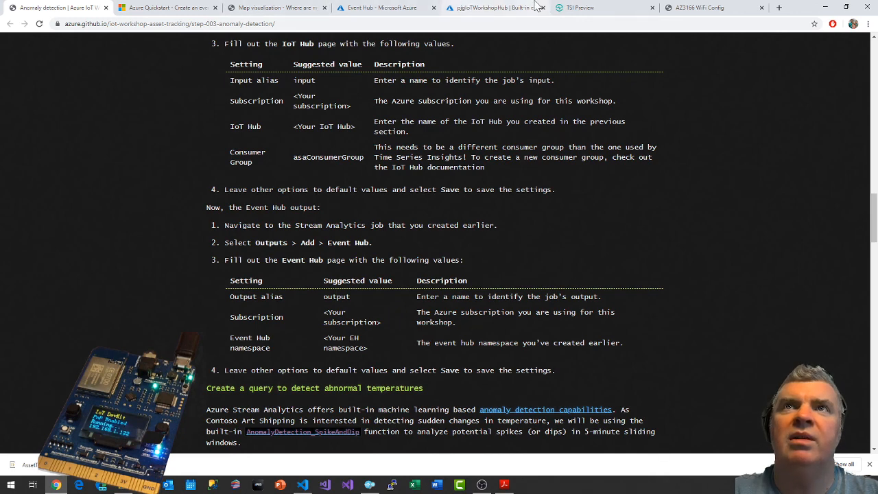
pyautogui.click(579, 7)
pyautogui.click(496, 7)
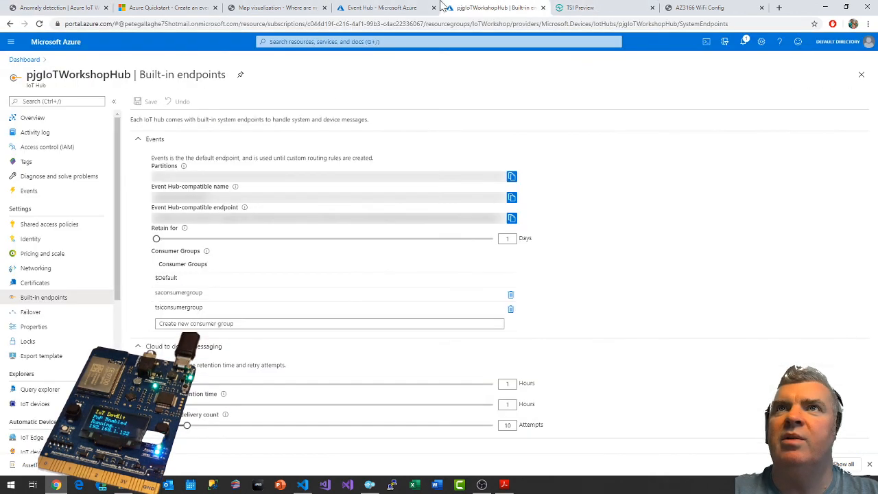
pyautogui.click(382, 7)
pyautogui.scroll(-2, 770, 358)
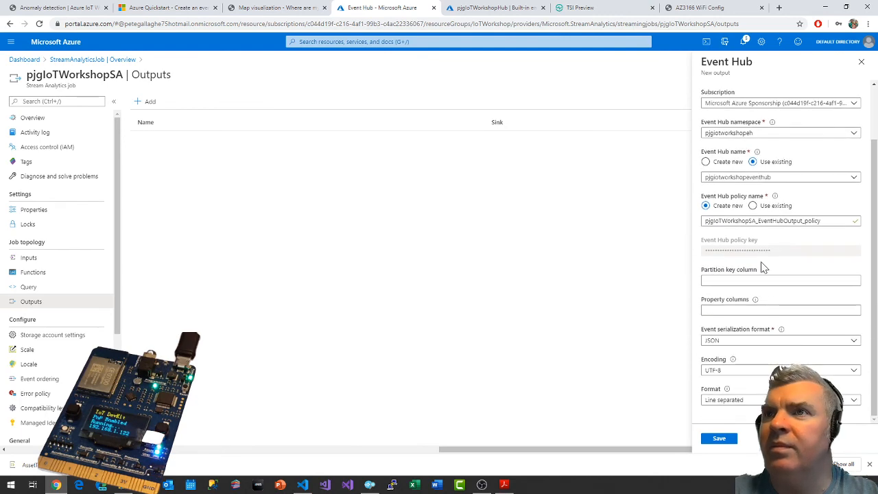
pyautogui.scroll(2, 760, 349)
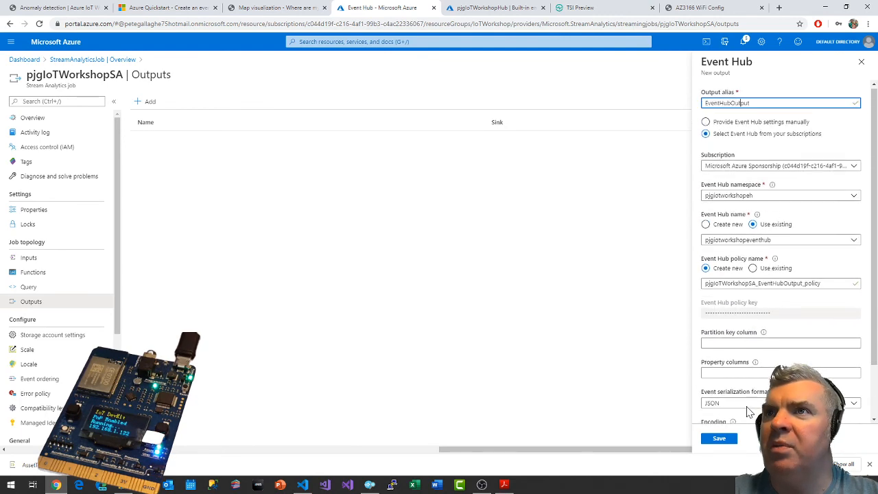
pyautogui.scroll(-2, 748, 410)
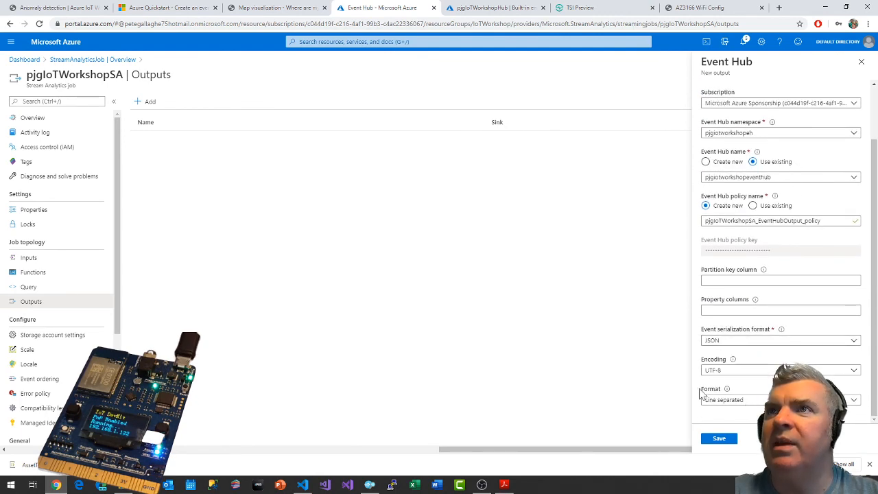
pyautogui.click(719, 442)
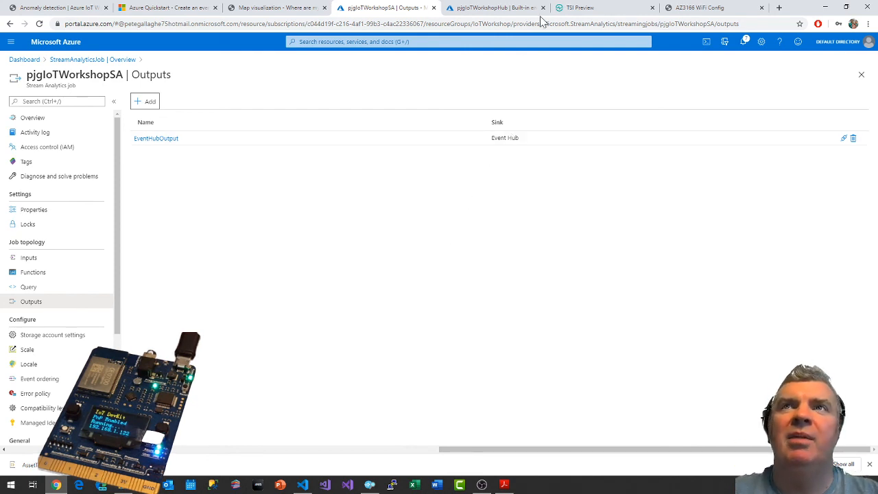
# Copy the full AnomalyDetectionStep query from the workshop's section on detecting abnormal temperatures.
pyautogui.click(58, 7)
pyautogui.scroll(-3, 442, 195)
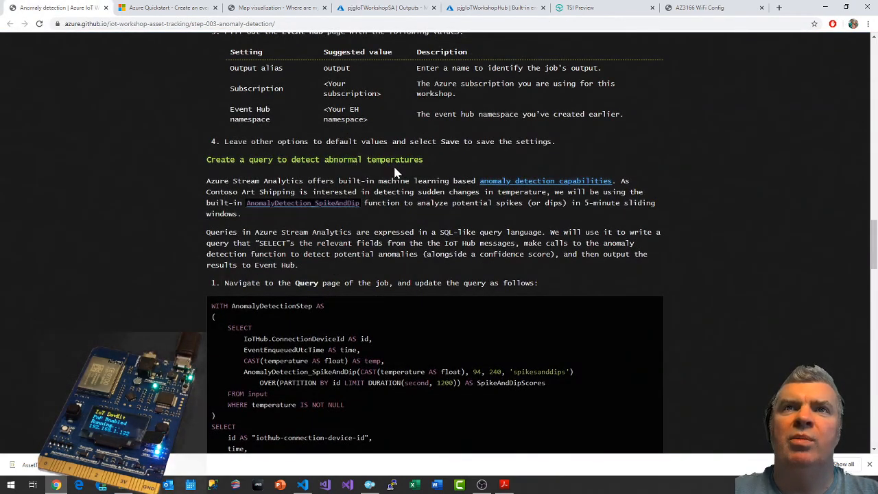
pyautogui.scroll(-1, 288, 166)
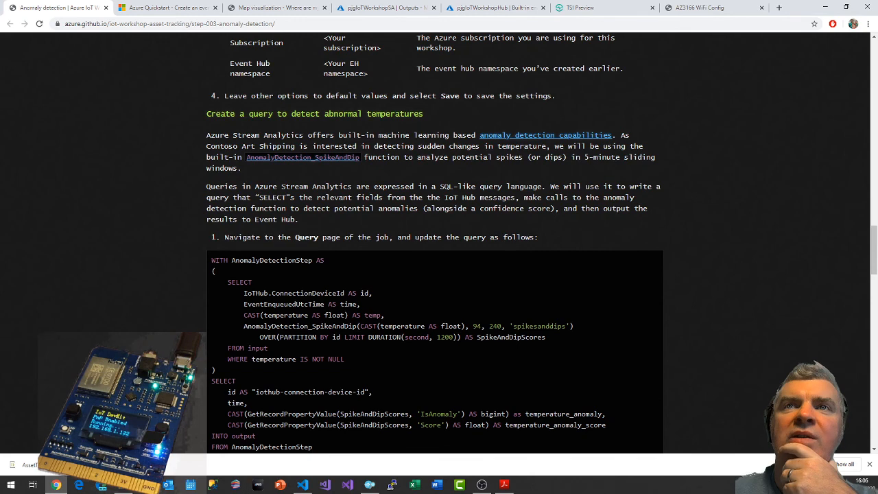
pyautogui.scroll(-2, 435, 244)
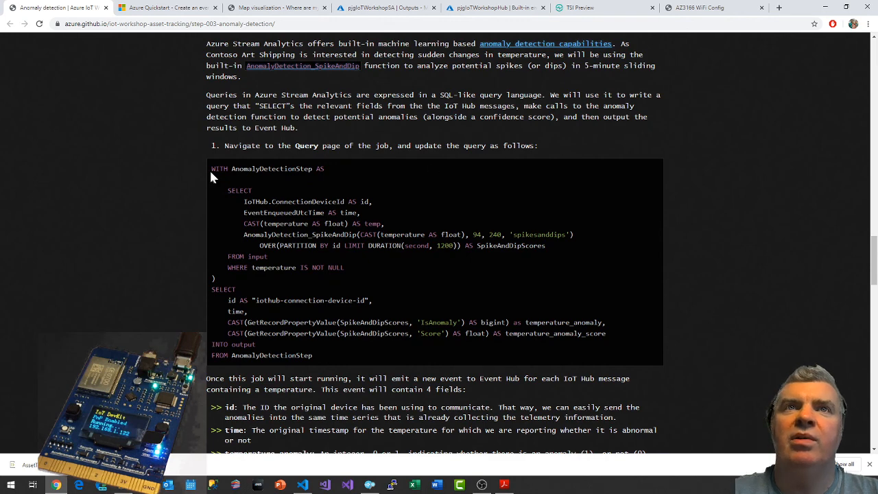
pyautogui.moveTo(211, 168); pyautogui.dragTo(322, 364)
pyautogui.hotkey('ctrl', 'c')
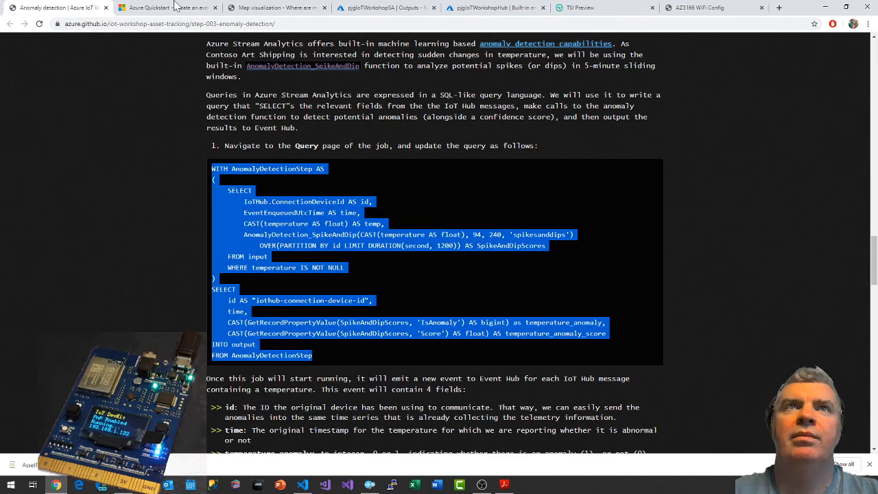
# Open the pjgIoTWorkshopSA job's query editor and look through the sampled events from IotHubInput.
pyautogui.click(409, 7)
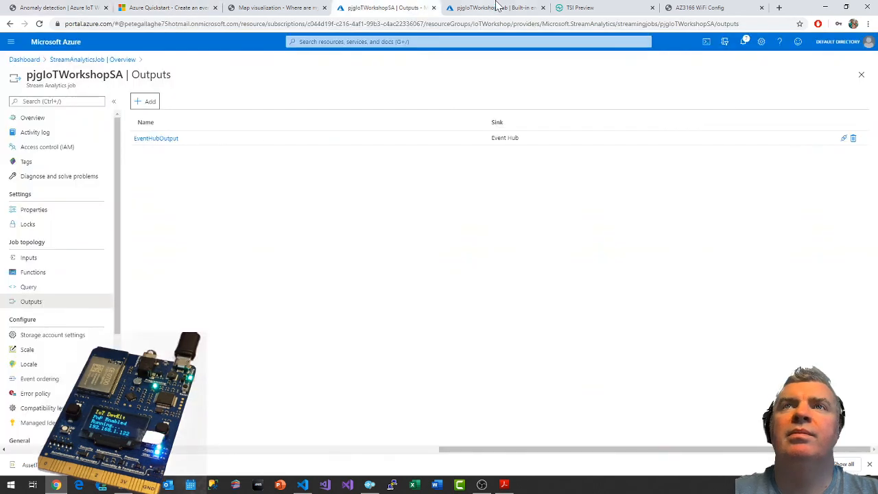
pyautogui.click(618, 7)
pyautogui.click(410, 7)
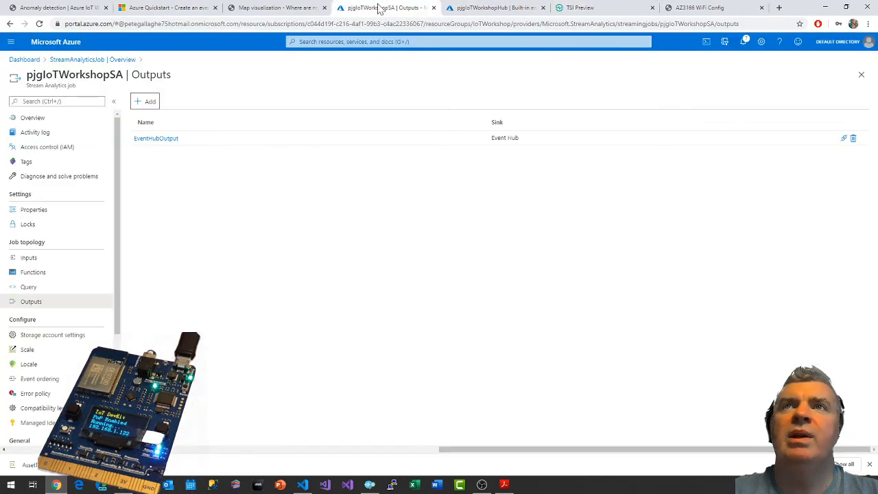
pyautogui.click(28, 288)
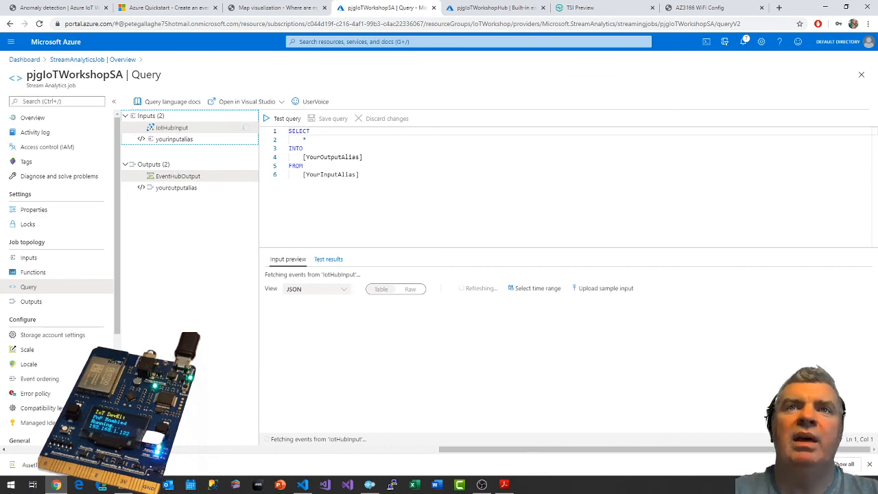
pyautogui.moveTo(361, 175); pyautogui.dragTo(292, 131)
pyautogui.click(361, 175)
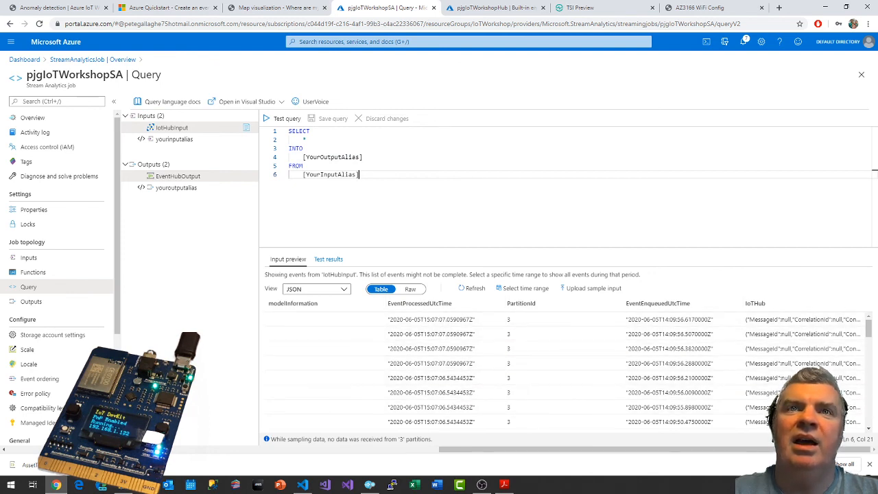
pyautogui.click(303, 166)
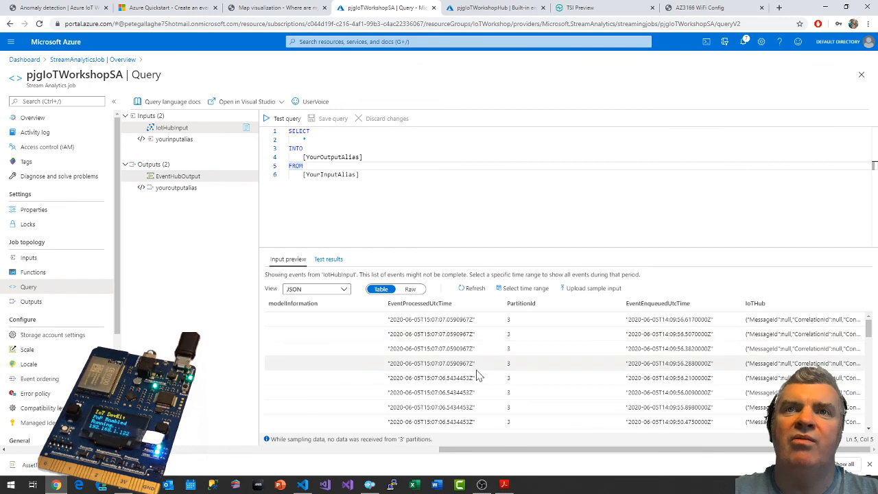
pyautogui.scroll(-5, 476, 372)
pyautogui.scroll(-5, 478, 375)
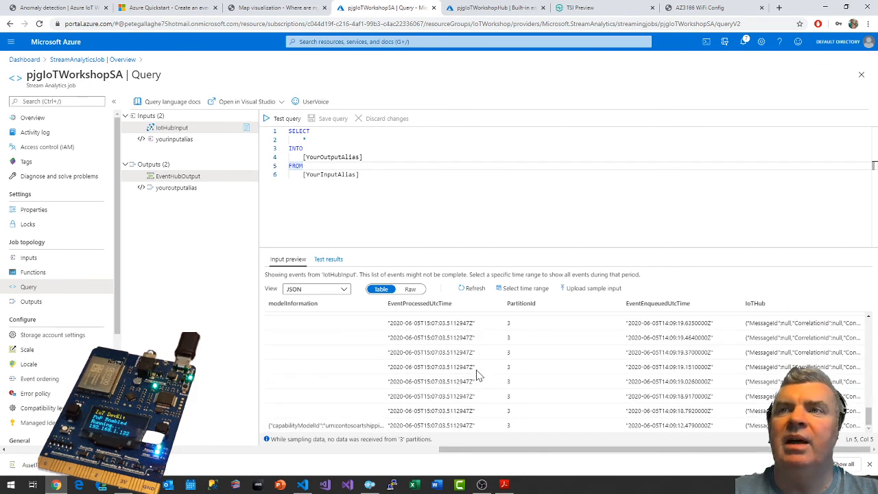
pyautogui.moveTo(637, 452); pyautogui.dragTo(680, 452)
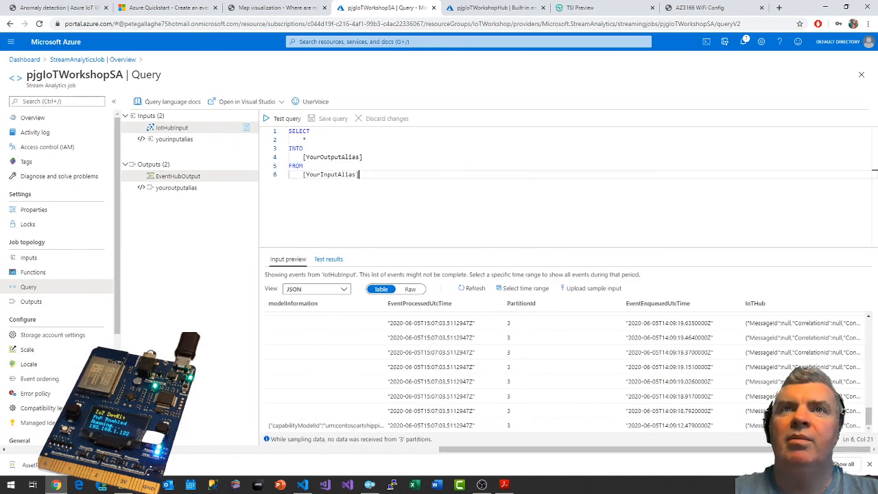
# Replace the default query with the copied AnomalyDetectionStep query and return to the workshop instructions to compare it.
pyautogui.hotkey('ctrl', 'a')
pyautogui.hotkey('ctrl', 'v')
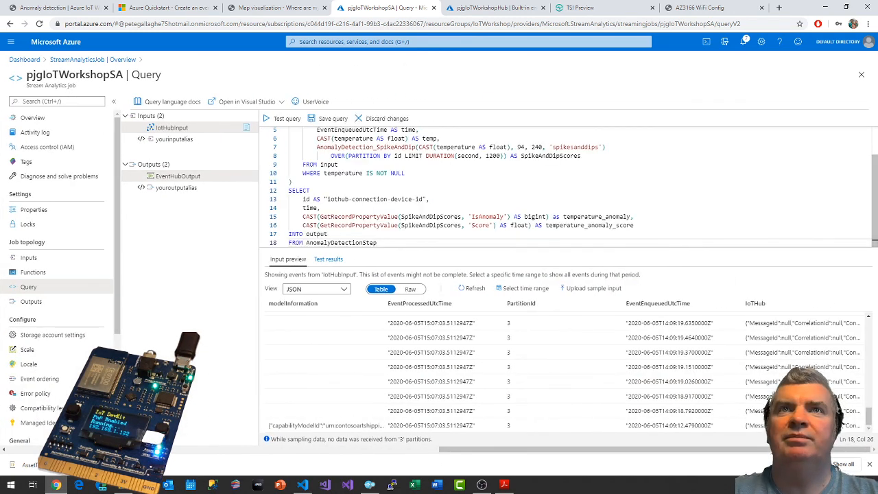
pyautogui.click(292, 182)
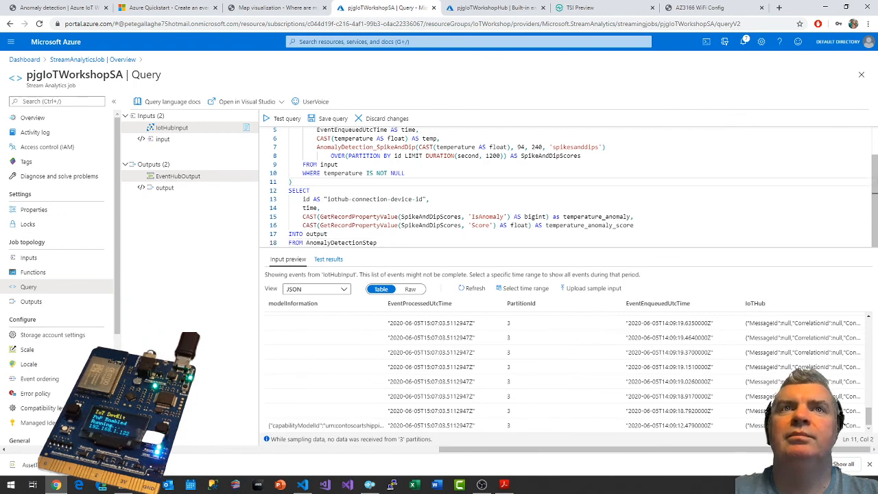
pyautogui.scroll(1, 293, 182)
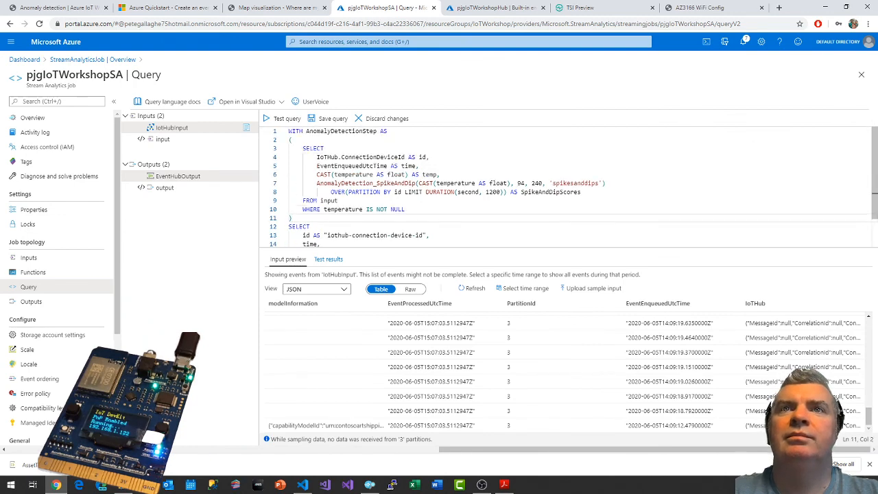
pyautogui.click(62, 8)
pyautogui.click(300, 405)
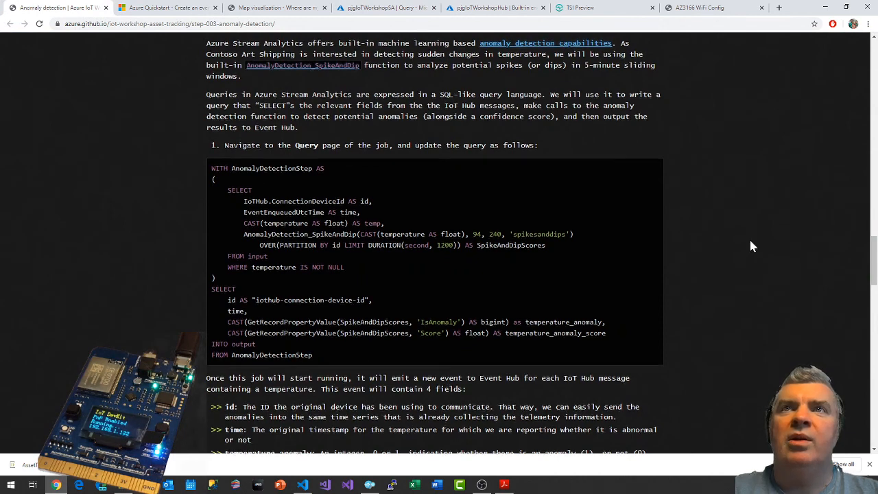
# Read the workshop's notes on the output fields and starting the job, and save the pjgIoTWorkshopSA query.
pyautogui.scroll(-2, 749, 237)
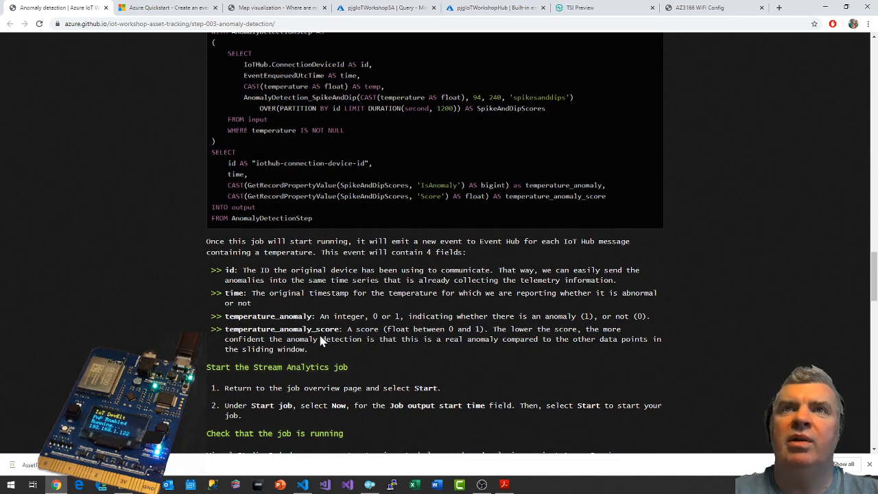
pyautogui.scroll(-1, 322, 338)
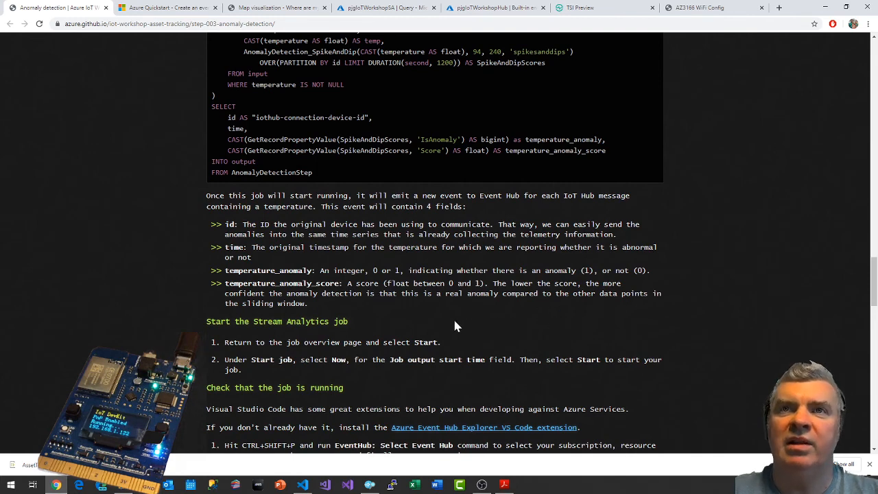
pyautogui.scroll(-1, 455, 322)
pyautogui.scroll(-1, 446, 315)
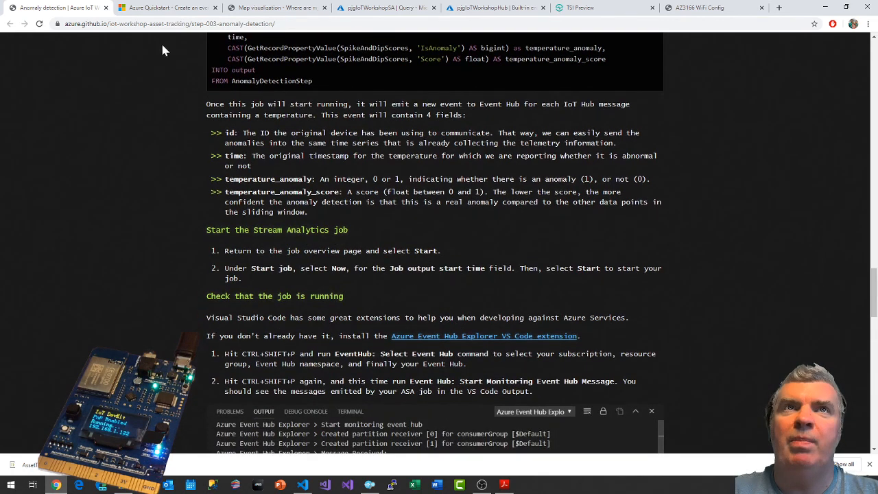
pyautogui.click(594, 9)
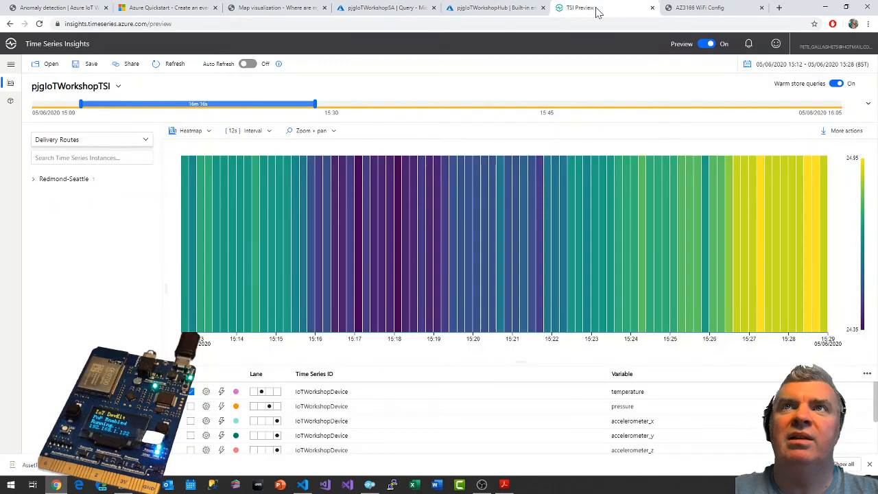
pyautogui.click(399, 8)
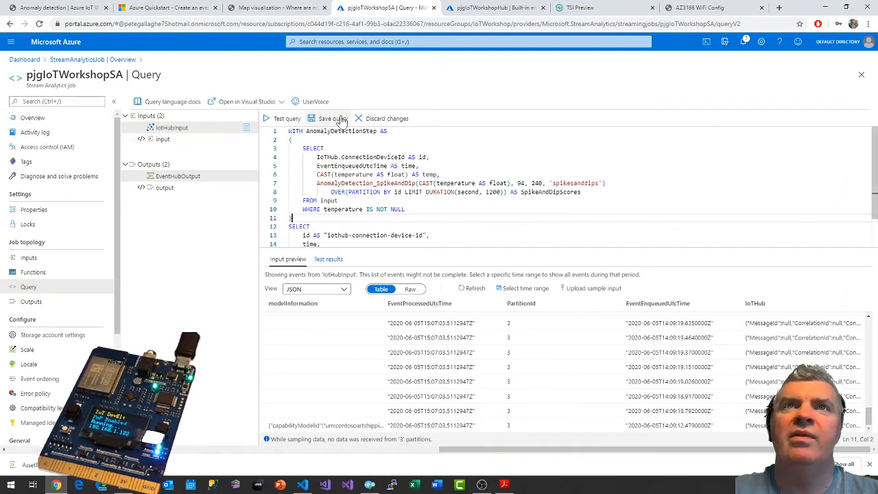
pyautogui.click(334, 119)
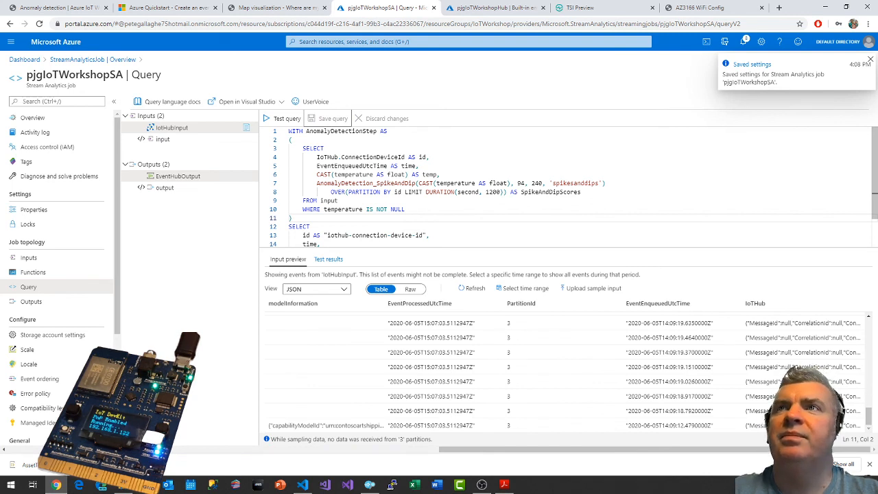
# Try to start the pjgIoTWorkshopSA job from its overview with the job output start time set to Now.
pyautogui.click(31, 119)
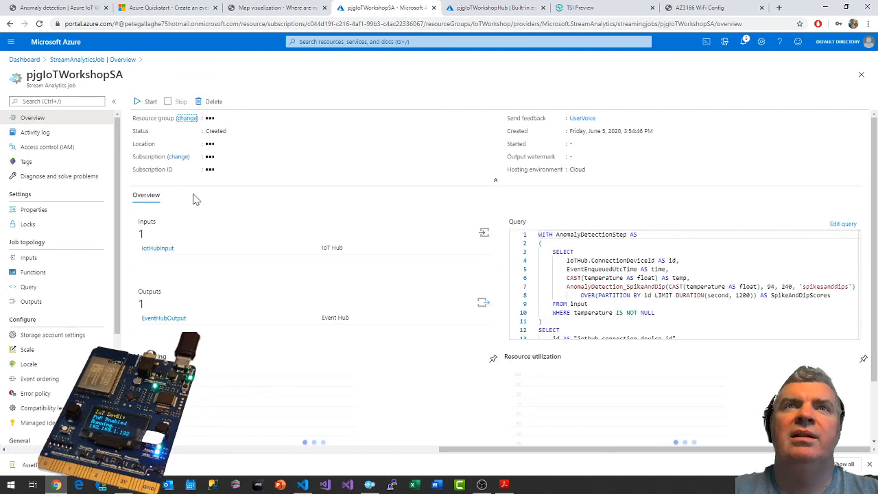
pyautogui.click(147, 101)
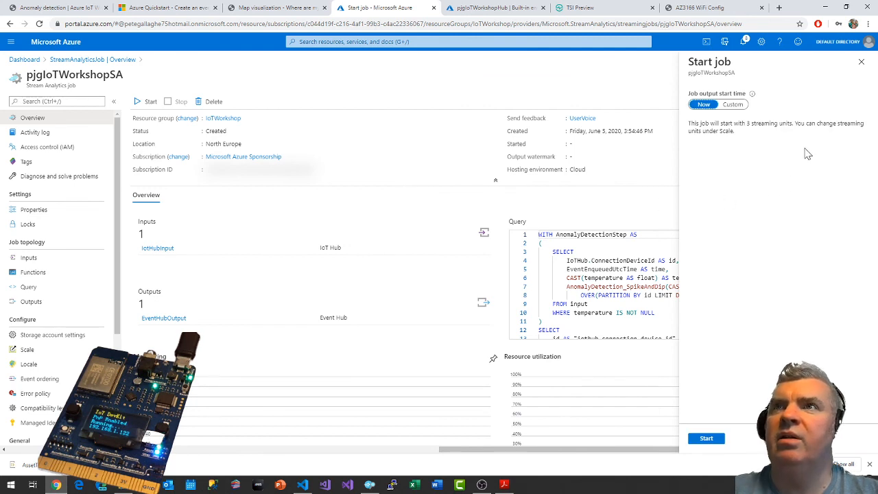
pyautogui.click(709, 439)
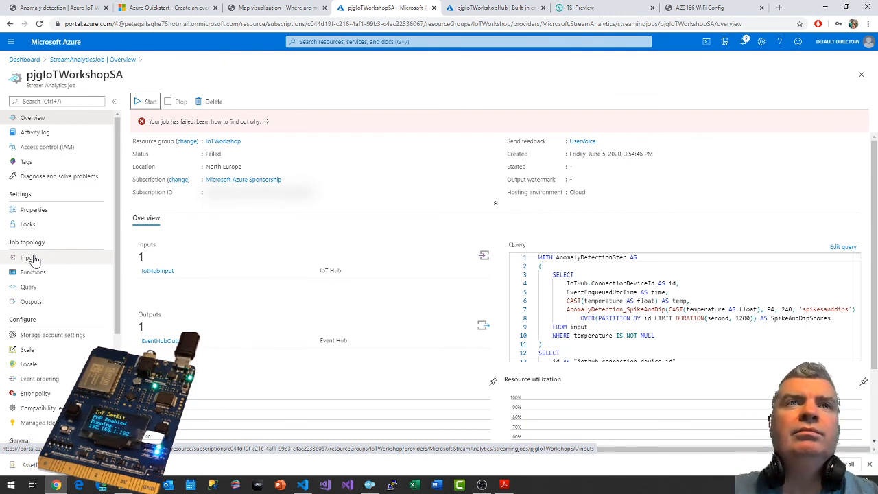
# Check the job's inputs, the query's input and output entries, and the notifications for the cause of the start failure.
pyautogui.click(31, 259)
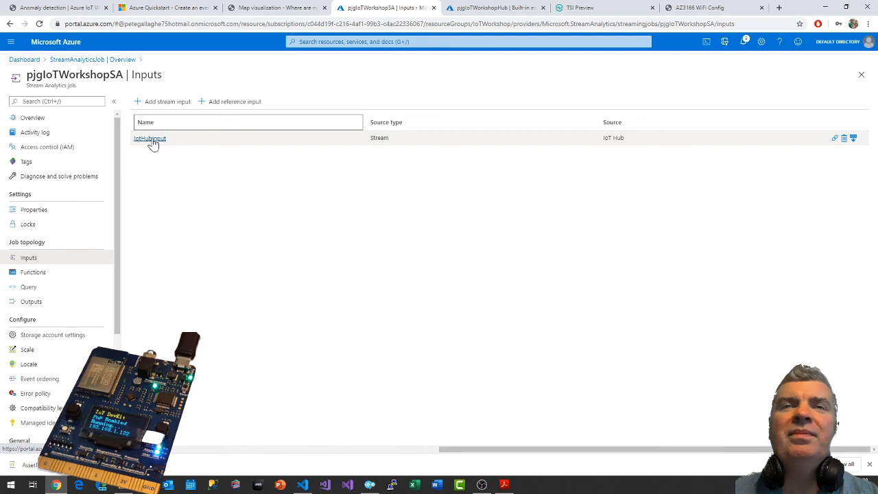
pyautogui.click(19, 288)
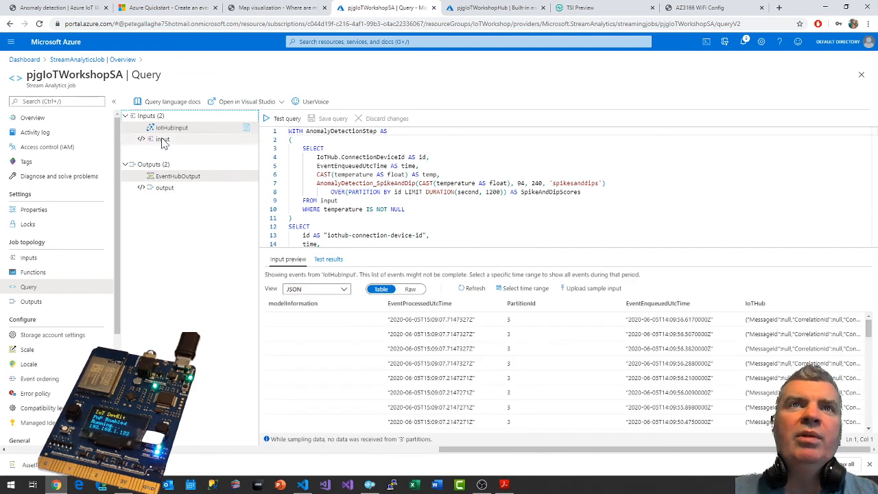
pyautogui.click(162, 139)
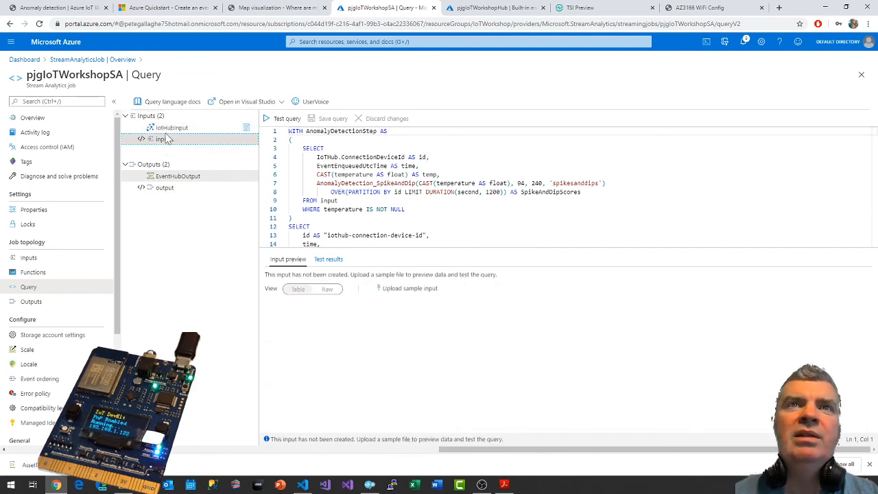
pyautogui.click(172, 129)
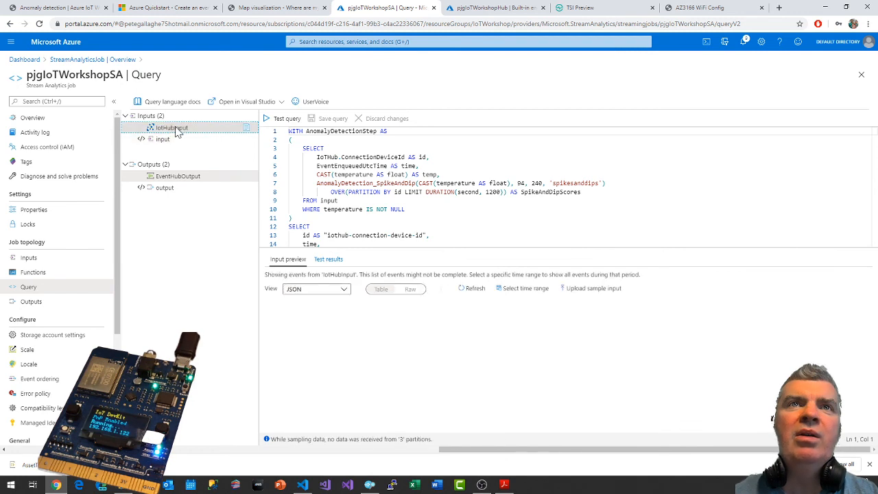
pyautogui.click(173, 177)
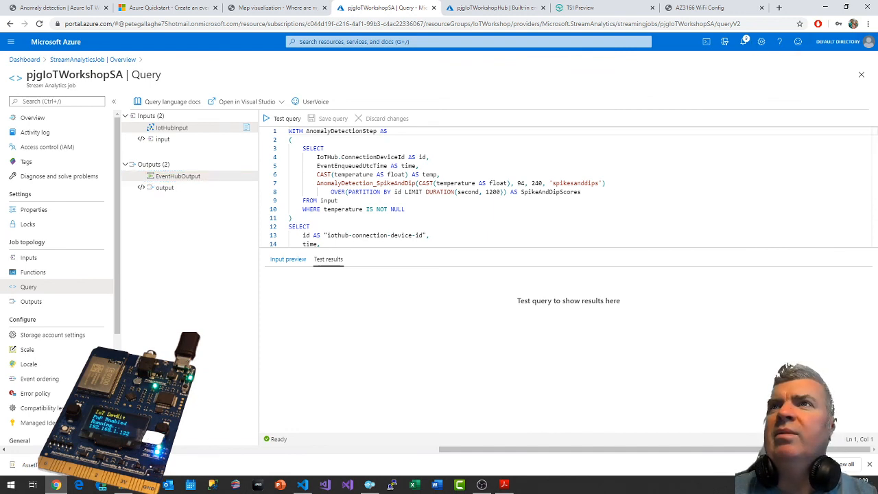
pyautogui.click(744, 43)
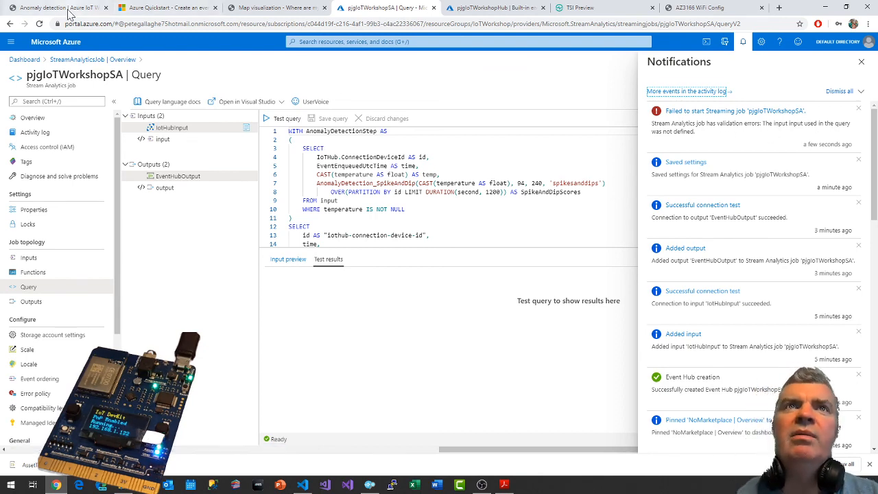
# Reread the workshop's anomaly detection page, checking the query and the job setup steps for anything missed.
pyautogui.click(69, 13)
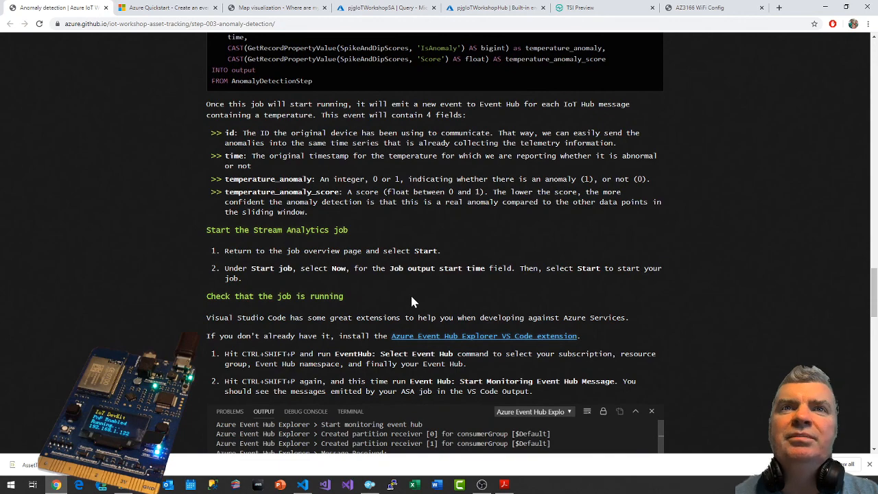
pyautogui.scroll(4, 375, 264)
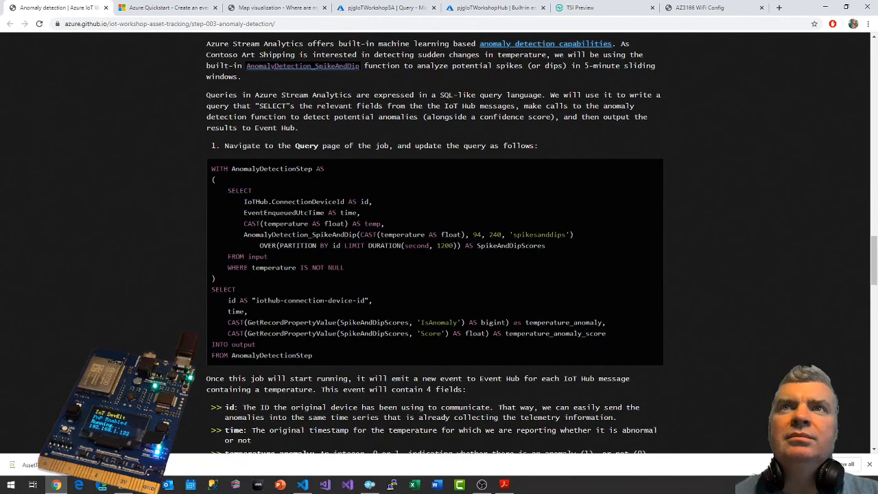
pyautogui.scroll(-3, 699, 155)
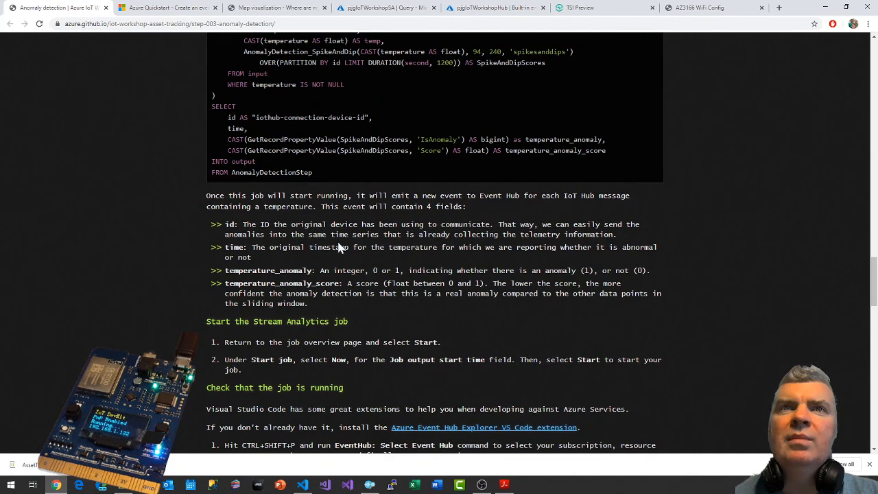
pyautogui.scroll(15, 432, 203)
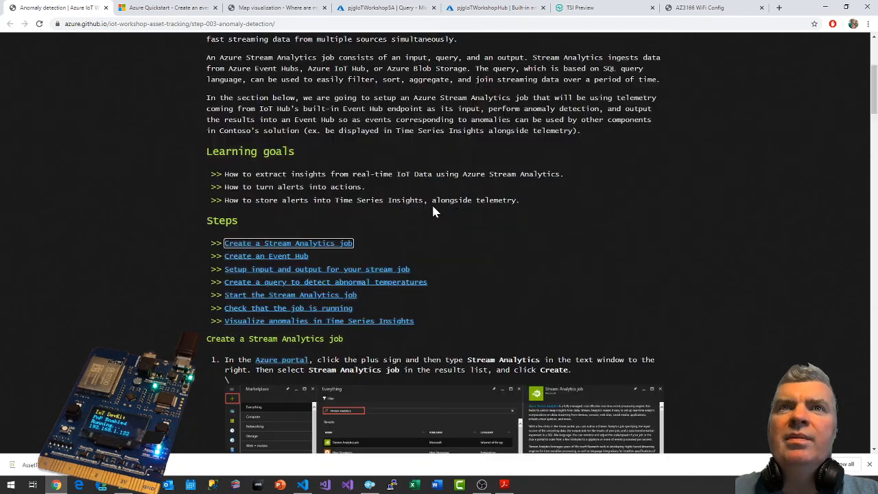
pyautogui.scroll(3, 551, 207)
pyautogui.scroll(-4, 553, 211)
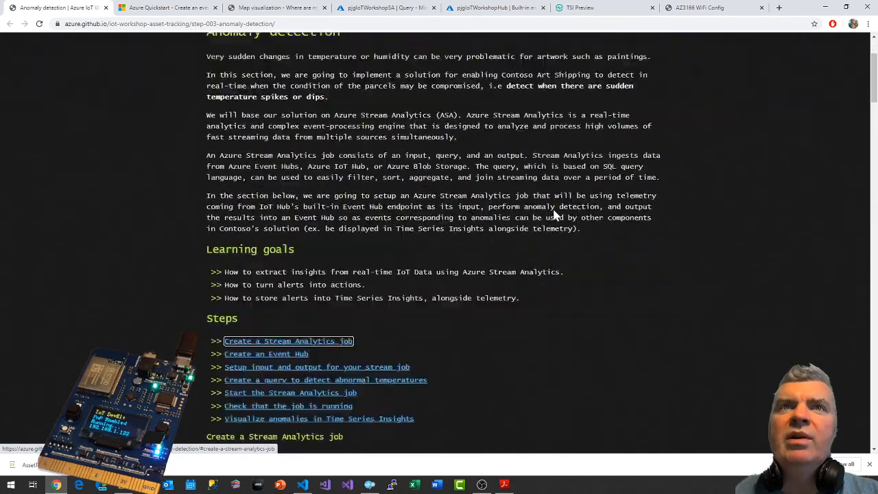
pyautogui.moveTo(874, 113); pyautogui.dragTo(856, 289)
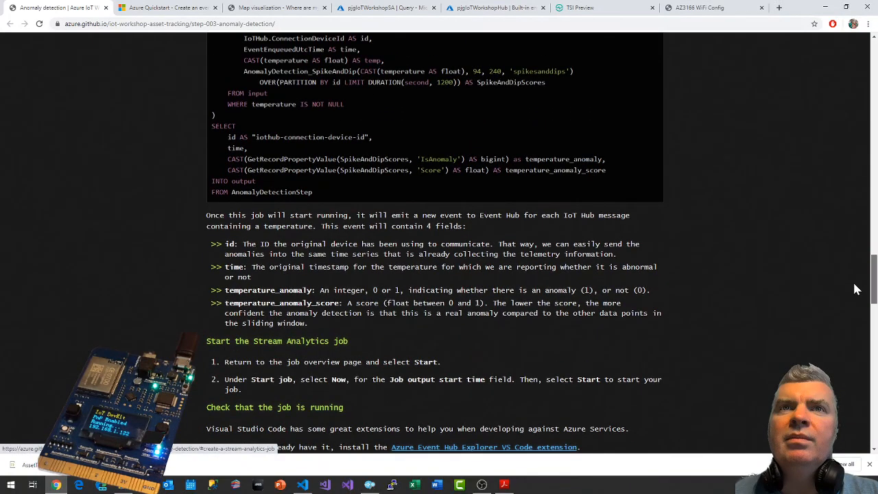
pyautogui.click(592, 11)
# Compare the previews of input and IotHubInput in the job's query editor and test the query.
pyautogui.click(384, 8)
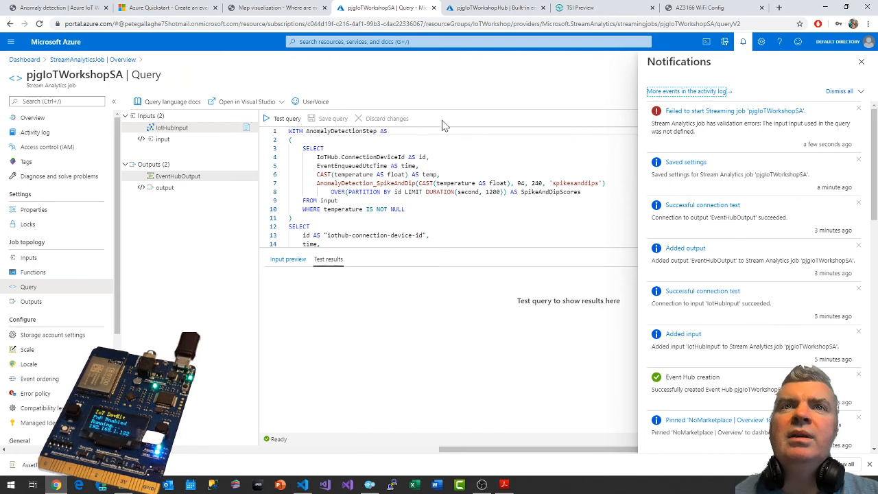
pyautogui.click(743, 41)
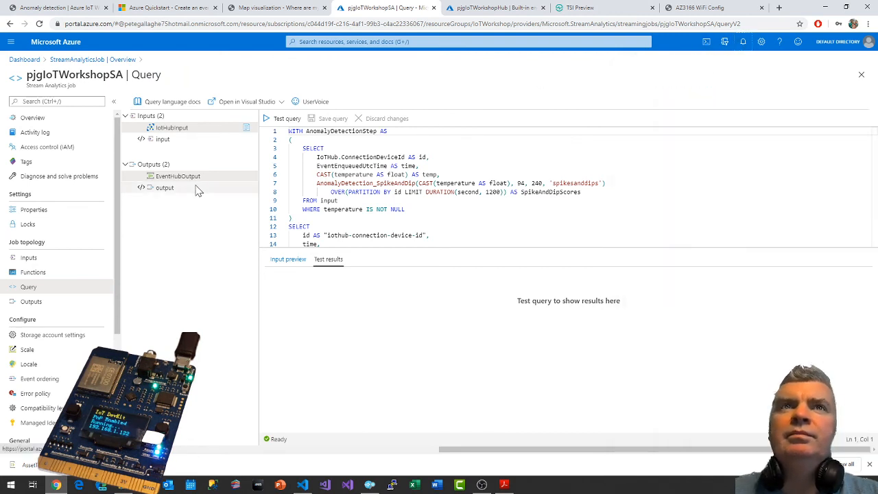
pyautogui.click(163, 141)
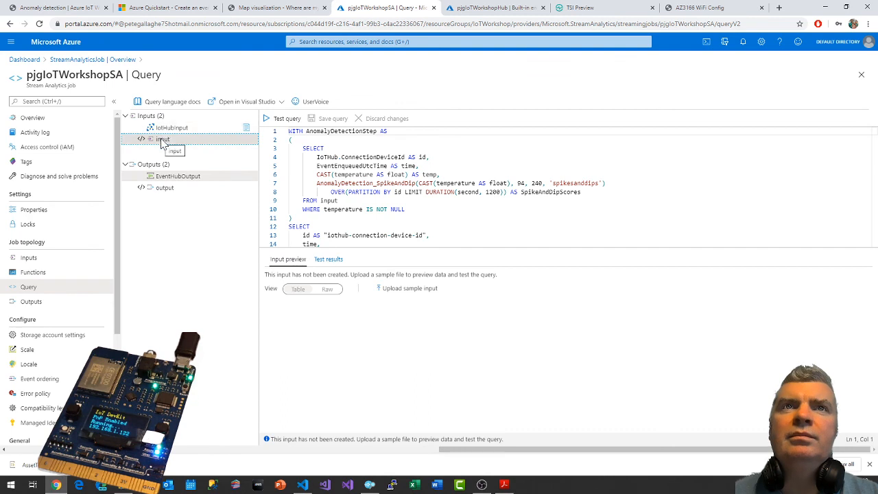
pyautogui.click(162, 131)
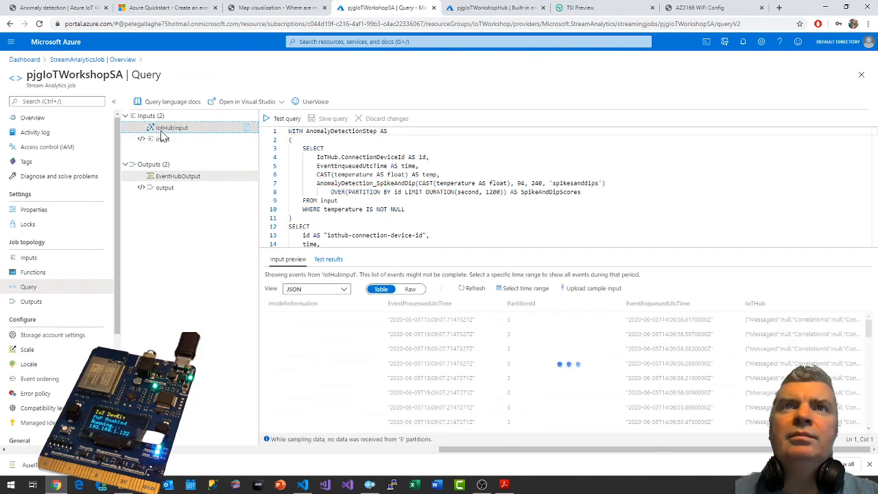
pyautogui.click(283, 117)
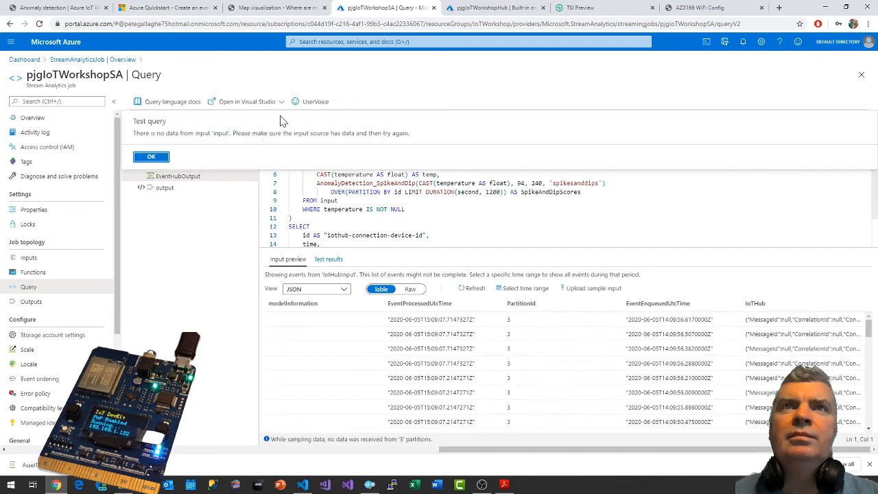
pyautogui.click(150, 158)
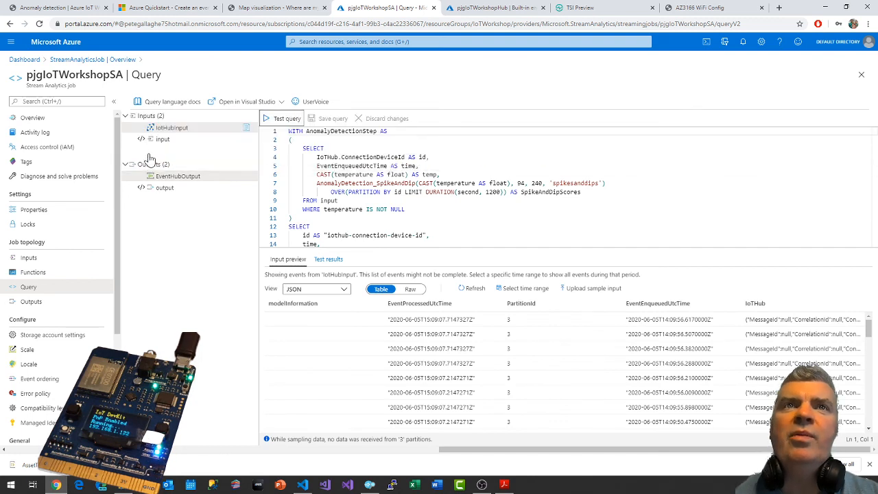
pyautogui.click(160, 140)
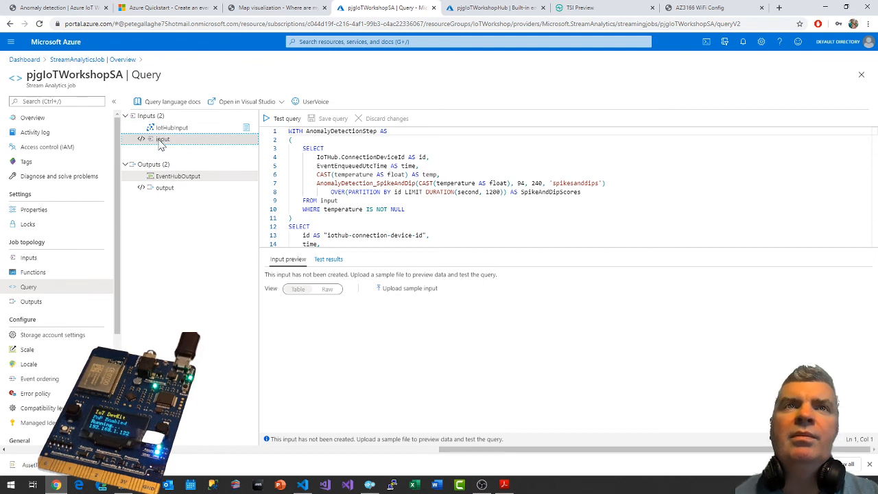
# Sample data from IotHubInput starting 06/05/2020 at 4:07:26 PM with a duration of 3 minutes.
pyautogui.click(28, 258)
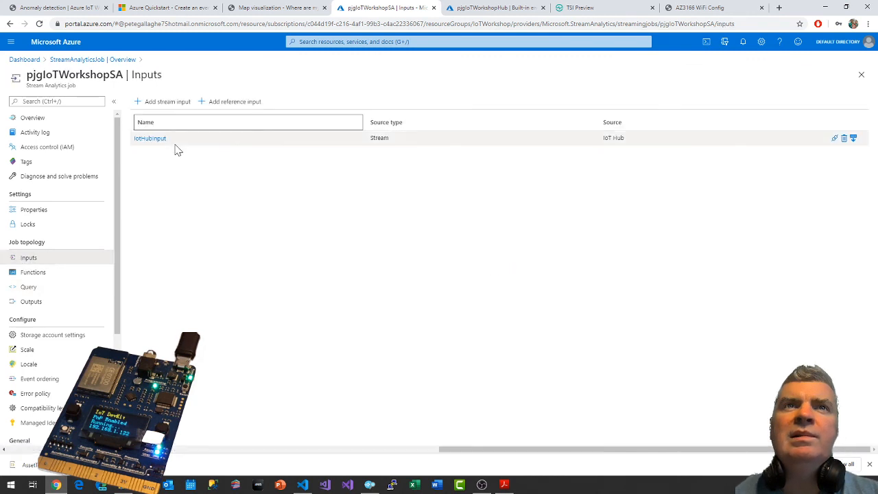
pyautogui.click(853, 139)
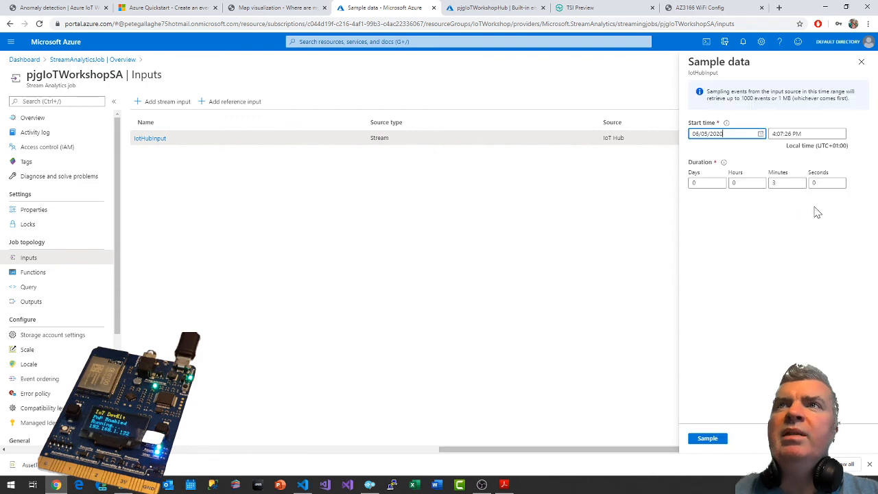
pyautogui.click(710, 440)
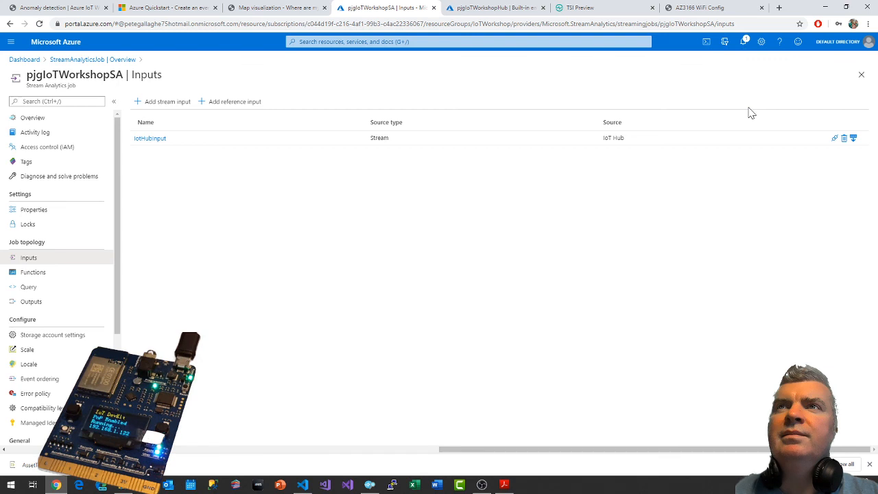
# Download the sampled IotHubInput events and open the JSON file in Visual Studio Code.
pyautogui.click(745, 43)
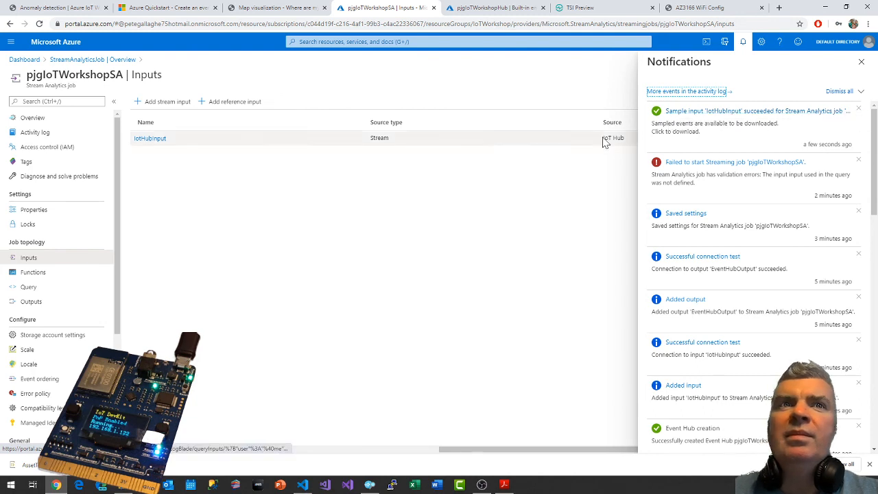
pyautogui.click(702, 113)
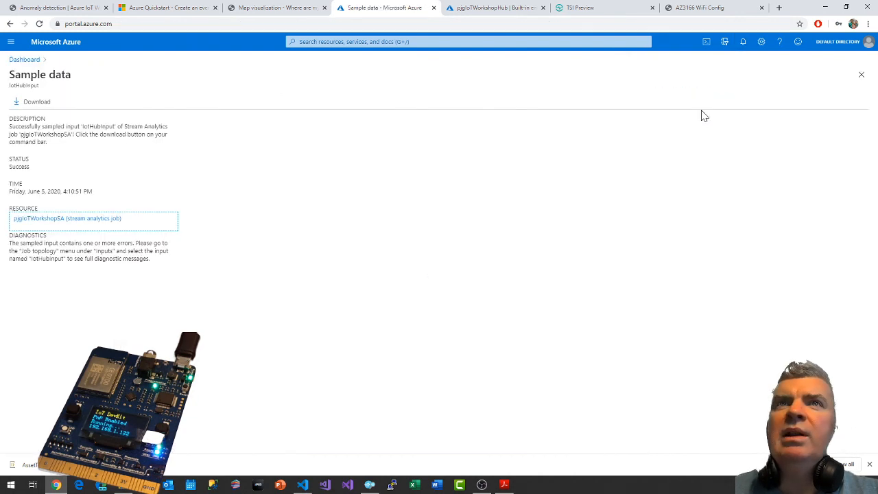
pyautogui.click(31, 105)
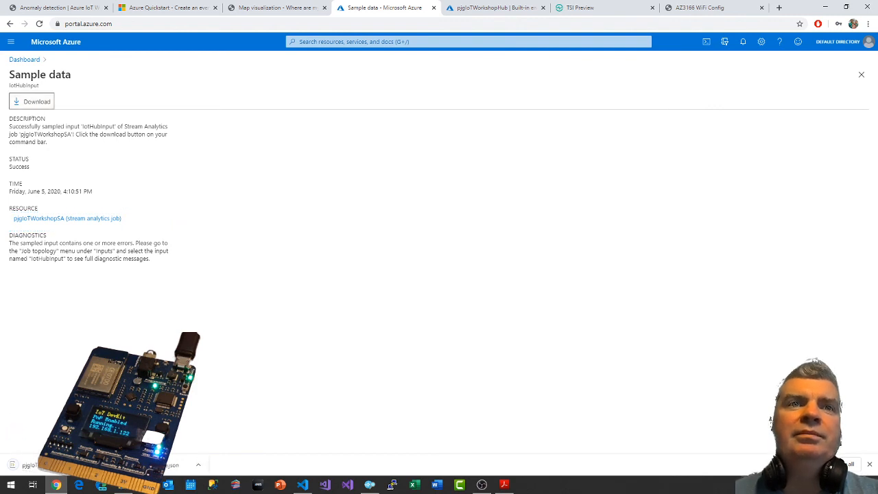
pyautogui.click(25, 464)
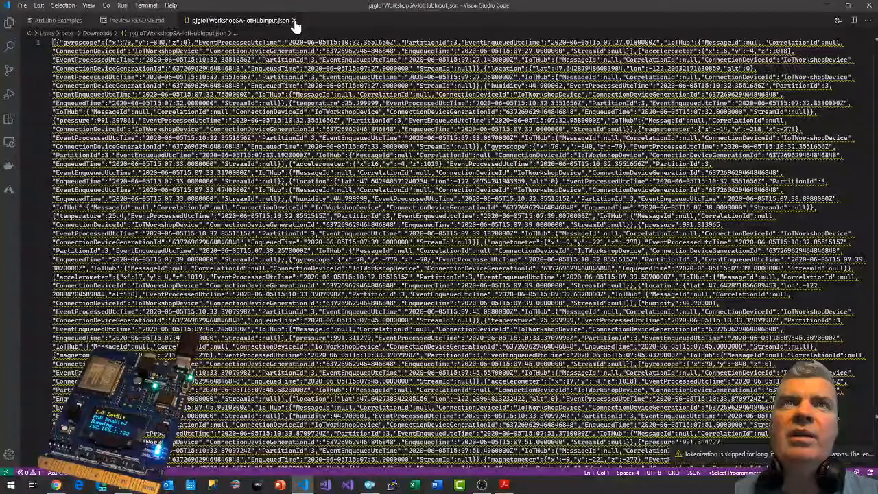
# Close the sampled JSON file, return to the Stream Analytics job in the Azure portal and view the IotHubInput details.
pyautogui.click(294, 21)
pyautogui.click(826, 6)
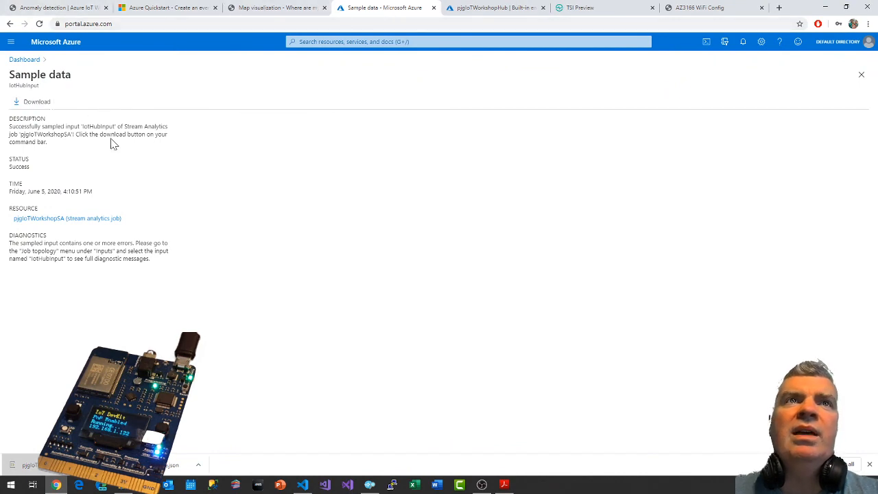
pyautogui.hotkey('alt', 'Left')
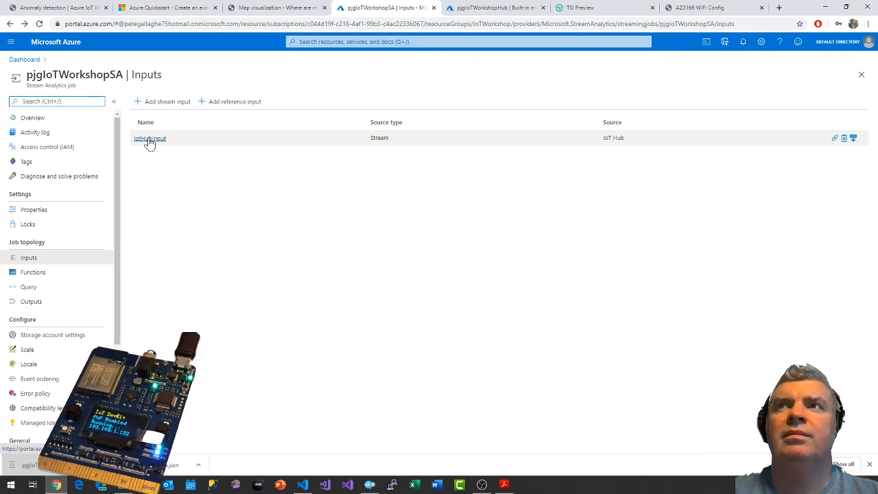
pyautogui.click(150, 139)
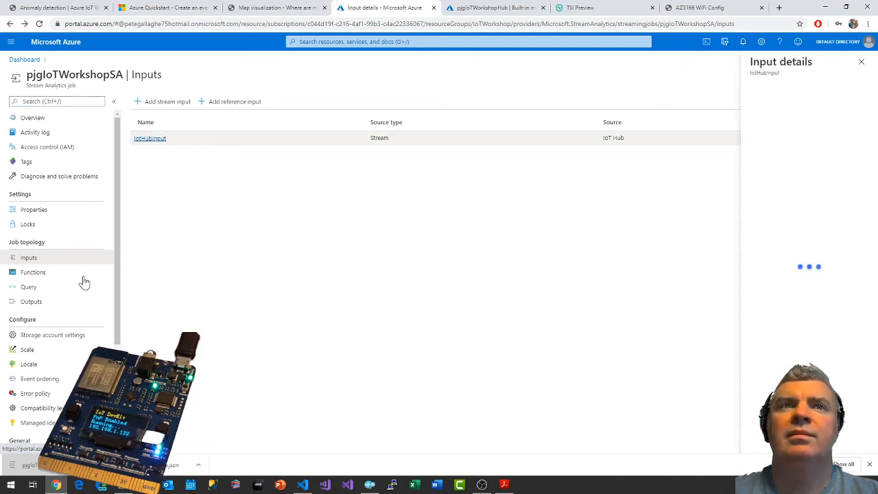
# Change the source in the job query's first FROM clause to IoTHubInput.
pyautogui.click(27, 288)
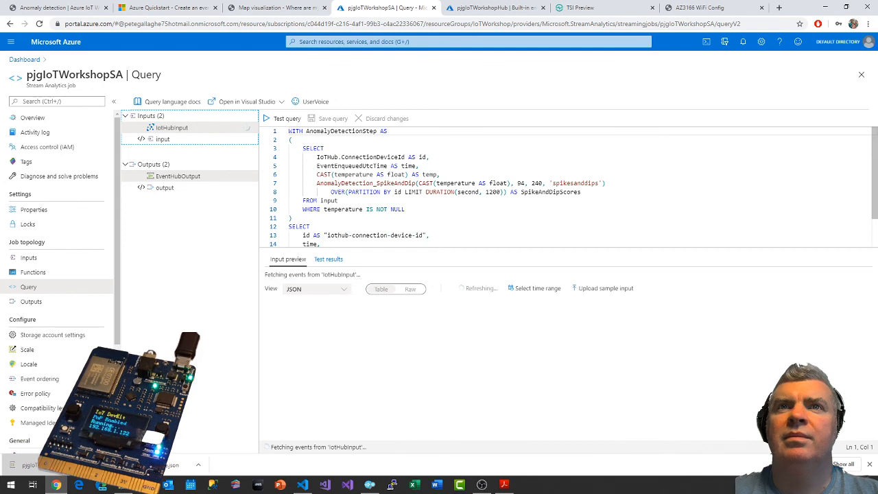
pyautogui.click(328, 201)
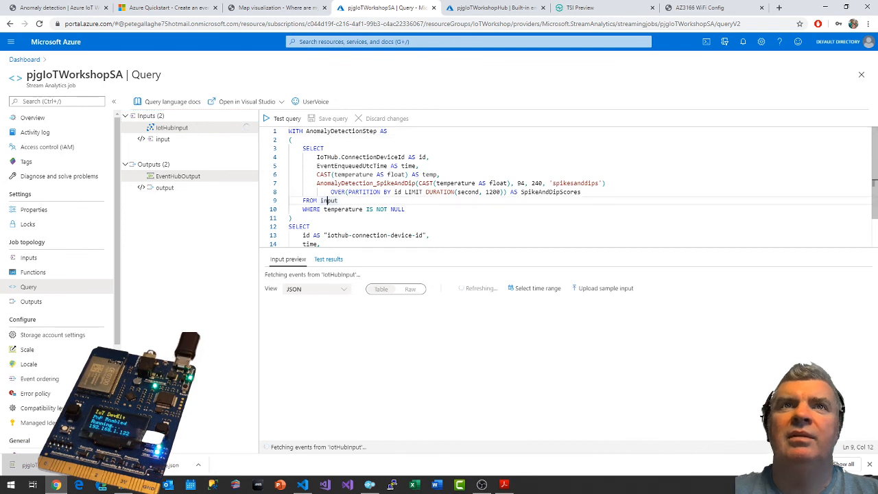
pyautogui.doubleClick(328, 200)
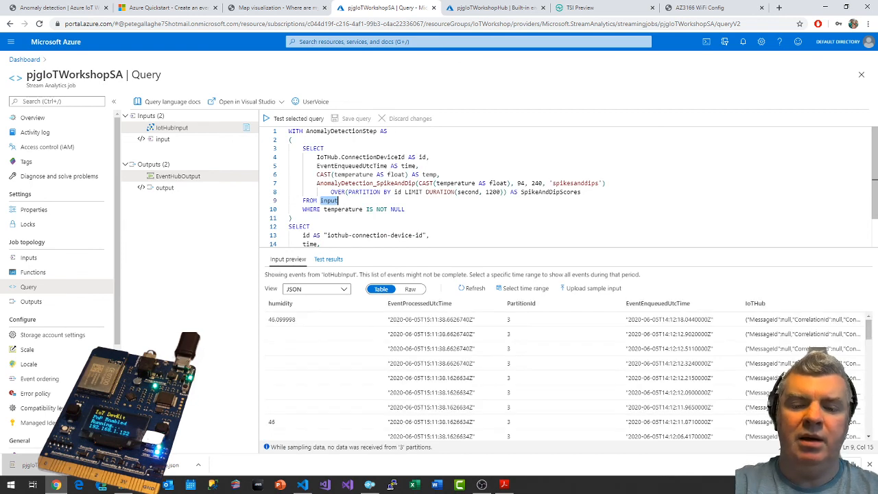
pyautogui.write('IoT')
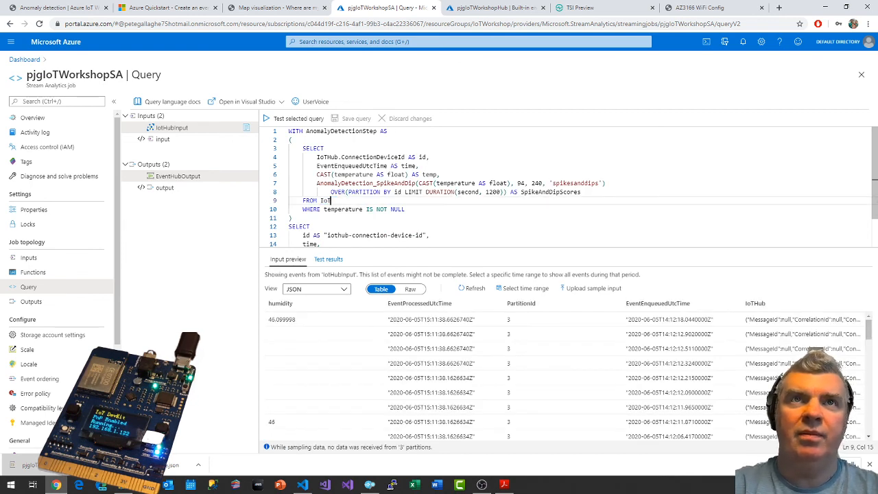
pyautogui.write('HubInput')
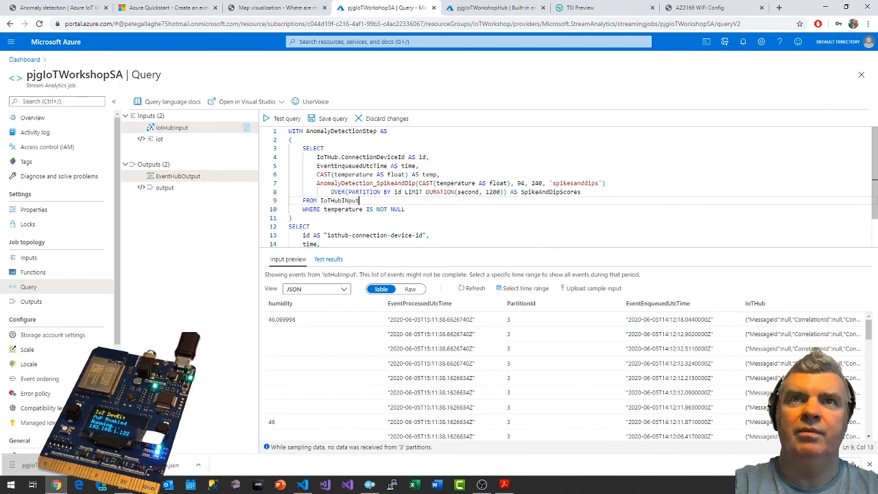
pyautogui.write('nput')
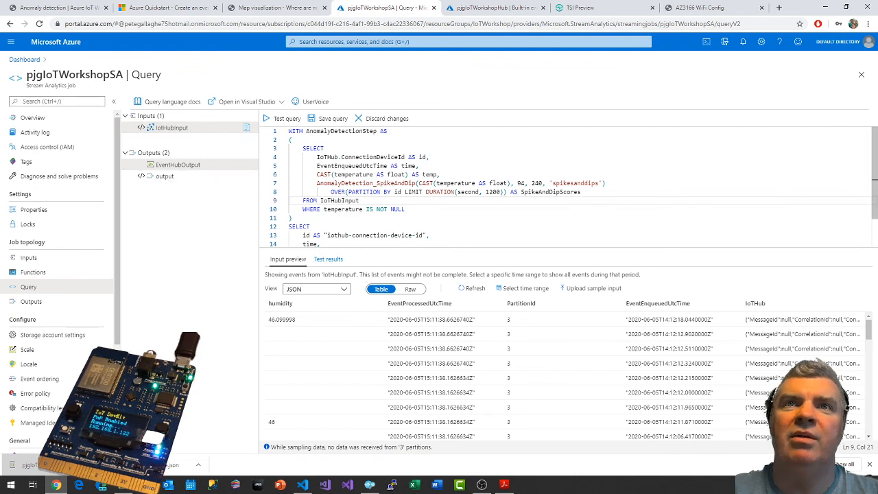
# Change the query's INTO target to EventHubOutput and save the query.
pyautogui.scroll(-2, 569, 186)
pyautogui.doubleClick(316, 233)
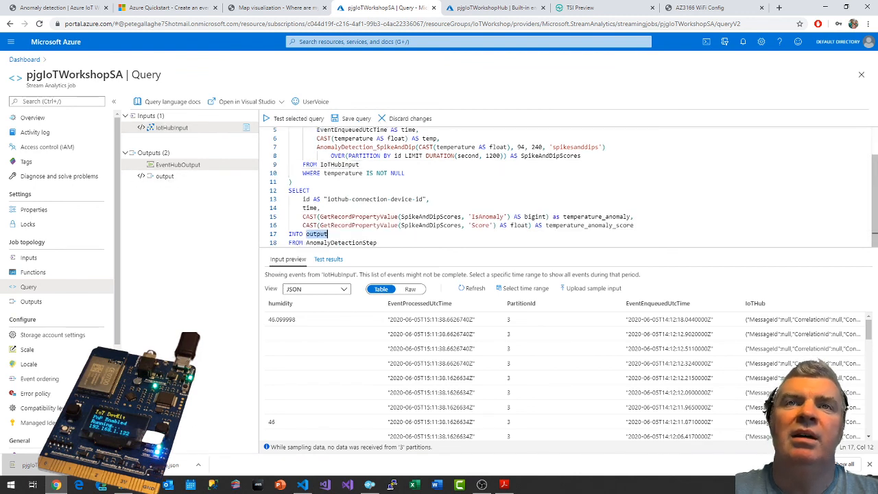
pyautogui.write('Eve')
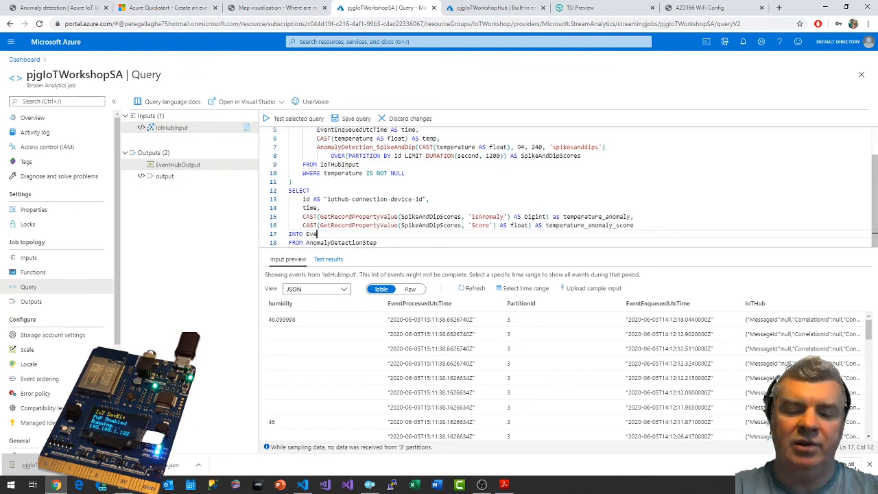
pyautogui.write('ntHubOutput')
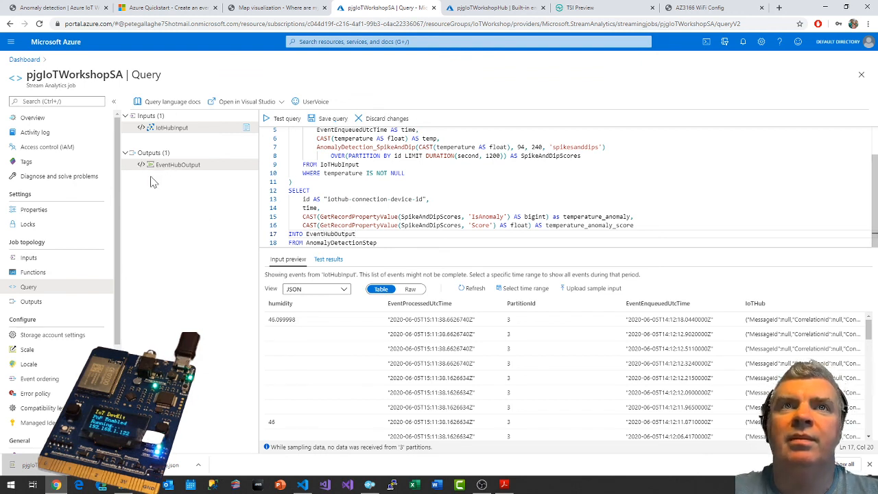
pyautogui.click(329, 118)
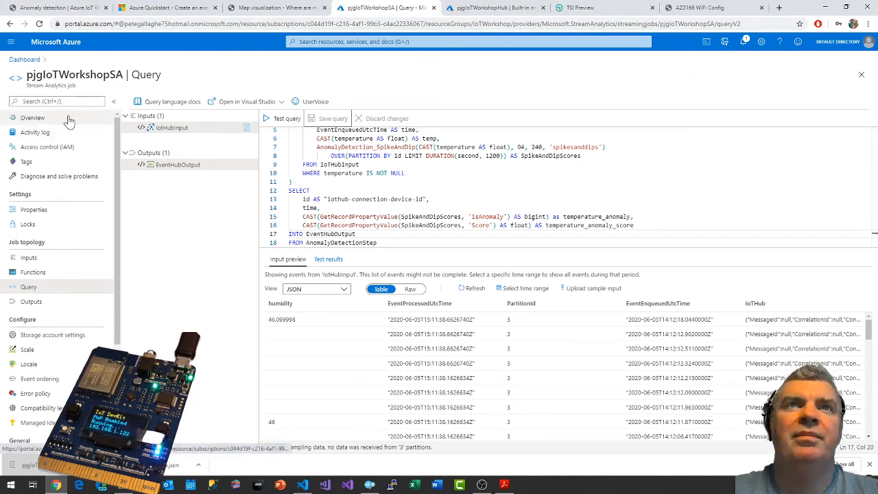
# Start the pjgIoTWorkshopSA job from its overview with the output start time set to Now.
pyautogui.click(33, 119)
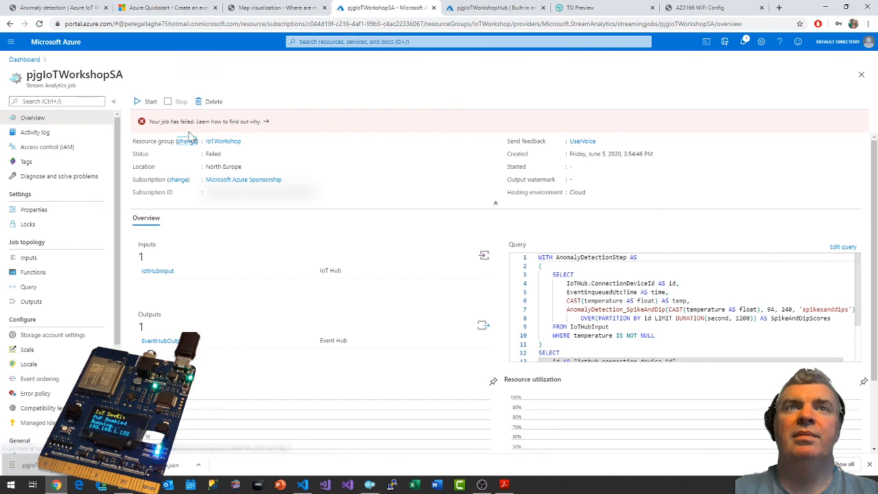
pyautogui.click(152, 103)
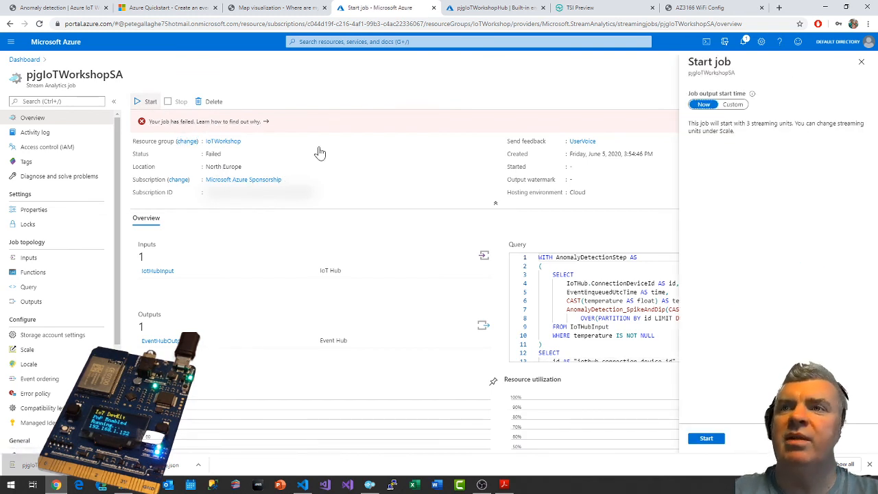
pyautogui.click(706, 439)
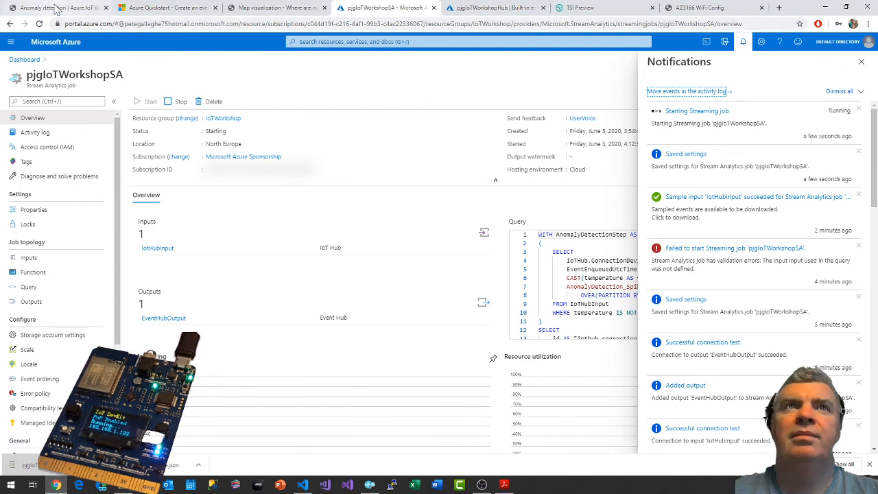
# Read the workshop's instructions on checking that the Stream Analytics job is running with the Azure Event Hub Explorer extension.
pyautogui.click(57, 8)
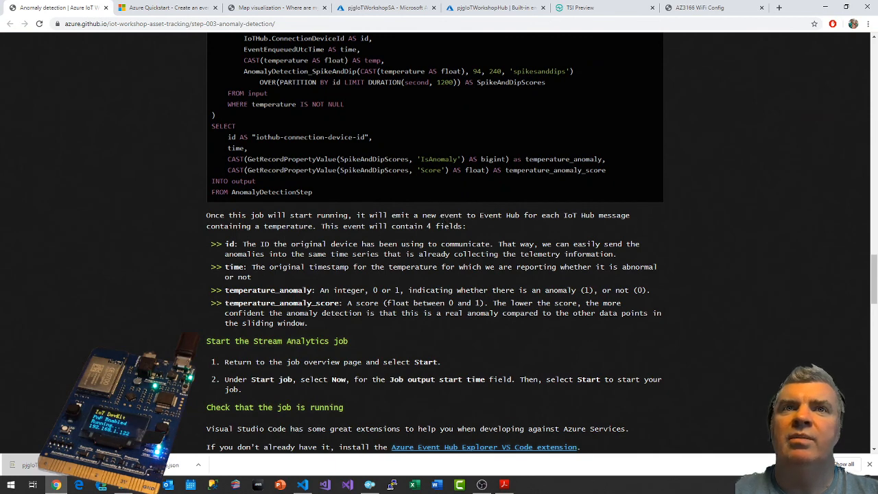
pyautogui.scroll(-3, 286, 314)
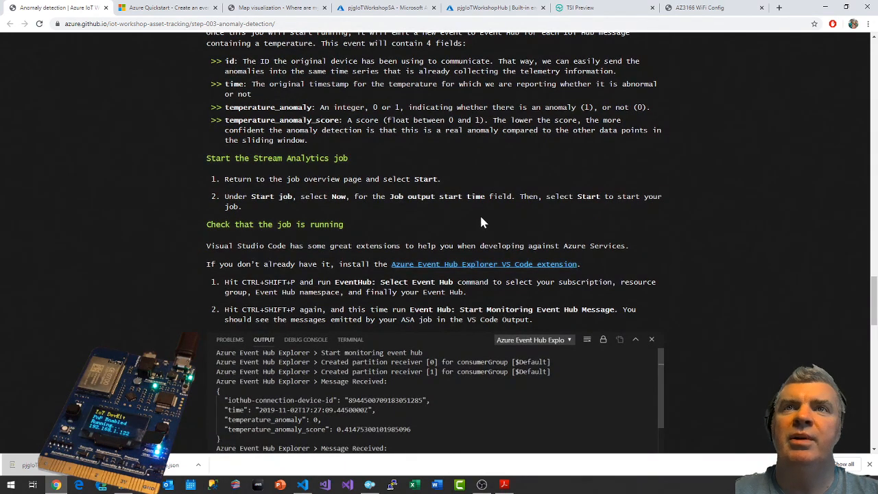
pyautogui.scroll(-1, 480, 222)
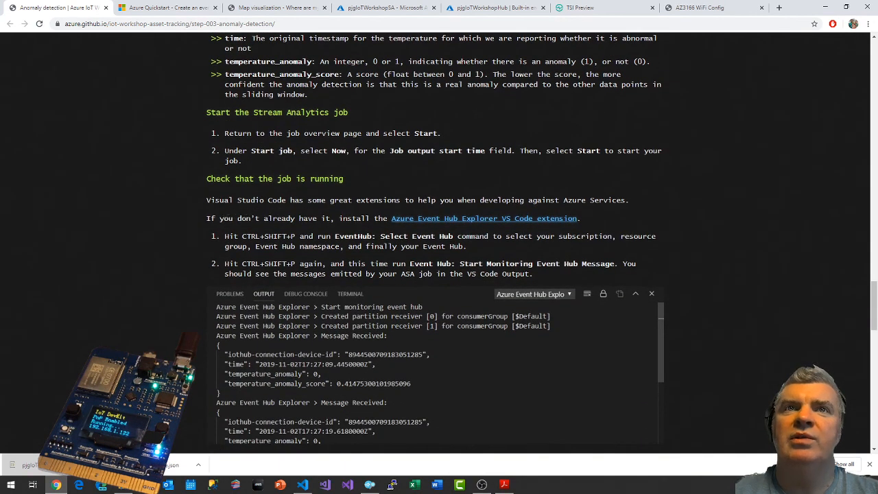
pyautogui.scroll(-1, 439, 240)
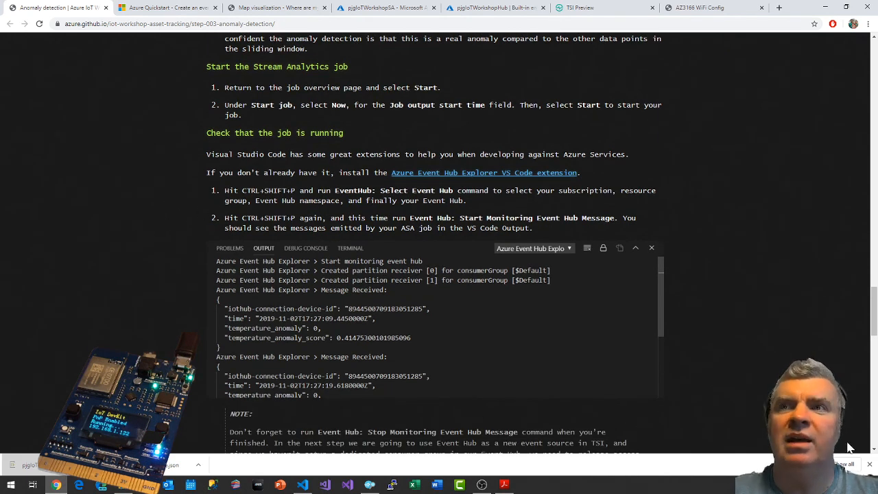
pyautogui.click(869, 464)
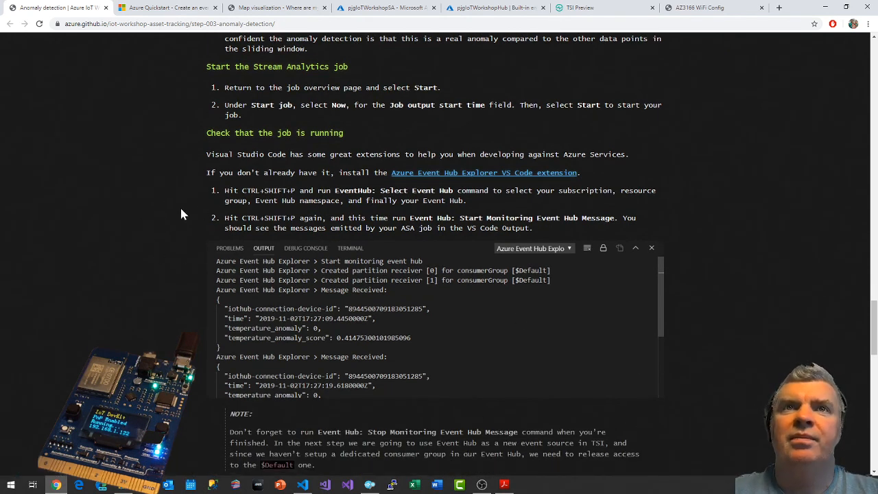
pyautogui.scroll(-1, 181, 224)
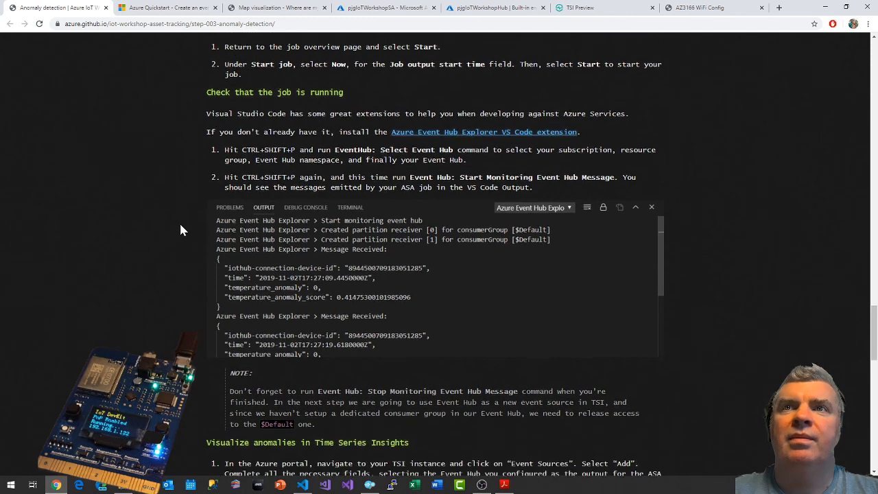
pyautogui.scroll(1, 182, 237)
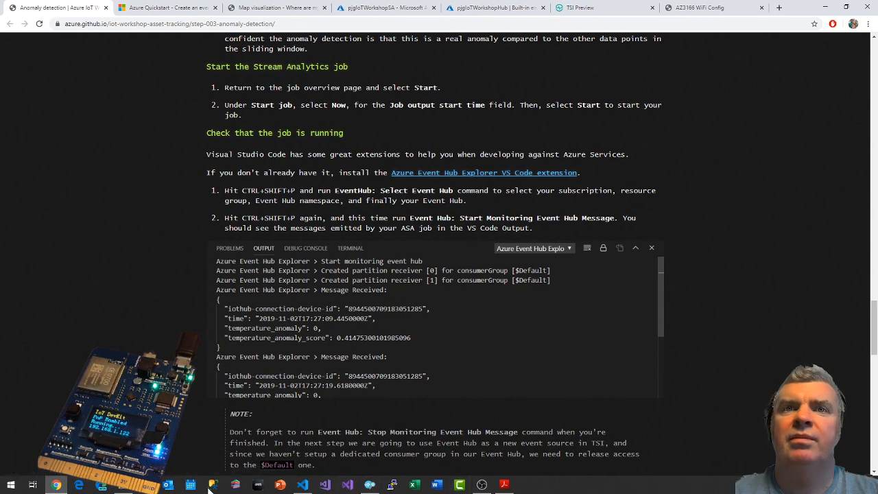
# Switch to Visual Studio Code, search the extensions for "event", install Azure Event Hub Explorer and reload to enable it.
pyautogui.click(302, 484)
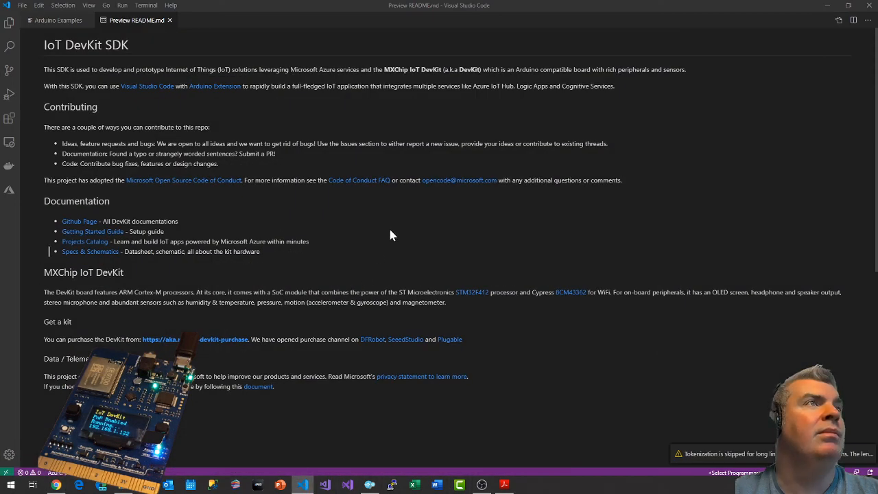
pyautogui.click(9, 119)
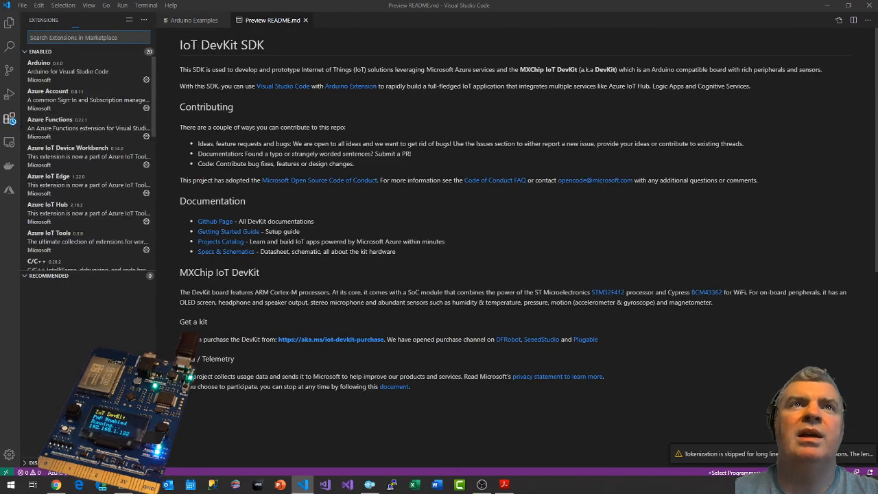
pyautogui.write('event')
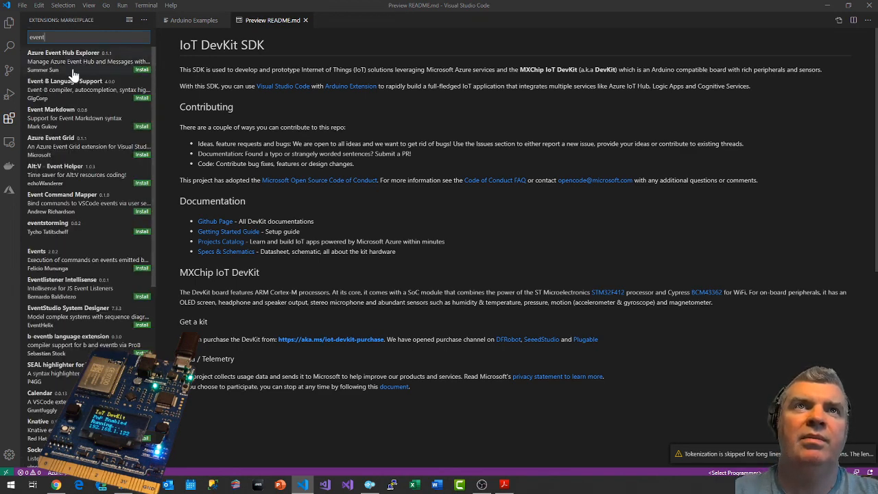
pyautogui.click(152, 71)
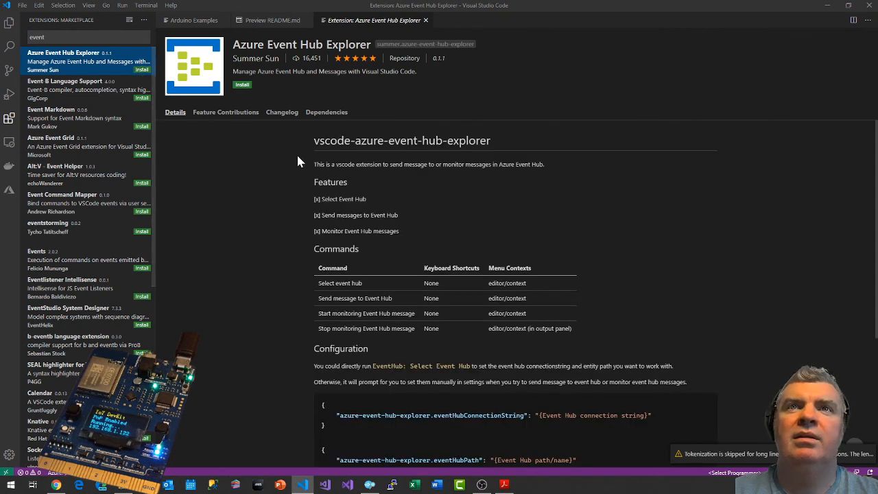
pyautogui.click(141, 70)
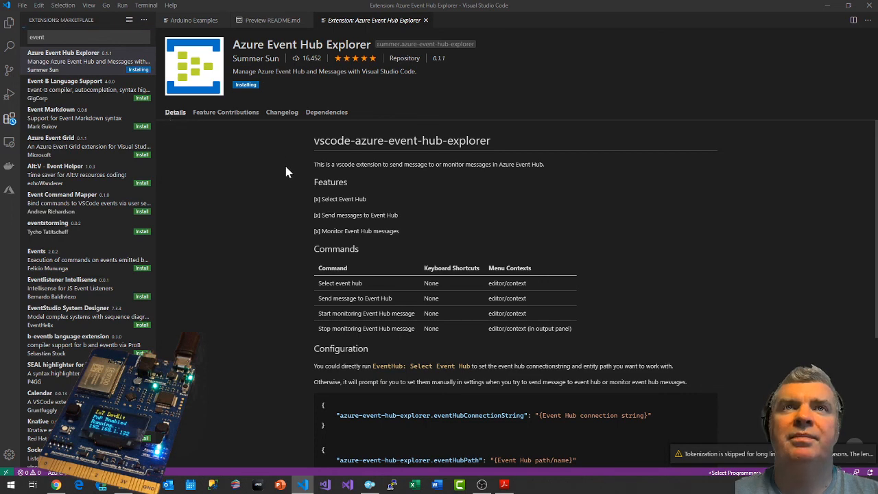
pyautogui.hotkey('alt', 'Tab')
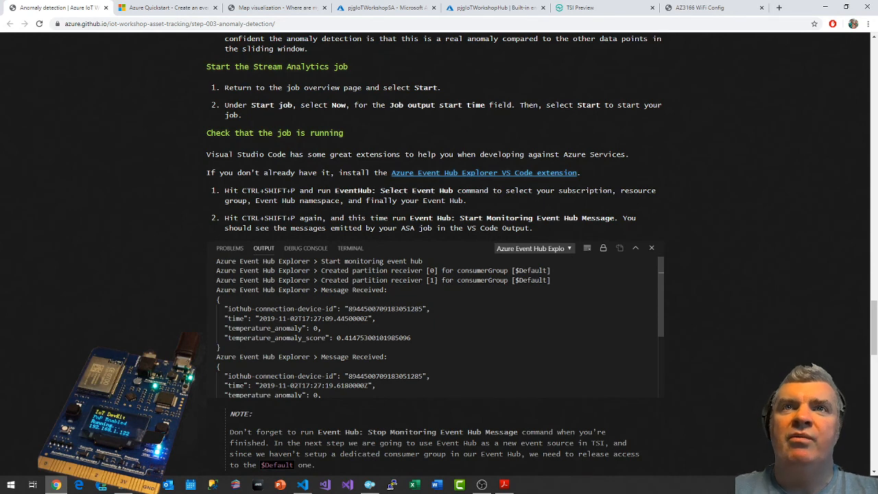
pyautogui.hotkey('alt', 'Tab')
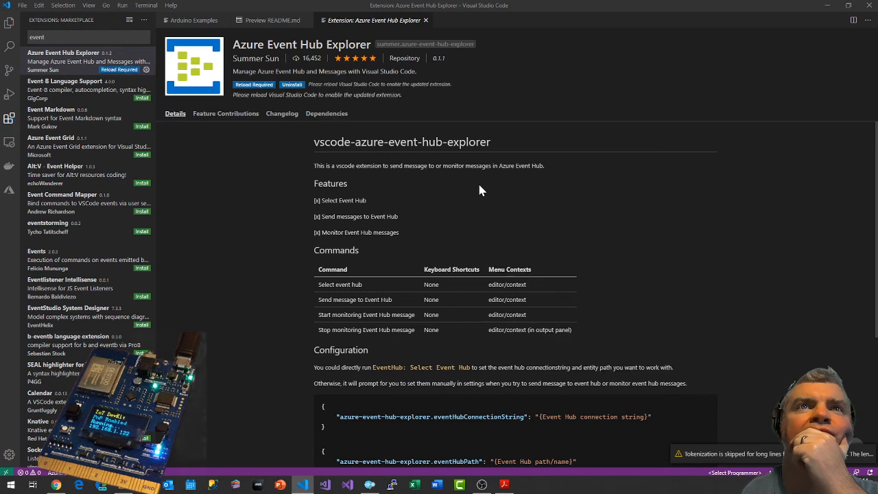
pyautogui.click(252, 87)
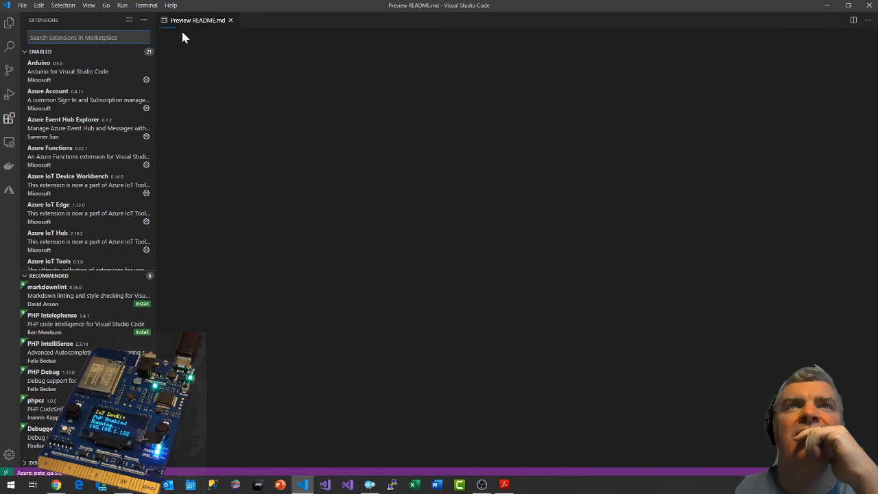
pyautogui.click(9, 24)
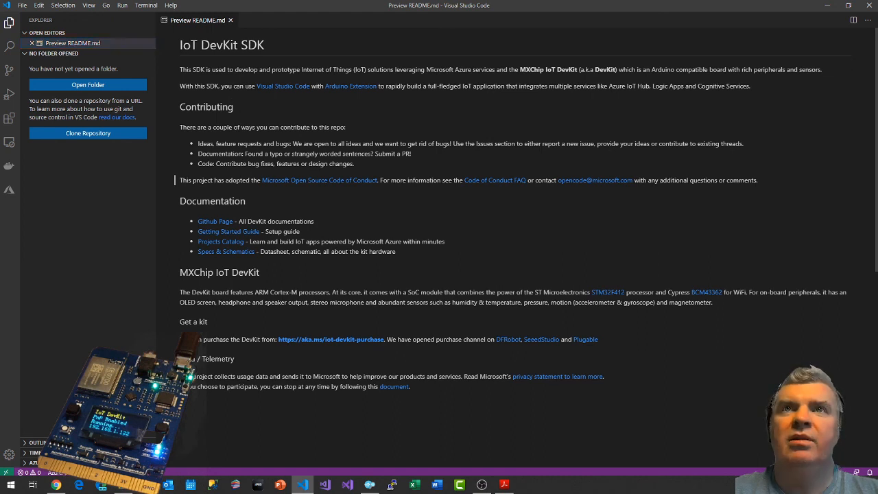
pyautogui.hotkey('ctrl', 'shift', 'p')
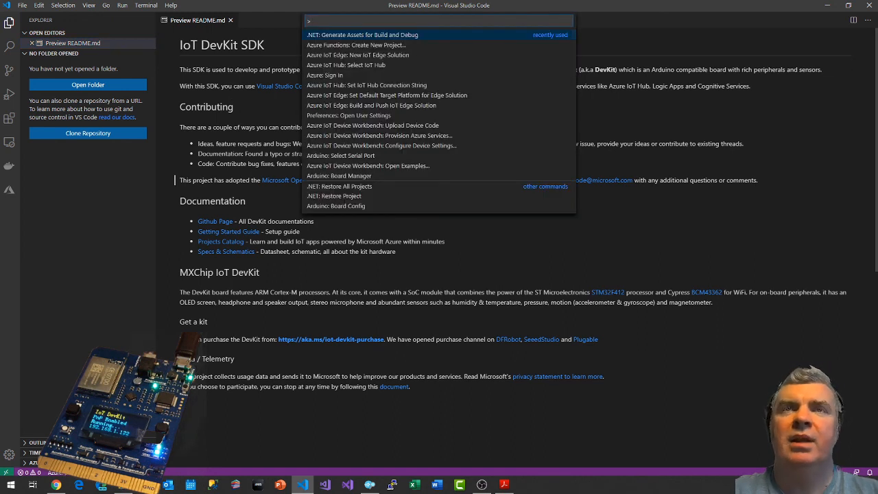
pyautogui.write('event')
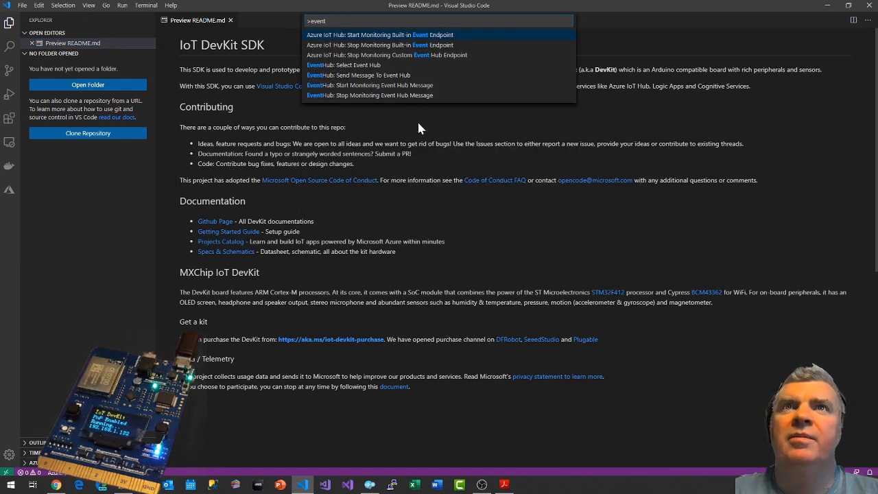
pyautogui.click(367, 66)
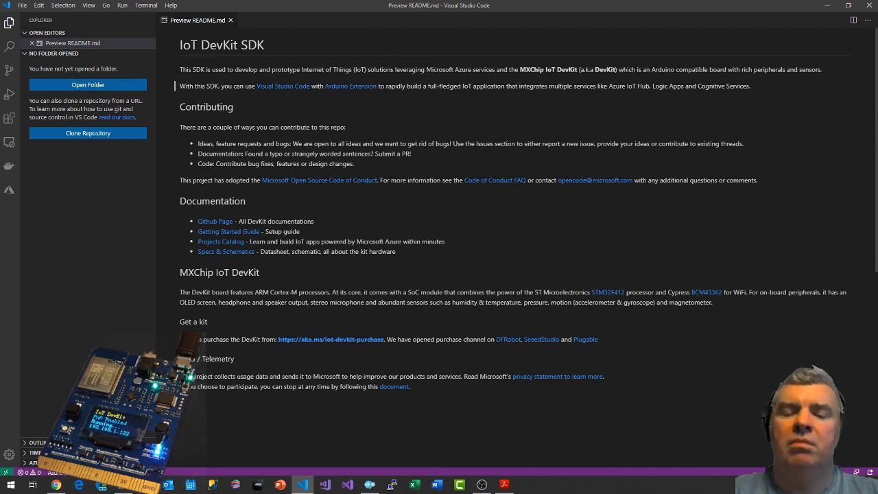
pyautogui.hotkey('ctrl', 'shift', 'p')
pyautogui.press('Return')
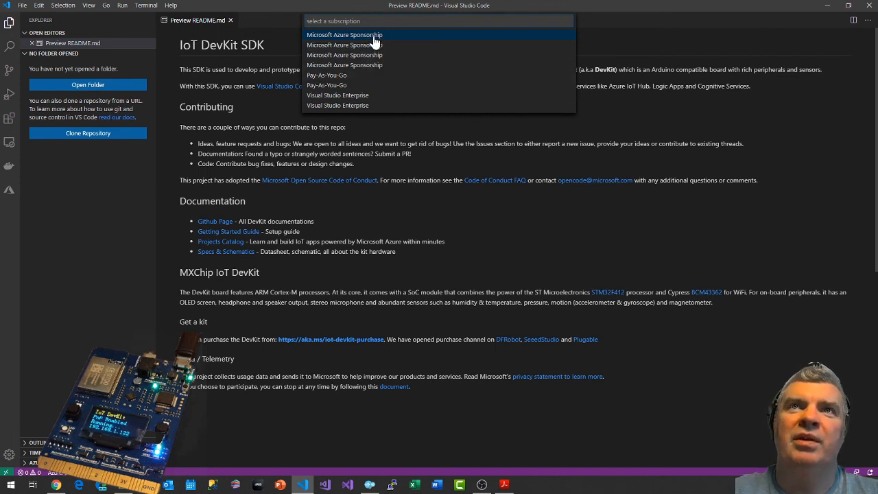
pyautogui.click(374, 44)
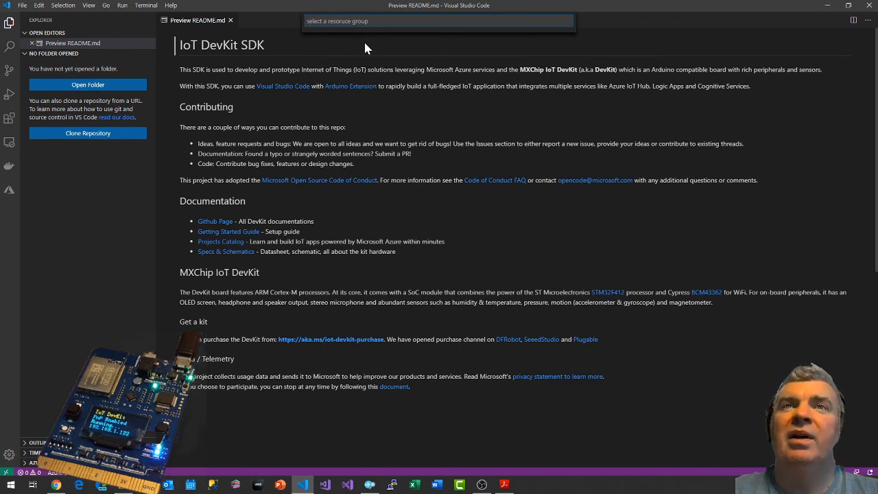
# Run EventHub: Select Event Hub and choose the second Microsoft Azure Sponsorship subscription, the IoTWorkshop resource group and the pjgiotworkshopeventhub event hub.
pyautogui.hotkey('ctrl', 'shift', 'p')
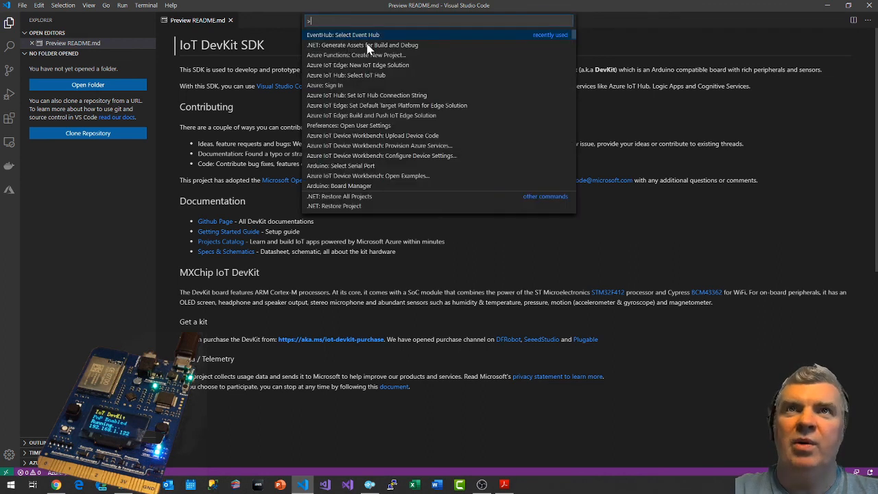
pyautogui.click(360, 37)
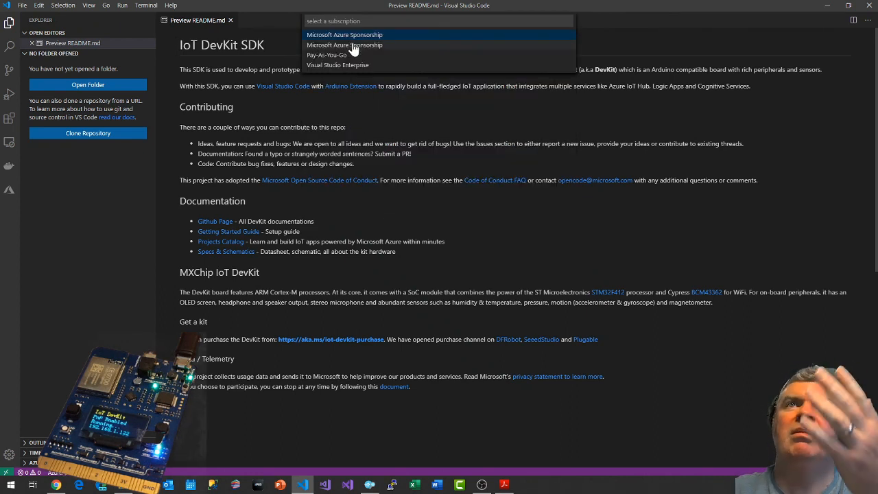
pyautogui.click(353, 45)
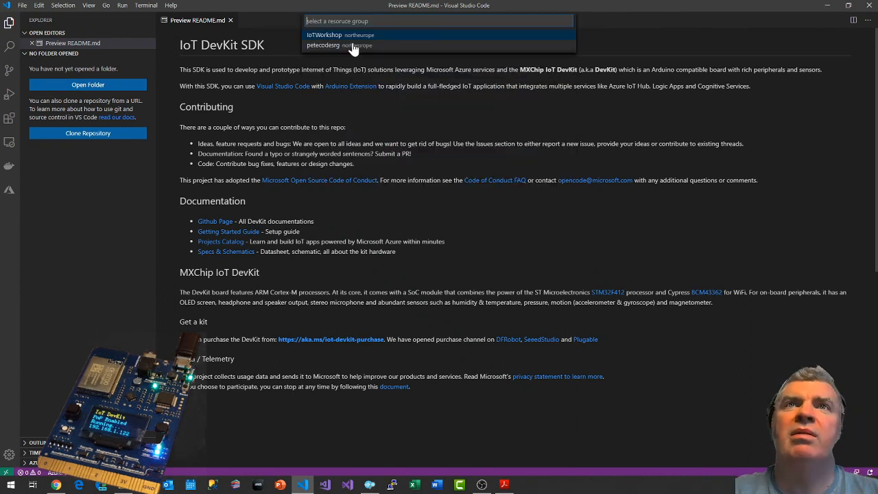
pyautogui.click(319, 35)
pyautogui.click(319, 36)
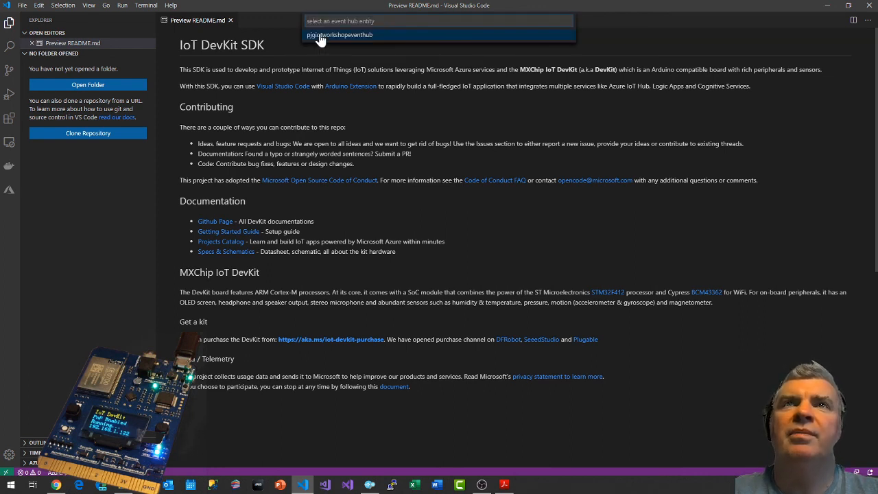
pyautogui.click(364, 36)
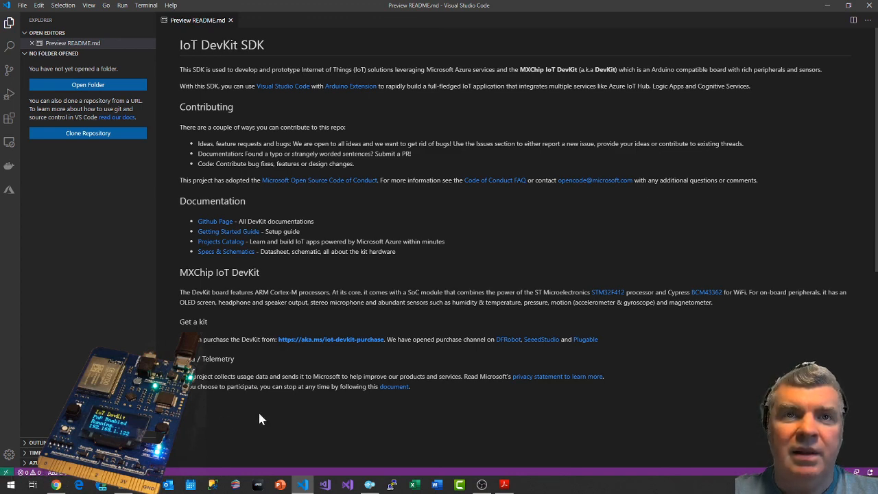
# Check the workshop instructions, run EventHub: Start Monitoring Event Hub Message and enlarge the output area.
pyautogui.hotkey('alt', 'Tab')
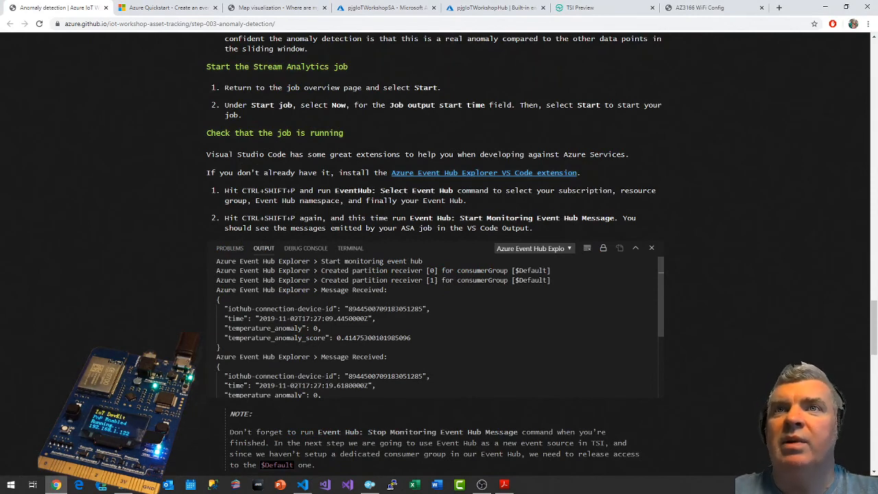
pyautogui.hotkey('alt', 'Tab')
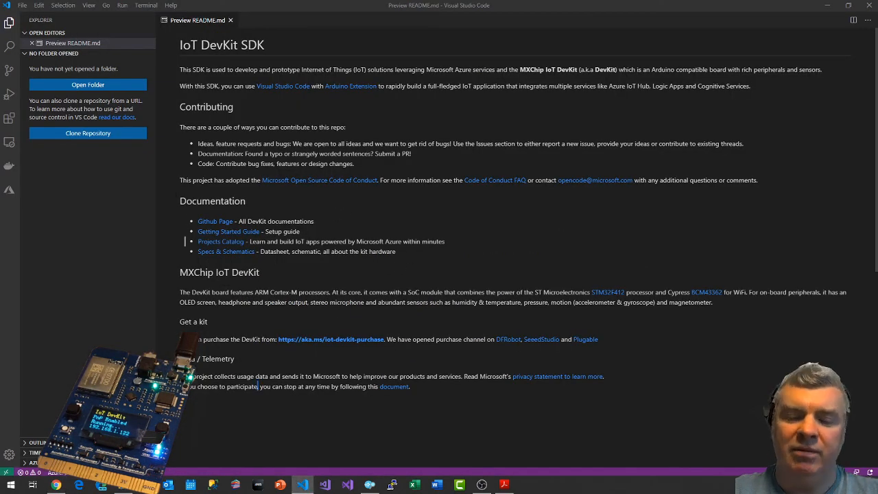
pyautogui.hotkey('ctrl', 'shift', 'p')
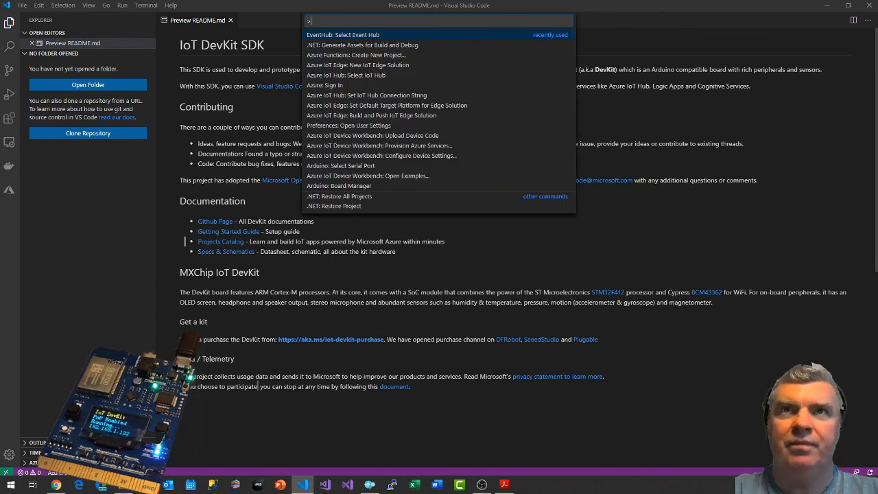
pyautogui.write('event')
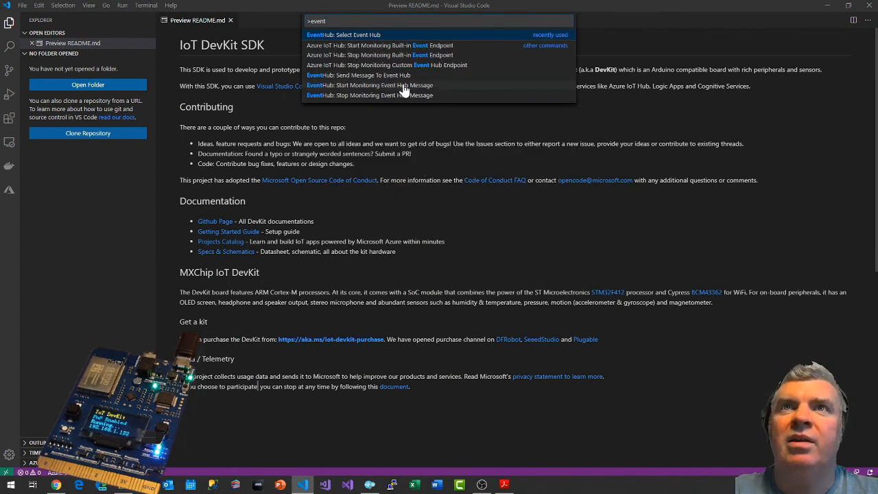
pyautogui.click(430, 90)
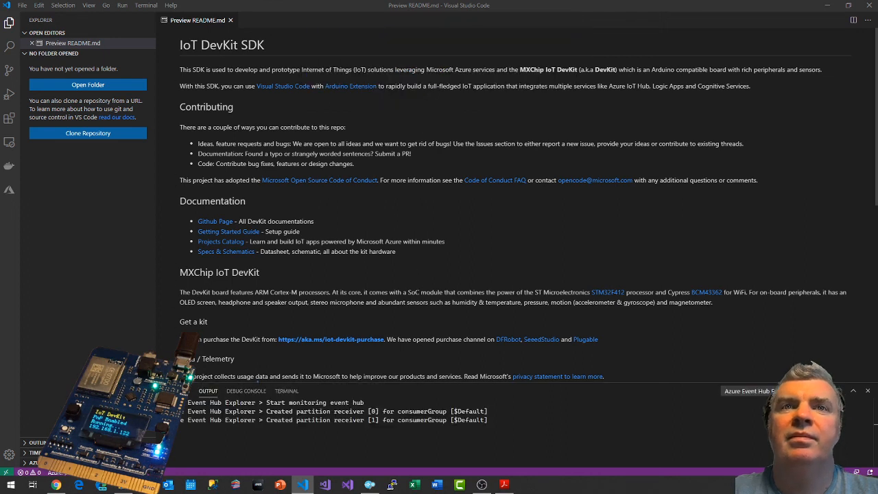
pyautogui.moveTo(340, 382); pyautogui.dragTo(336, 242)
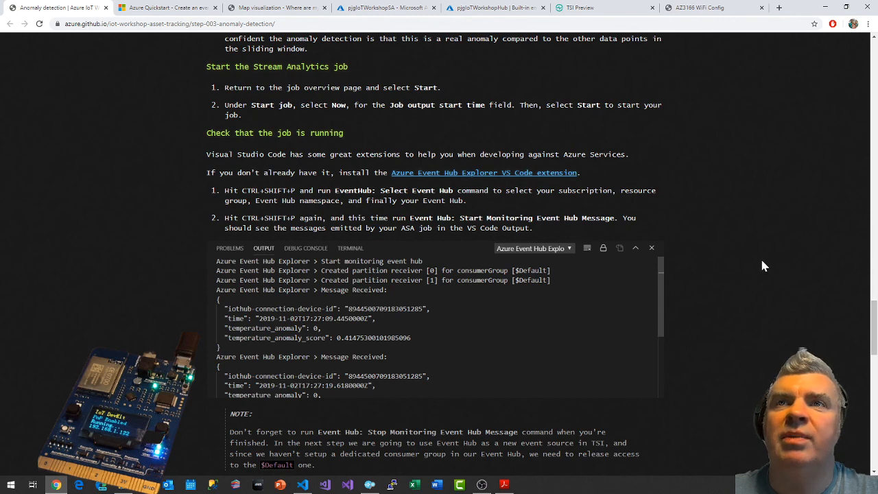
# Compare the workshop's sample messages with the Event Hub Explorer output and check the device's telemetry in Azure IoT explorer.
pyautogui.scroll(-2, 765, 266)
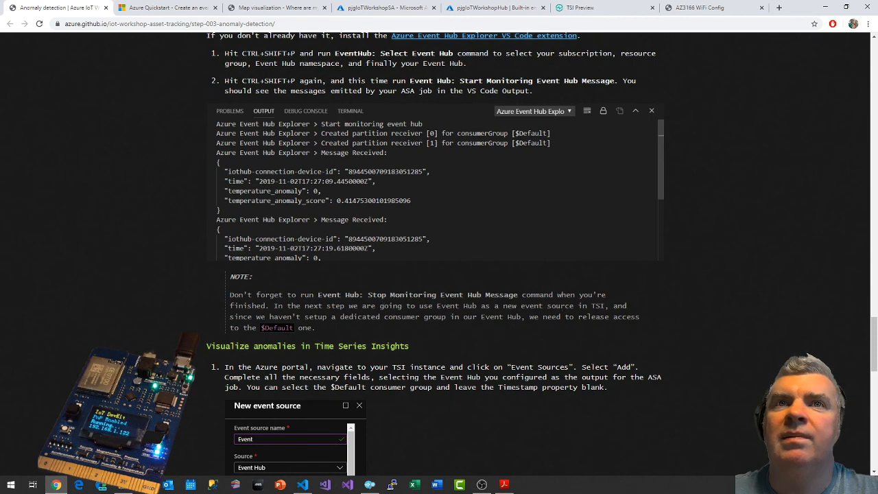
pyautogui.hotkey('alt', 'Tab')
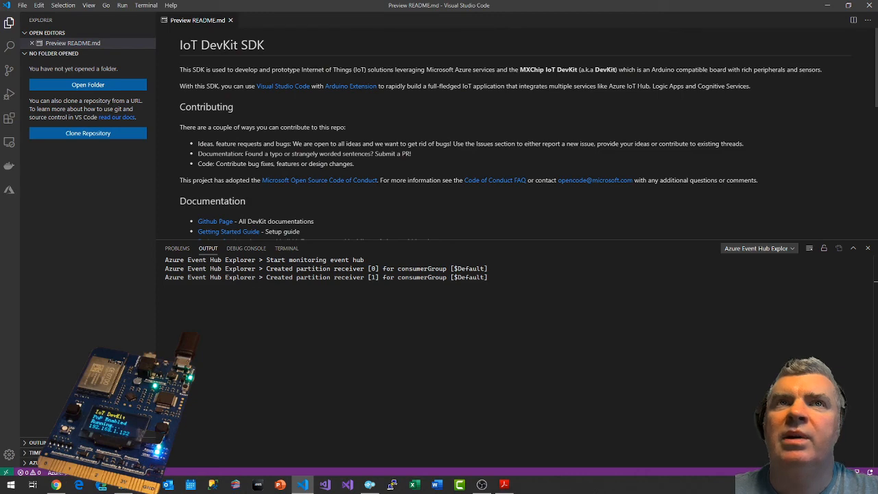
pyautogui.hotkey('alt', 'Tab')
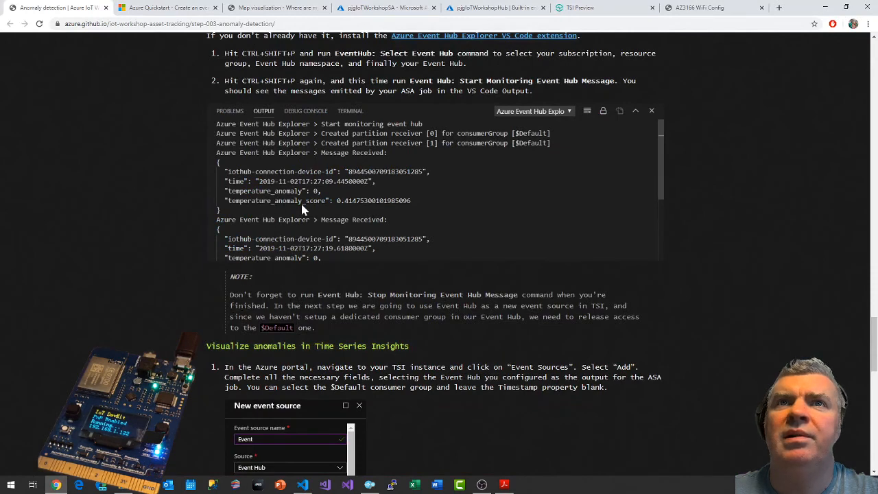
pyautogui.hotkey('alt', 'Tab')
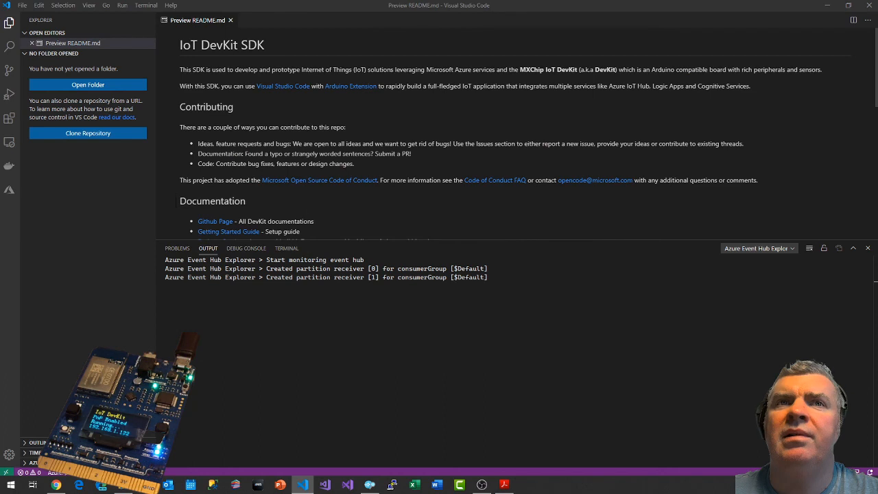
pyautogui.click(368, 486)
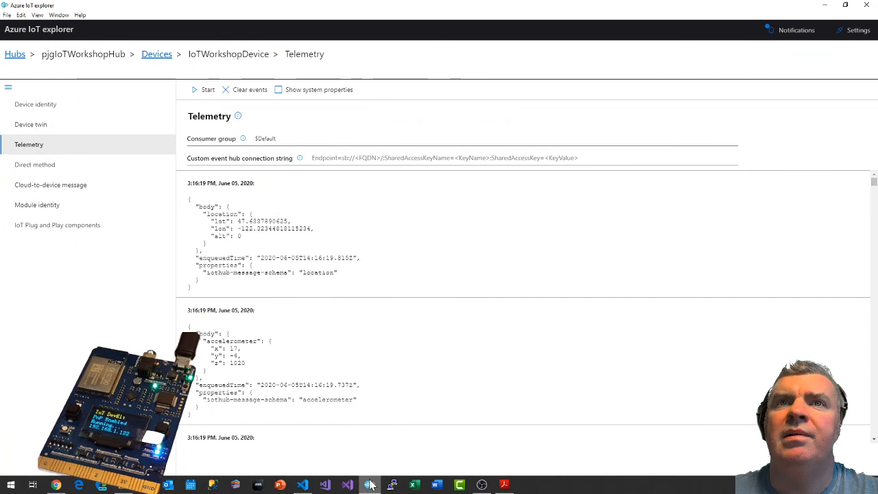
pyautogui.click(302, 485)
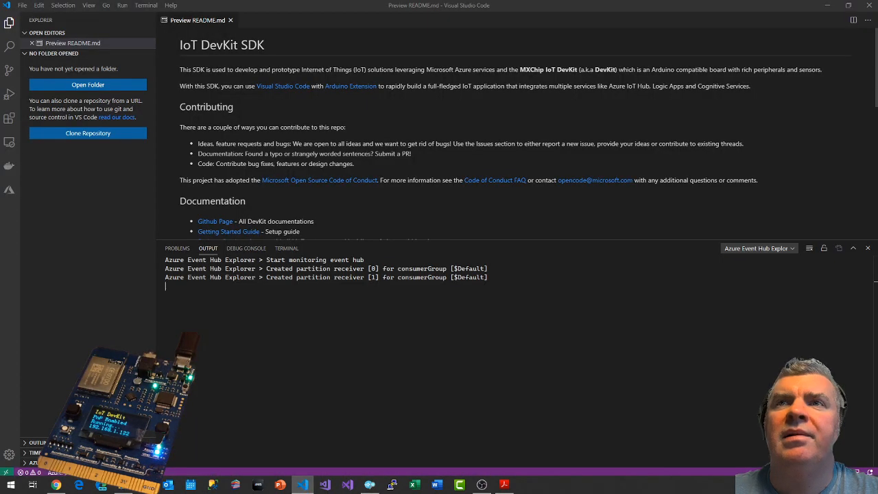
# Switch to the pjgIoTWorkshopSA job in the Azure portal and inspect the details of its EventHubOutput output.
pyautogui.click(58, 485)
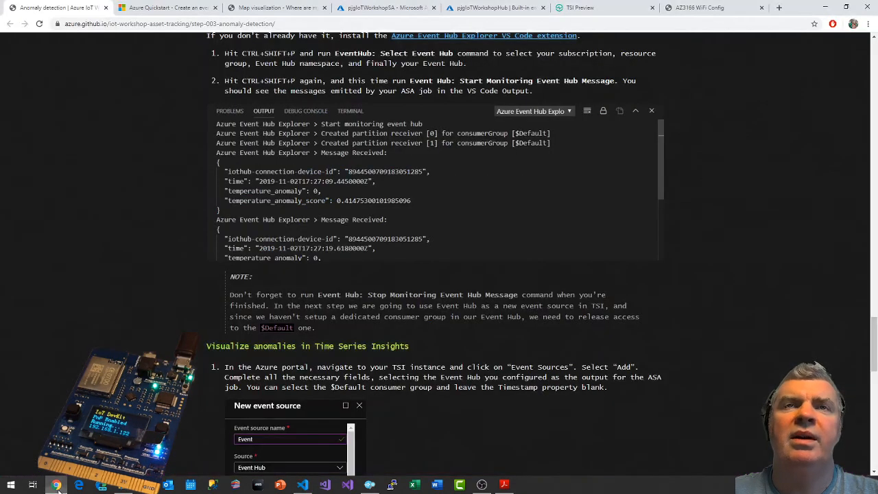
pyautogui.click(395, 7)
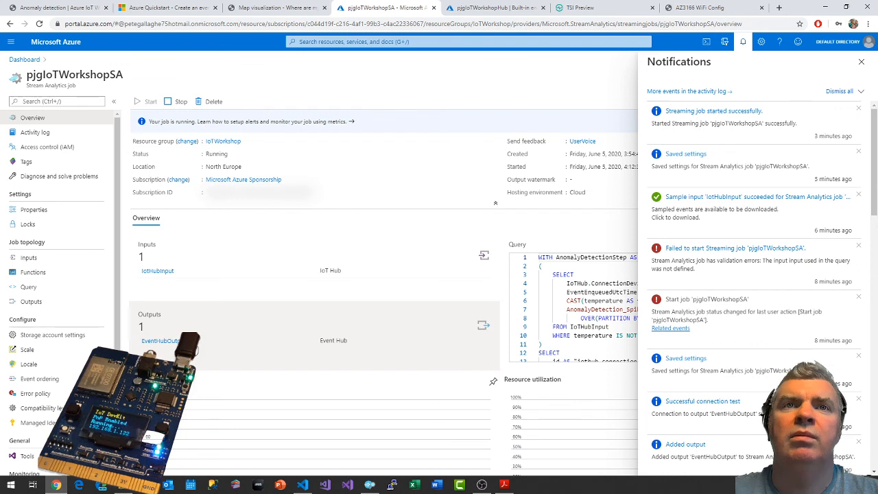
pyautogui.click(178, 343)
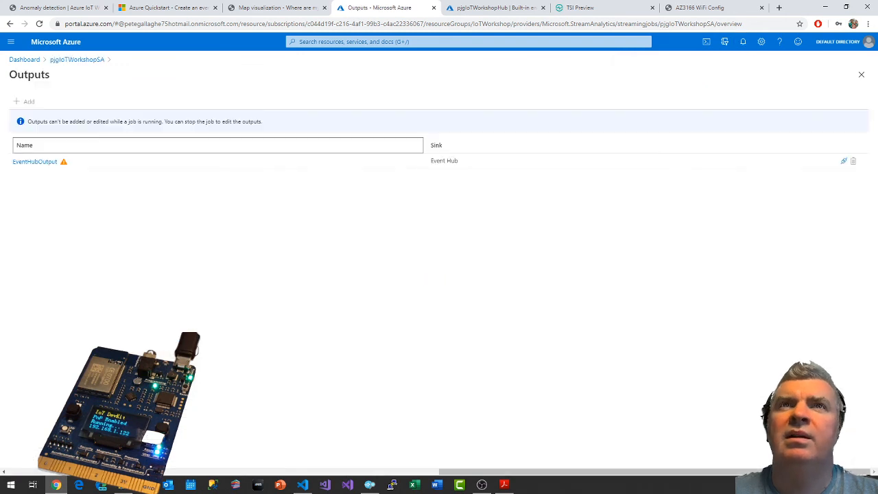
pyautogui.click(48, 162)
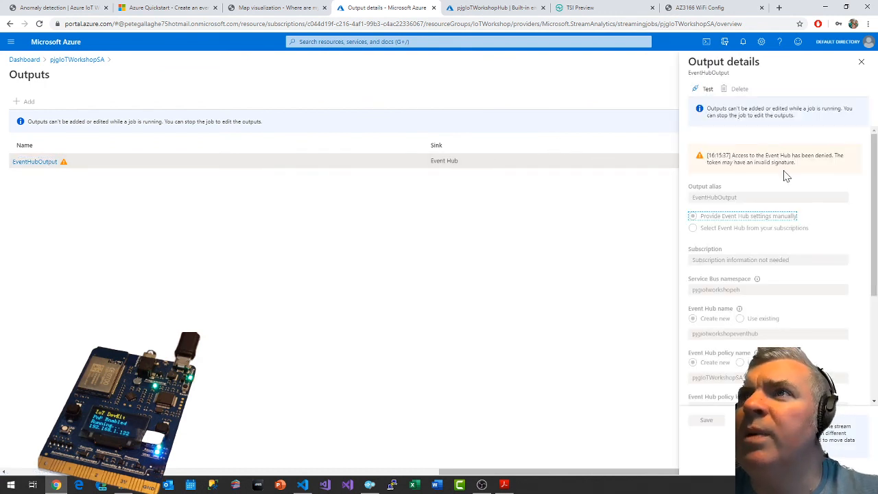
pyautogui.click(860, 67)
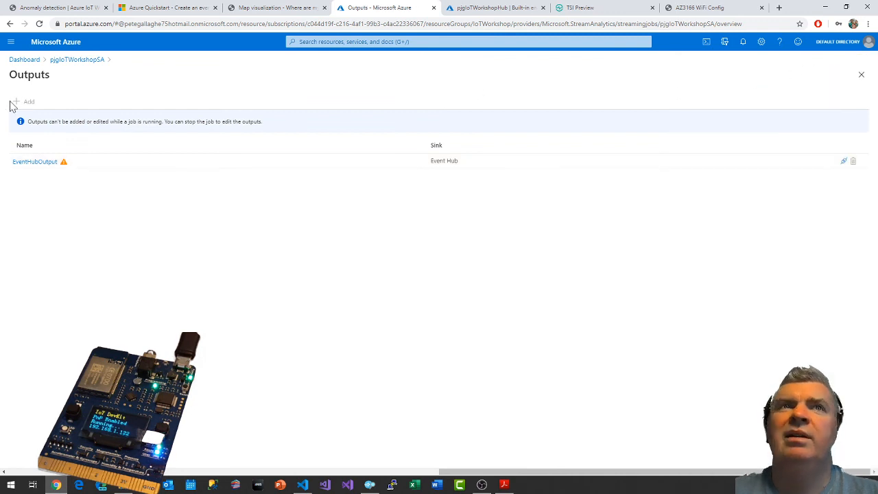
# Return to the pjgIoTWorkshopSA job overview and stop the streaming job.
pyautogui.click(74, 60)
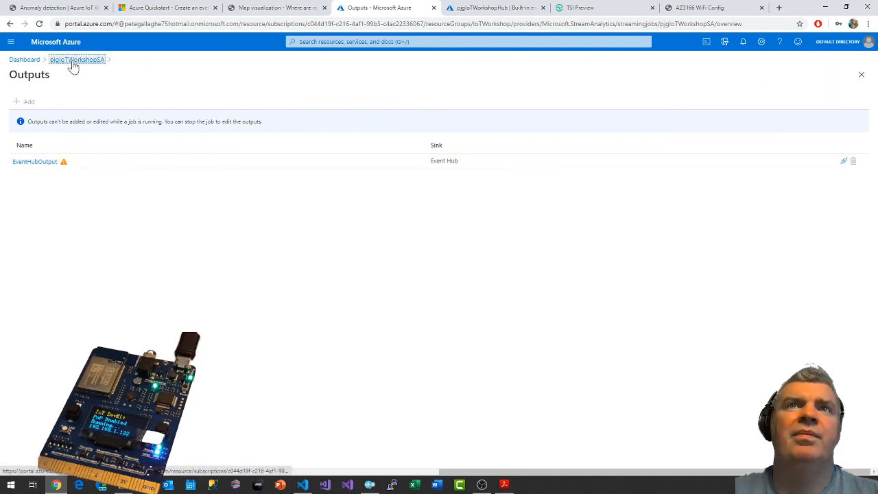
pyautogui.click(181, 103)
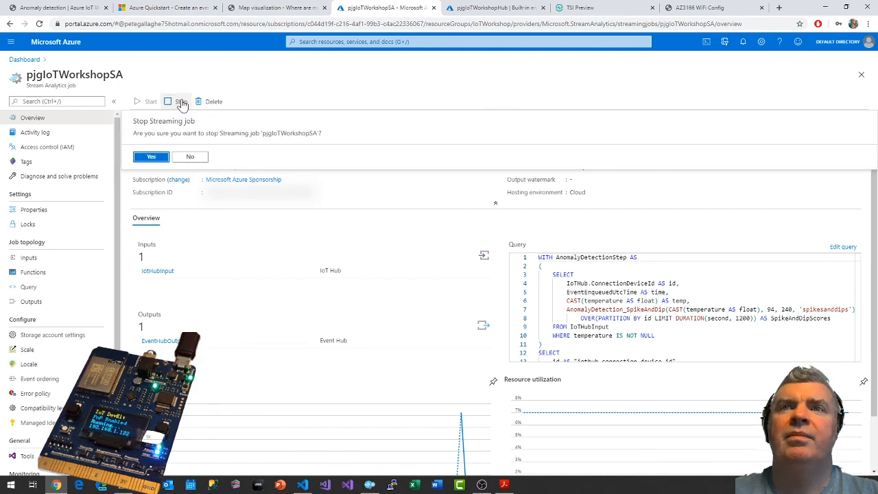
pyautogui.click(162, 158)
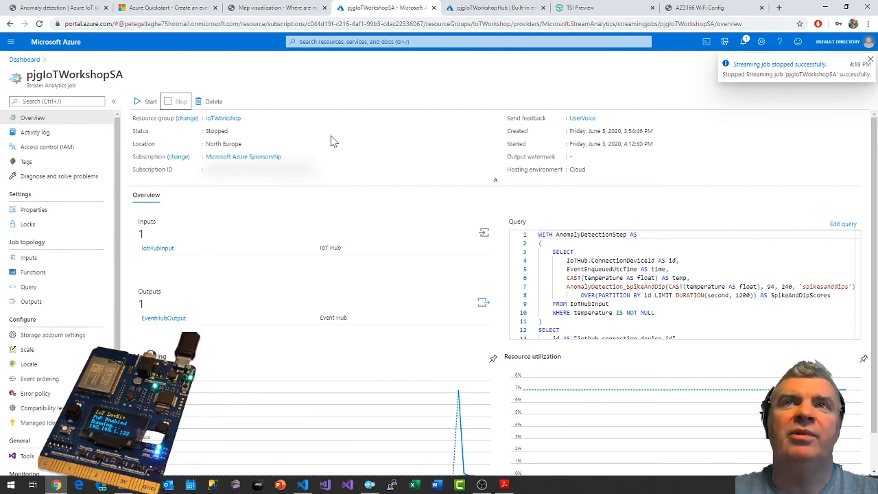
# Test the connection of the stopped job's EventHubOutput output and review the result in the notifications.
pyautogui.click(35, 302)
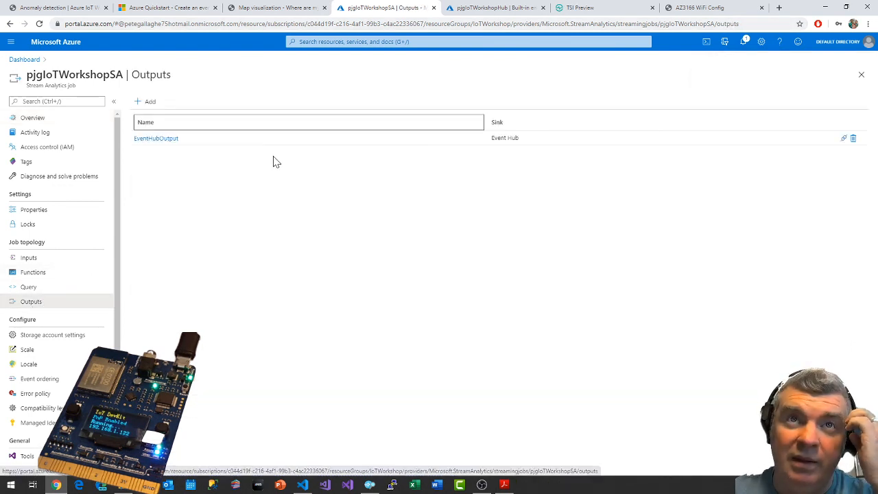
pyautogui.click(155, 140)
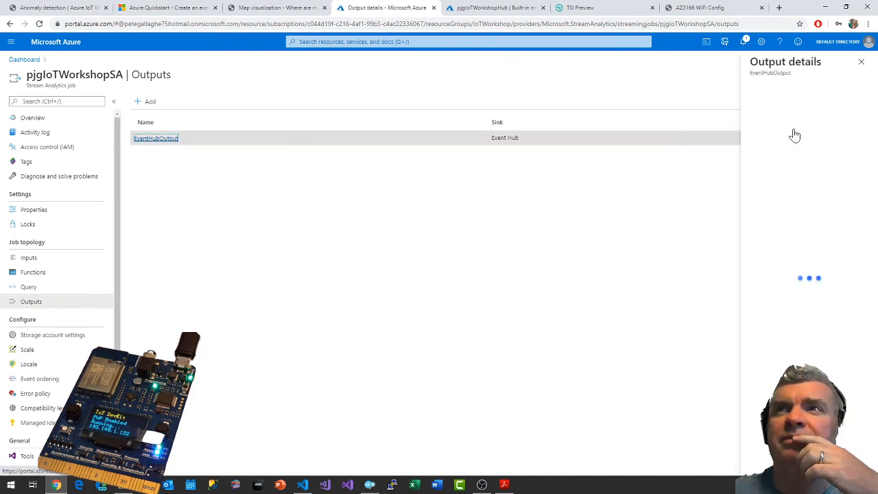
pyautogui.click(717, 90)
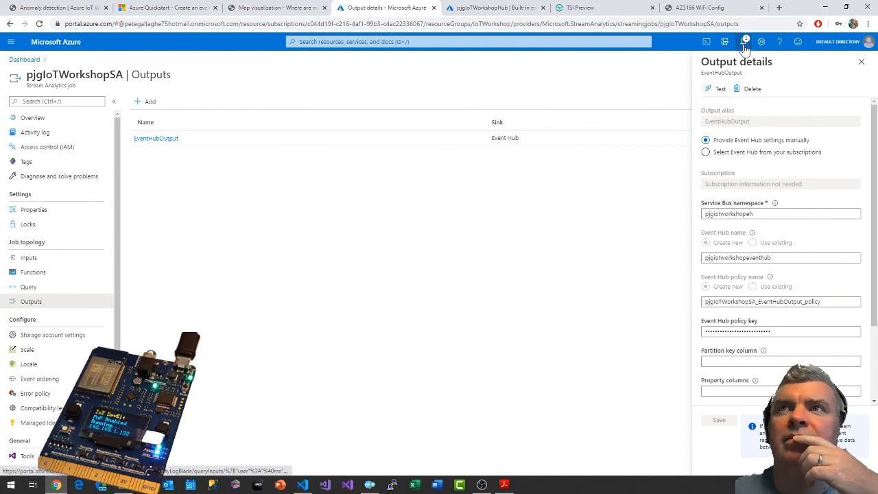
pyautogui.click(744, 44)
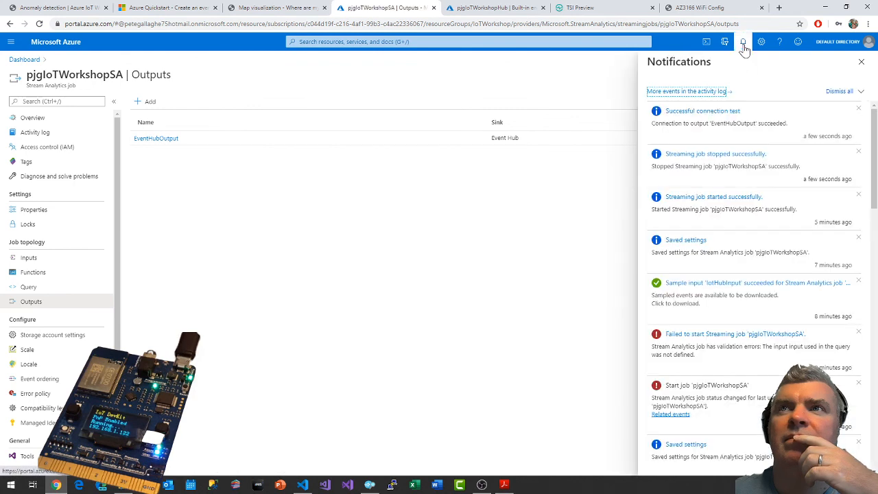
# Dismiss the notifications, return to the pjgIoTWorkshopSA job overview and start the job with its output start time set to Now.
pyautogui.click(742, 43)
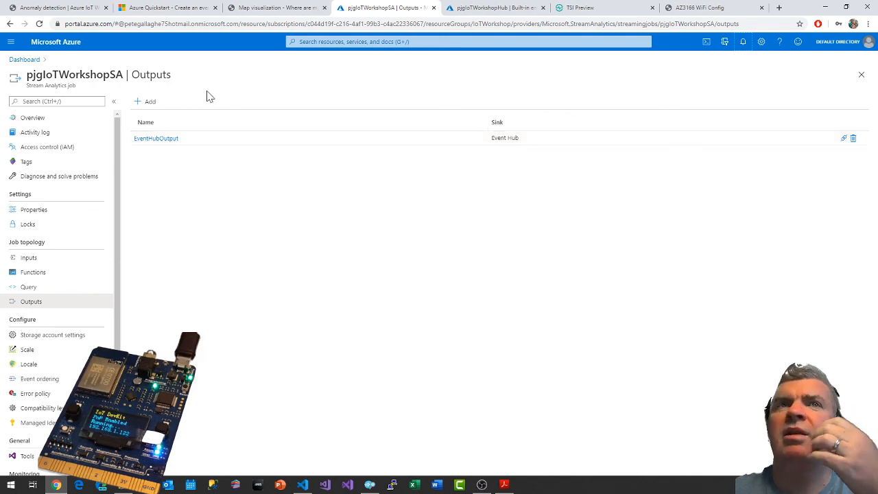
pyautogui.click(36, 118)
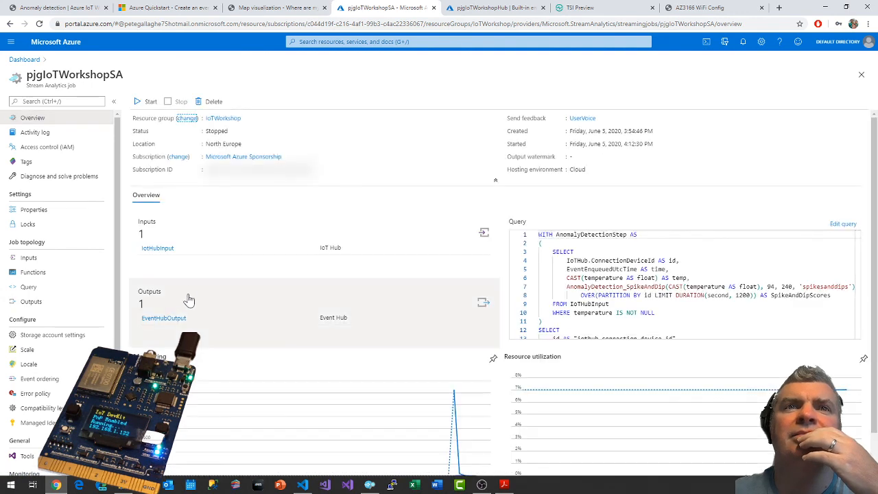
pyautogui.click(150, 102)
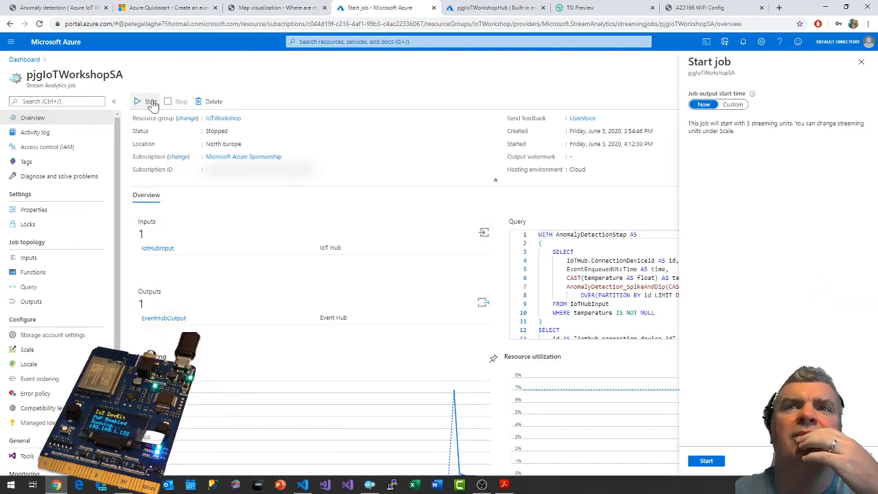
pyautogui.click(709, 464)
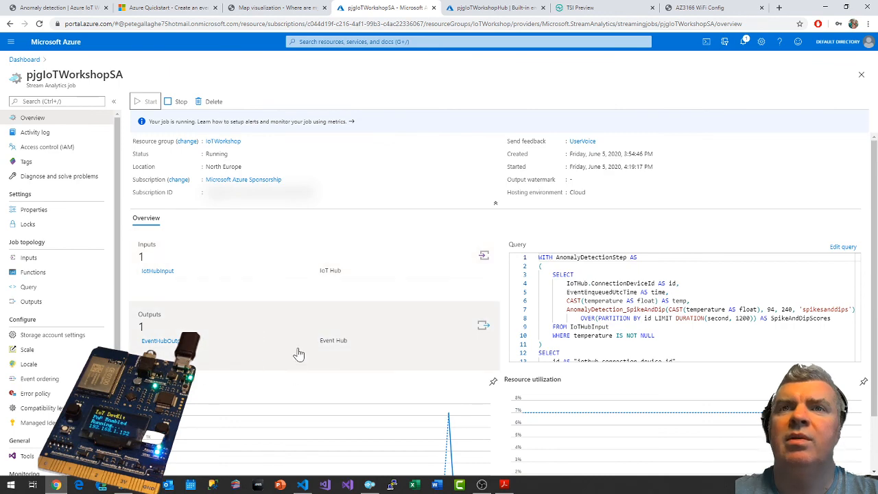
# Check the Event Hub Explorer output in Visual Studio Code, return to the Azure portal and inspect the details of the flagged EventHubOutput output.
pyautogui.hotkey('alt', 'Tab')
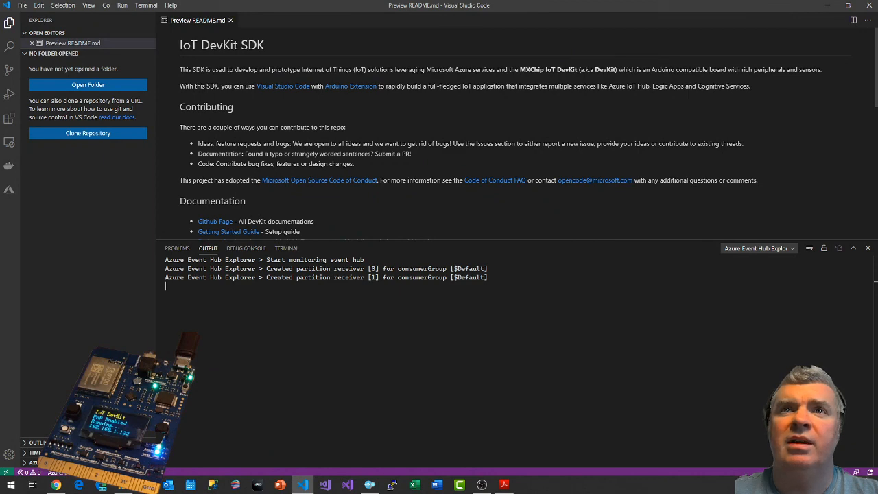
pyautogui.hotkey('alt', 'Tab')
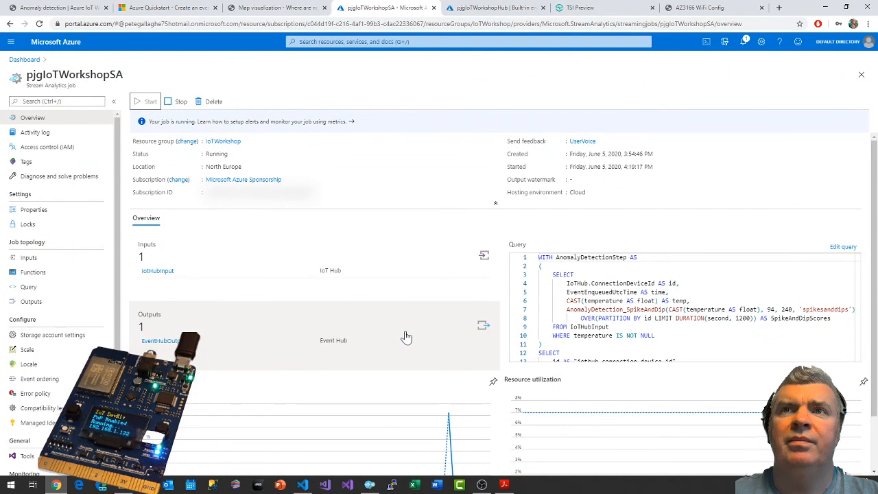
pyautogui.scroll(-1, 406, 337)
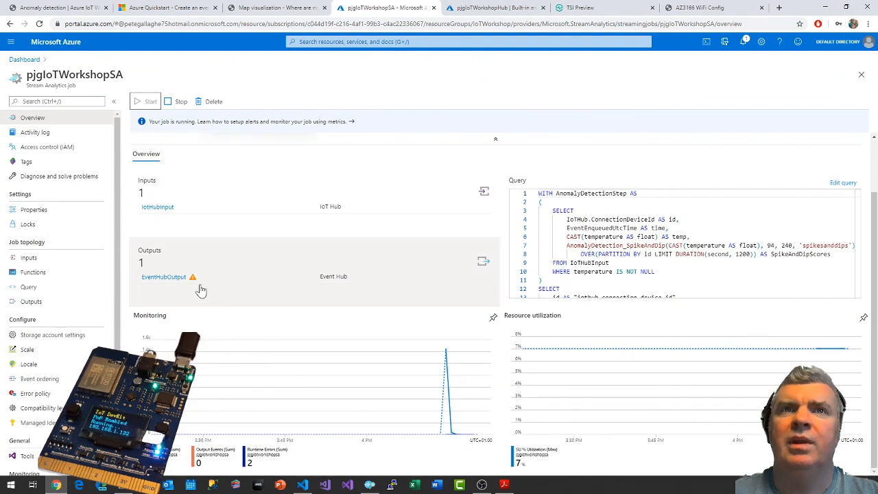
pyautogui.click(195, 284)
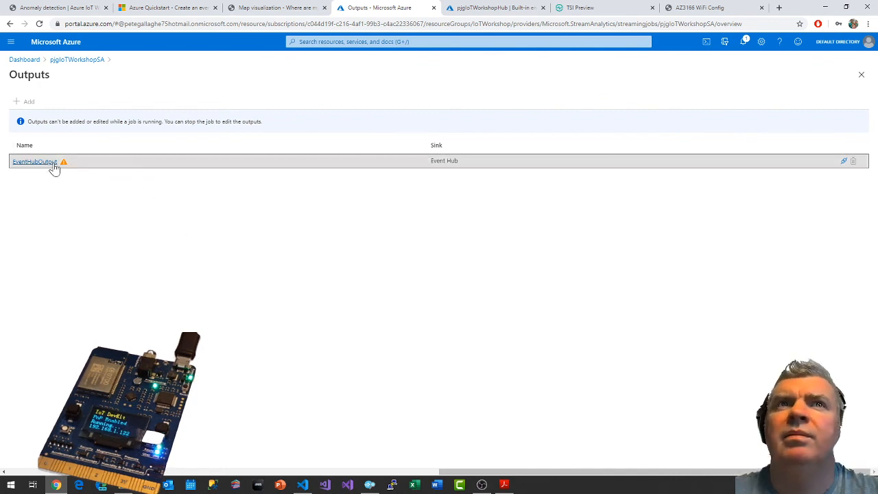
pyautogui.click(54, 167)
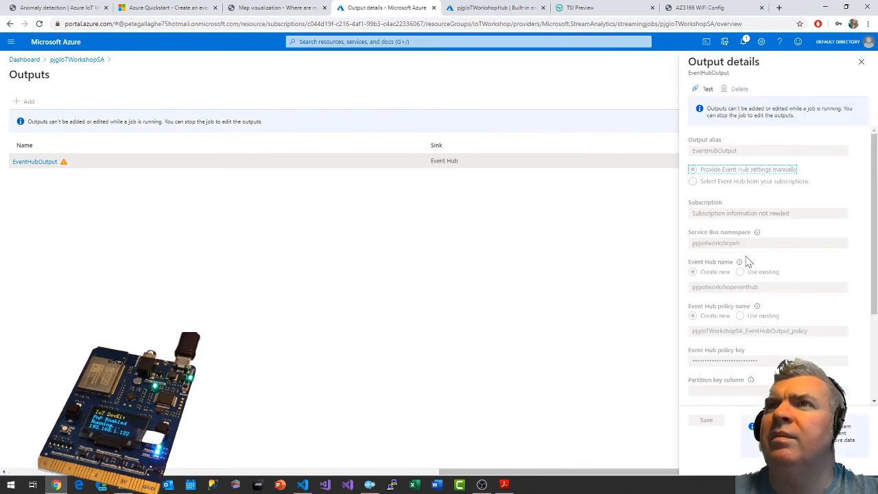
pyautogui.scroll(-2, 746, 306)
pyautogui.scroll(2, 746, 305)
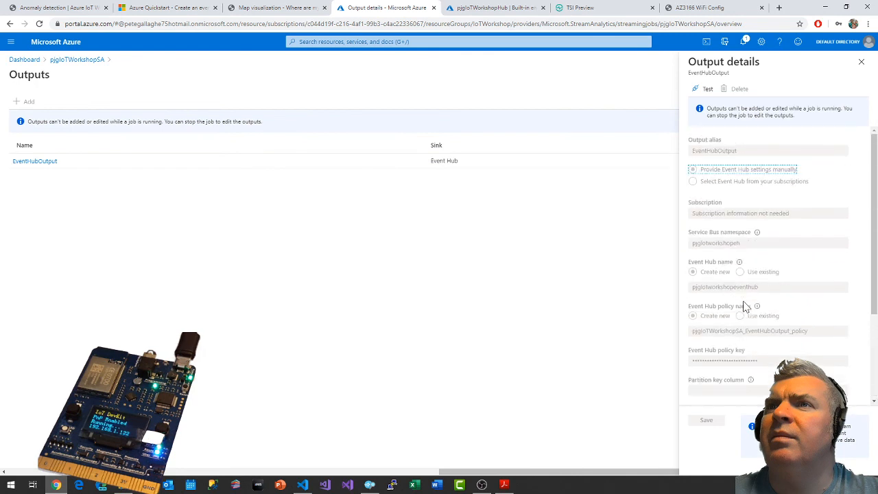
pyautogui.scroll(-2, 746, 306)
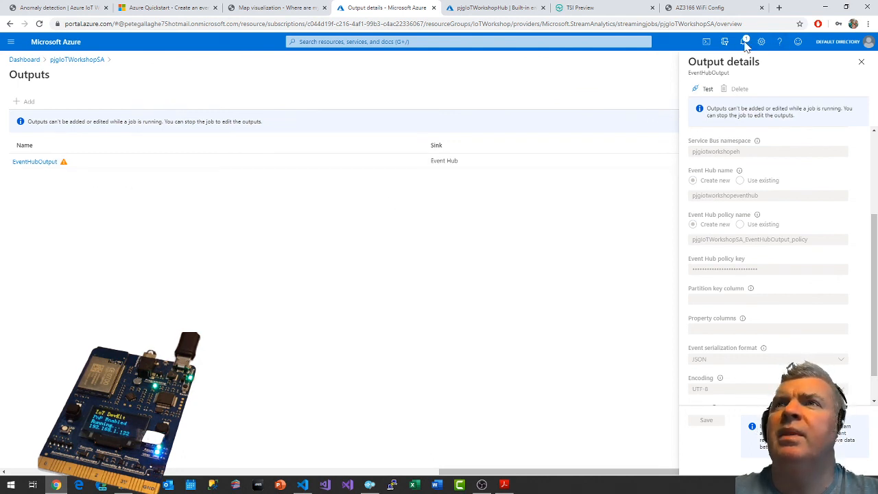
pyautogui.click(861, 62)
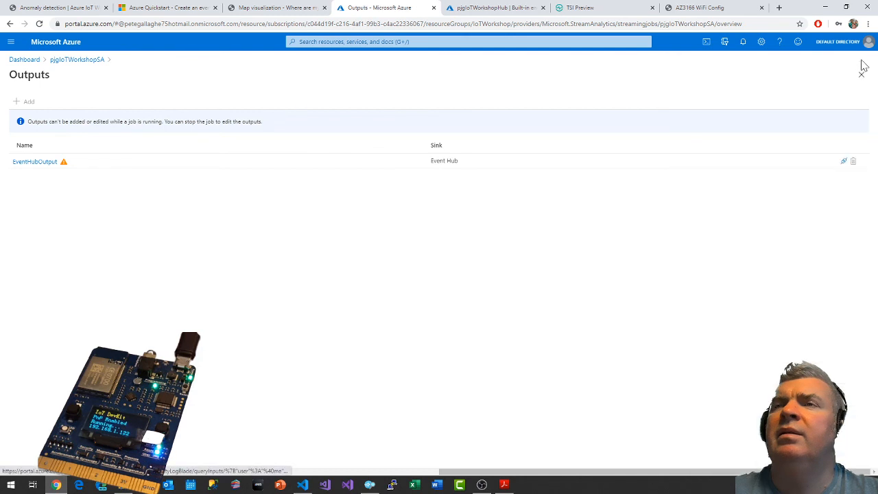
# Review the portal notifications for the EventHubOutput problem and return to the pjgIoTWorkshopSA job overview.
pyautogui.click(743, 44)
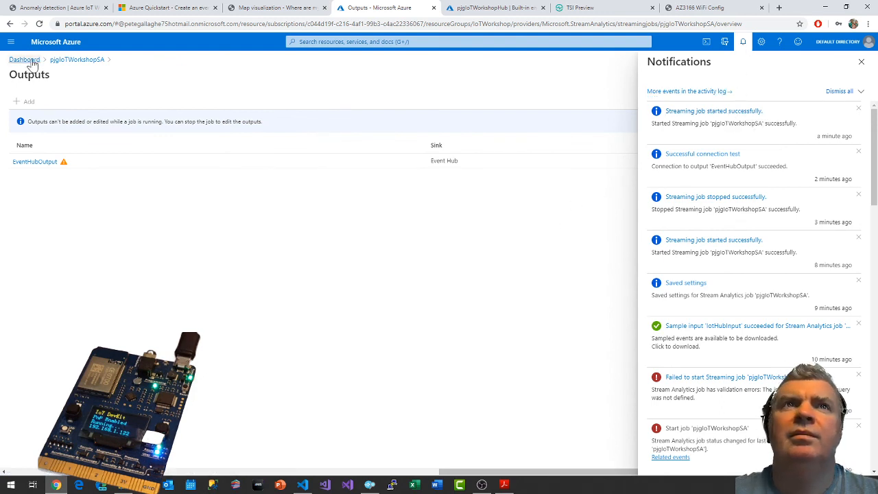
pyautogui.click(72, 60)
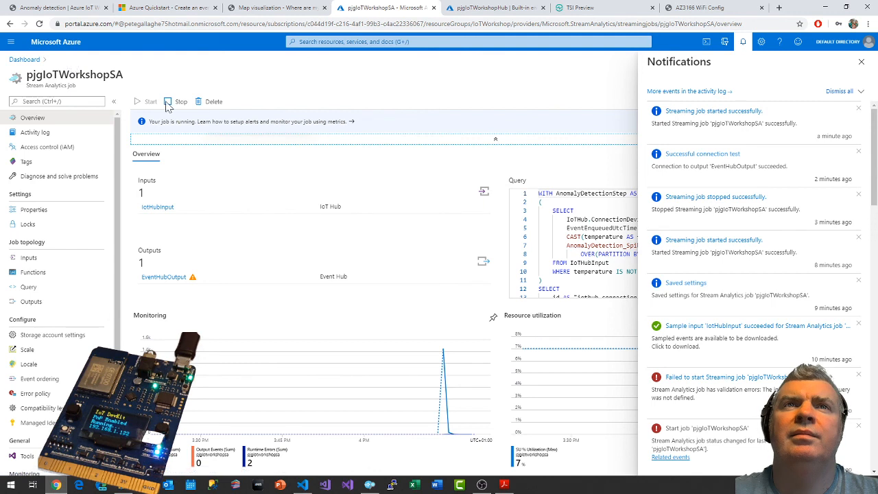
pyautogui.click(743, 42)
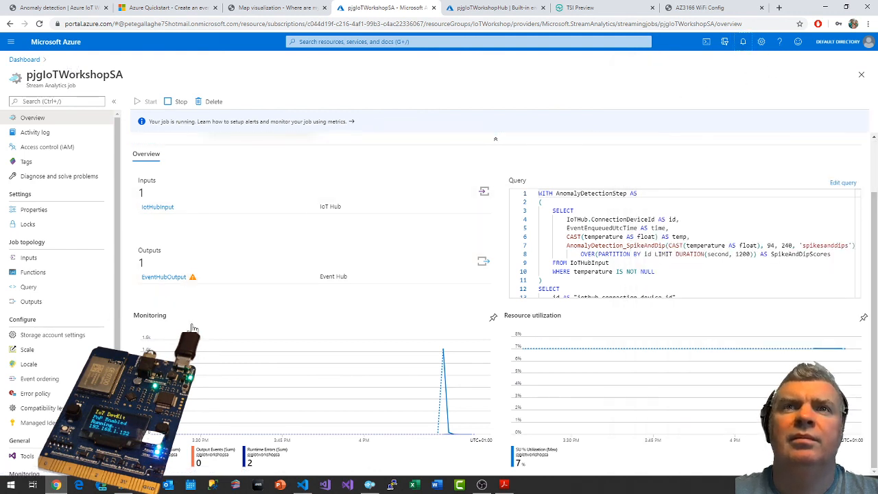
# Reopen the flagged EventHubOutput output from the job overview and read the warning in its details.
pyautogui.click(194, 281)
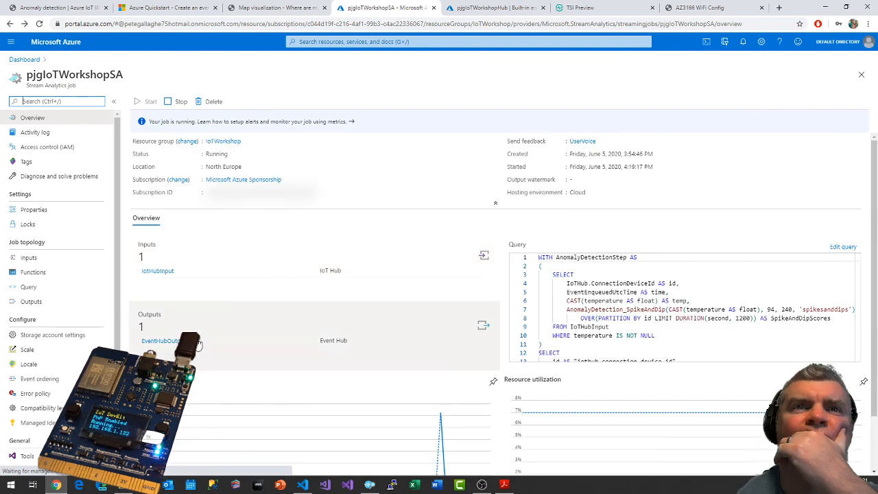
pyautogui.click(199, 345)
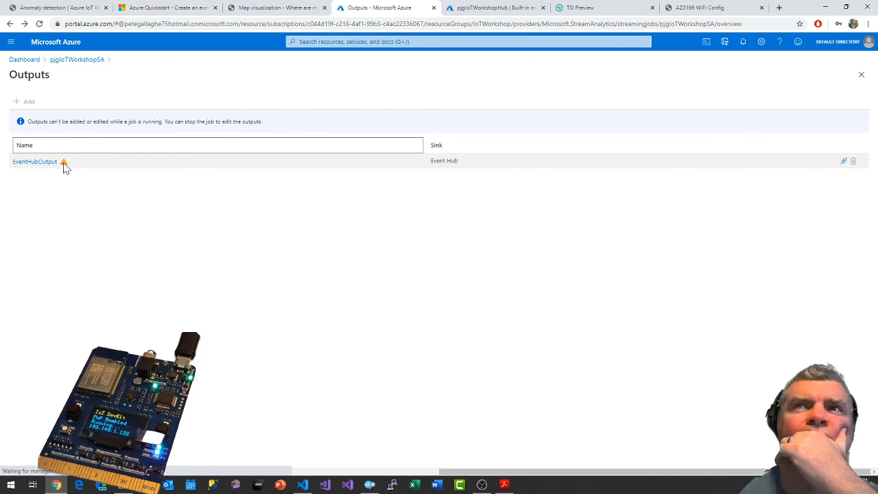
pyautogui.click(35, 164)
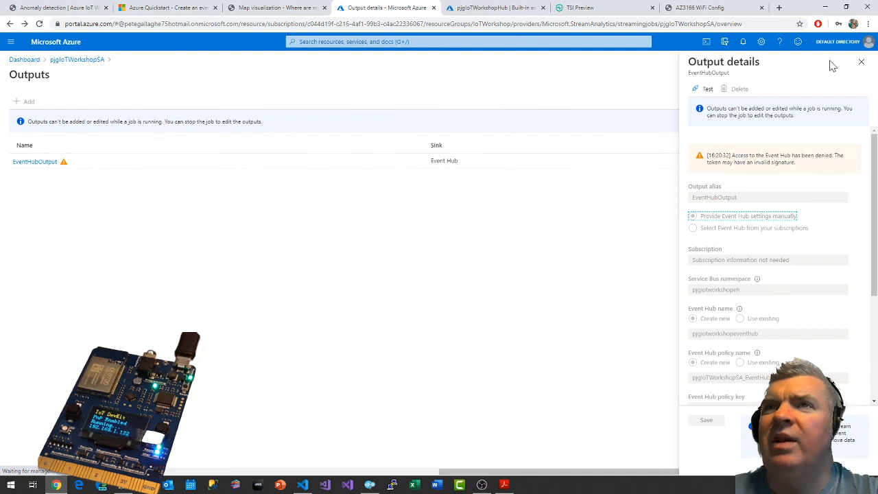
pyautogui.click(862, 62)
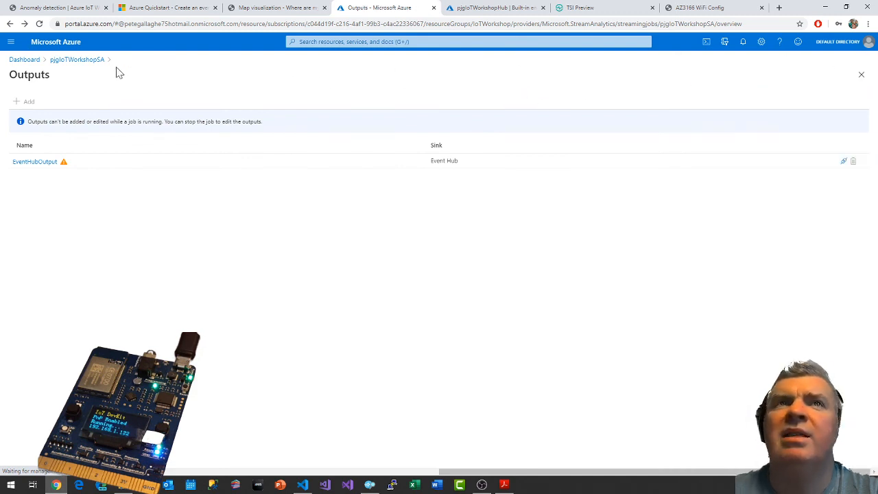
# Return to the pjgIoTWorkshopSA job overview and stop the running streaming job, confirming the stop.
pyautogui.click(78, 60)
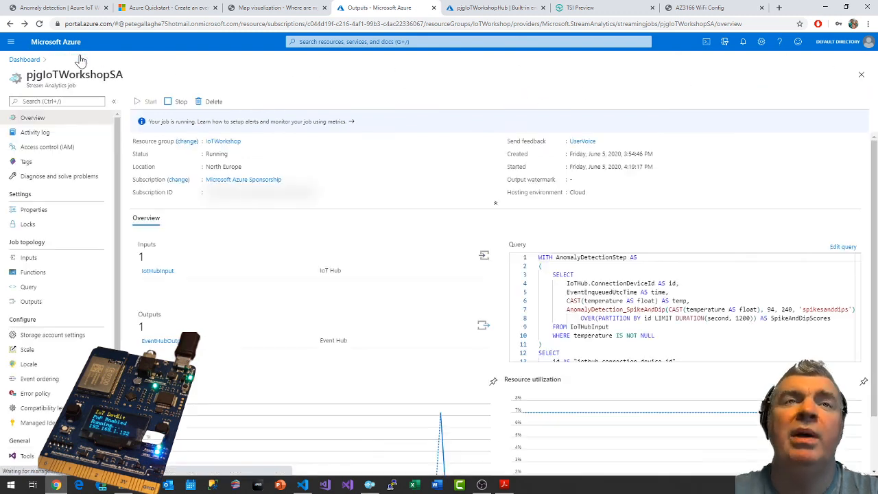
pyautogui.click(181, 102)
pyautogui.click(152, 158)
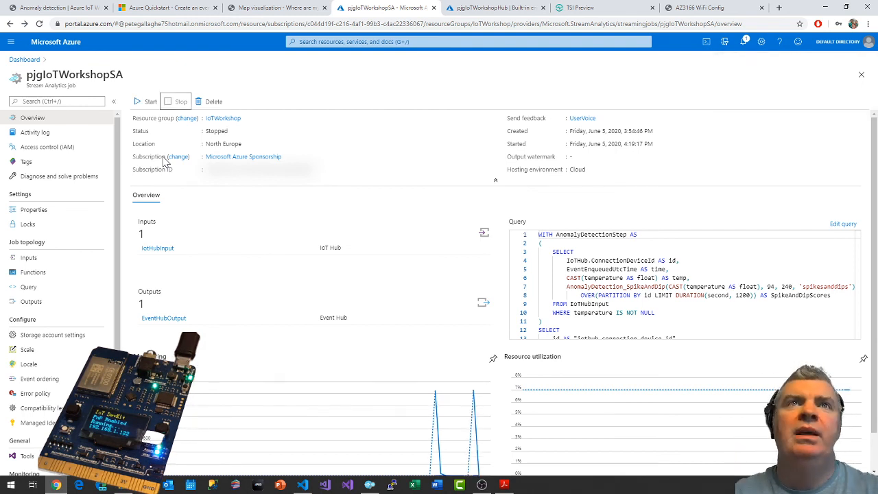
# Open the stopped job's EventHubOutput output for editing and switch it to selecting the Event Hub from your subscriptions.
pyautogui.click(39, 304)
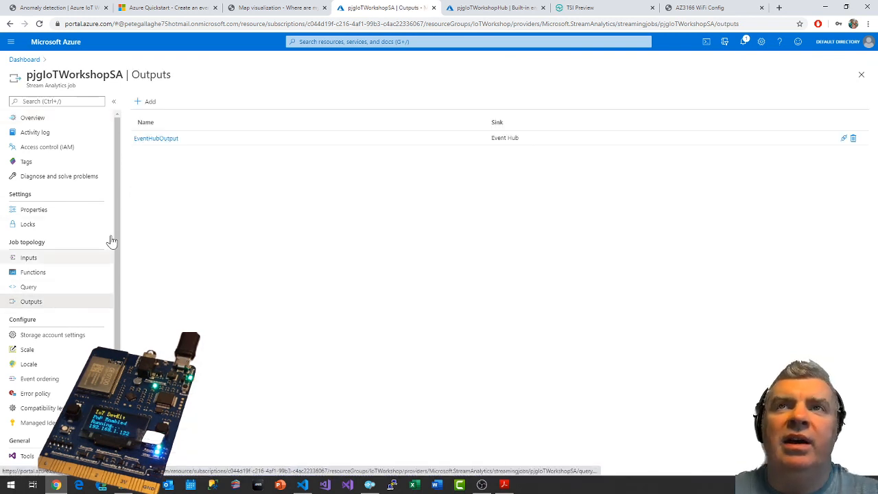
pyautogui.click(156, 139)
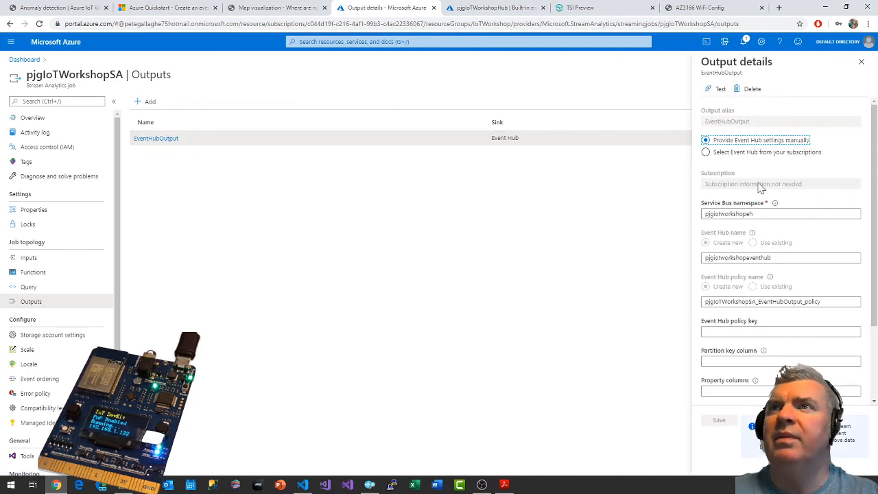
pyautogui.click(761, 332)
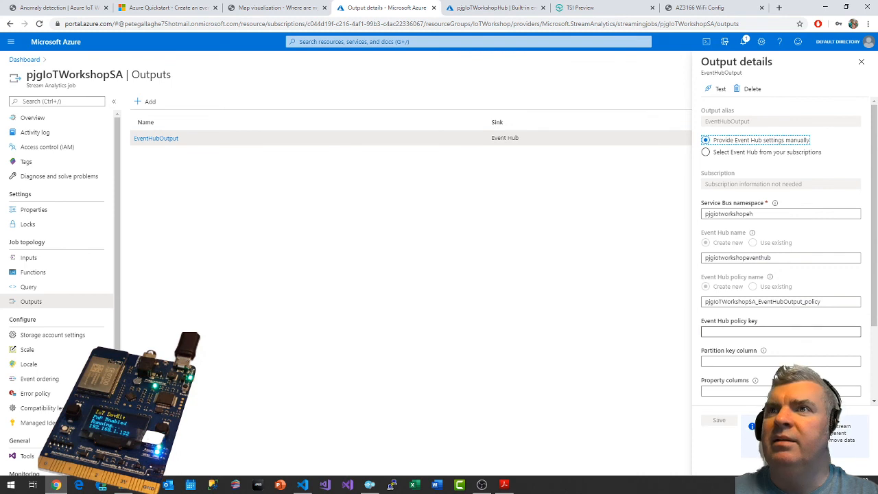
pyautogui.click(814, 153)
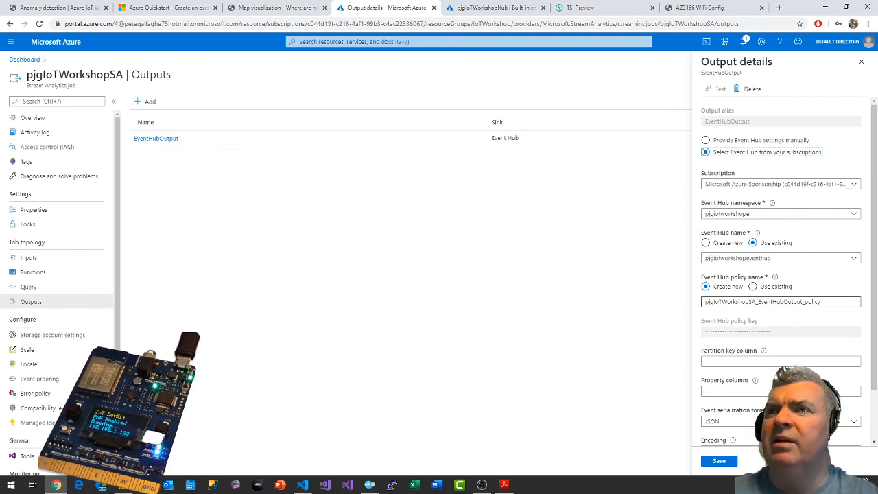
pyautogui.click(749, 302)
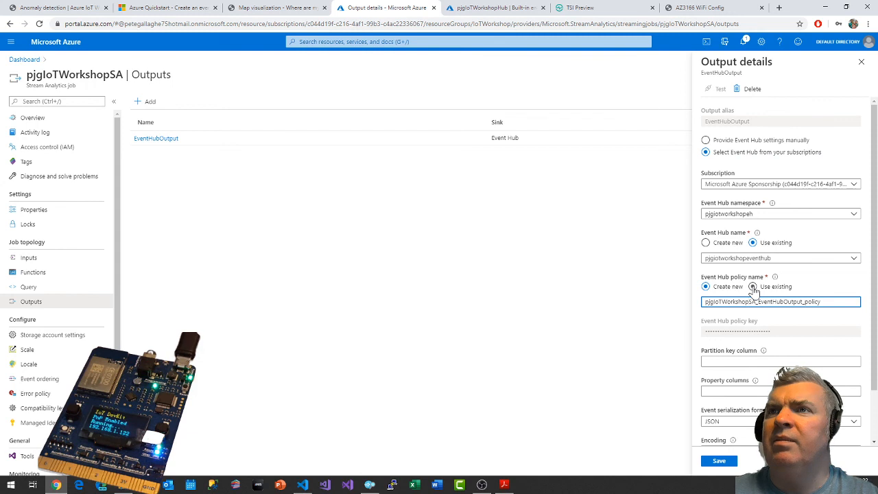
pyautogui.click(753, 287)
pyautogui.click(786, 302)
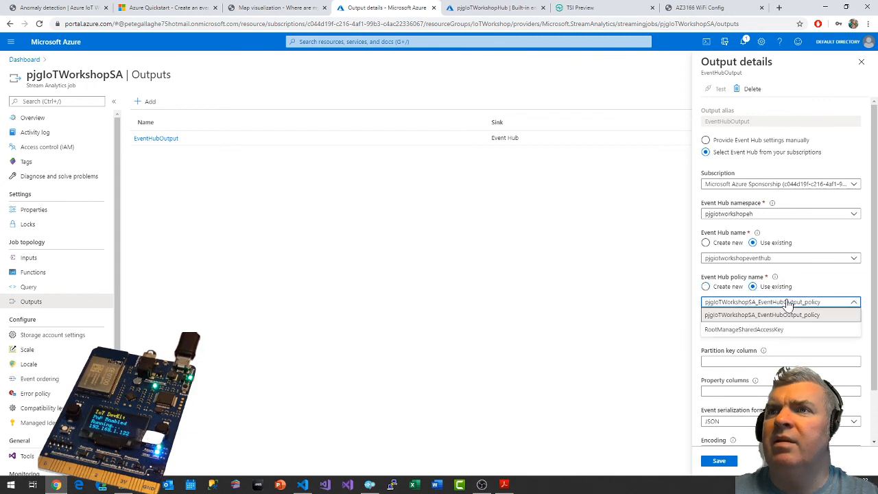
pyautogui.click(778, 315)
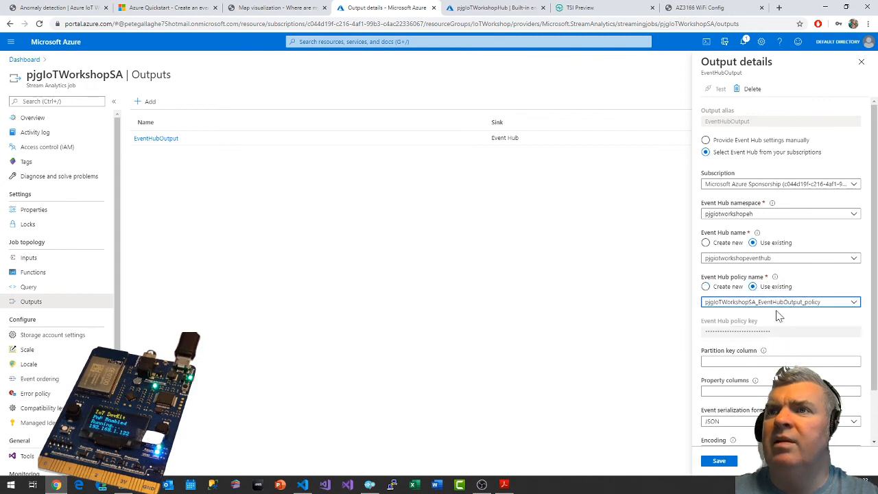
pyautogui.click(706, 287)
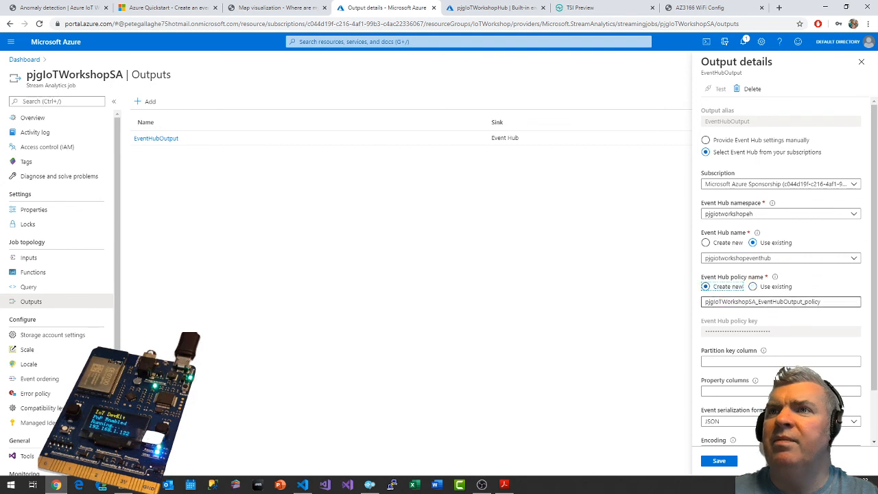
# Name the output's new Event Hub policy pjgIoTWorkshopSA_EventHubOutput_policy2, save the output and review the connection test in the notifications.
pyautogui.click(741, 302)
pyautogui.write('2')
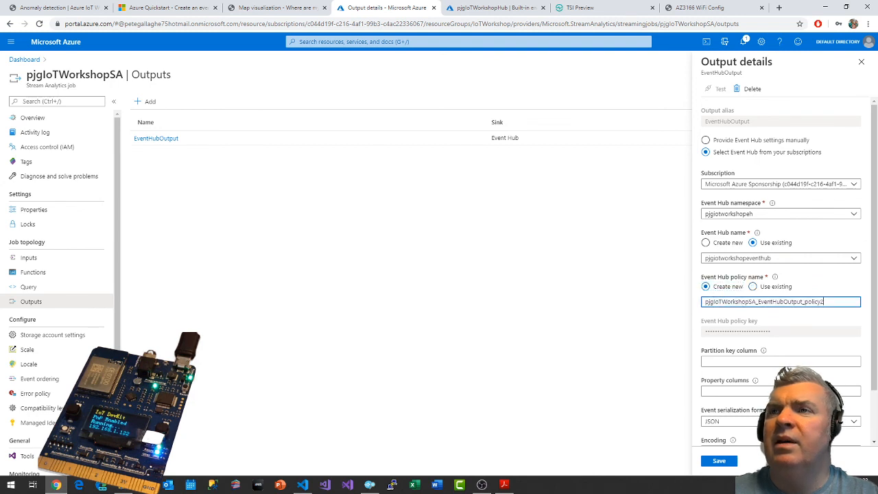
pyautogui.click(787, 324)
pyautogui.press('Tab')
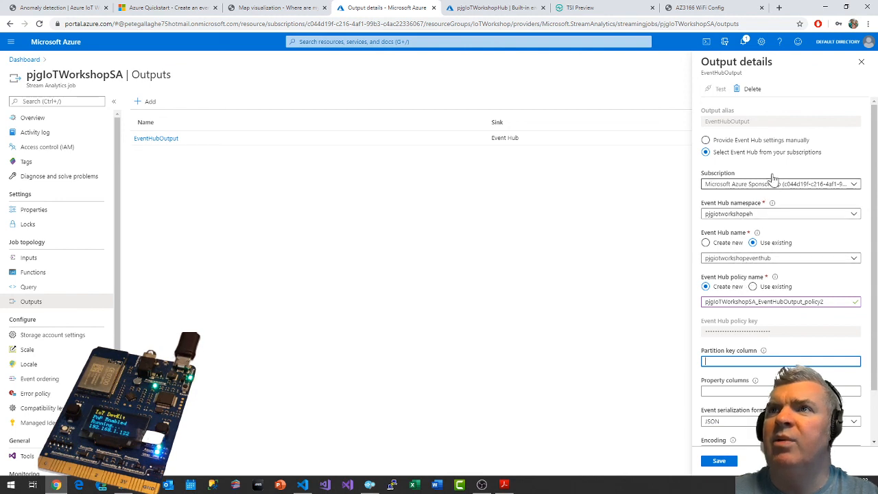
pyautogui.scroll(-1, 798, 254)
pyautogui.scroll(-2, 798, 254)
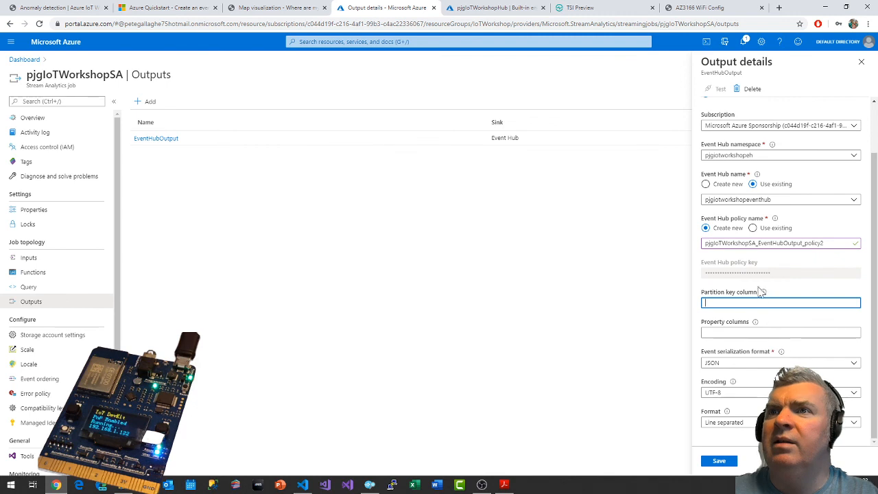
pyautogui.moveTo(763, 294)
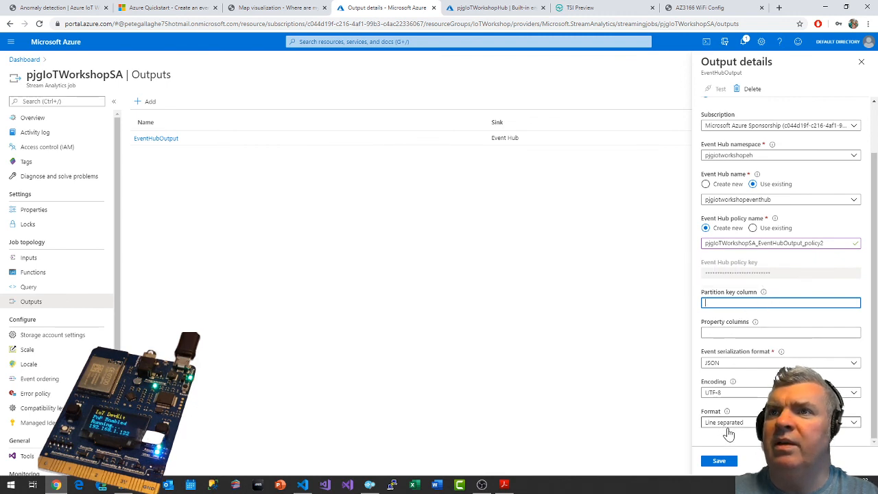
pyautogui.click(719, 462)
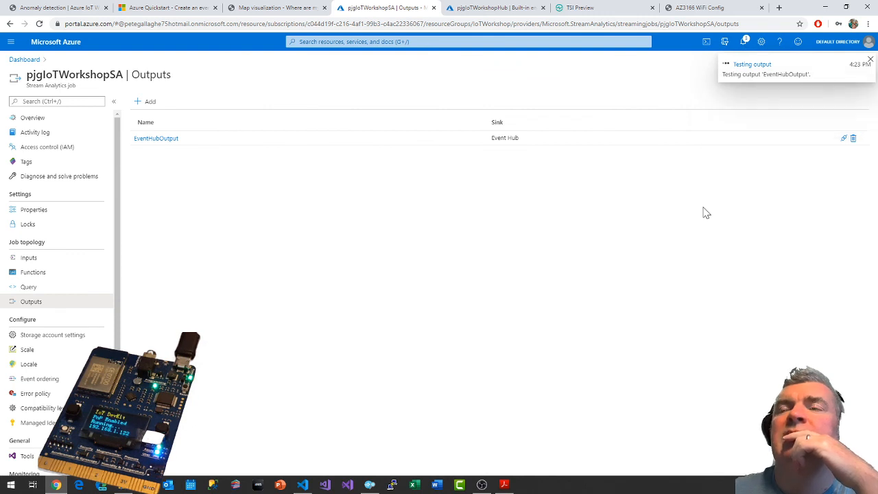
pyautogui.click(746, 42)
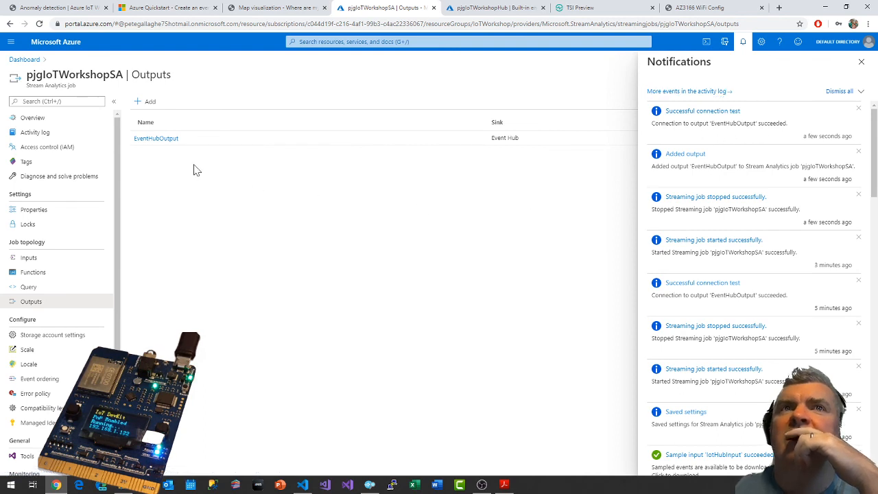
# Return to the pjgIoTWorkshopSA job overview, start the job with the output start time set to Now, and check its monitoring charts.
pyautogui.click(32, 118)
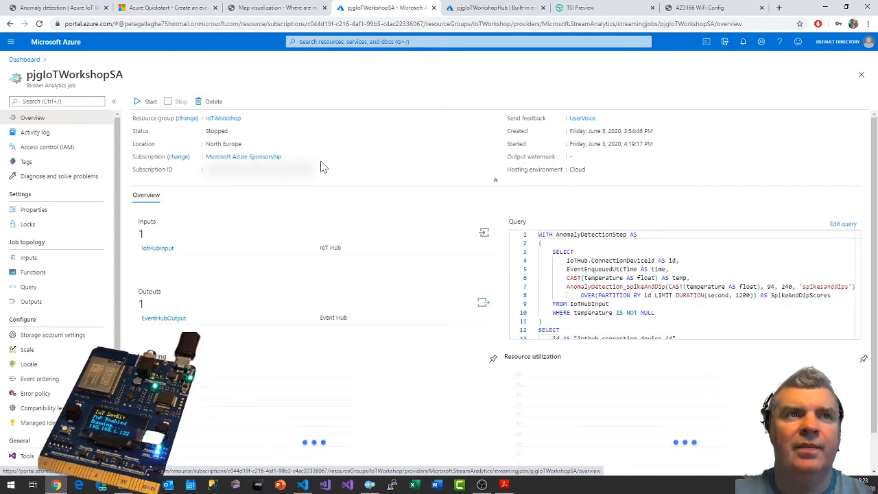
pyautogui.click(141, 107)
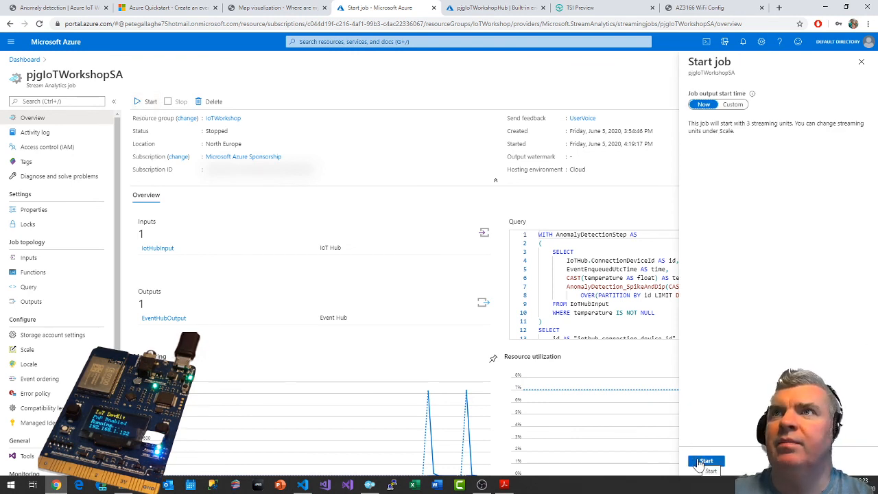
pyautogui.click(706, 461)
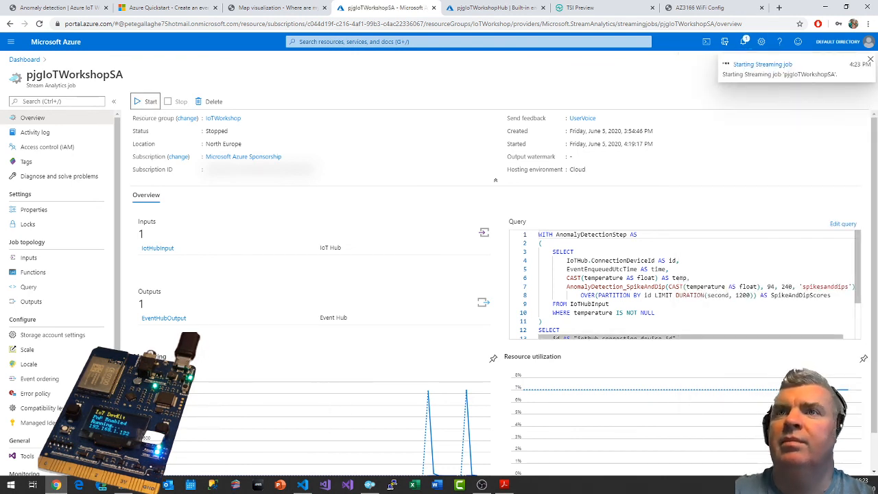
pyautogui.scroll(-3, 682, 285)
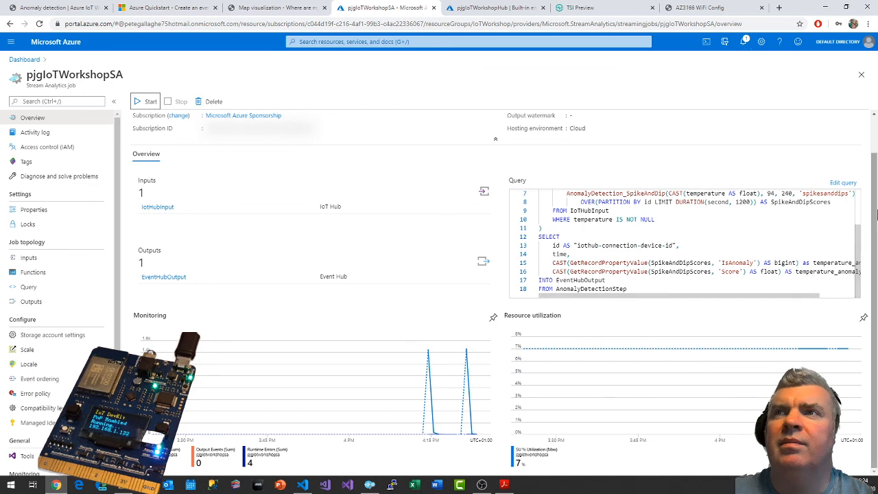
pyautogui.scroll(1, 875, 146)
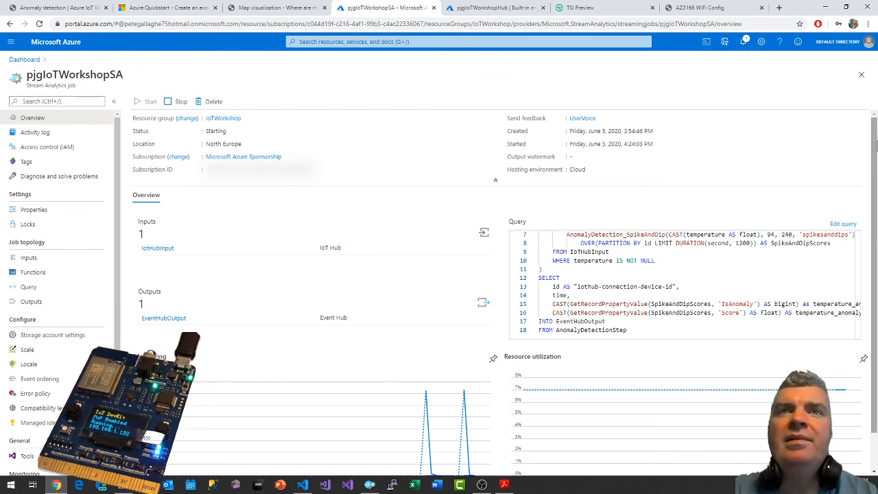
# Check the Event Hub monitoring output in Visual Studio Code against the job status in the Azure portal.
pyautogui.hotkey('alt', 'Tab')
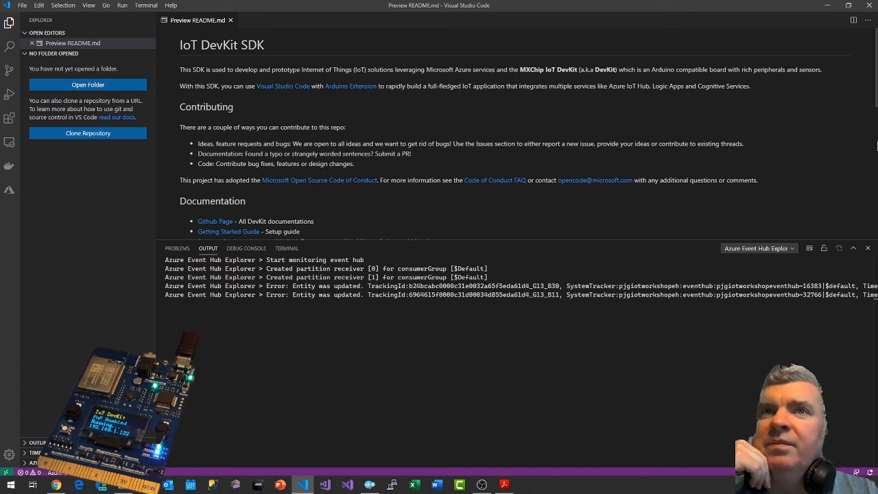
pyautogui.hotkey('alt', 'Tab')
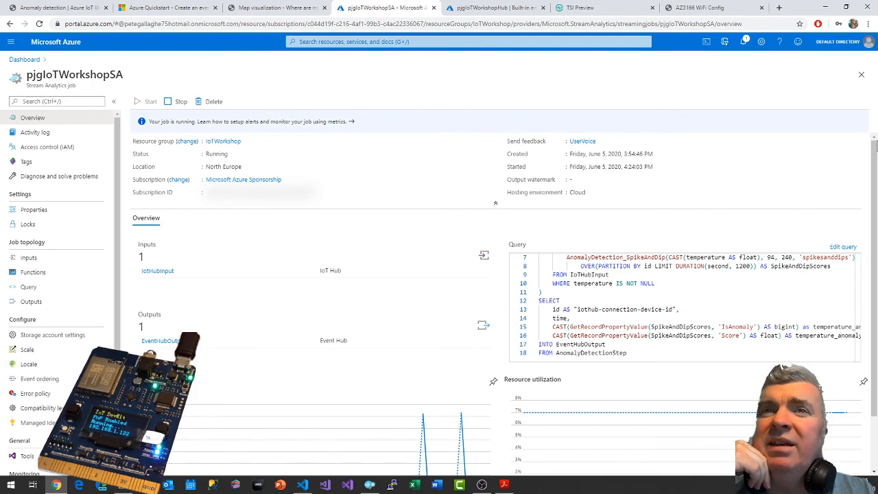
pyautogui.hotkey('alt', 'Tab')
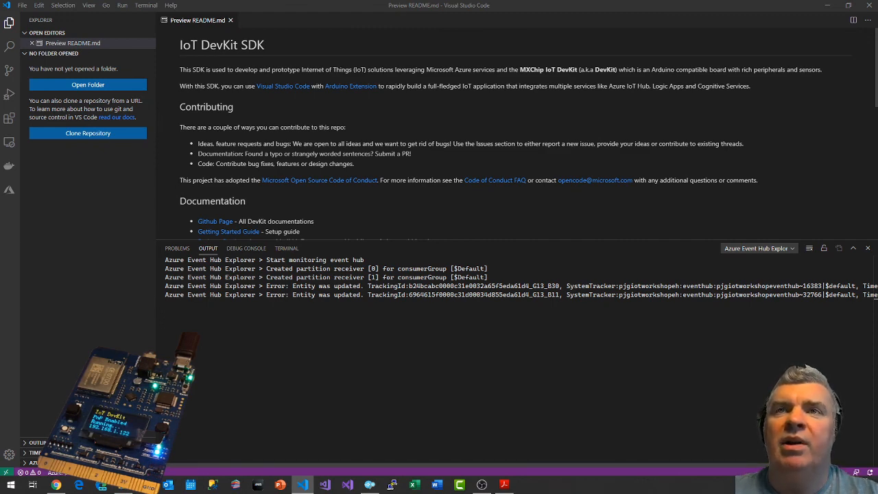
pyautogui.hotkey('alt', 'Tab')
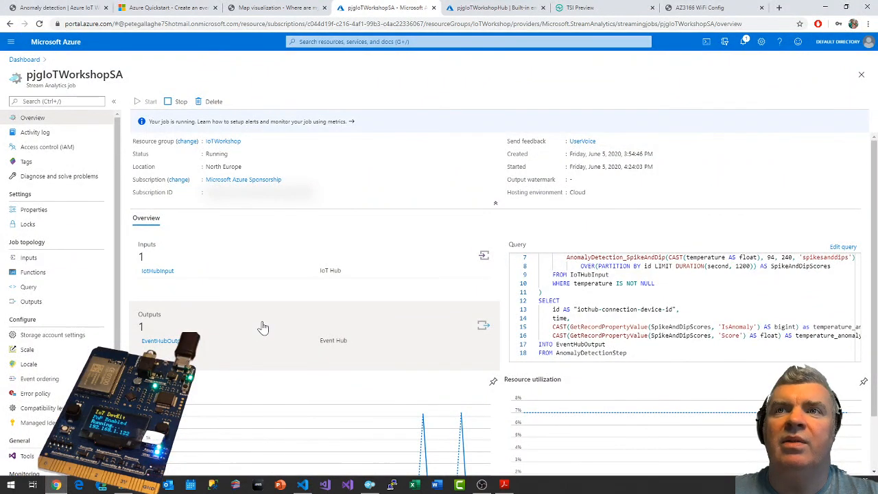
# Switch to Visual Studio Code and try to end monitoring with the Azure IoT Hub: Stop Monitoring Built-in Event Endpoint command.
pyautogui.hotkey('alt', 'Tab')
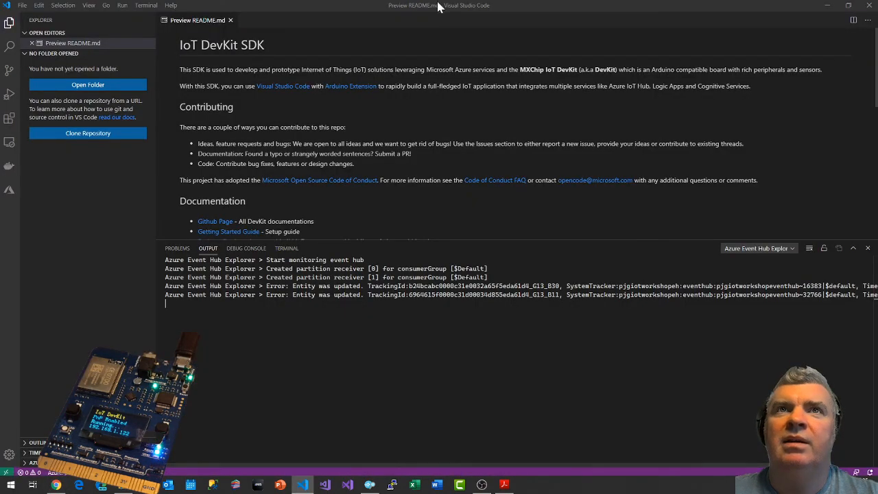
pyautogui.hotkey('ctrl', 'shift', 'p')
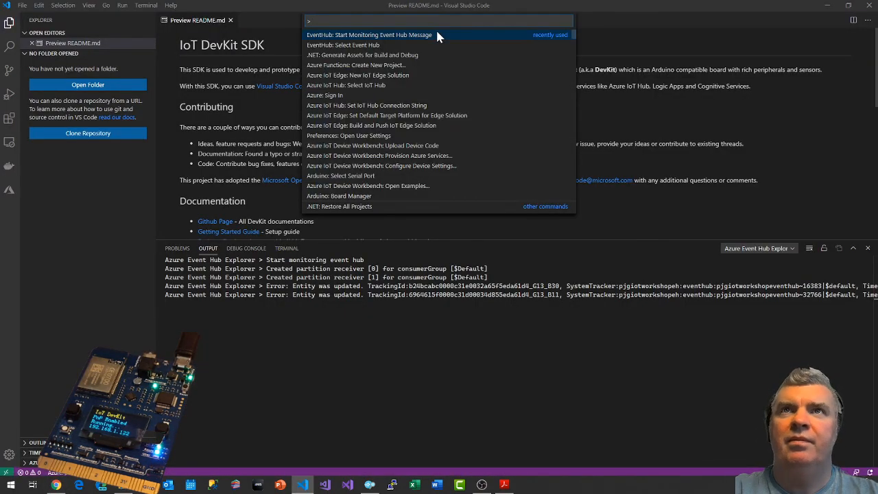
pyautogui.write('event')
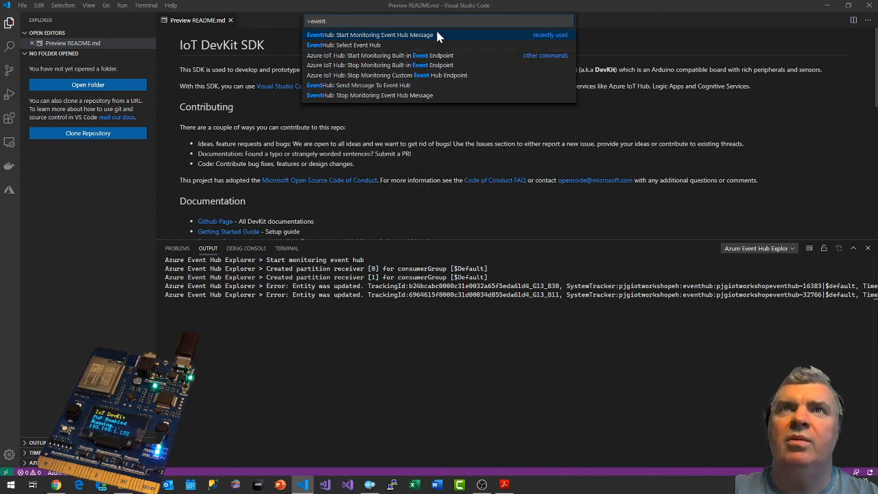
pyautogui.click(415, 66)
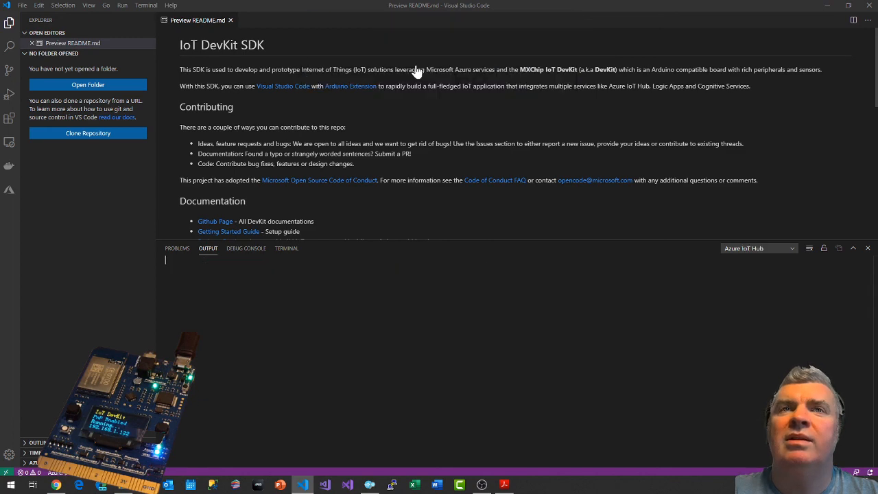
pyautogui.hotkey('alt', 'Tab')
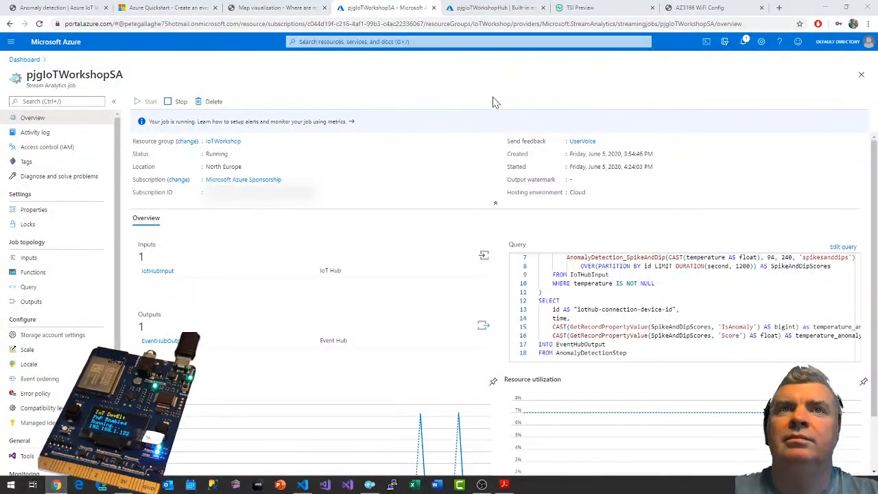
pyautogui.hotkey('alt', 'Tab')
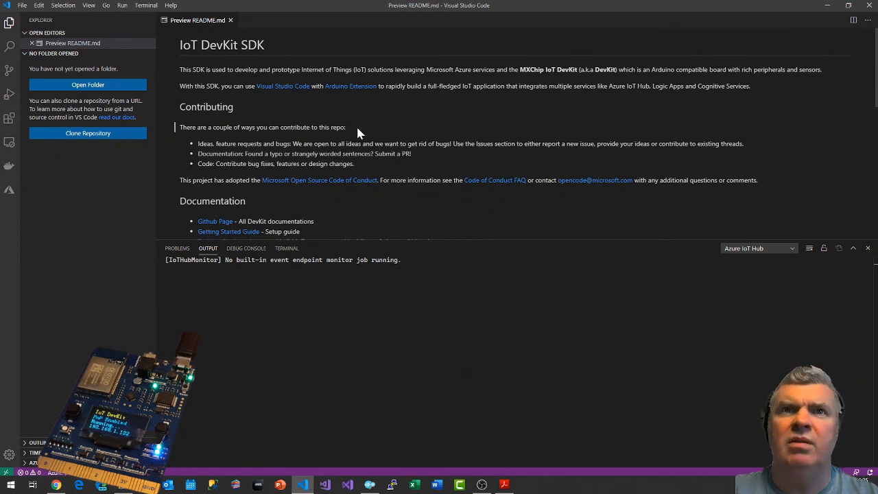
# Run EventHub: Stop Monitoring Event Hub Message and show the Azure Event Hub Explorer output.
pyautogui.hotkey('ctrl', 'shift', 'p')
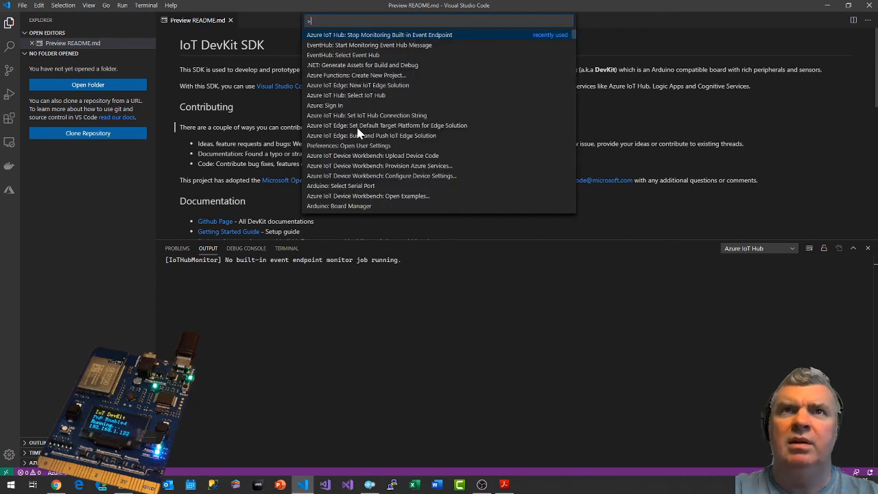
pyautogui.write('event')
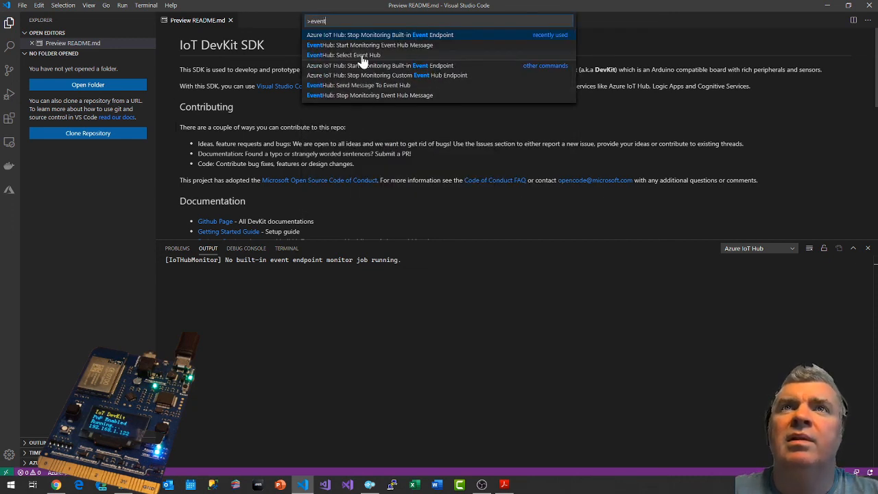
pyautogui.click(369, 96)
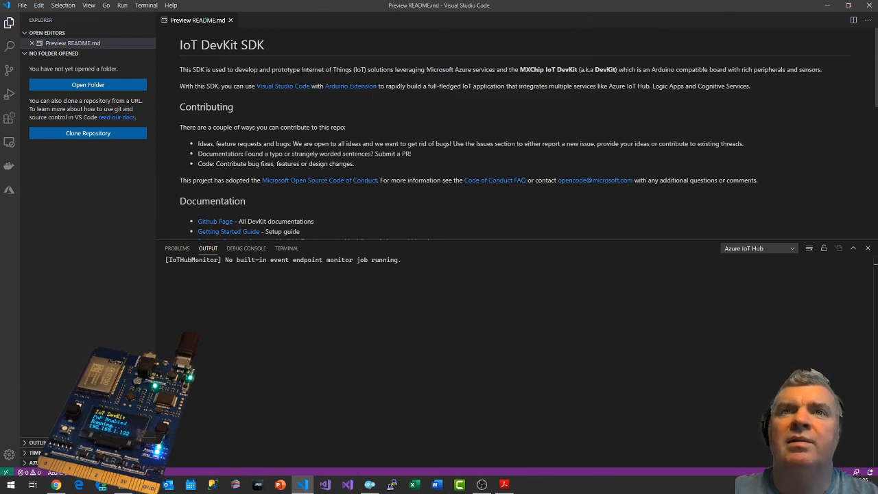
pyautogui.click(767, 249)
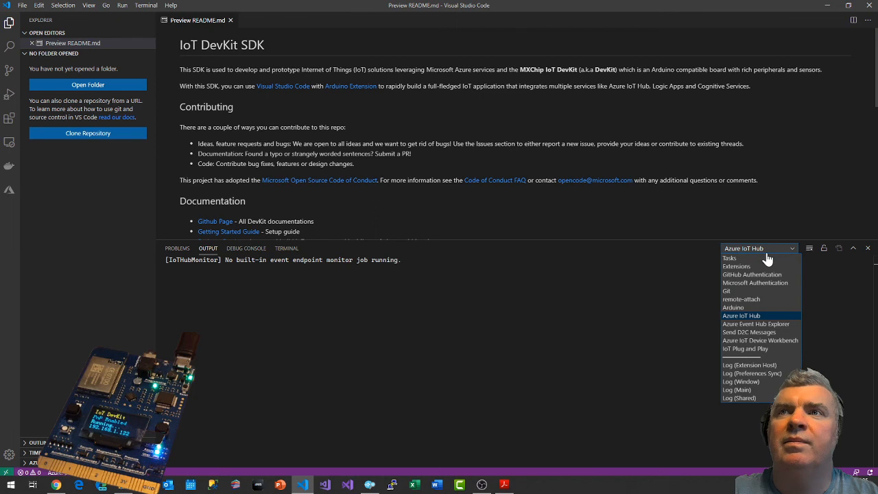
pyautogui.click(755, 324)
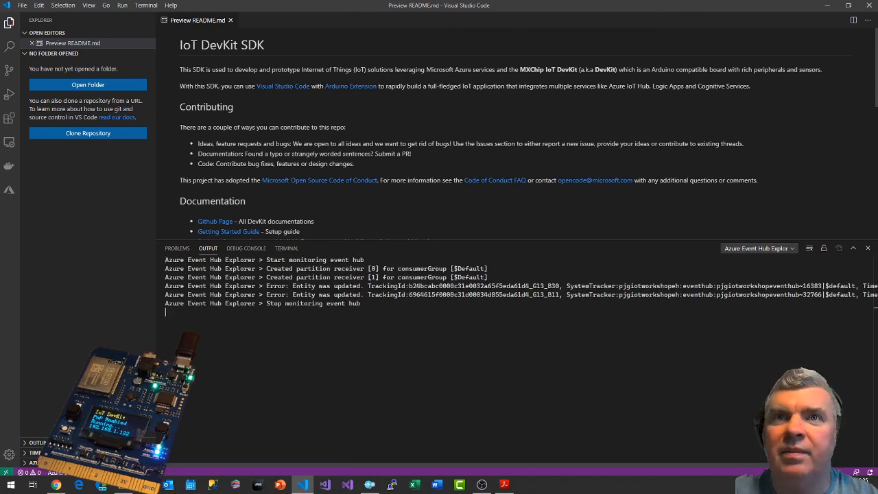
# Clear the Azure Event Hub Explorer output and restart monitoring with EventHub: Start Monitoring Event Hub Message.
pyautogui.rightClick(372, 311)
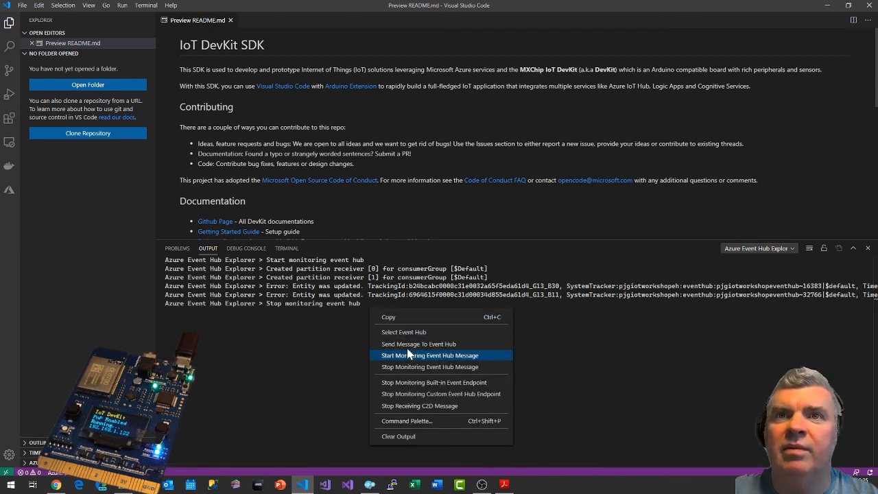
pyautogui.click(405, 438)
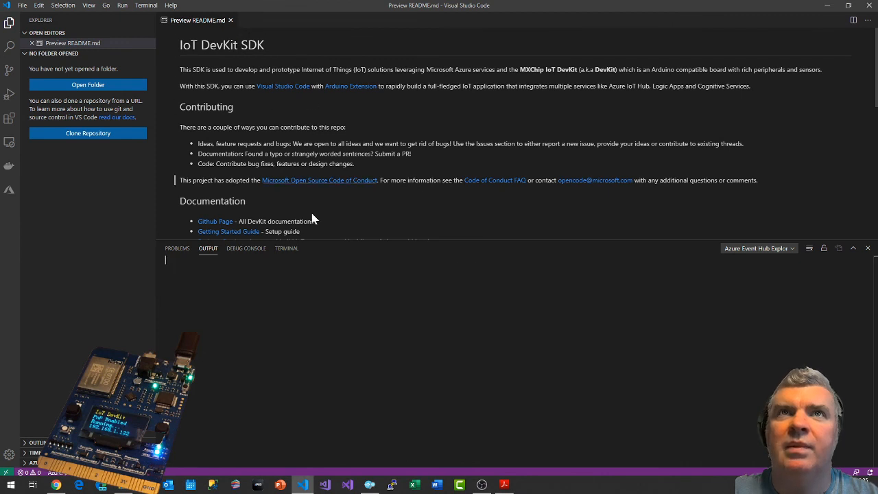
pyautogui.hotkey('ctrl', 'shift', 'p')
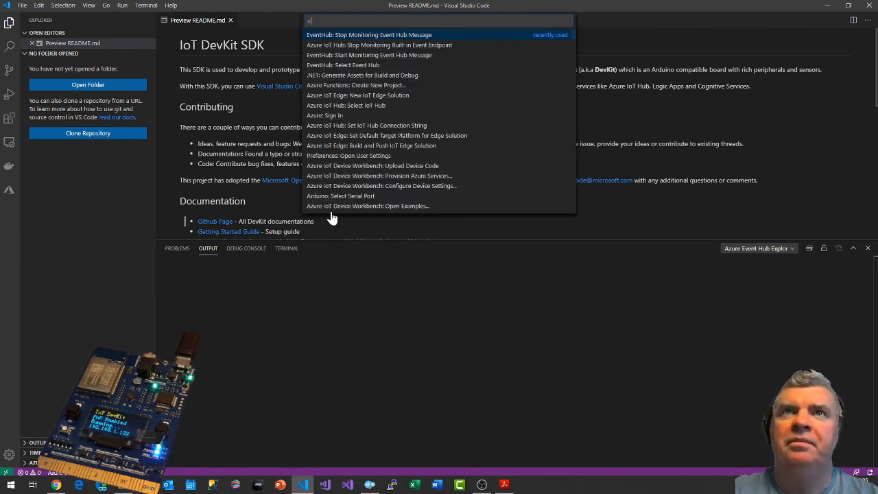
pyautogui.click(378, 58)
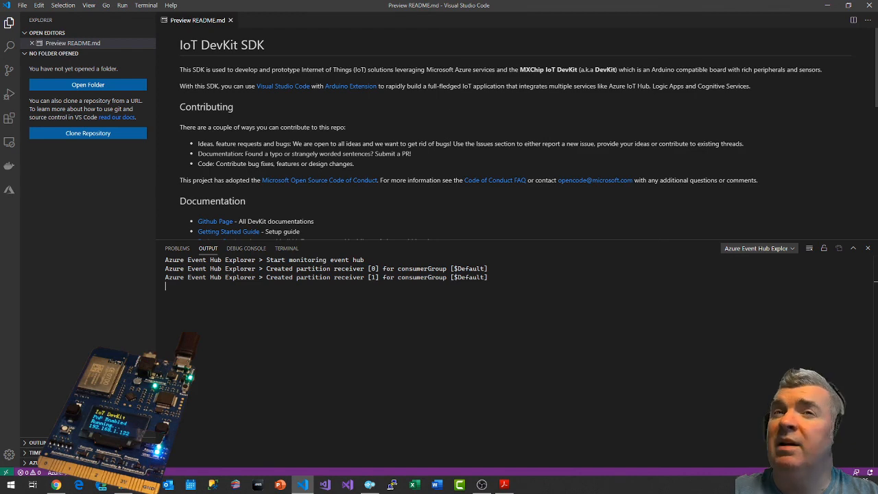
# Examine the running job's monitoring charts in the Azure portal and check Visual Studio Code for received Event Hub messages.
pyautogui.hotkey('alt', 'Tab')
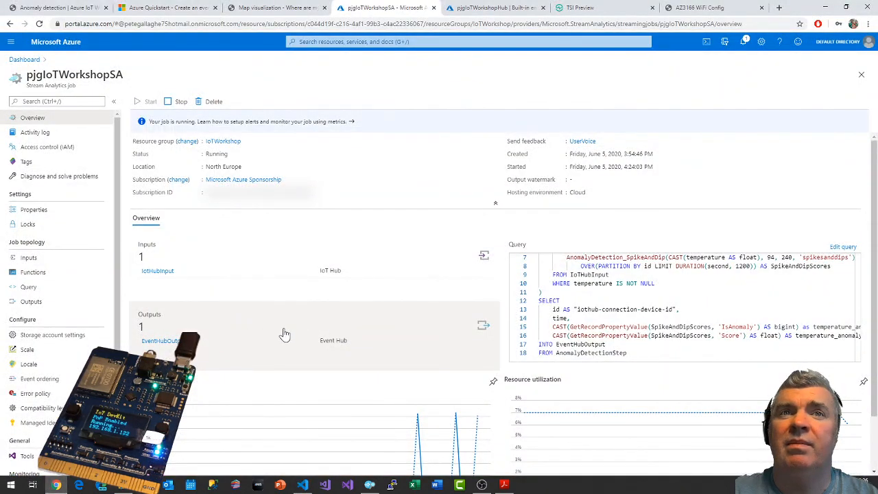
pyautogui.scroll(-1, 265, 333)
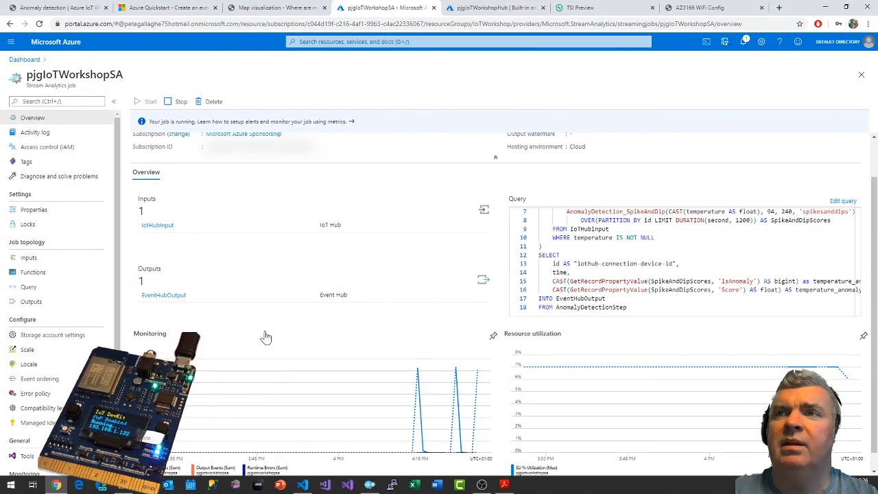
pyautogui.scroll(1, 265, 336)
pyautogui.hotkey('alt', 'Tab')
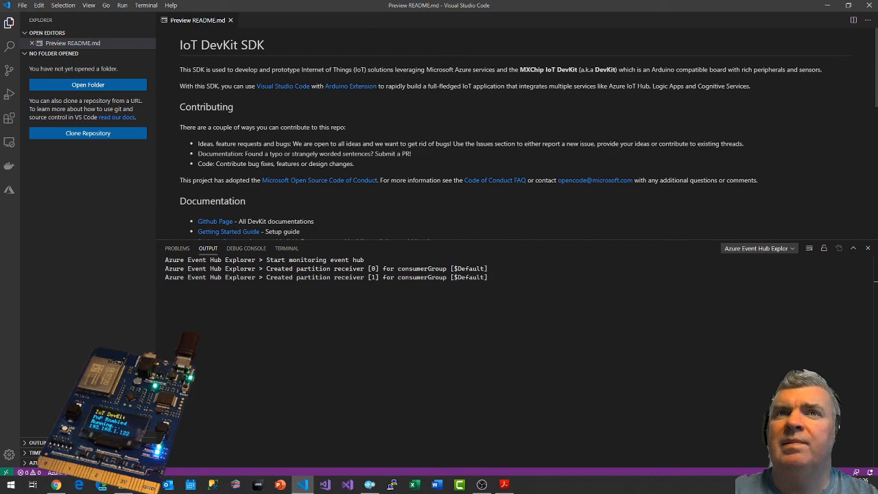
pyautogui.hotkey('alt', 'Tab')
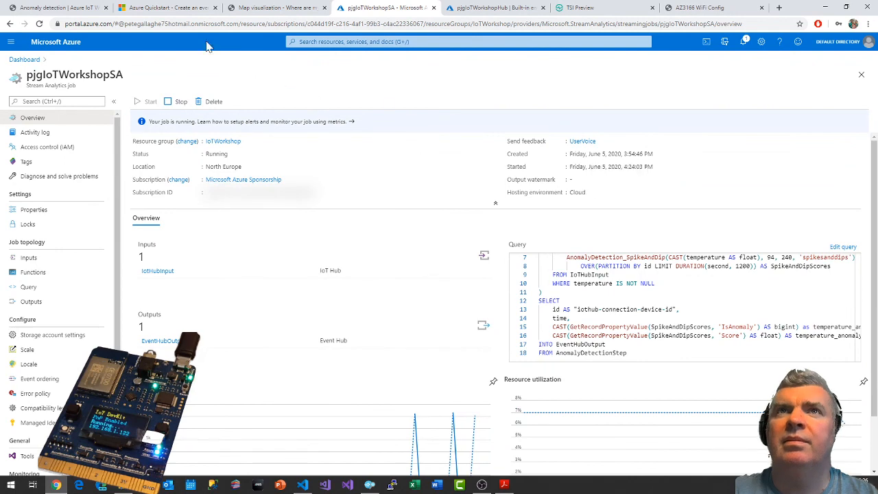
pyautogui.hotkey('alt', 'Tab')
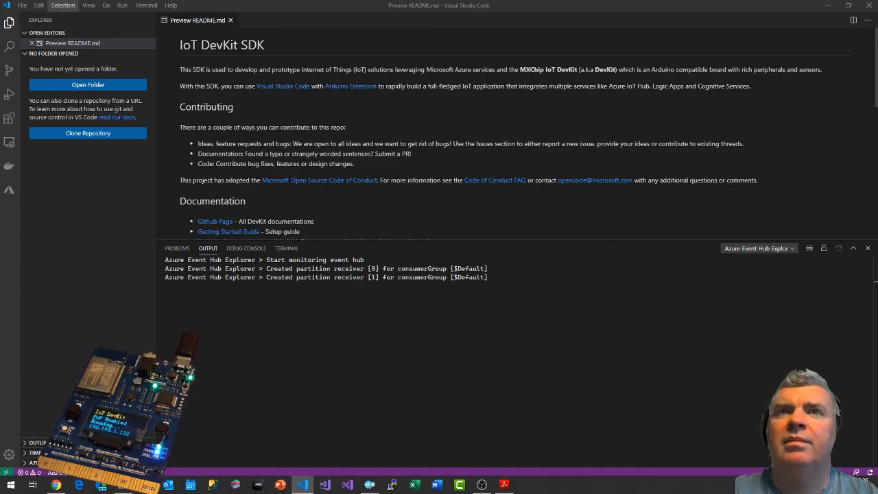
# Switch to the browser and review the anomaly detection guide's sections on job checks, the query, and the job's input and output settings.
pyautogui.hotkey('alt', 'Tab')
pyautogui.click(55, 8)
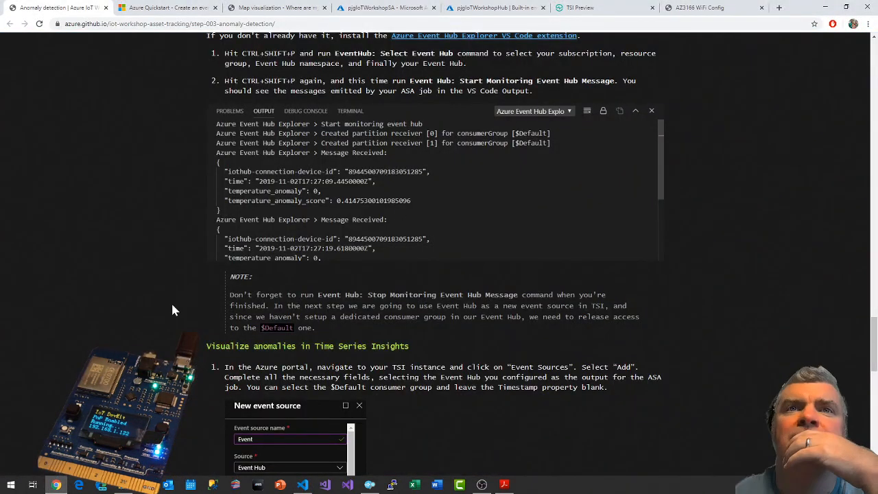
pyautogui.scroll(1, 172, 310)
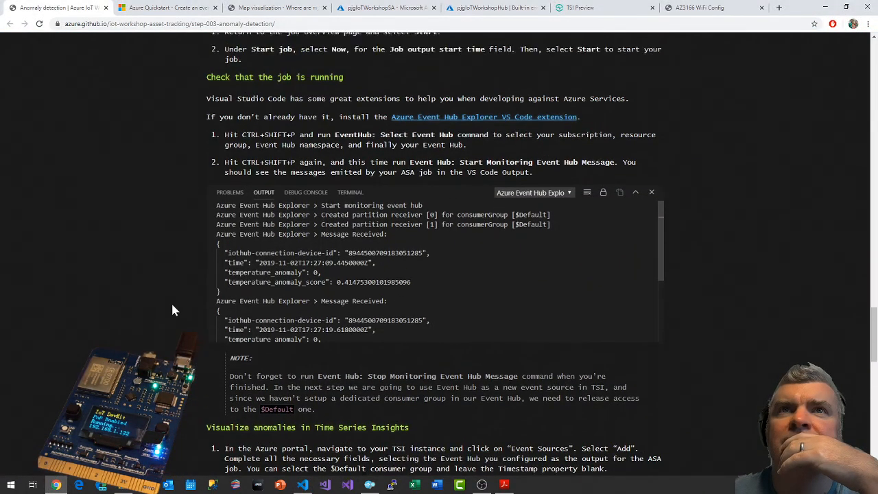
pyautogui.scroll(1, 172, 310)
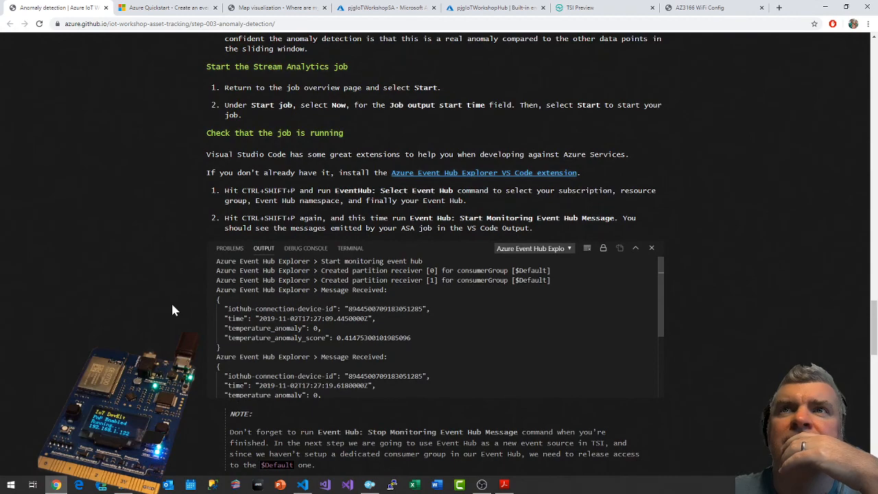
pyautogui.scroll(2, 172, 310)
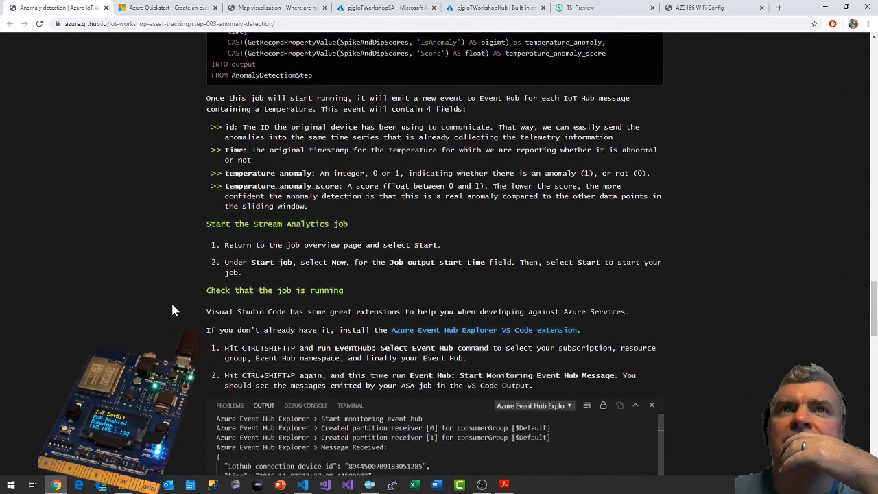
pyautogui.scroll(3, 173, 310)
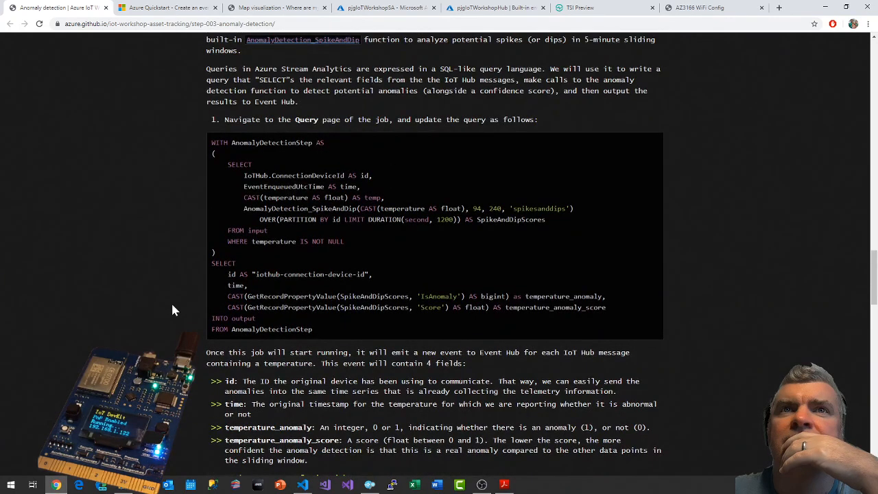
pyautogui.scroll(2, 172, 310)
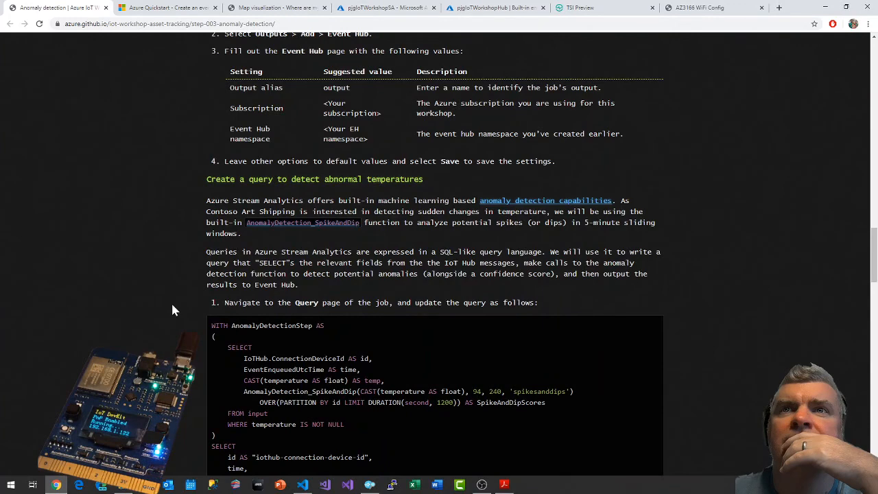
pyautogui.scroll(2, 172, 310)
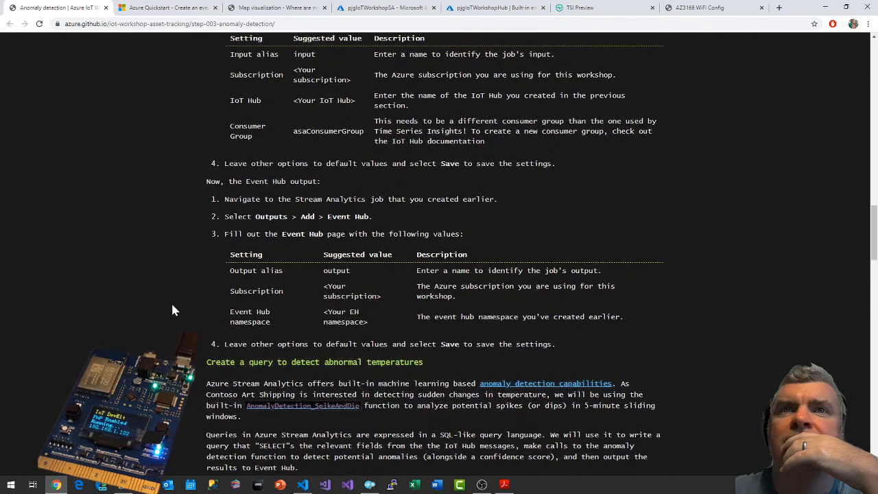
pyautogui.scroll(3, 172, 310)
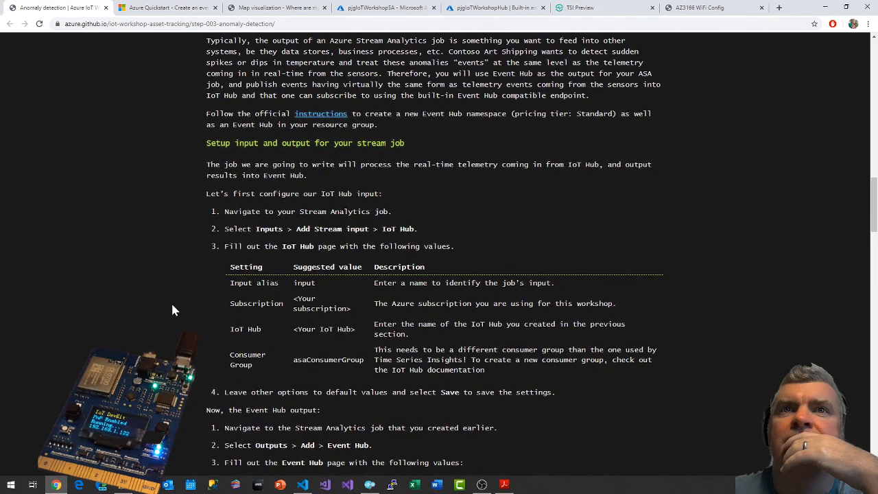
pyautogui.scroll(-4, 172, 310)
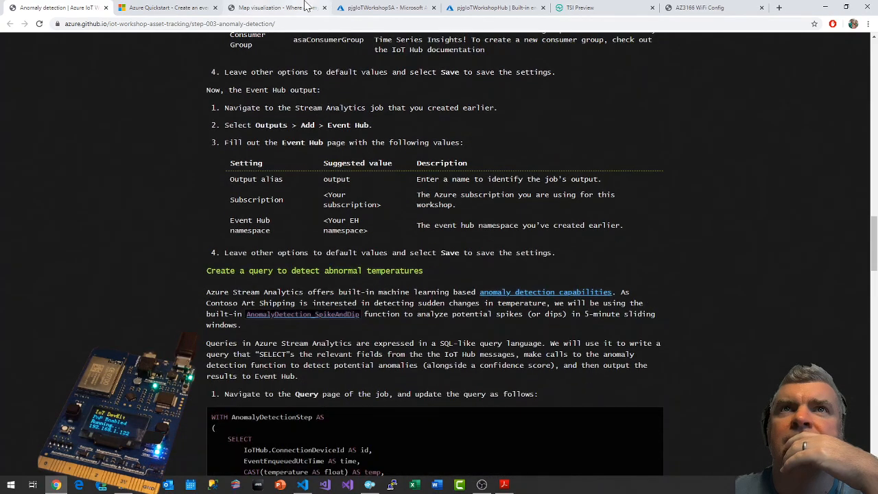
# Open the pjgIoTWorkshopSA job's EventHubOutput details in the Azure portal and read the warning.
pyautogui.click(386, 7)
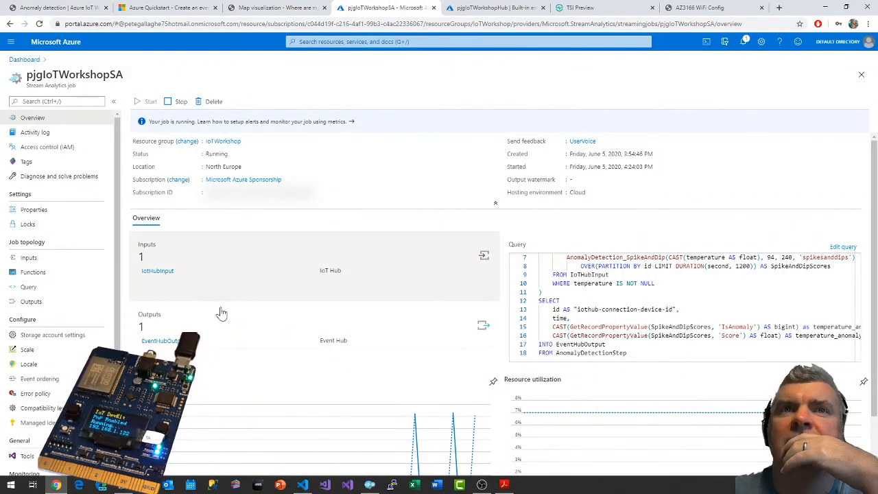
pyautogui.click(197, 350)
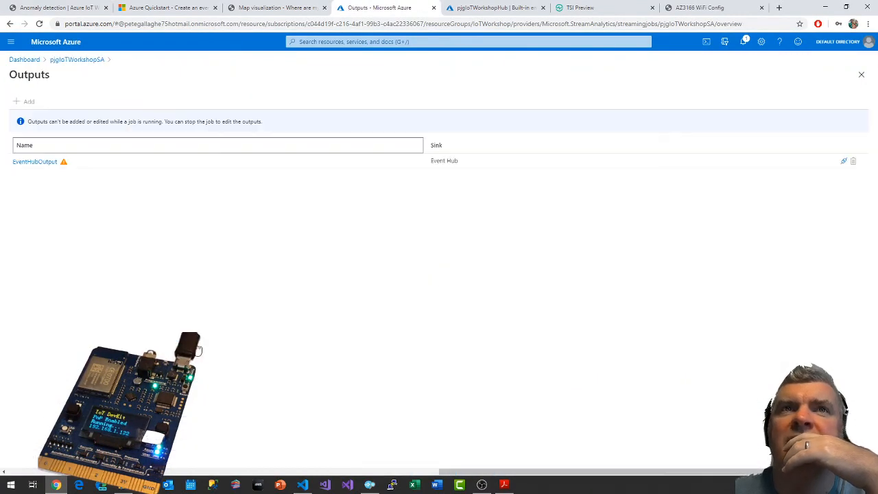
pyautogui.click(43, 164)
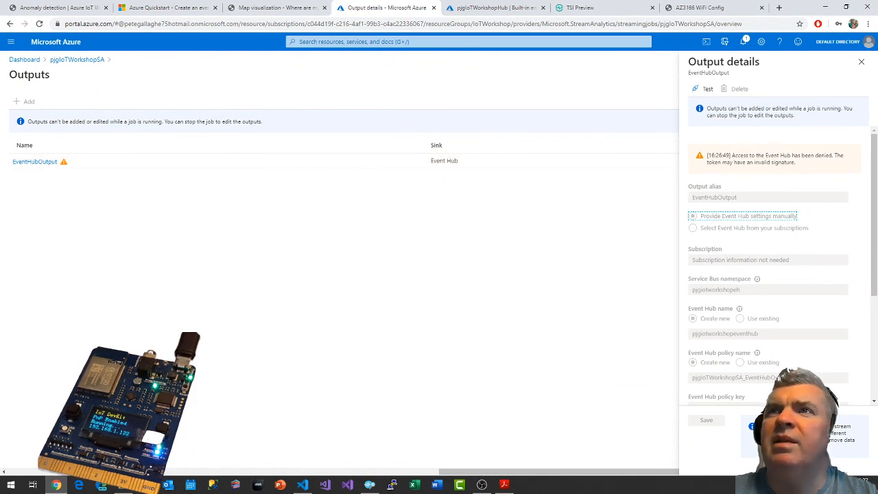
pyautogui.moveTo(707, 155); pyautogui.dragTo(801, 174)
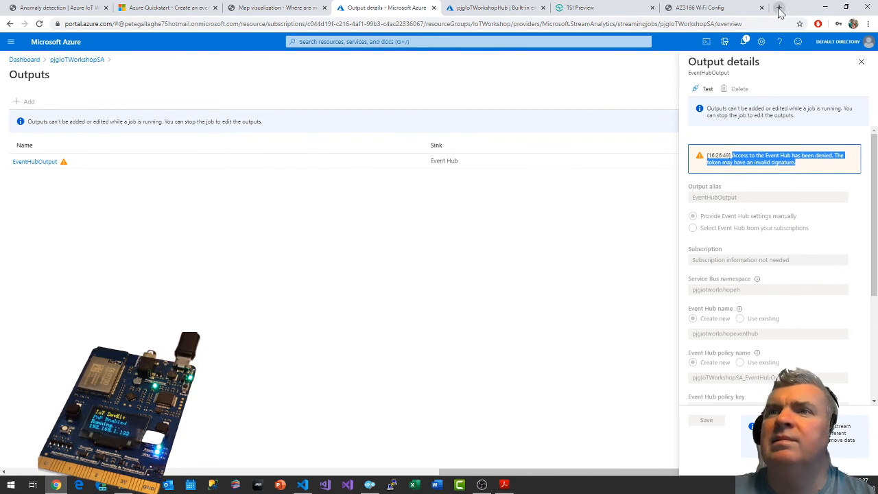
pyautogui.click(864, 62)
# Examine the pjgIoTWorkshopHub shared access policies and identity settings, and check Visual Studio Code for received Event Hub messages.
pyautogui.click(494, 8)
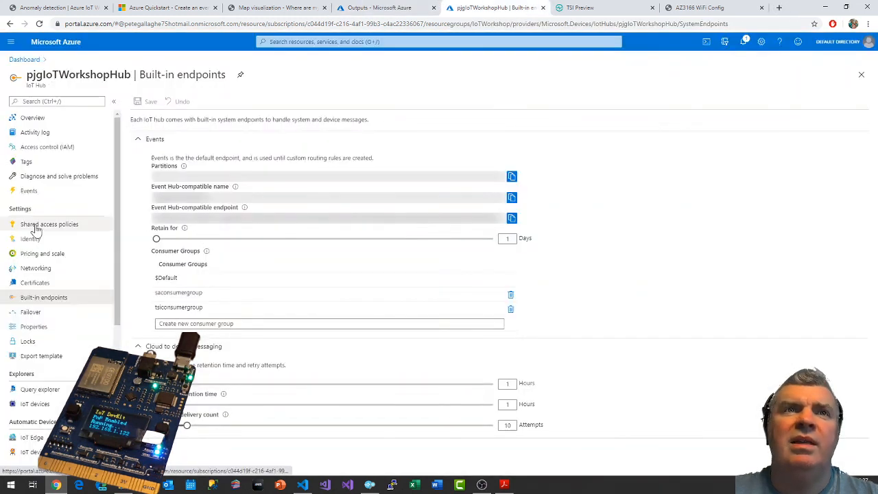
pyautogui.click(36, 230)
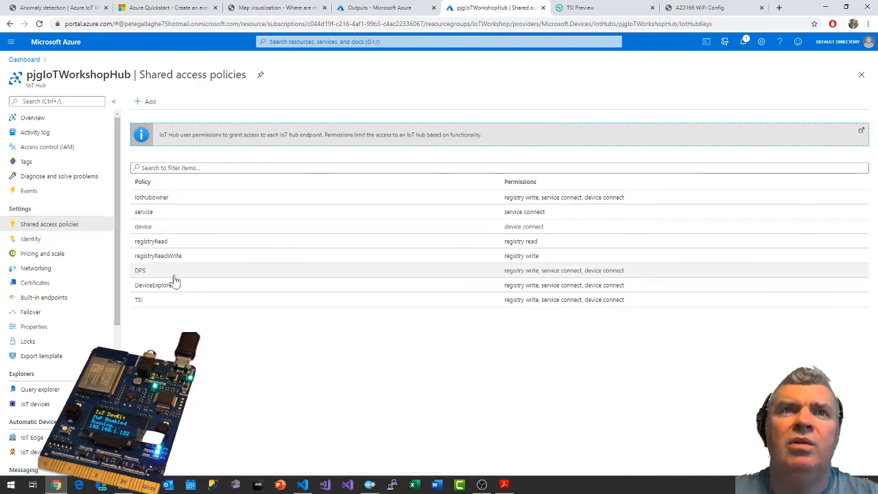
pyautogui.click(32, 239)
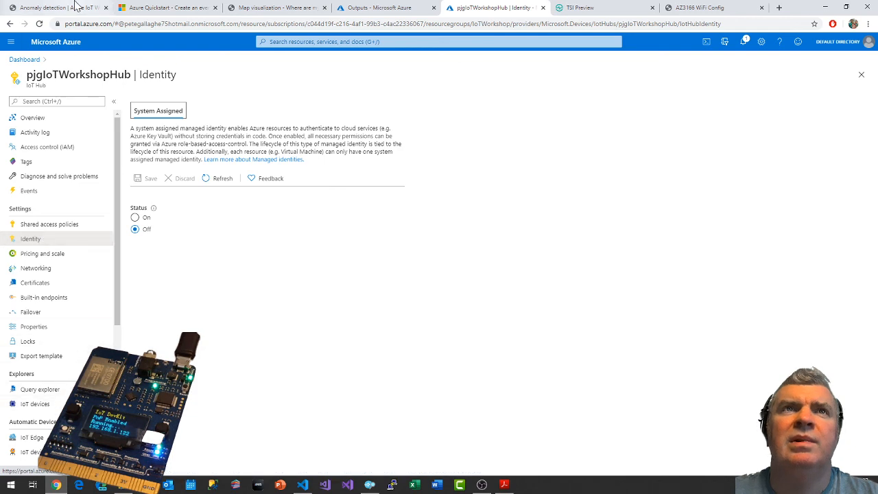
pyautogui.click(364, 8)
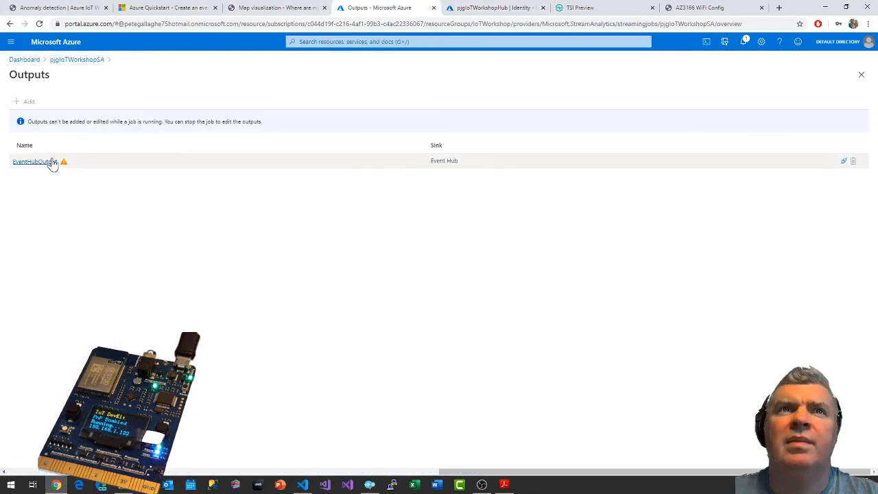
pyautogui.click(302, 484)
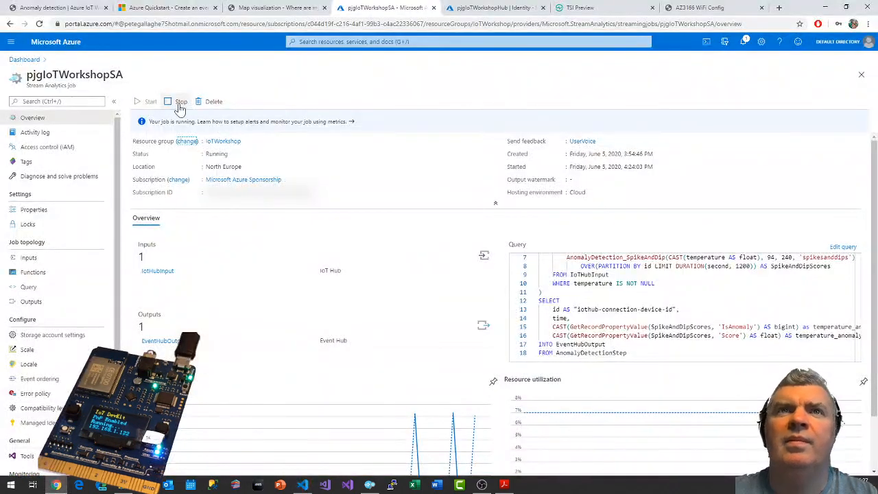
# Stop the pjgIoTWorkshopSA streaming job and delete its EventHubOutput output.
pyautogui.click(179, 102)
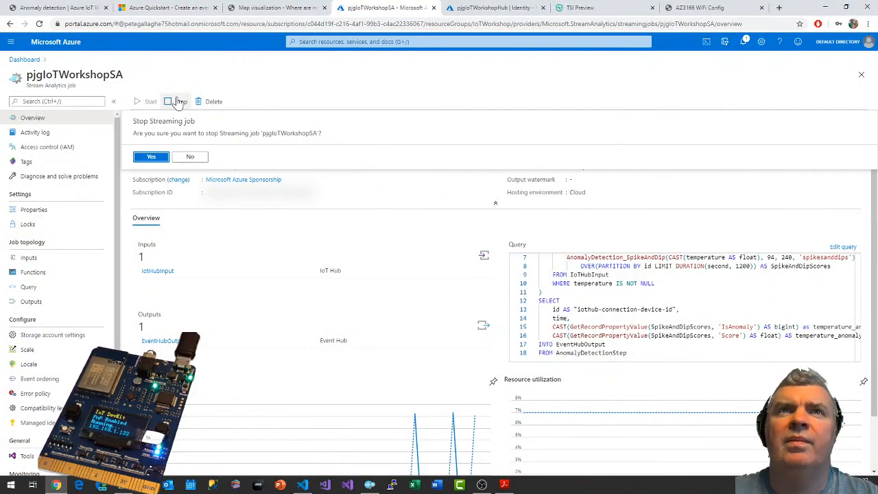
pyautogui.click(152, 158)
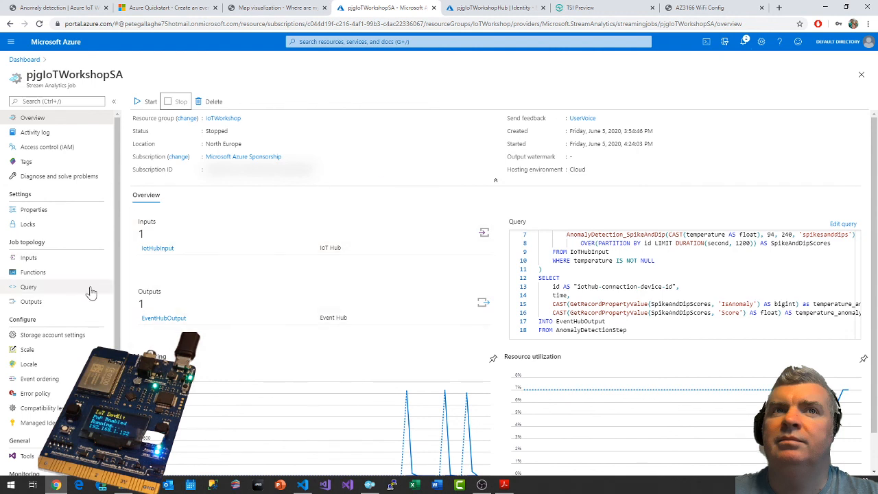
pyautogui.click(24, 305)
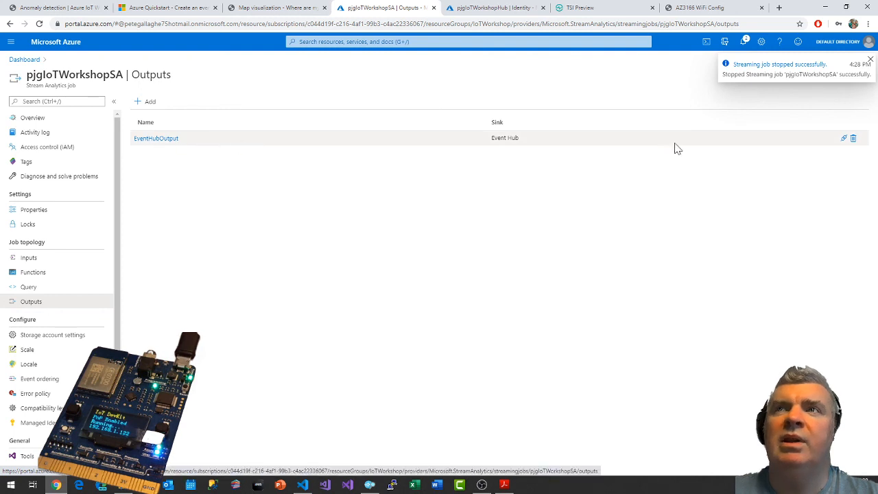
pyautogui.click(853, 138)
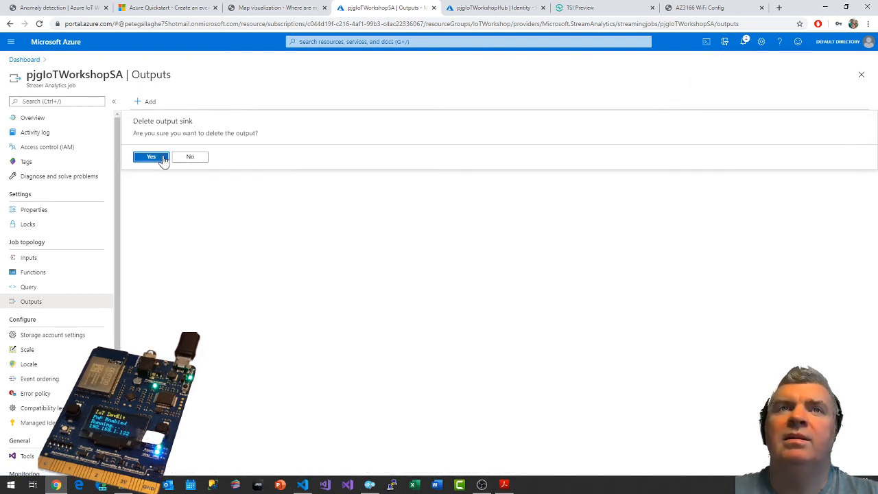
pyautogui.click(151, 157)
# Review the guide's Event Hub output settings and the Event Hubs quickstart, and return to the IoT Workshop dashboard in the portal.
pyautogui.click(59, 8)
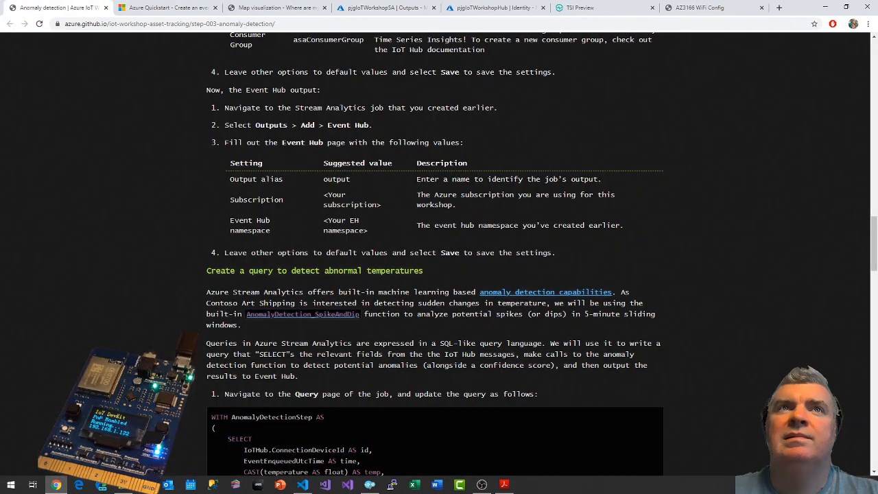
pyautogui.scroll(3, 350, 182)
pyautogui.scroll(-2, 326, 180)
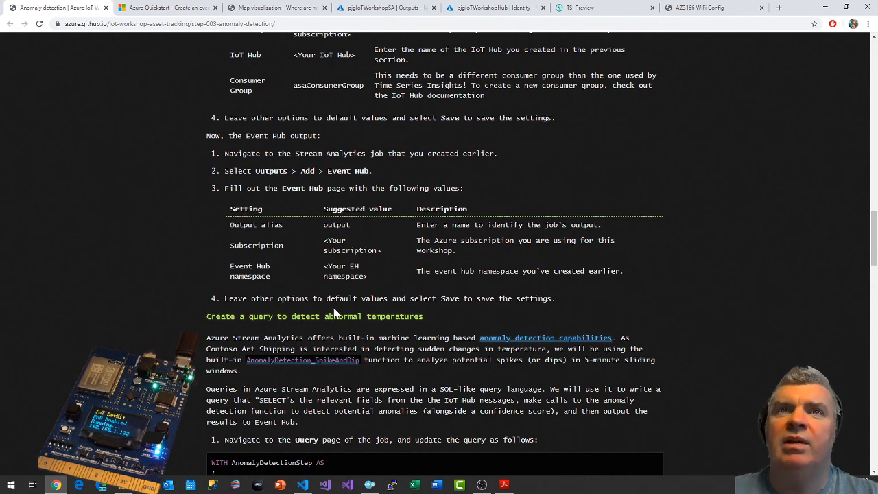
pyautogui.click(180, 7)
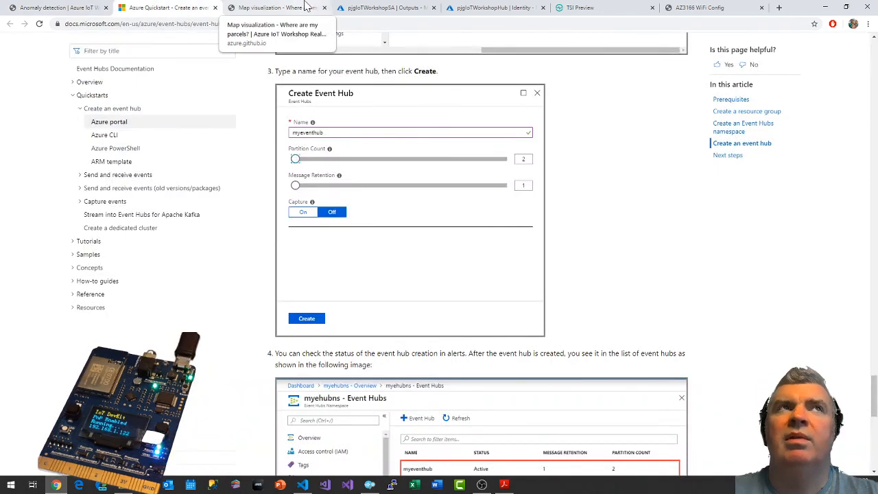
pyautogui.click(489, 6)
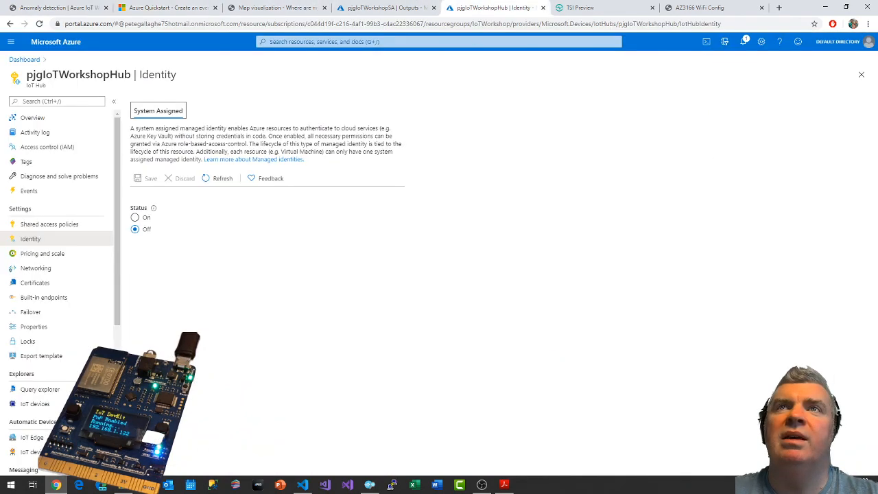
pyautogui.click(21, 59)
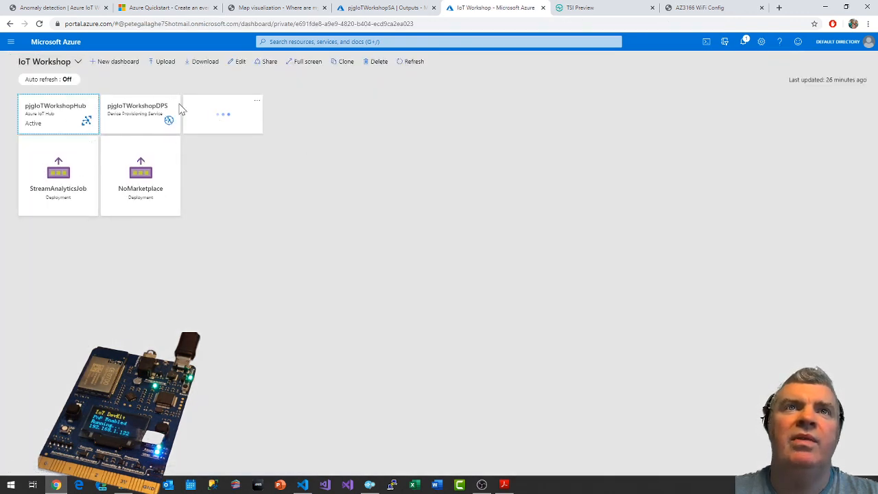
pyautogui.click(411, 42)
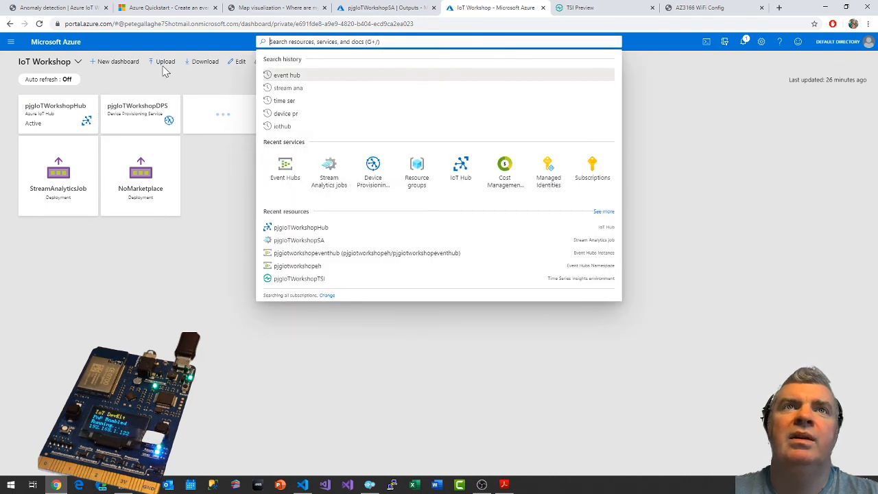
pyautogui.click(235, 65)
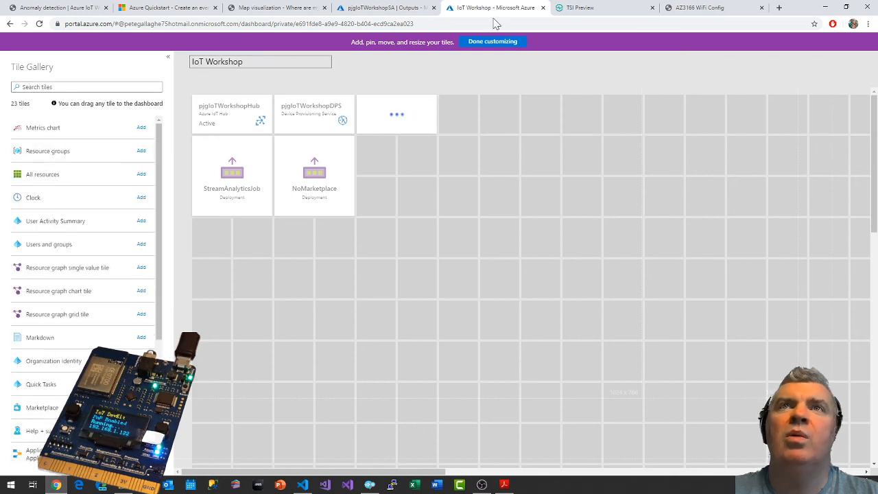
pyautogui.click(488, 43)
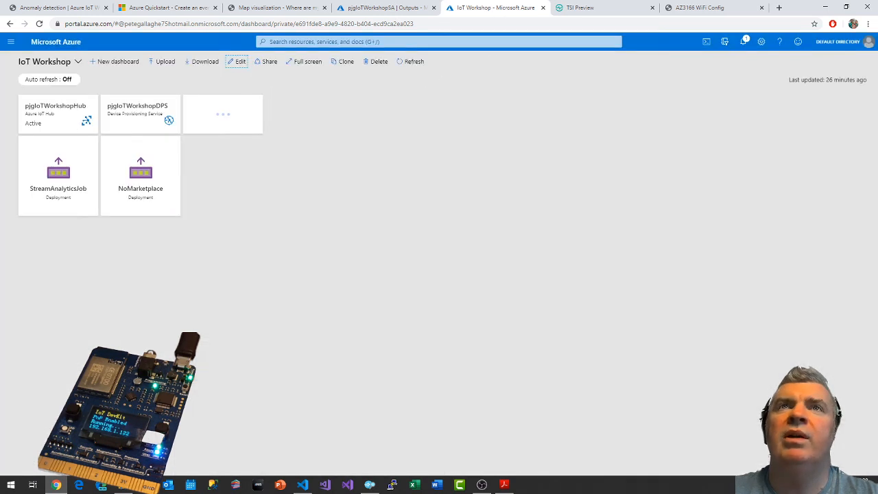
# Search the portal for "iotworkshop", open the pjgIoTWorkshopSA job, and go to its IoTWorkshop resource group.
pyautogui.click(408, 41)
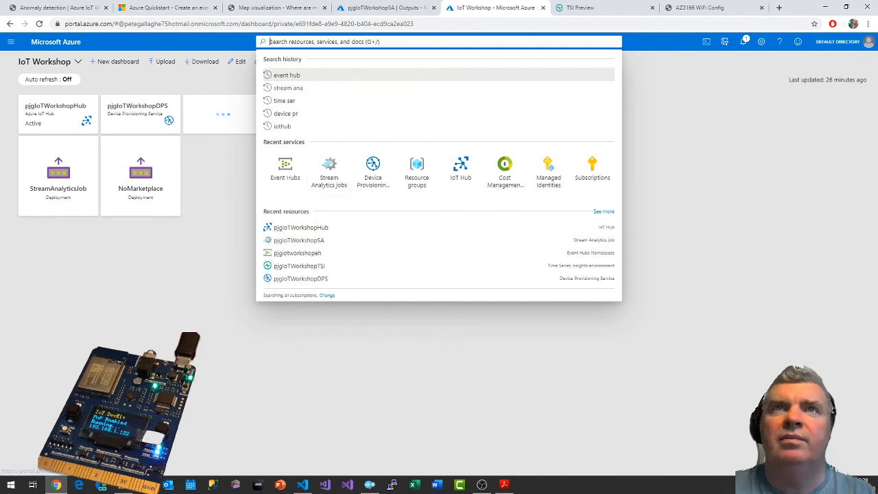
pyautogui.write('iothub')
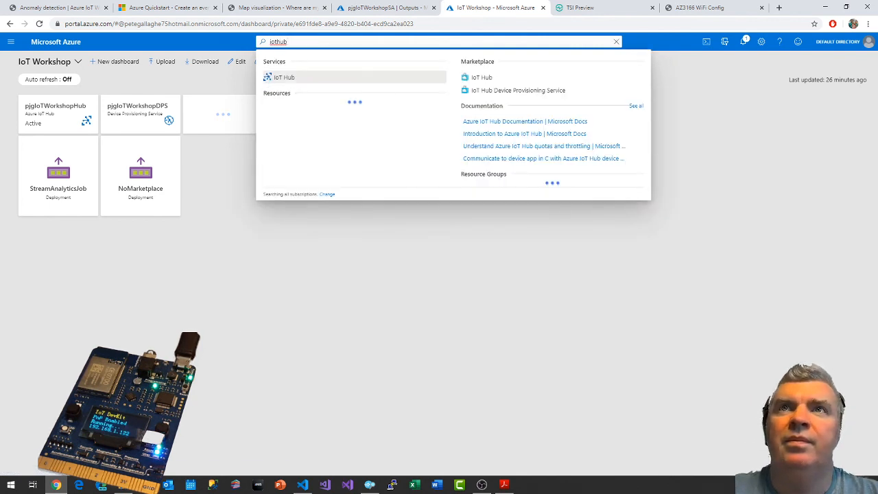
pyautogui.moveTo(290, 42); pyautogui.dragTo(260, 45)
pyautogui.write('iotworkshop')
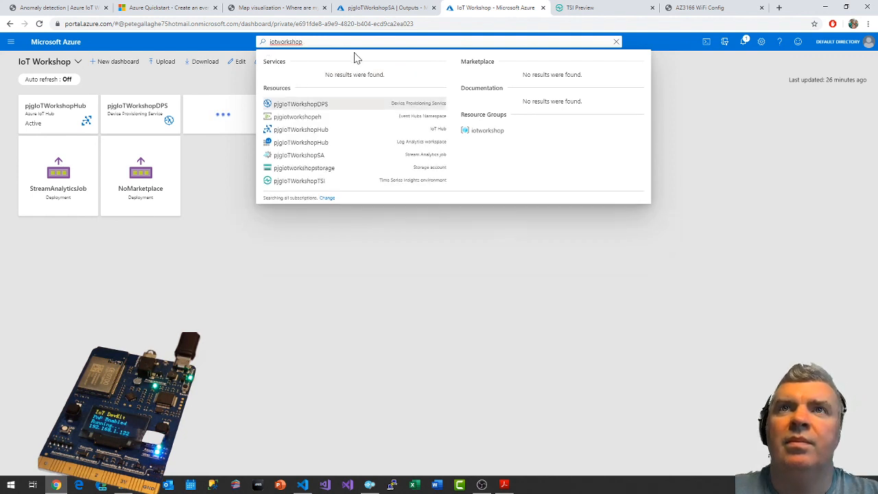
pyautogui.click(315, 160)
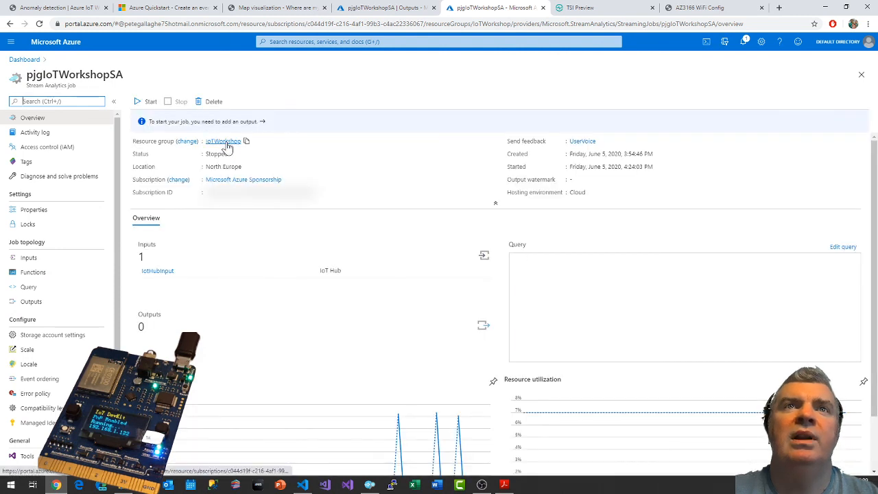
pyautogui.click(226, 142)
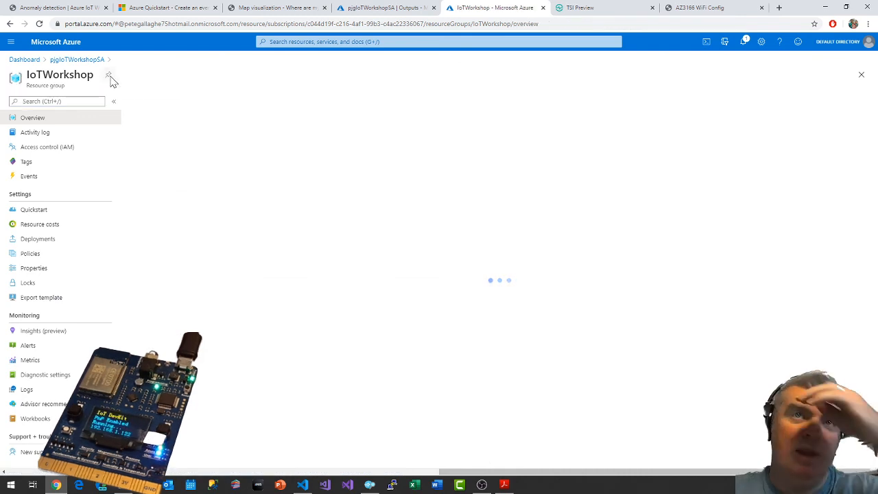
# Pin the IoTWorkshop resource group to the dashboard and open the shared access policies of pjgiotworkshopeventhub in the pjgiotworkshopeh namespace.
pyautogui.click(107, 77)
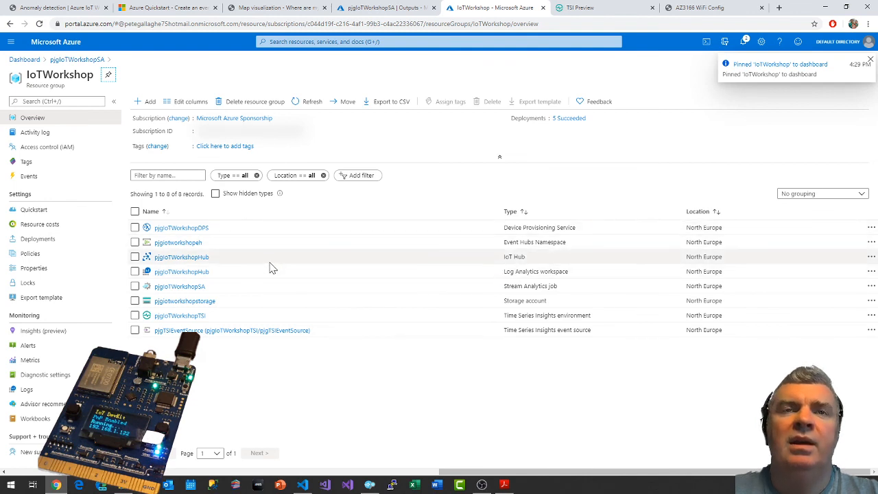
pyautogui.click(163, 245)
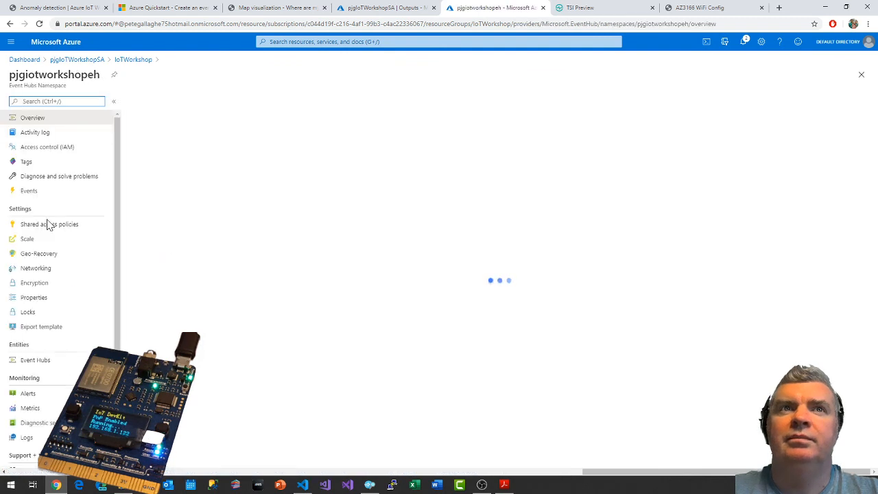
pyautogui.click(43, 231)
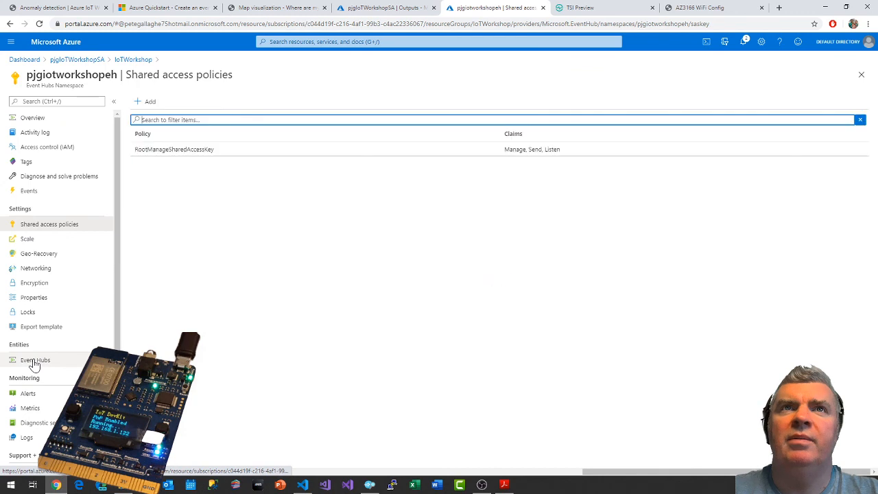
pyautogui.click(34, 360)
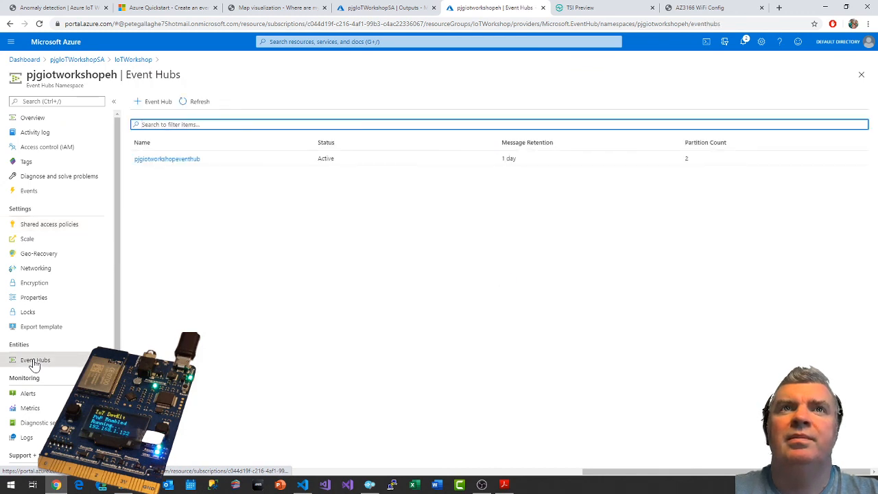
pyautogui.click(185, 161)
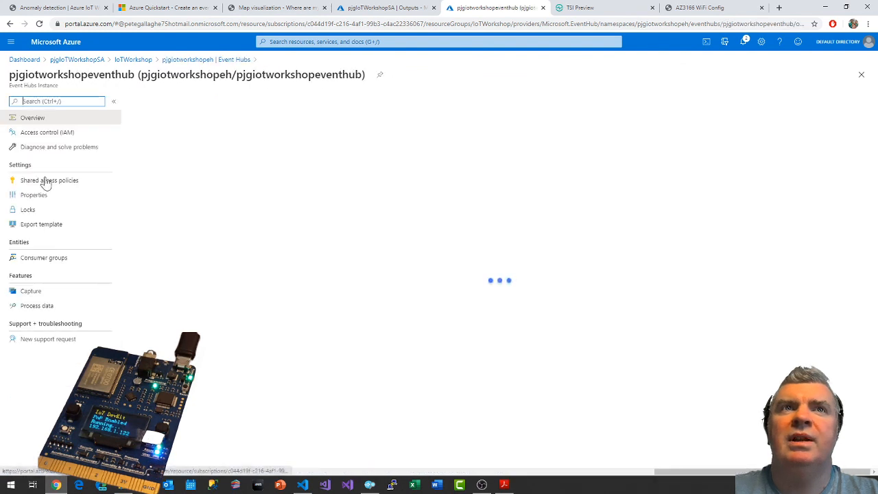
pyautogui.click(46, 181)
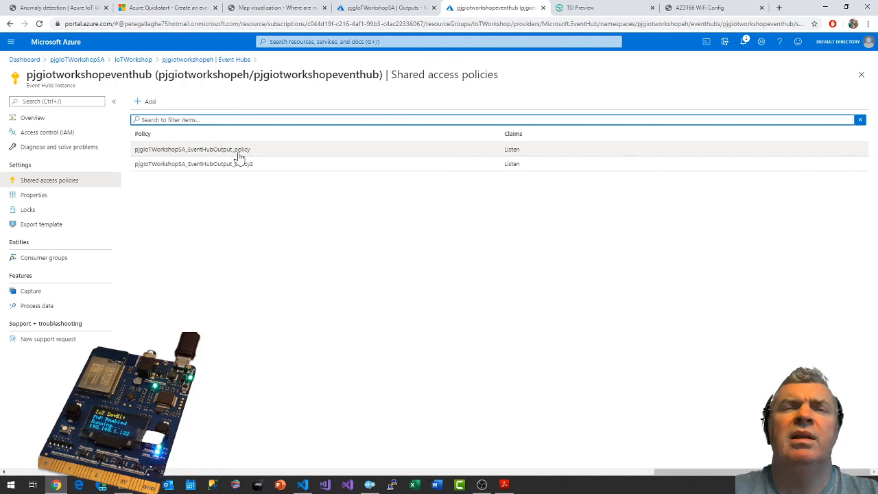
# Delete the pjgIoTWorkshopSA_EventHubOutput_policy shared access policy from the event hub.
pyautogui.click(238, 155)
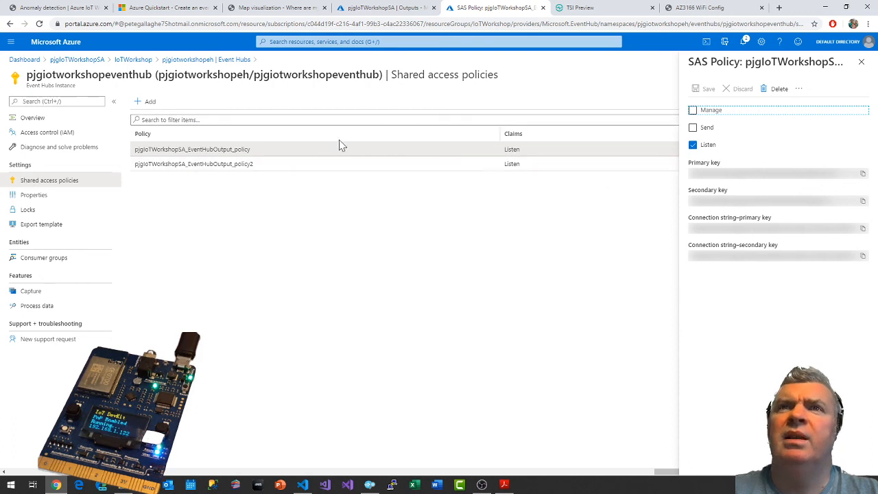
pyautogui.click(778, 88)
pyautogui.click(705, 153)
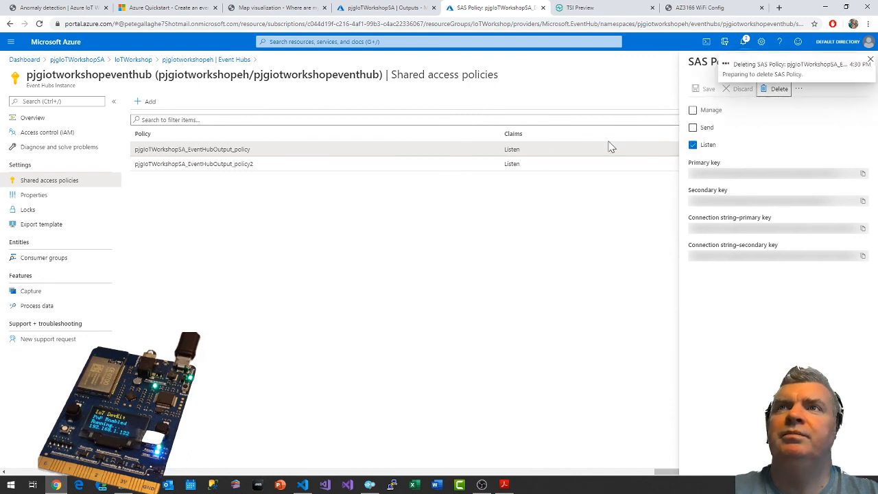
# Grant the Manage claim, including Send and Listen, to pjgIoTWorkshopSA_EventHubOutput_policy2, save it, and check the notifications.
pyautogui.click(523, 152)
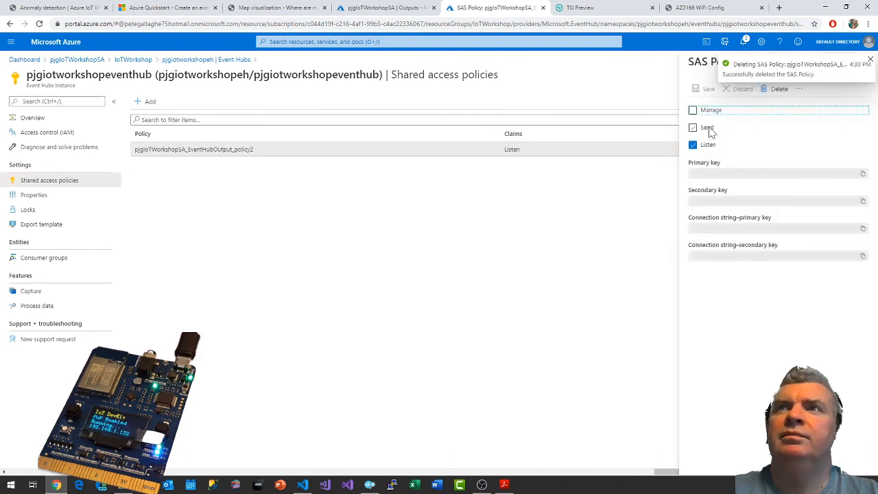
pyautogui.click(698, 129)
pyautogui.click(705, 112)
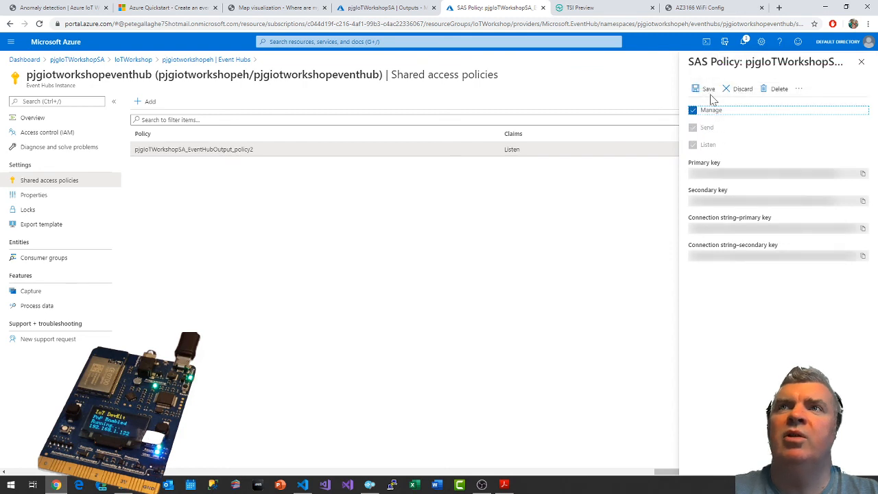
pyautogui.click(706, 89)
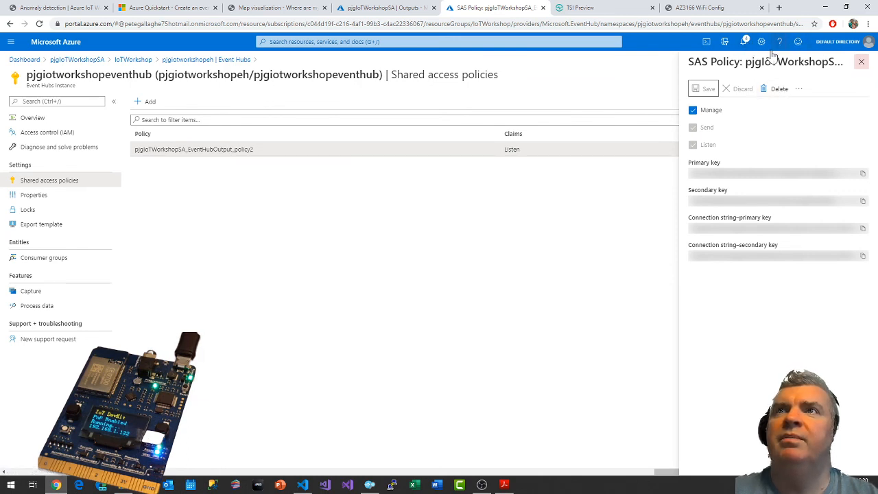
pyautogui.click(743, 43)
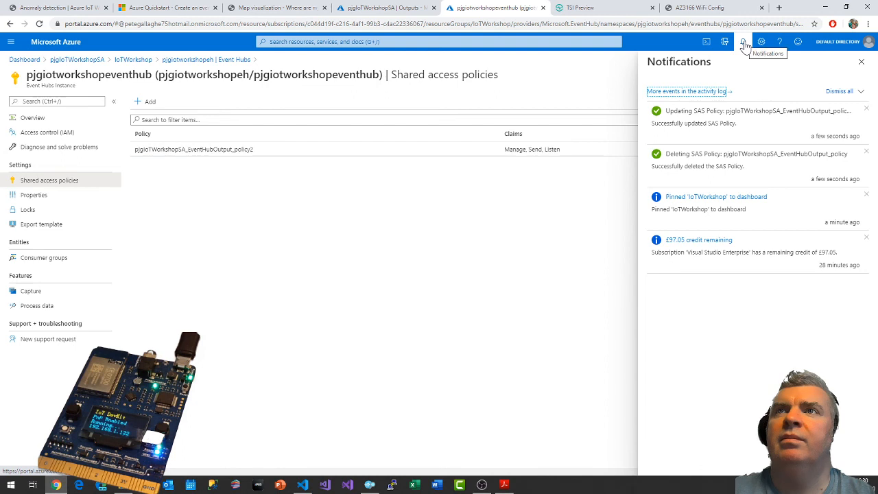
pyautogui.click(744, 44)
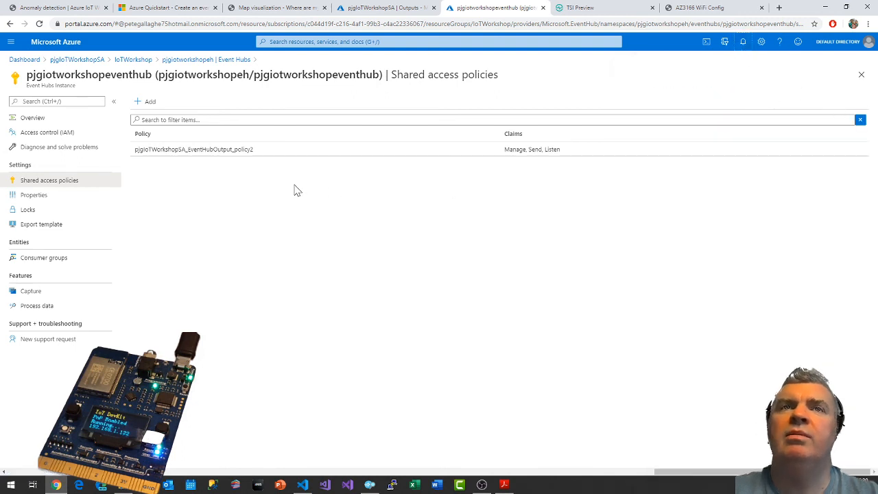
# Start a new Event Hub output for the pjgIoTWorkshopSA job with the alias EventHubOutput.
pyautogui.click(404, 7)
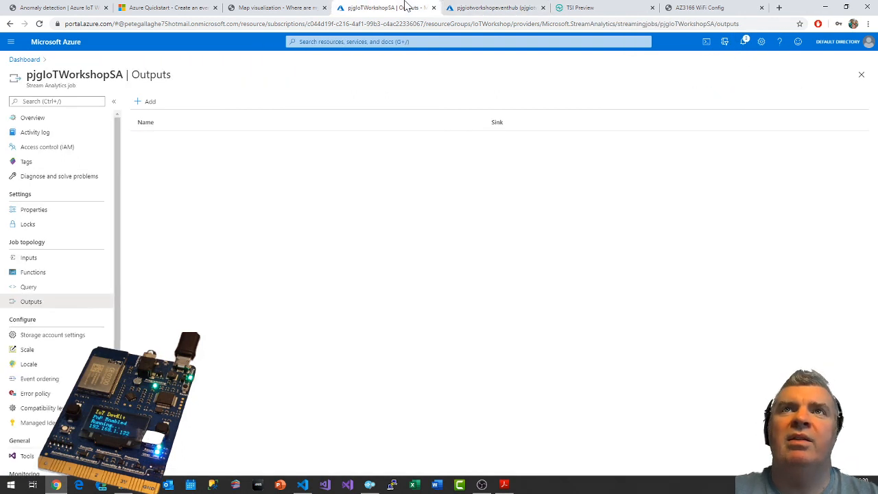
pyautogui.click(150, 107)
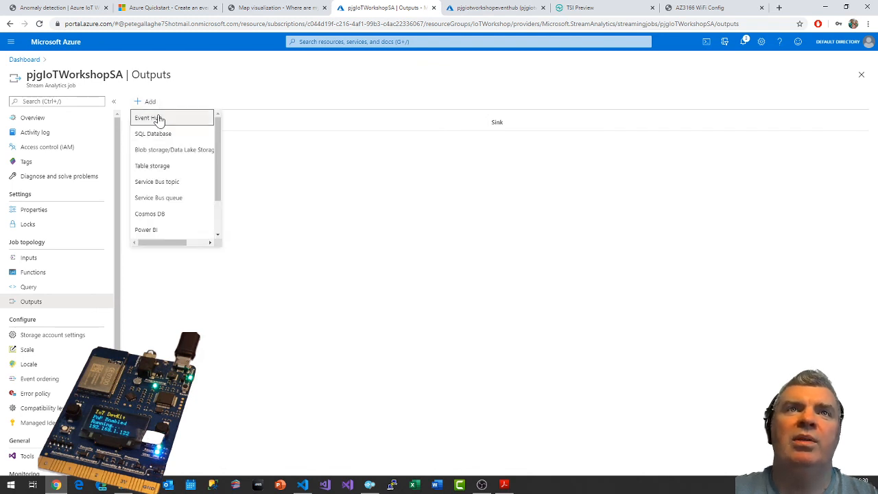
pyautogui.click(158, 120)
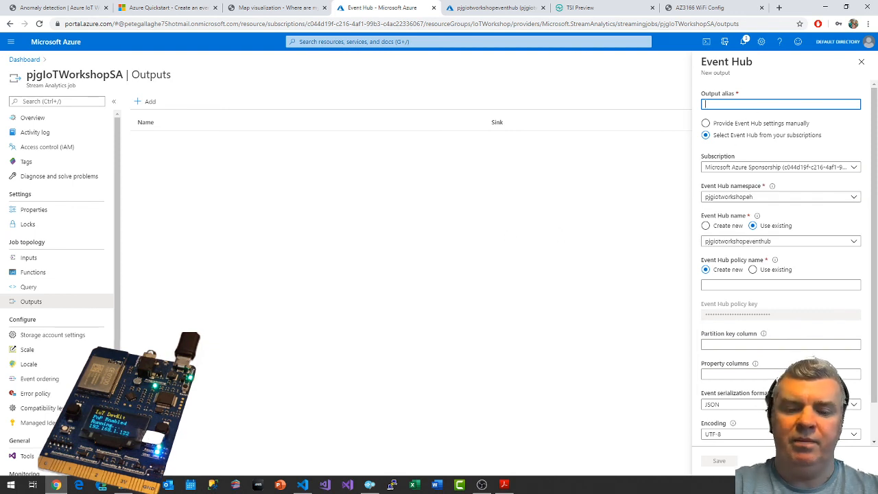
pyautogui.write('pjg')
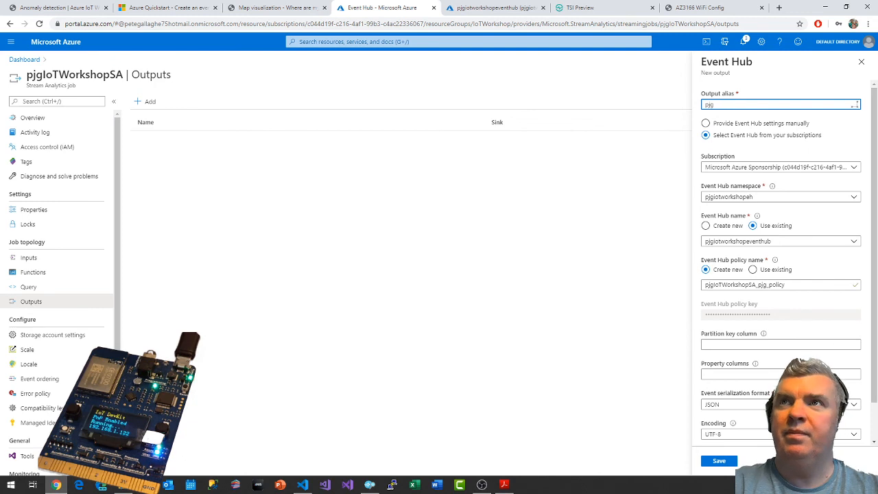
pyautogui.write('I')
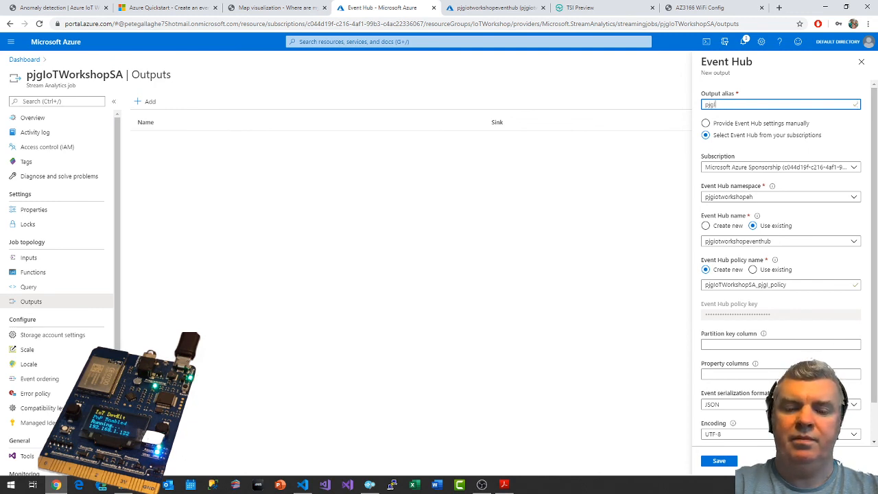
pyautogui.write('oTwo')
pyautogui.press('BackSpace')
pyautogui.press('BackSpace')
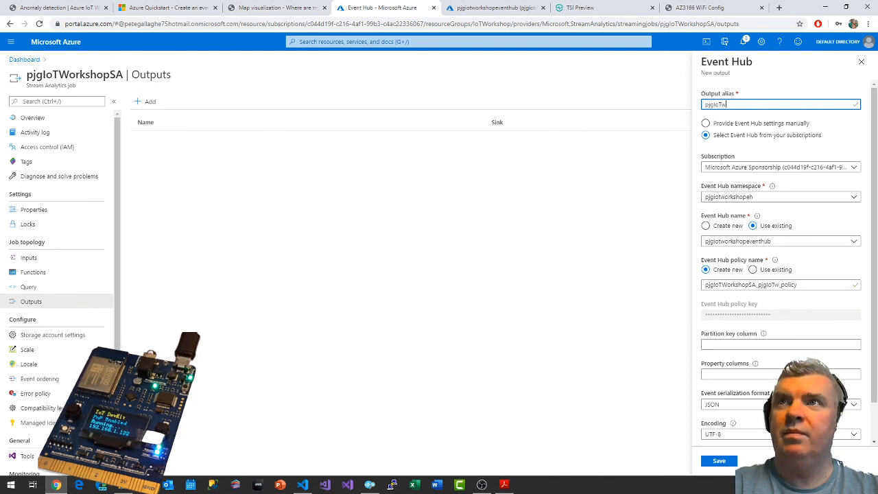
pyautogui.write('Workshop')
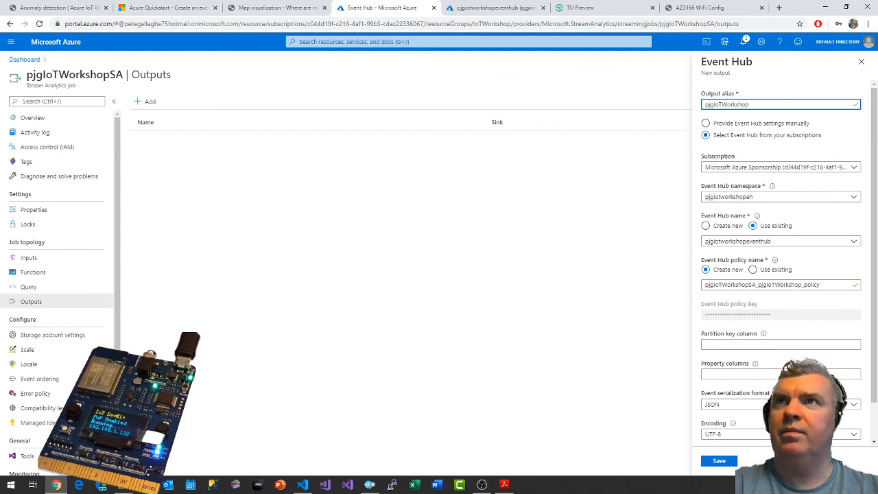
pyautogui.write('EventHub')
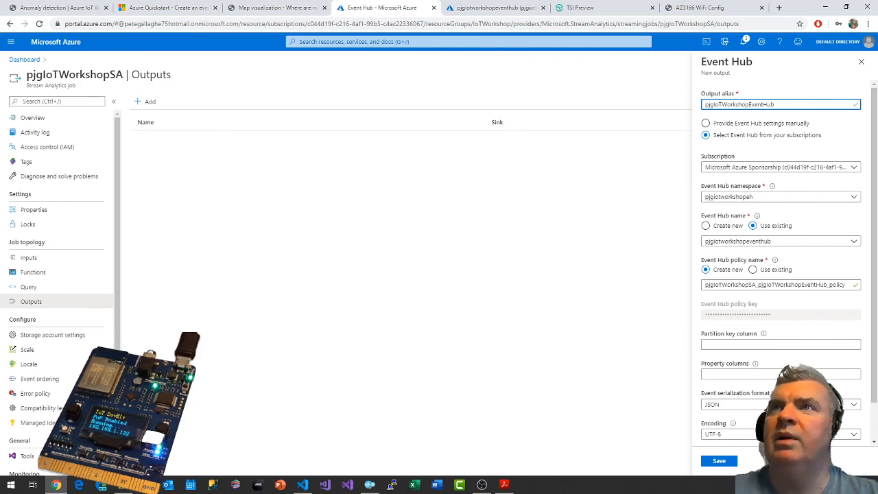
pyautogui.moveTo(748, 104); pyautogui.dragTo(635, 114)
pyautogui.press('BackSpace')
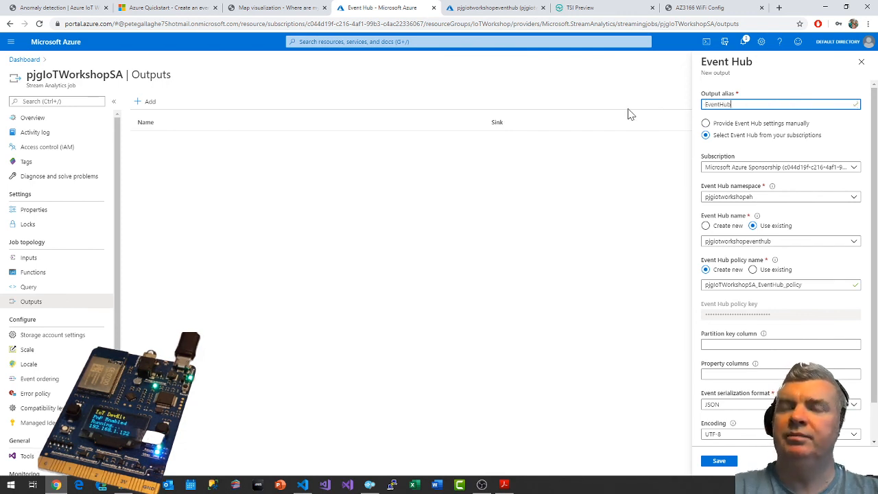
pyautogui.write('Output')
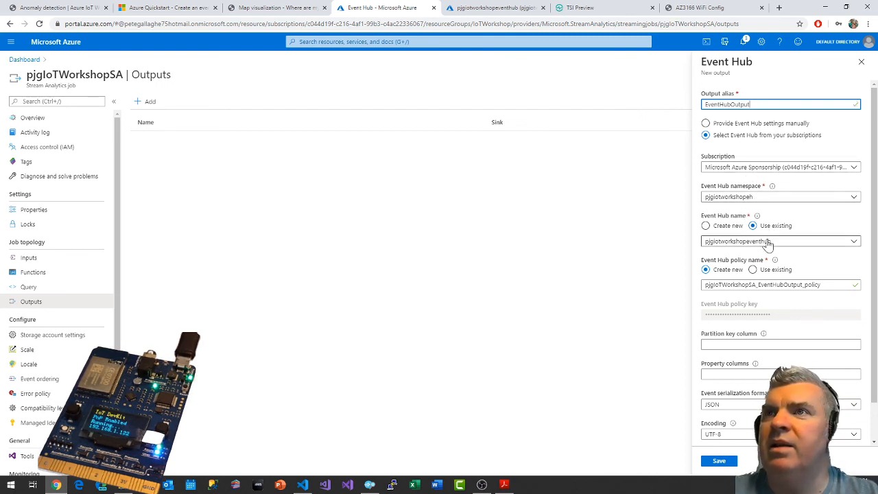
# Assign the existing policy pjgIoTWorkshopSA_EventHubOutput_policy2 to the output, save it, and check the connection test notification.
pyautogui.click(753, 270)
pyautogui.click(788, 285)
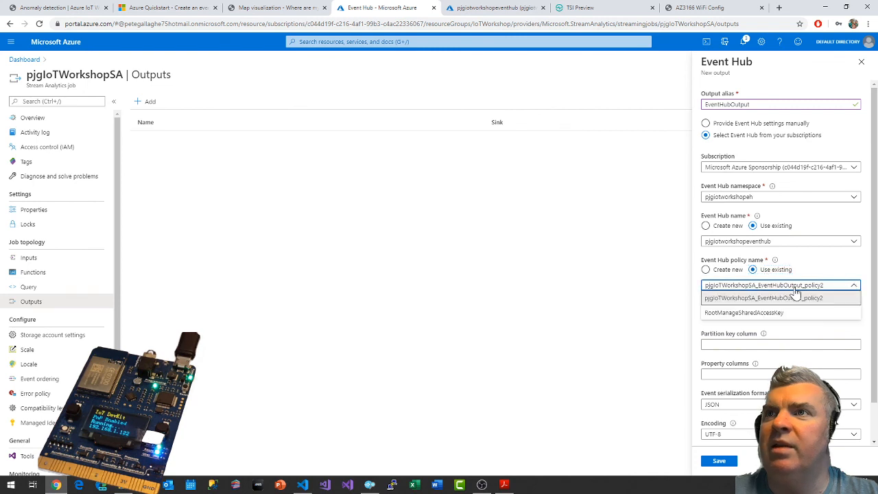
pyautogui.click(799, 298)
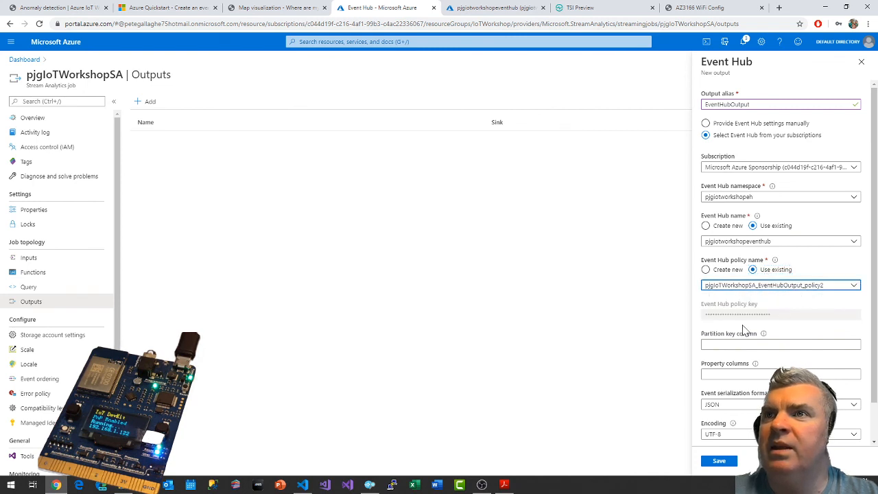
pyautogui.click(719, 460)
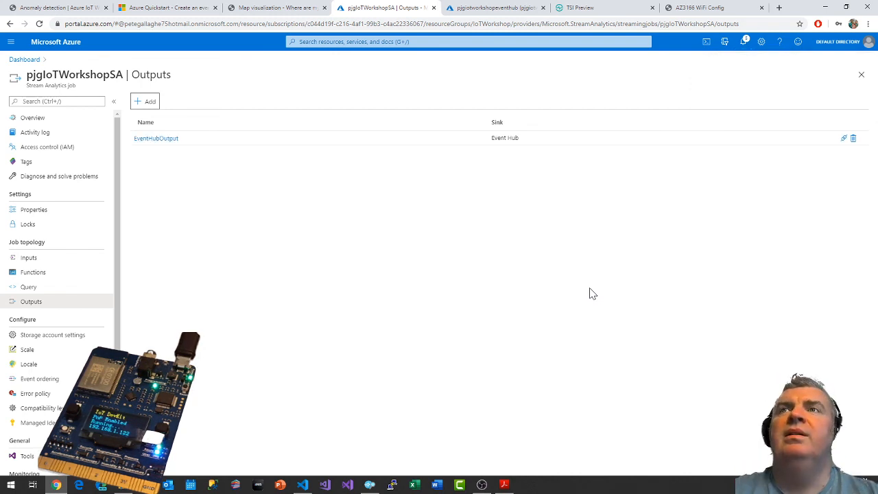
pyautogui.click(744, 44)
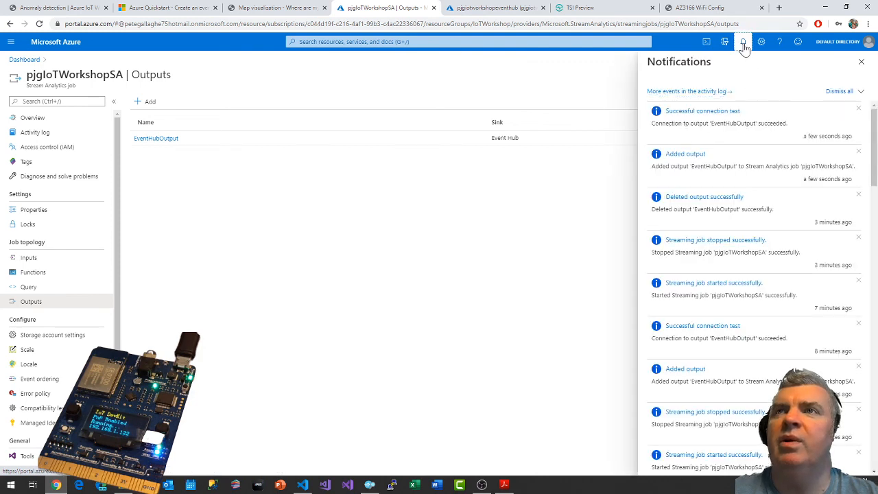
pyautogui.click(742, 43)
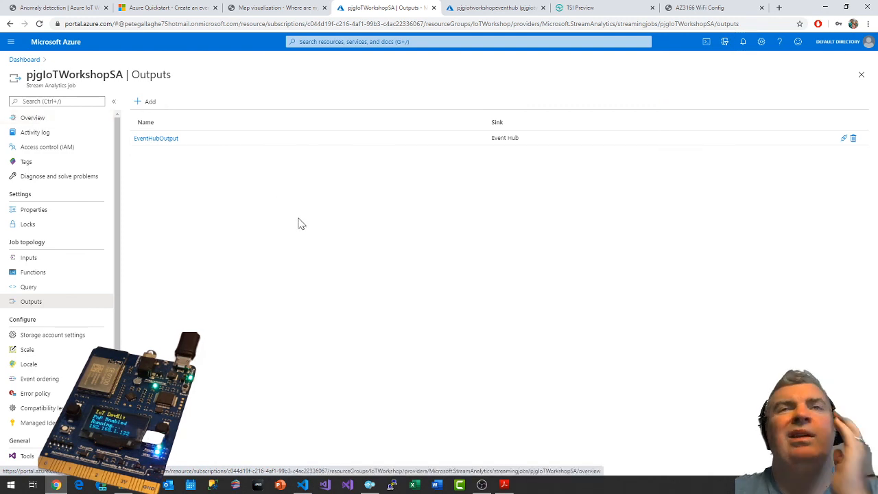
# Review the job's anomaly detection query and compare its INTO target with the name in the outputs list.
pyautogui.click(27, 288)
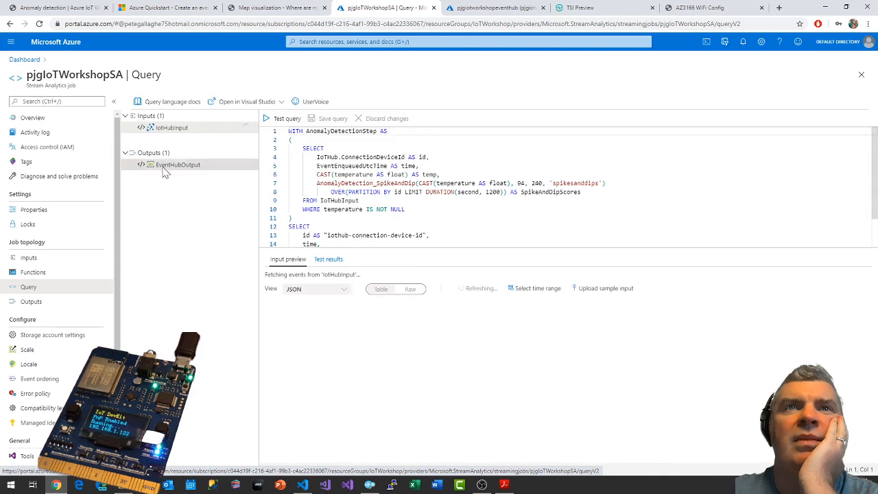
pyautogui.scroll(-1, 569, 185)
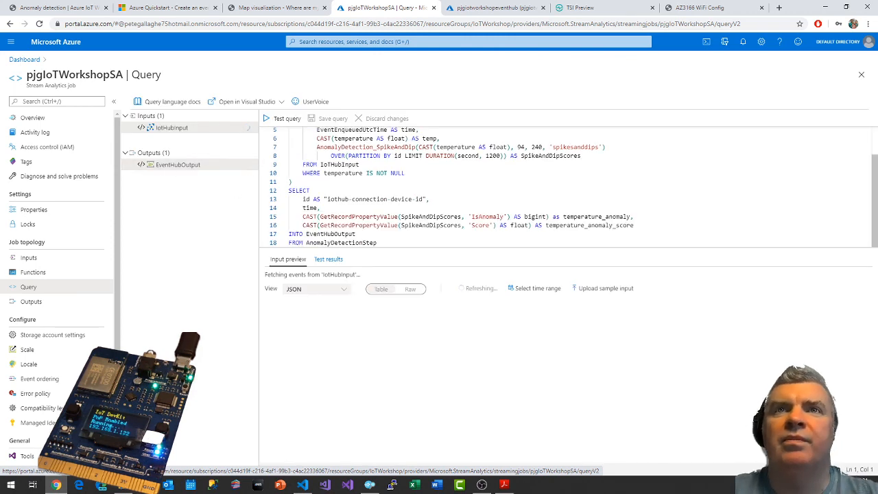
pyautogui.click(31, 302)
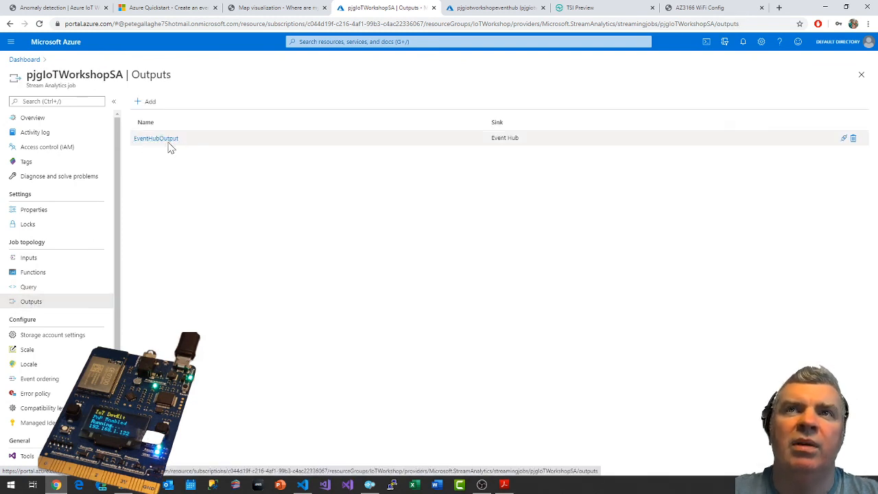
# Start the pjgIoTWorkshopSA streaming job with the output start time Now, and switch to Visual Studio Code's Event Hub output.
pyautogui.click(41, 118)
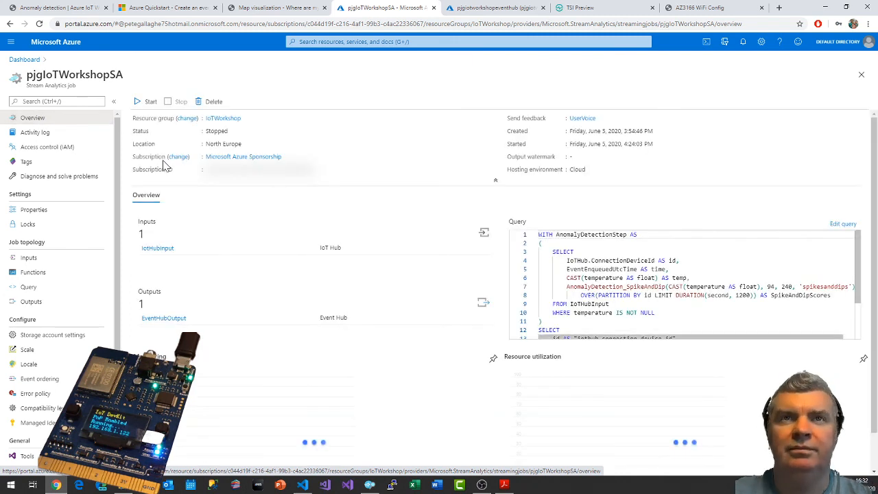
pyautogui.click(150, 101)
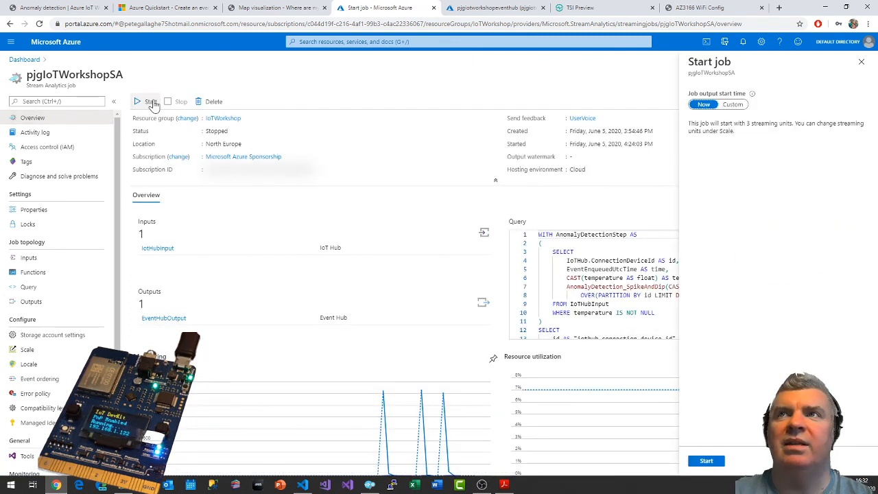
pyautogui.click(706, 461)
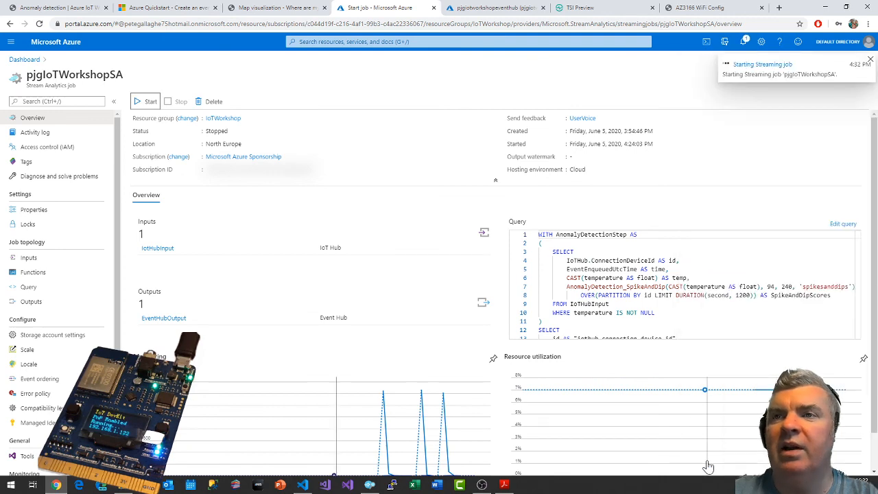
pyautogui.click(302, 485)
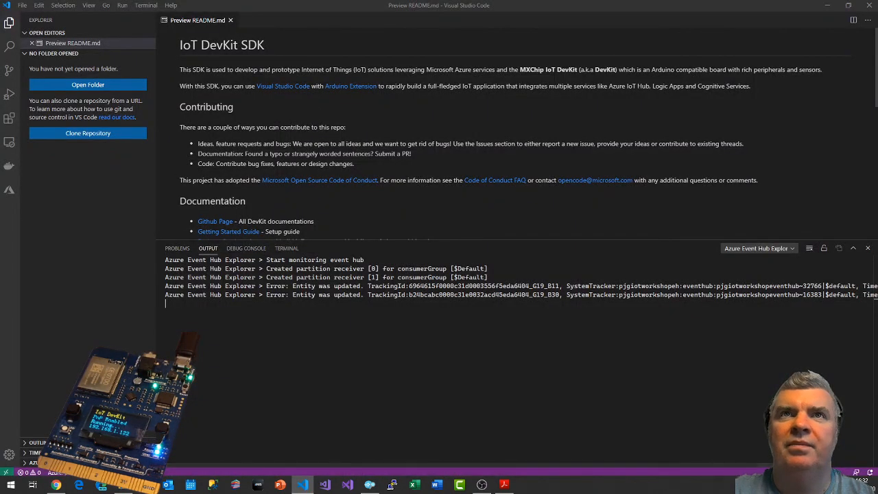
# Restart the Event Hub message monitoring, clearing the old output log while monitoring is stopped.
pyautogui.hotkey('ctrl', 'shift', 'p')
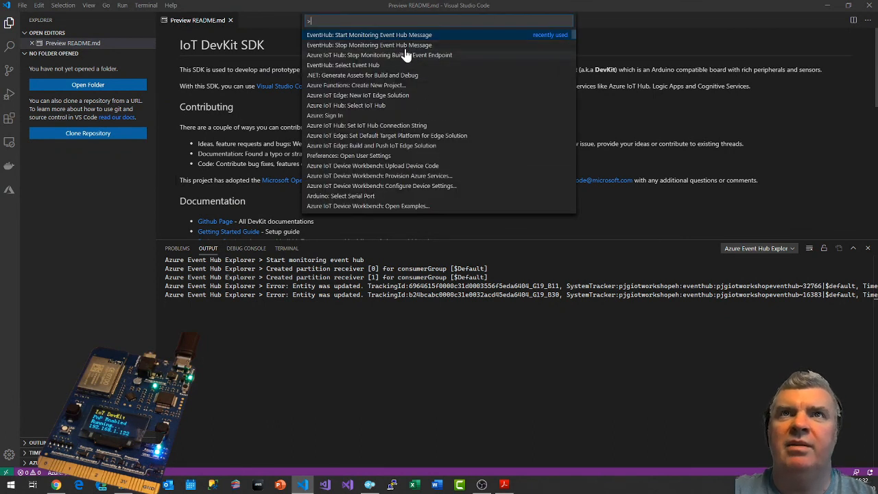
pyautogui.click(382, 45)
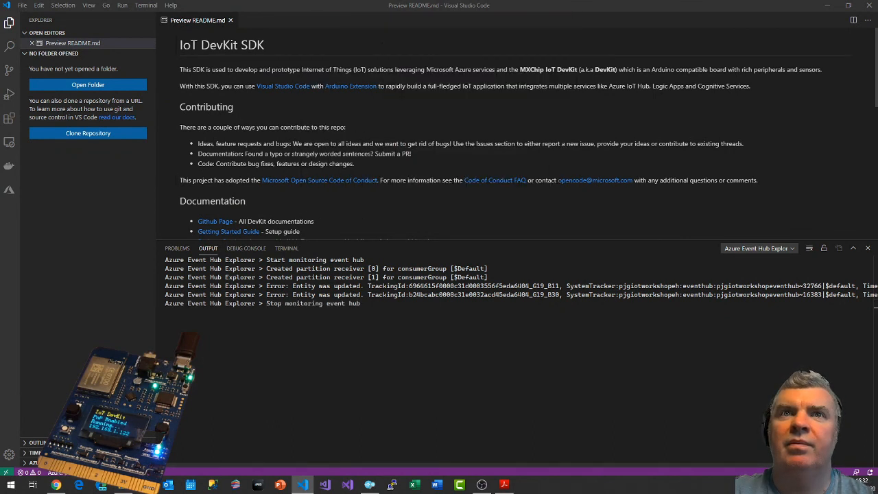
pyautogui.rightClick(318, 327)
pyautogui.click(346, 453)
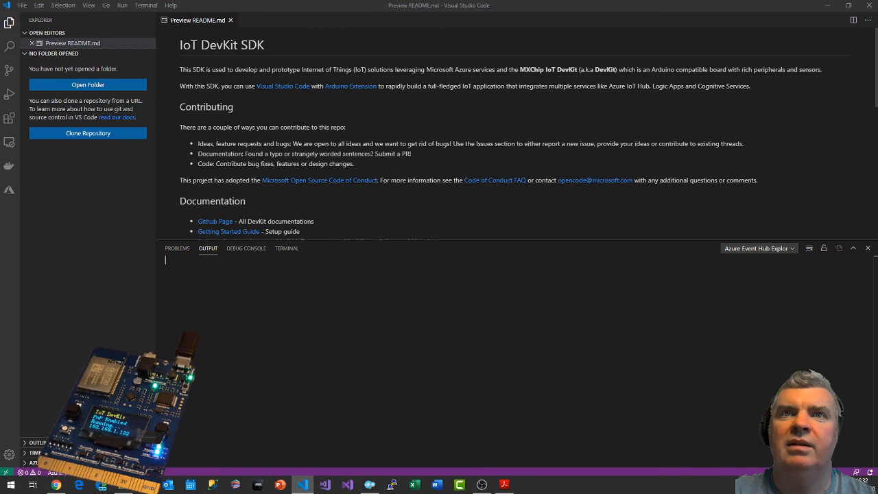
pyautogui.hotkey('ctrl', 'shift', 'p')
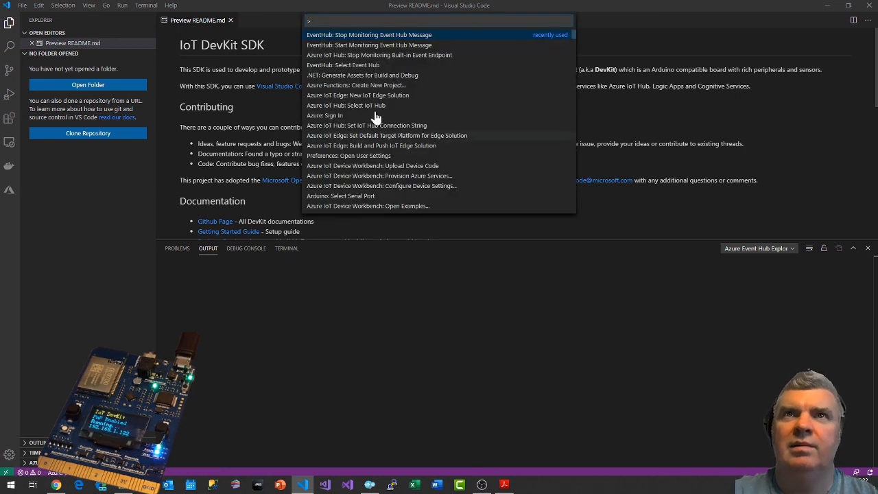
pyautogui.click(357, 44)
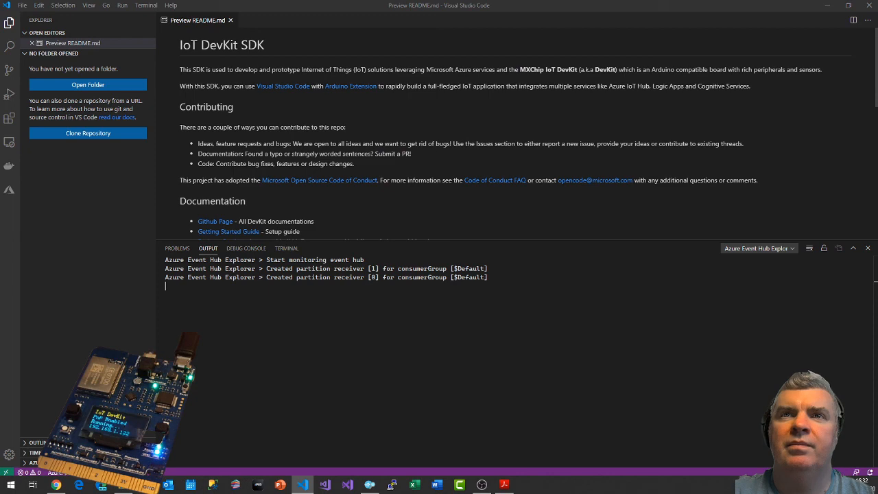
# Check the pjgIoTWorkshopSA job's status in the Azure portal against Visual Studio Code's Event Hub output for incoming messages.
pyautogui.hotkey('alt', 'Tab')
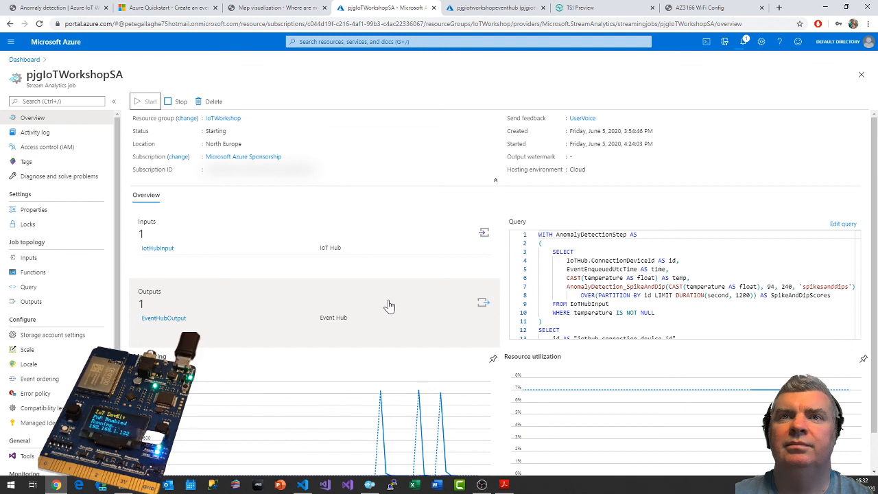
pyautogui.hotkey('alt', 'Tab')
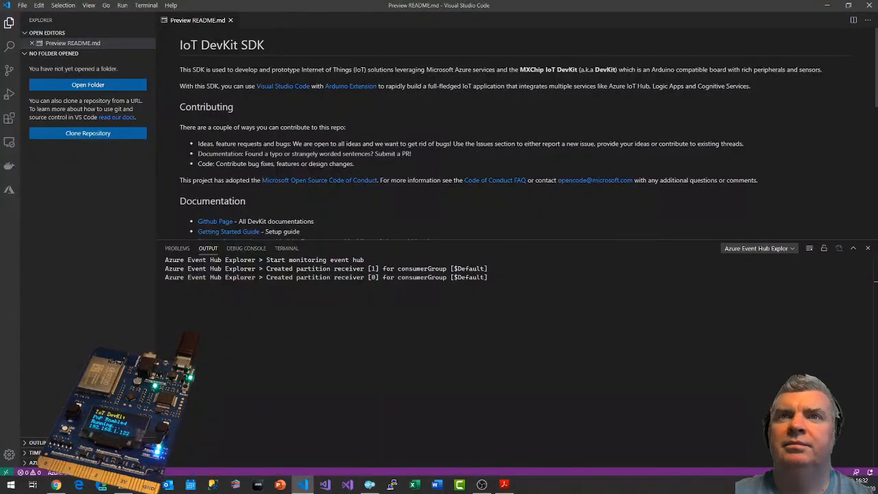
pyautogui.hotkey('alt', 'Tab')
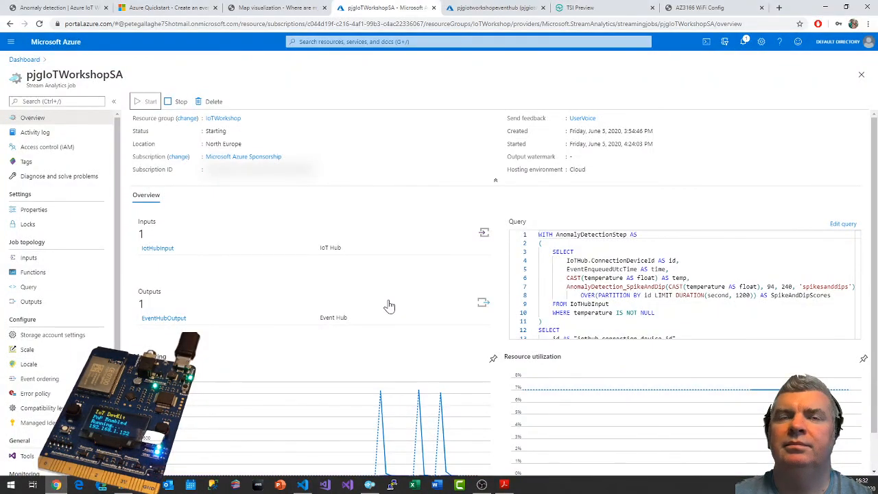
pyautogui.hotkey('alt', 'Tab')
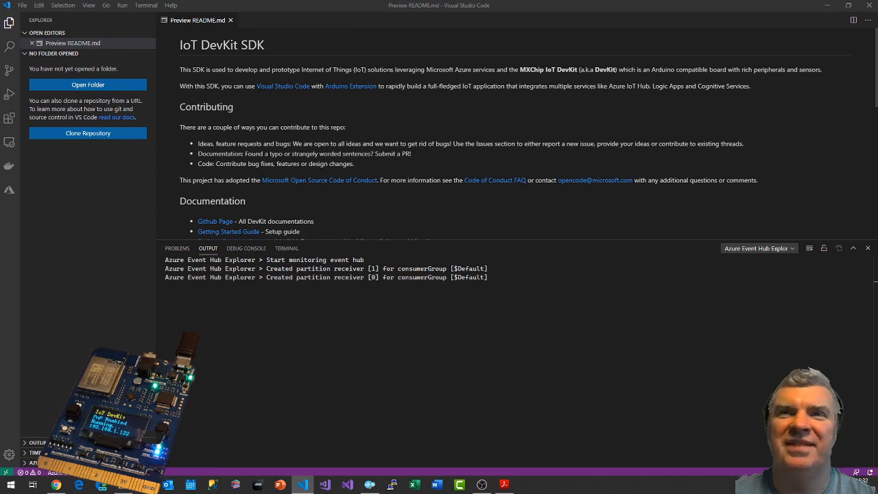
pyautogui.hotkey('alt', 'Tab')
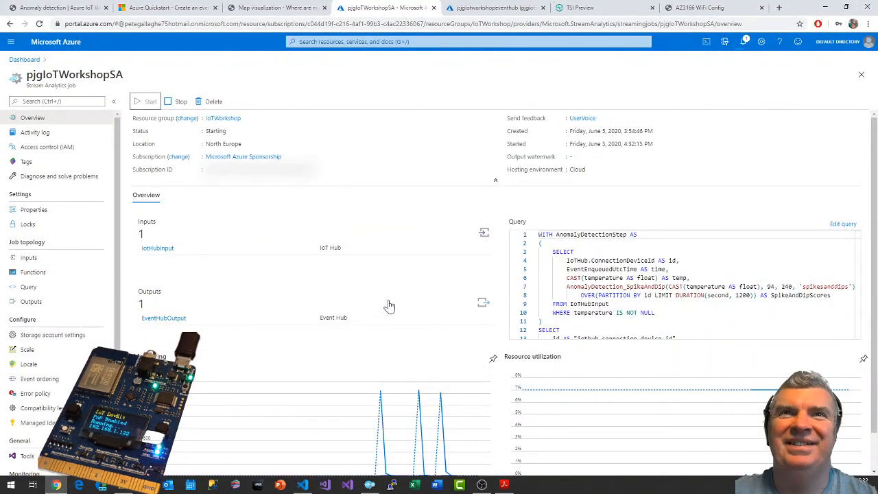
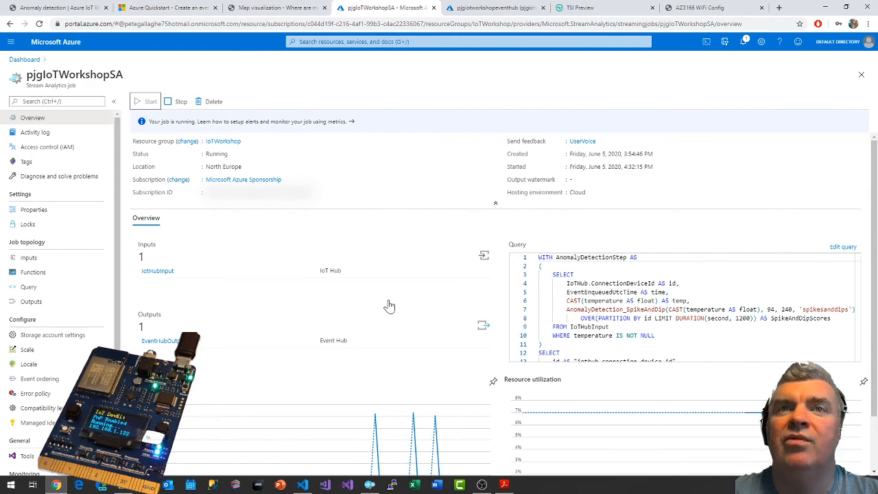
# Check Visual Studio Code's Event Hub output for messages, and find the workshop guide's section on visualizing anomalies in Time Series Insights.
pyautogui.hotkey('alt', 'Tab')
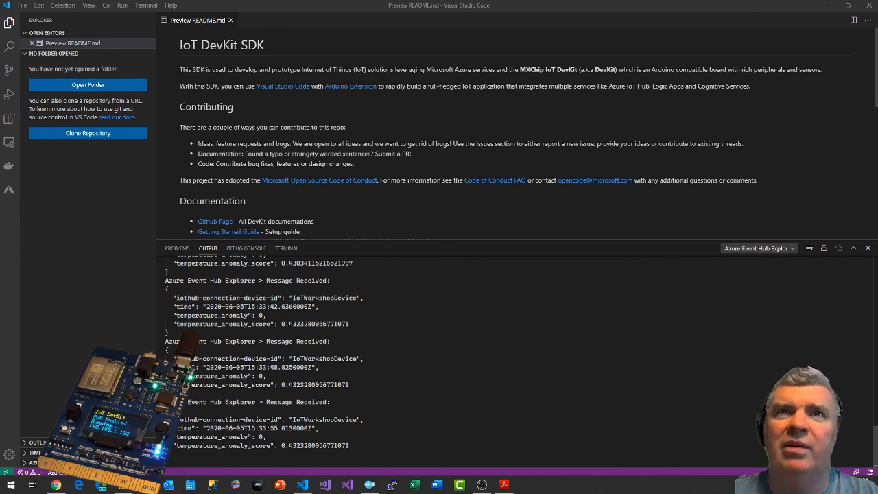
pyautogui.hotkey('alt', 'Tab')
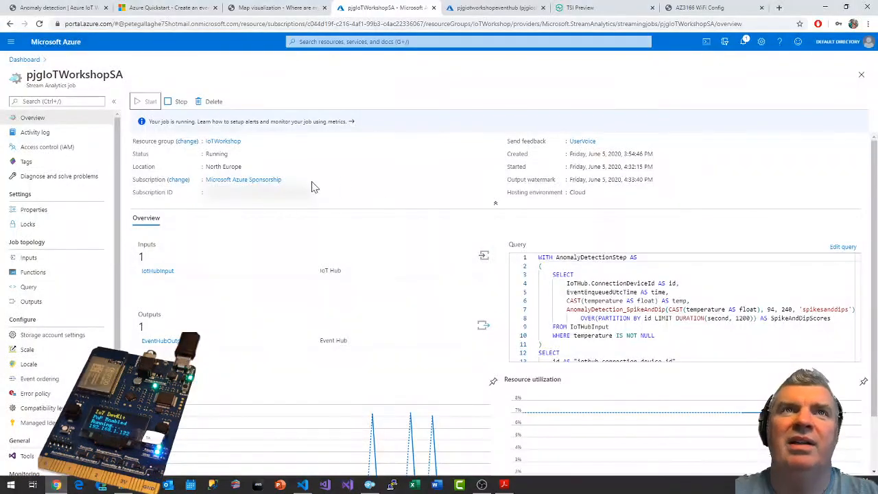
pyautogui.click(55, 7)
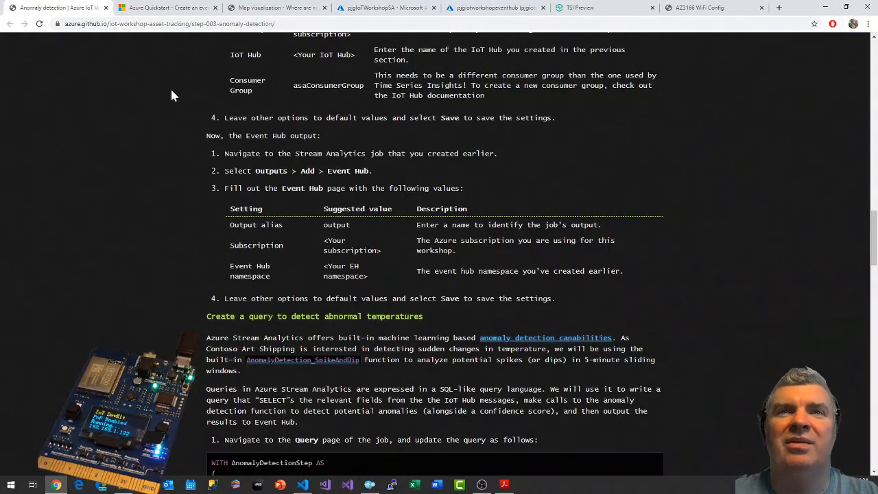
pyautogui.scroll(-1, 430, 316)
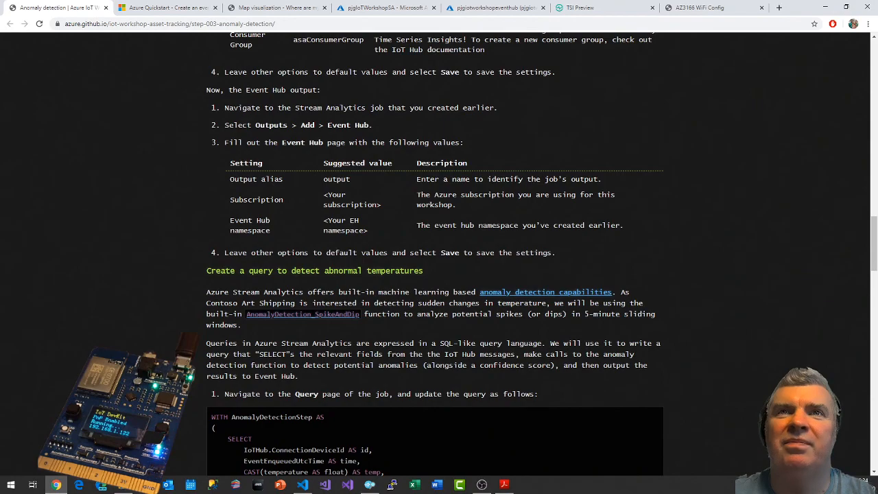
pyautogui.scroll(-12, 447, 323)
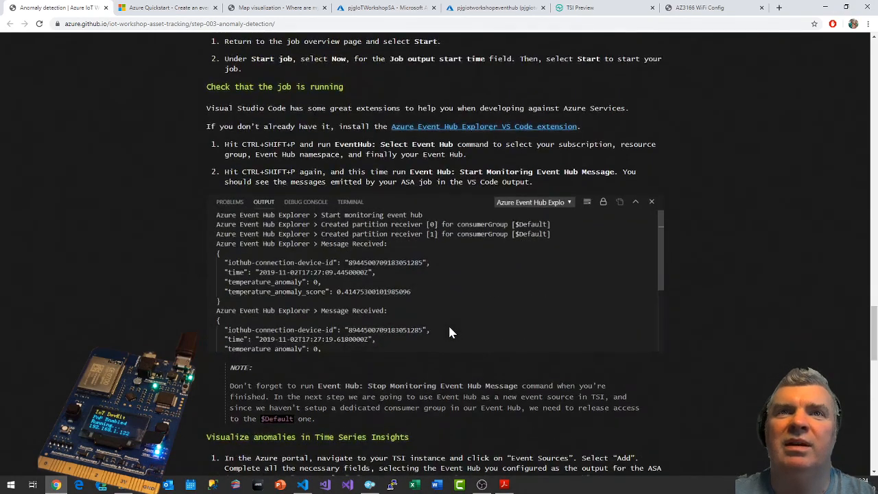
pyautogui.scroll(-5, 450, 332)
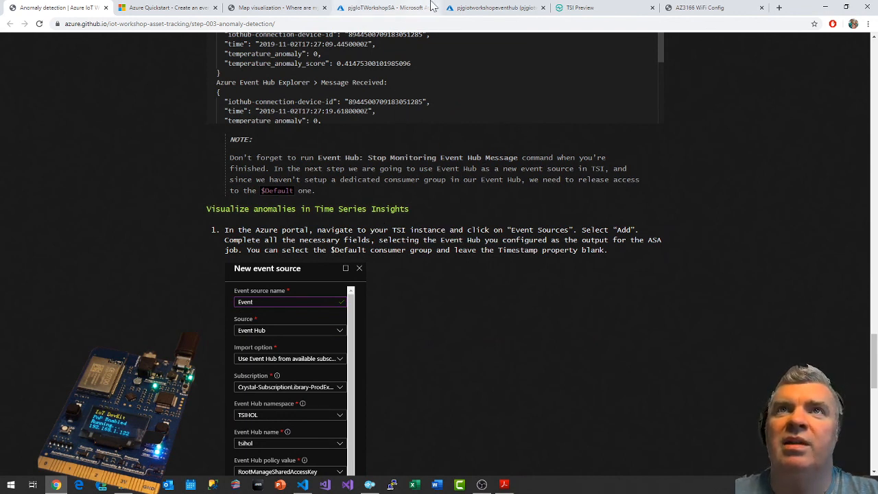
# Open the pjgIoTWorkshopTSI Time Series Insights environment from the IoT Workshop dashboard in the Azure portal.
pyautogui.click(583, 7)
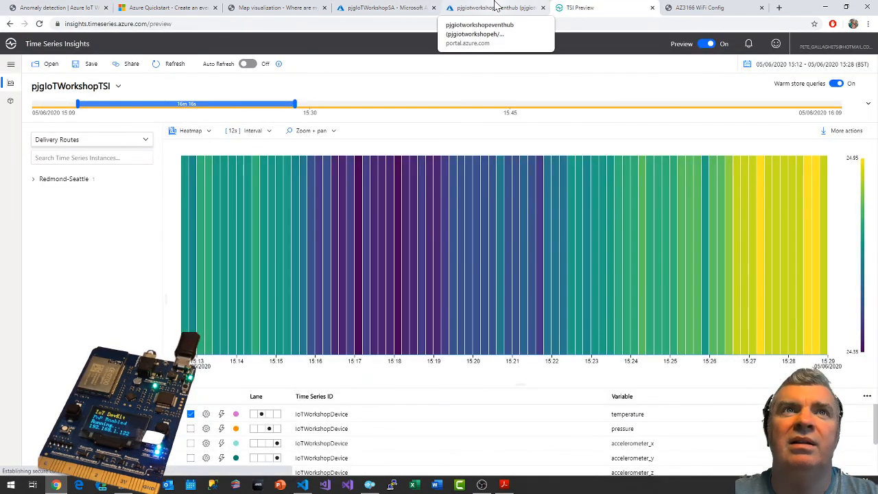
pyautogui.click(499, 7)
pyautogui.click(403, 7)
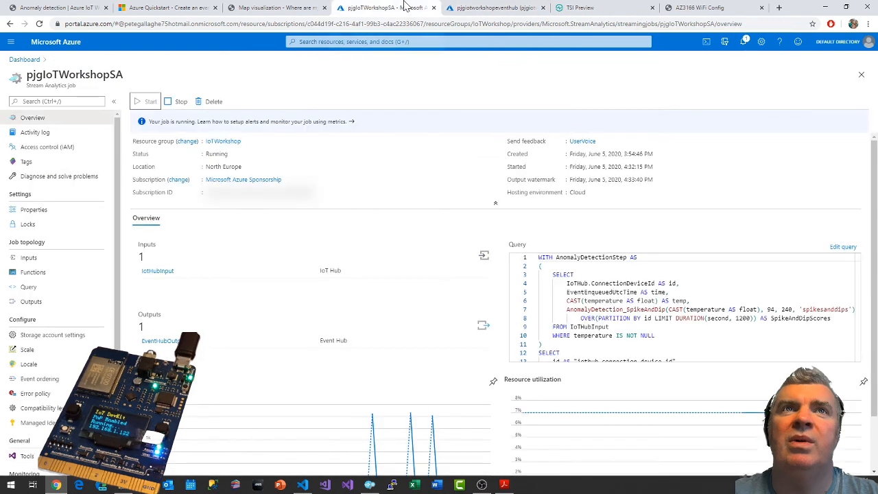
pyautogui.click(480, 6)
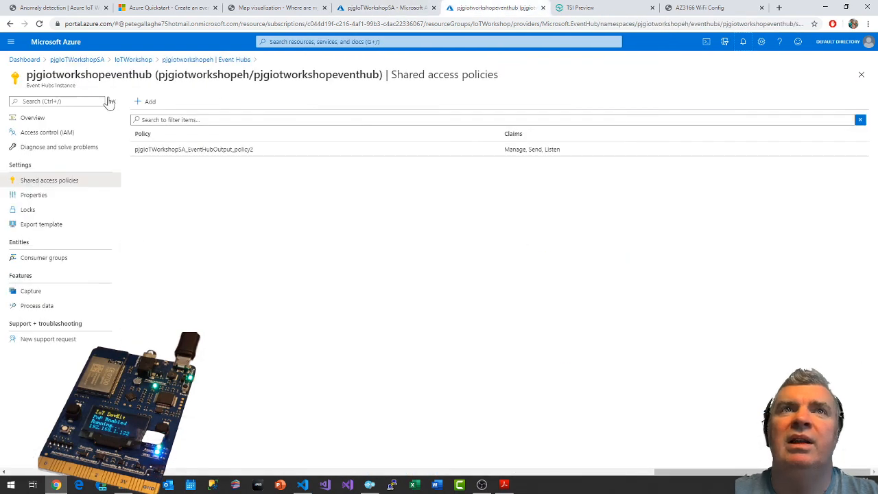
pyautogui.click(26, 61)
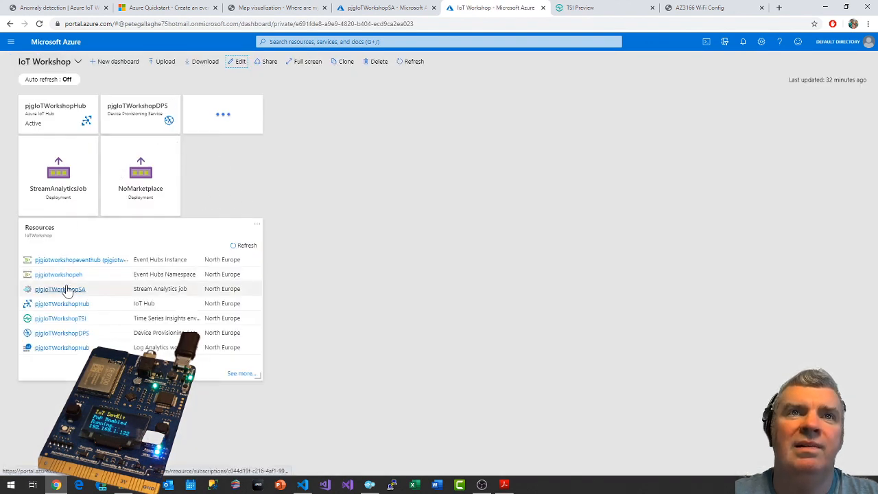
pyautogui.click(58, 320)
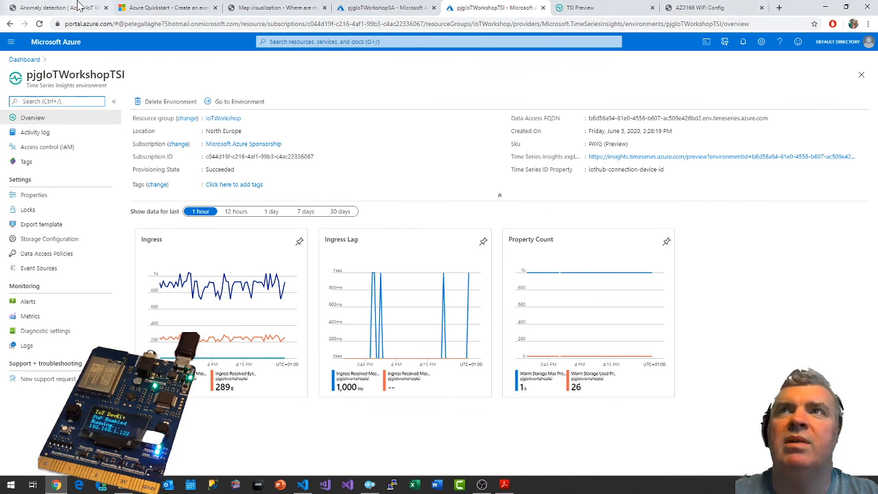
# Start adding a new event source to the pjgIoTWorkshopTSI environment, consulting the workshop guide for its fields.
pyautogui.click(35, 7)
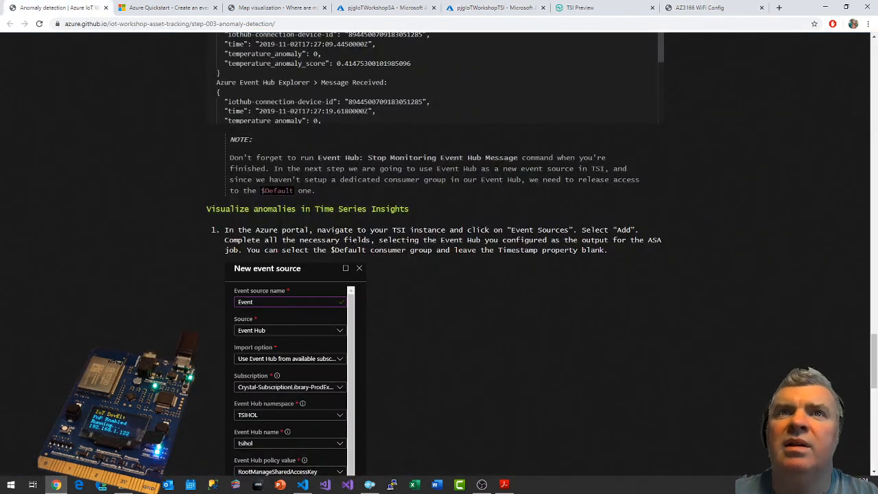
pyautogui.click(462, 6)
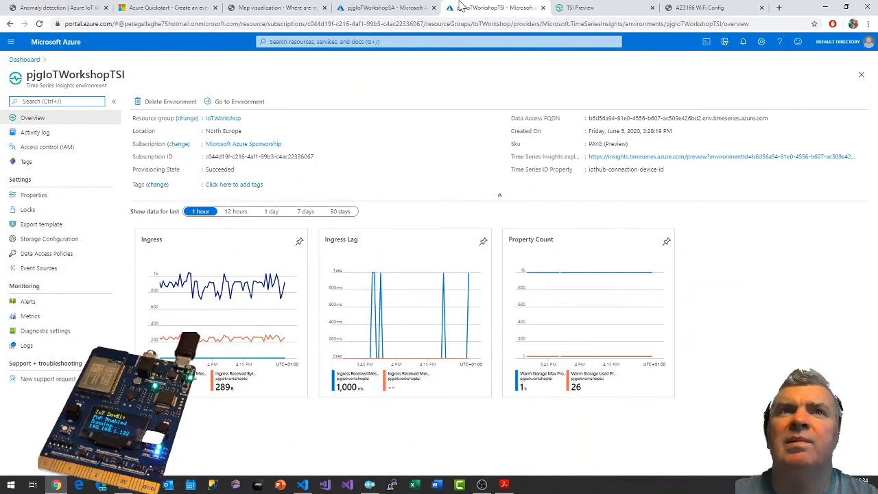
pyautogui.click(46, 269)
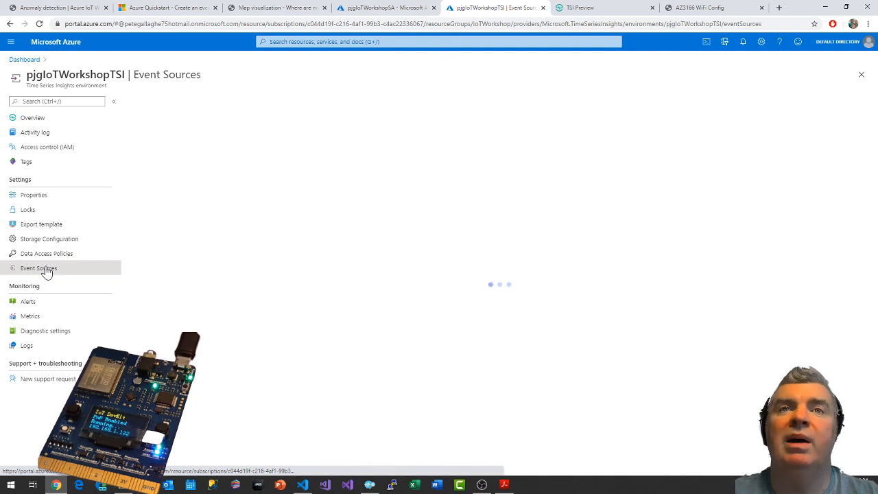
pyautogui.click(154, 104)
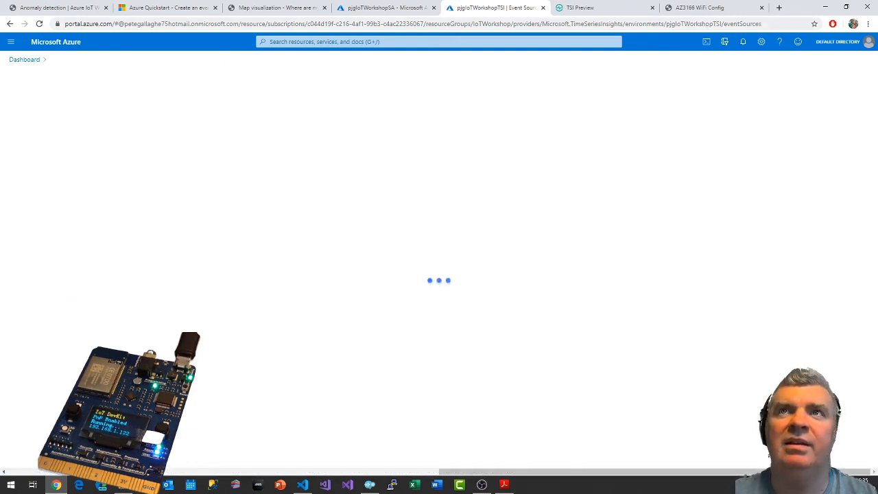
pyautogui.click(58, 8)
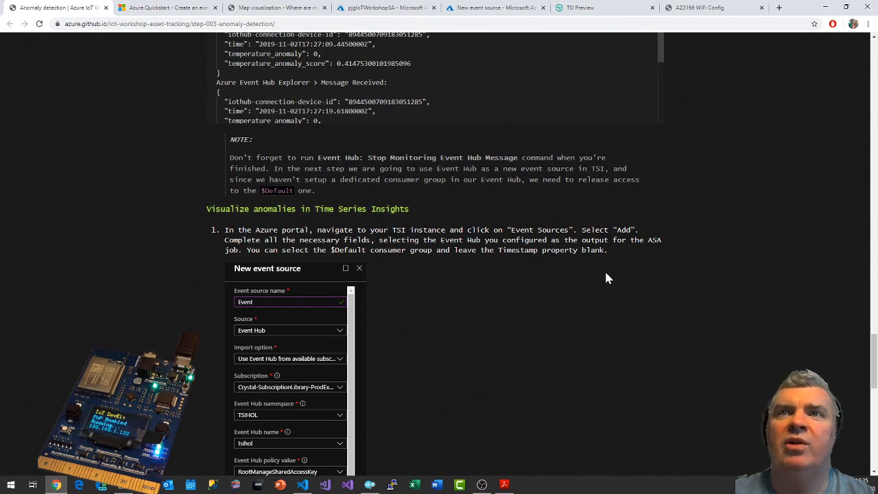
pyautogui.scroll(-1, 567, 284)
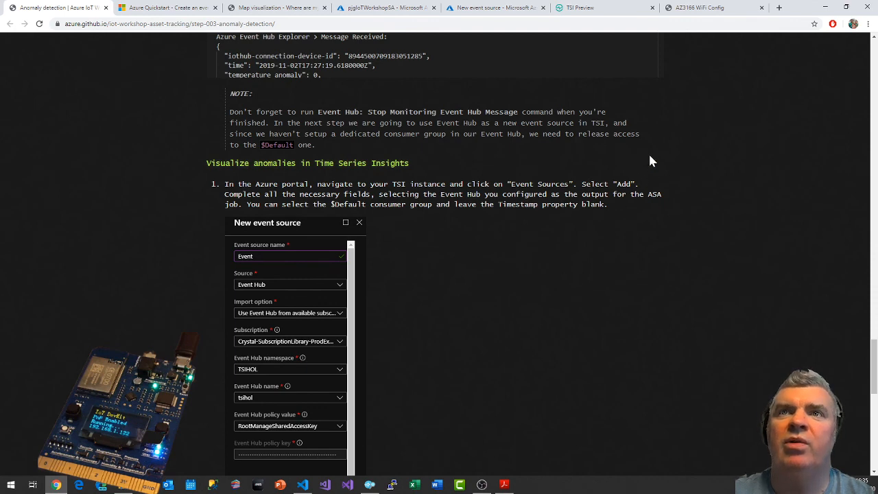
pyautogui.click(594, 8)
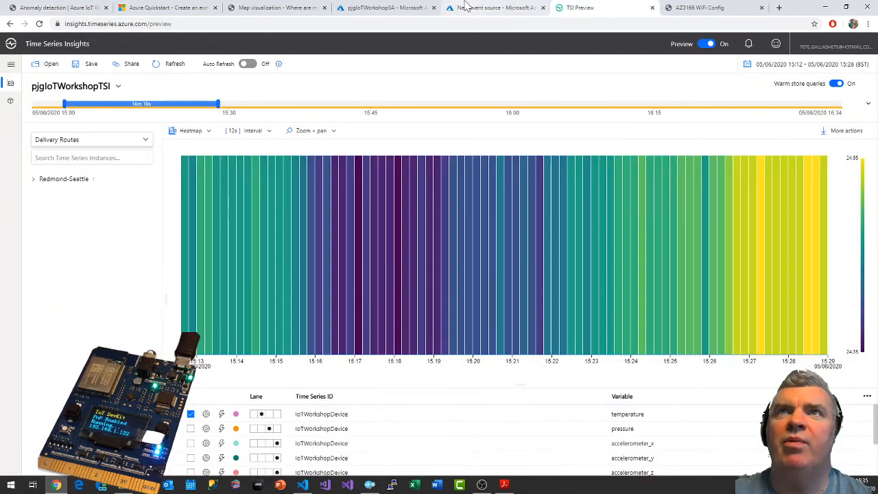
pyautogui.click(502, 7)
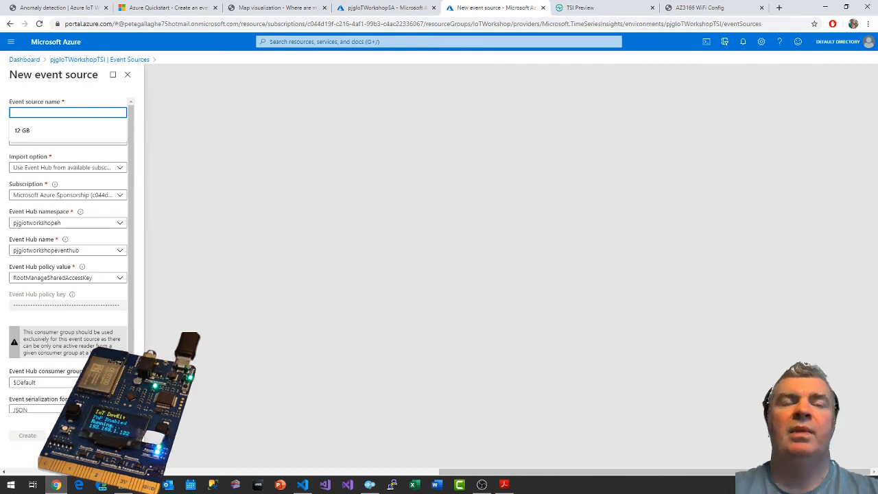
# Name the new event source pjgIoTWorkshopSASource.
pyautogui.write('Stream')
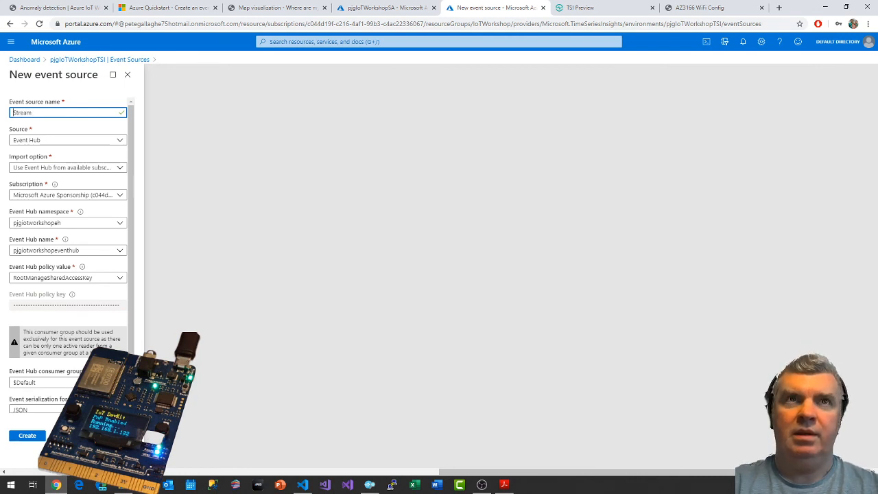
pyautogui.hotkey('shift', 'End')
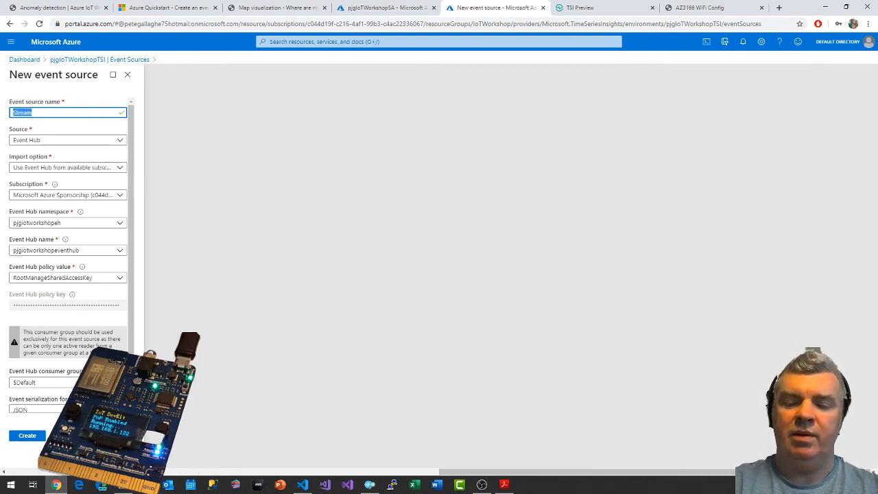
pyautogui.write('pjgIoT')
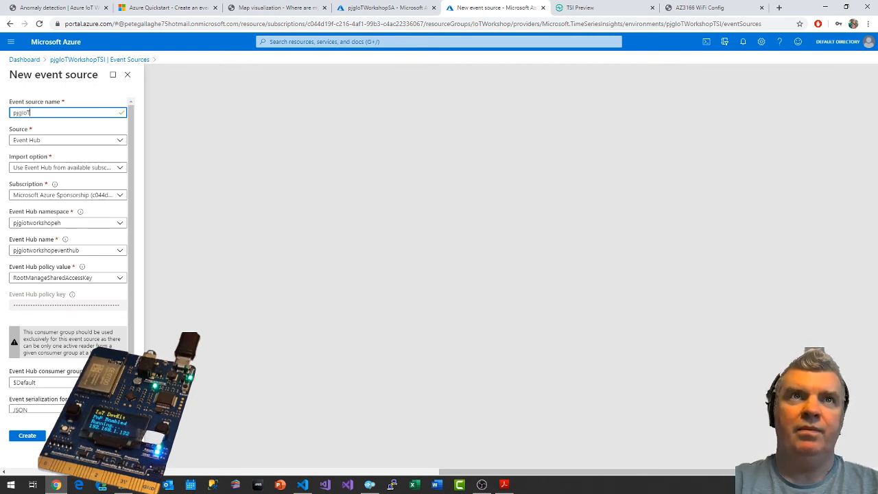
pyautogui.write('WorkshopSASource')
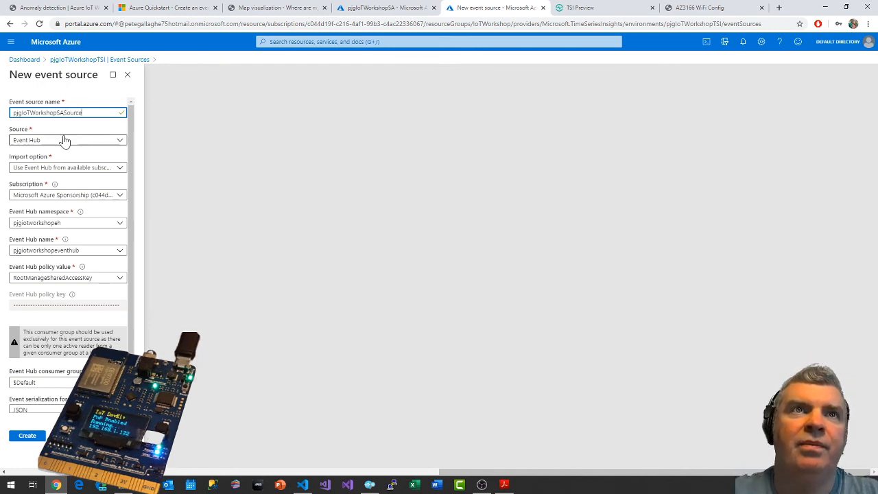
# Review the event source's import option, Event Hub policy choices and consumer group, keeping the RootManageSharedAccessKey policy.
pyautogui.click(65, 172)
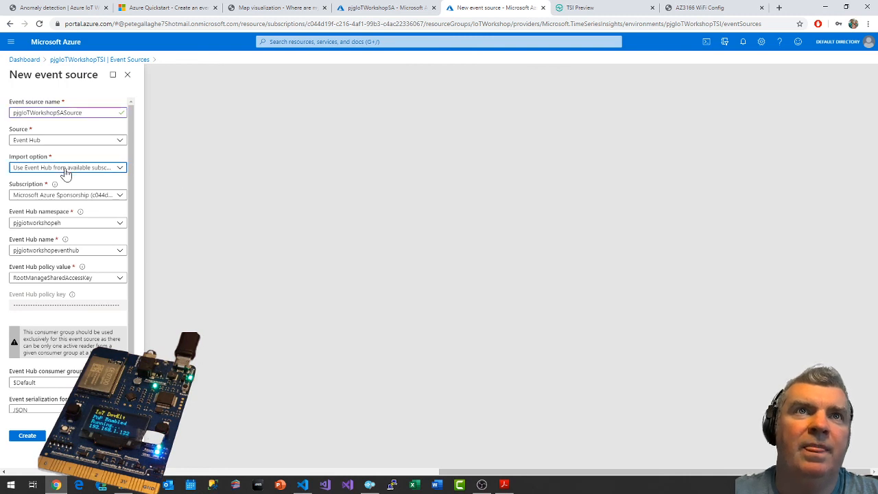
pyautogui.click(63, 176)
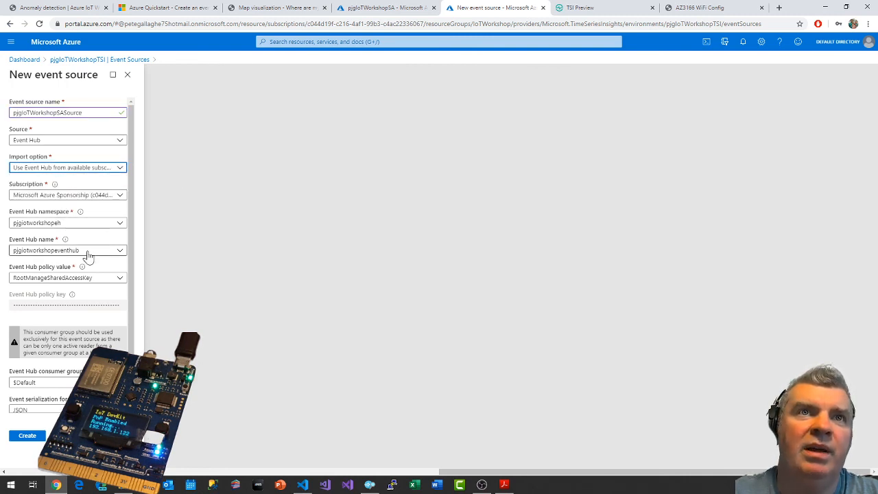
pyautogui.click(97, 280)
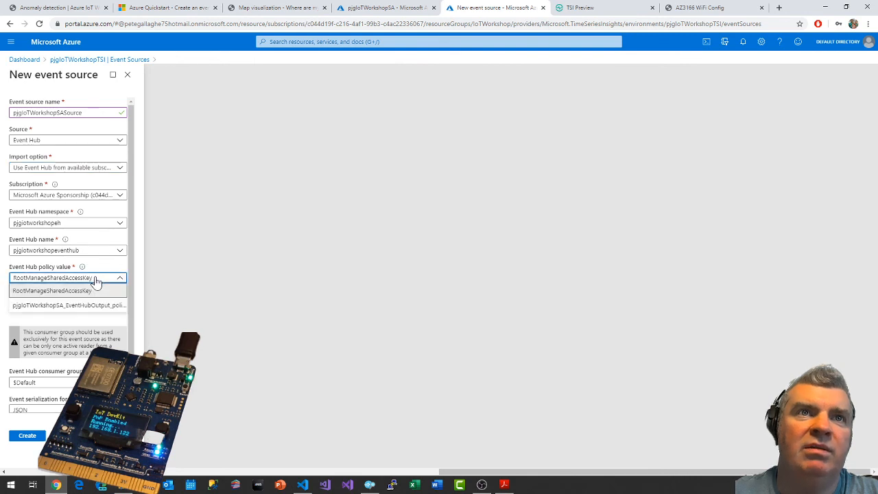
pyautogui.click(96, 282)
pyautogui.scroll(-1, 83, 333)
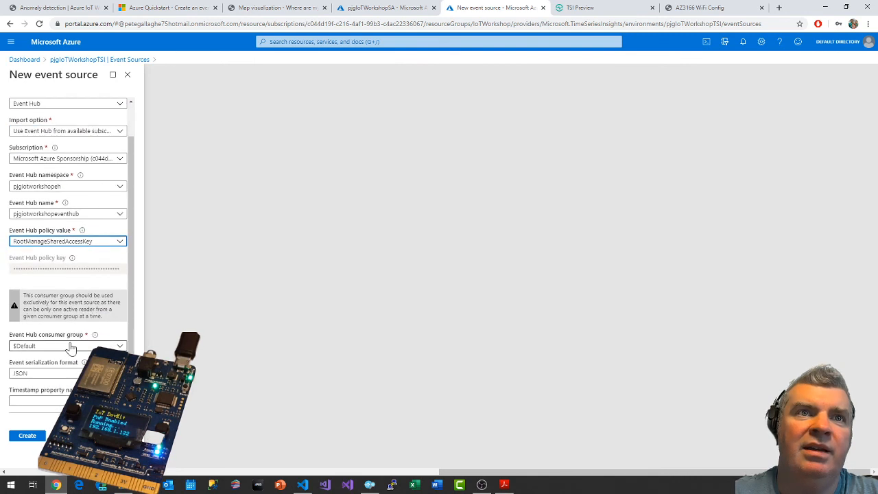
# Compare the event source settings with the workshop guide's example and create the event source with the $Default consumer group.
pyautogui.click(88, 7)
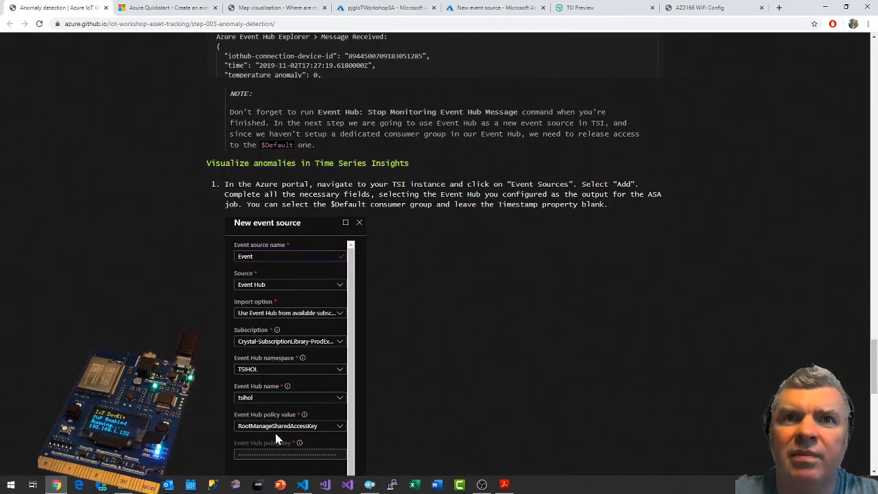
pyautogui.scroll(-3, 446, 396)
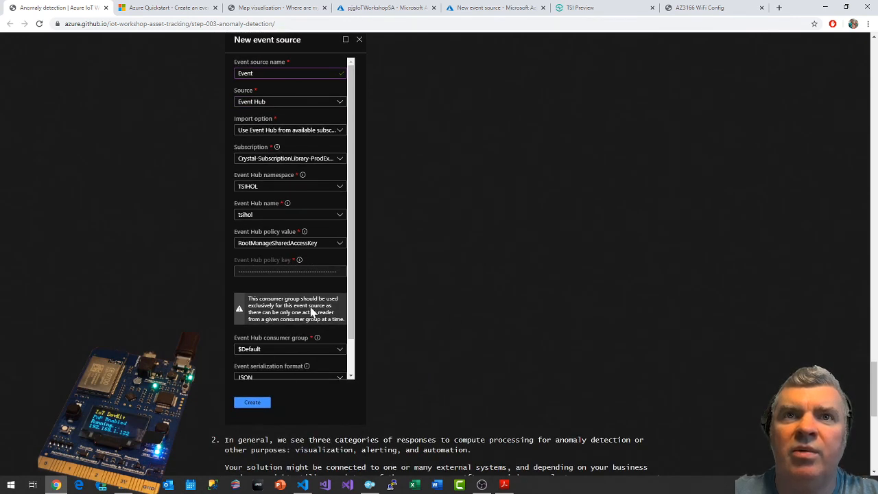
pyautogui.scroll(-2, 452, 288)
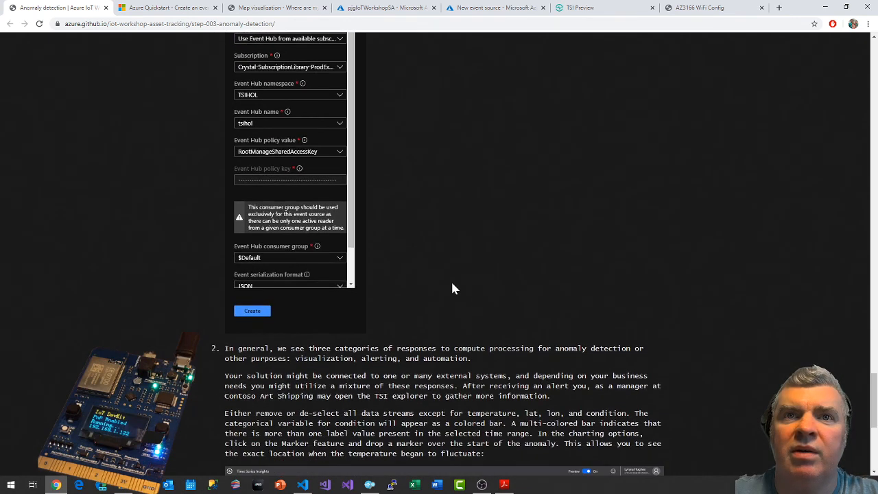
pyautogui.click(583, 8)
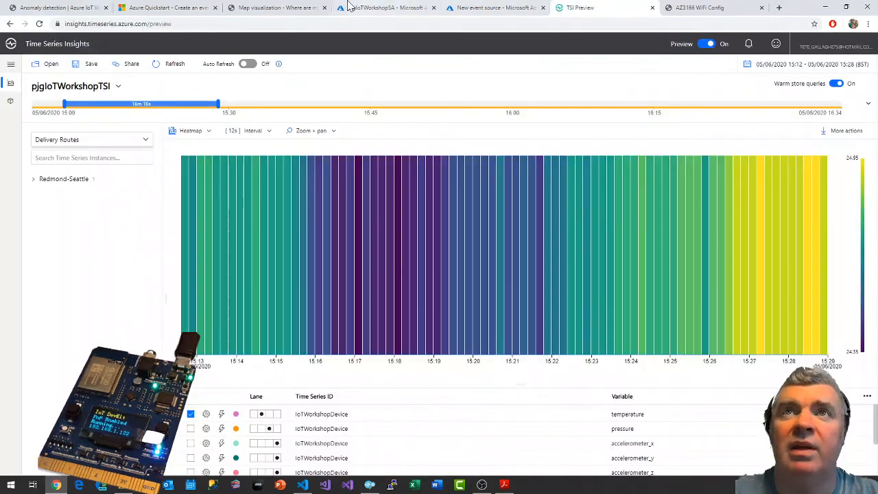
pyautogui.click(384, 8)
pyautogui.click(491, 8)
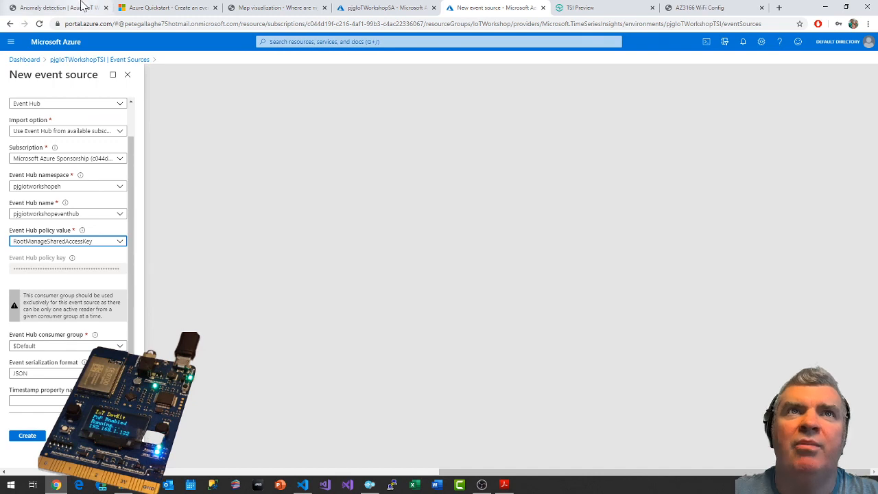
pyautogui.click(62, 7)
pyautogui.scroll(3, 537, 281)
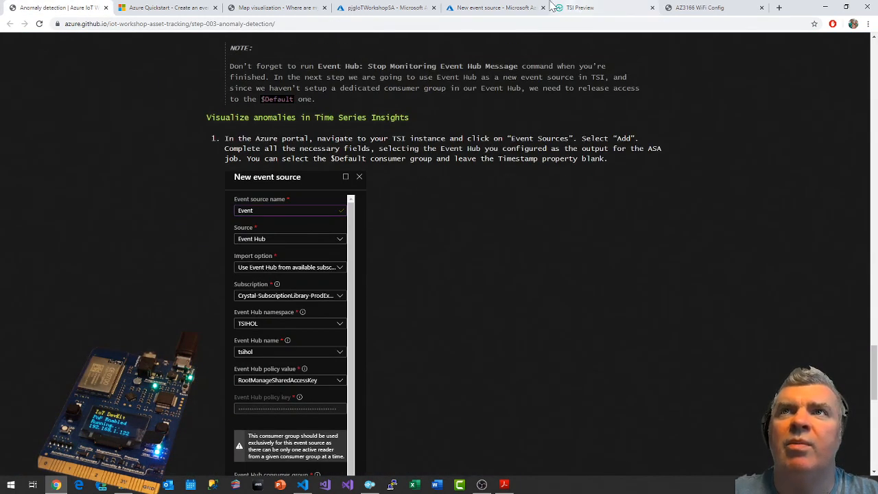
pyautogui.click(494, 8)
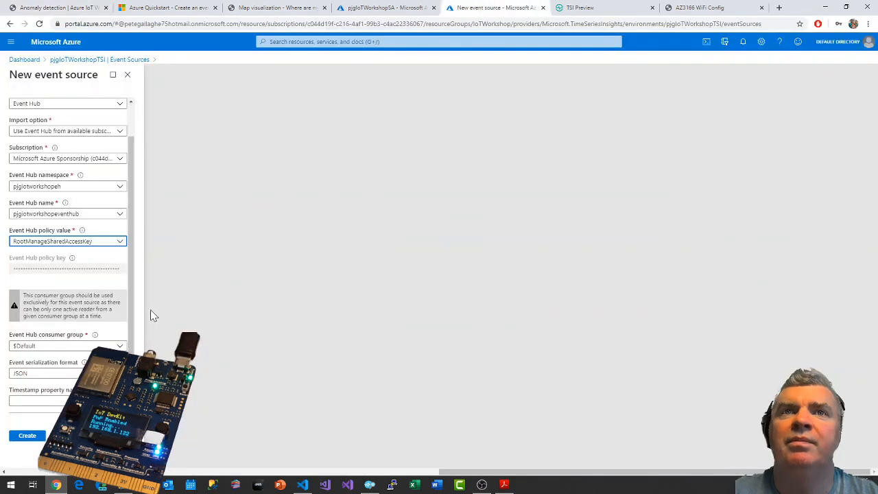
pyautogui.click(16, 441)
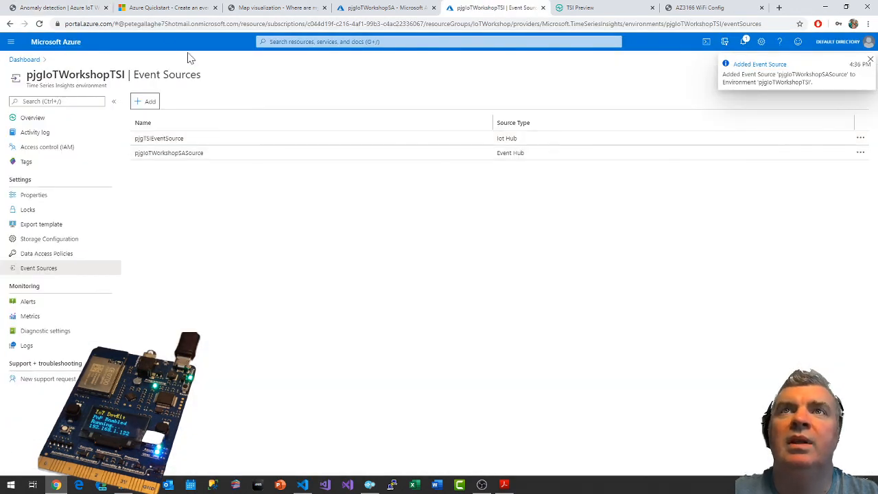
# Read the workshop guide's instructions on which data streams to chart and how to mark the start of the anomaly.
pyautogui.click(58, 7)
pyautogui.scroll(-2, 484, 292)
pyautogui.scroll(-3, 483, 292)
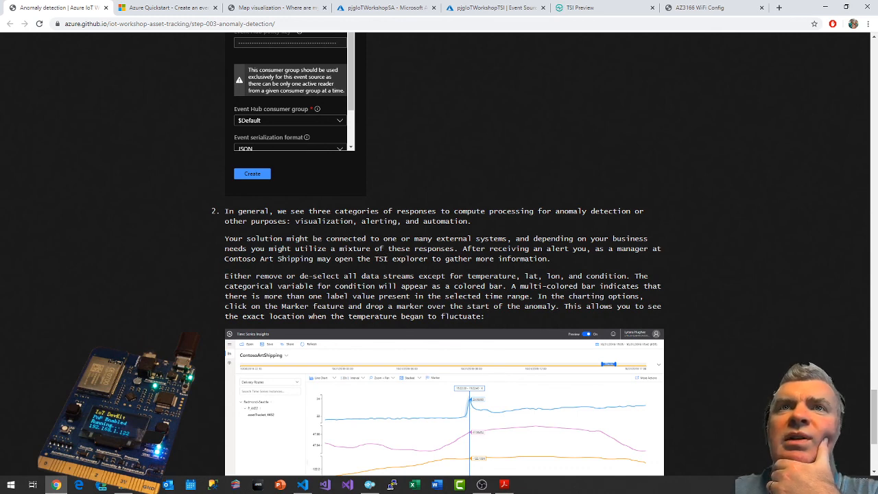
pyautogui.scroll(-1, 424, 276)
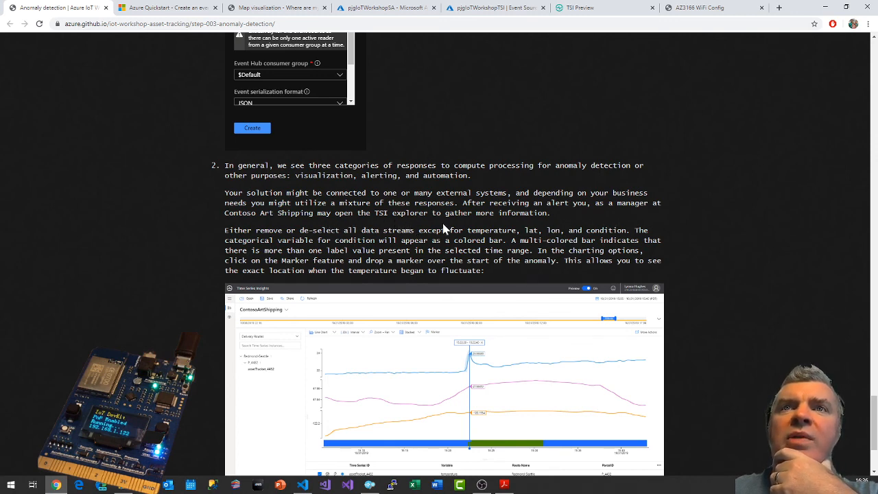
pyautogui.scroll(-2, 634, 221)
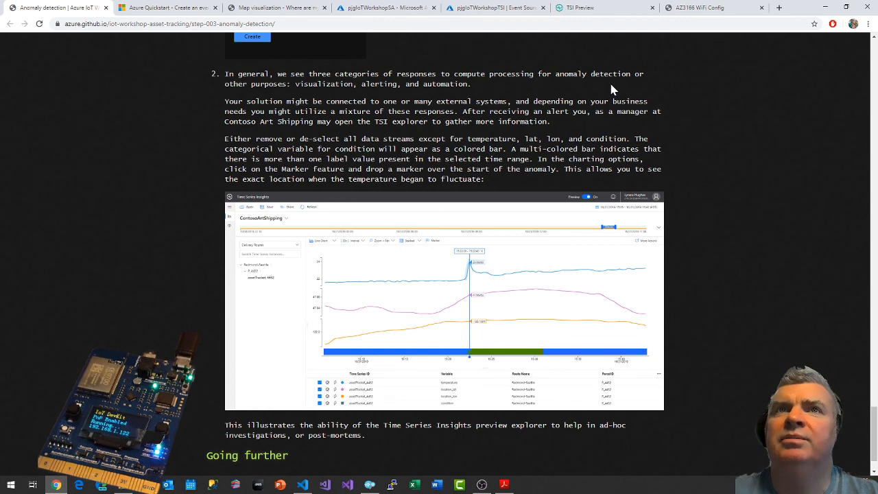
pyautogui.click(622, 7)
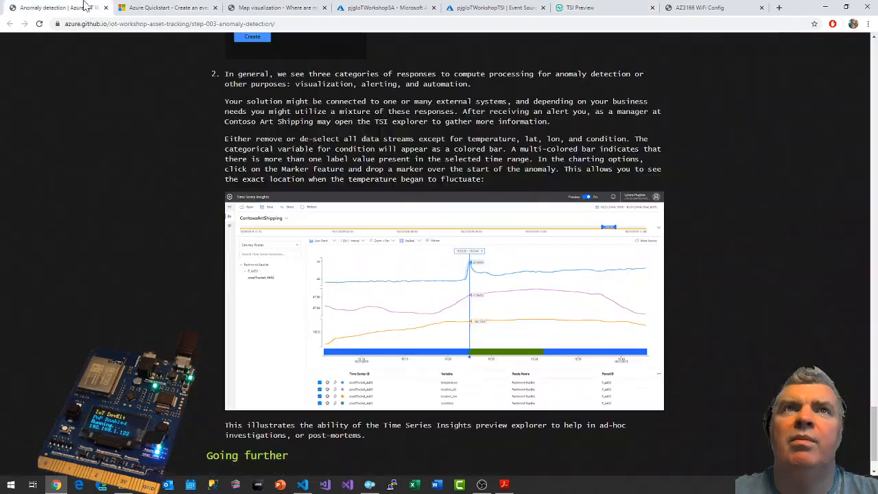
pyautogui.click(87, 6)
# Switch to the Time Series Insights explorer and change the temperature heatmap to a line chart.
pyautogui.click(622, 7)
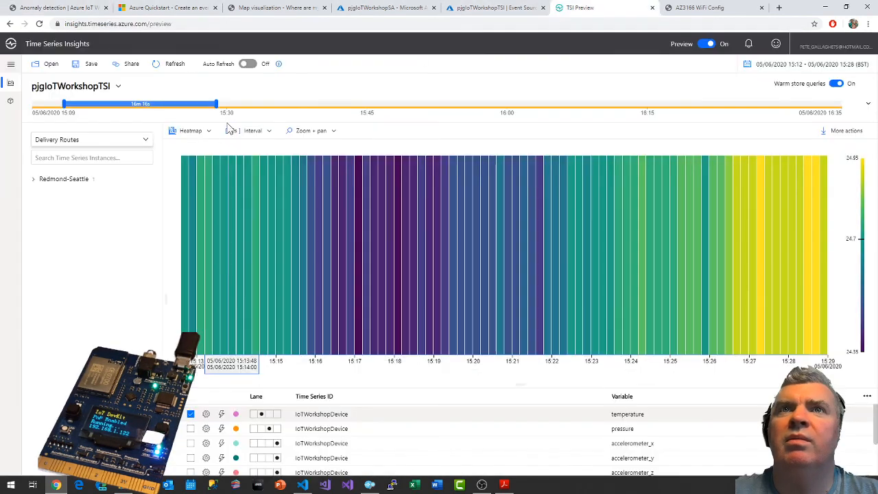
pyautogui.click(189, 131)
pyautogui.click(192, 148)
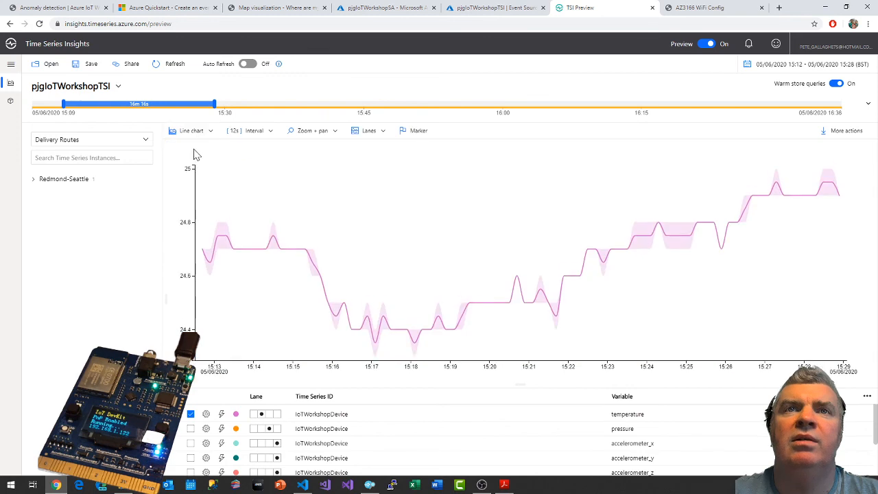
# Look for condition among the charted variables and add it from the Delivery Instance under Redmond-Seattle, pjg_001.
pyautogui.scroll(-2, 411, 442)
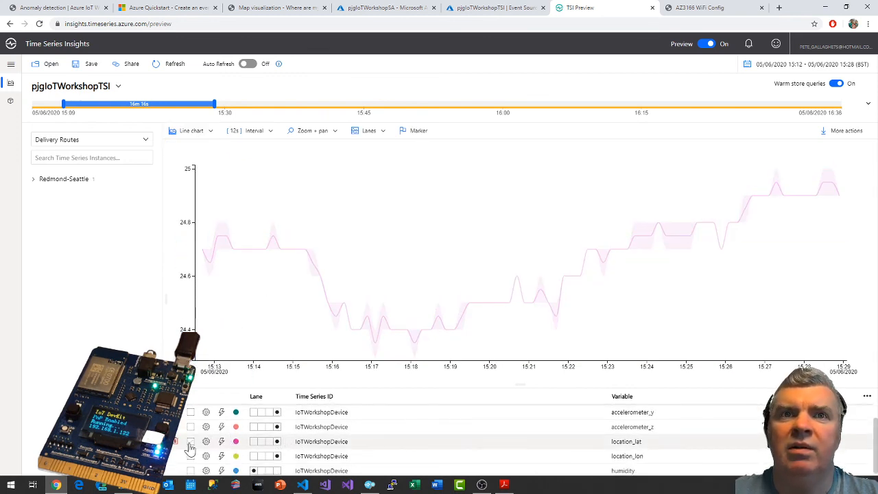
pyautogui.scroll(2, 268, 452)
pyautogui.scroll(-3, 263, 454)
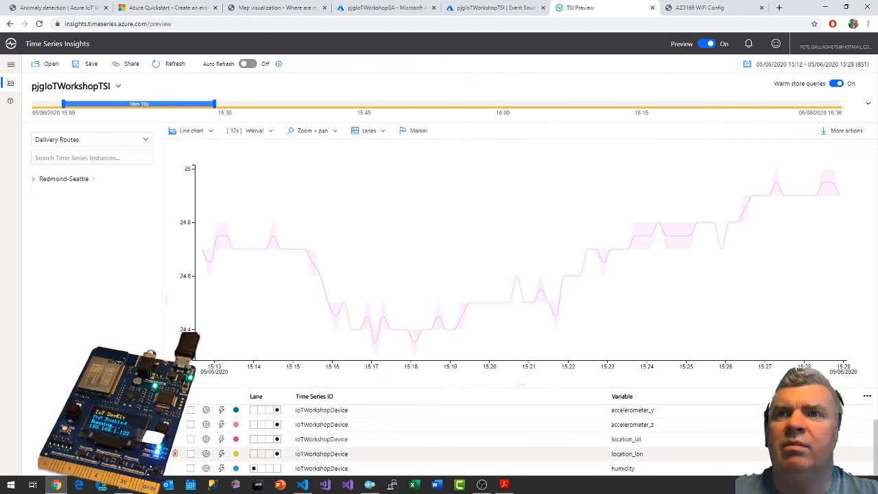
pyautogui.scroll(3, 263, 455)
pyautogui.scroll(-3, 411, 439)
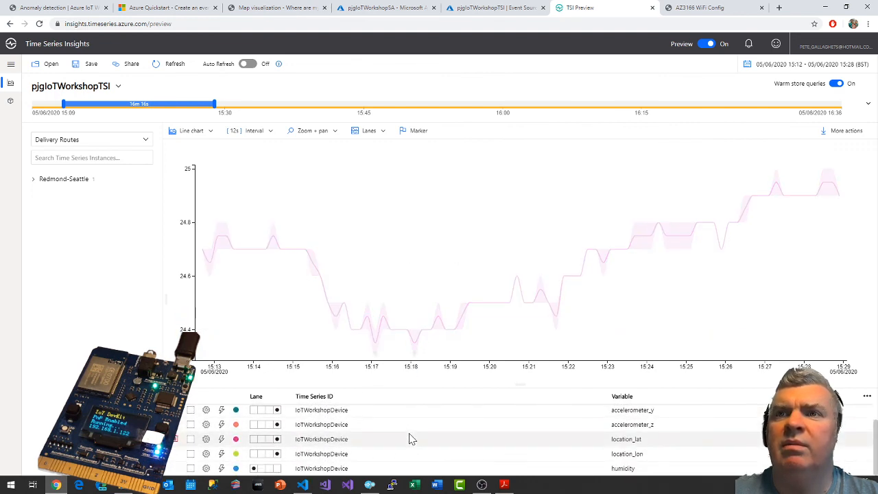
pyautogui.scroll(3, 412, 435)
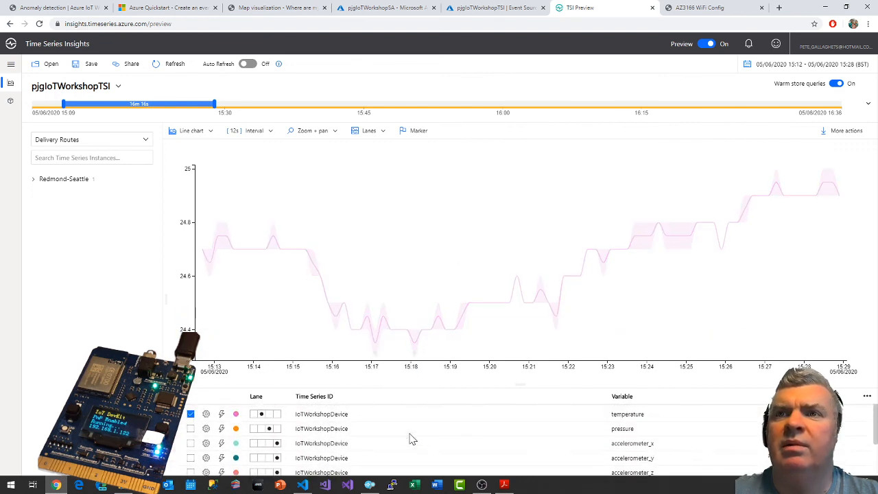
pyautogui.click(72, 179)
pyautogui.click(61, 192)
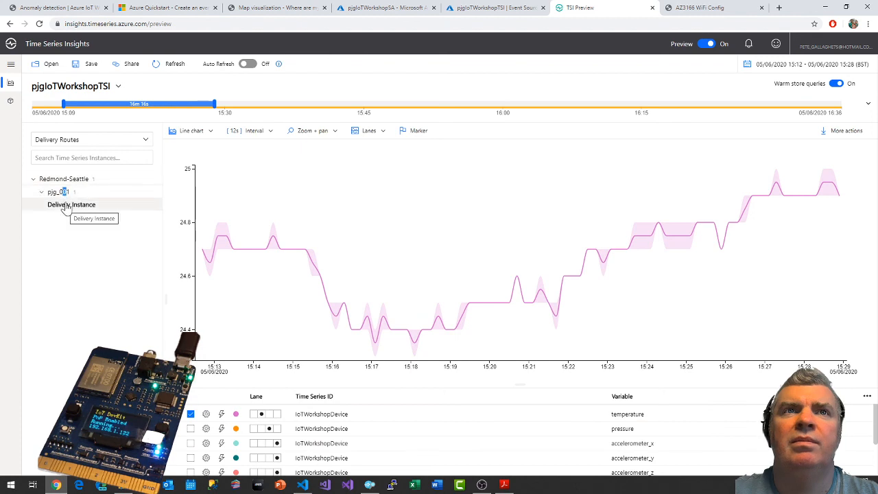
pyautogui.click(66, 208)
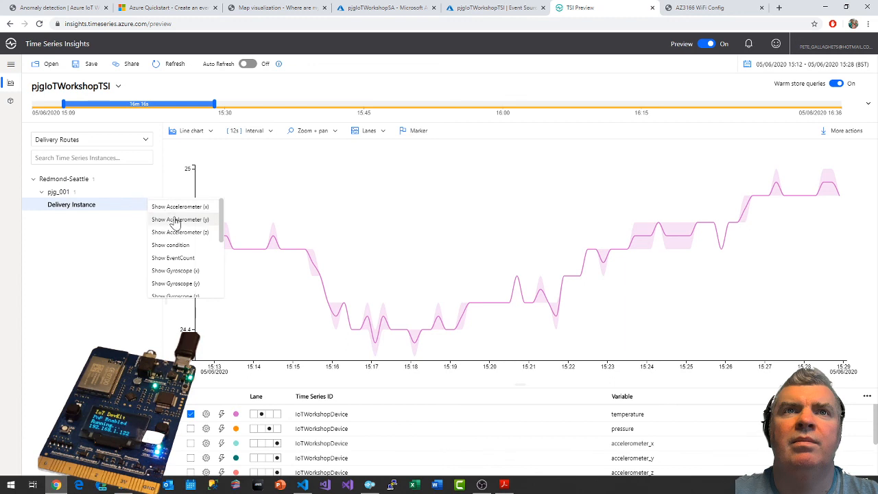
pyautogui.click(175, 245)
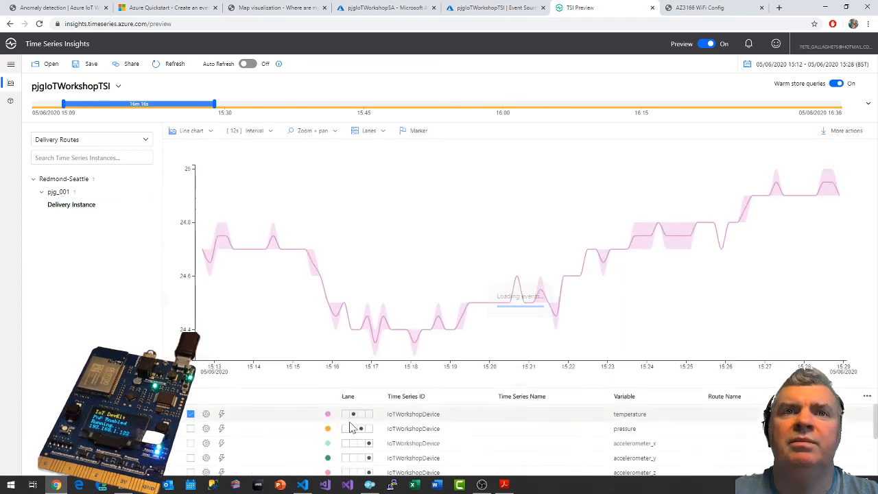
# Show the location_lat and location_lon series of IoTWorkshopDevice in the chart.
pyautogui.scroll(-3, 308, 423)
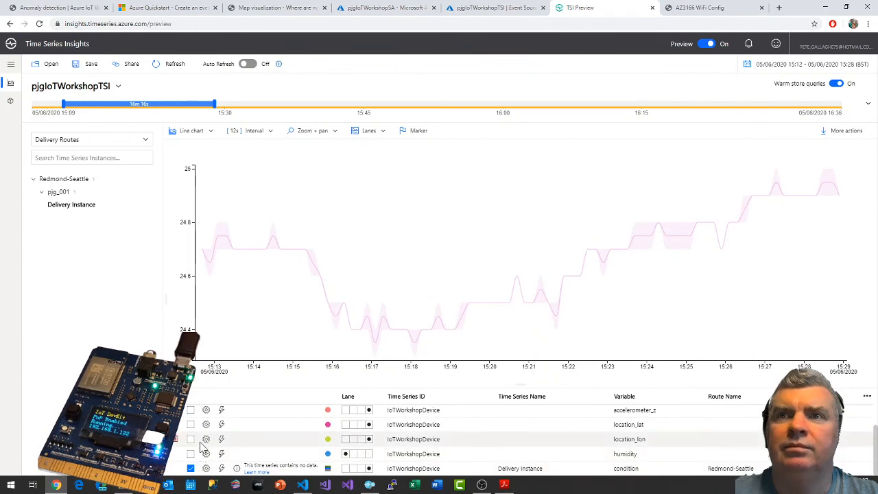
pyautogui.click(191, 425)
pyautogui.click(191, 439)
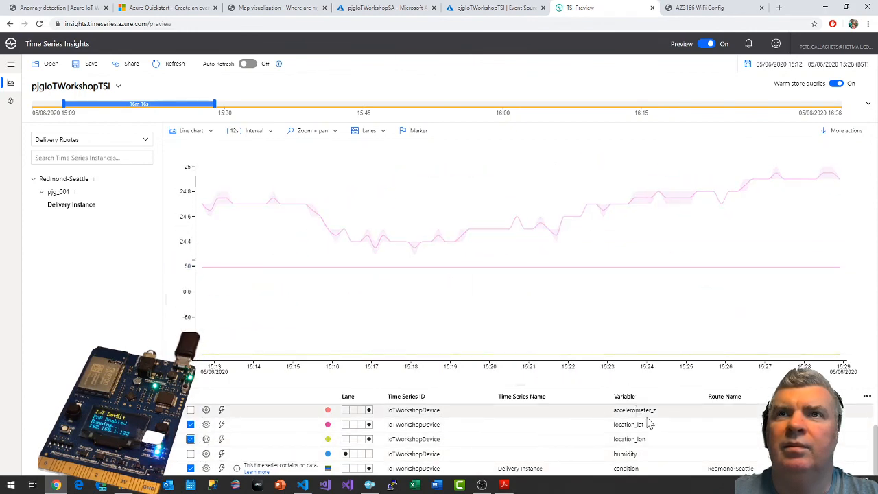
pyautogui.scroll(3, 250, 432)
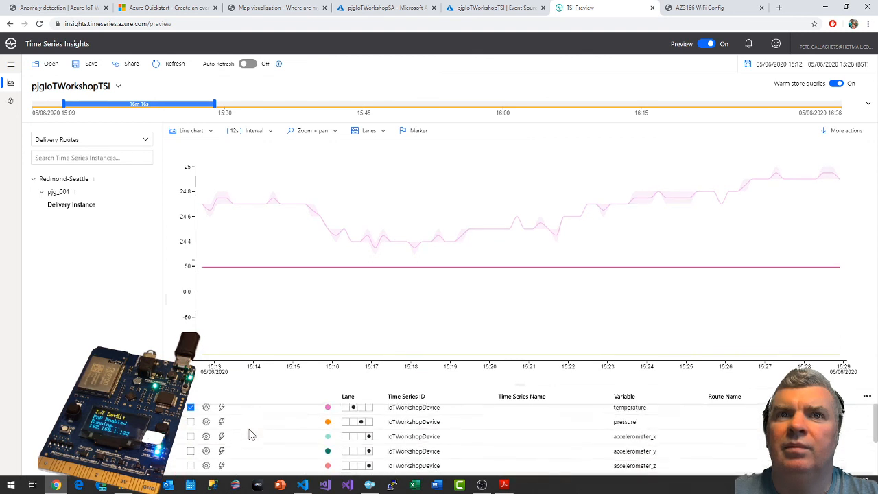
pyautogui.scroll(-4, 336, 433)
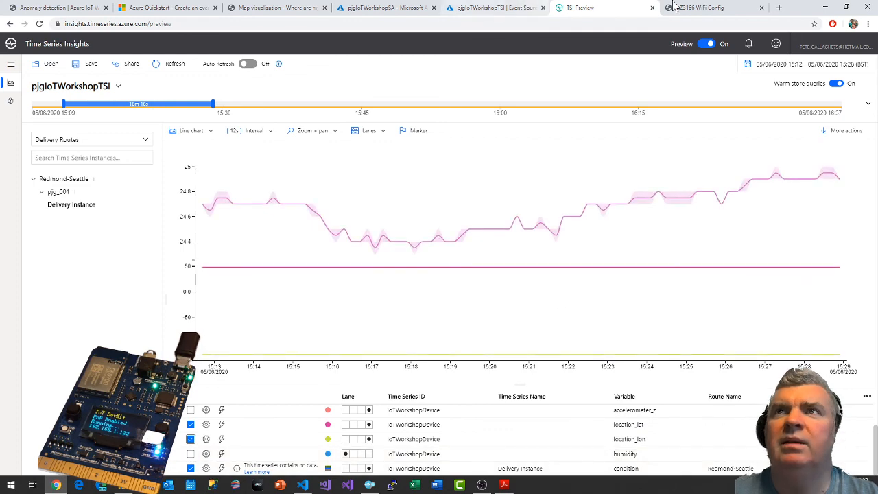
# Compare the chart with the workshop guide's example and inspect the condition series' settings.
pyautogui.click(71, 7)
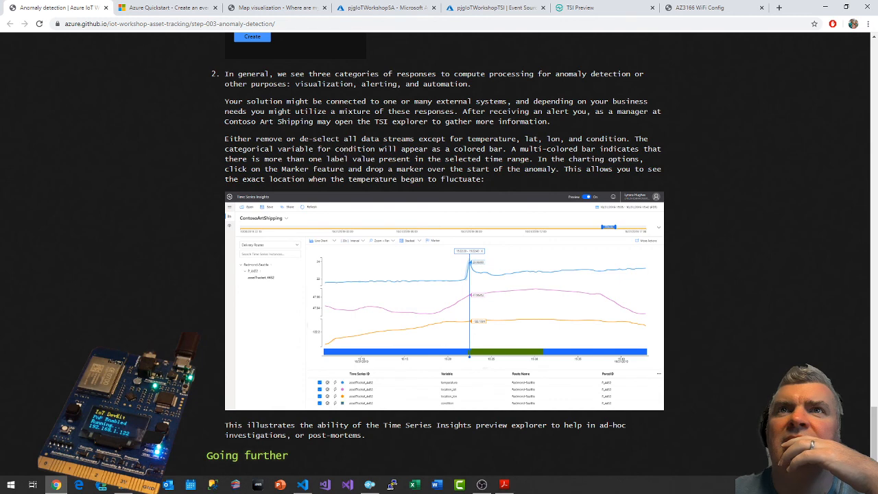
pyautogui.click(633, 7)
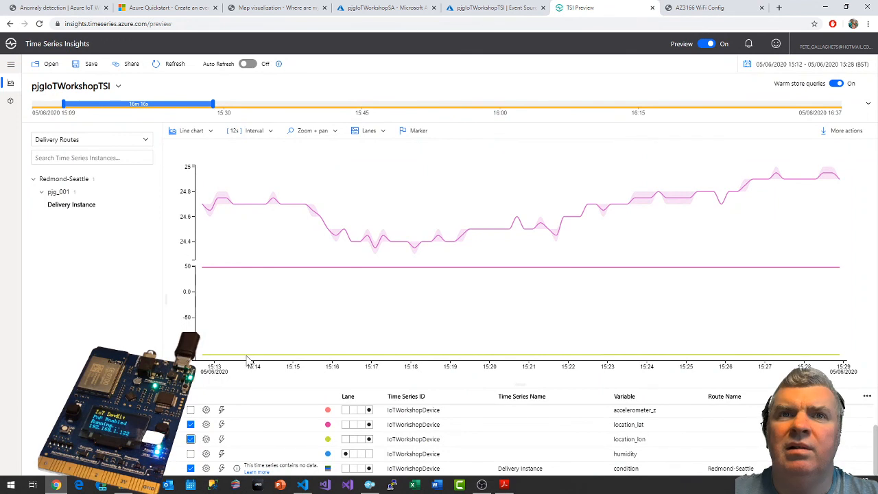
pyautogui.moveTo(245, 355)
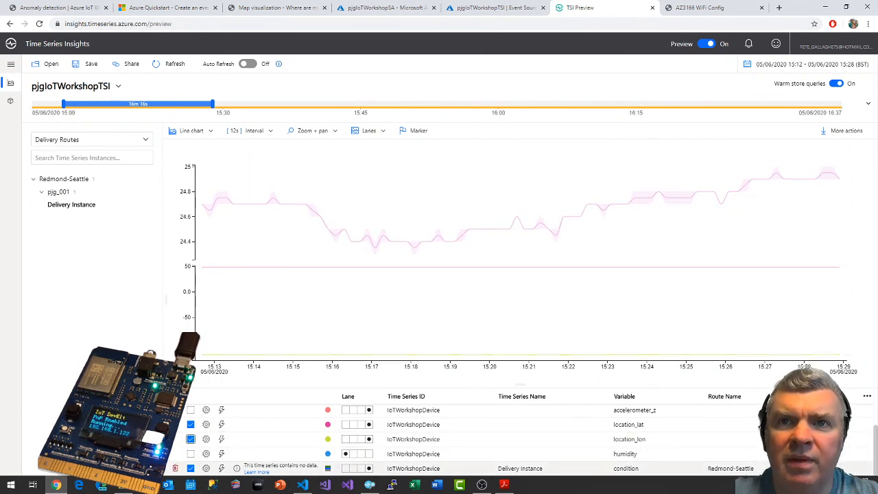
pyautogui.click(206, 468)
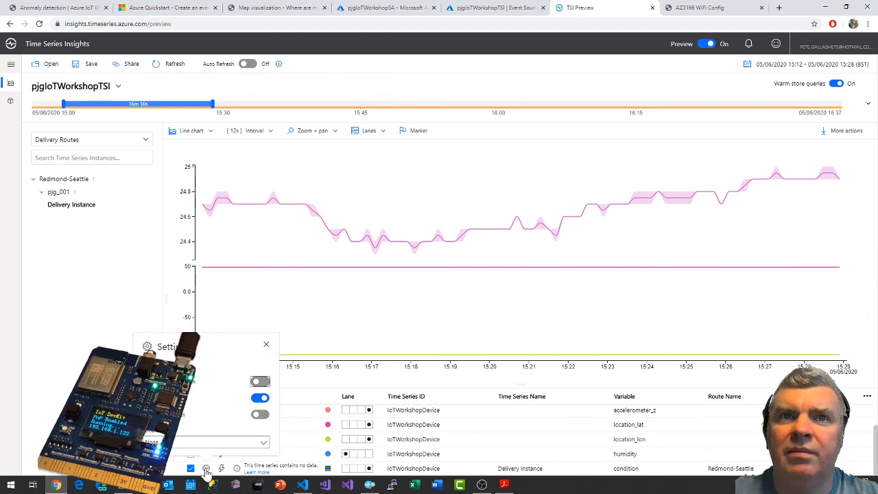
pyautogui.click(113, 336)
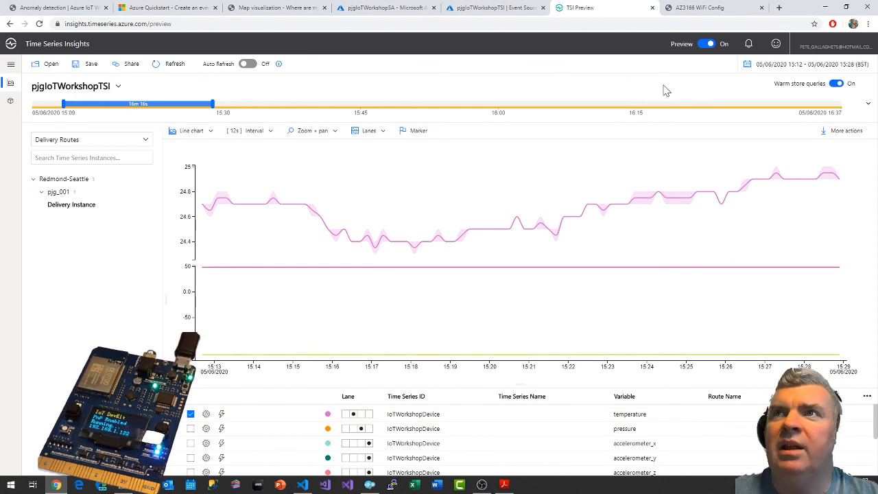
# Refresh the Time Series Insights data and recheck the workshop guide's description of the condition bar.
pyautogui.click(173, 64)
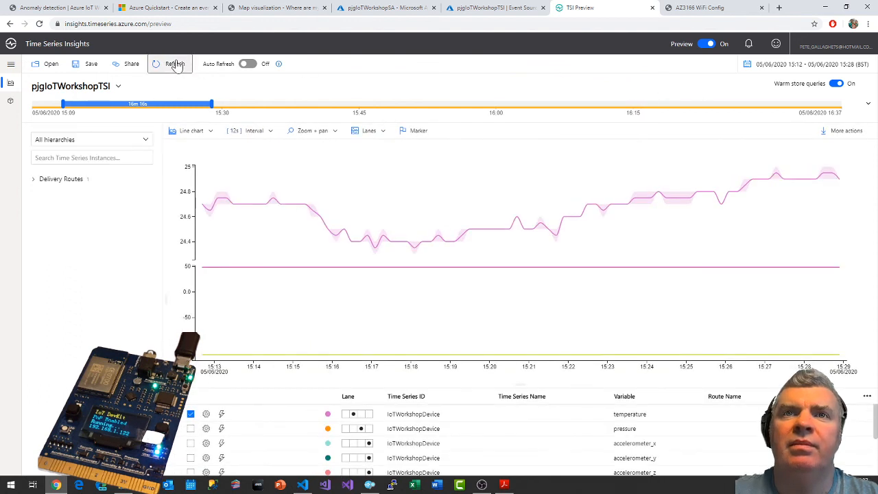
pyautogui.scroll(-2, 226, 446)
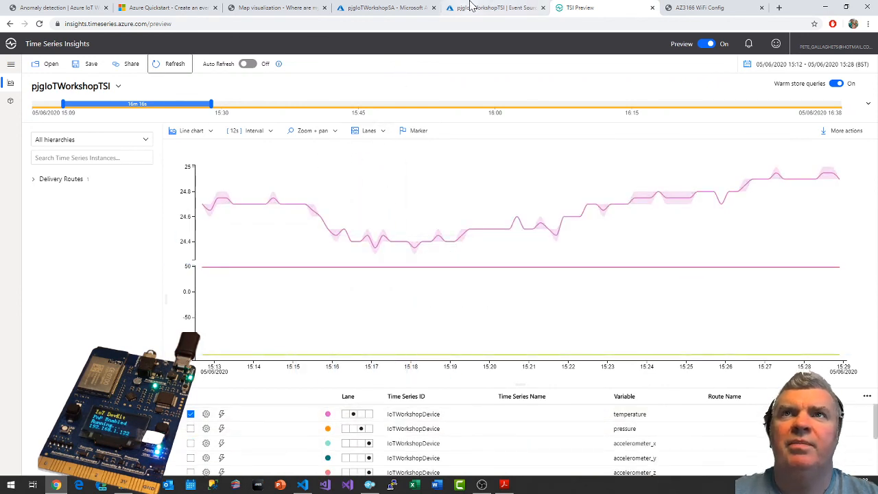
pyautogui.click(64, 7)
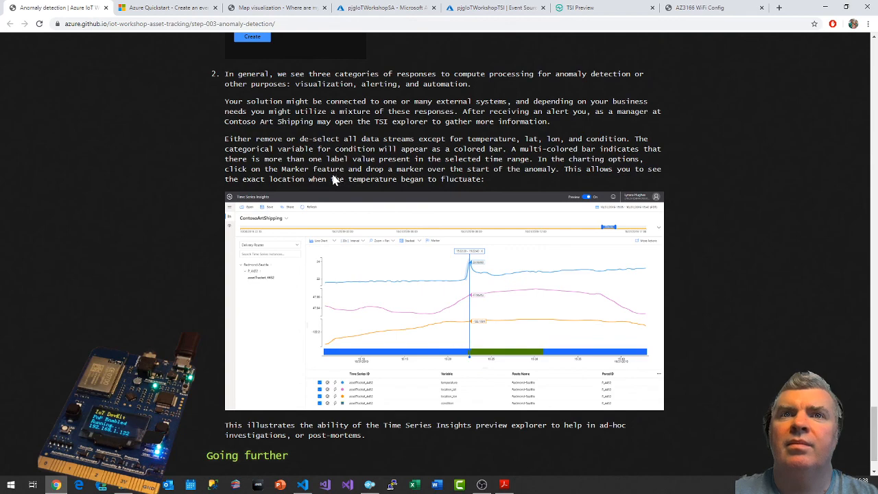
pyautogui.scroll(-1, 336, 179)
pyautogui.scroll(2, 334, 178)
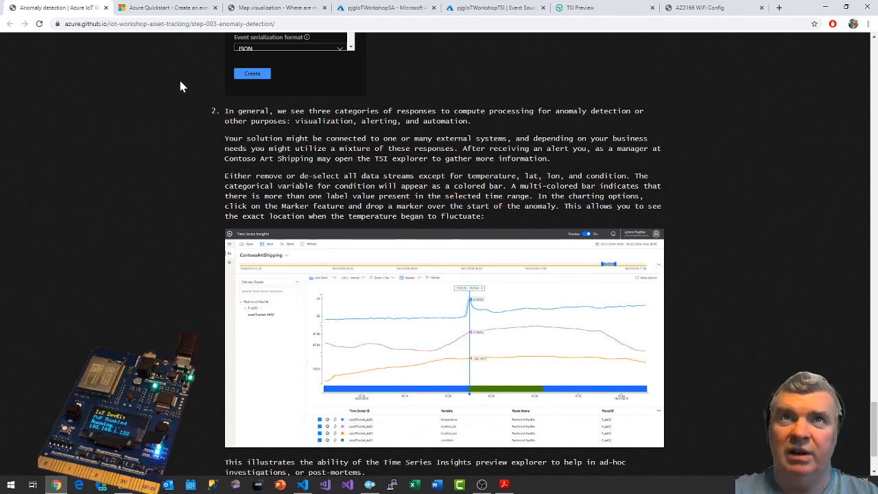
pyautogui.click(593, 8)
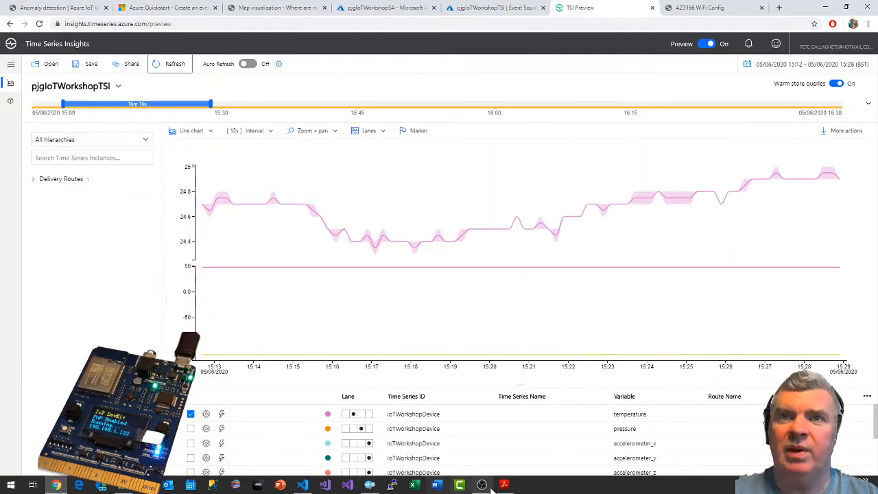
# Switch to Visual Studio Code and stop monitoring the Event Hub messages.
pyautogui.click(305, 482)
pyautogui.click(168, 333)
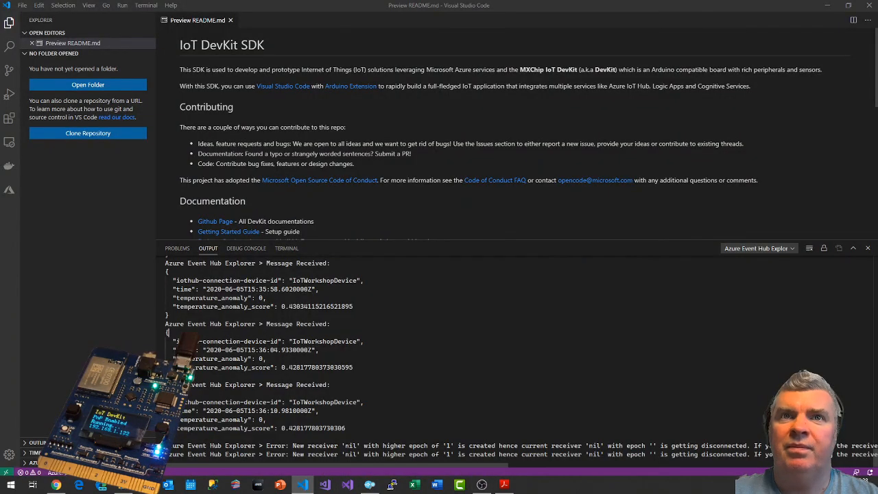
pyautogui.scroll(-1, 445, 360)
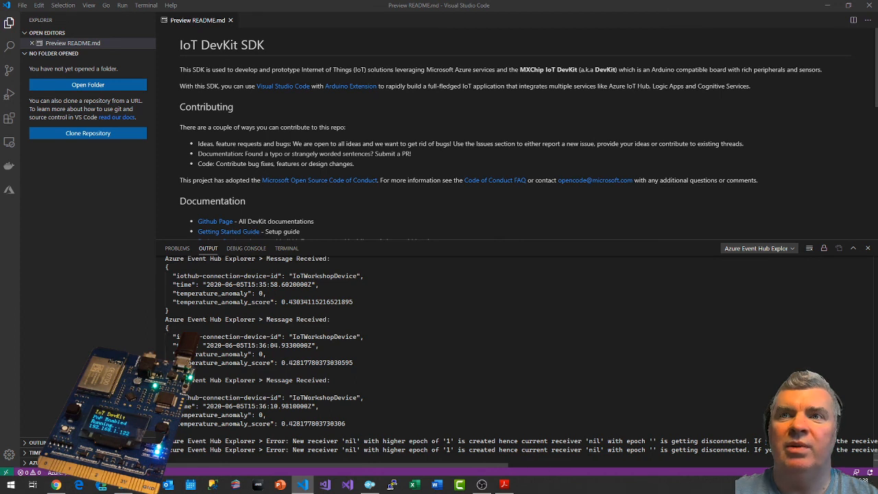
pyautogui.hotkey('ctrl', 'shift', 'p')
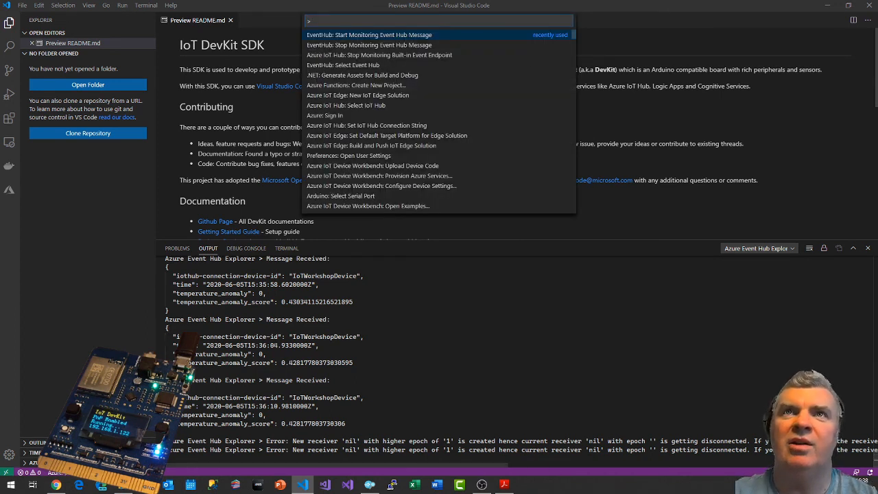
pyautogui.click(349, 50)
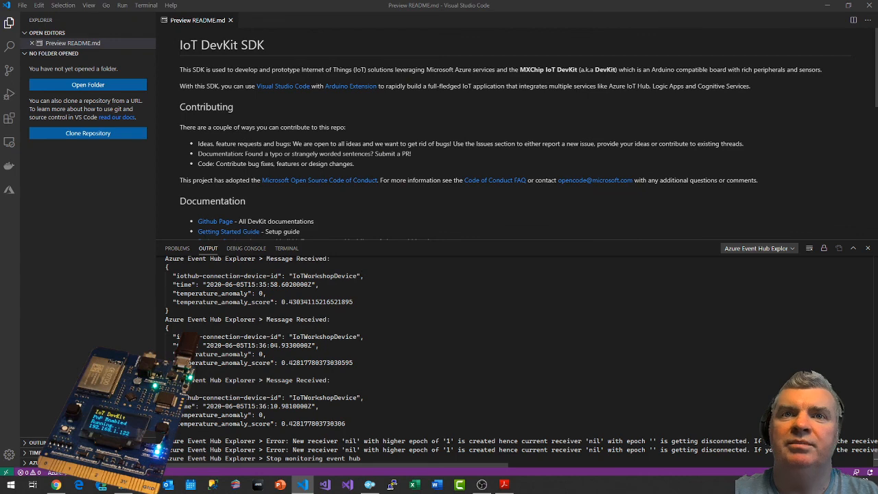
pyautogui.scroll(-1, 370, 343)
# Return to the Time Series Insights explorer, turn on Auto Refresh and examine the condition bar at the latest times.
pyautogui.hotkey('alt', 'Tab')
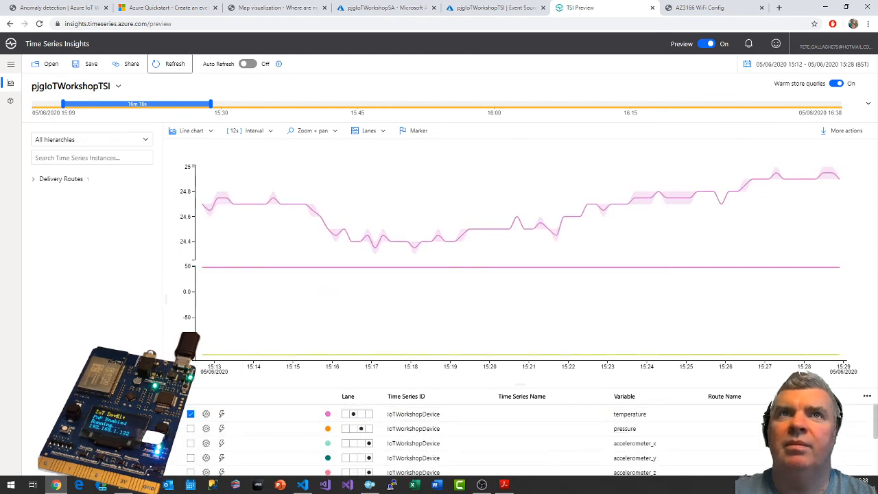
pyautogui.click(247, 64)
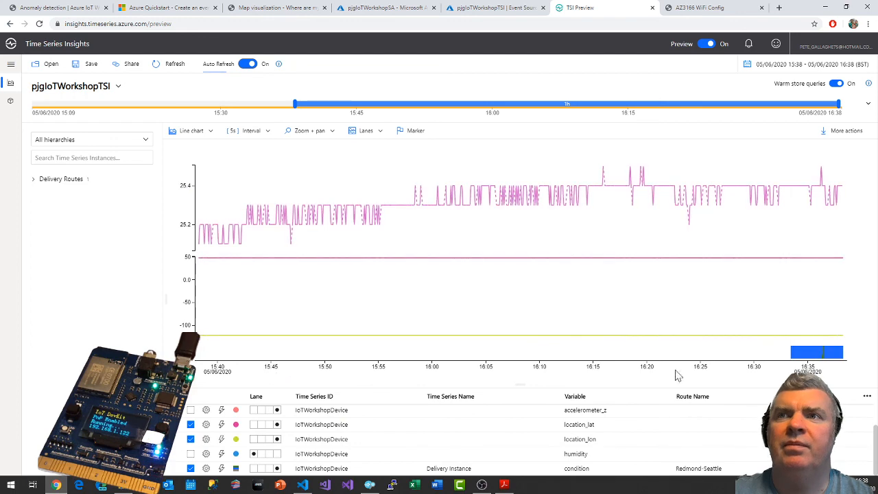
pyautogui.moveTo(827, 358)
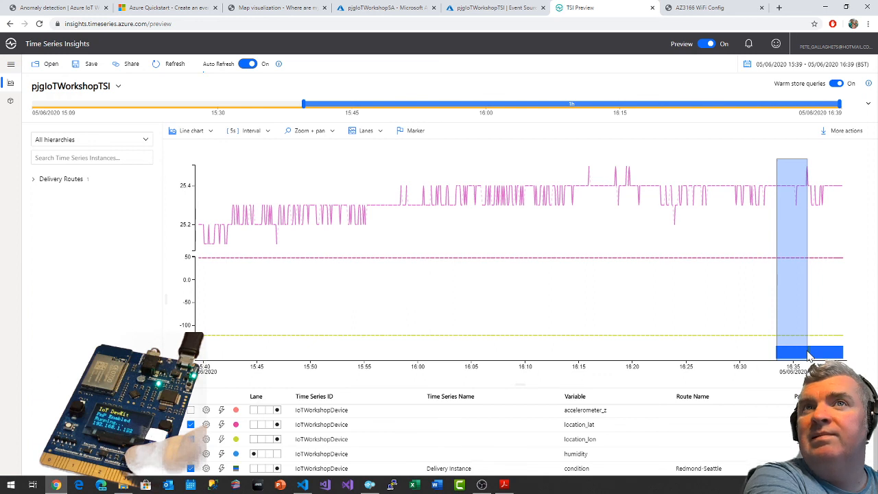
pyautogui.click(808, 356)
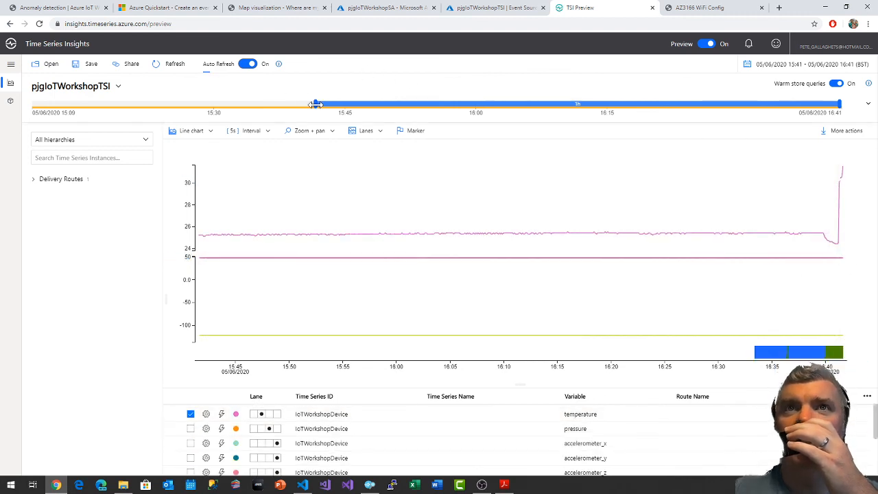
# Narrow the chart's time range to 16:19–16:41, then inspect the condition bar and the condition series' settings.
pyautogui.moveTo(316, 103); pyautogui.dragTo(644, 103)
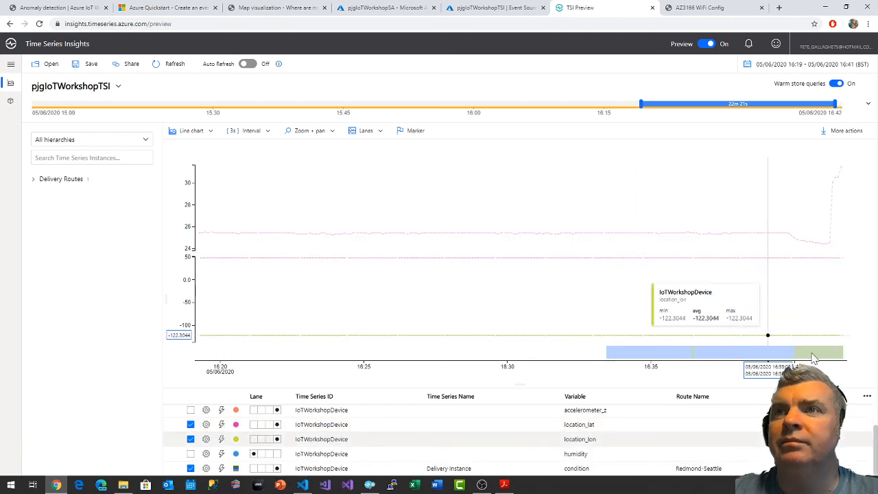
pyautogui.moveTo(806, 350)
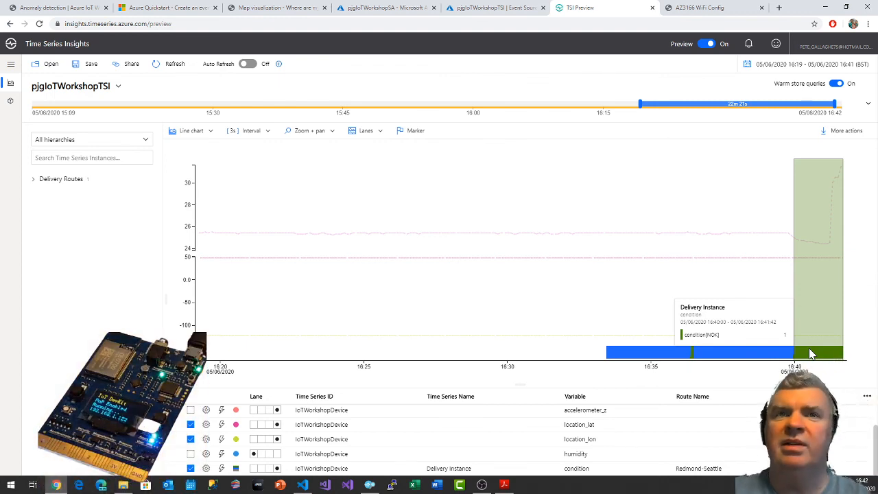
pyautogui.click(206, 469)
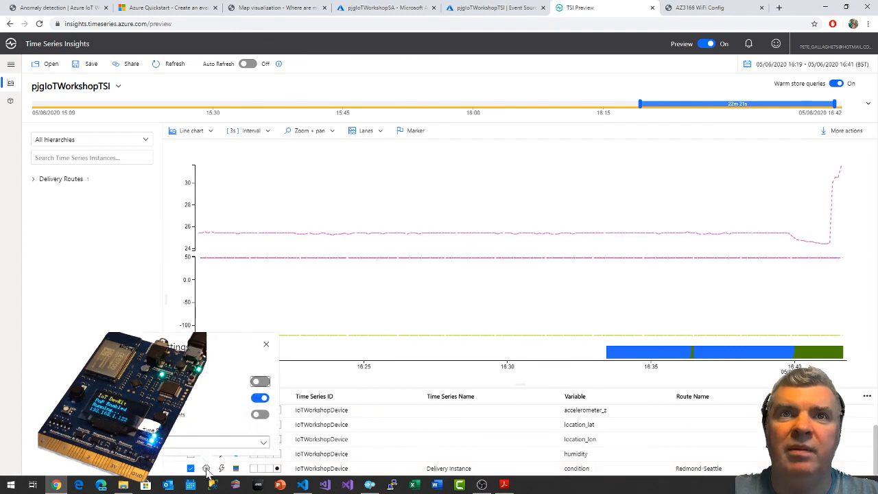
pyautogui.click(107, 250)
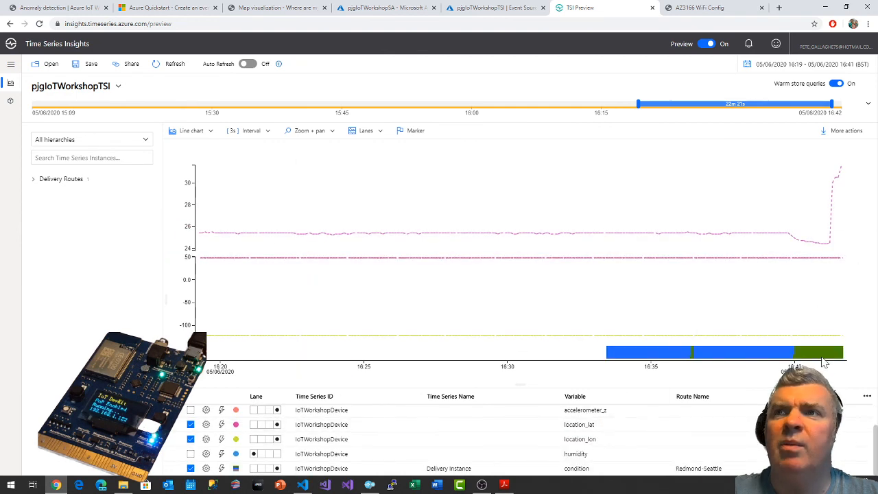
pyautogui.scroll(2, 788, 418)
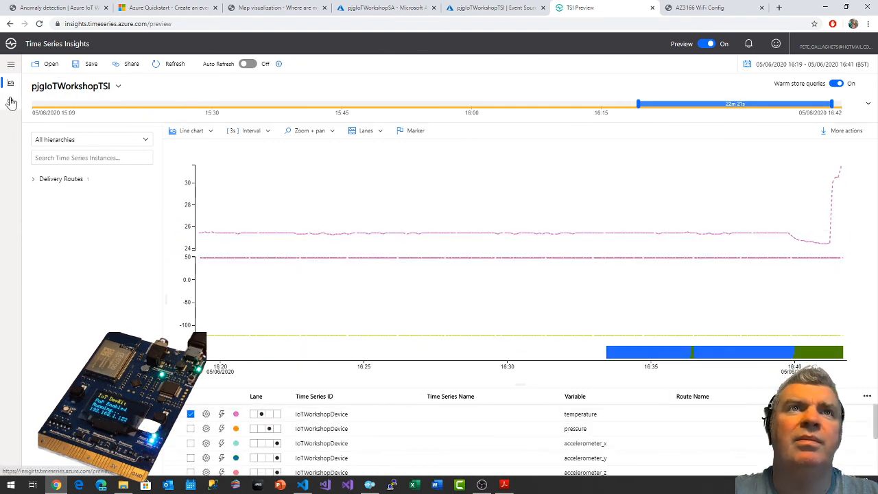
# Open the Asset Tracker type's condition variable for editing in the time series model and review its value expression and categories.
pyautogui.click(11, 101)
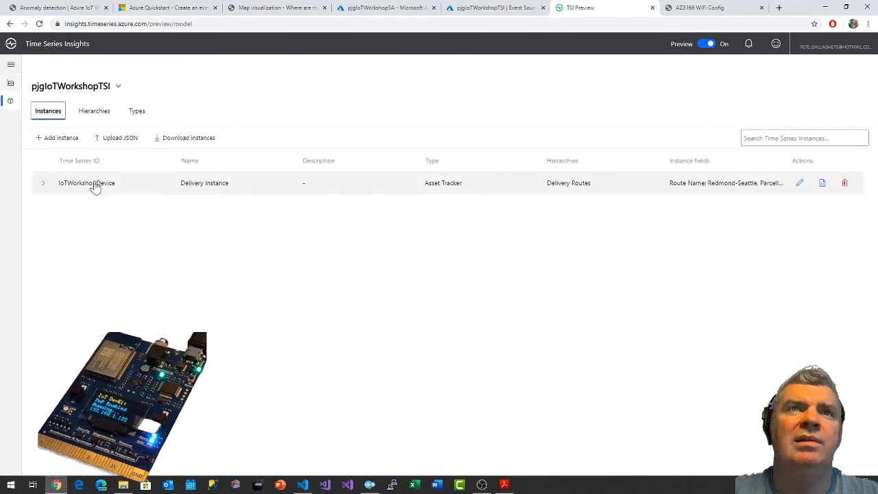
pyautogui.click(135, 112)
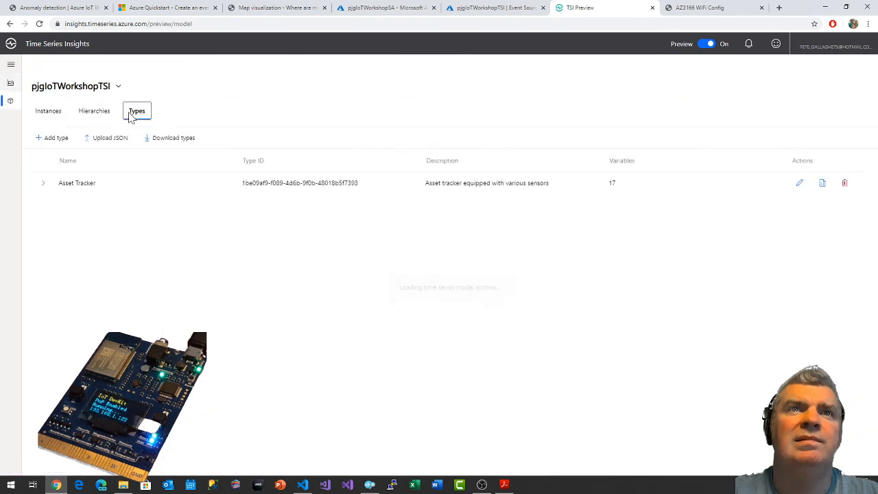
pyautogui.click(83, 184)
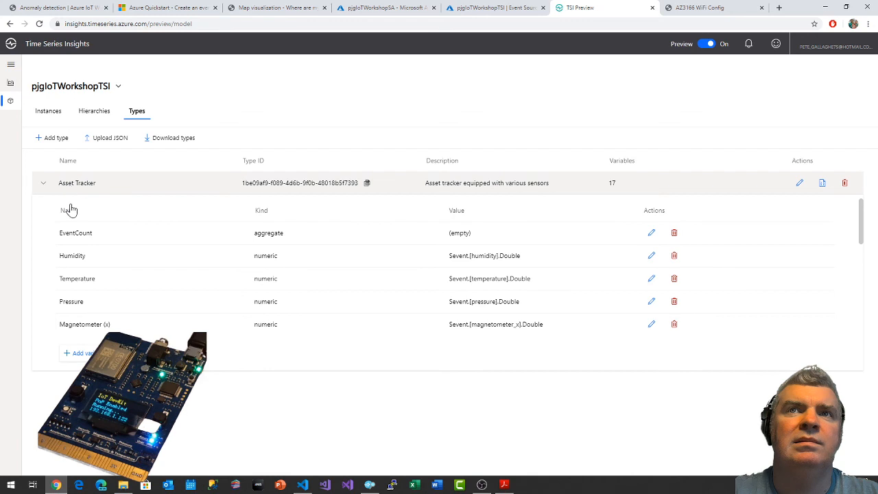
pyautogui.scroll(-10, 117, 261)
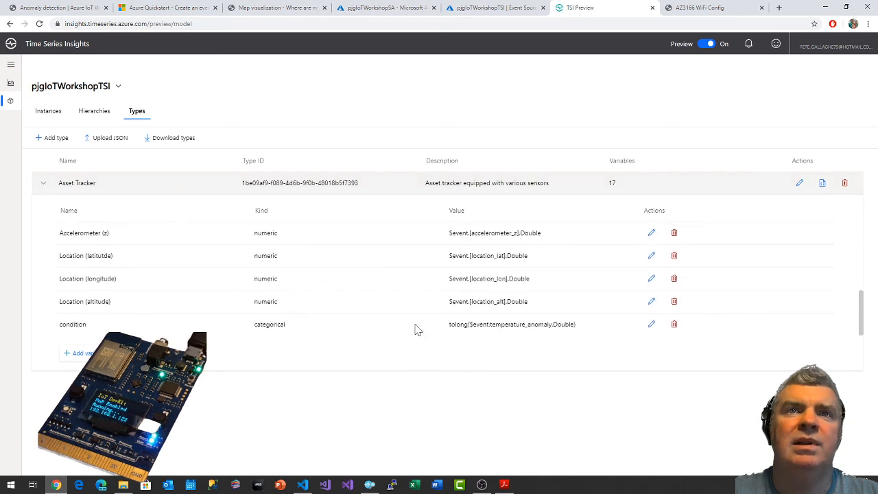
pyautogui.click(651, 324)
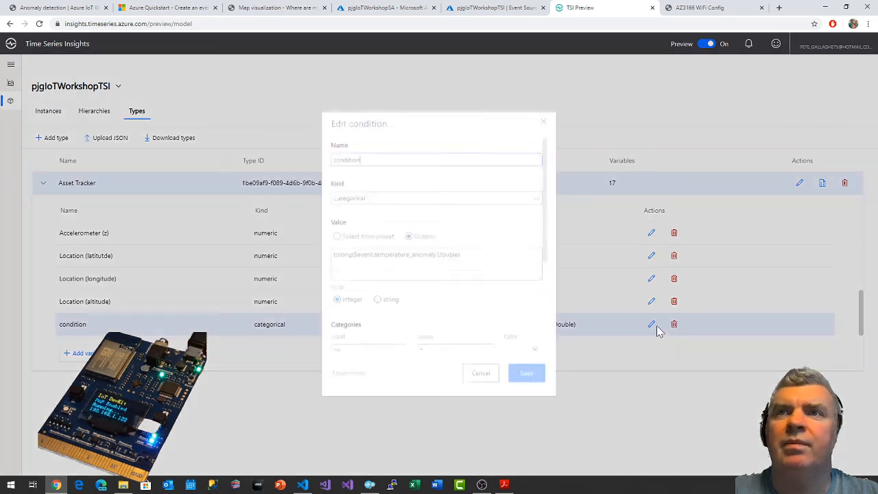
pyautogui.scroll(-1, 489, 312)
pyautogui.scroll(-2, 489, 312)
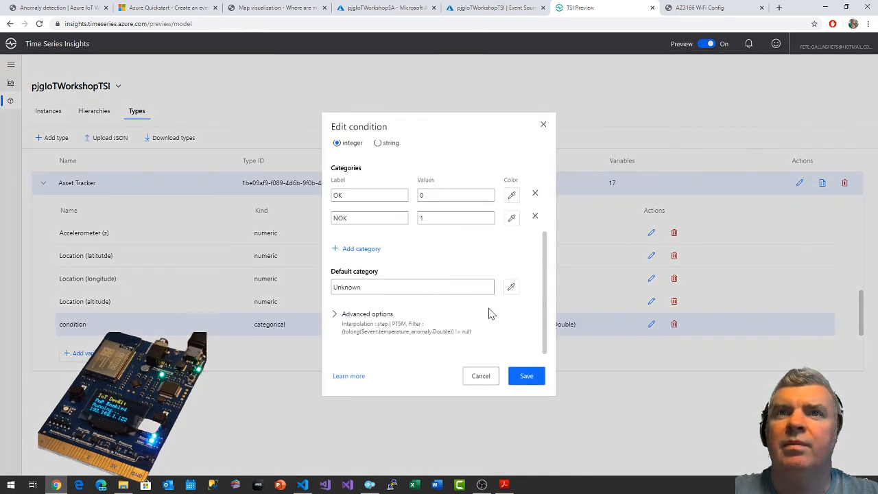
pyautogui.scroll(4, 492, 323)
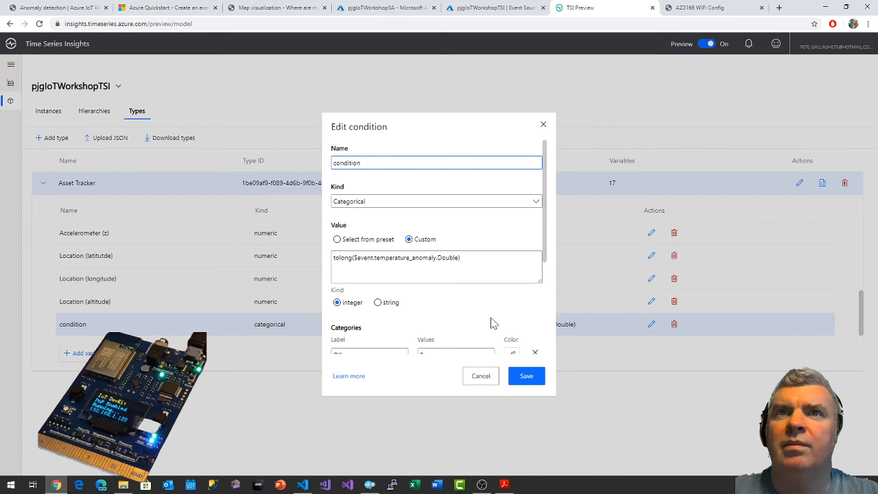
pyautogui.scroll(-2, 492, 323)
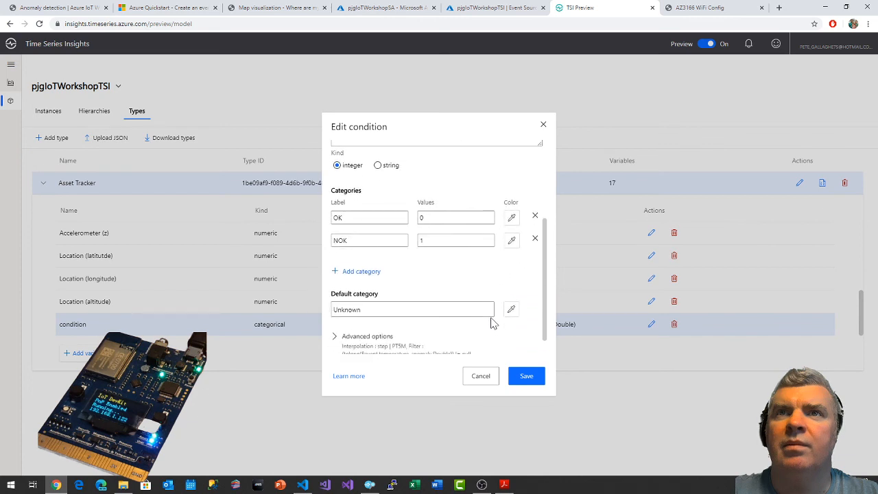
# Color the condition variable's OK category teal and its NOK category red, and save the variable.
pyautogui.click(512, 219)
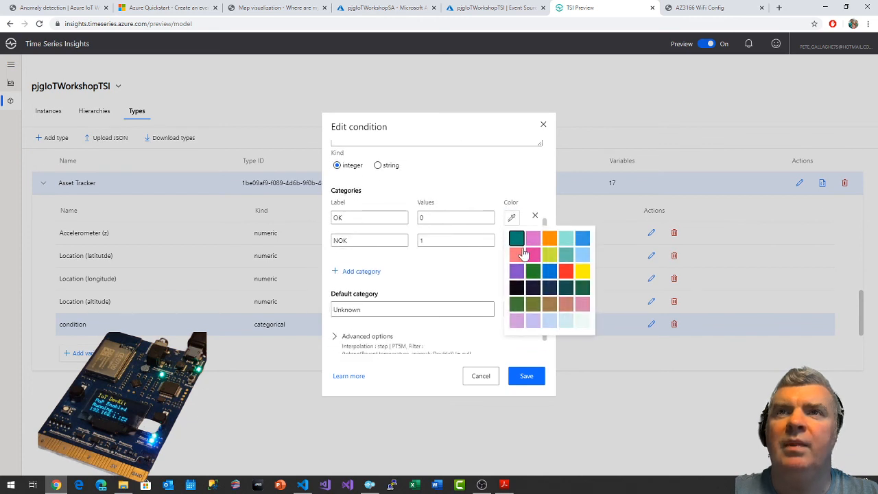
pyautogui.click(515, 239)
pyautogui.click(513, 242)
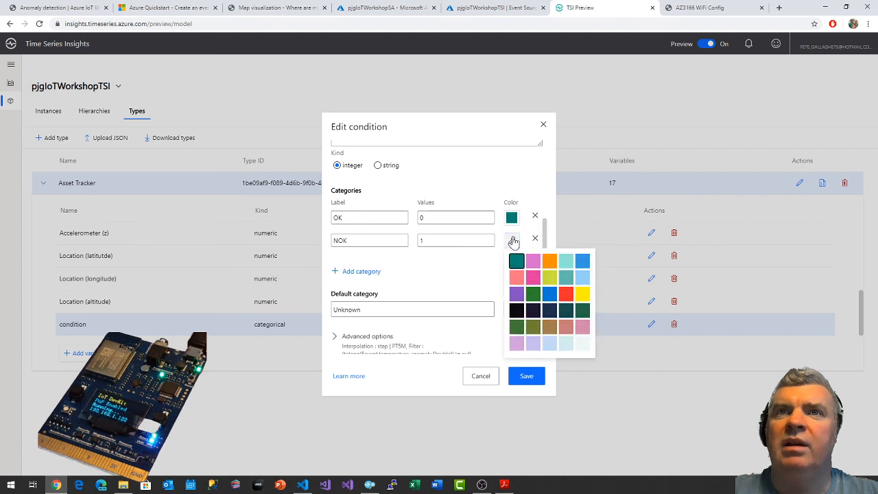
pyautogui.click(563, 295)
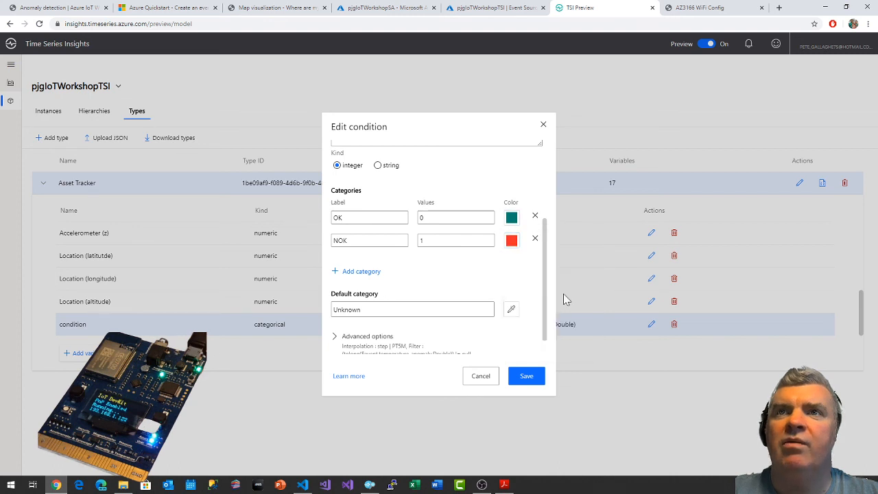
pyautogui.click(535, 377)
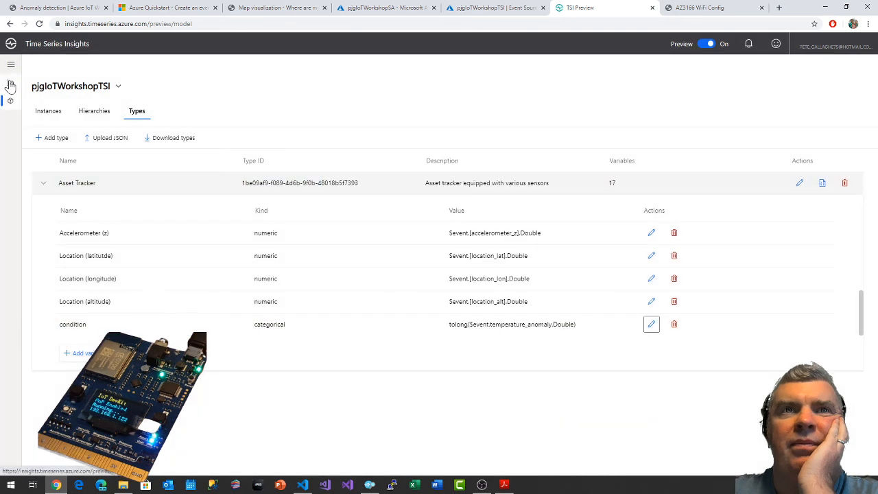
# Return to the chart, refresh its data and try to shift the time range to the latest period.
pyautogui.click(10, 84)
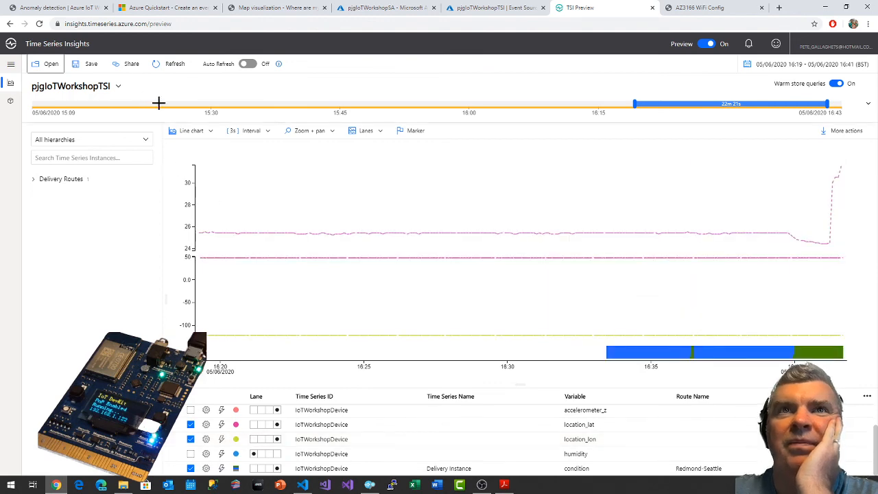
pyautogui.click(168, 70)
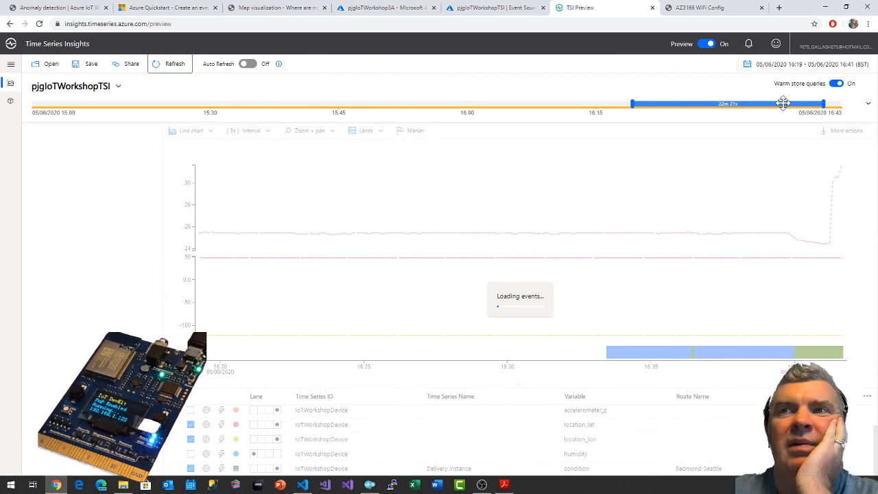
pyautogui.moveTo(783, 103); pyautogui.dragTo(800, 103)
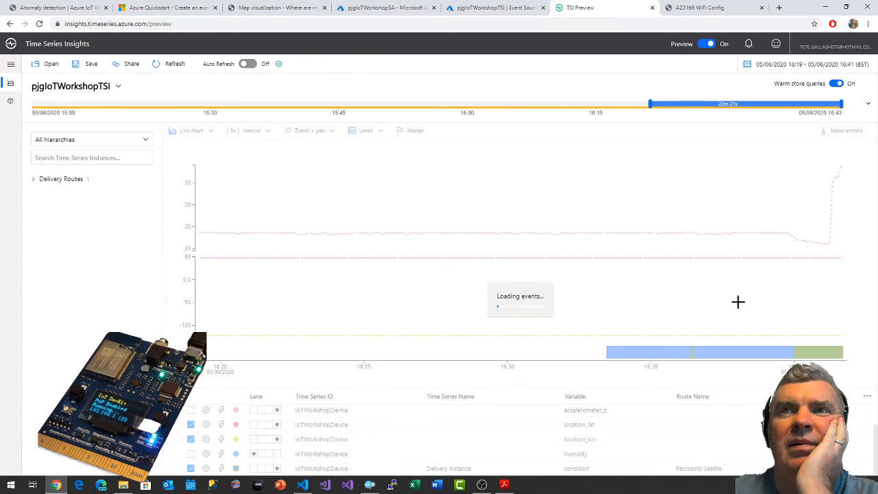
pyautogui.moveTo(818, 346)
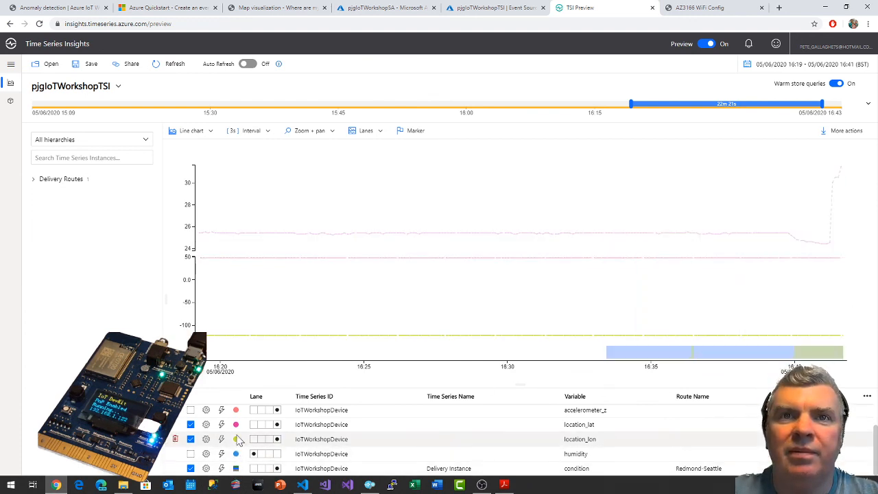
# Recheck the condition series' settings from the chart's series list and close them.
pyautogui.click(206, 468)
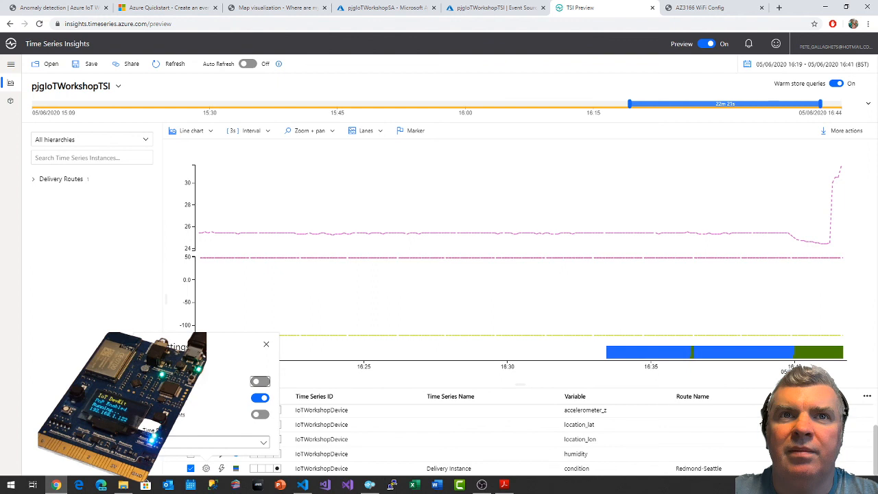
pyautogui.click(184, 351)
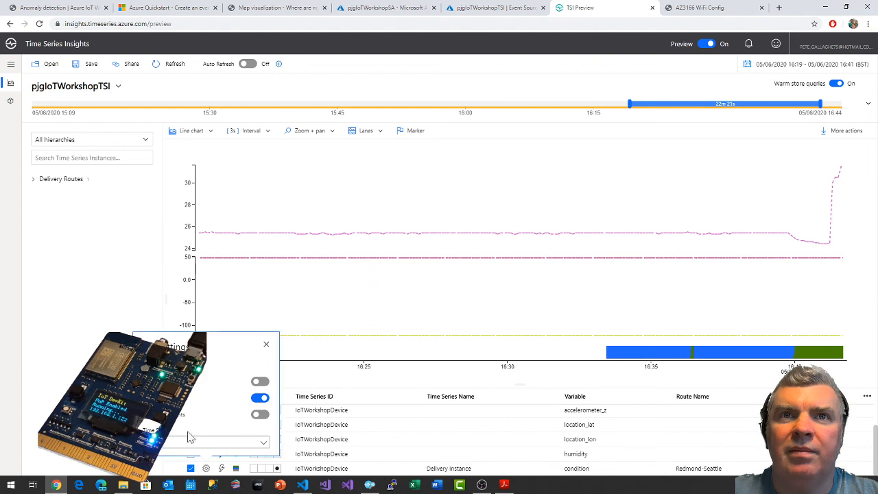
pyautogui.click(267, 349)
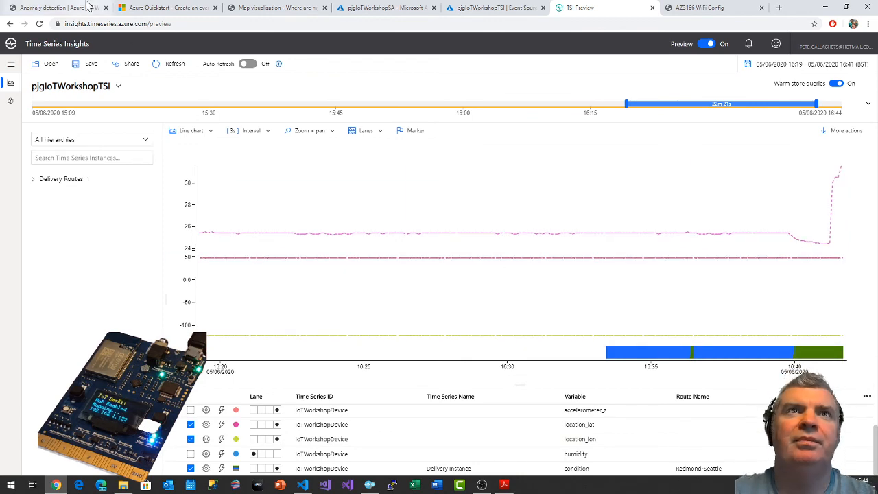
# Review the end of the anomaly detection guide, then close that page and the Event Hubs quickstart.
pyautogui.click(54, 7)
pyautogui.scroll(-3, 449, 317)
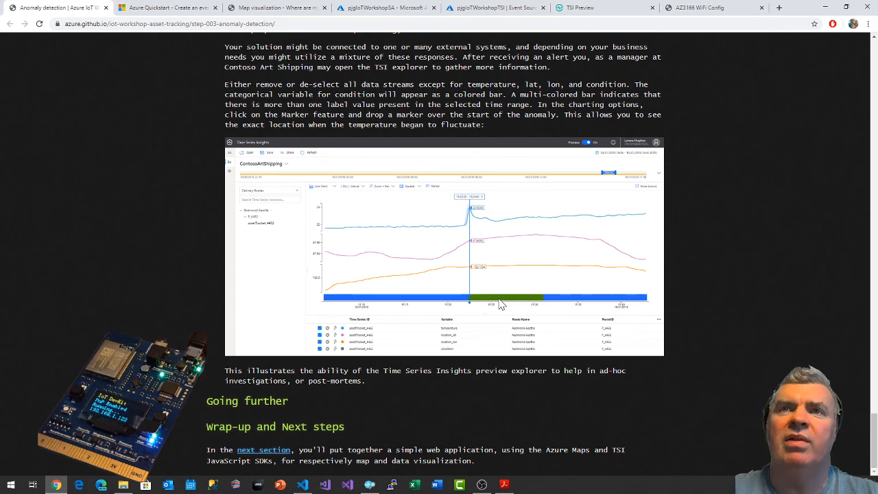
pyautogui.click(105, 8)
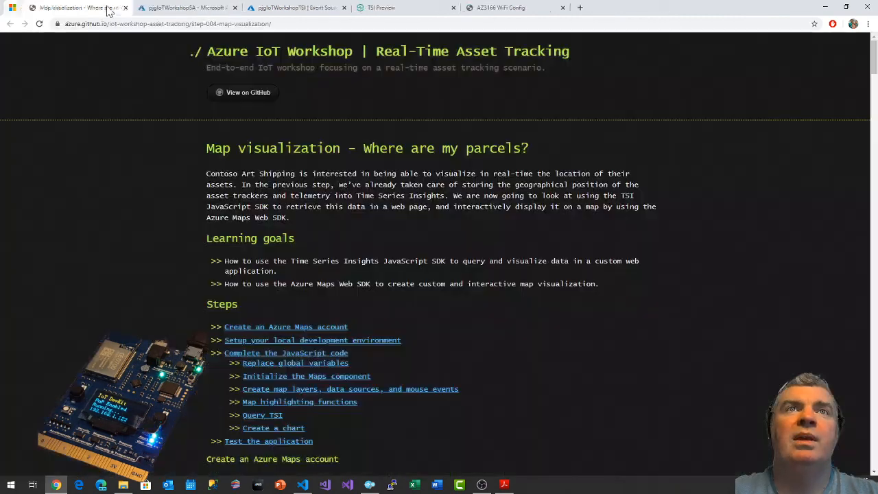
pyautogui.click(106, 7)
# Read the Map visualization guide's learning goals, step list, Azure Maps account section and local development setup instructions.
pyautogui.scroll(-2, 753, 245)
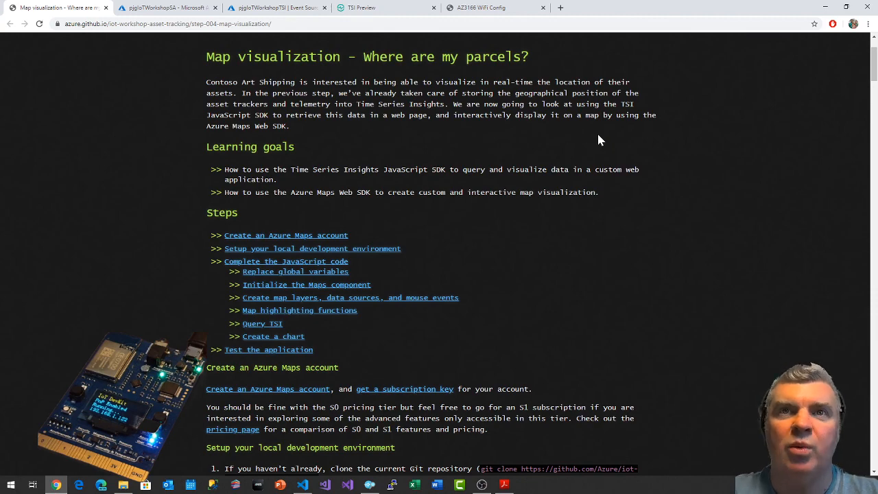
pyautogui.scroll(-3, 598, 140)
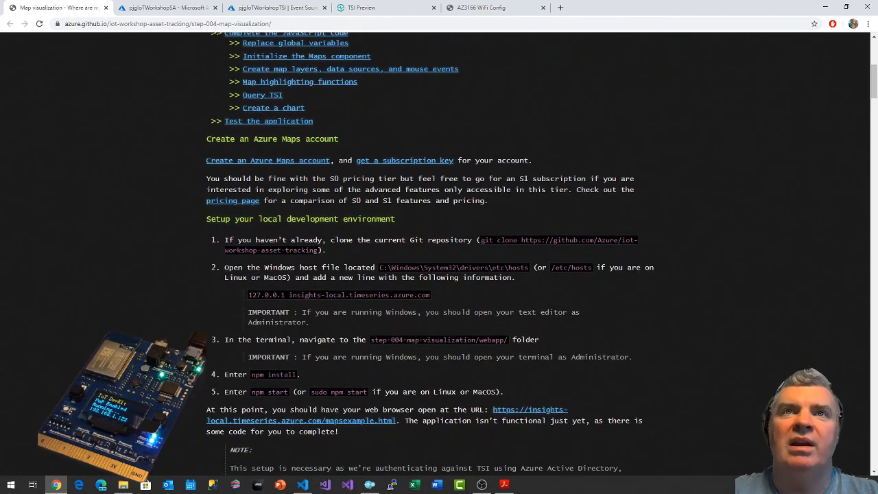
pyautogui.scroll(1, 425, 144)
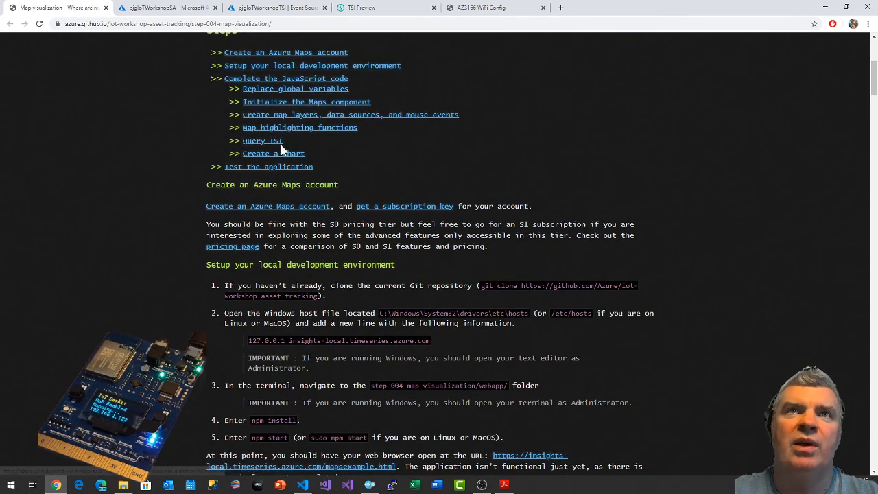
pyautogui.scroll(-1, 483, 157)
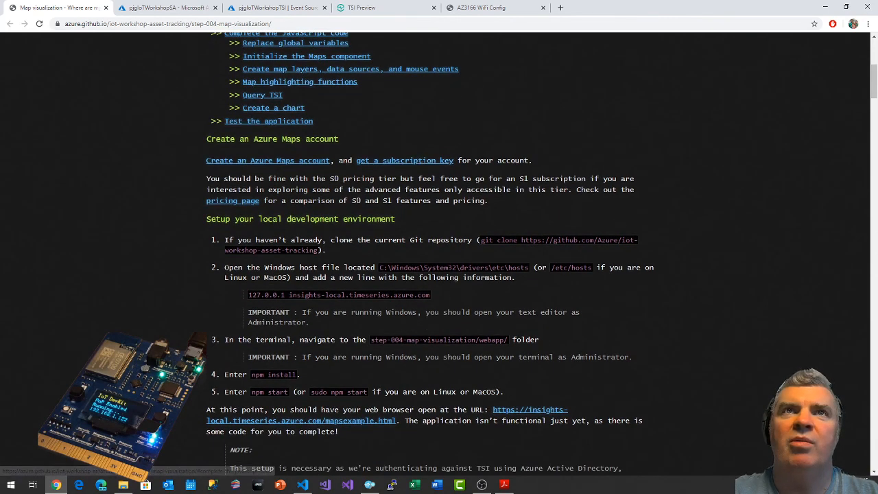
# Close the Time Series Insights Event Sources page, search the Azure portal for "maps" and open Azure Maps Accounts.
pyautogui.click(323, 7)
pyautogui.click(160, 7)
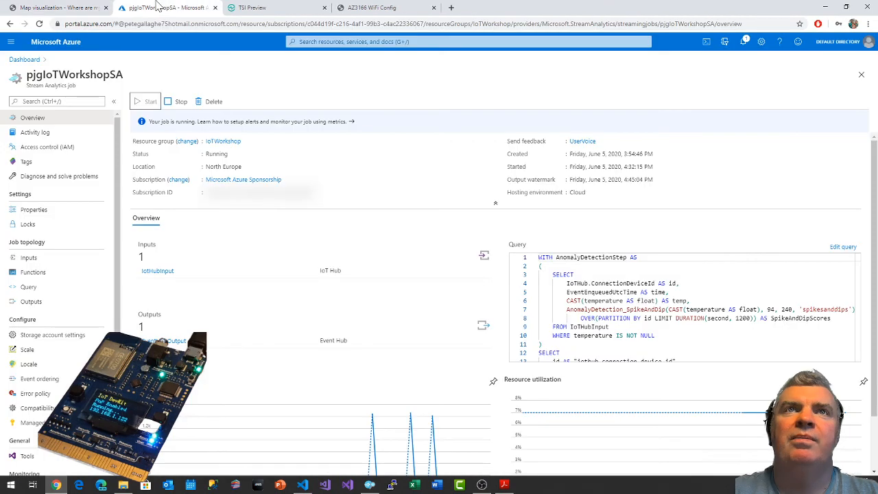
pyautogui.click(342, 42)
pyautogui.write('maps')
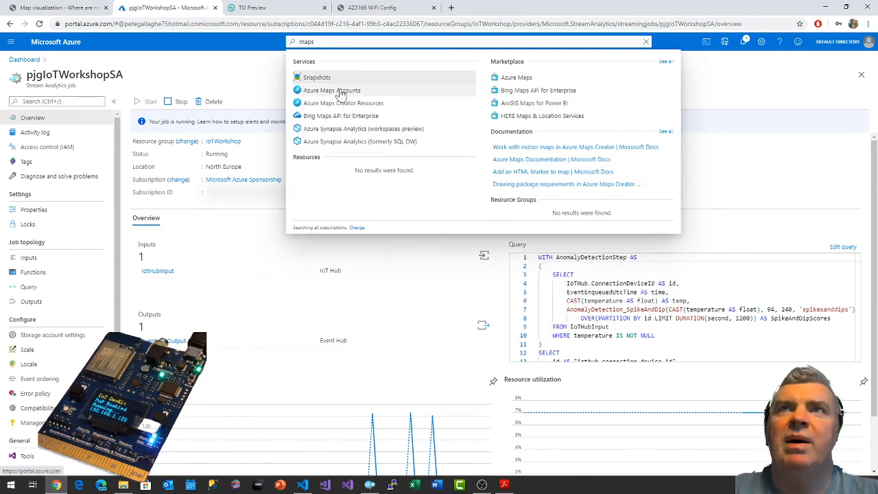
pyautogui.click(341, 91)
pyautogui.click(76, 7)
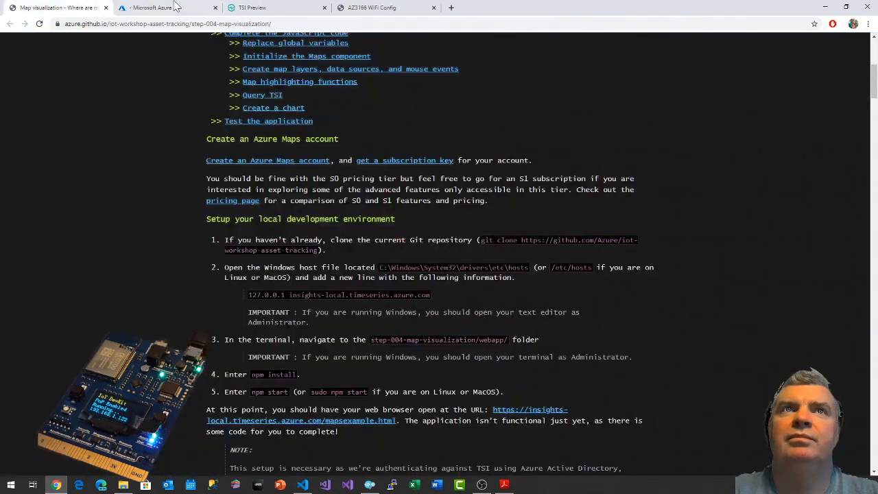
pyautogui.click(273, 7)
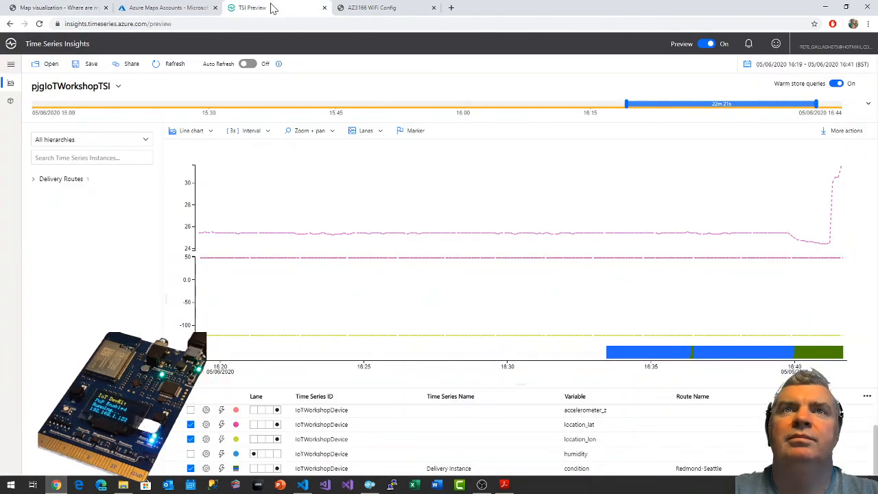
pyautogui.click(196, 6)
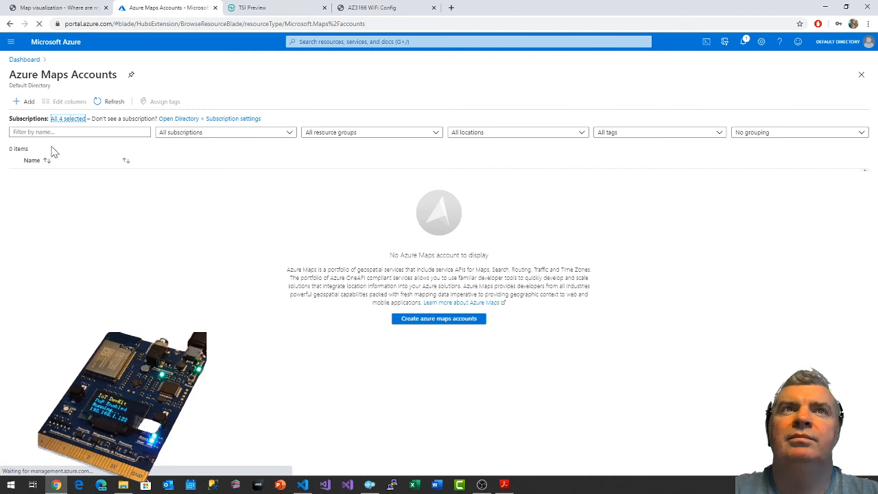
# Start a new Azure Maps account in the IoTWorkshop resource group and name it pjgIoTWorkshopMaps.
pyautogui.click(25, 101)
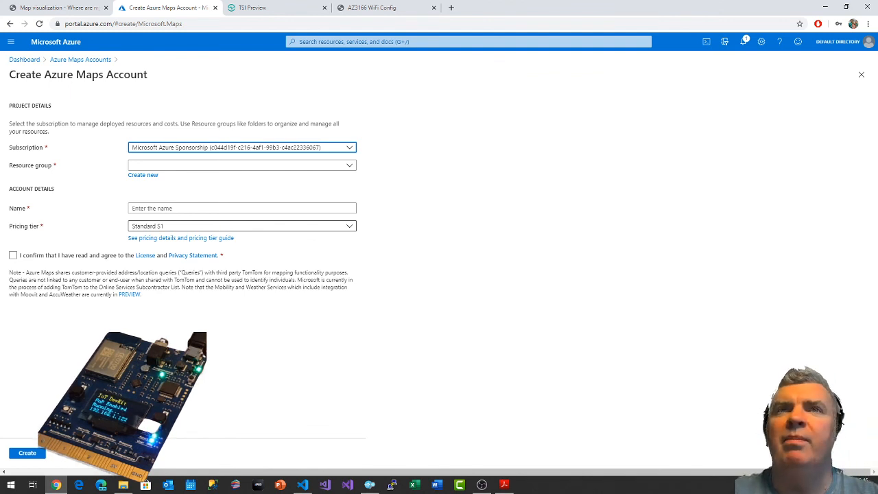
pyautogui.click(271, 168)
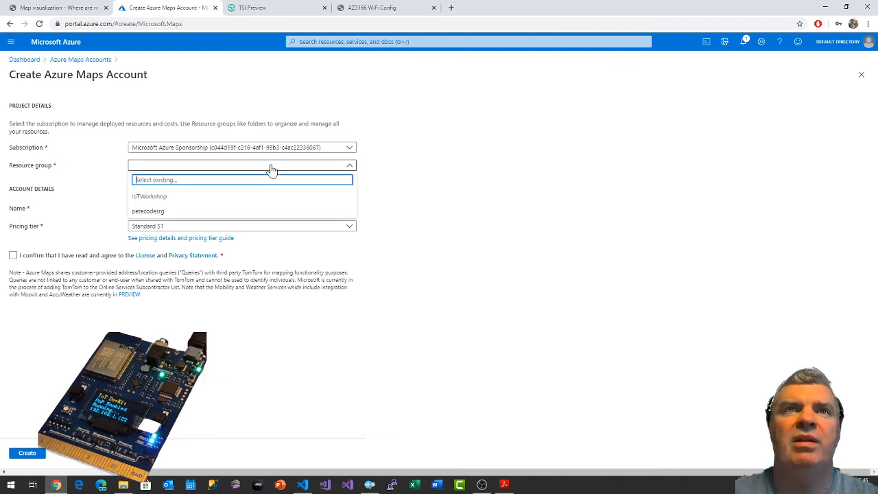
pyautogui.click(155, 197)
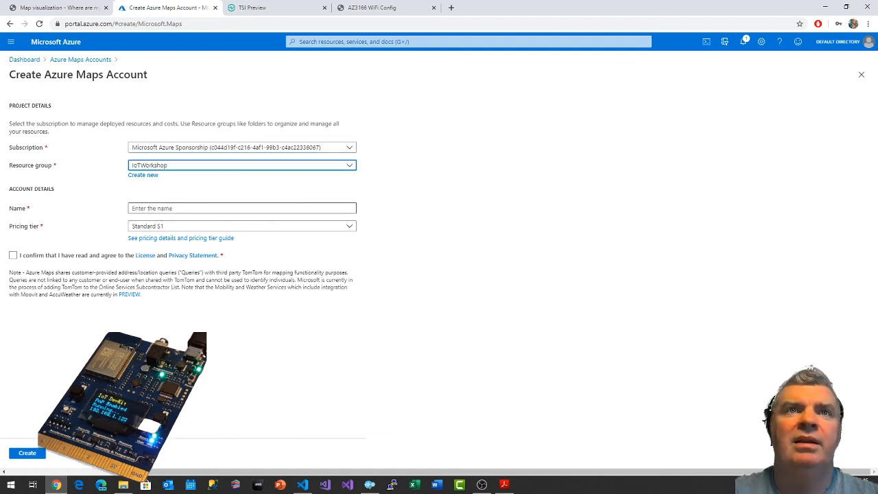
pyautogui.click(158, 207)
pyautogui.write('pjgIoTWorkshopMaps')
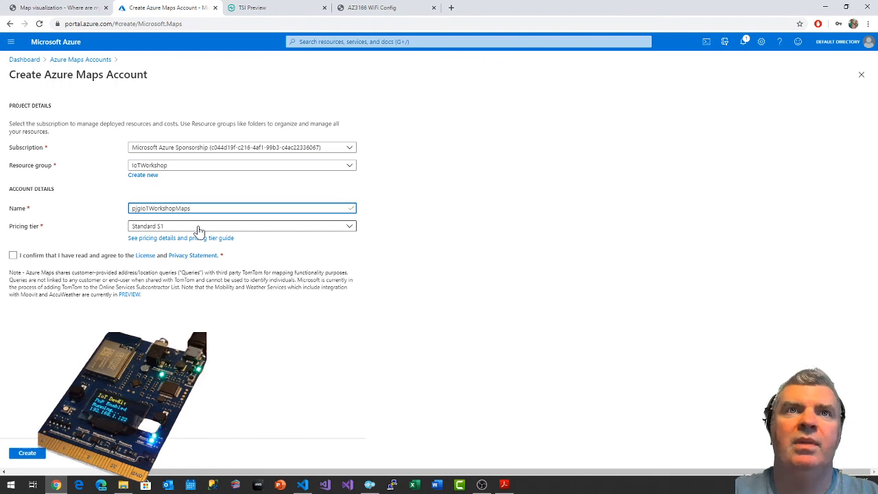
# Choose the Standard S0 pricing tier, accept the license and privacy statement, and create the Azure Maps account.
pyautogui.click(198, 226)
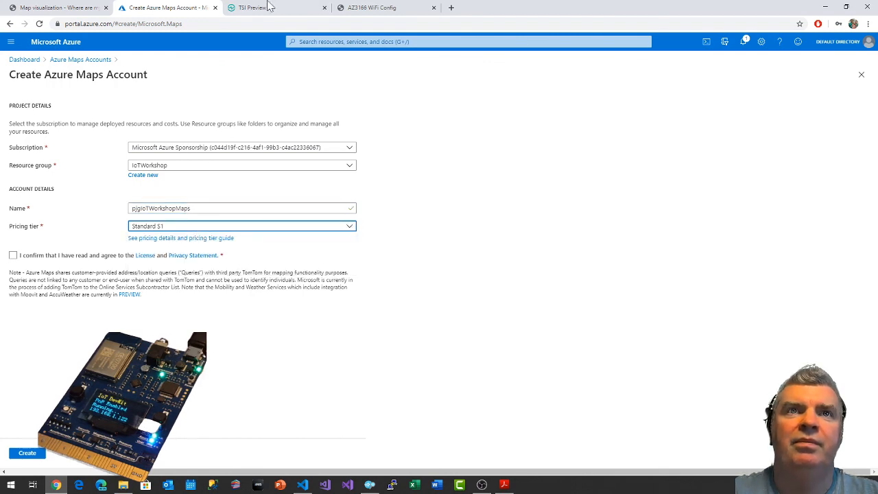
pyautogui.click(108, 6)
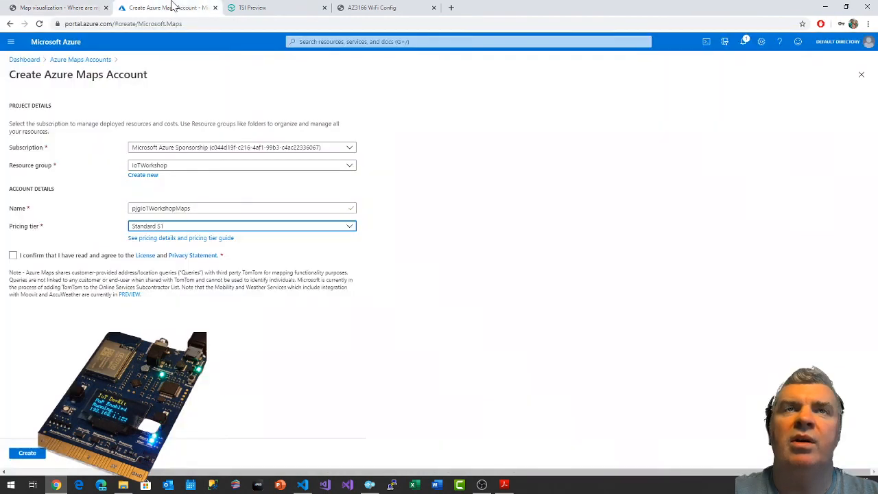
pyautogui.click(173, 7)
pyautogui.click(165, 228)
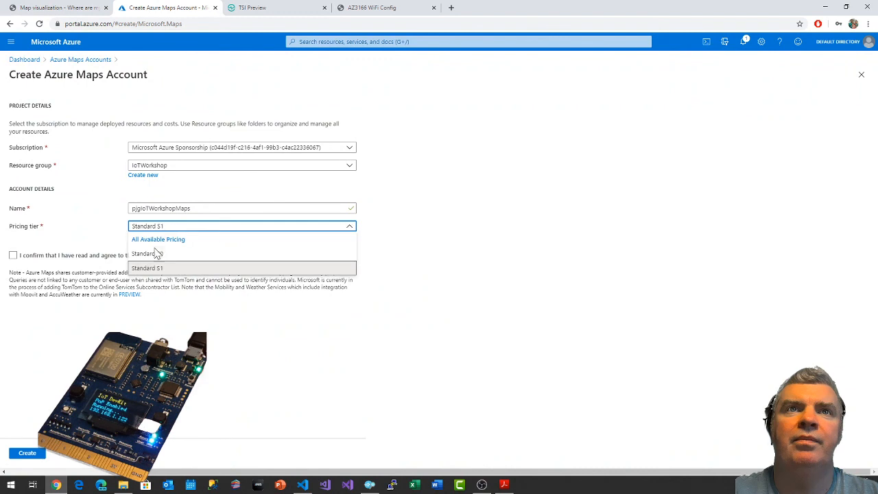
pyautogui.click(157, 252)
pyautogui.click(13, 256)
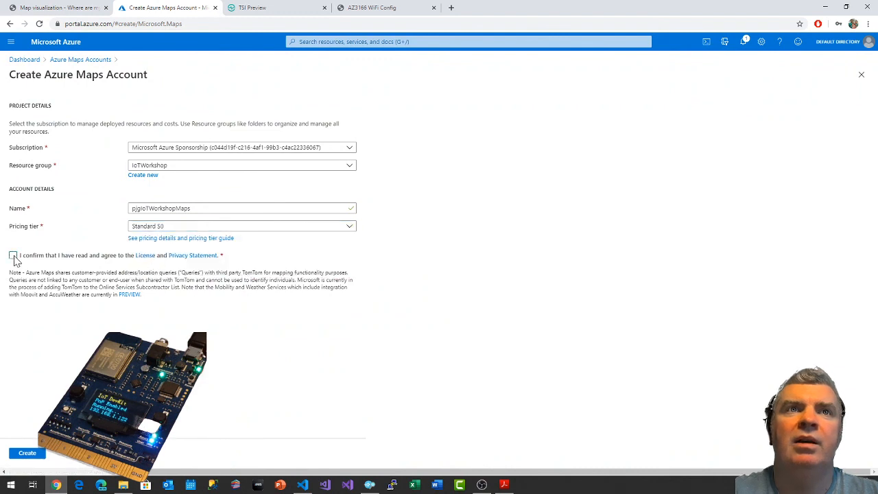
pyautogui.click(29, 455)
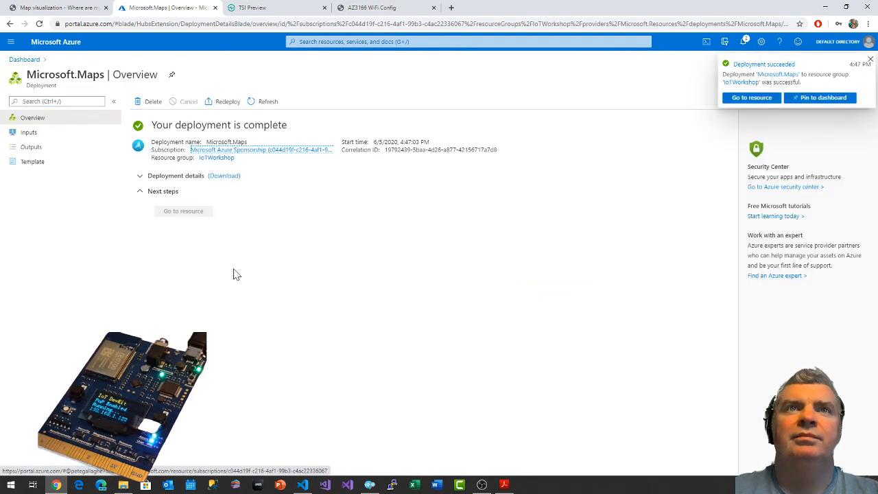
# Open the deployed Azure Maps account, pin it to the IoT Workshop dashboard and reopen it from there.
pyautogui.click(729, 99)
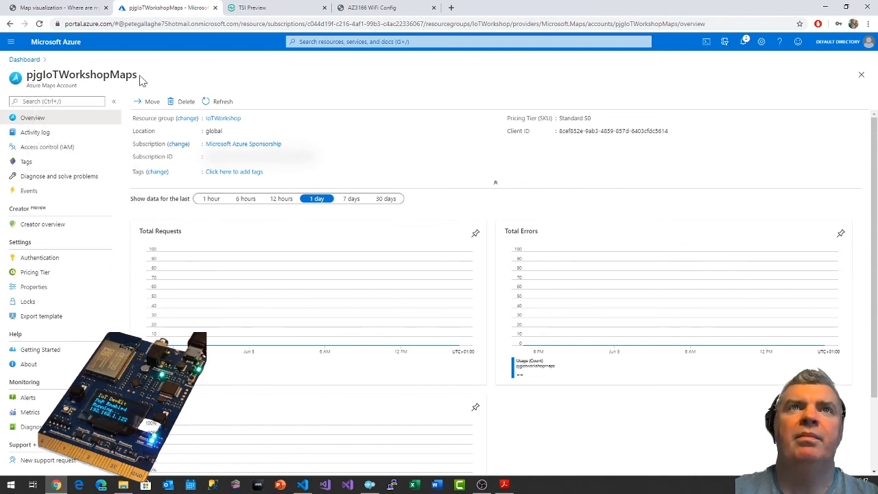
pyautogui.click(745, 43)
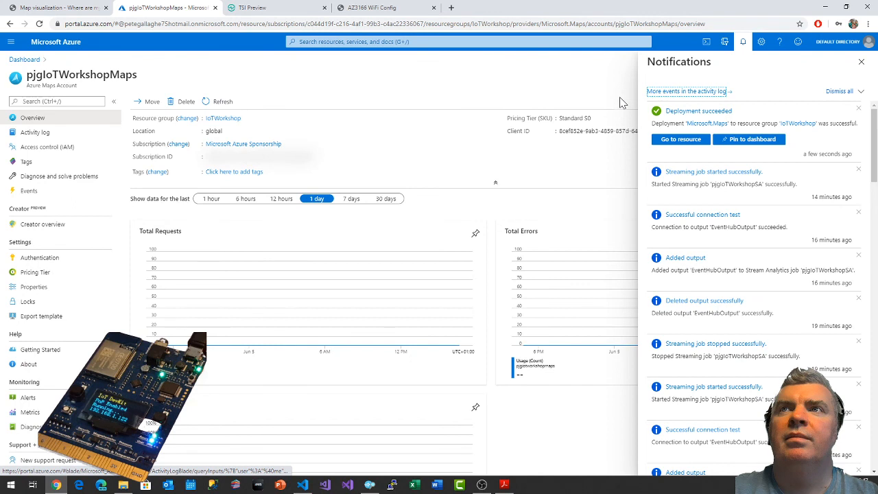
pyautogui.click(750, 140)
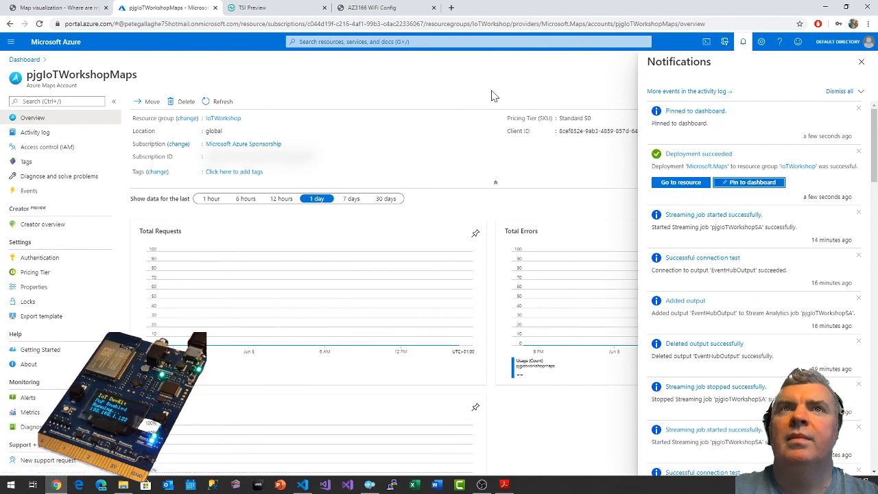
pyautogui.click(27, 60)
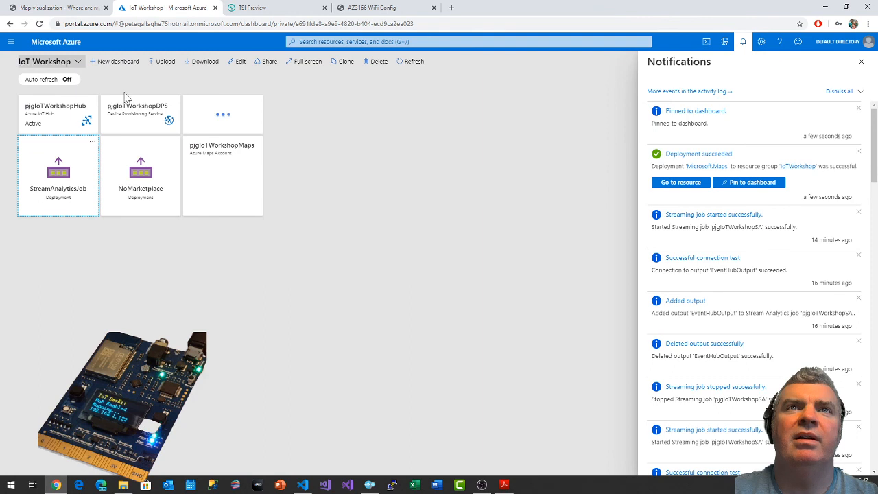
pyautogui.click(218, 167)
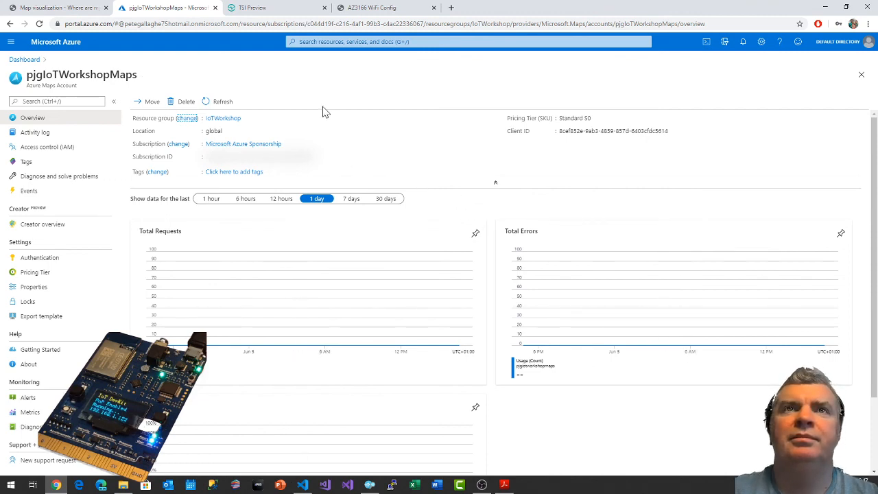
# Check the guide's Azure Maps account instructions and select the subscription ID on the account's overview.
pyautogui.click(76, 8)
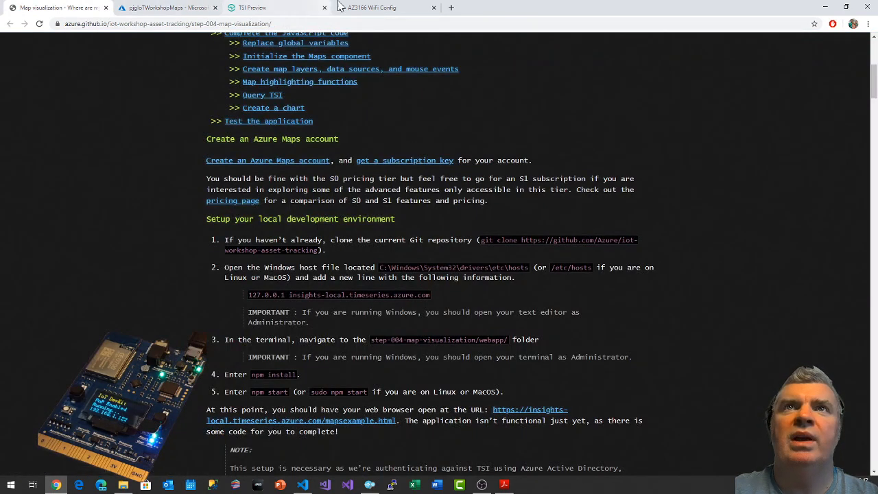
pyautogui.click(167, 7)
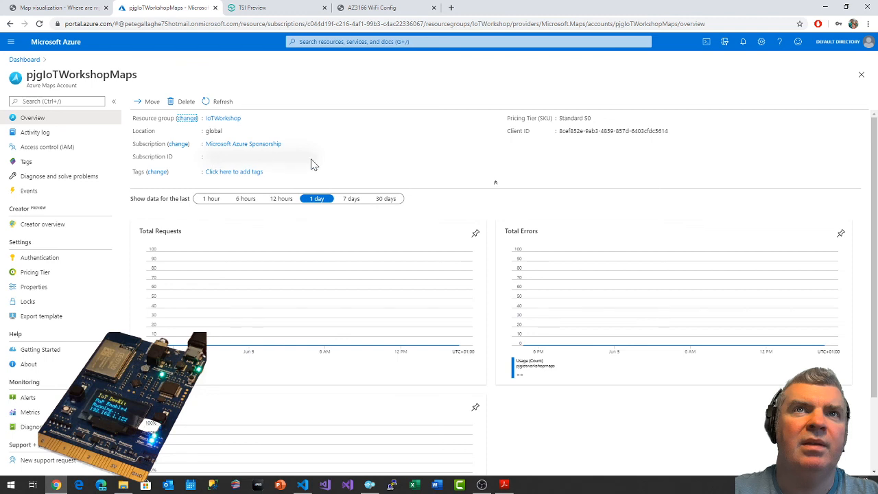
pyautogui.click(248, 159)
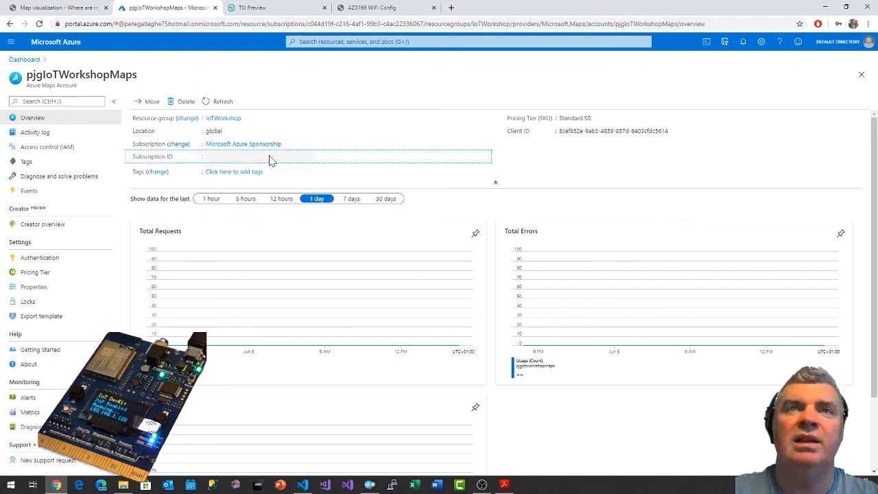
pyautogui.moveTo(212, 161); pyautogui.dragTo(328, 161)
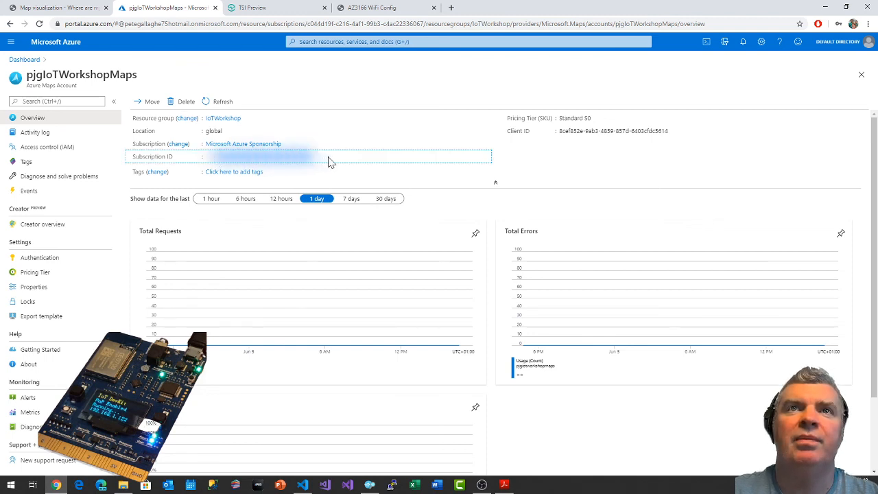
pyautogui.click(213, 158)
pyautogui.moveTo(208, 158); pyautogui.dragTo(358, 165)
# Copy the git clone command from the Map visualization guide and open the C: drive in File Explorer.
pyautogui.click(47, 6)
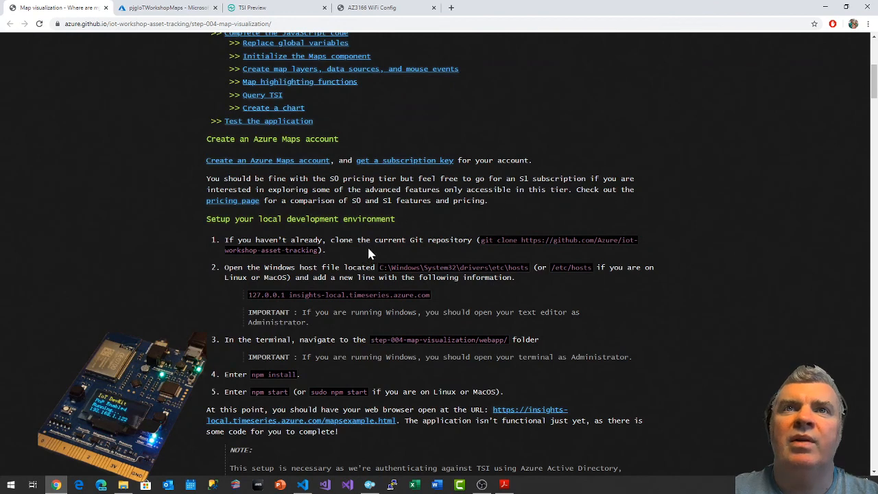
pyautogui.moveTo(480, 240)
pyautogui.mouseDown()
pyautogui.moveTo(498, 240)
pyautogui.moveTo(345, 248)
pyautogui.moveTo(334, 240)
pyautogui.moveTo(319, 250)
pyautogui.mouseUp()
pyautogui.hotkey('ctrl', 'c')
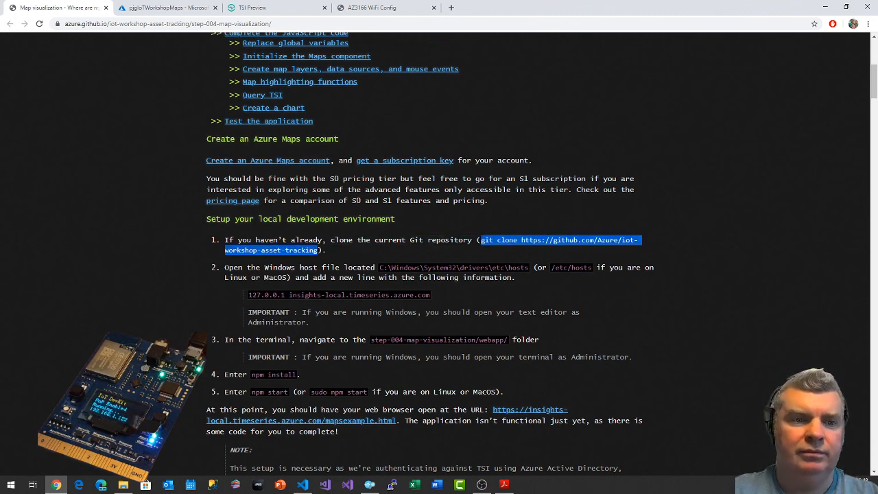
pyautogui.press('super')
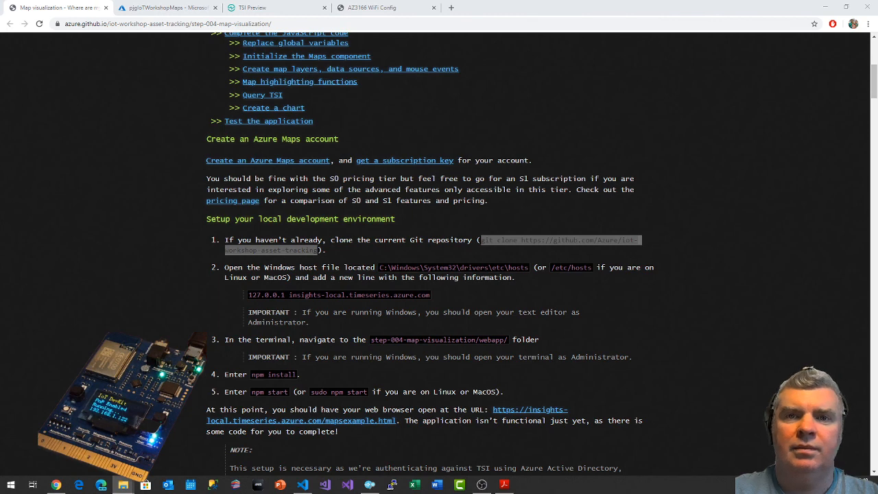
pyautogui.moveTo(206, 493); pyautogui.dragTo(441, 89)
pyautogui.click(578, 81)
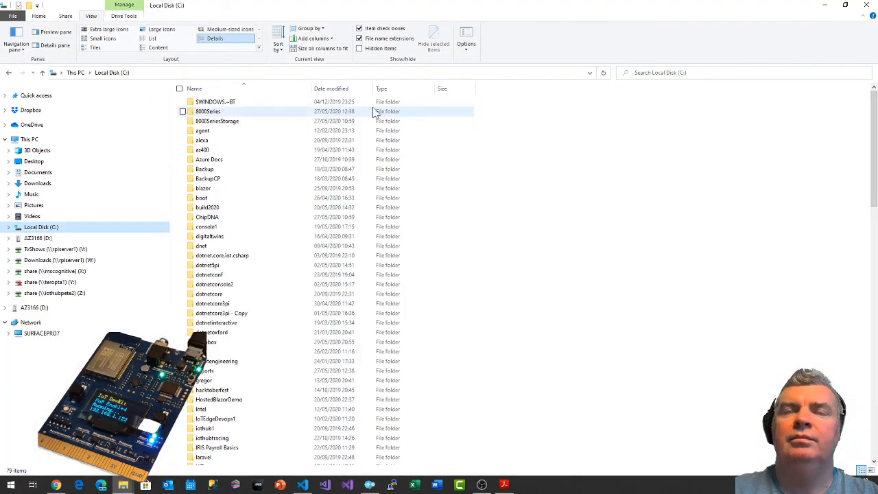
pyautogui.click(563, 199)
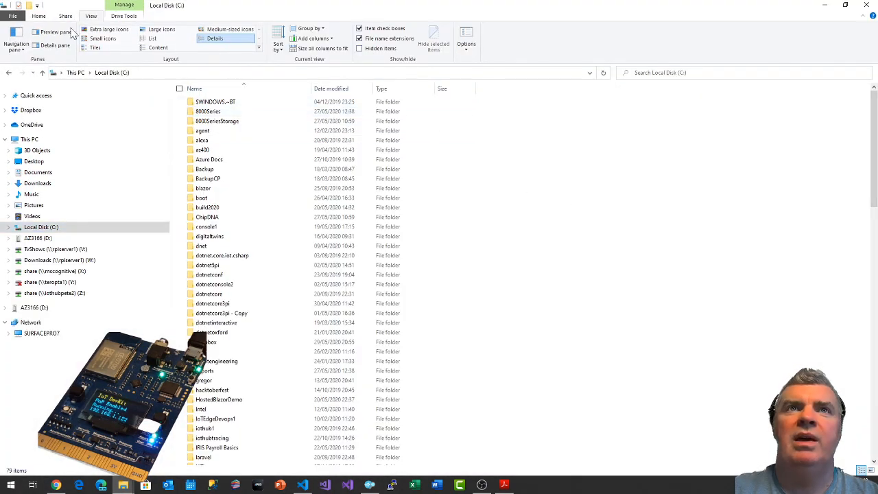
# Create a new folder named IoTWorkshop in the root of the C: drive.
pyautogui.click(29, 6)
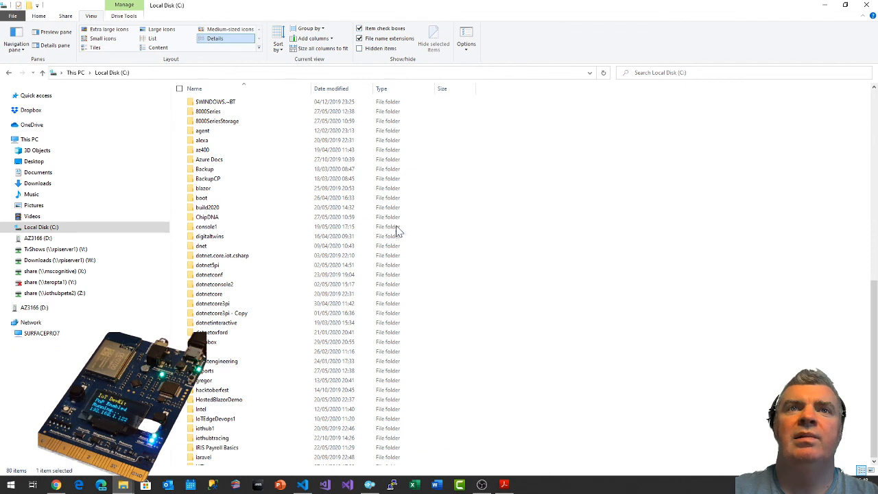
pyautogui.write('IoT')
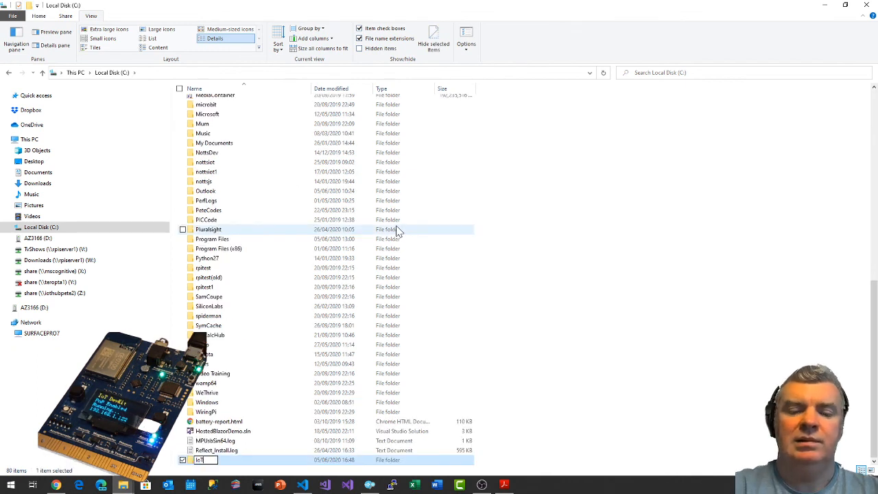
pyautogui.write('Workshop')
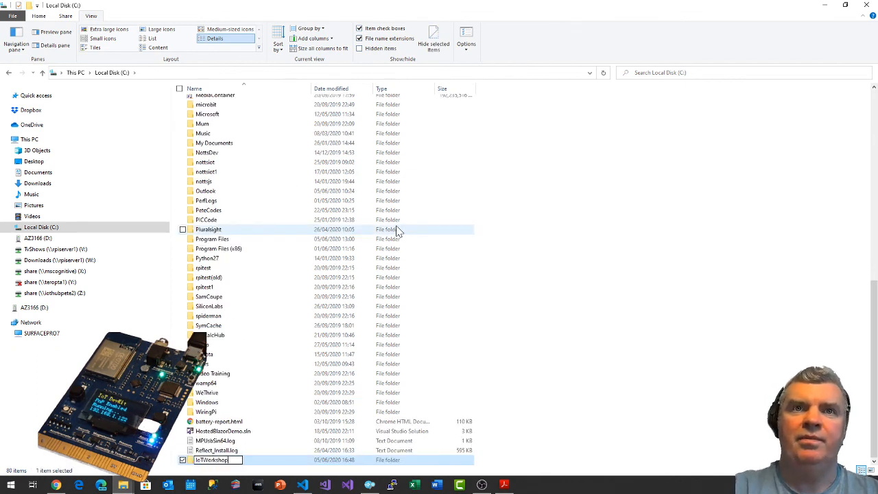
pyautogui.press('Return')
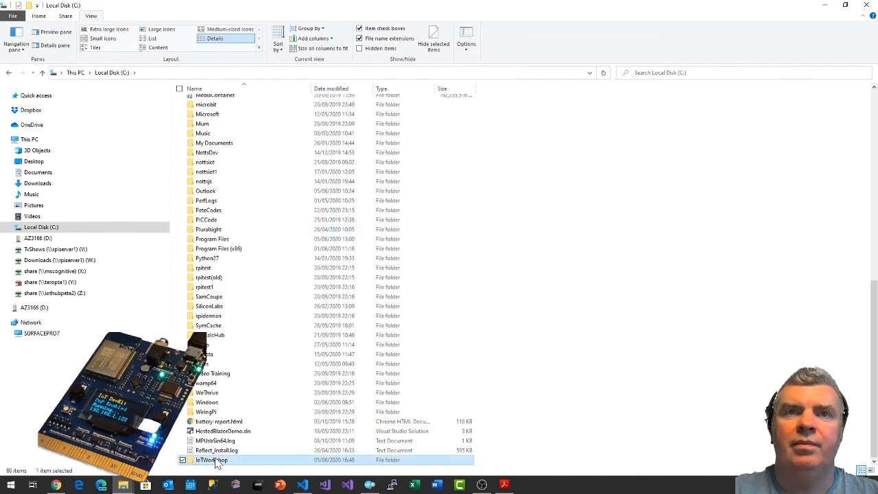
# Open the IoTWorkshop folder and launch a cmd command prompt from that location.
pyautogui.rightClick(213, 459)
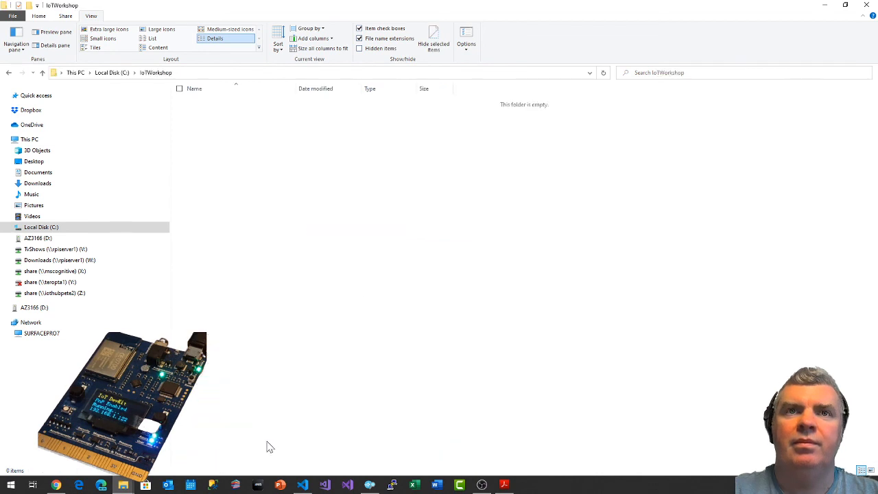
pyautogui.click(245, 73)
pyautogui.write('cmd')
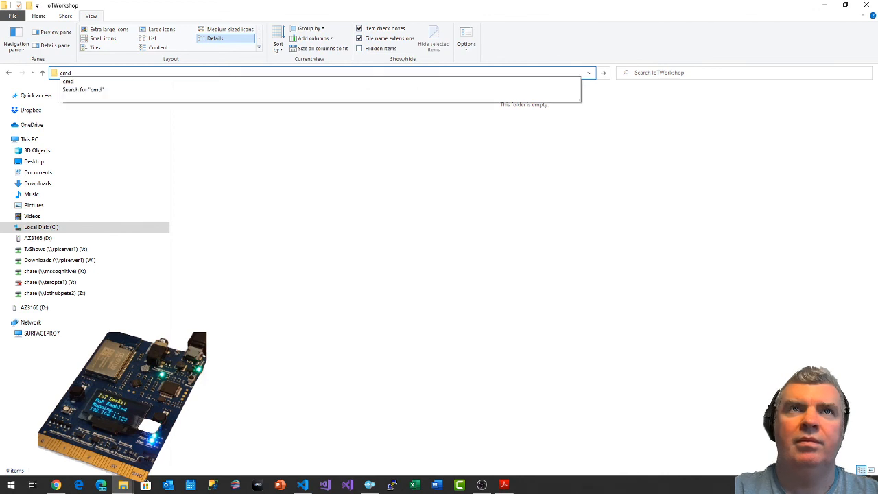
pyautogui.press('Return')
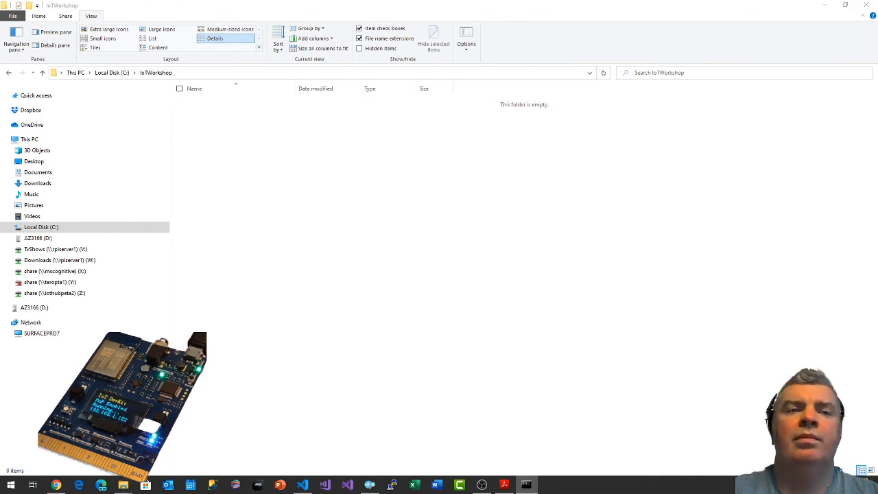
pyautogui.moveTo(69, 176); pyautogui.dragTo(392, 89)
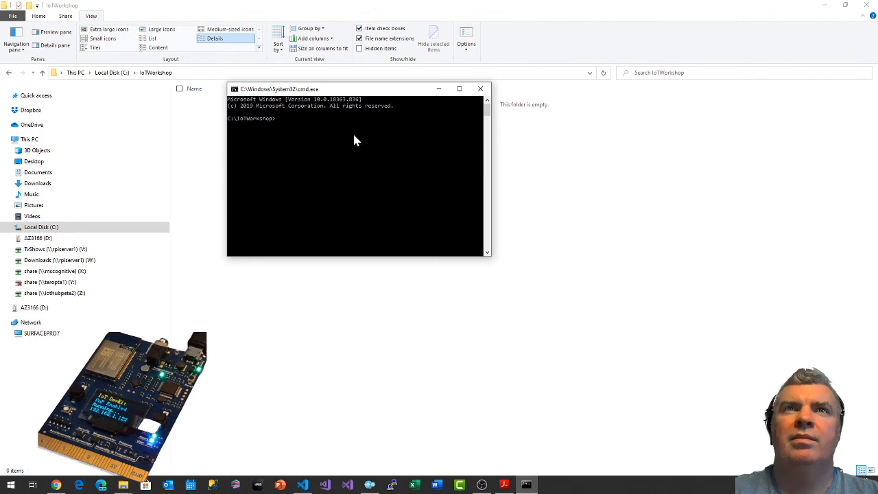
pyautogui.write('git clone')
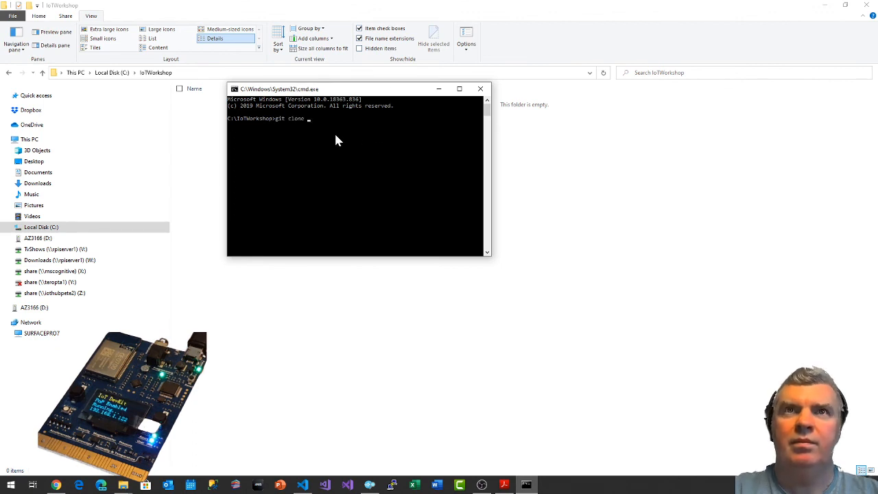
pyautogui.hotkey('ctrl', 'v')
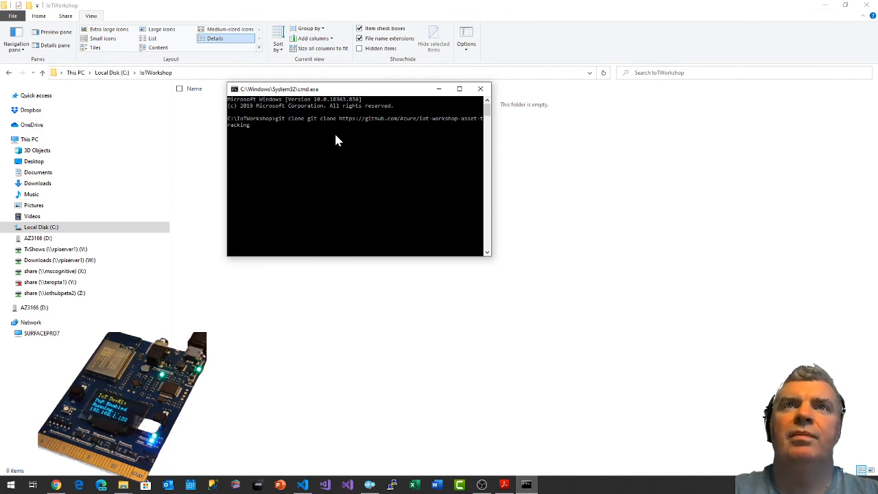
pyautogui.press('BackSpace')
pyautogui.press('BackSpace')
pyautogui.press('BackSpace')
pyautogui.press('BackSpace')
pyautogui.press('BackSpace')
pyautogui.press('BackSpace')
pyautogui.press('BackSpace')
pyautogui.press('BackSpace')
pyautogui.press('BackSpace')
pyautogui.press('BackSpace')
pyautogui.press('Return')
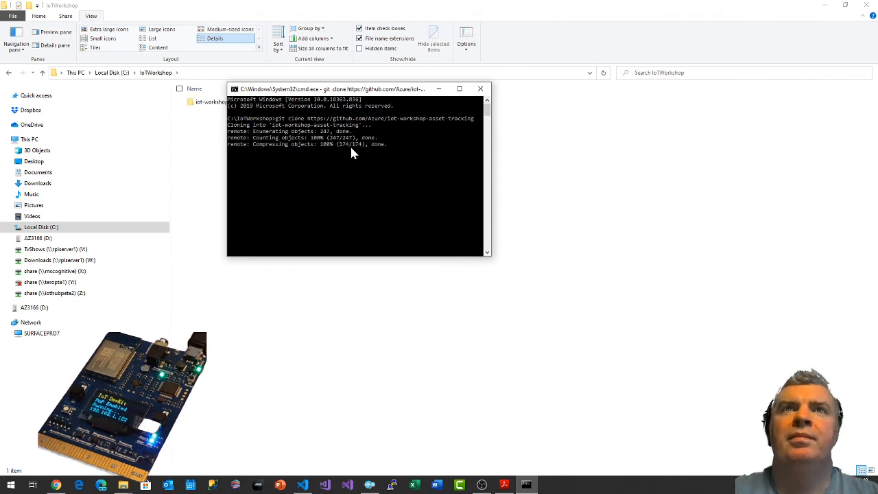
pyautogui.click(56, 485)
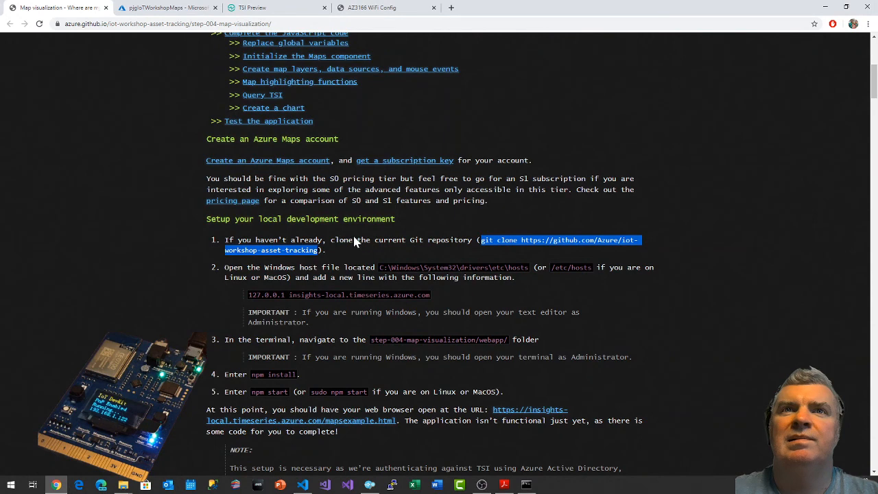
# Search Windows for hosts and open the Hosts File Editor to view the existing host entries.
pyautogui.scroll(-1, 355, 242)
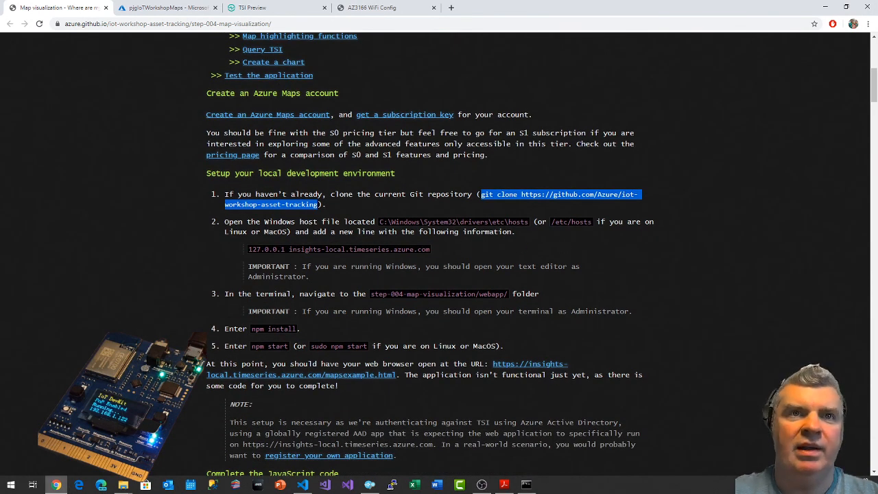
pyautogui.click(10, 484)
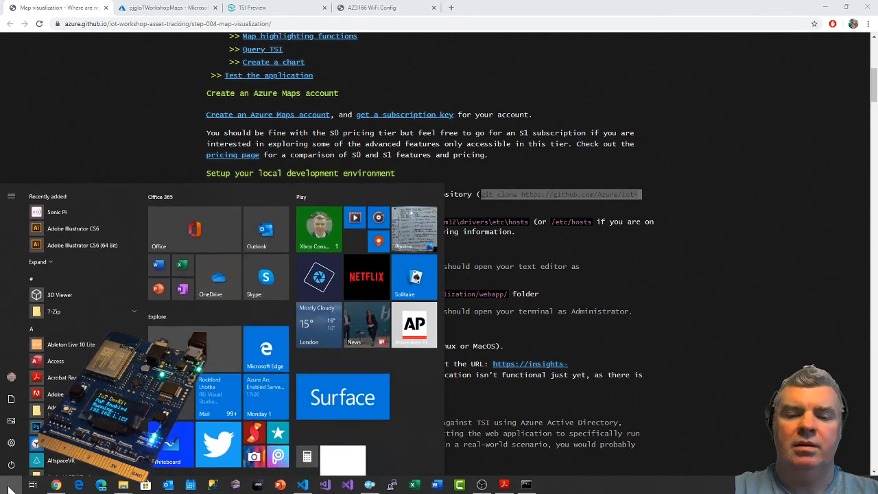
pyautogui.write('hosts')
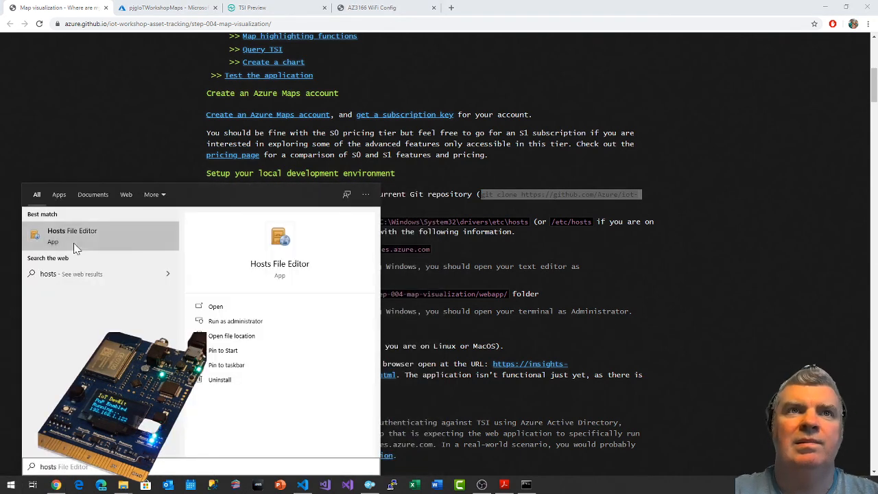
pyautogui.click(75, 248)
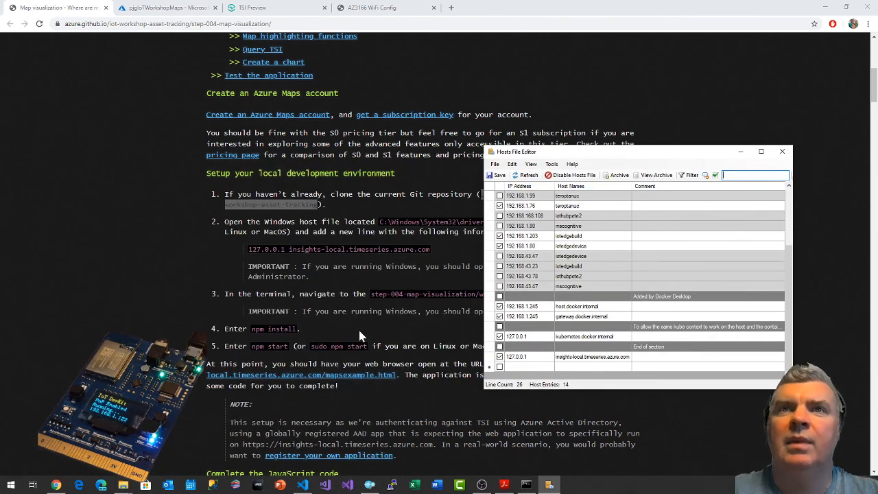
# Compare the guide's 127.0.0.1 insights-local.timeseries.azure.com line with the hosts file entries, and close the Hosts File Editor.
pyautogui.click(372, 226)
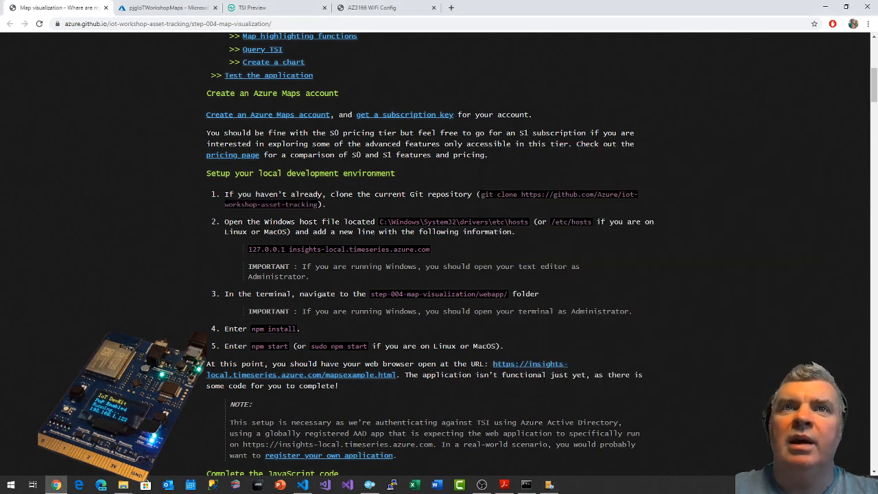
pyautogui.moveTo(248, 250); pyautogui.dragTo(285, 250)
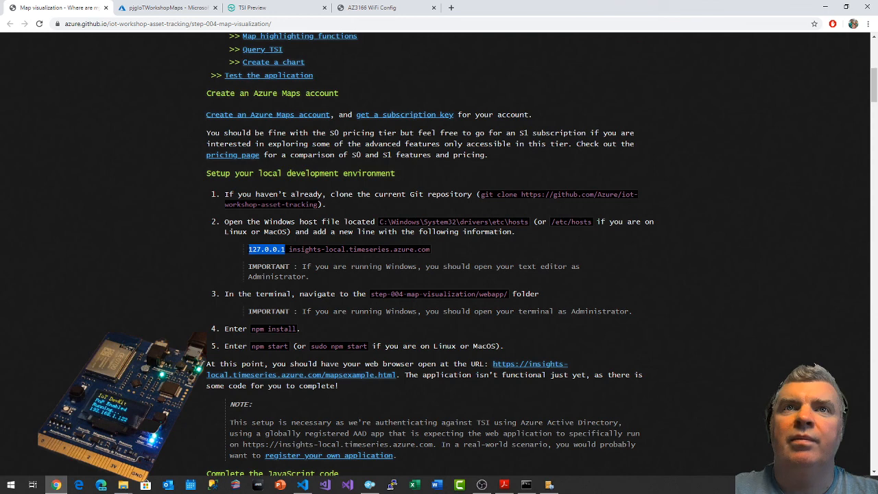
pyautogui.hotkey('alt', 'Tab')
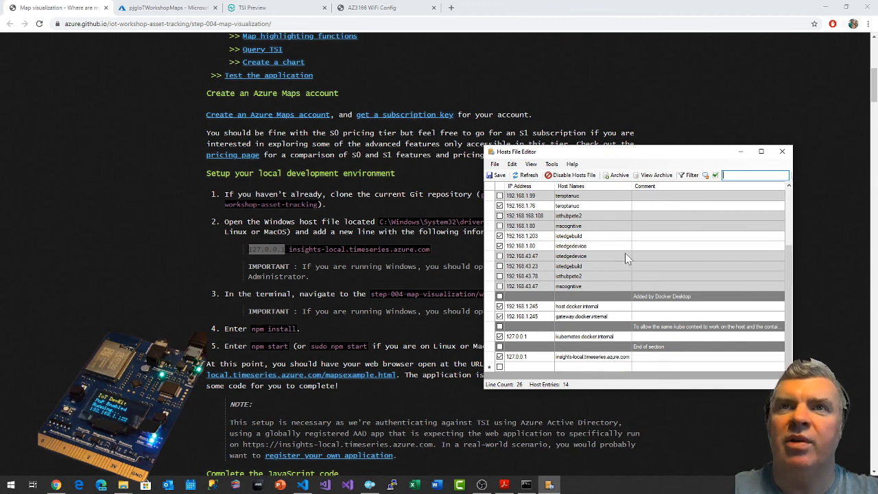
pyautogui.moveTo(615, 153); pyautogui.dragTo(659, 71)
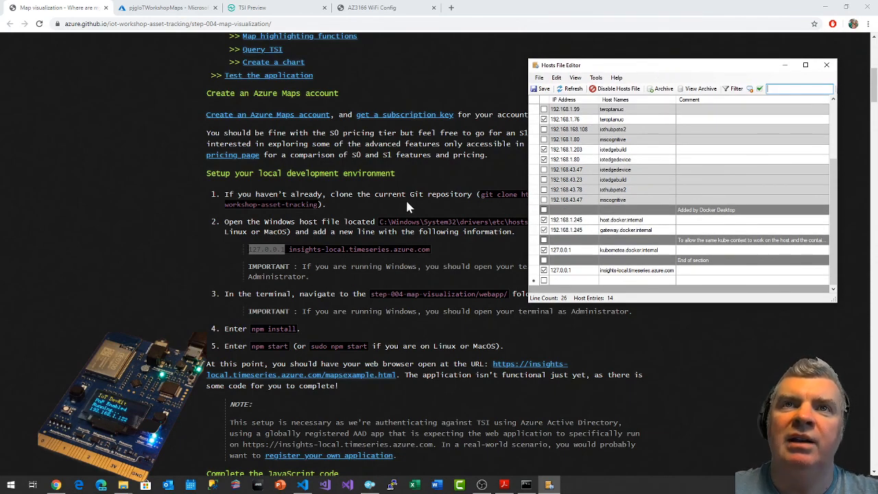
pyautogui.moveTo(606, 65); pyautogui.dragTo(557, 39)
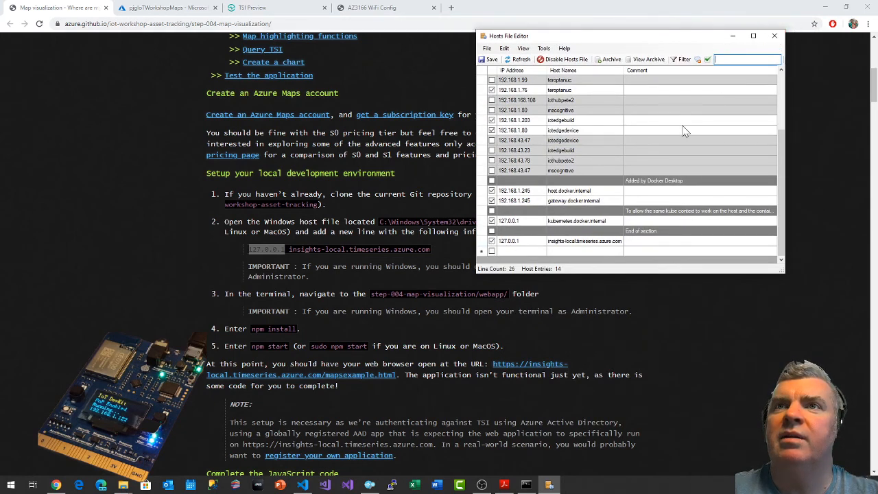
pyautogui.click(774, 35)
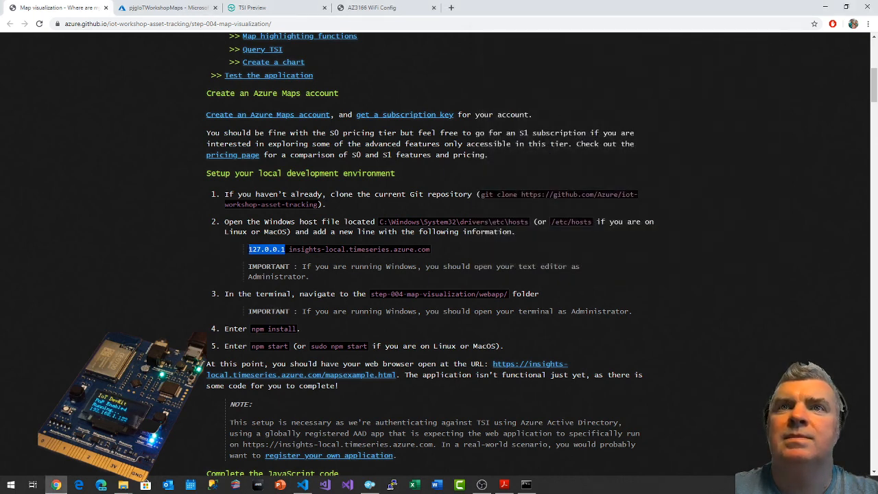
# Return to the command prompt, list the IoTWorkshop folder's contents and change into iot-workshop-asset-tracking.
pyautogui.moveTo(371, 293); pyautogui.dragTo(507, 294)
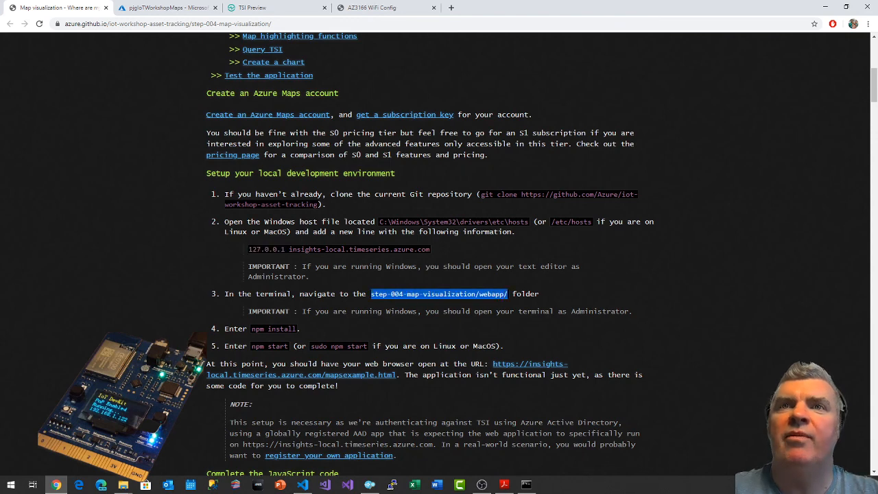
pyautogui.click(526, 484)
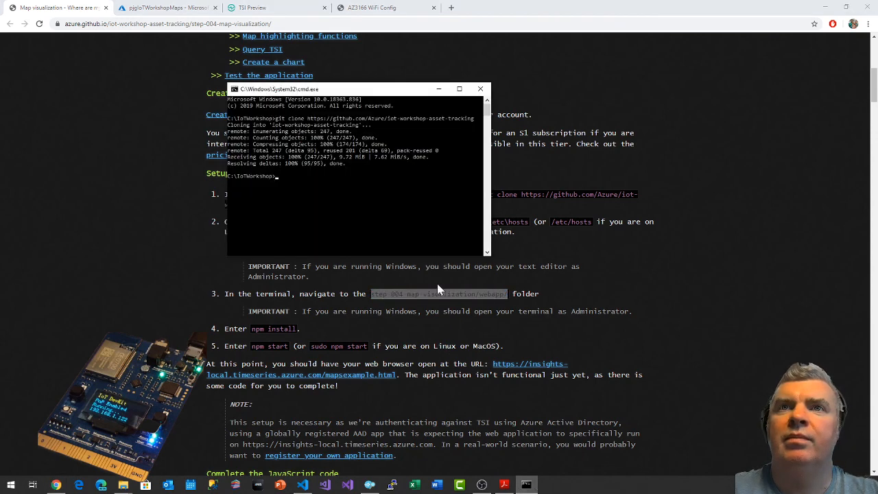
pyautogui.write('dir')
pyautogui.press('Return')
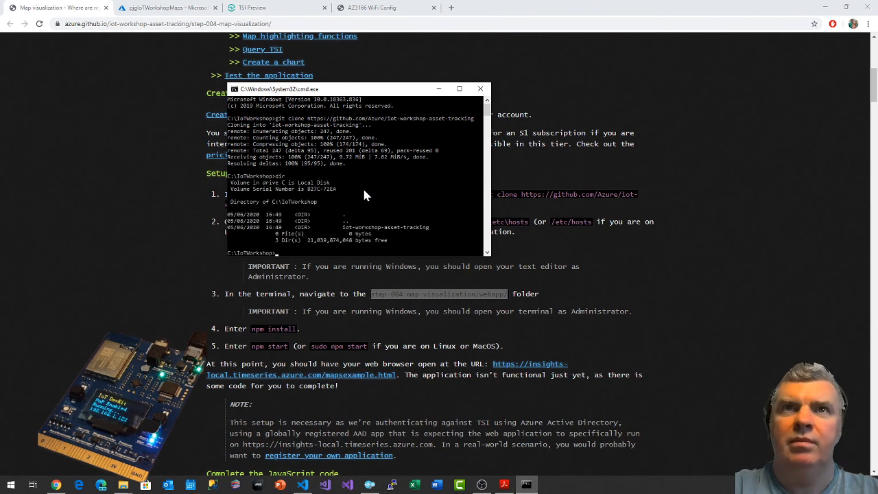
pyautogui.write('cd i')
pyautogui.press('Tab')
pyautogui.press('Return')
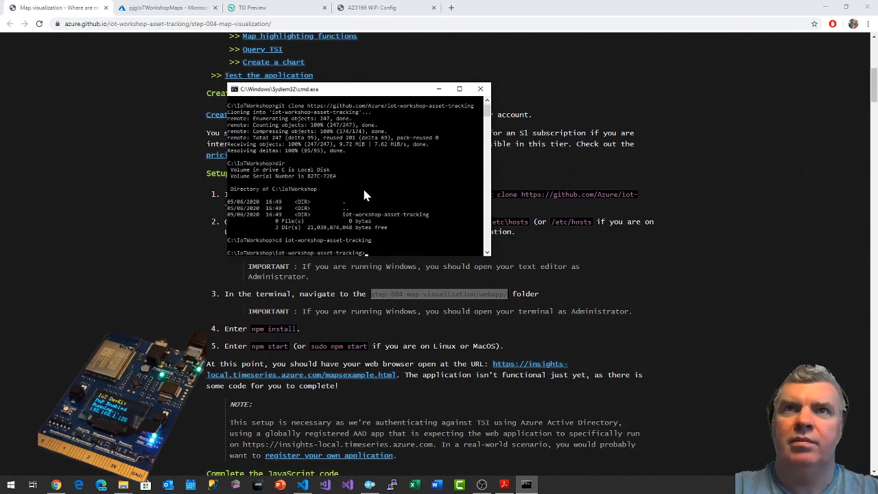
# List the repository's contents and change into the step-004-map-visualization folder.
pyautogui.write('dir')
pyautogui.press('Return')
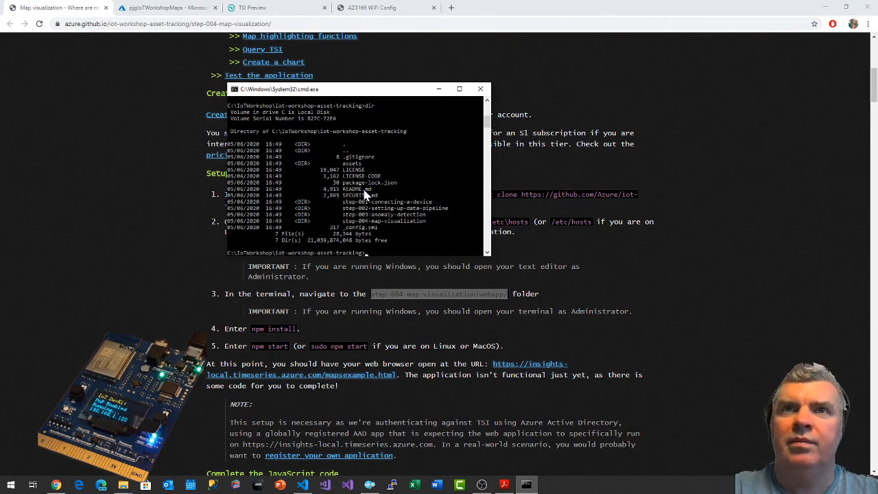
pyautogui.write('cd ste')
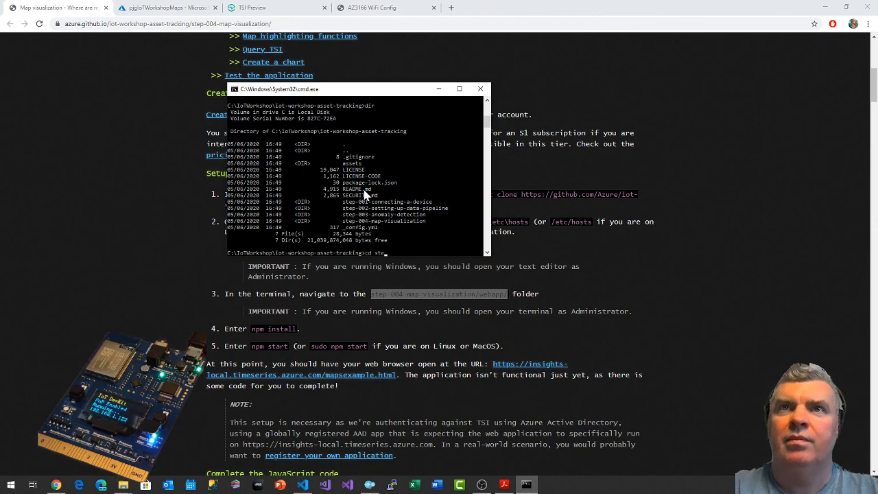
pyautogui.write('p-00')
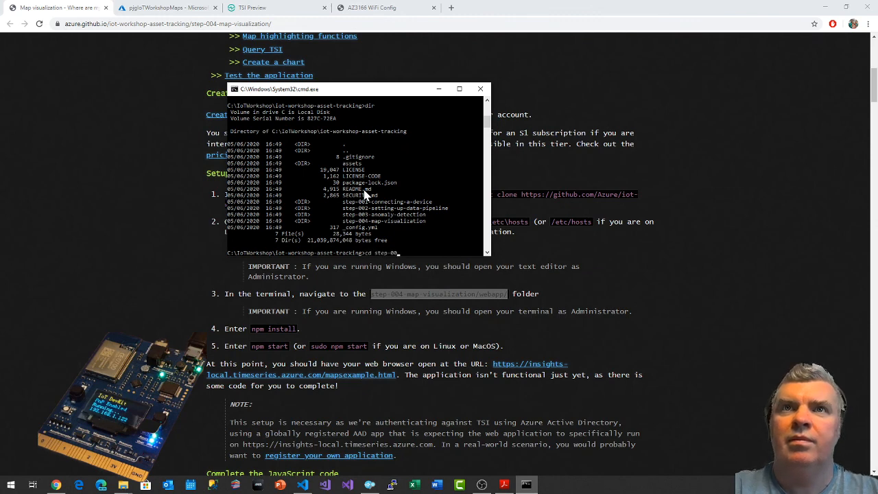
pyautogui.write('4')
pyautogui.press('Tab')
pyautogui.press('Return')
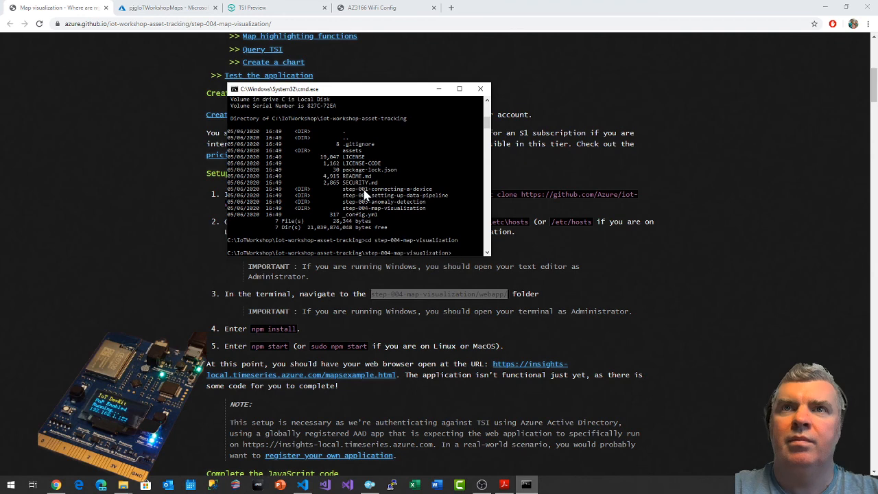
# Change into the webapp folder and install its packages with npm install.
pyautogui.write('cd webapp')
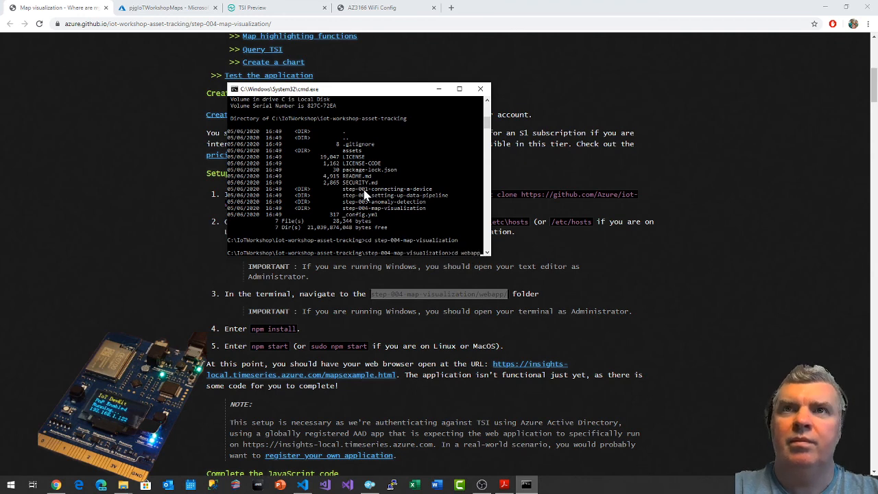
pyautogui.press('Return')
pyautogui.write('npm install')
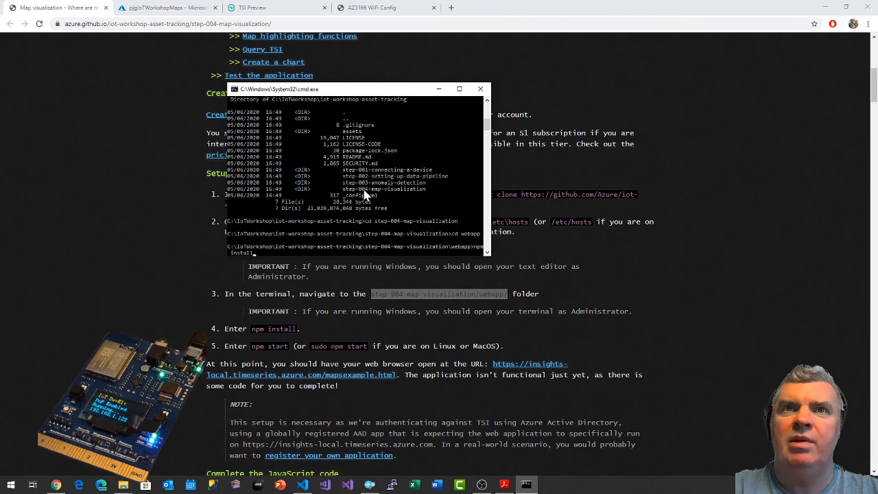
pyautogui.press('Return')
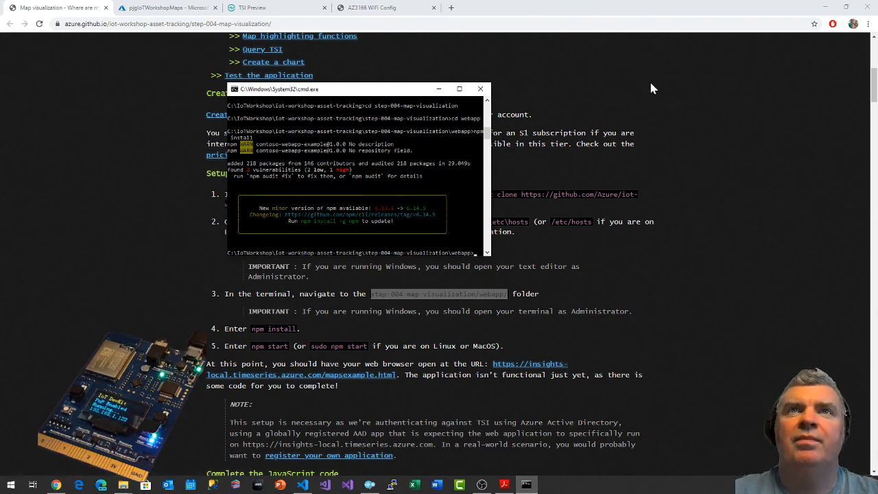
# Close the current command prompt and launch a new Command Prompt as administrator.
pyautogui.click(487, 88)
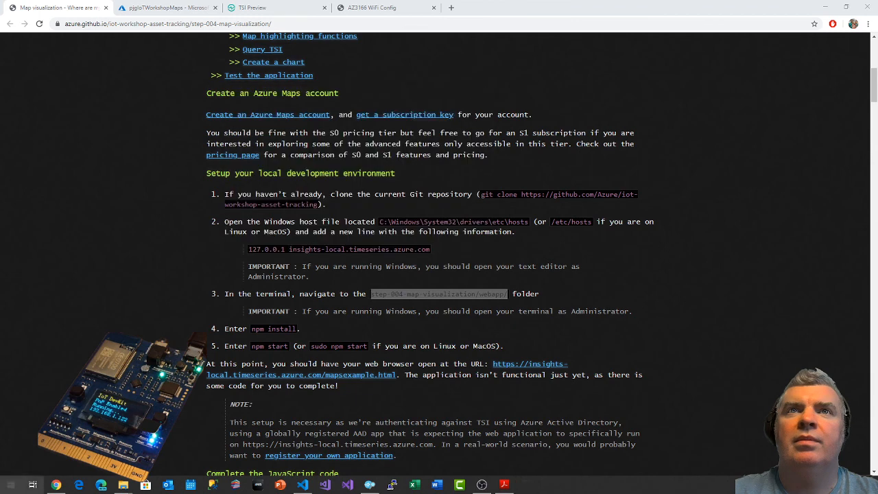
pyautogui.click(21, 484)
pyautogui.write('cmd')
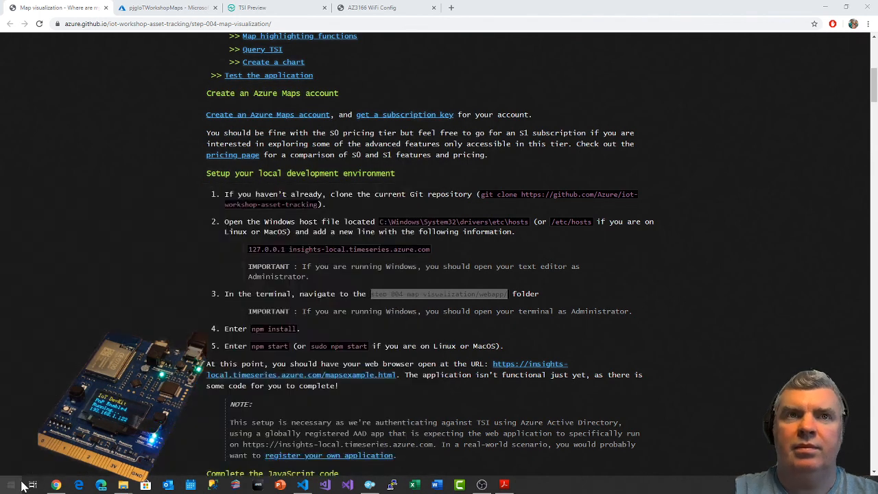
pyautogui.rightClick(65, 233)
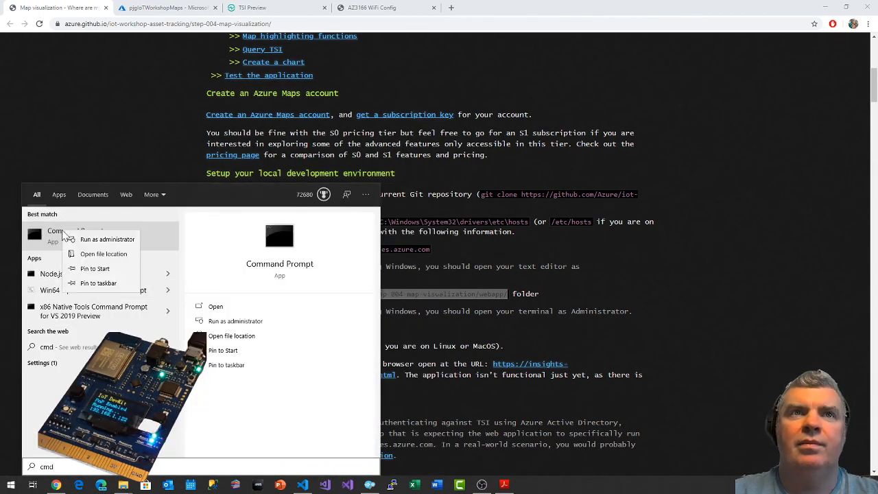
pyautogui.click(75, 239)
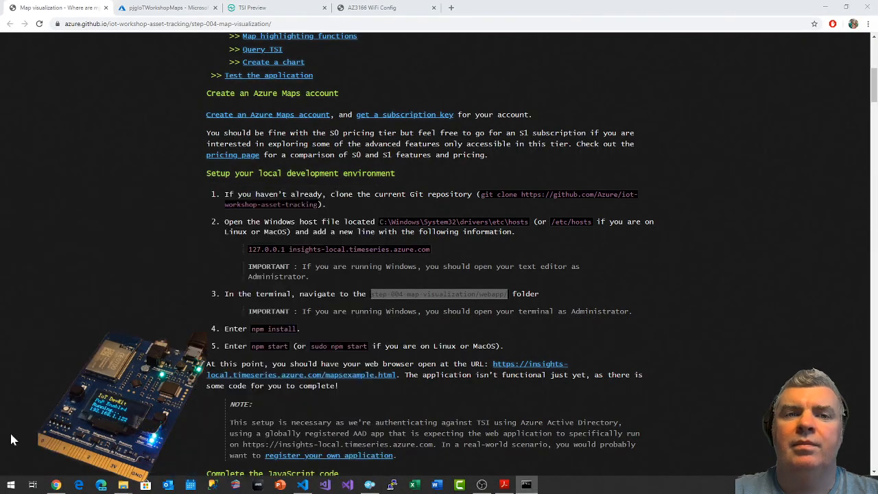
# In the administrator prompt, go to the C: drive root and change into IoTWorkshop\iot-workshop-asset-tracking.
pyautogui.write('cd /')
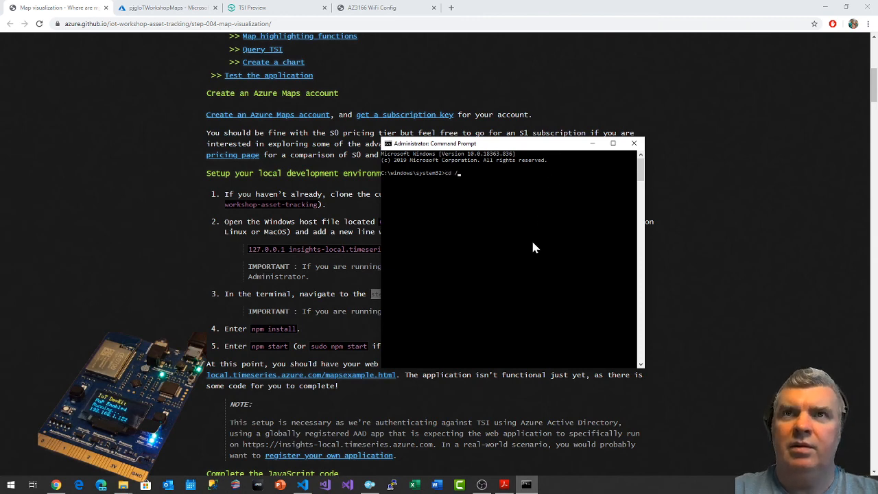
pyautogui.press('Return')
pyautogui.write('cd IoTWorkshop')
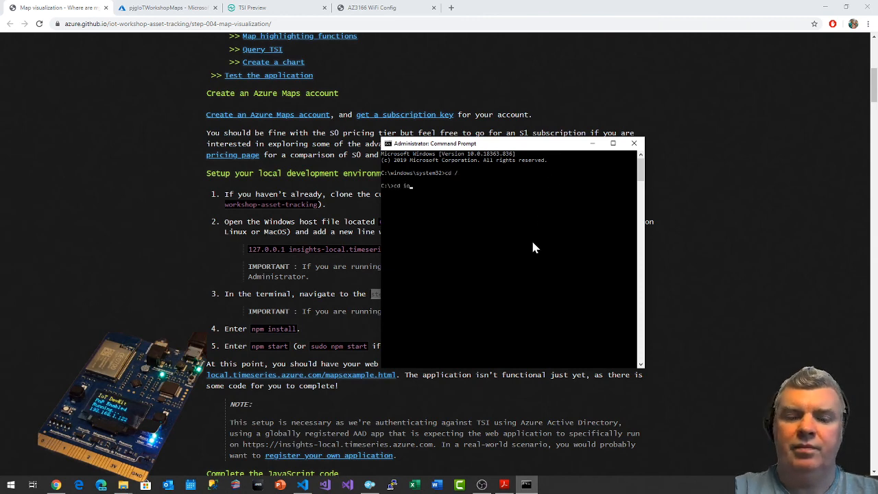
pyautogui.press('Return')
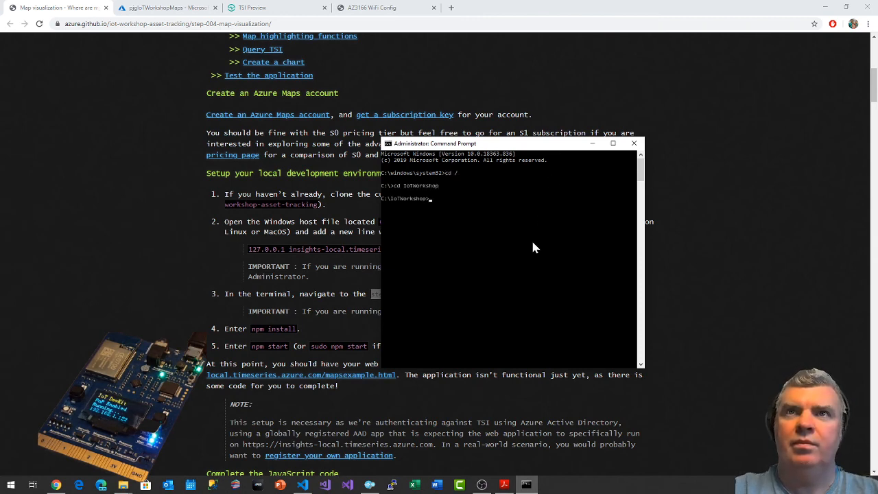
pyautogui.write('cd iot-workshop-asset-tracking')
pyautogui.press('Return')
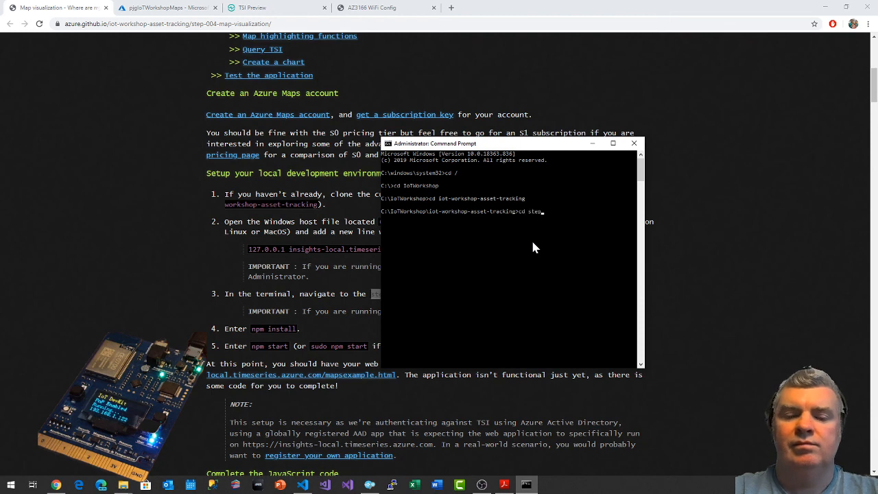
# Change into the step-004-map-visualization folder and its webapp subfolder in the administrator prompt.
pyautogui.write('cd step-004-map-visualization')
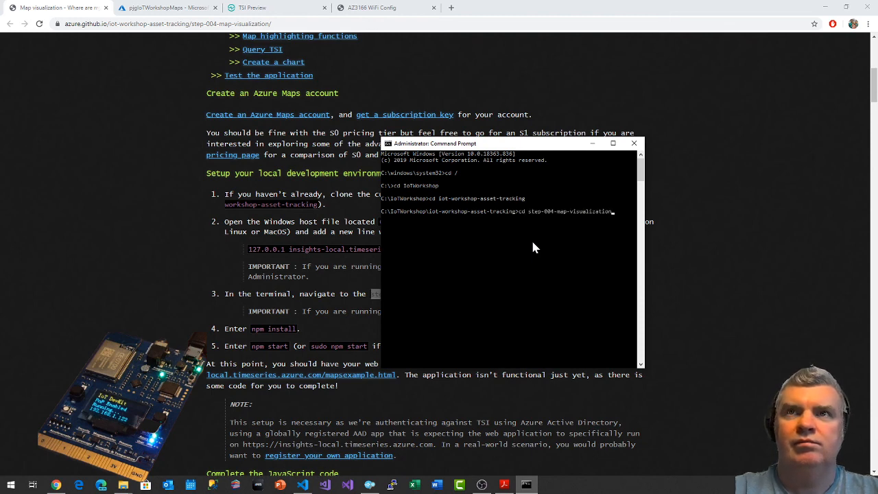
pyautogui.press('Return')
pyautogui.write('cd webapp')
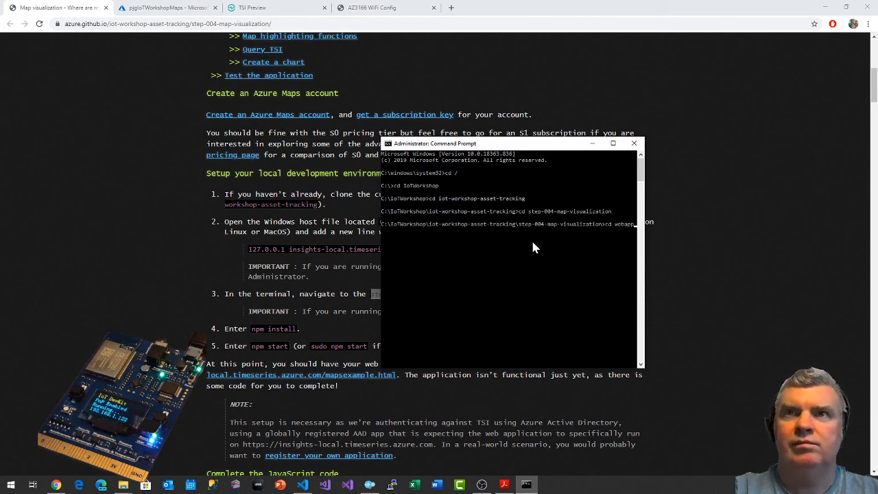
pyautogui.press('Return')
# Start the web app with npm start and move the console window higher over the browser page.
pyautogui.write('npm st')
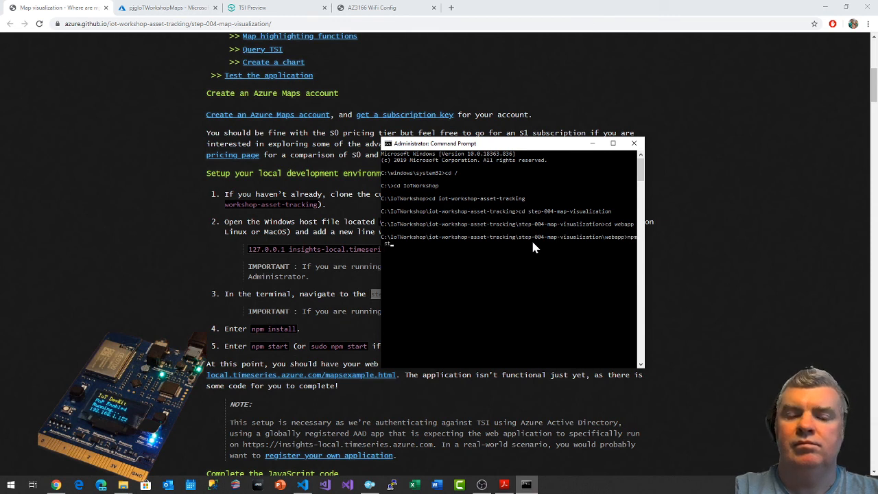
pyautogui.write('art')
pyautogui.press('Return')
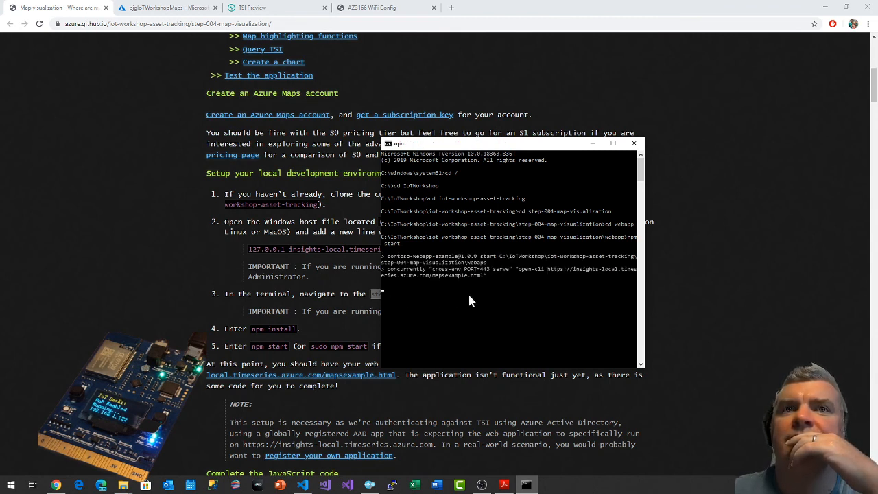
pyautogui.moveTo(504, 144); pyautogui.dragTo(547, 84)
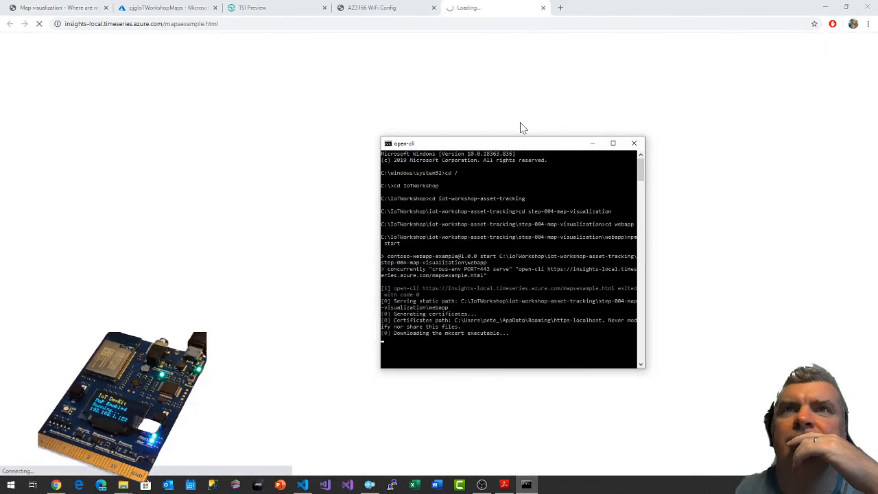
pyautogui.moveTo(489, 146); pyautogui.dragTo(492, 100)
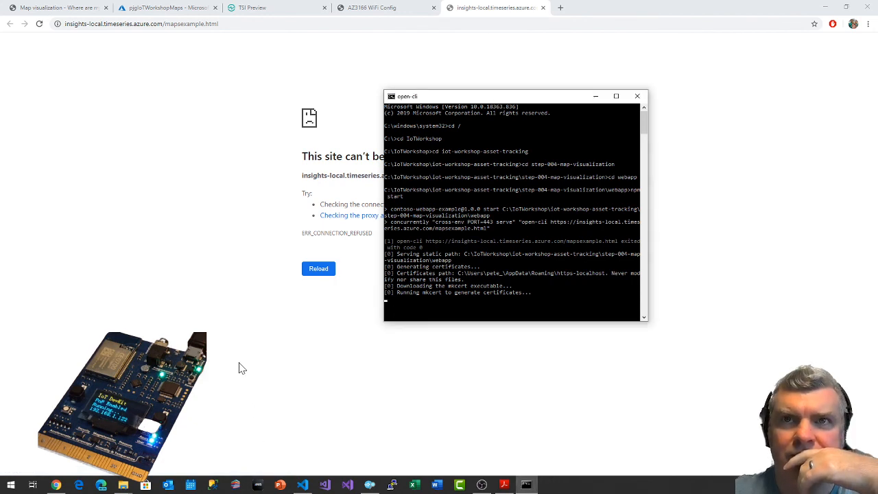
# Reload the local mapsexample.html page and proceed past the certificate warning to insights-local.timeseries.azure.com.
pyautogui.click(40, 24)
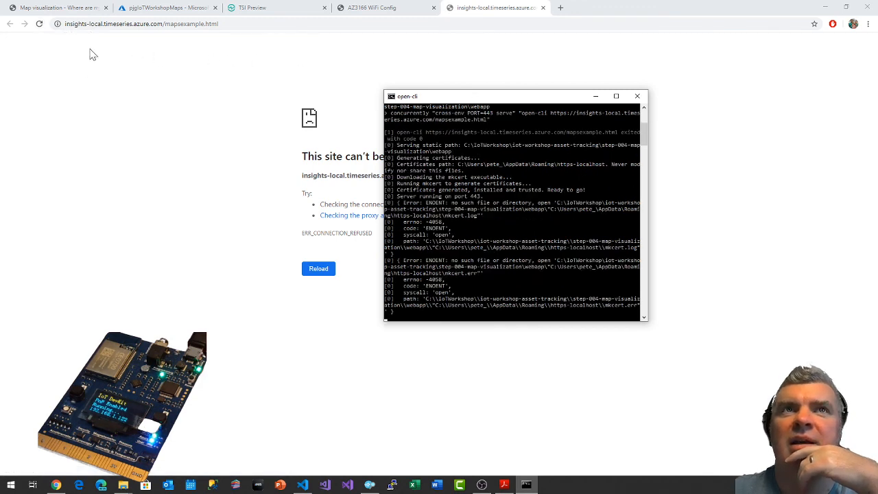
pyautogui.click(39, 26)
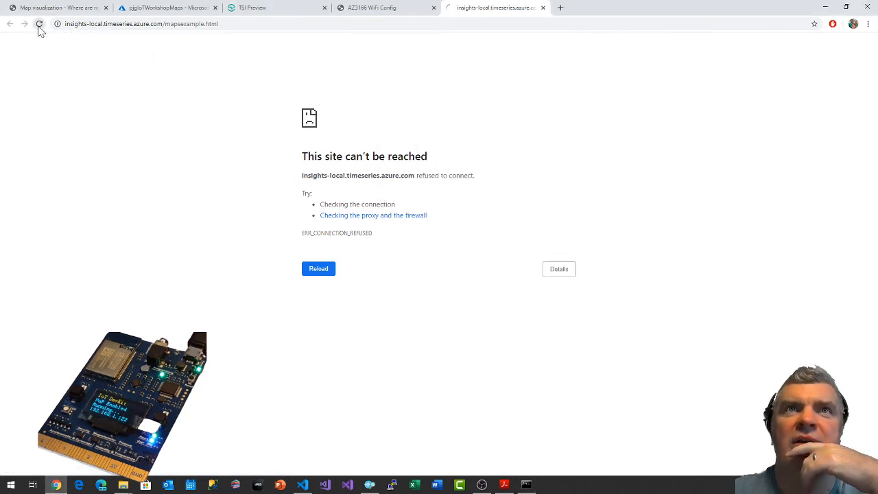
pyautogui.click(39, 25)
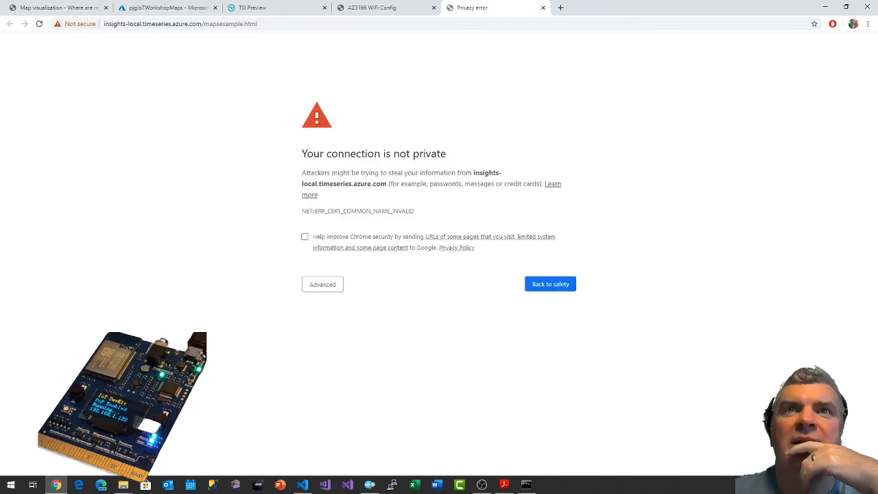
pyautogui.click(327, 289)
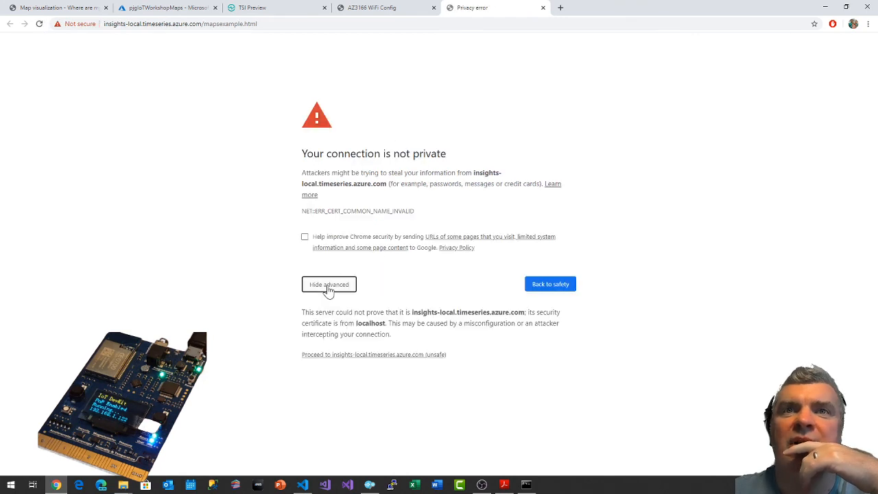
pyautogui.click(341, 356)
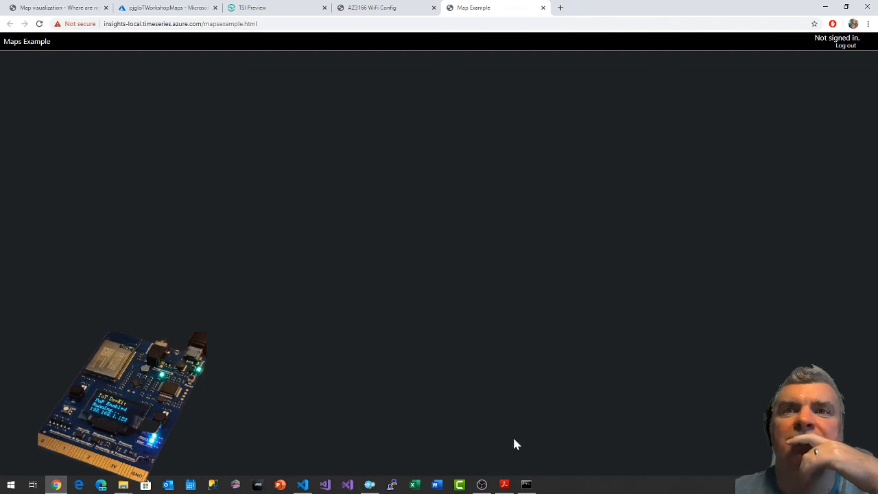
# Check the web server's console output and read the workshop guide's section on completing the JavaScript code.
pyautogui.click(528, 486)
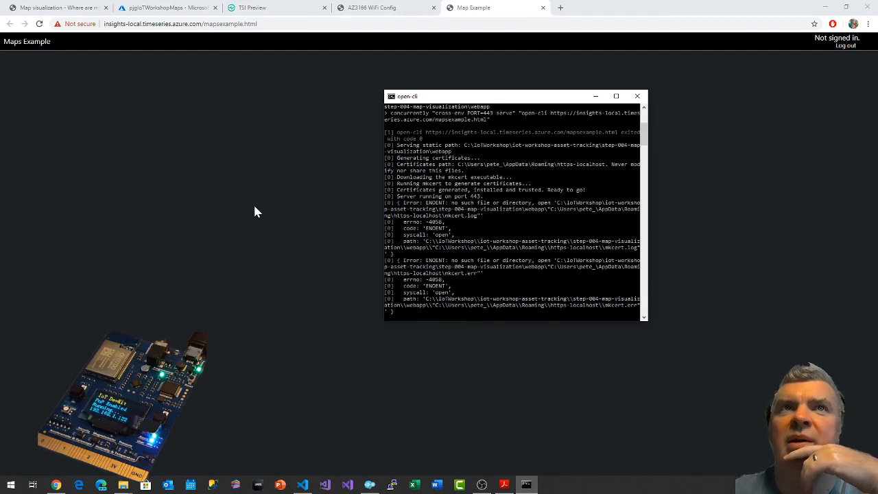
pyautogui.click(695, 110)
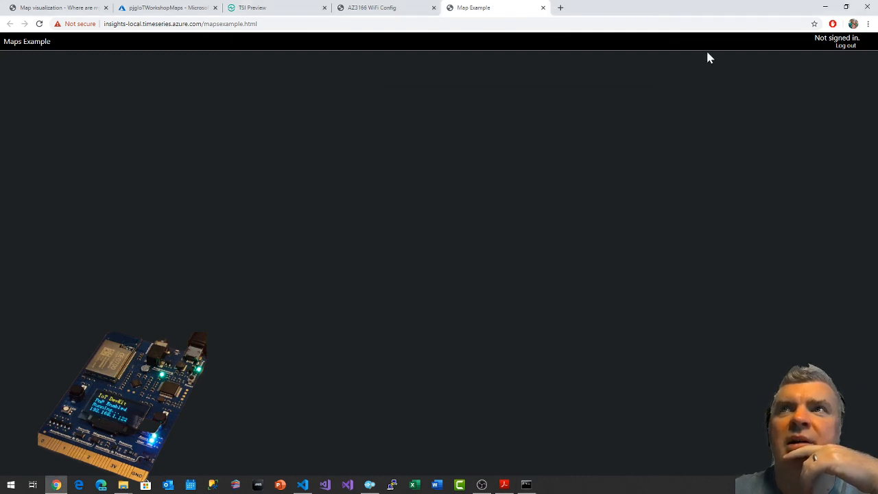
pyautogui.click(57, 7)
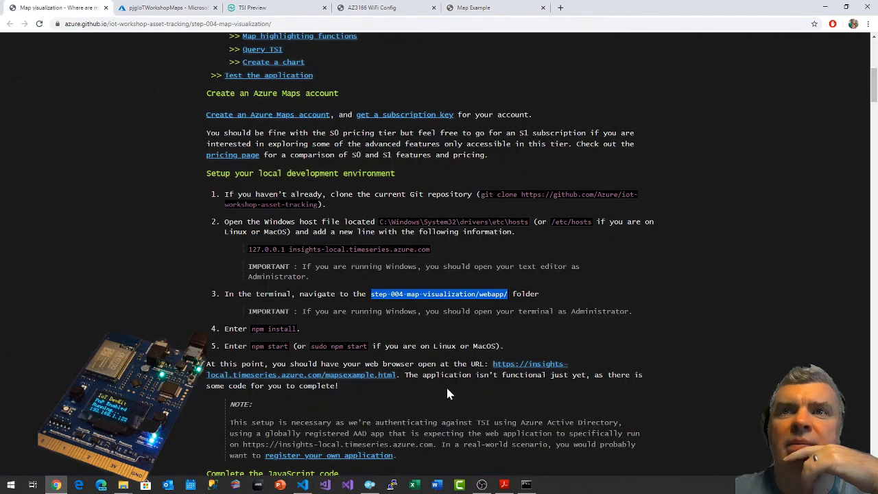
pyautogui.scroll(-5, 446, 394)
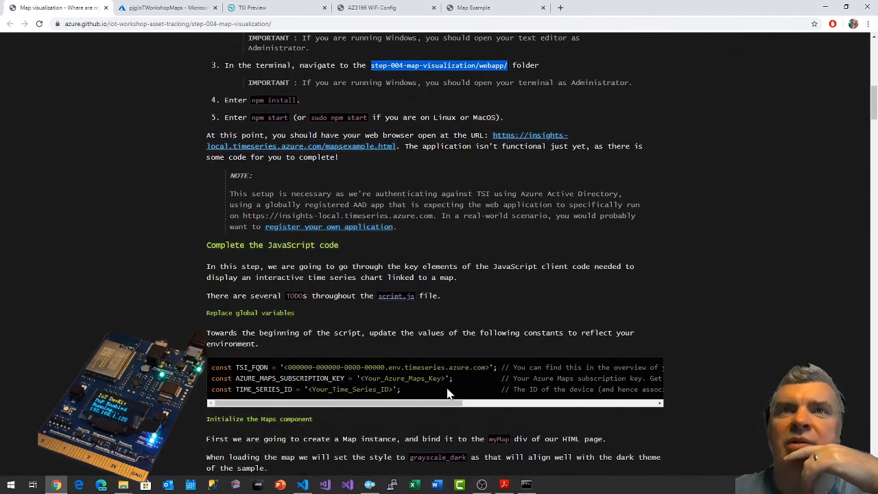
pyautogui.scroll(-1, 447, 393)
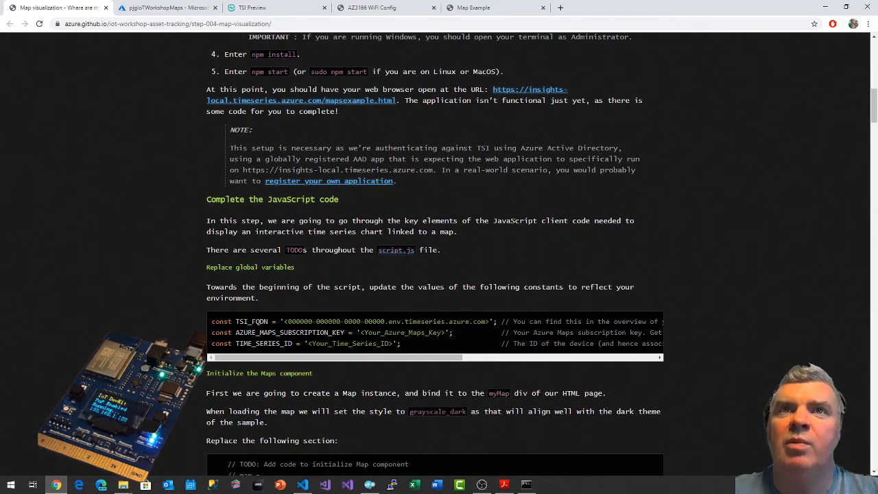
pyautogui.scroll(-1, 464, 240)
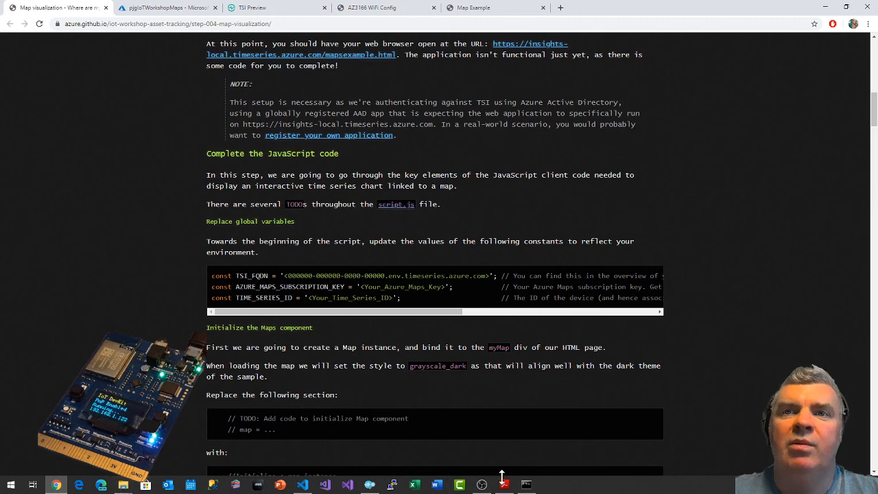
# In File Explorer, go into IoTWorkshop\iot-workshop-asset-tracking and open that folder in Visual Studio Code.
pyautogui.click(124, 486)
pyautogui.click(198, 432)
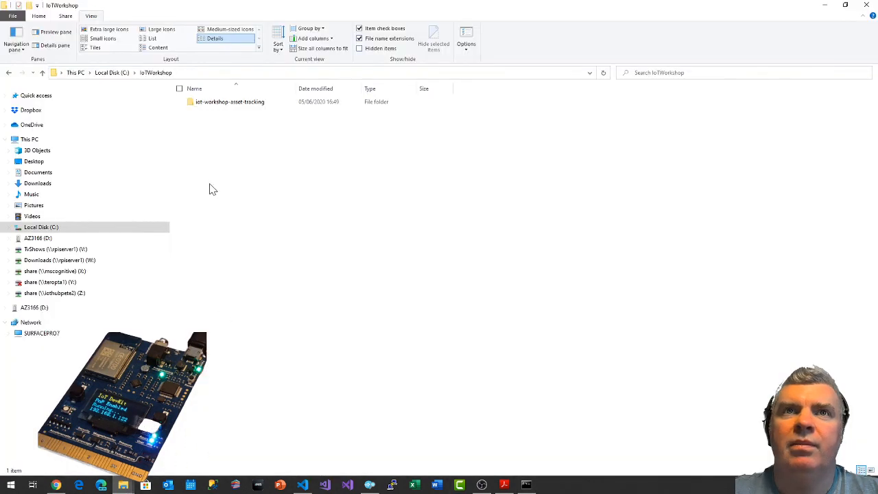
pyautogui.doubleClick(231, 103)
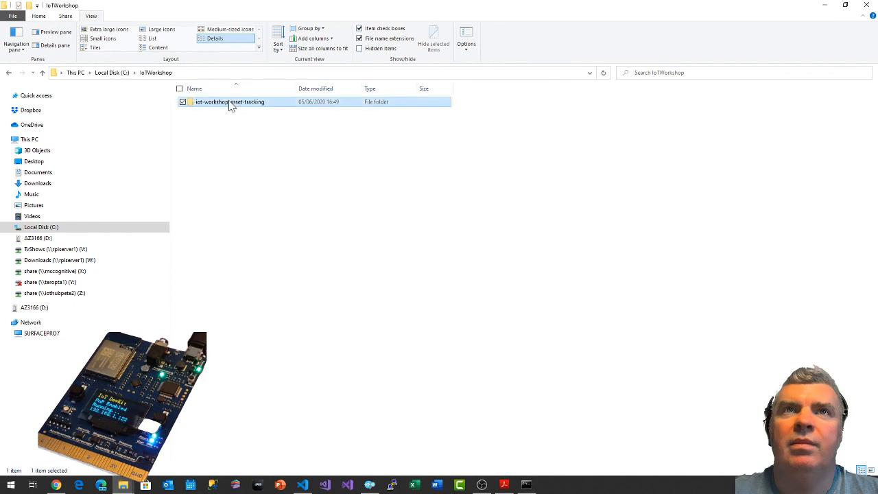
pyautogui.rightClick(231, 244)
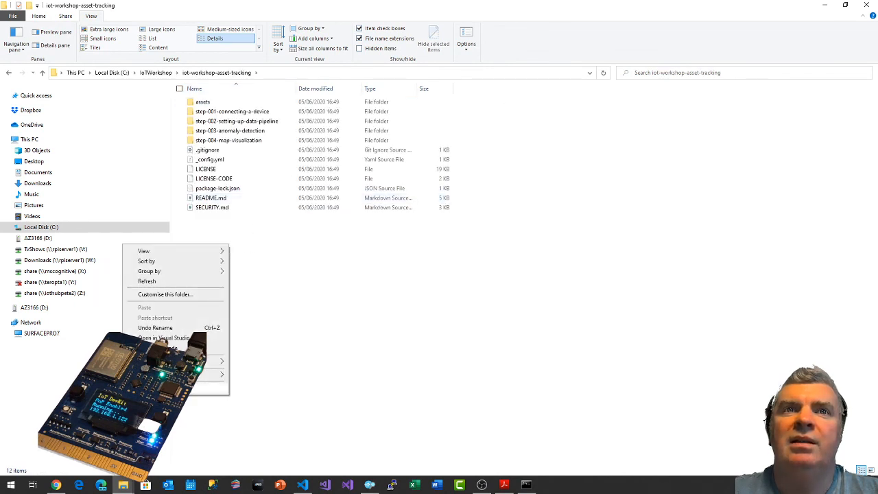
pyautogui.click(172, 348)
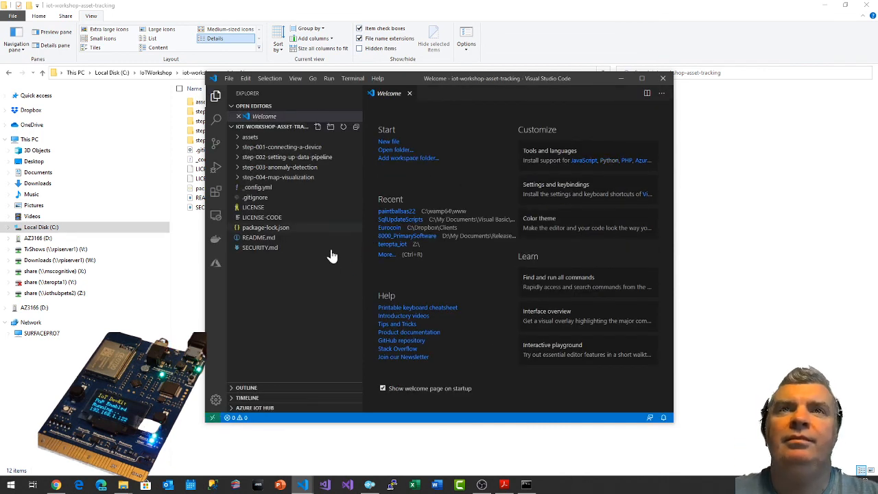
# Open script.js from step-004-map-visualization/webapp and maximize the editor window.
pyautogui.click(239, 178)
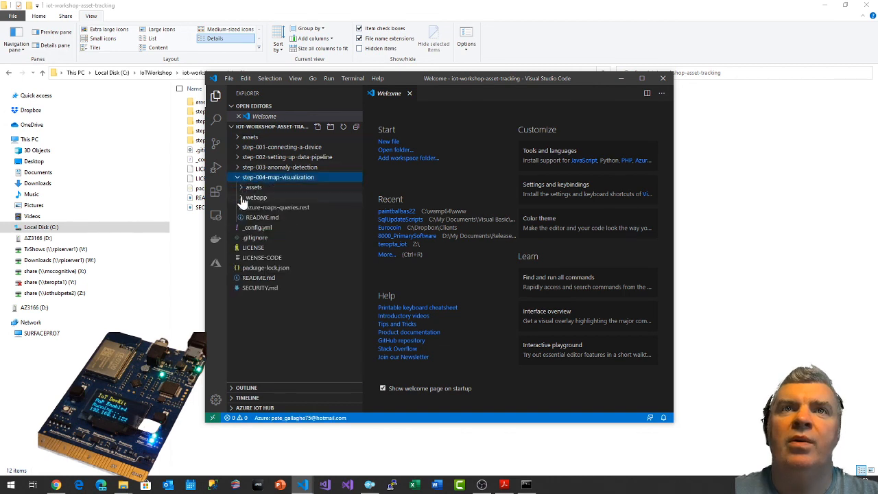
pyautogui.click(245, 198)
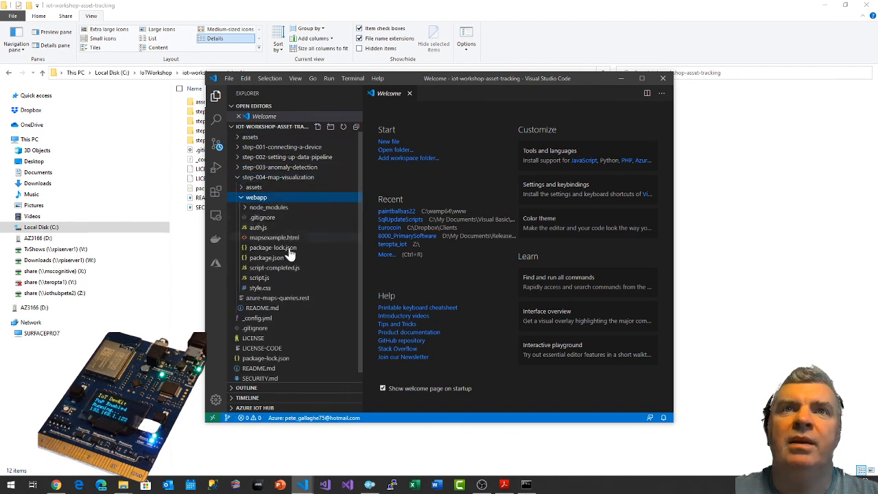
pyautogui.click(262, 278)
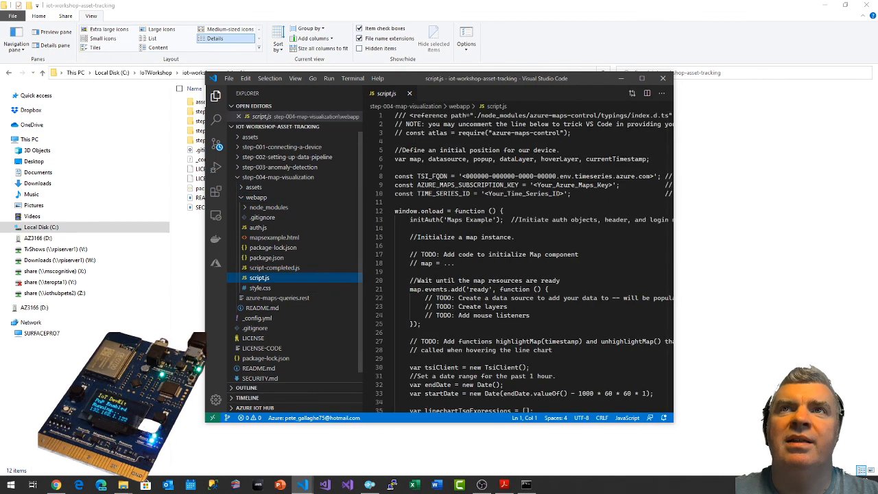
pyautogui.click(641, 79)
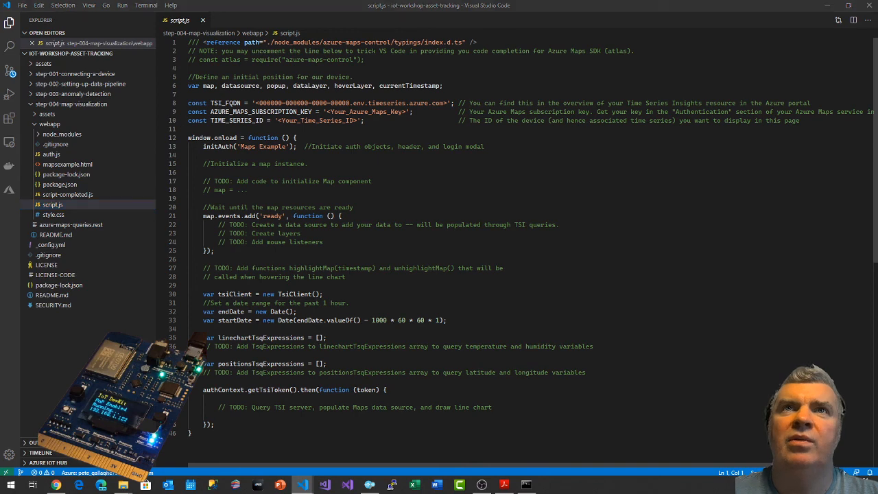
# Back in the browser, read the guide's comments on the global variables and open the Azure portal dashboard in a separate tab.
pyautogui.hotkey('alt', 'Tab')
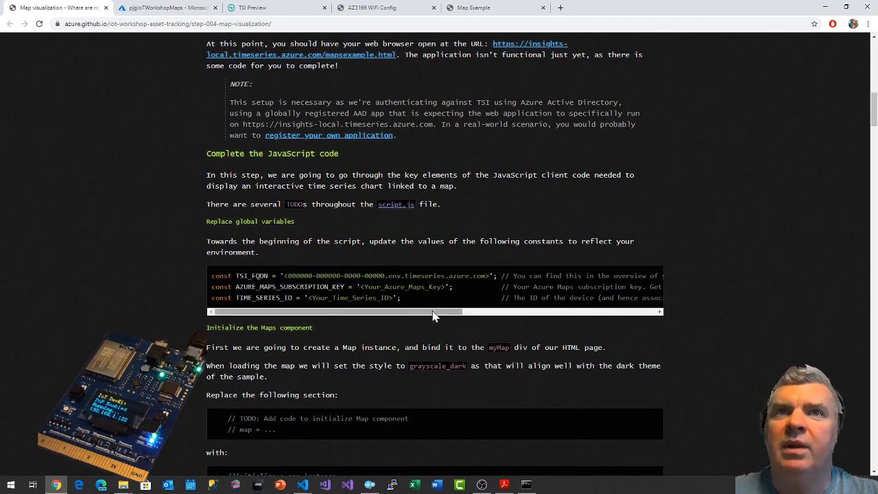
pyautogui.moveTo(433, 315); pyautogui.dragTo(531, 315)
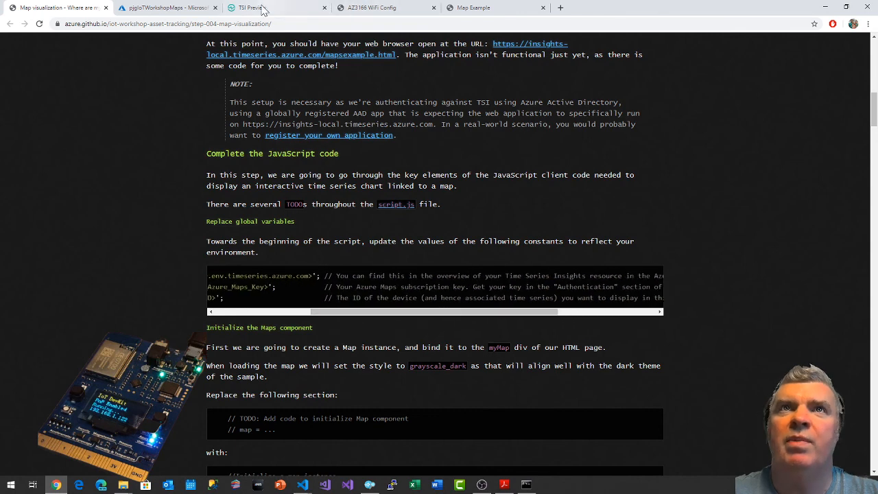
pyautogui.click(195, 7)
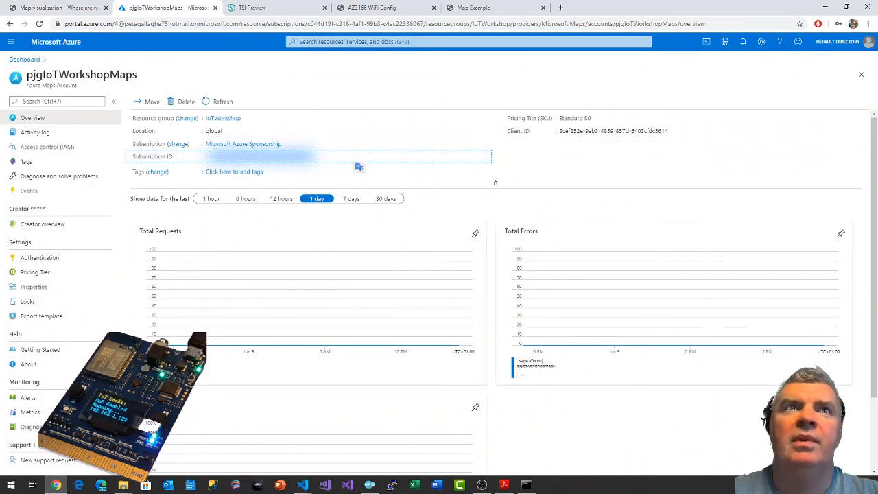
pyautogui.middleClick(35, 62)
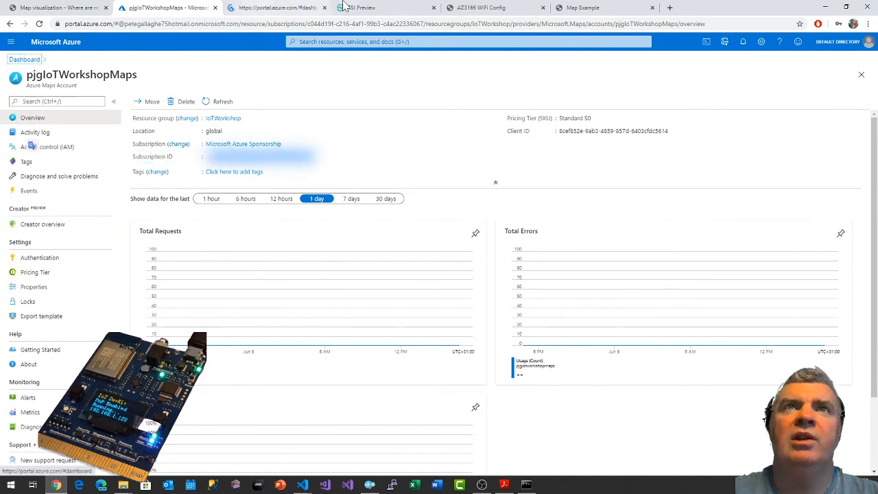
pyautogui.click(295, 6)
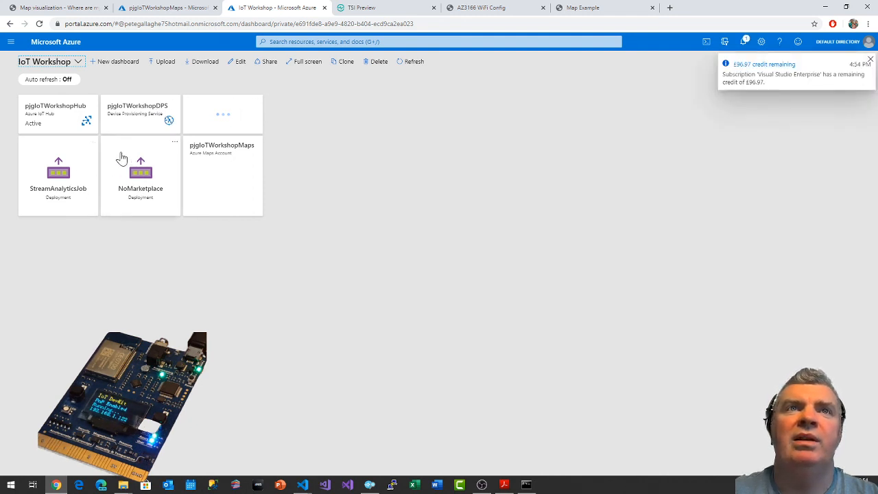
# Remove the StreamAnalyticsJob and NoMarketplace deployment tiles from the IoT Workshop dashboard.
pyautogui.click(92, 143)
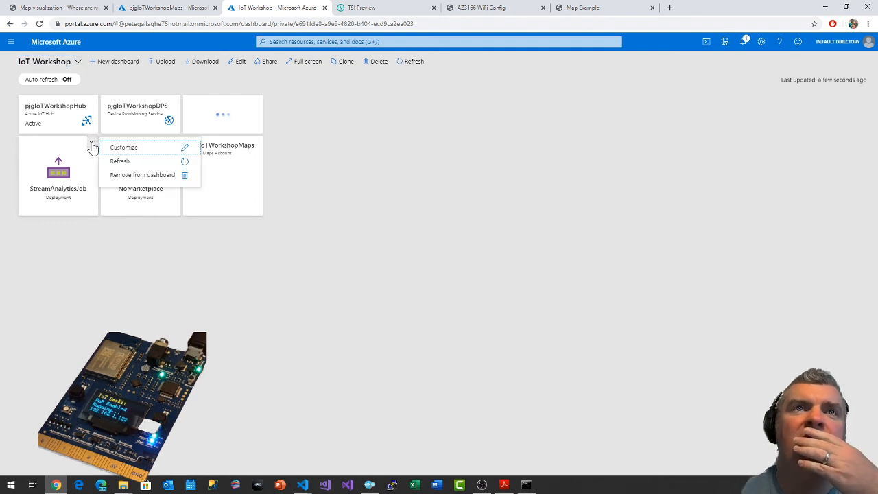
pyautogui.click(131, 174)
pyautogui.click(174, 142)
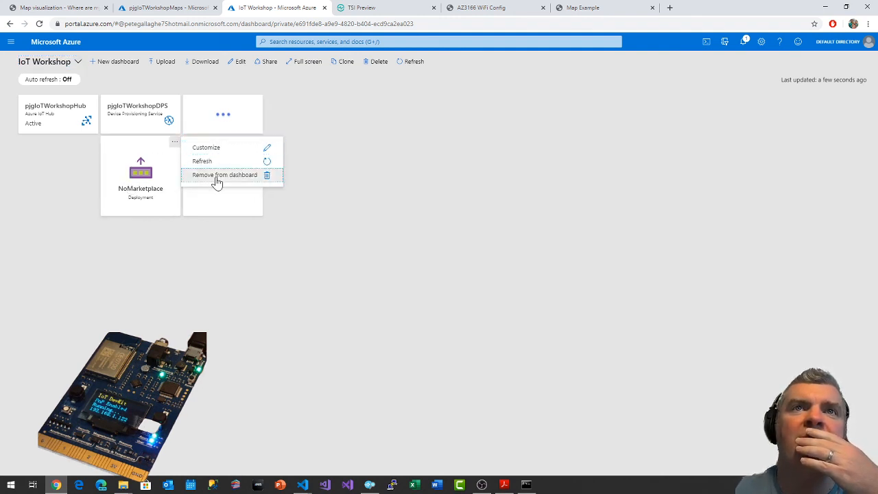
pyautogui.click(214, 176)
# Search the portal for "time" and open the pjgIoTWorkshopTSI environment from Time Series Insights environments.
pyautogui.click(309, 42)
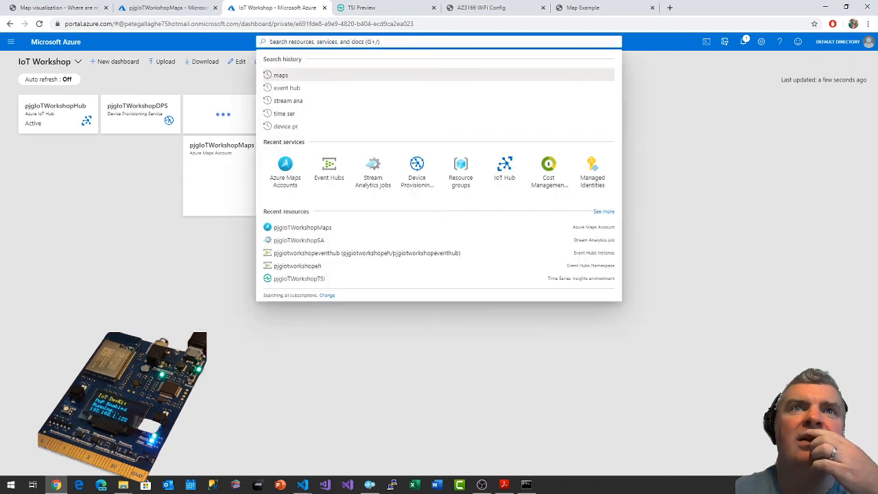
pyautogui.write('time')
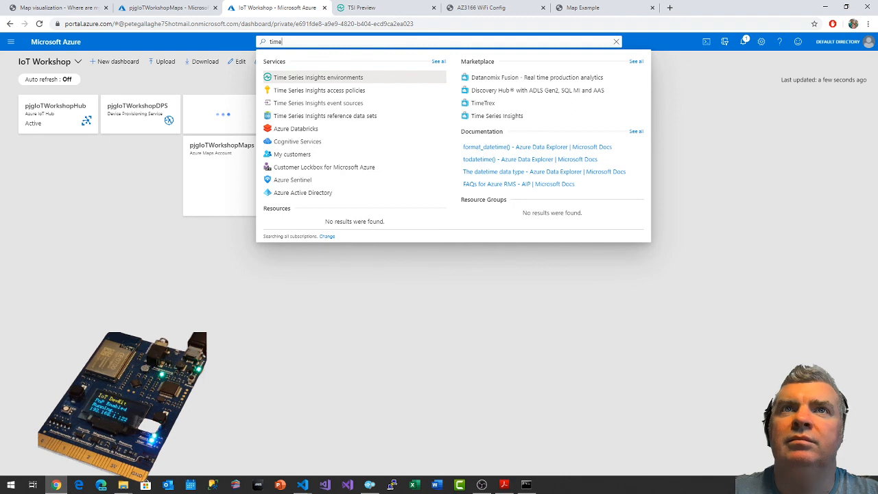
pyautogui.click(329, 78)
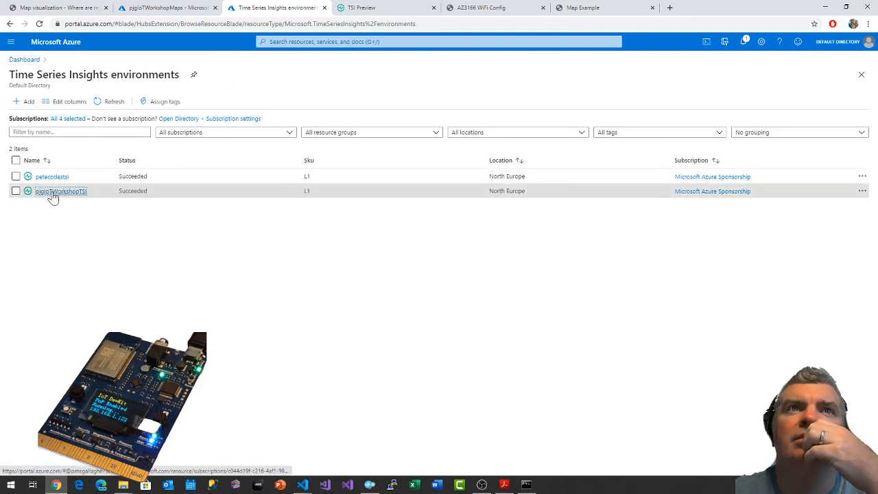
pyautogui.click(55, 192)
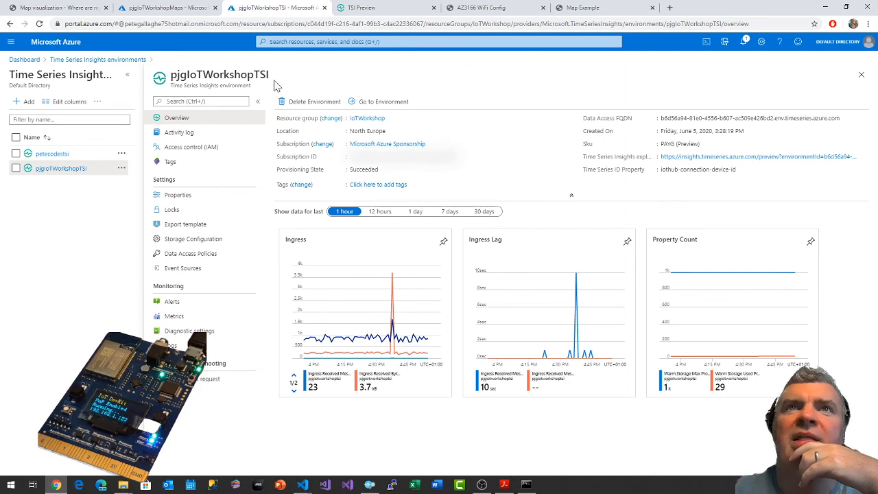
# Copy the environment's Data Access FQDN and replace the TSI_FQDN placeholder in script.js with it in Visual Studio Code.
pyautogui.doubleClick(264, 75)
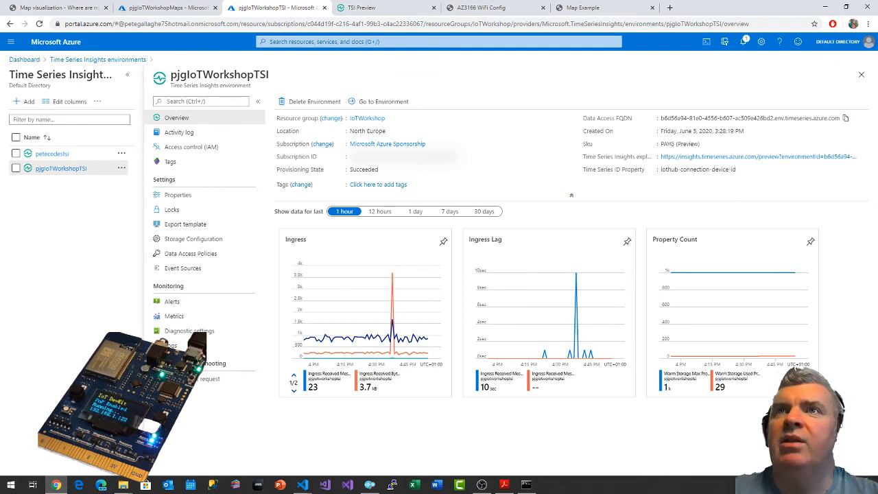
pyautogui.click(846, 119)
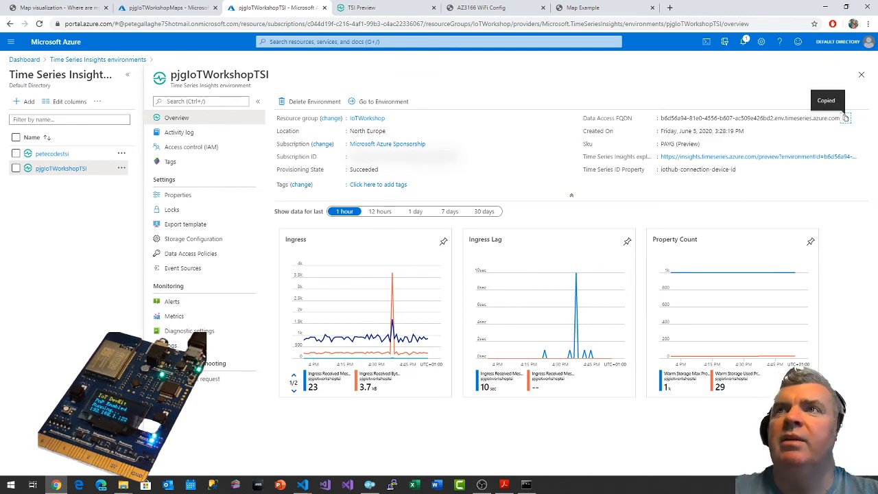
pyautogui.hotkey('alt', 'Tab')
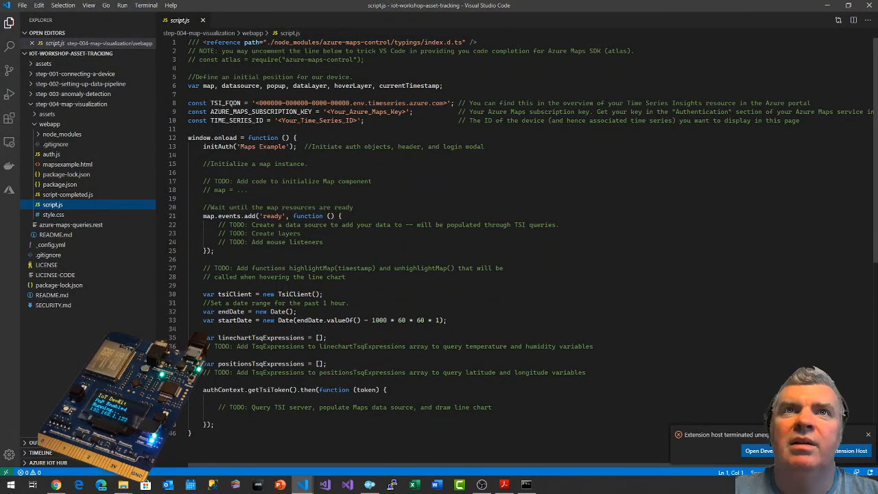
pyautogui.moveTo(251, 103); pyautogui.dragTo(447, 103)
pyautogui.doubleClick(276, 102)
pyautogui.click(269, 103)
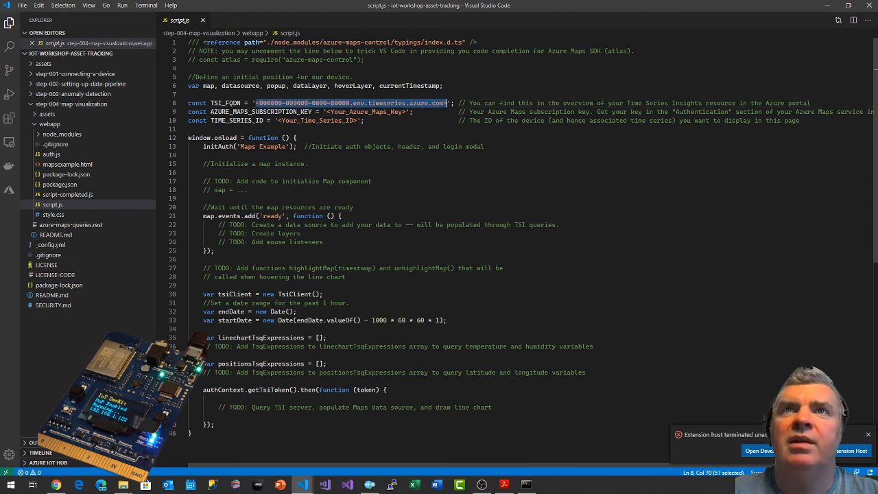
pyautogui.hotkey('ctrl', 'v')
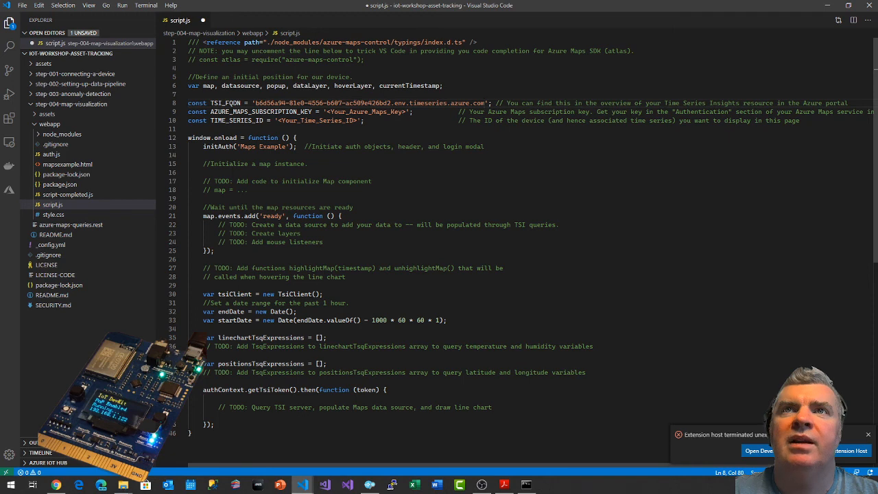
# Save script.js and, back in the browser, read the guide's comment on where to get the Azure Maps subscription key.
pyautogui.hotkey('ctrl', 's')
pyautogui.hotkey('alt', 'Tab')
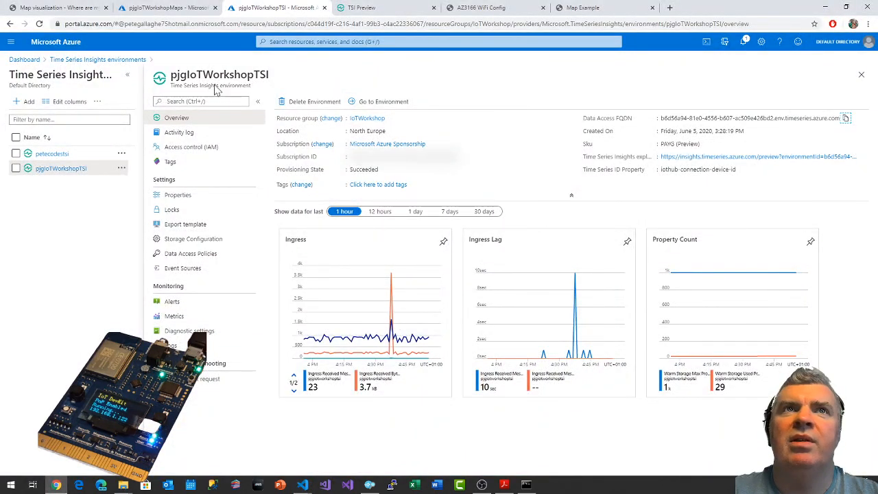
pyautogui.click(164, 9)
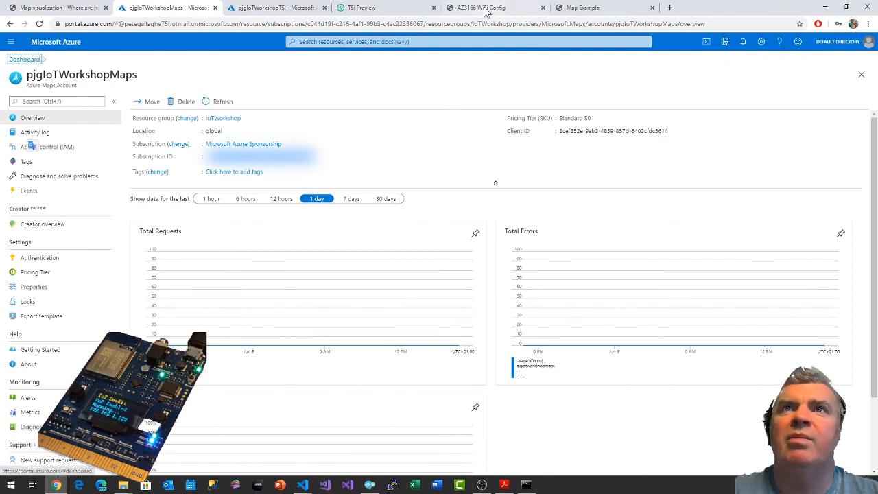
pyautogui.click(52, 8)
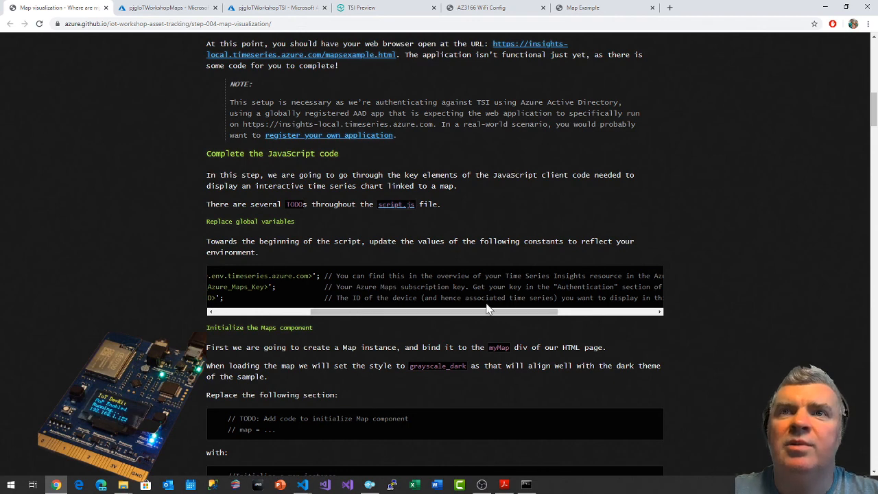
pyautogui.moveTo(479, 317); pyautogui.dragTo(624, 312)
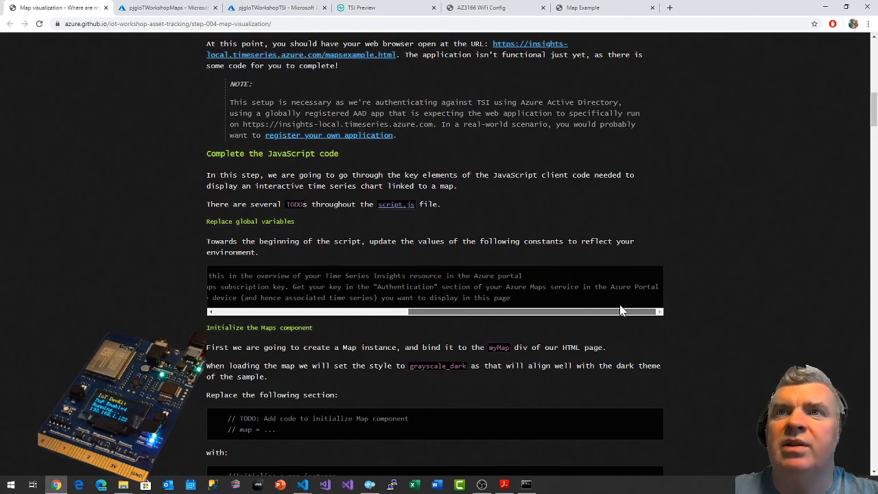
# Open the Authentication page of the pjgIoTWorkshopMaps account and copy its primary key.
pyautogui.click(383, 7)
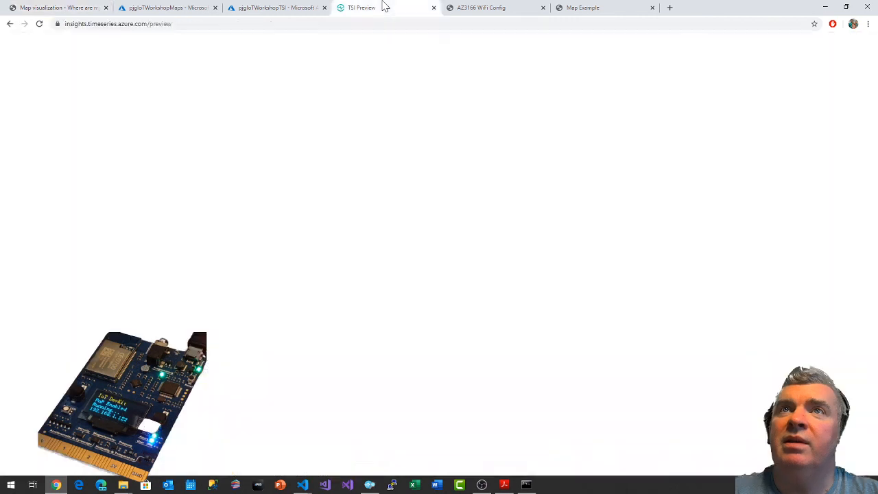
pyautogui.click(148, 7)
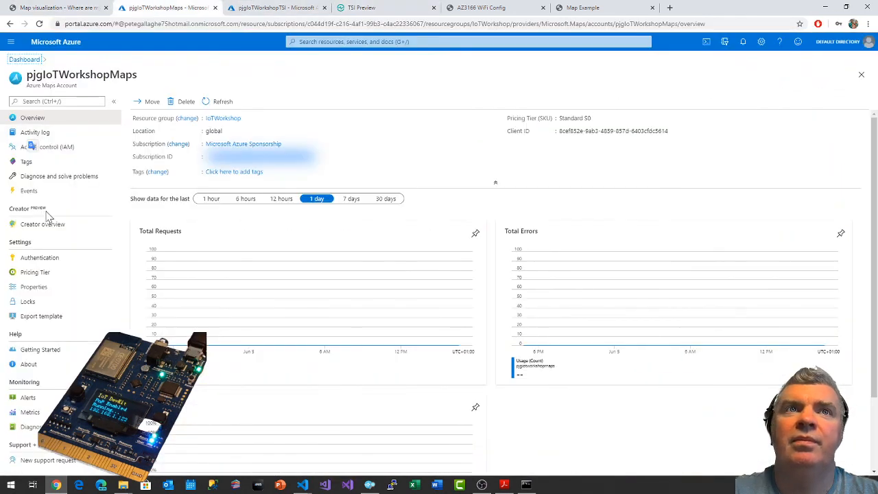
pyautogui.click(49, 258)
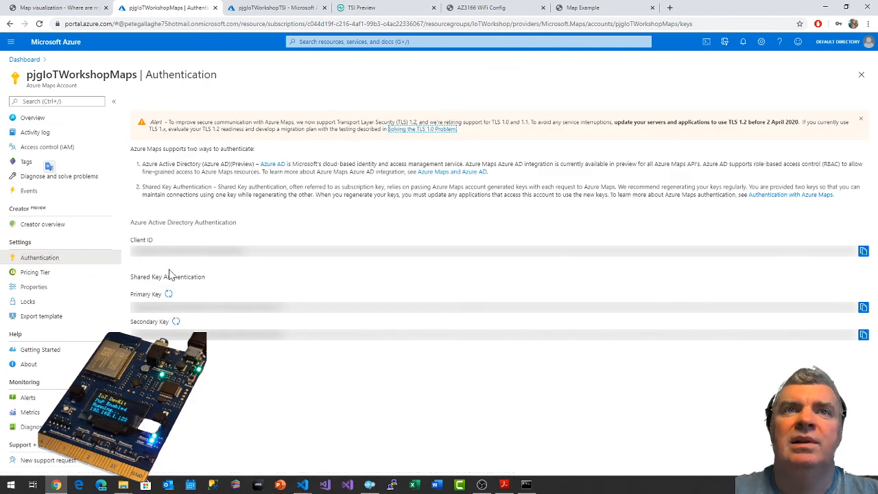
pyautogui.click(863, 308)
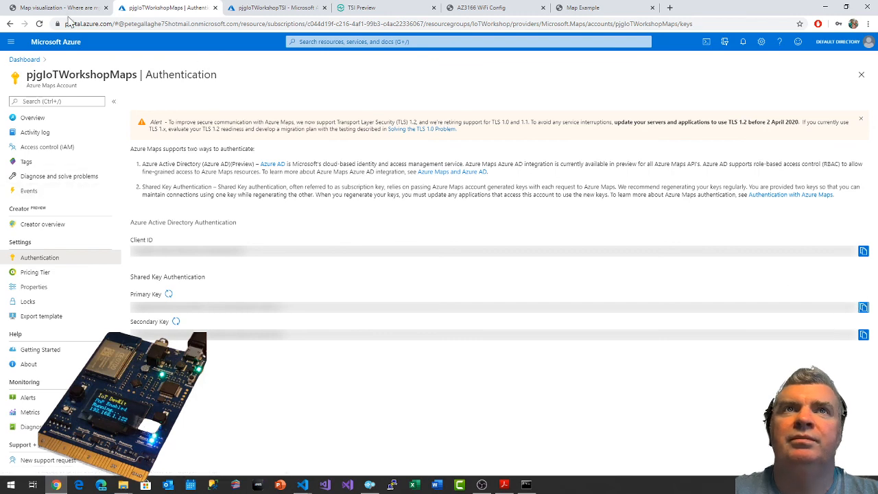
# Switch to Visual Studio Code and replace the AZURE_MAPS_SUBSCRIPTION_KEY placeholder in script.js with the copied primary key.
pyautogui.click(56, 8)
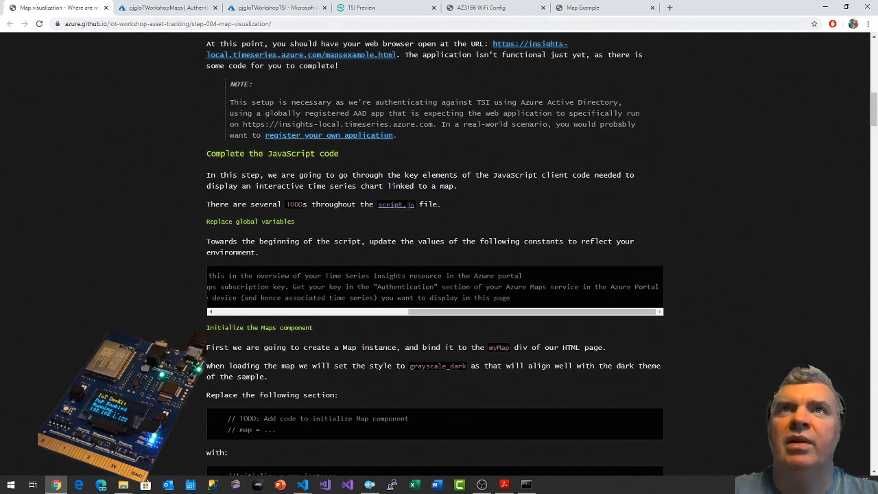
pyautogui.hotkey('alt', 'Tab')
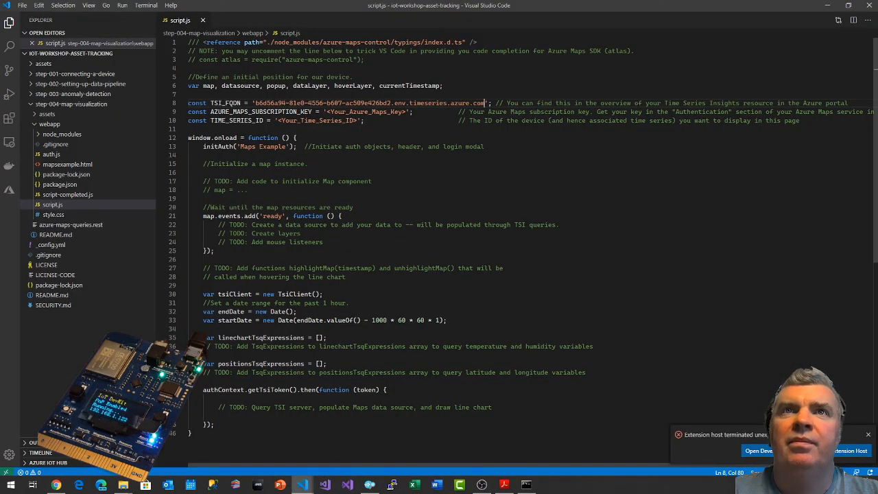
pyautogui.moveTo(327, 112); pyautogui.dragTo(409, 111)
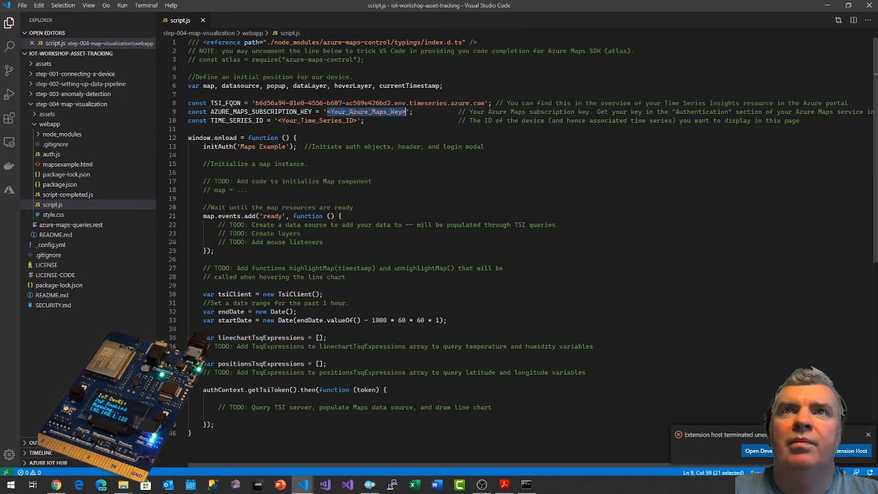
pyautogui.hotkey('ctrl', 'v')
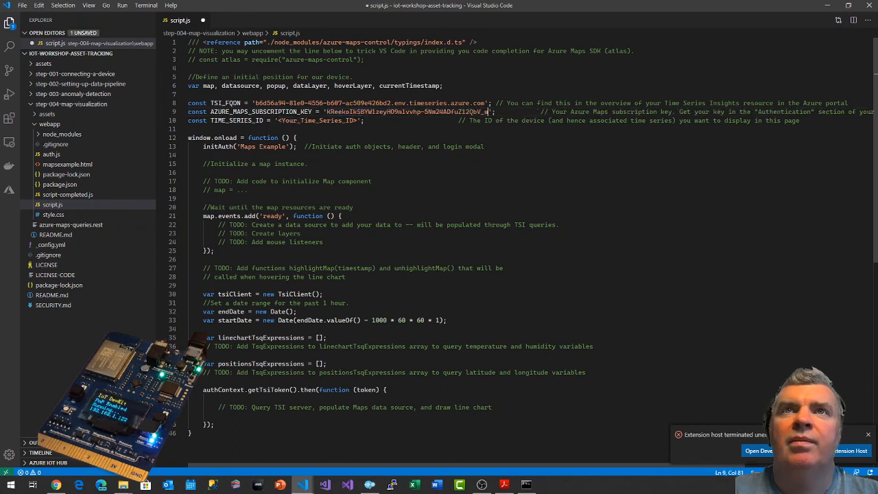
pyautogui.click(304, 146)
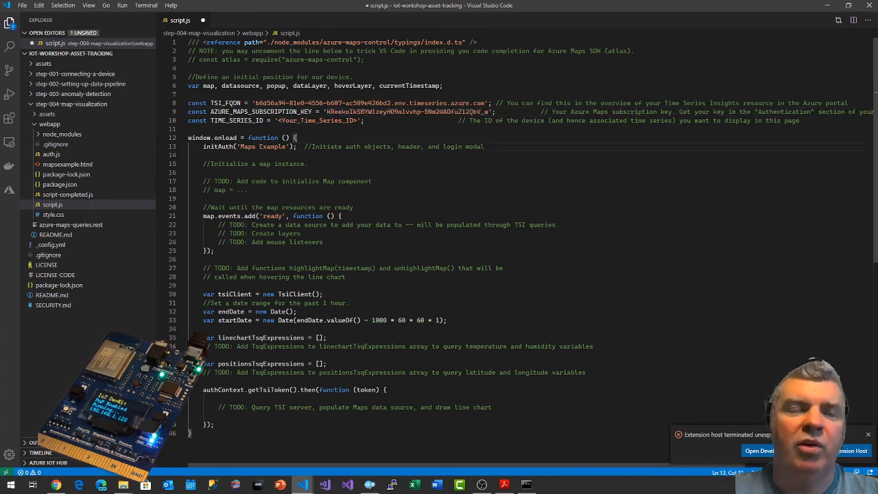
# Look up the time series ID in the browser and copy the Time Series ID Property from the pjgIoTWorkshopTSI overview.
pyautogui.click(361, 120)
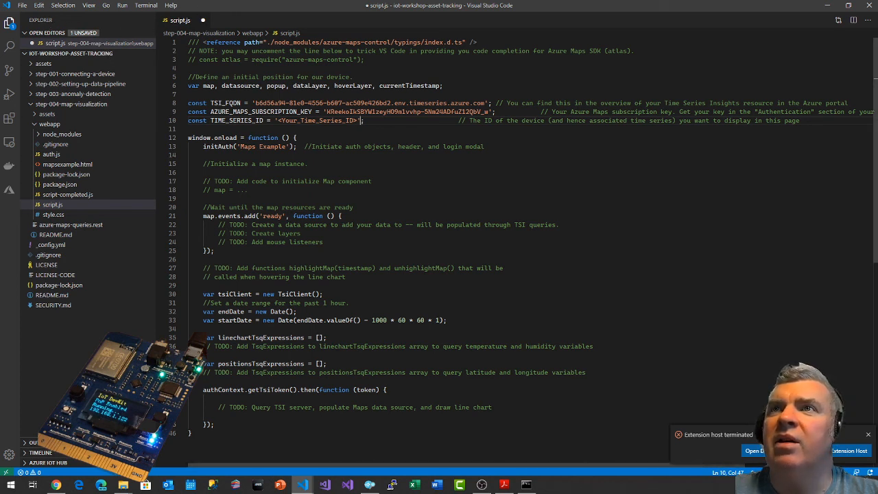
pyautogui.hotkey('alt', 'Tab')
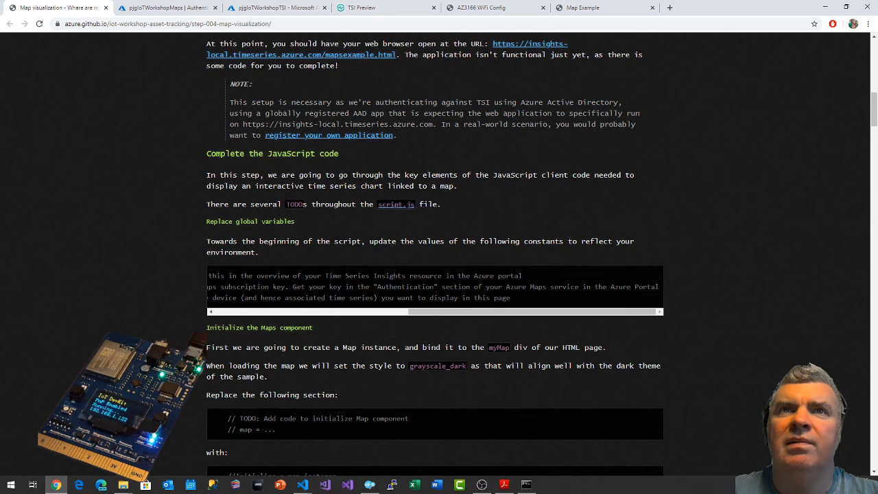
pyautogui.moveTo(446, 313); pyautogui.dragTo(244, 320)
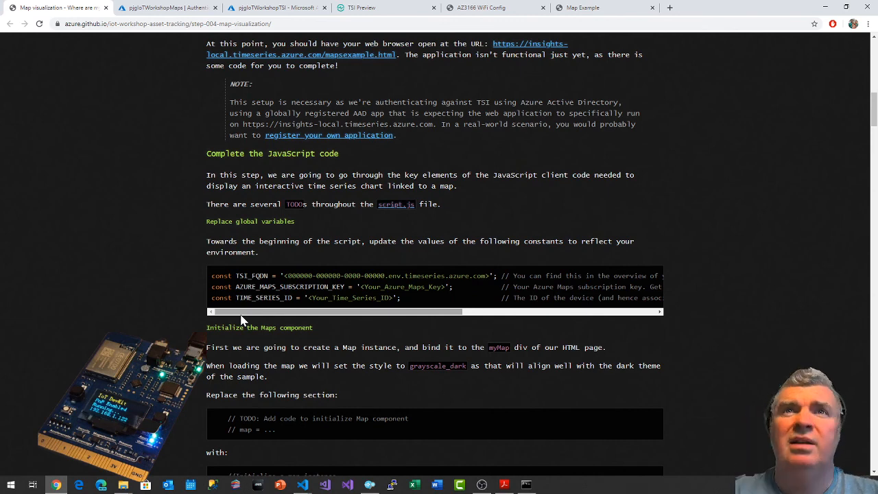
pyautogui.click(374, 8)
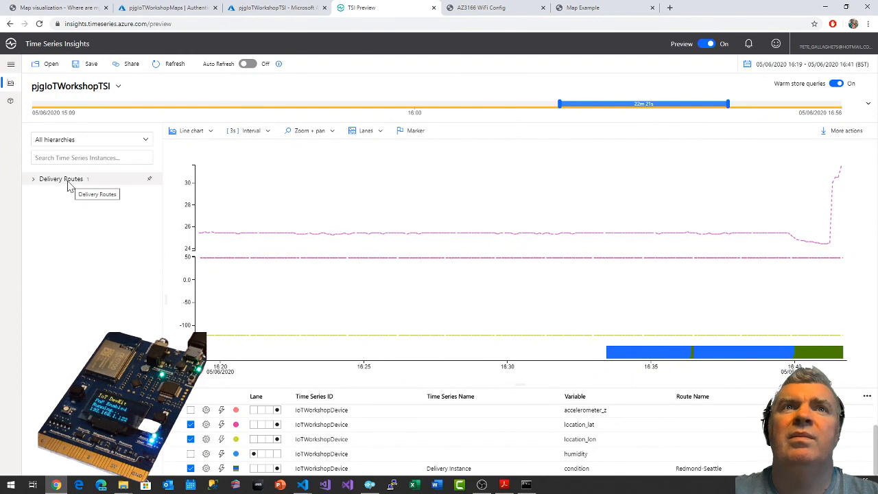
pyautogui.click(66, 89)
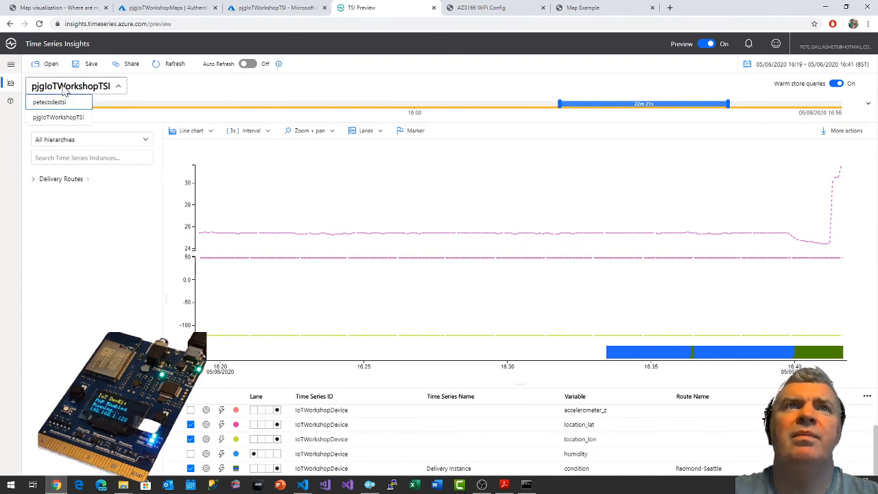
pyautogui.click(290, 10)
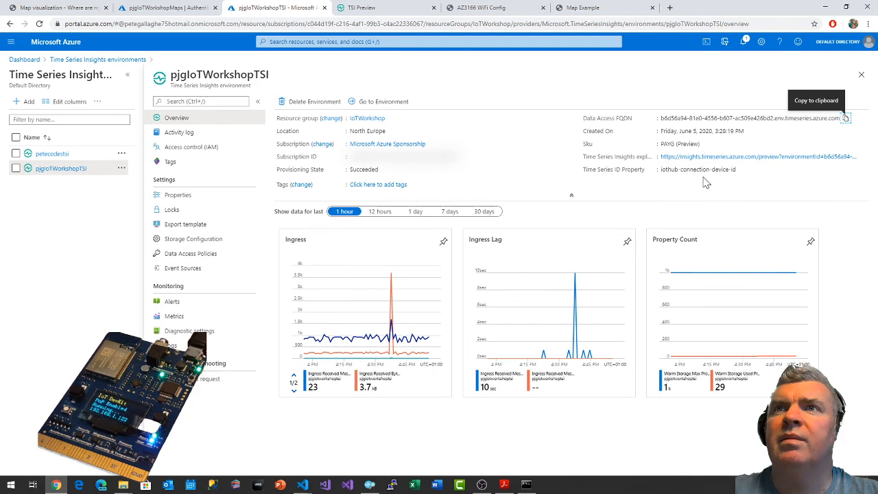
pyautogui.click(742, 170)
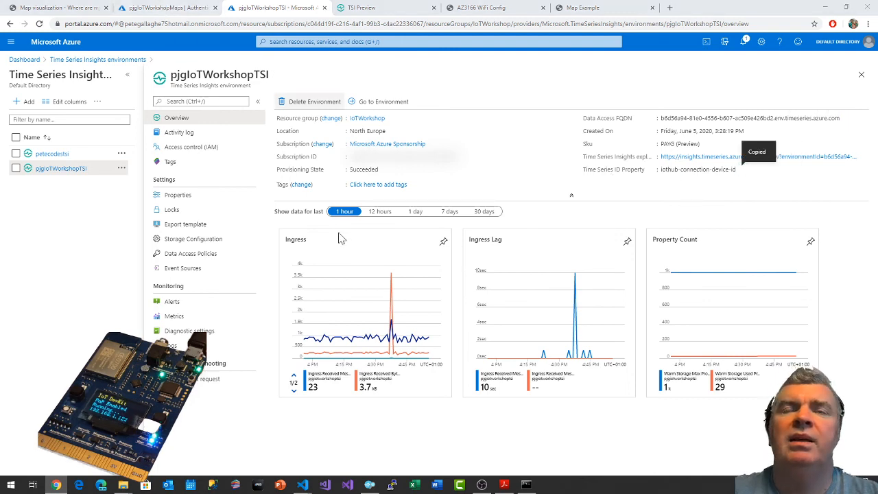
# In Visual Studio Code, replace the TIME_SERIES_ID placeholder with iothub-connection-device-id and save script.js.
pyautogui.hotkey('alt', 'Tab')
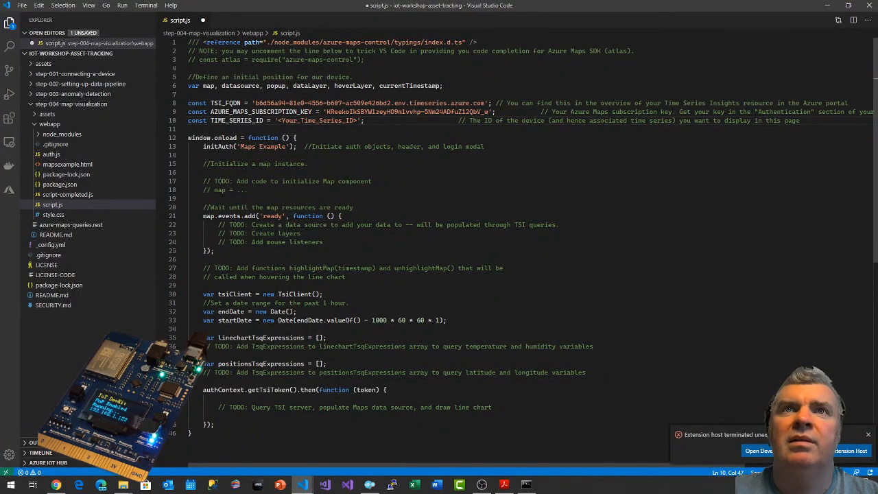
pyautogui.moveTo(277, 120); pyautogui.dragTo(346, 121)
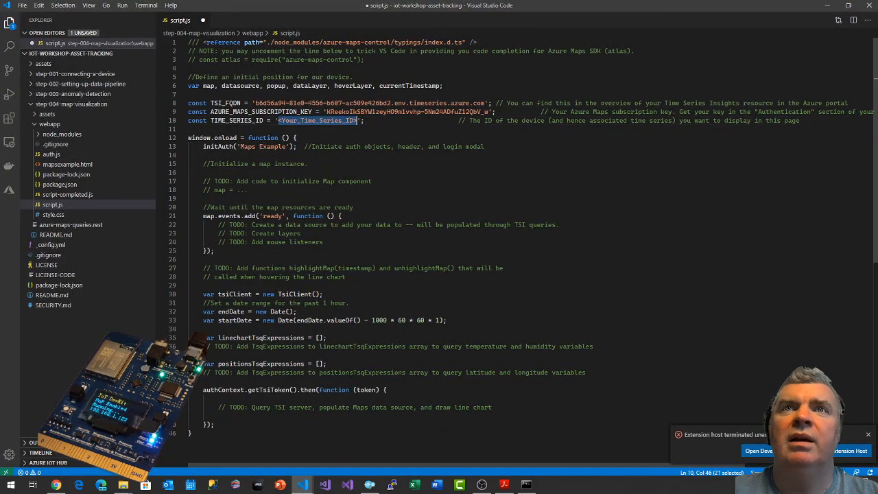
pyautogui.hotkey('ctrl', 'v')
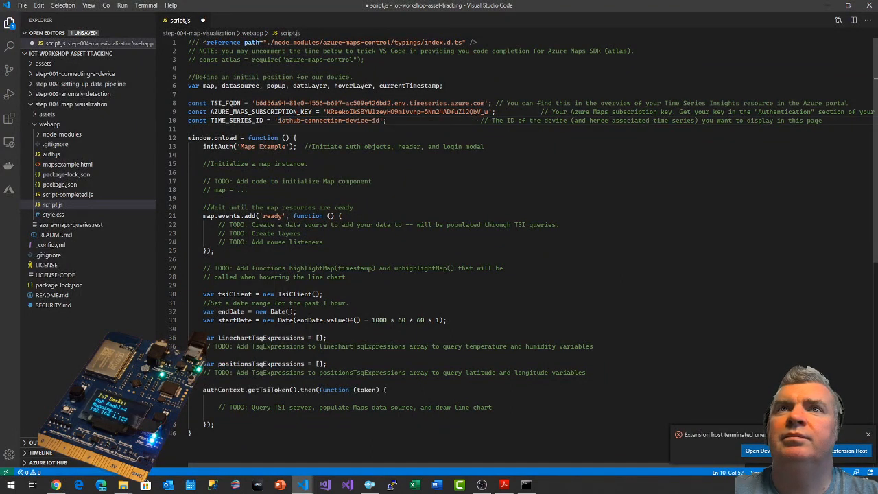
pyautogui.hotkey('ctrl', 's')
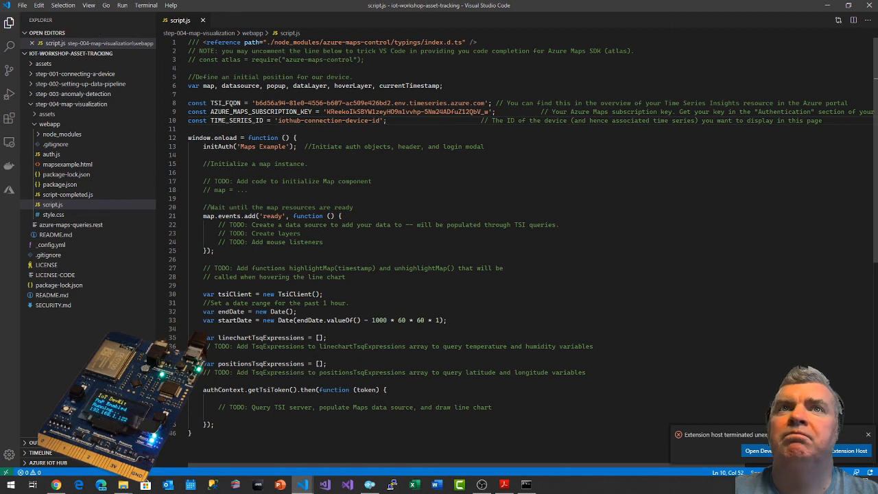
# Copy the guide's map initialization code from the browser, replace the "Add code to initialize Map component" TODO in script.js with it, and save.
pyautogui.hotkey('alt', 'Tab')
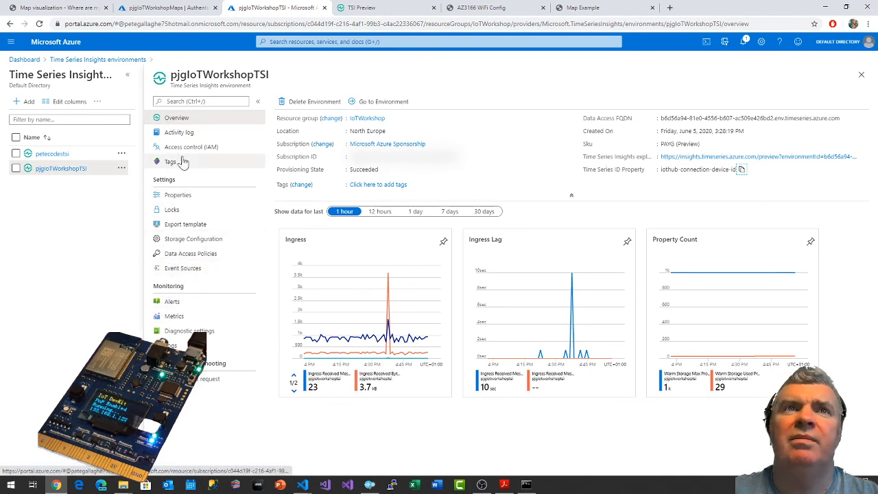
pyautogui.click(65, 7)
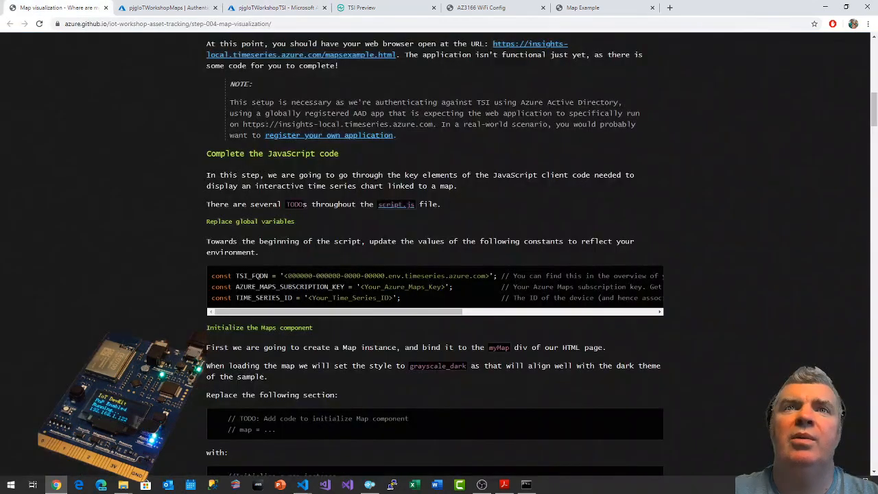
pyautogui.scroll(-3, 187, 258)
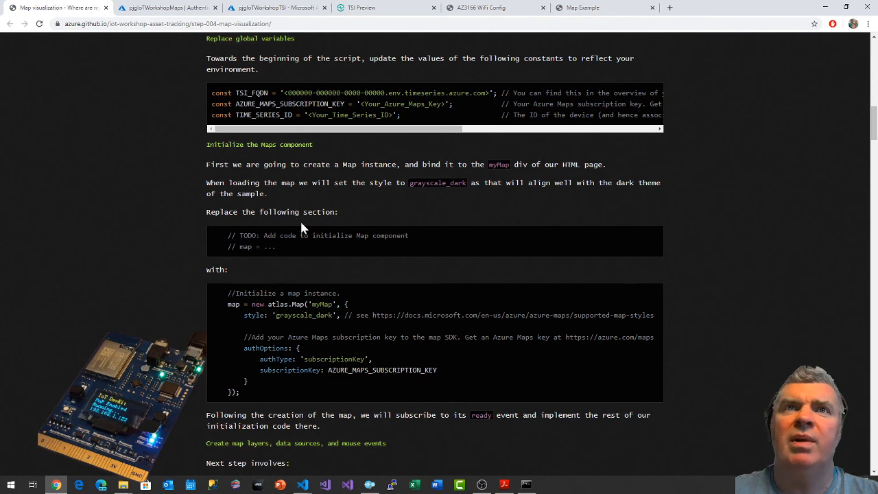
pyautogui.moveTo(227, 293); pyautogui.dragTo(246, 400)
pyautogui.hotkey('alt', 'Tab')
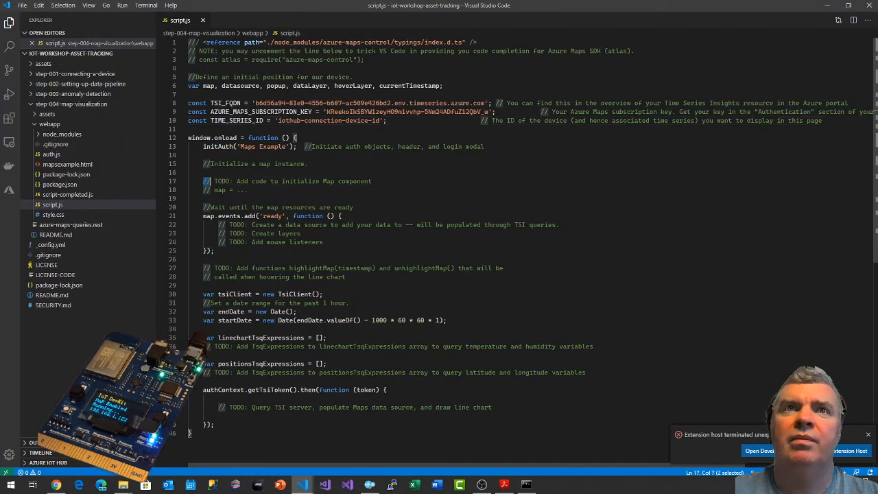
pyautogui.moveTo(203, 181); pyautogui.dragTo(245, 190)
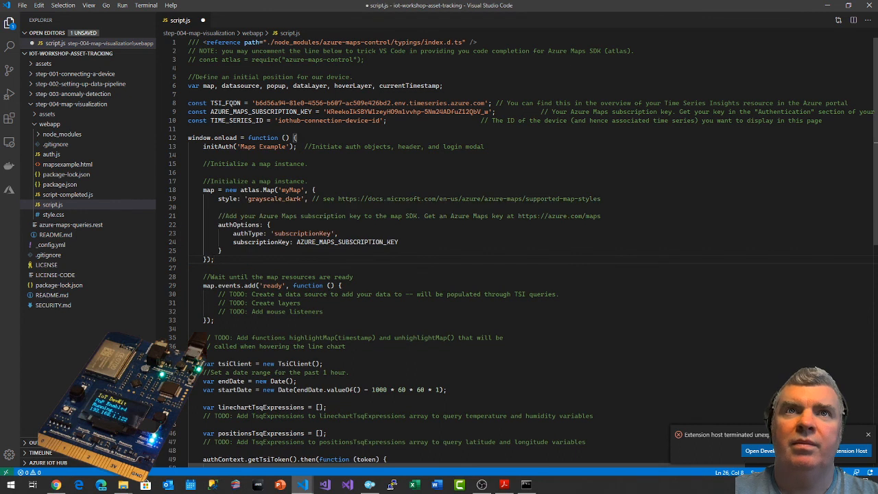
pyautogui.hotkey('ctrl', 's')
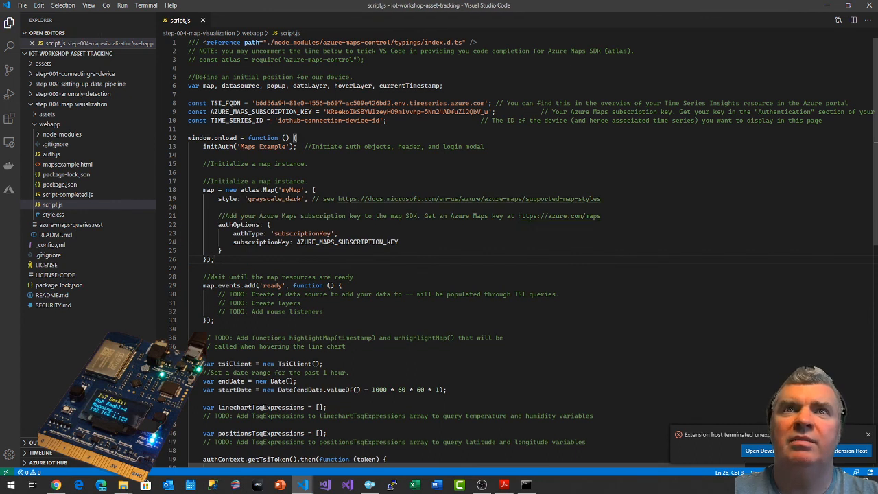
# Delete the duplicate "Initialize a map instance" comment and the blank line after it in script.js, and save the file.
pyautogui.click(203, 164)
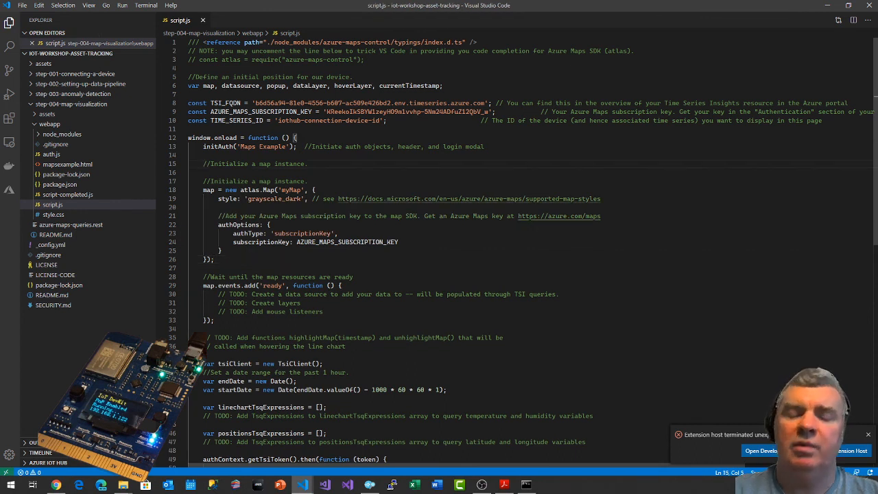
pyautogui.hotkey('shift', 'Down')
pyautogui.hotkey('shift', 'Down')
pyautogui.press('Delete')
pyautogui.hotkey('ctrl', 's')
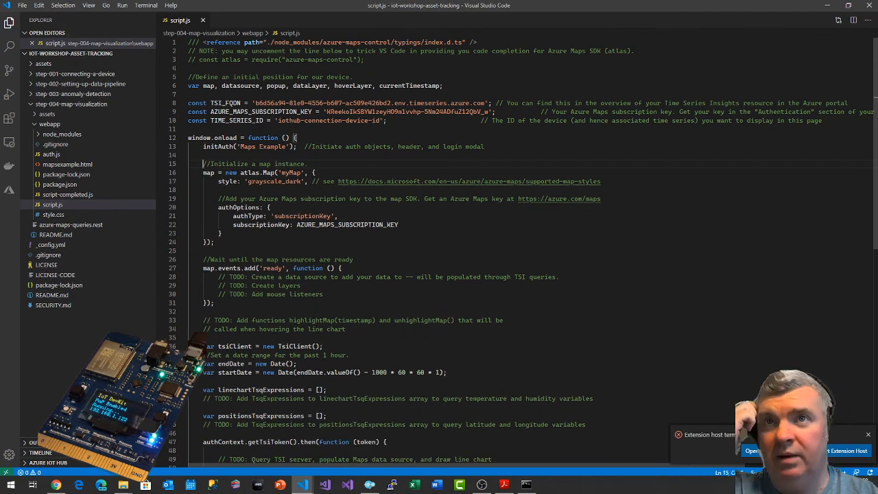
# Compare script.js with the guide in the browser, from the map initialization code on to the map layers, data sources and mouse events section.
pyautogui.hotkey('alt', 'Tab')
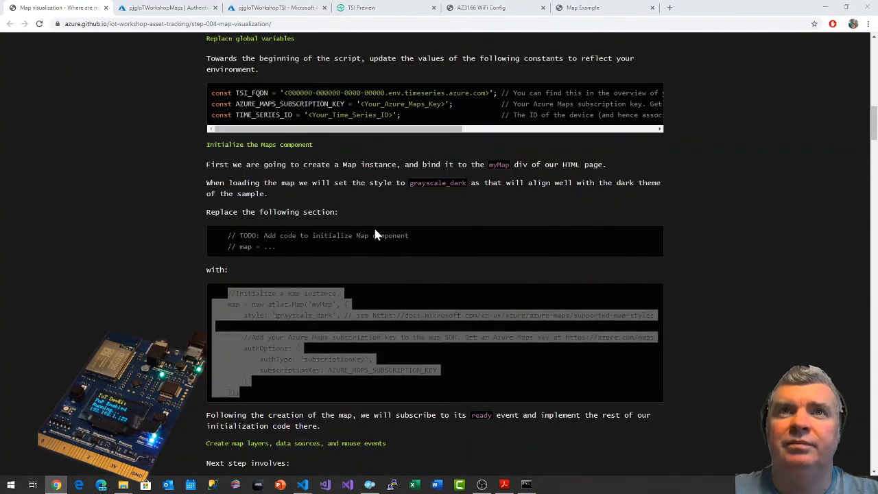
pyautogui.hotkey('alt', 'Tab')
pyautogui.hotkey('alt', 'Tab')
pyautogui.scroll(-1, 306, 305)
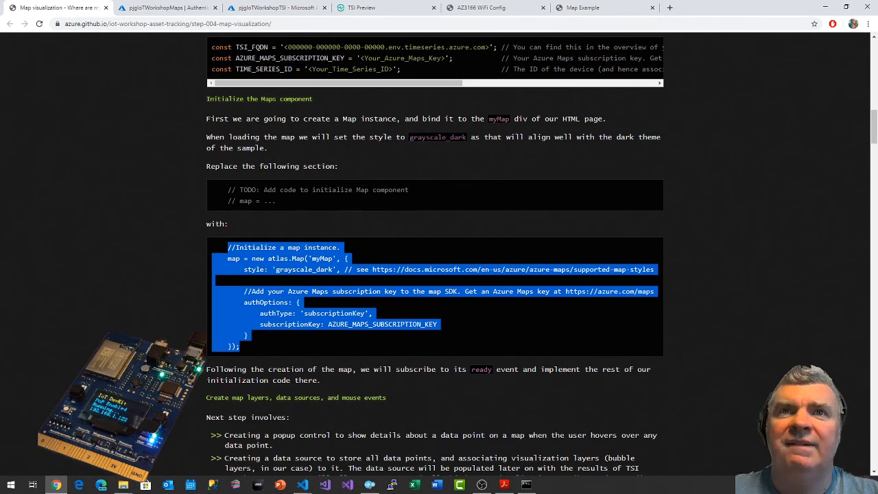
pyautogui.hotkey('alt', 'Tab')
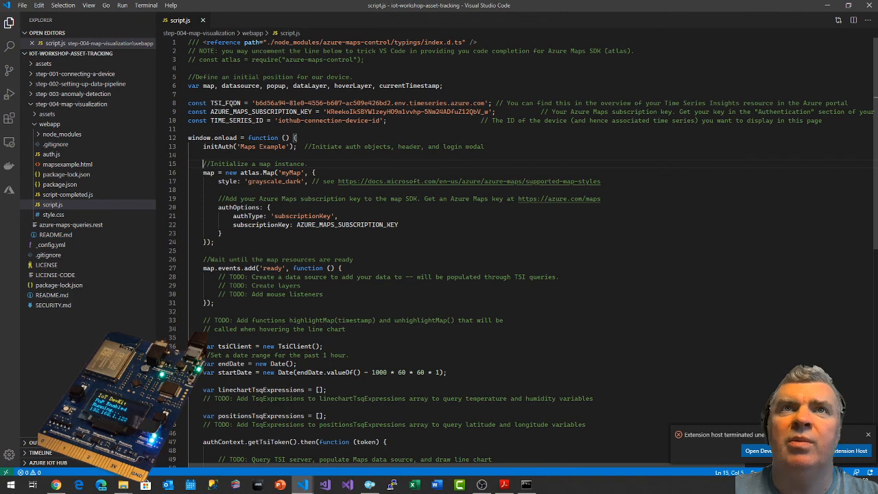
# In the browser, copy the guide's replacement code for the map's ready event, from "Wait until the map resources are ready" through the mouseout event.
pyautogui.hotkey('alt', 'Tab')
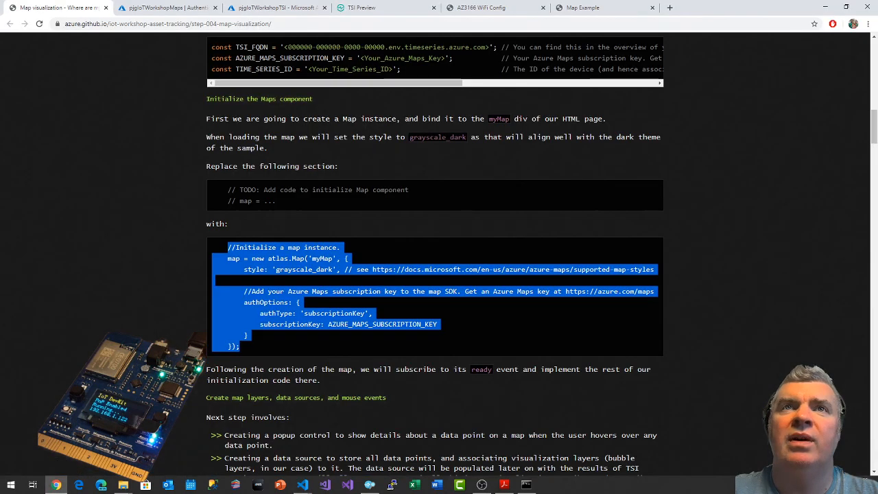
pyautogui.scroll(-1, 133, 302)
pyautogui.scroll(-2, 175, 257)
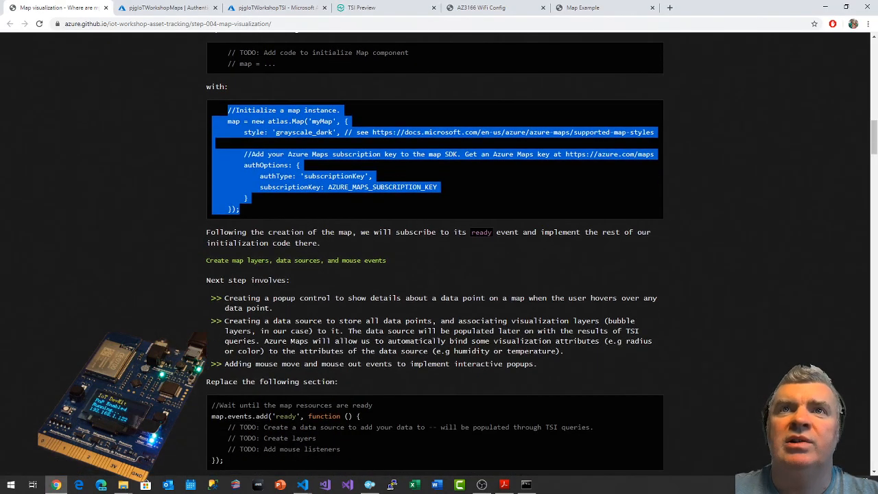
pyautogui.scroll(-1, 531, 203)
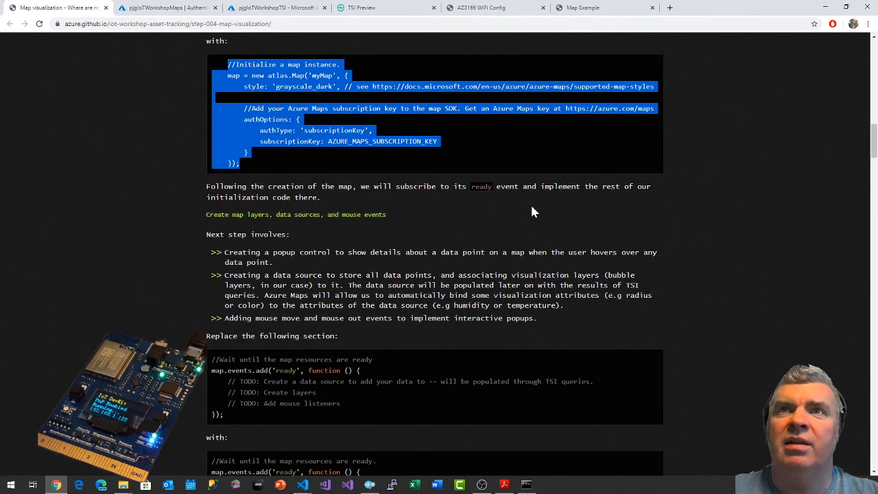
pyautogui.scroll(-1, 363, 225)
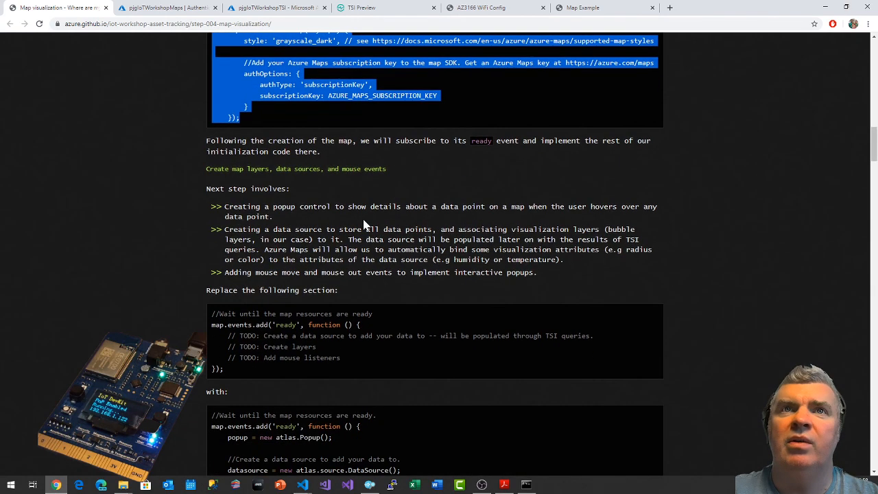
pyautogui.scroll(-2, 476, 158)
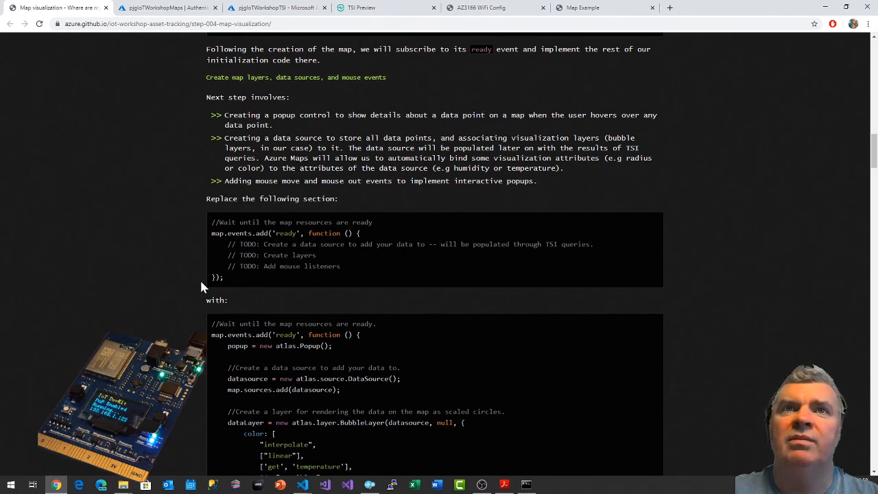
pyautogui.scroll(-3, 195, 287)
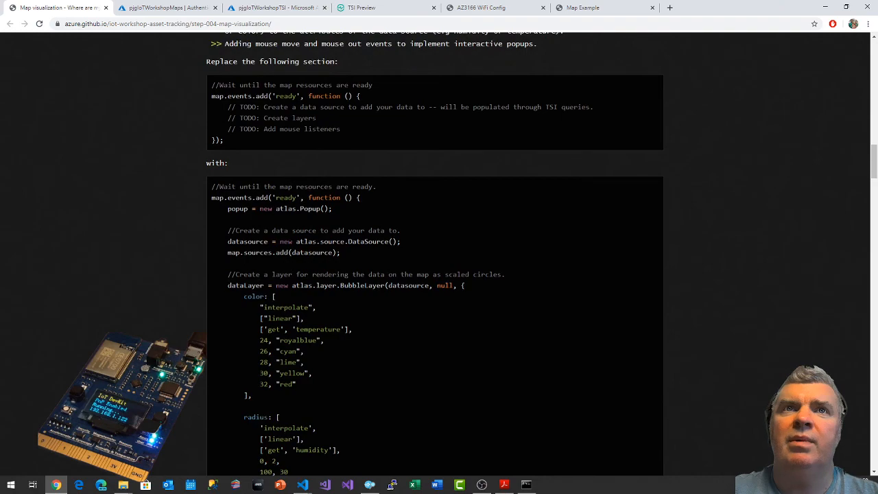
pyautogui.moveTo(210, 184); pyautogui.dragTo(241, 102)
pyautogui.scroll(-5, 236, 395)
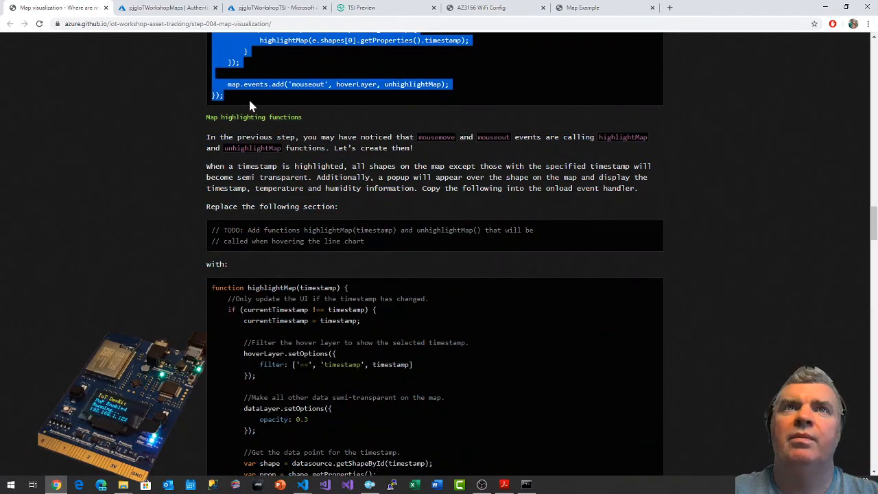
pyautogui.scroll(2, 254, 113)
pyautogui.scroll(10, 256, 113)
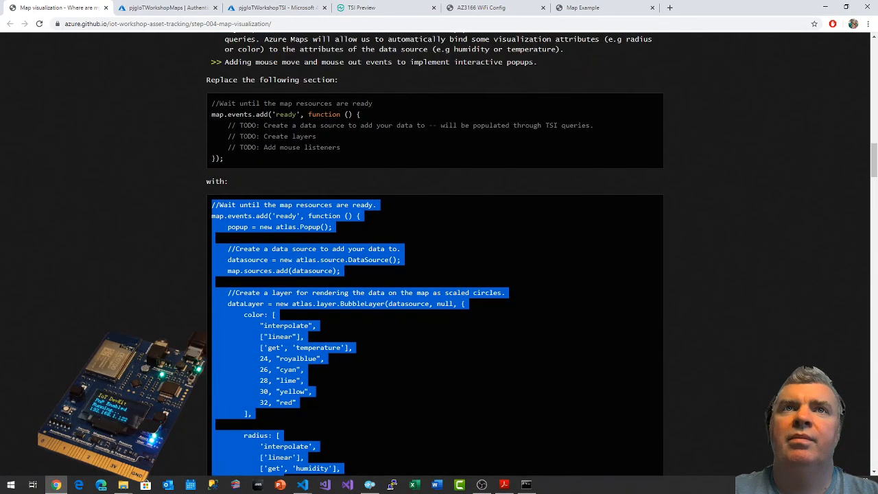
# In Visual Studio Code, replace the "Wait until the map resources are ready" block and its TODO comments in script.js with the copied code.
pyautogui.hotkey('alt', 'Tab')
pyautogui.scroll(-2, 522, 254)
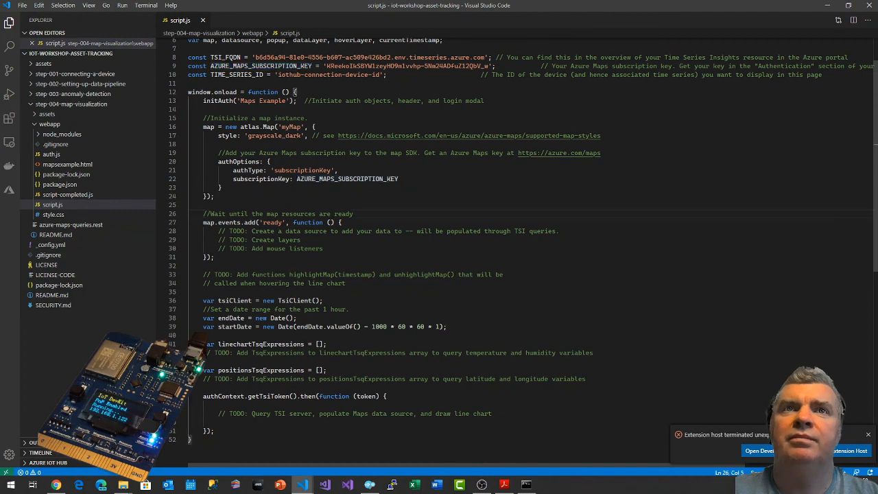
pyautogui.hotkey('alt', 'Tab')
pyautogui.hotkey('alt', 'Tab')
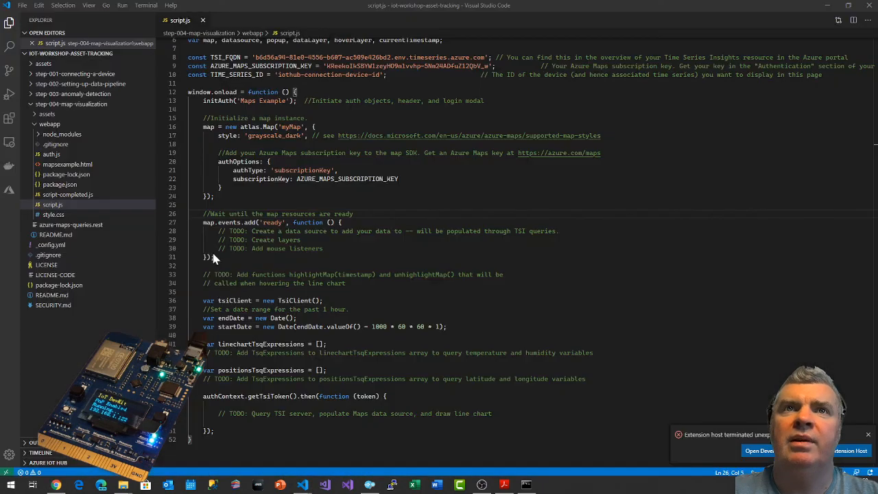
pyautogui.hotkey('shift', 'Down')
pyautogui.hotkey('shift', 'Down')
pyautogui.hotkey('shift', 'Down')
pyautogui.hotkey('shift', 'Down')
pyautogui.hotkey('shift', 'Down')
pyautogui.hotkey('shift', 'End')
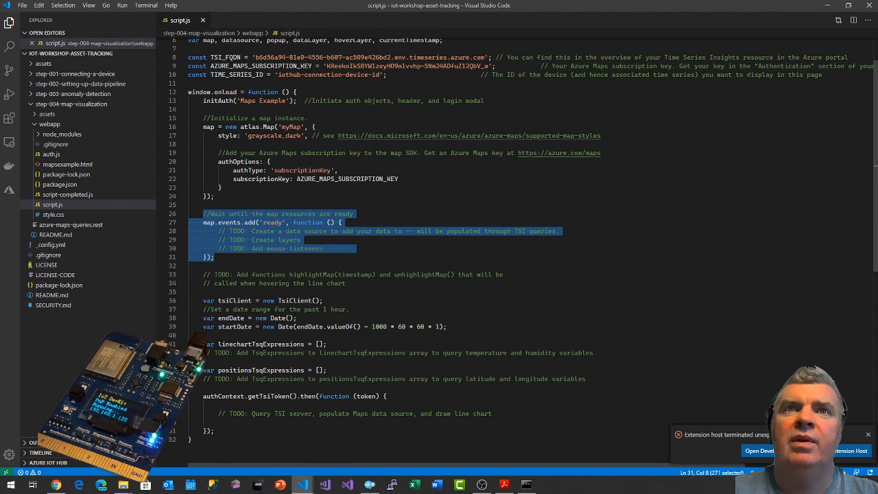
pyautogui.hotkey('ctrl', 'v')
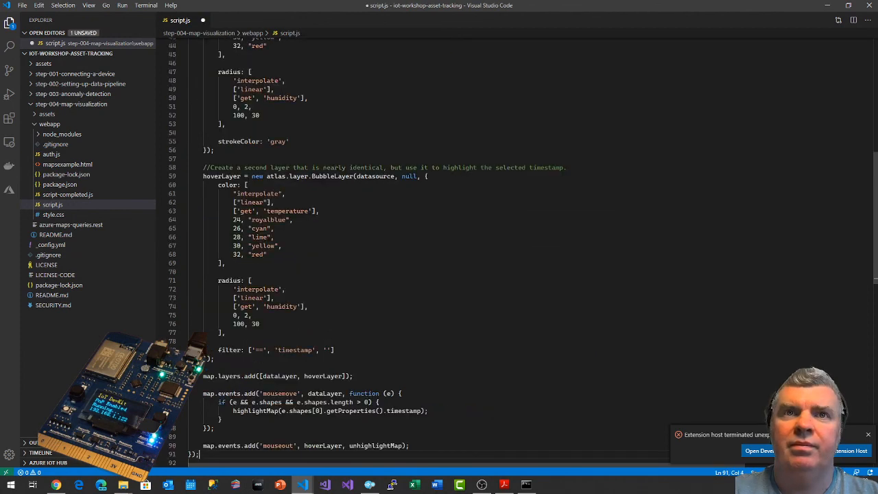
pyautogui.scroll(-8, 521, 252)
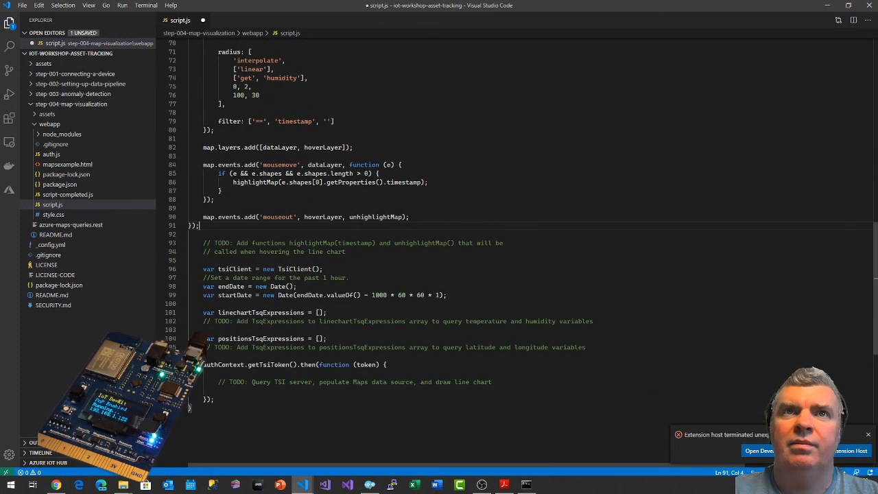
# Try to indent the pasted map ready event handler in script.js, and save the file.
pyautogui.scroll(18, 521, 252)
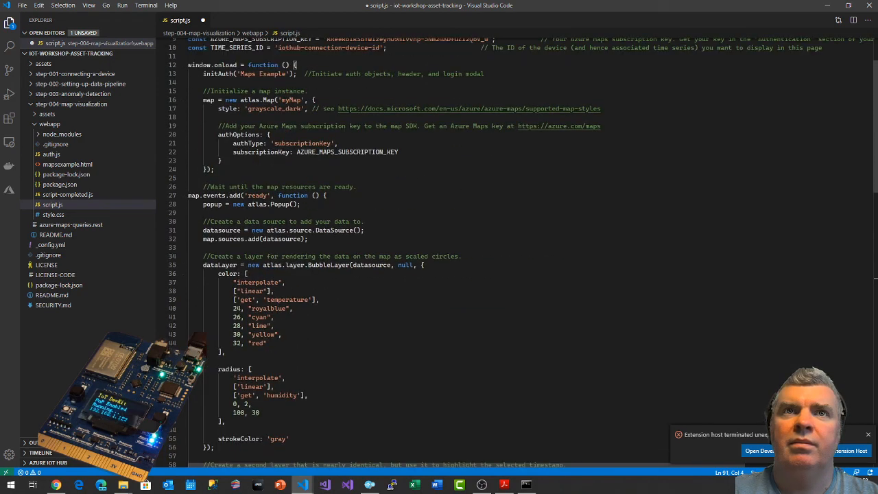
pyautogui.moveTo(188, 196); pyautogui.dragTo(199, 298)
pyautogui.press('Tab')
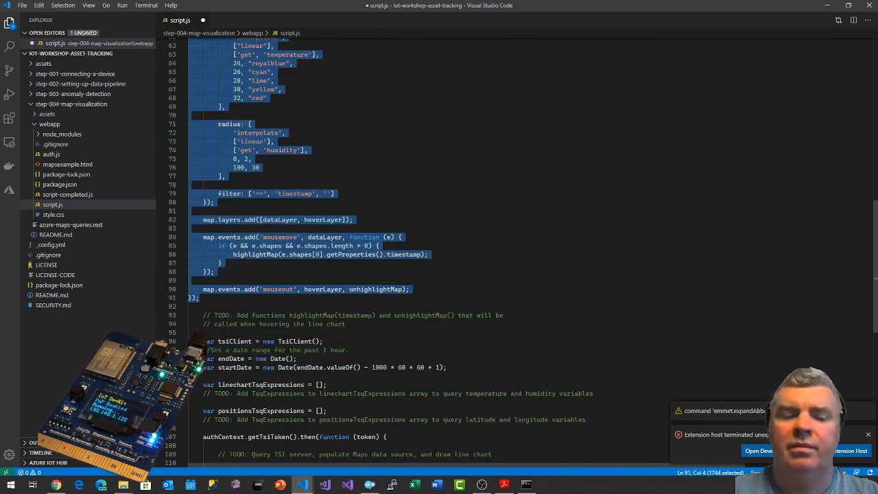
pyautogui.click(39, 6)
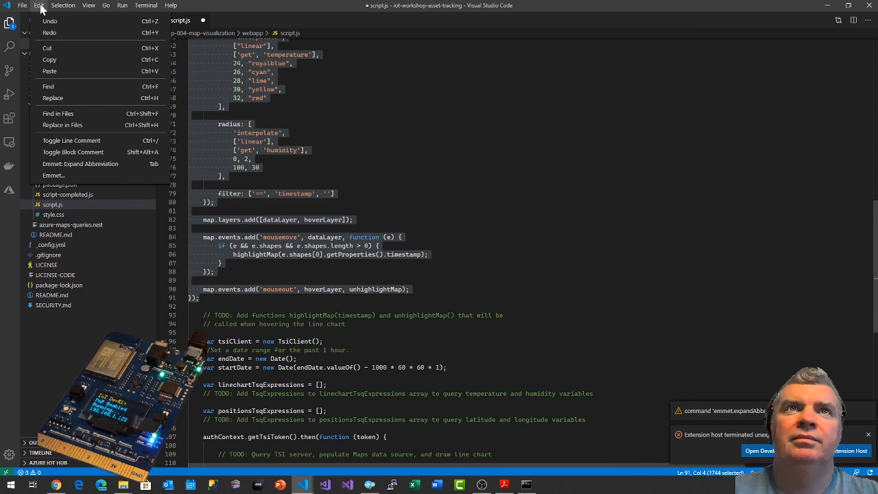
pyautogui.click(40, 6)
pyautogui.click(199, 298)
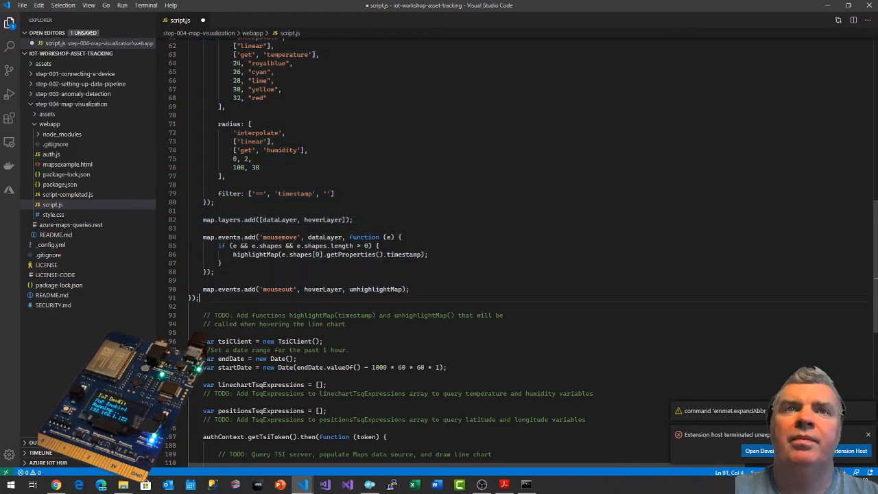
pyautogui.hotkey('ctrl', 's')
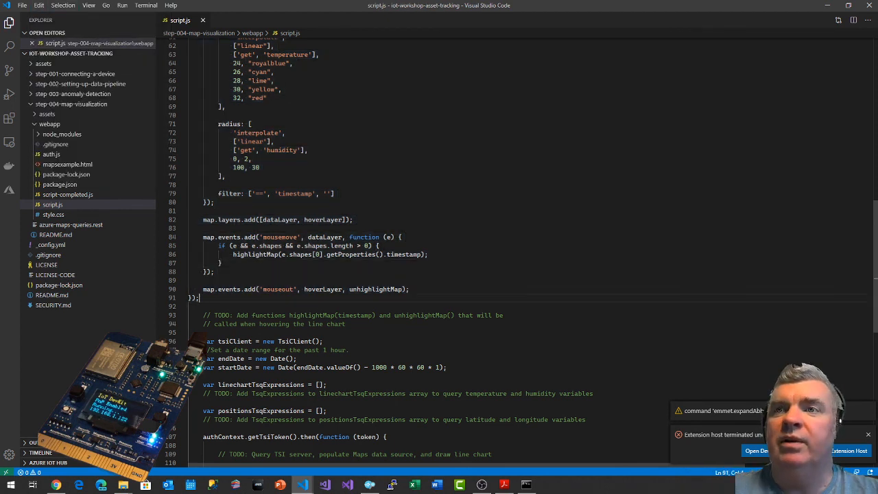
# In the browser, copy the highlightMap and unhighlightMap functions from the guide's "Map highlighting functions" section.
pyautogui.hotkey('alt', 'Tab')
pyautogui.scroll(-4, 165, 226)
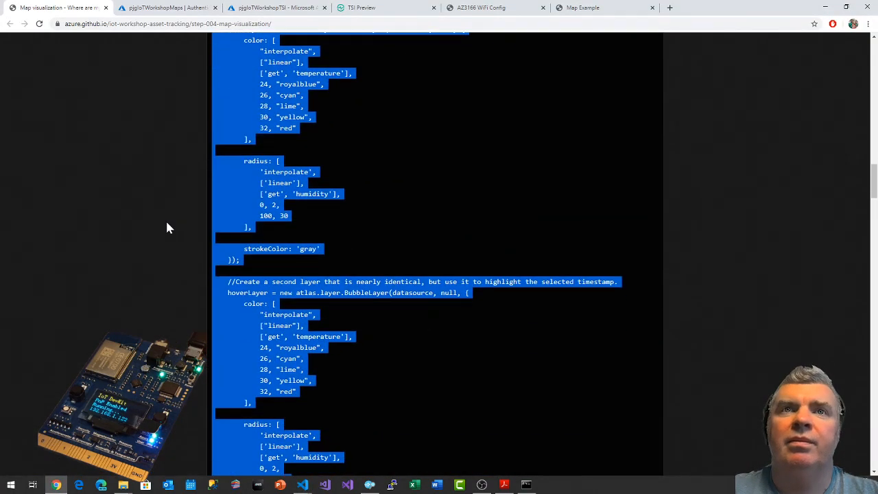
pyautogui.scroll(-6, 167, 228)
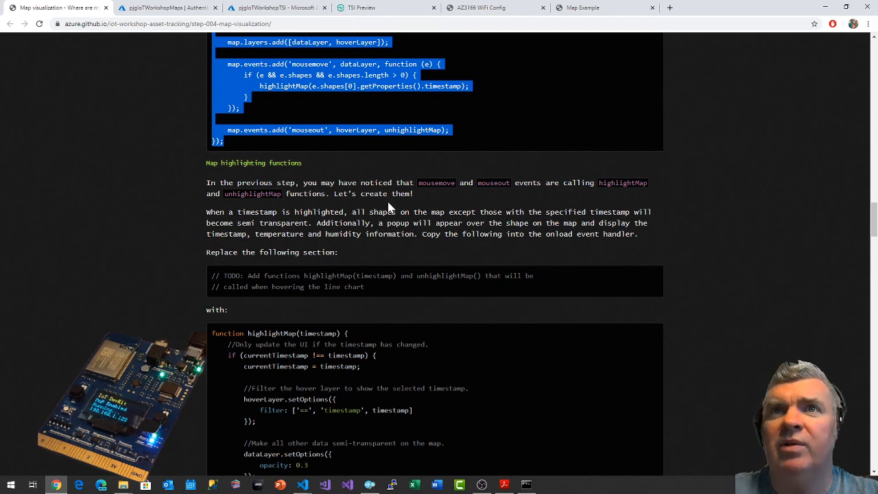
pyautogui.scroll(-2, 297, 153)
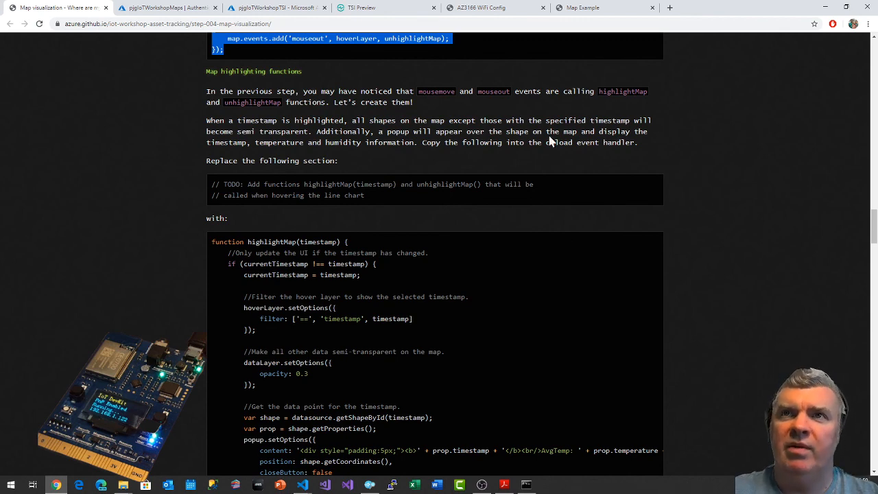
pyautogui.scroll(-1, 574, 158)
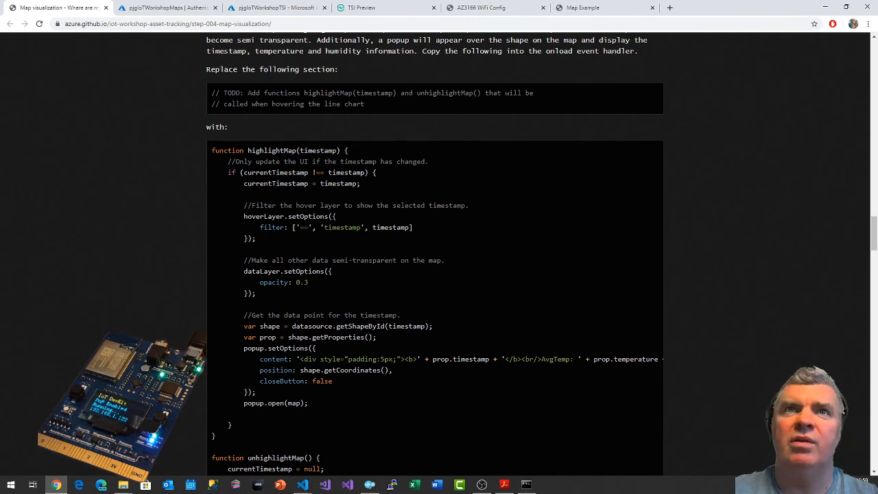
pyautogui.moveTo(209, 150); pyautogui.dragTo(310, 291)
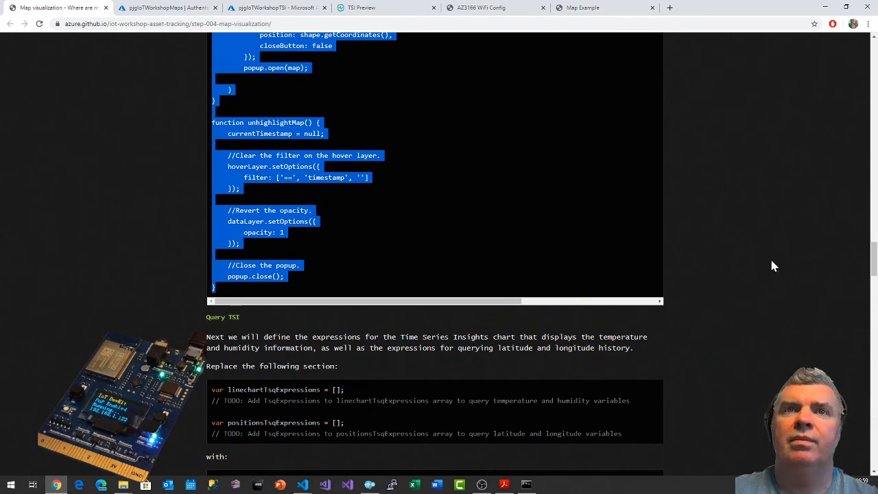
pyautogui.scroll(5, 771, 261)
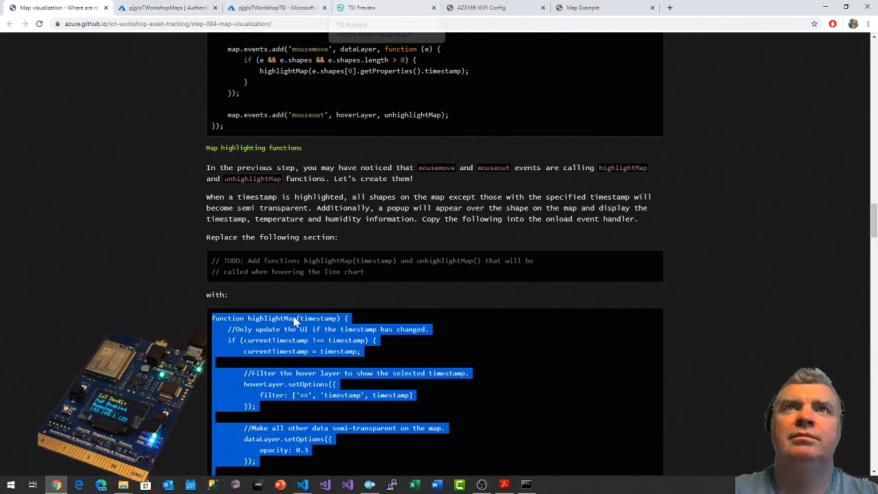
pyautogui.scroll(-2, 691, 298)
# In Visual Studio Code, replace the TODO comment about highlightMap and unhighlightMap in script.js with the copied functions, and save the file.
pyautogui.hotkey('alt', 'Tab')
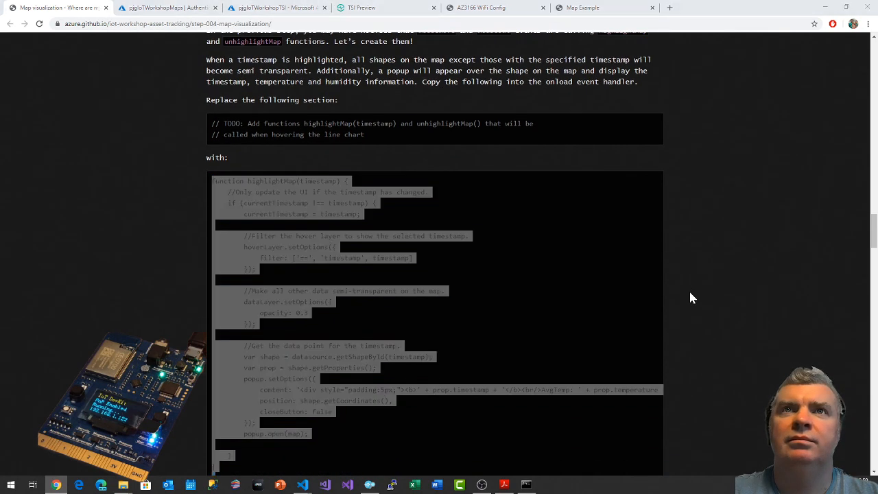
pyautogui.scroll(-3, 521, 247)
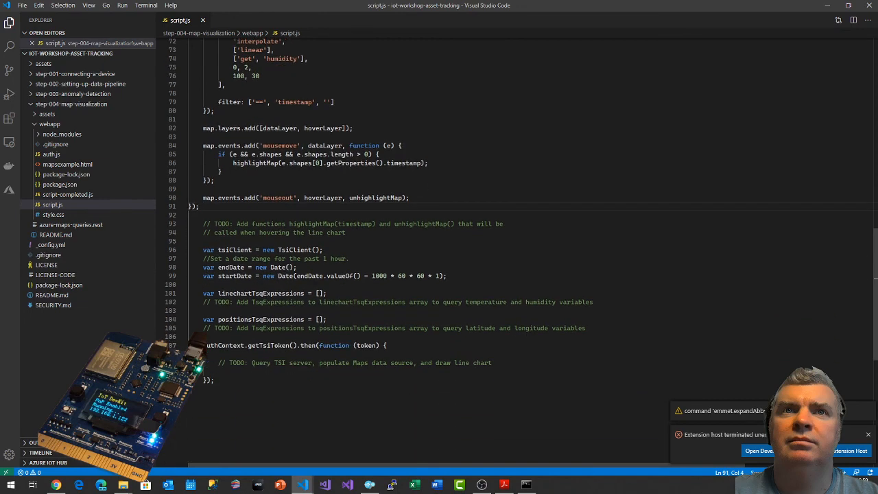
pyautogui.moveTo(203, 223); pyautogui.dragTo(350, 233)
pyautogui.write('function highlightMap(timestamp) {     //Only update the UI if the timestamp has changed.     if (currentTimestamp !== timestamp) {         currentTimestamp = timestamp;          //Filter the hover layer to show the selected timestamp.         hoverLayer.setOptions({             filter: [\'==\', \'timestamp\', timestamp]         });          //Make all other data semi-transparent on the map.         dataLayer.setOptions({             opacity: 0.3         });          //Get the data point for the timestamp.         var shape = datasource.getShapeById(timestamp);         var prop = shape.getProperties();         popup.setOptions({             content: \'<div style="padding:5px;"><b>\' + prop.timestamp + \'</b><br/>AvgTemp: \' + prop.temperature + \'<br/>AvgHumidity: \' + prop.humidity + \'<div>\',             position: shape.getCoordinates(),             closeButton: false         });         popup.open(map);      } }  function unhighlightMap() {     currentTimestamp = null;      //Clear the filter on the hover layer.     hoverLayer.setOptions({         filter: [\'==\', \'timestamp\', \'\']     });      //Revert the opacity.     dataLayer.setOptions({         opacity: 1     });      //Close the popup.     popup.close(); }')
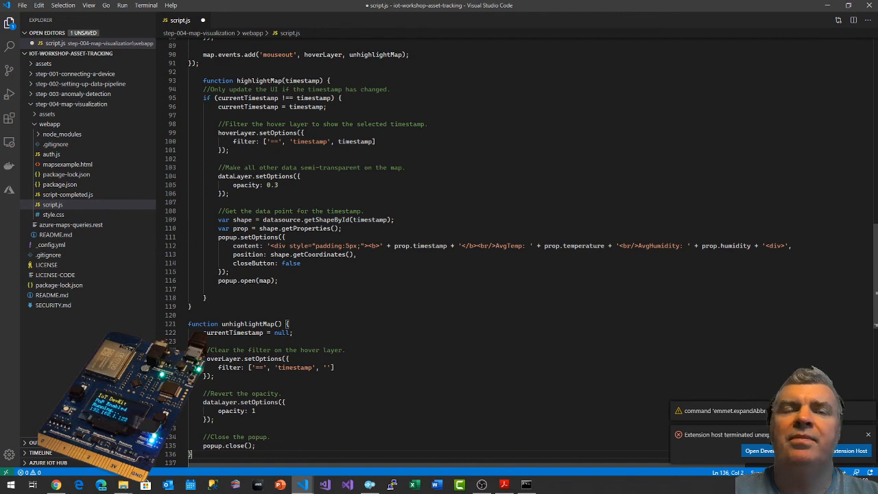
pyautogui.scroll(-4, 521, 247)
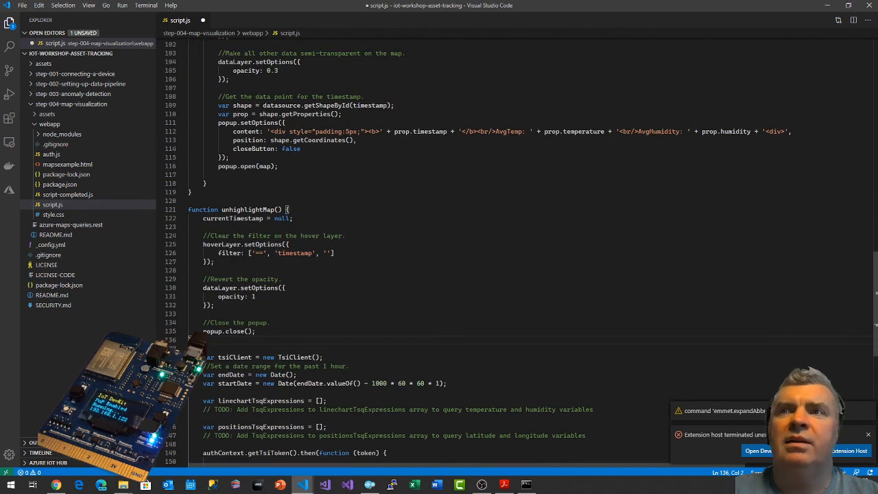
pyautogui.hotkey('ctrl', 's')
# Select the pasted unhighlightMap function in script.js, including the blank line above it.
pyautogui.moveTo(189, 338); pyautogui.dragTo(186, 206)
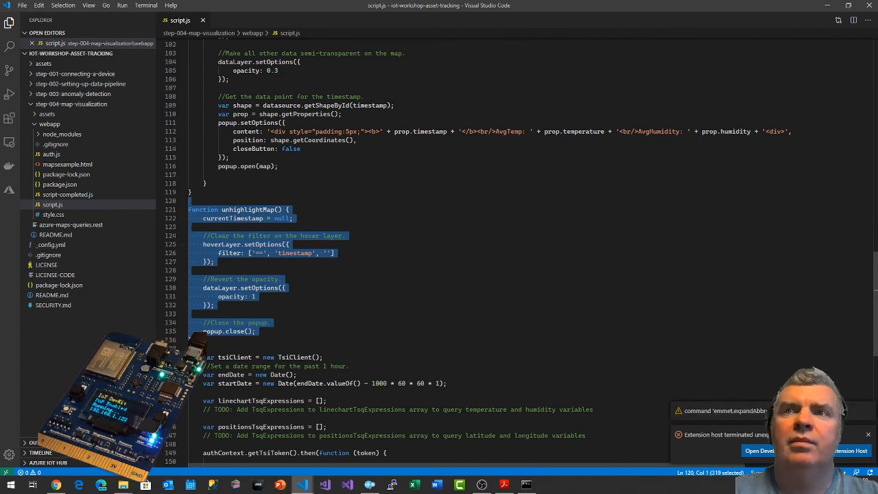
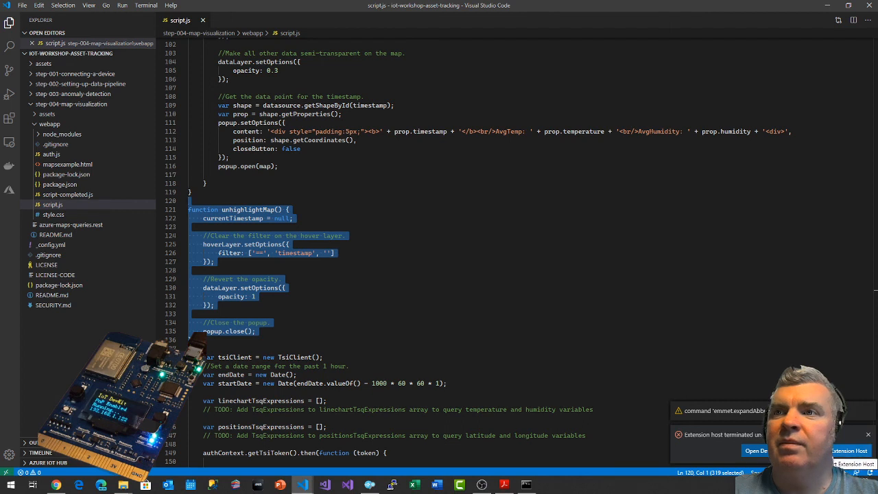
# Dismiss the extension host and Emmet notifications, then reselect the unhighlightMap function in script.js and clear that selection.
pyautogui.click(868, 434)
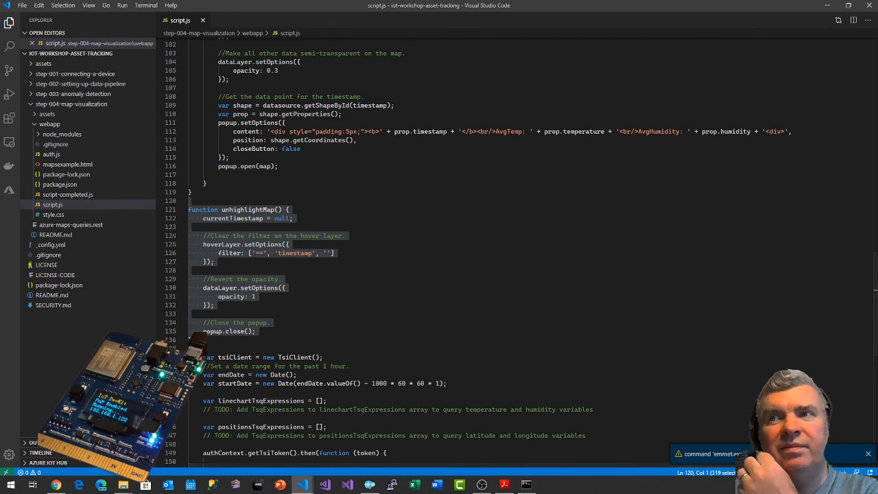
pyautogui.click(867, 453)
pyautogui.click(195, 339)
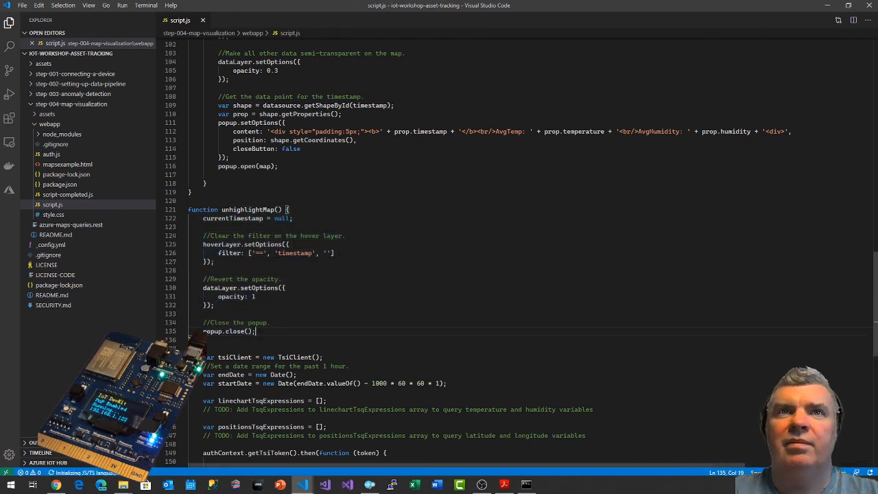
pyautogui.moveTo(195, 340); pyautogui.dragTo(187, 210)
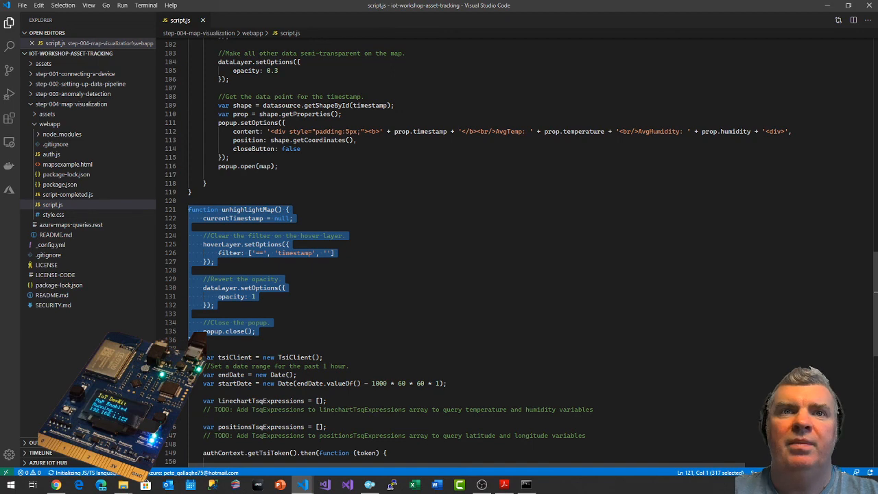
pyautogui.click(345, 235)
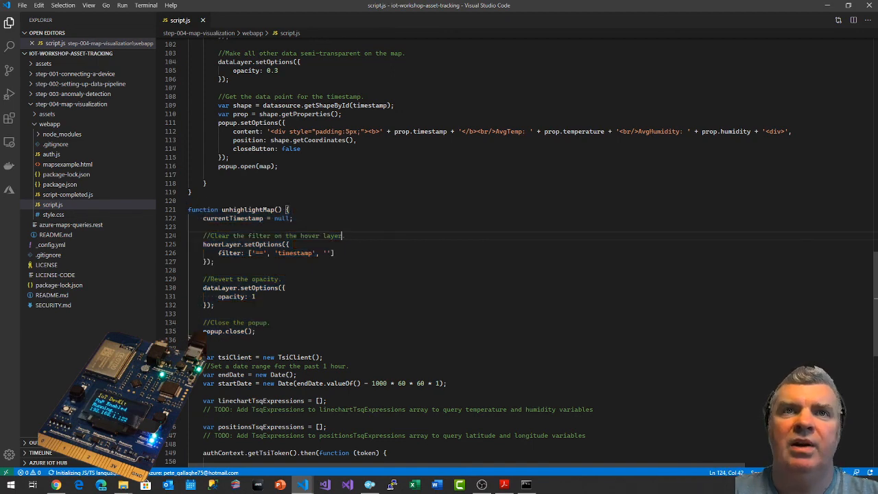
# In the browser, copy the linechartTsqExpressions and positionsTsqExpressions replacement code from the guide's "Query TSI" section.
pyautogui.hotkey('alt', 'Tab')
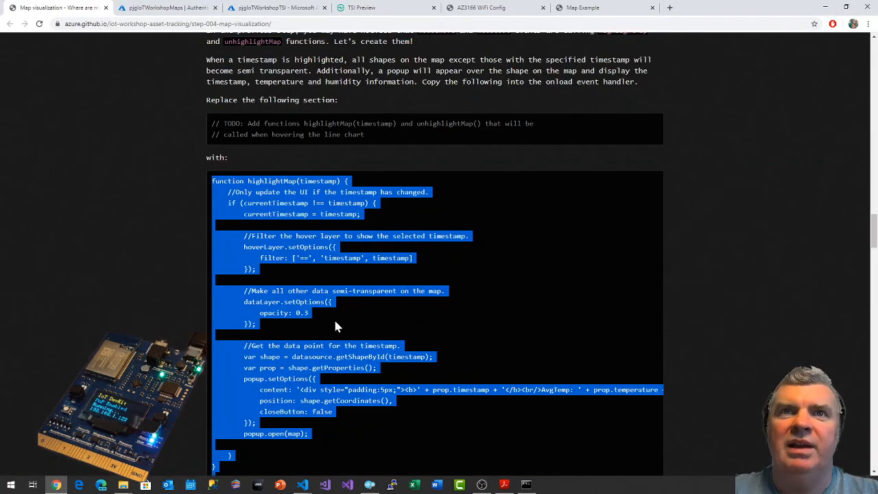
pyautogui.scroll(-8, 188, 200)
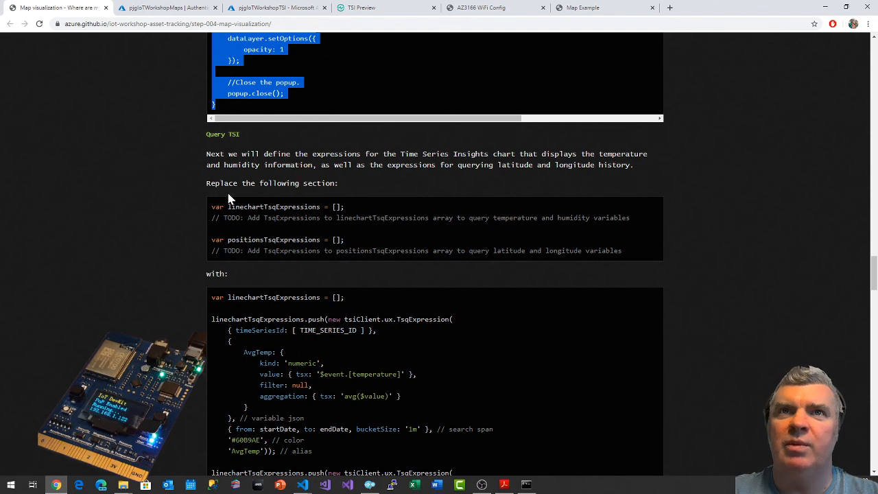
pyautogui.scroll(-1, 187, 273)
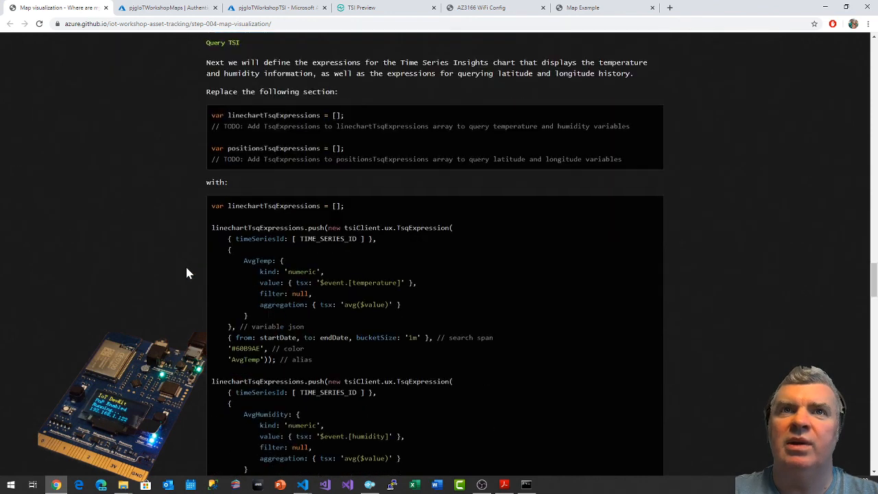
pyautogui.scroll(-1, 186, 273)
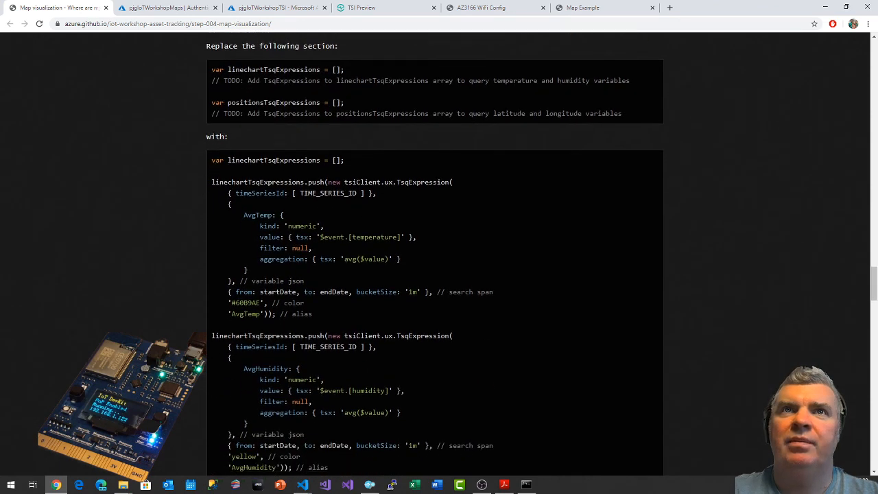
pyautogui.moveTo(211, 160); pyautogui.dragTo(300, 375)
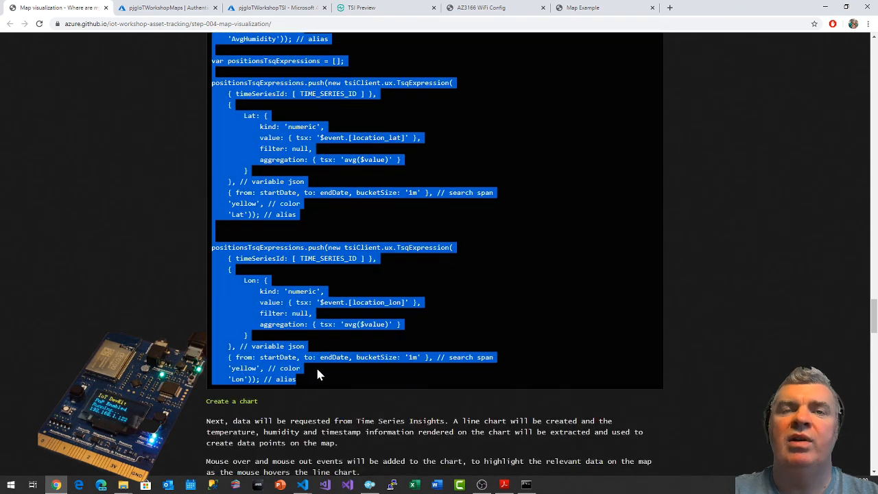
# In Visual Studio Code, replace both empty TsqExpressions array declarations and their TODO comments in script.js with the copied code.
pyautogui.hotkey('alt', 'Tab')
pyautogui.scroll(-3, 297, 349)
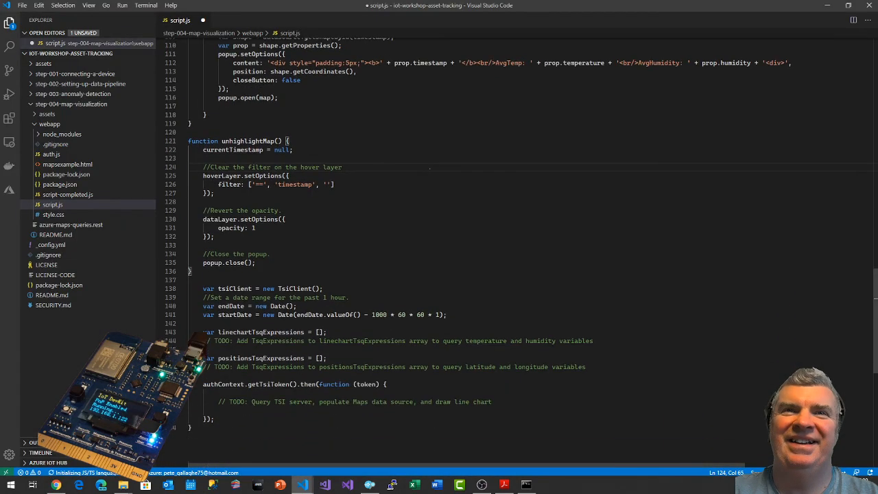
pyautogui.hotkey('alt', 'Tab')
pyautogui.scroll(7, 279, 309)
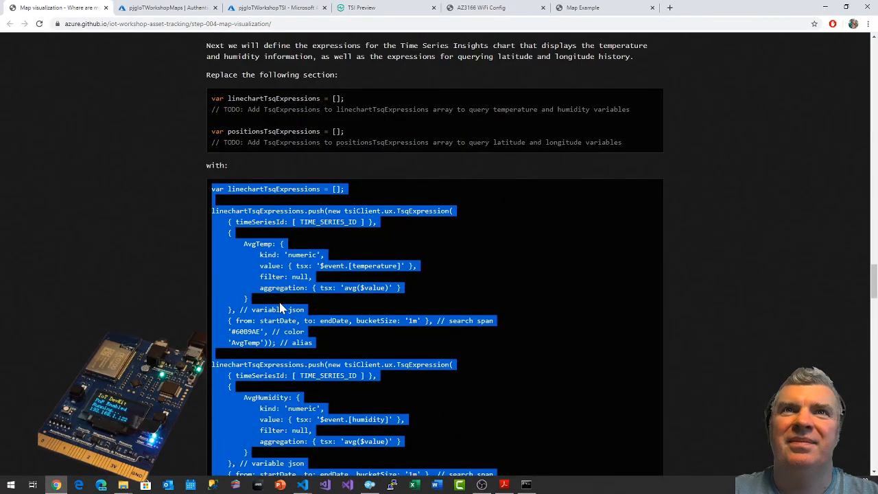
pyautogui.hotkey('alt', 'Tab')
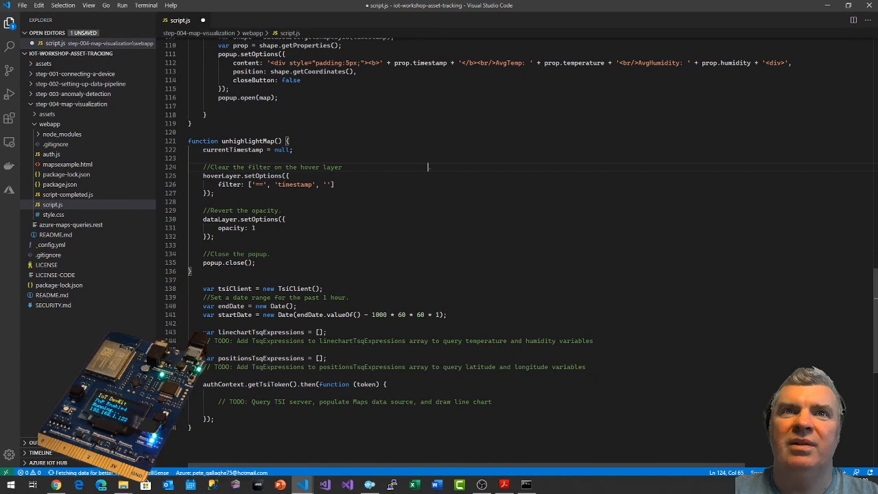
pyautogui.moveTo(203, 332); pyautogui.dragTo(328, 358)
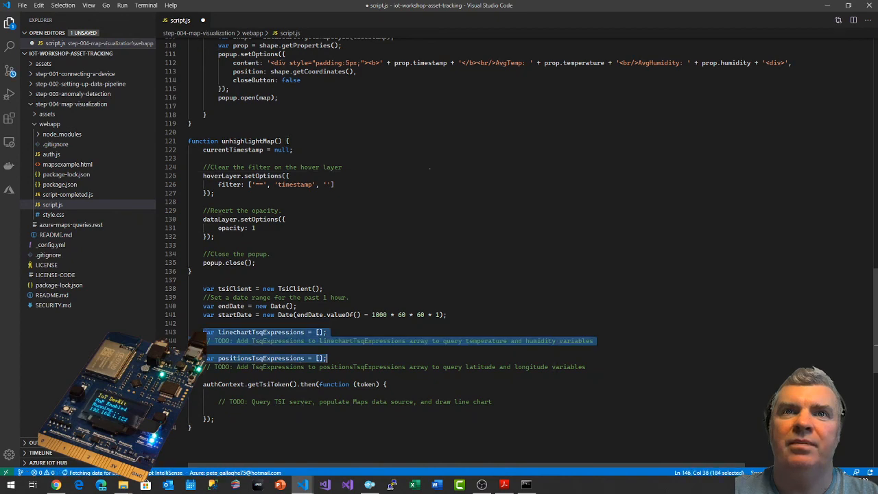
pyautogui.hotkey('ctrl', 'v')
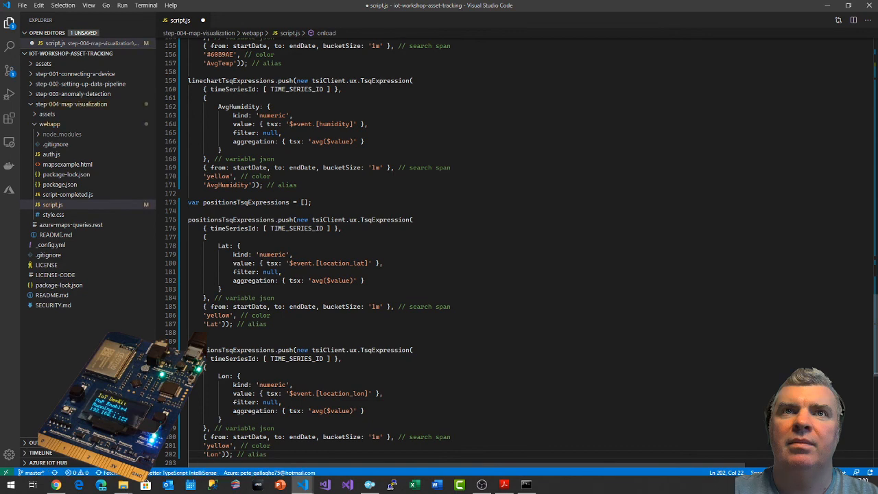
pyautogui.scroll(9, 453, 253)
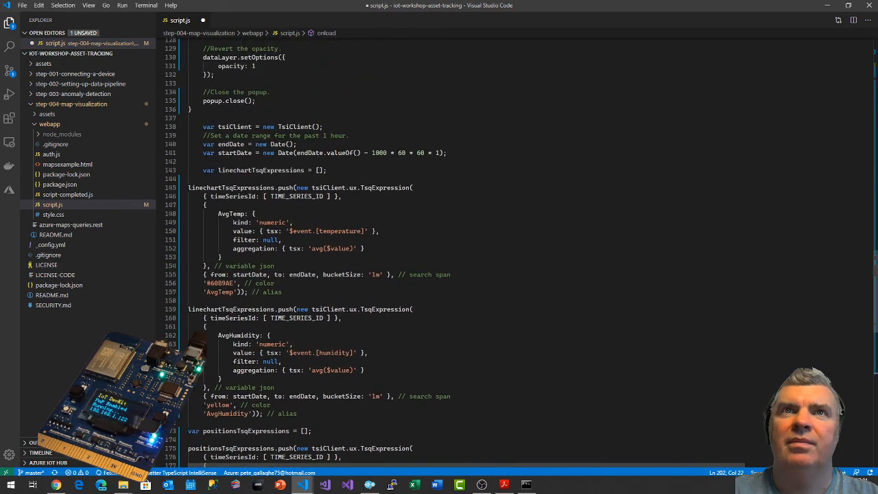
# In the browser, copy the replacement code from the guide's "Create a chart" section, starting at tsiClient.server.getTsqResults.
pyautogui.hotkey('alt', 'Tab')
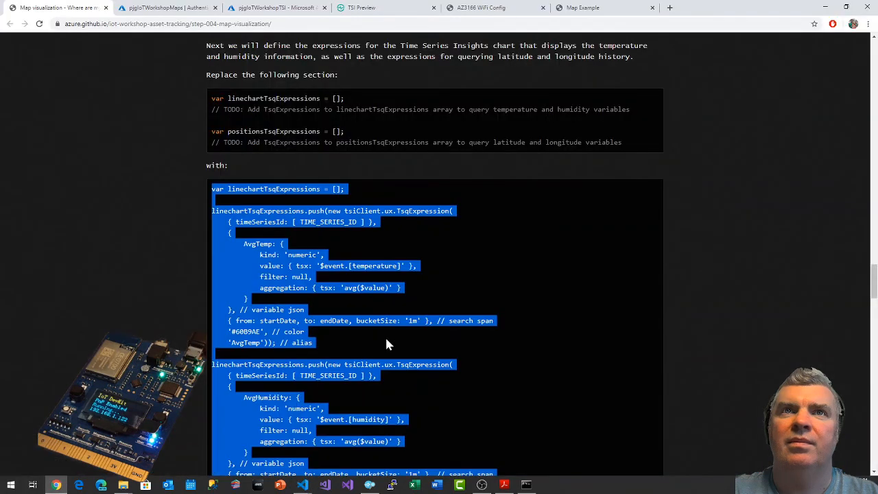
pyautogui.scroll(-10, 124, 227)
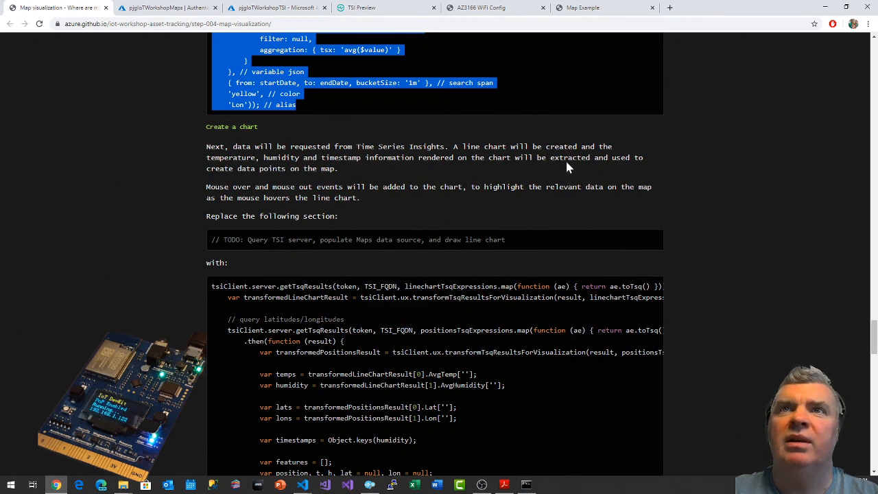
pyautogui.scroll(-1, 116, 197)
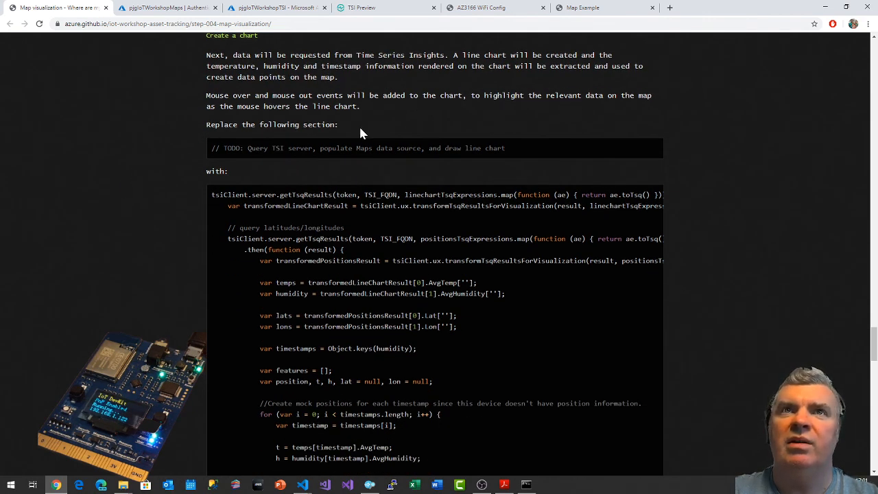
pyautogui.scroll(-1, 349, 141)
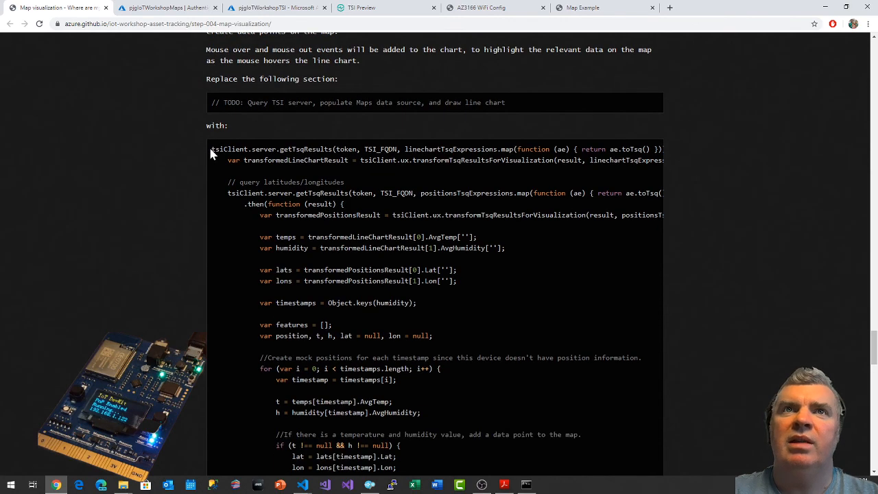
pyautogui.moveTo(211, 147); pyautogui.dragTo(245, 353)
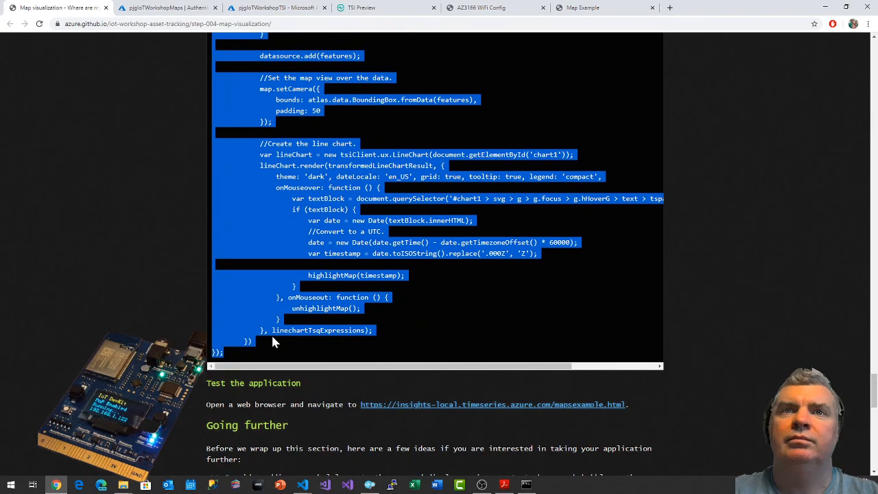
# In Visual Studio Code, replace the "Query TSI server" TODO comment in script.js with the copied chart code, save the file, and review the code.
pyautogui.hotkey('alt', 'Tab')
pyautogui.scroll(-12, 271, 336)
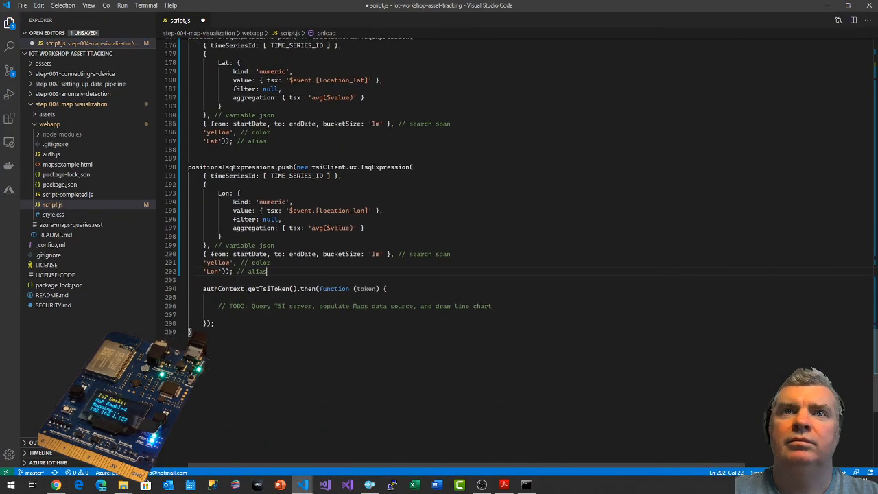
pyautogui.moveTo(214, 305); pyautogui.dragTo(492, 306)
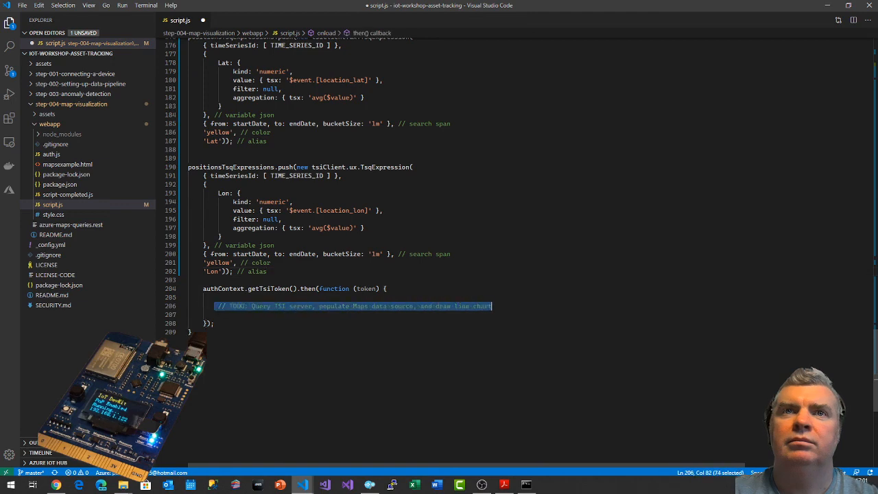
pyautogui.hotkey('ctrl', 'v')
pyautogui.hotkey('ctrl', 's')
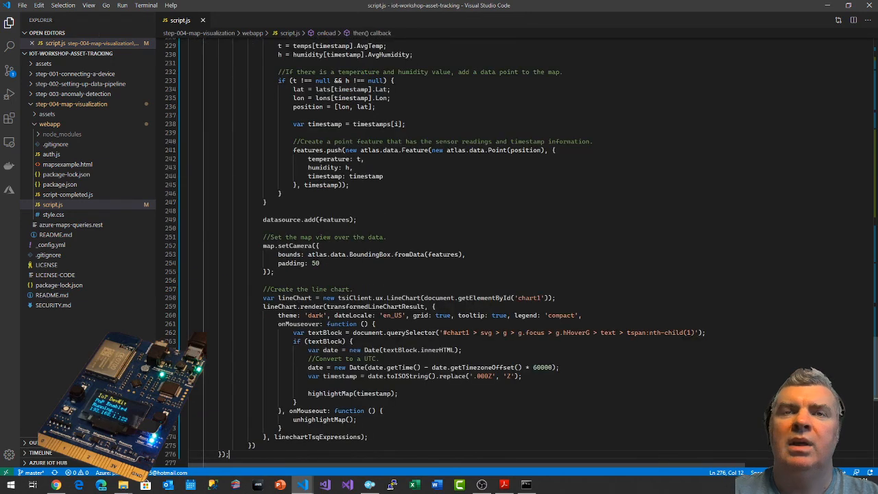
pyautogui.scroll(-3, 439, 247)
pyautogui.scroll(5, 439, 247)
pyautogui.scroll(20, 439, 247)
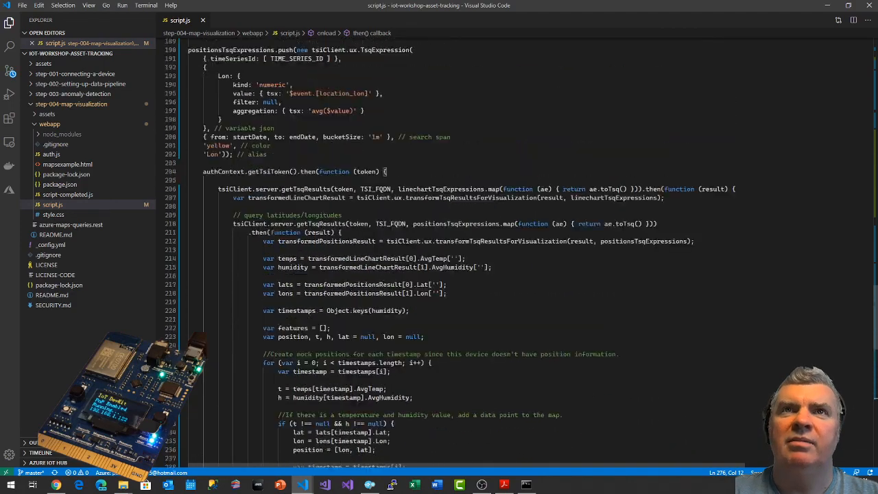
pyautogui.scroll(20, 439, 247)
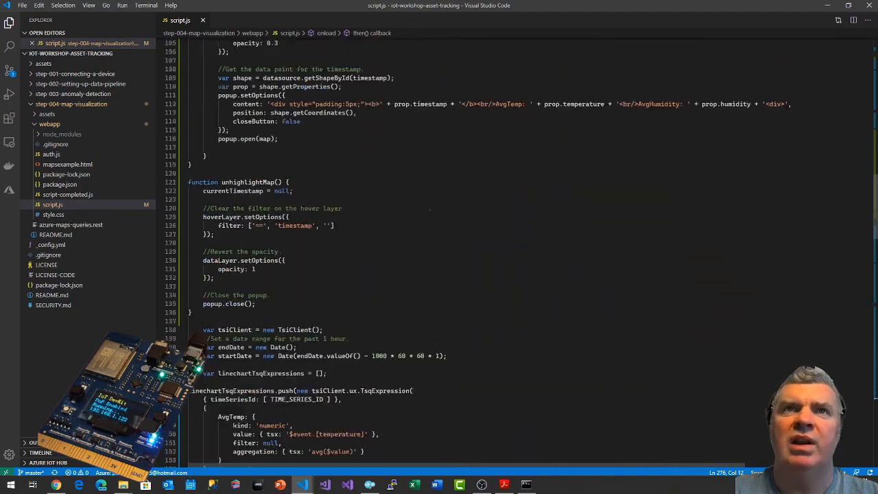
pyautogui.scroll(5, 439, 247)
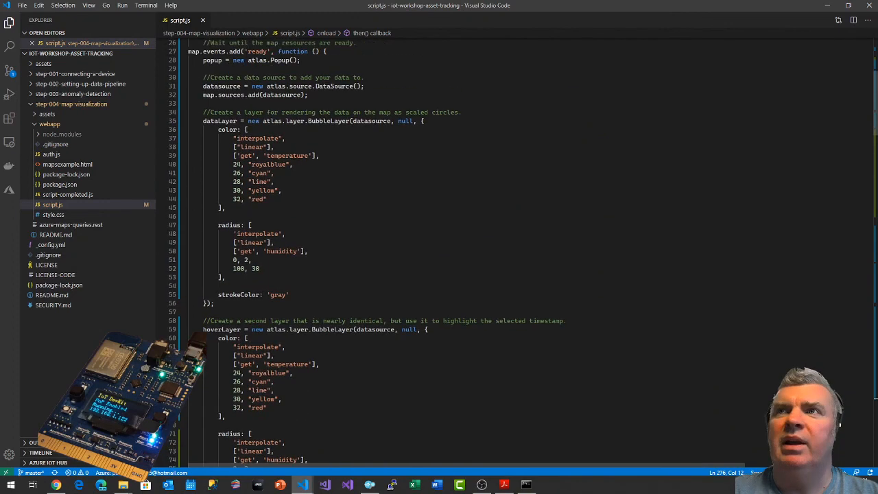
# In the browser, open the mapsexample.html link from the guide's "Test the application" section in a new tab and view that page.
pyautogui.hotkey('alt', 'Tab')
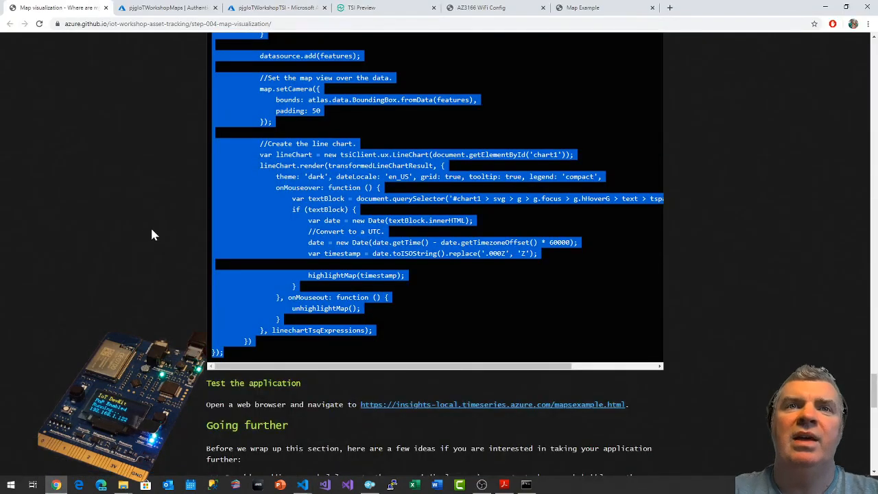
pyautogui.scroll(-3, 144, 229)
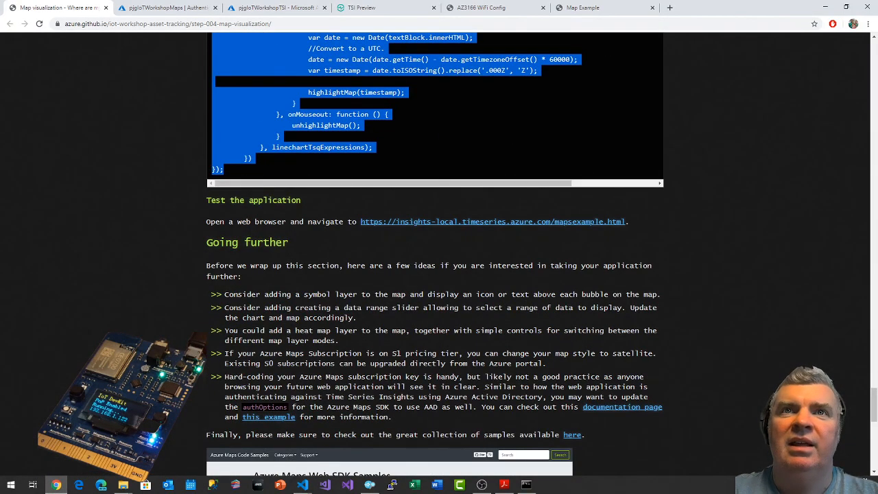
pyautogui.click(612, 224)
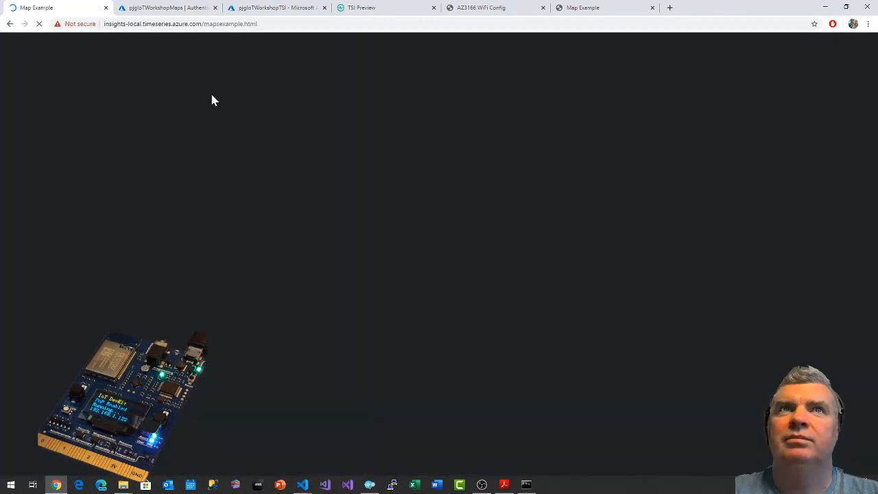
pyautogui.click(9, 23)
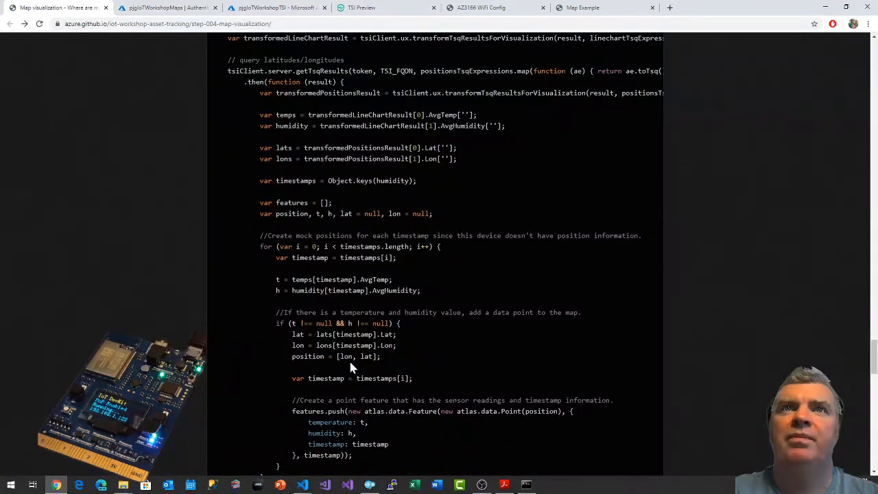
pyautogui.scroll(-9, 720, 298)
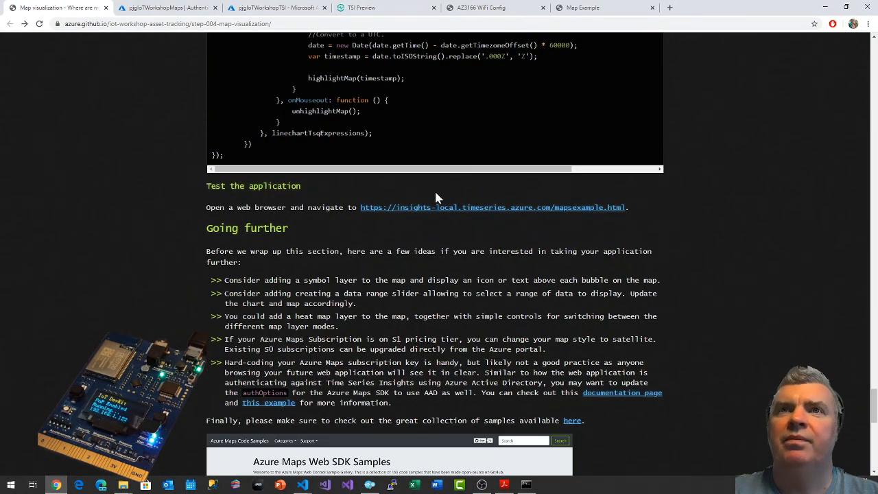
pyautogui.middleClick(446, 208)
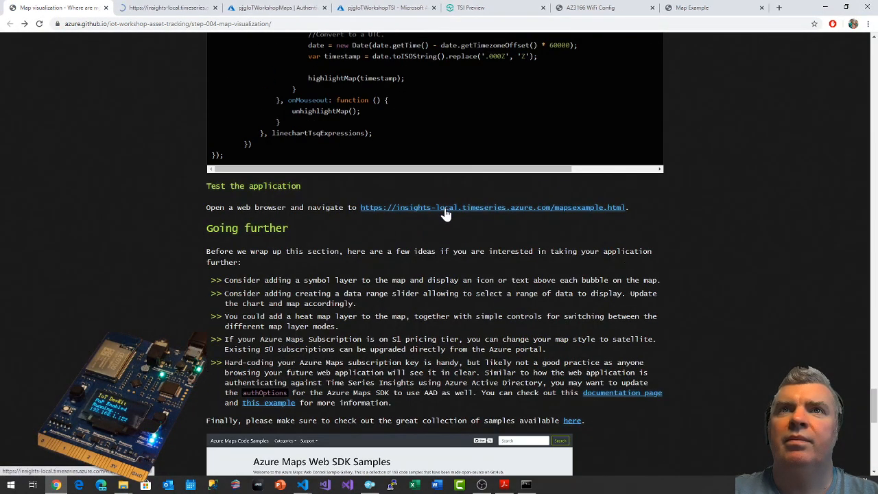
pyautogui.click(145, 9)
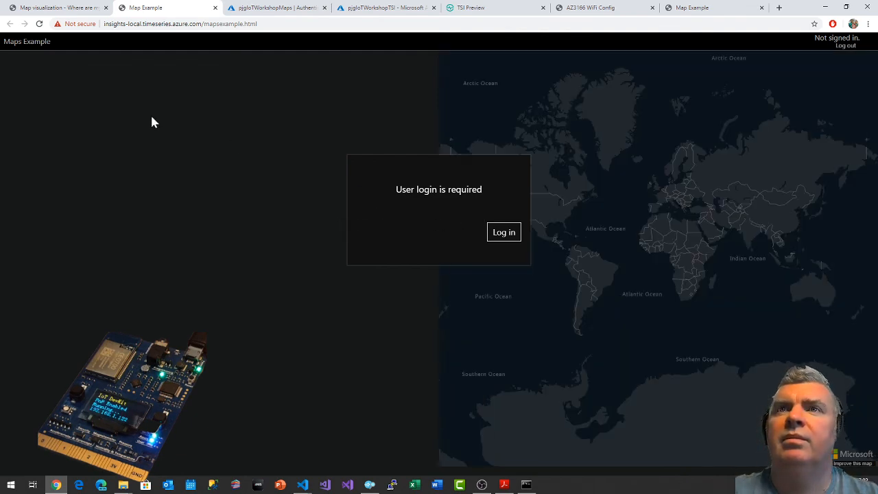
# Review the "Test the application" and "Going further" sections of the map visualization guide.
pyautogui.click(64, 7)
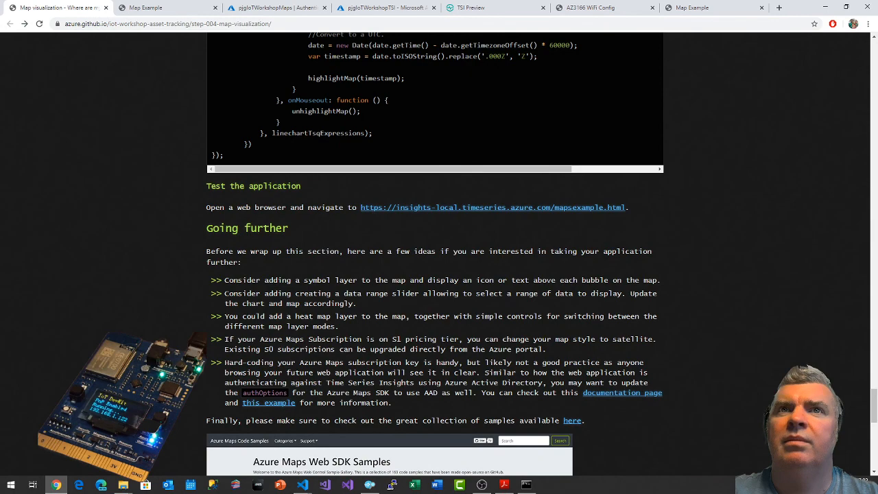
pyautogui.scroll(-3, 320, 254)
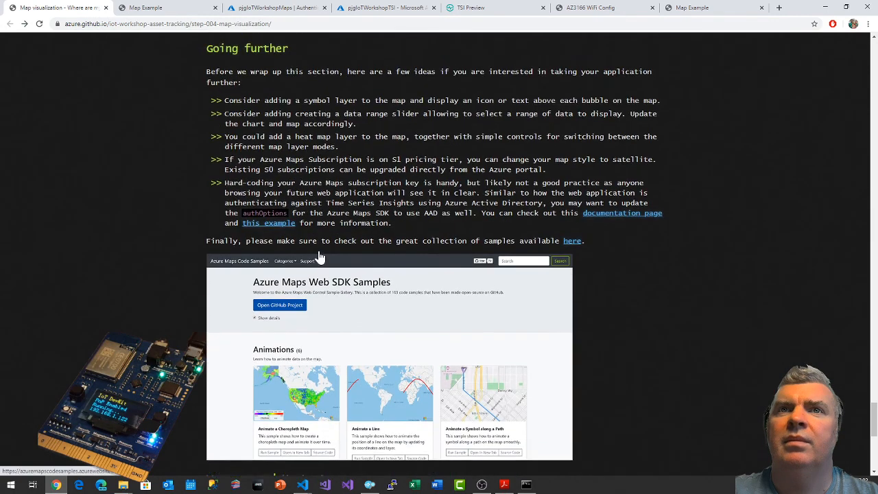
pyautogui.scroll(2, 319, 255)
# Log in to the Maps Example app and display the page's console errors in the developer tools.
pyautogui.click(198, 7)
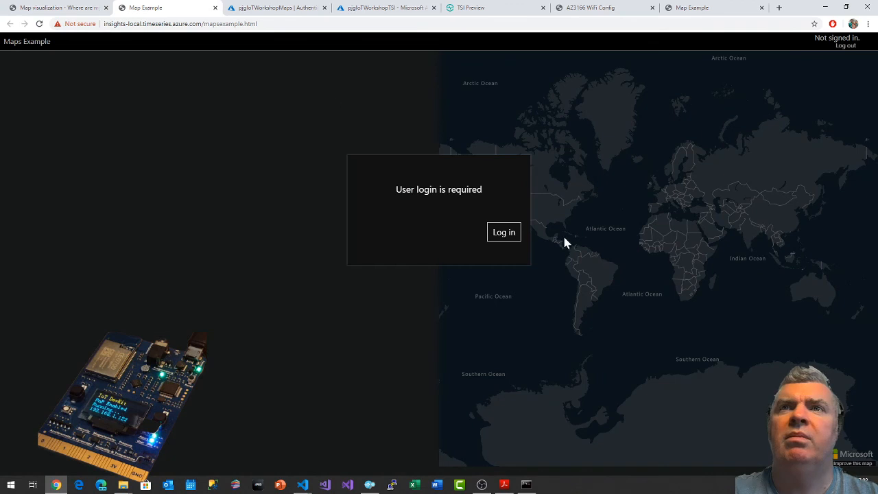
pyautogui.click(503, 233)
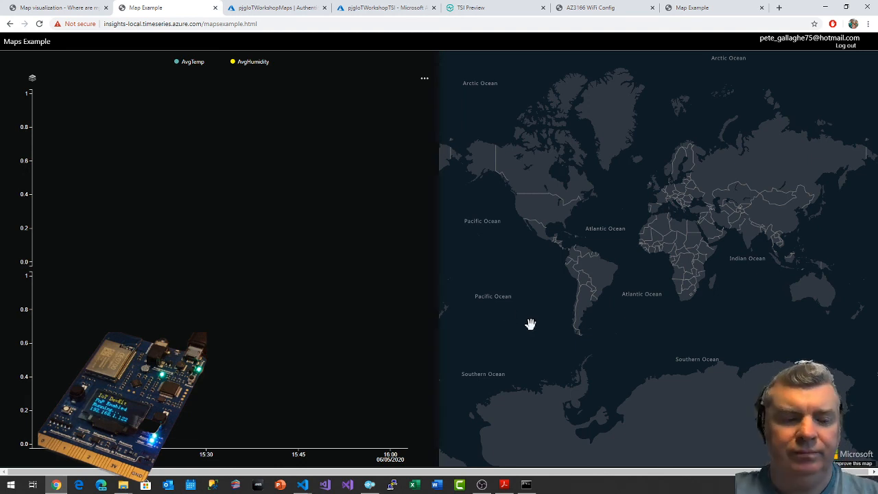
pyautogui.press('F12')
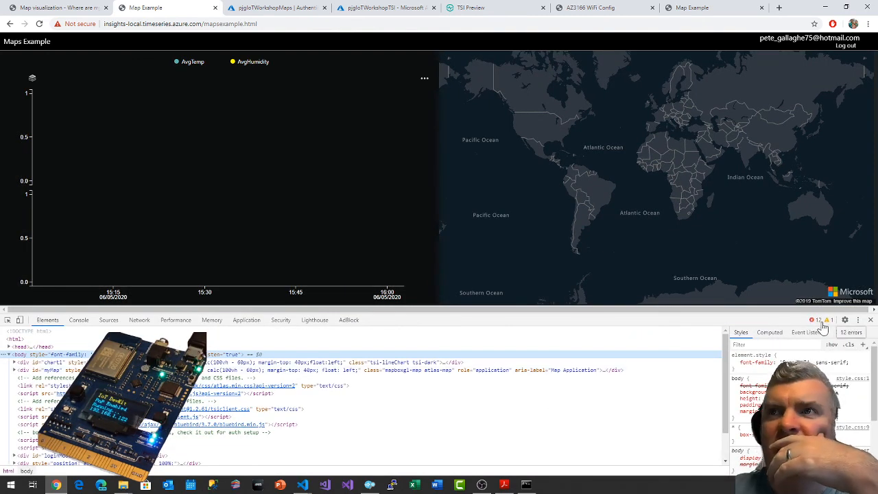
pyautogui.click(819, 321)
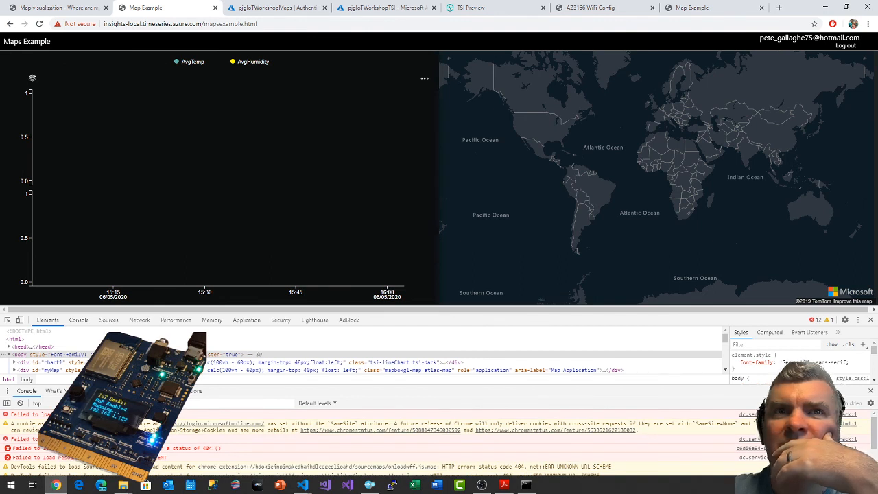
# Try to load insights-local.timeseries.azure.com/mapsexample.html over http instead of https, then retry the connection.
pyautogui.click(76, 23)
pyautogui.click(139, 23)
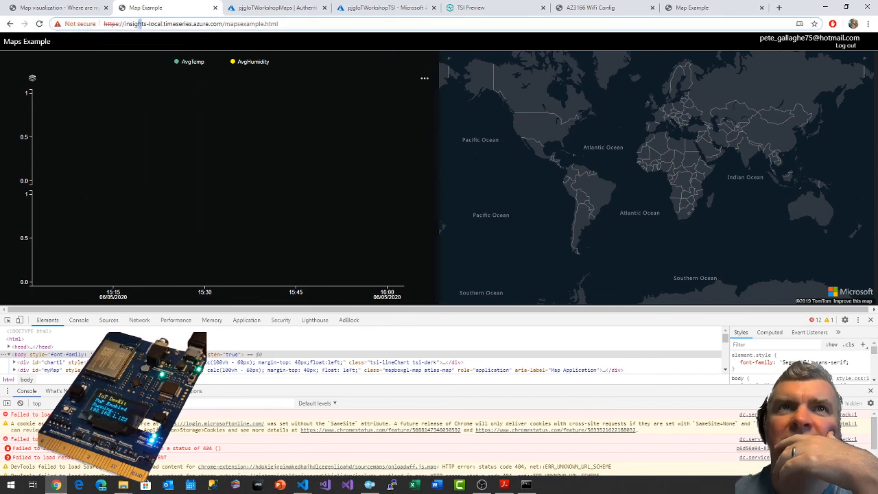
pyautogui.press('BackSpace')
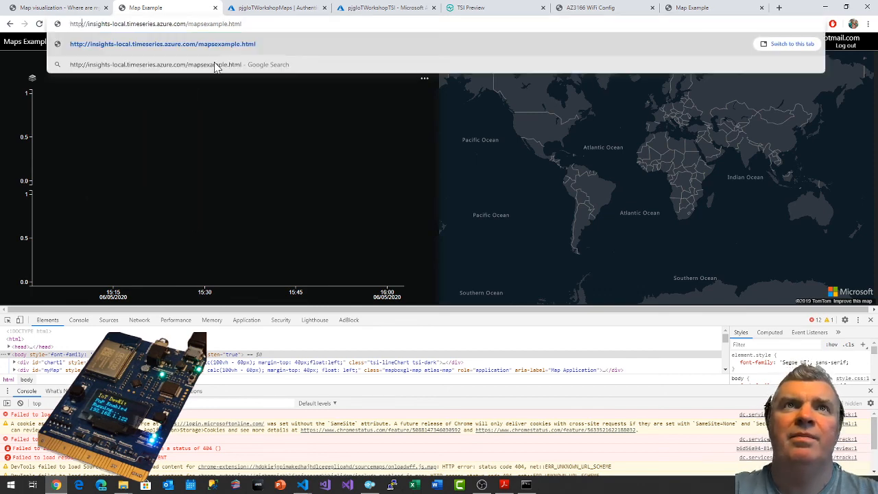
pyautogui.press('Return')
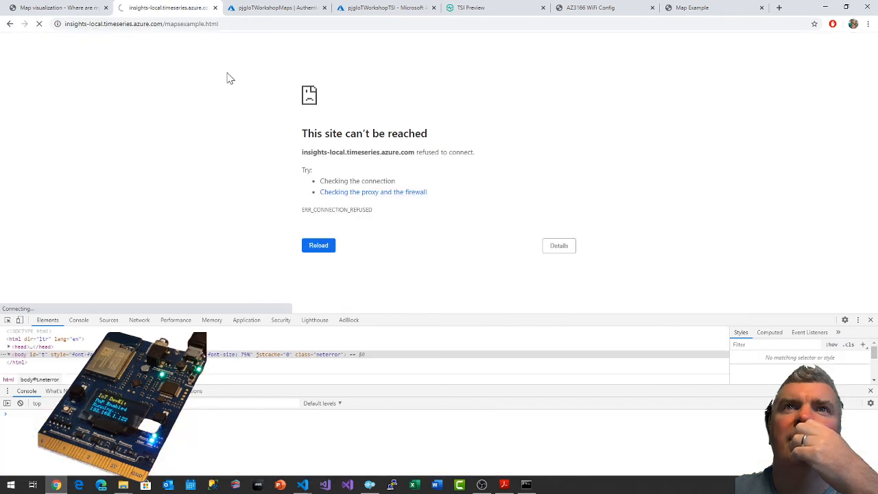
pyautogui.click(320, 245)
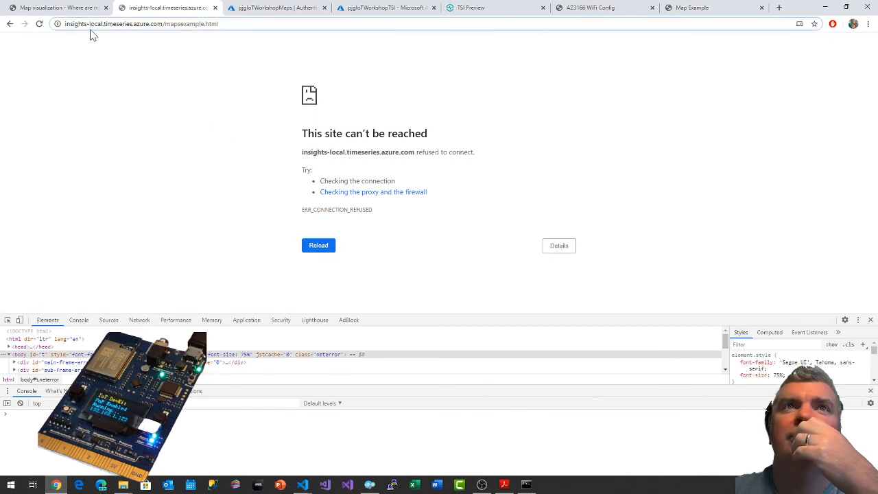
pyautogui.write('https://')
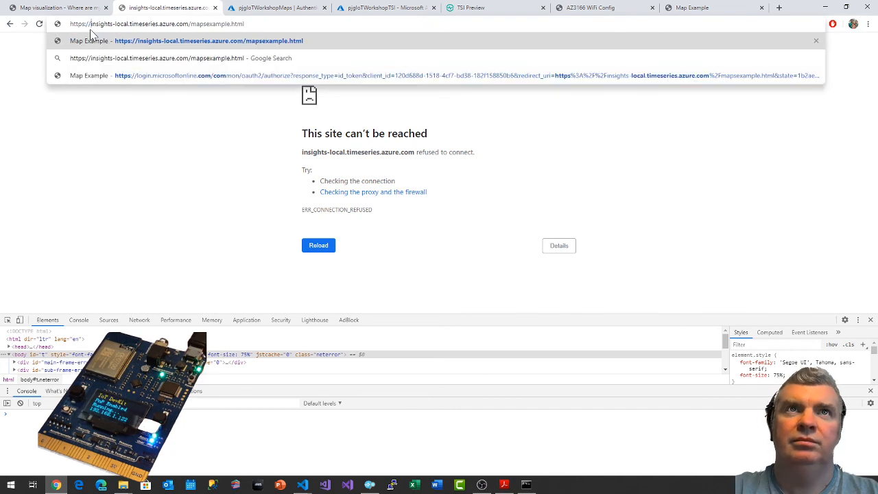
pyautogui.press('Return')
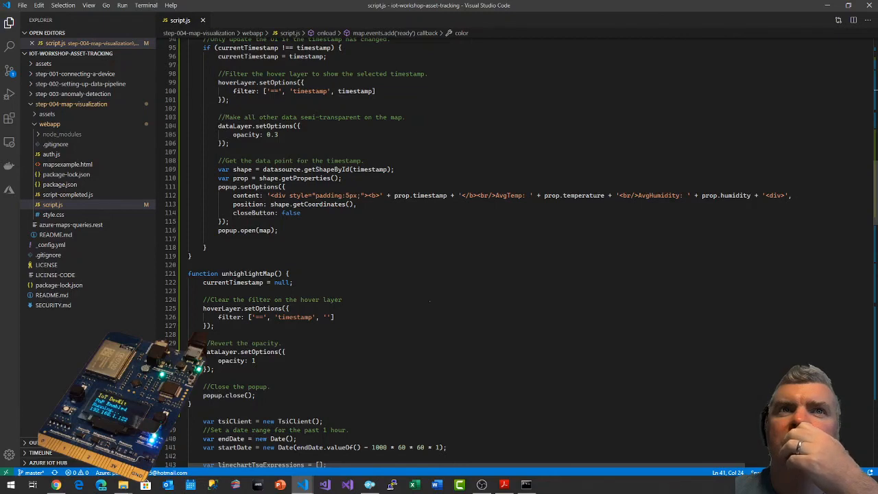
# In Visual Studio Code, review the code in script.js and examine its AZURE_MAPS_SUBSCRIPTION_KEY and TIME_SERIES_ID constants.
pyautogui.scroll(-8, 521, 252)
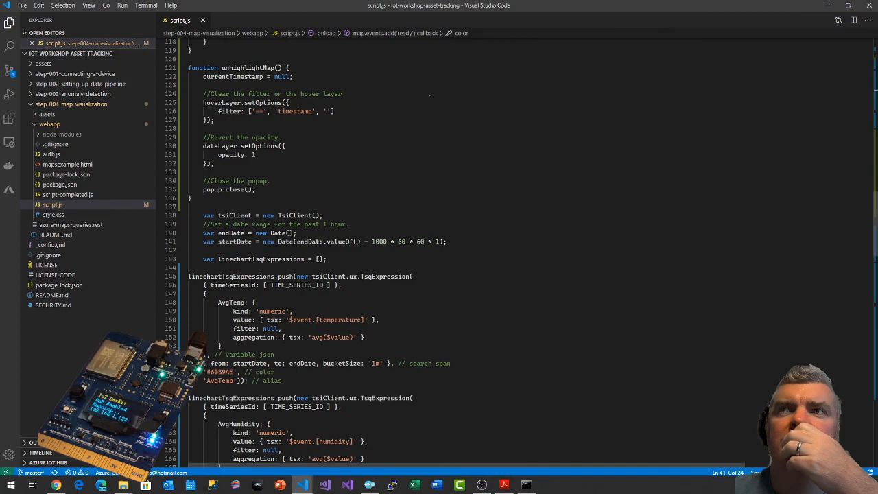
pyautogui.scroll(-20, 522, 251)
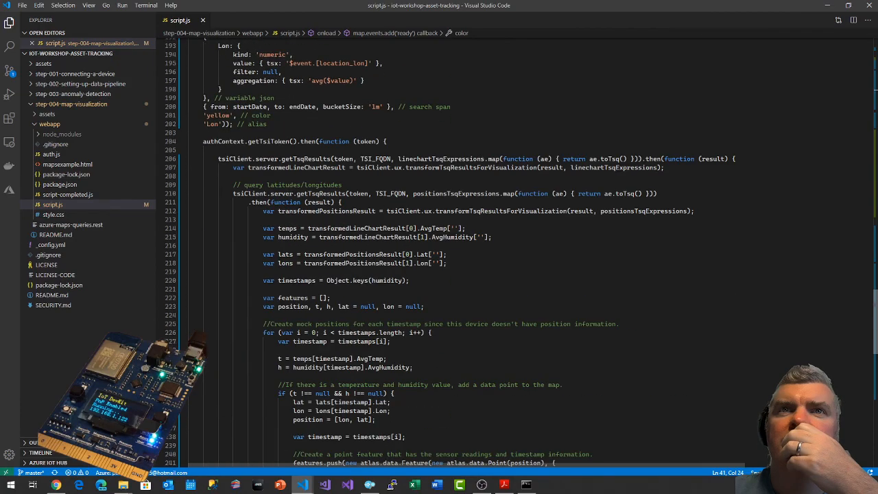
pyautogui.scroll(-20, 847, 38)
pyautogui.scroll(20, 848, 38)
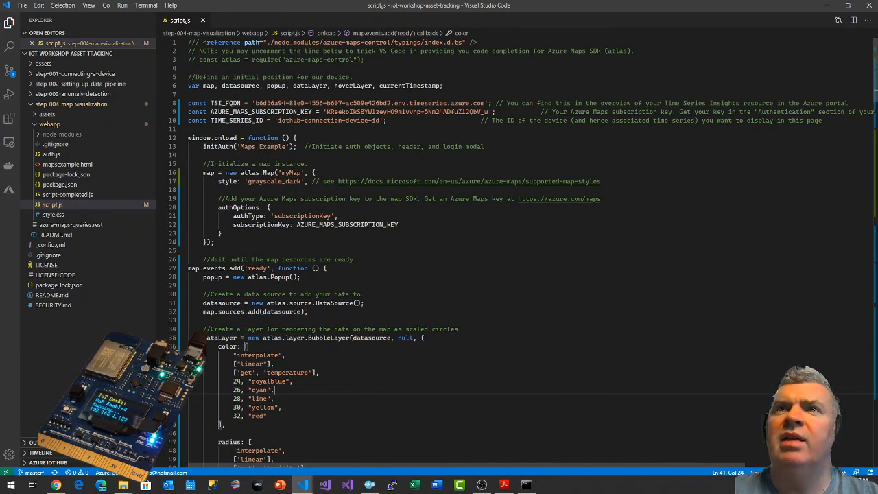
pyautogui.click(312, 112)
pyautogui.moveTo(278, 120); pyautogui.dragTo(380, 120)
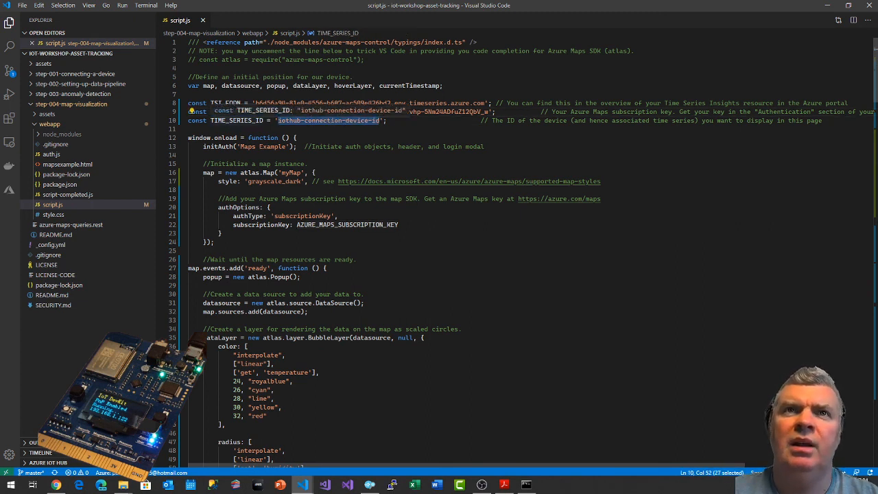
pyautogui.doubleClick(237, 120)
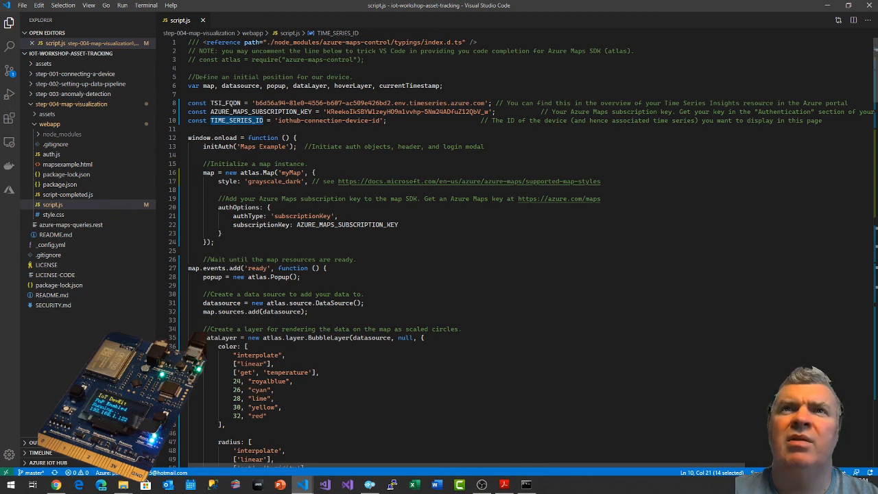
pyautogui.doubleClick(323, 120)
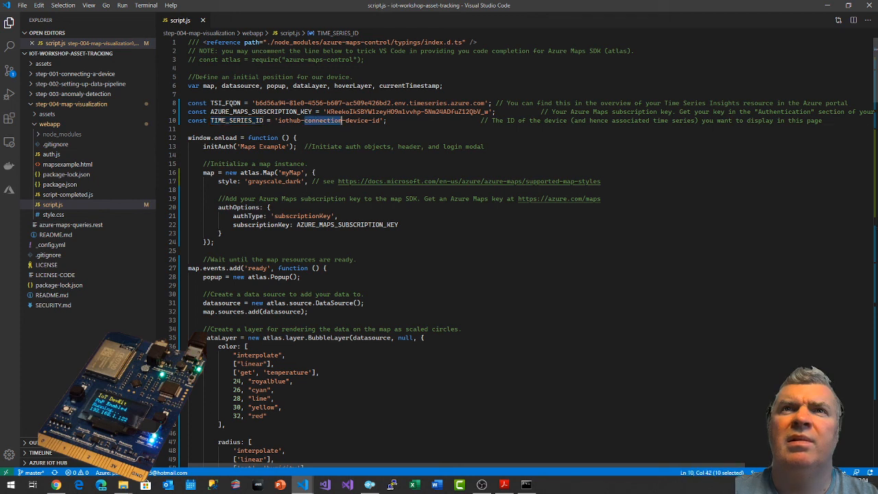
pyautogui.click(299, 138)
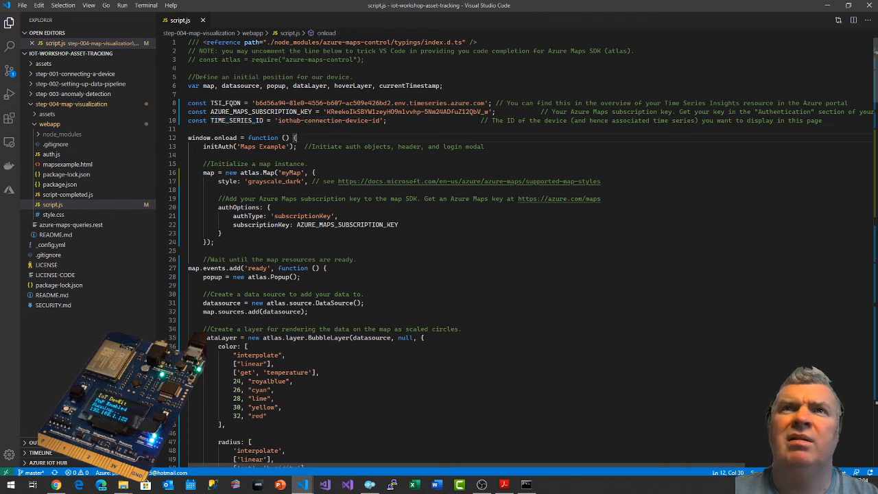
# In the browser, open the developer tools on the Maps Example page and close an extra Map Example tab.
pyautogui.hotkey('alt', 'Tab')
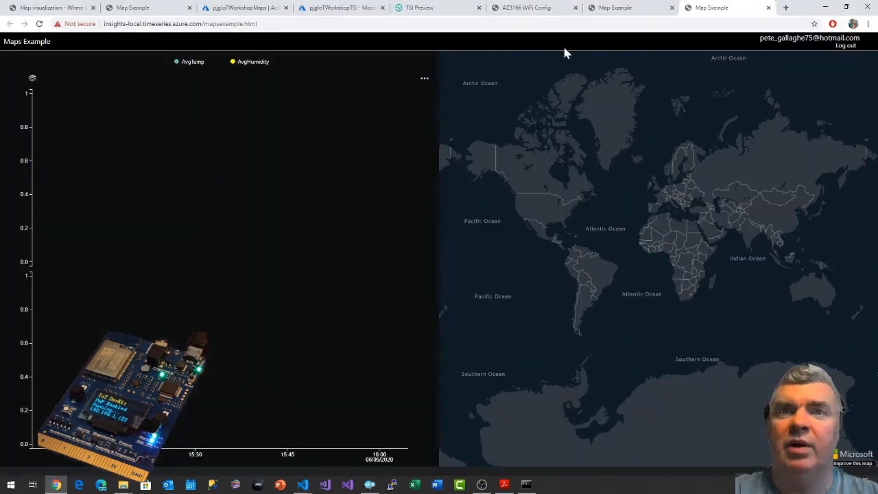
pyautogui.press('F12')
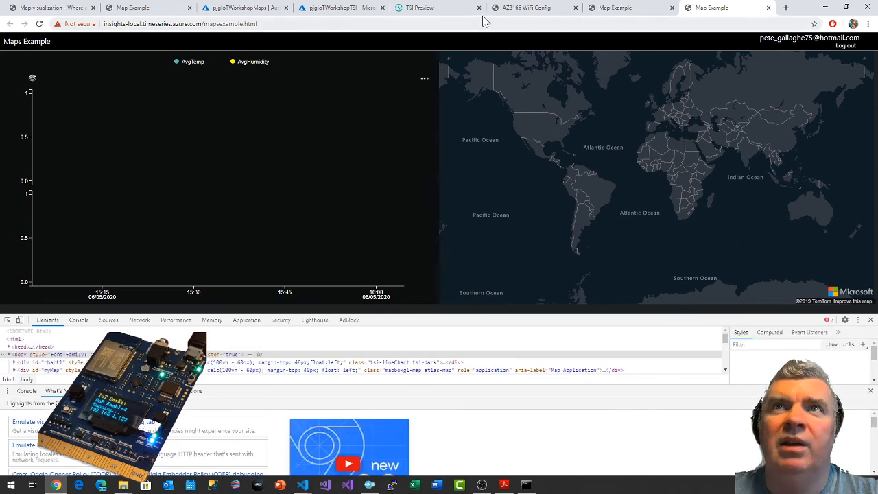
pyautogui.click(671, 8)
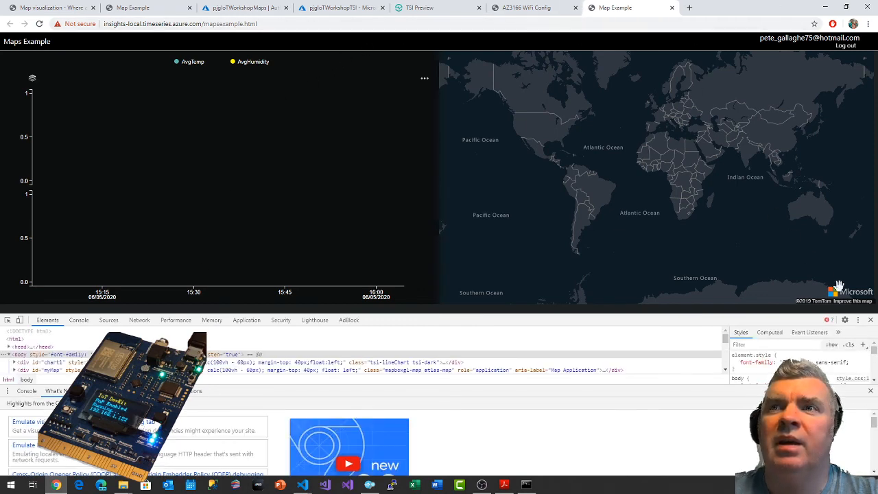
# Show the console errors, open the failing Time Series Insights query URL to view its response, and close that tab.
pyautogui.click(826, 320)
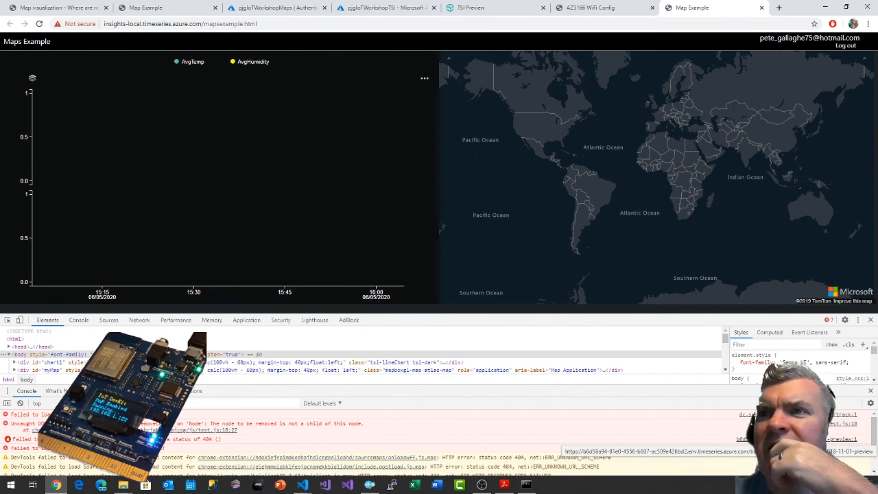
pyautogui.click(795, 439)
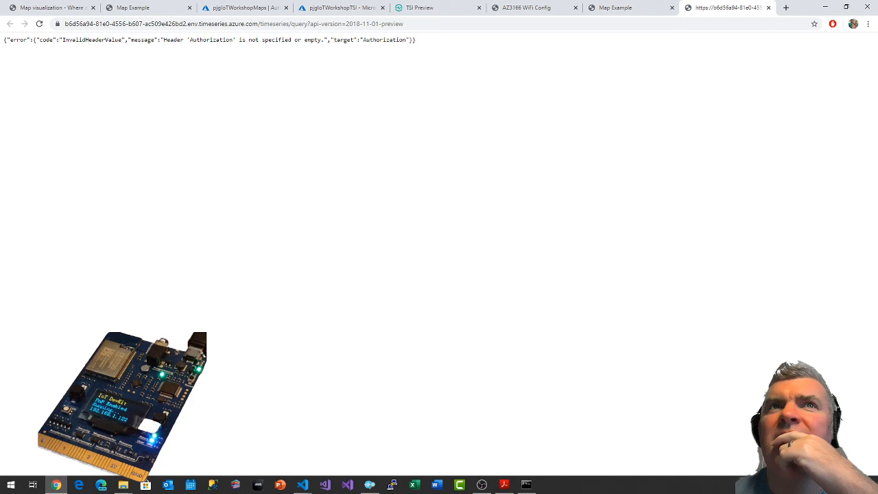
pyautogui.click(768, 7)
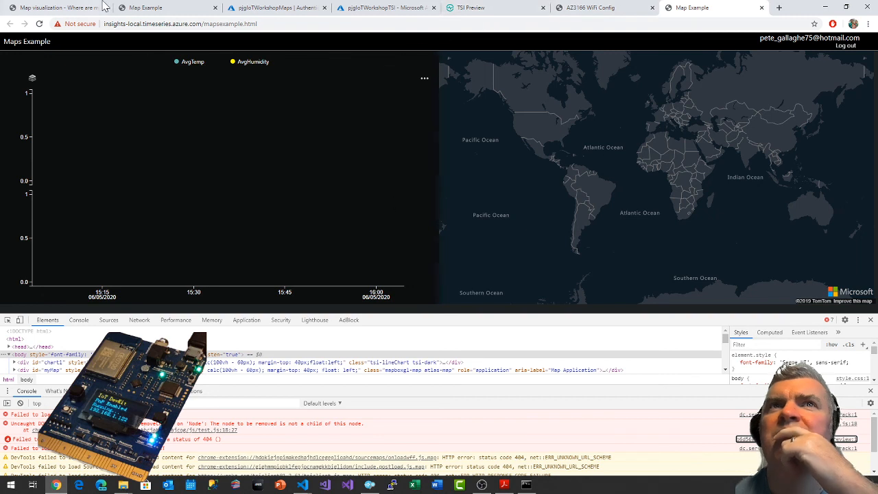
# Close the older Map Example tab beside the guide and reload the remaining Maps Example page.
pyautogui.click(215, 8)
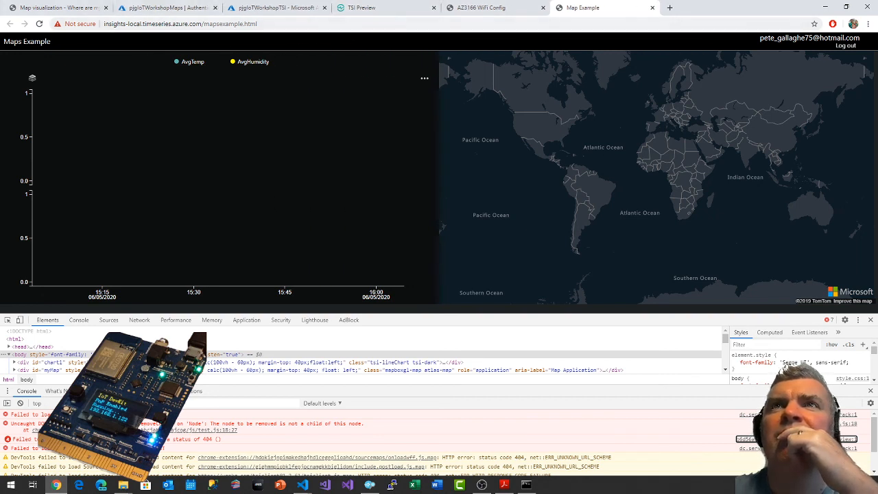
pyautogui.click(40, 24)
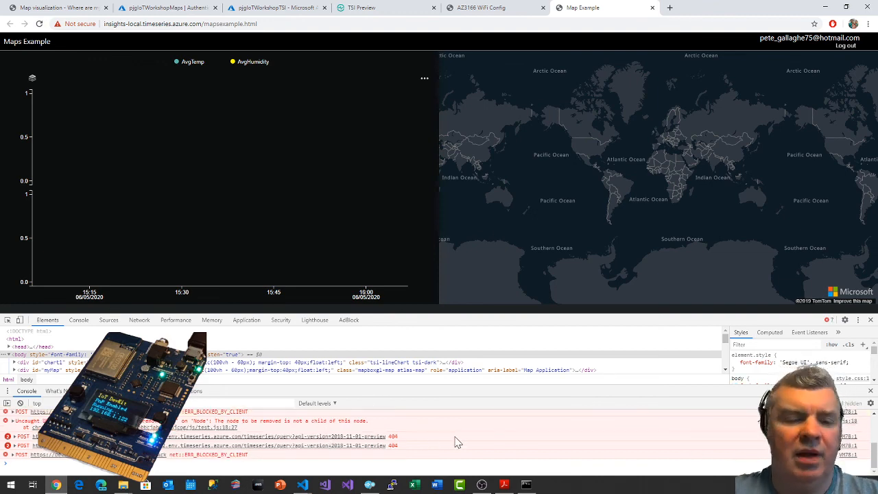
# Check script.js against the Azure portal's pjgIoTWorkshopMaps authentication page and the Data Access FQDN and Time Series ID Property of pjgIoTWorkshopTSI.
pyautogui.hotkey('alt', 'Tab')
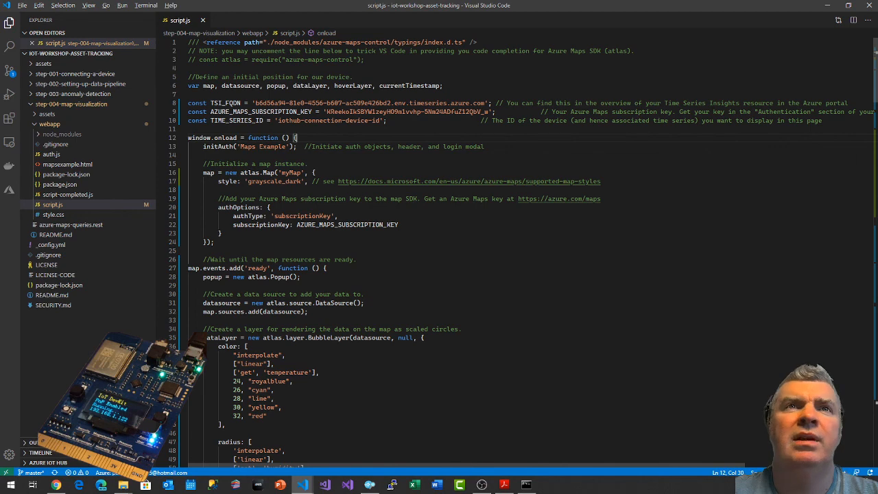
pyautogui.click(303, 484)
pyautogui.click(159, 7)
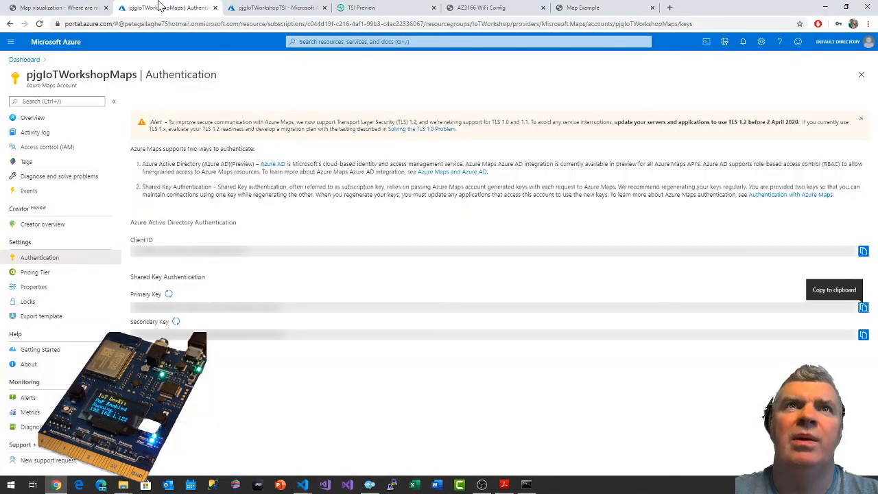
pyautogui.click(284, 7)
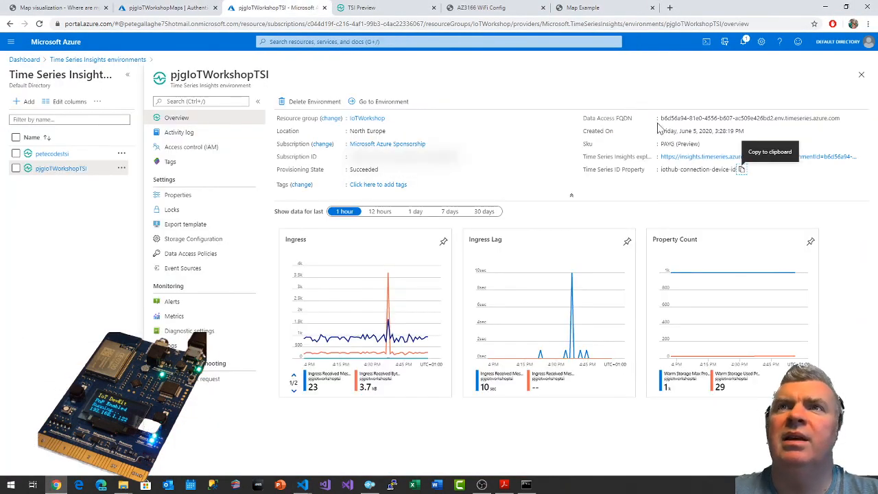
pyautogui.moveTo(660, 118); pyautogui.dragTo(782, 119)
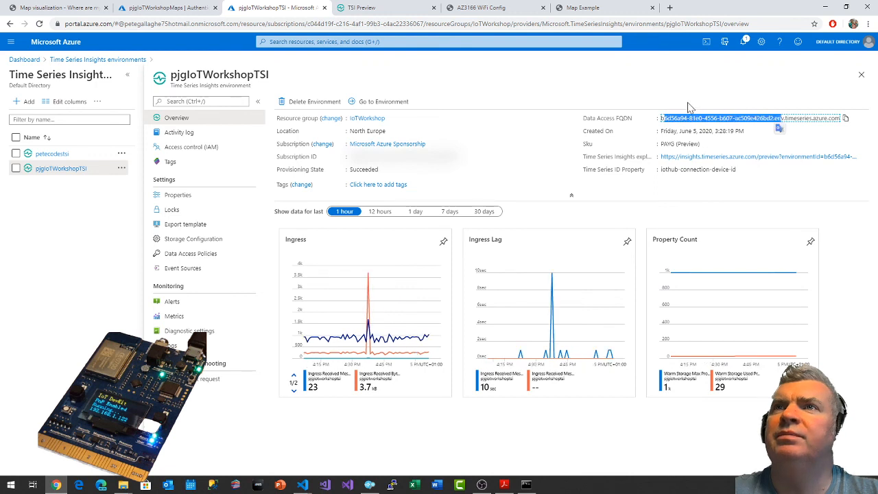
pyautogui.click(670, 98)
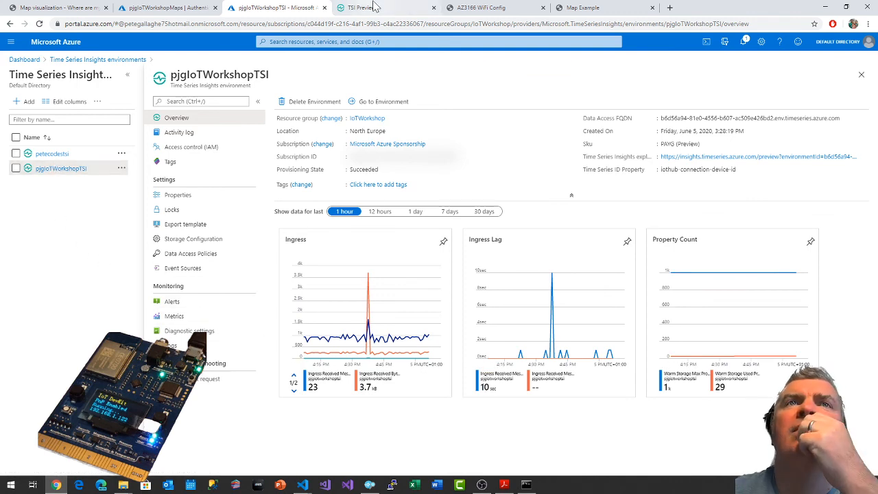
pyautogui.click(179, 7)
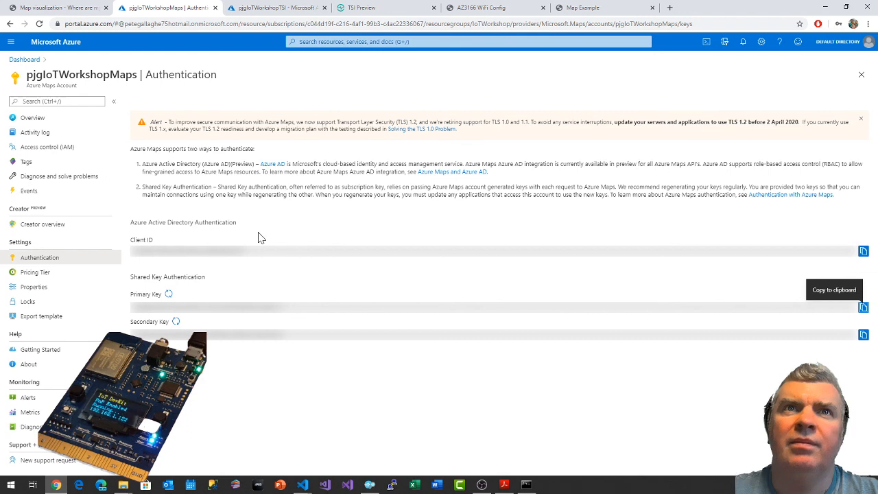
# Check the TIME_SERIES_ID and TSI_FQDN constants in script.js against the failing Time Series Insights queries in the Maps Example page's console.
pyautogui.hotkey('alt', 'Tab')
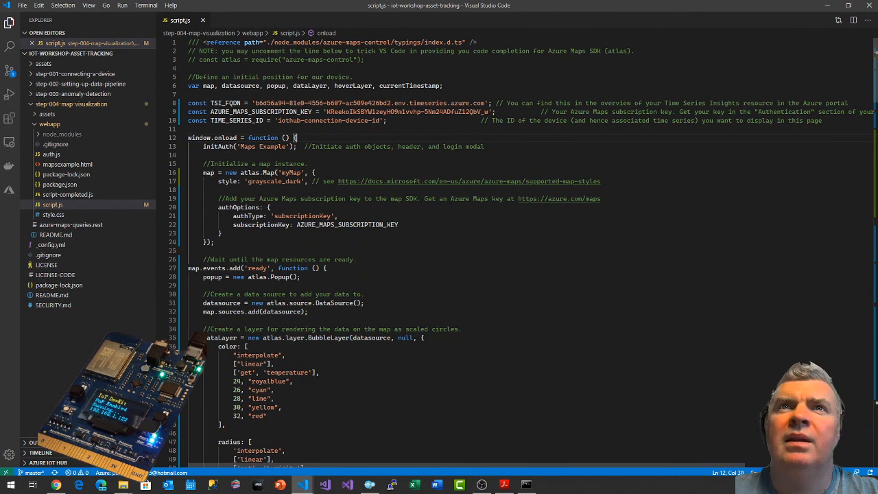
pyautogui.moveTo(279, 121); pyautogui.dragTo(380, 121)
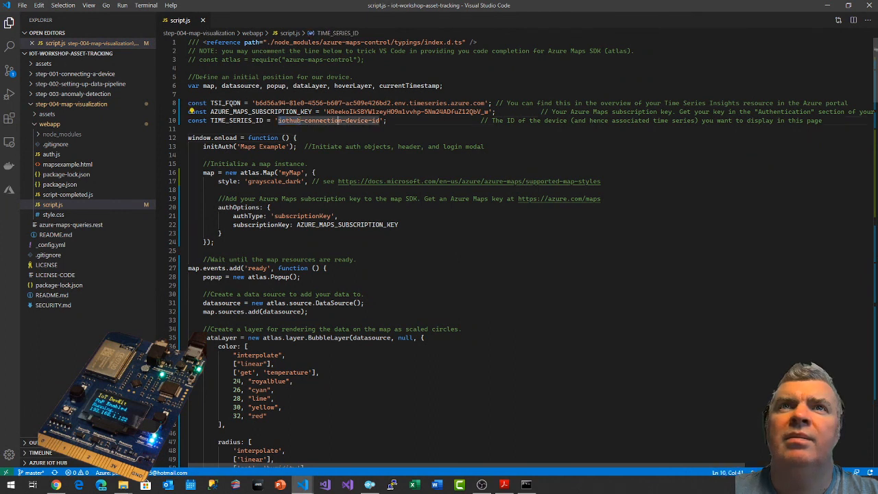
pyautogui.click(251, 103)
pyautogui.moveTo(255, 102); pyautogui.dragTo(484, 103)
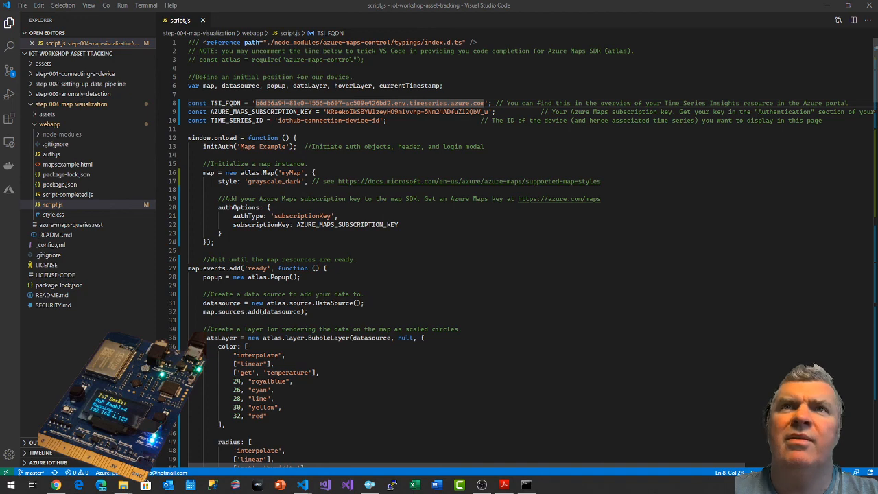
pyautogui.hotkey('alt', 'Tab')
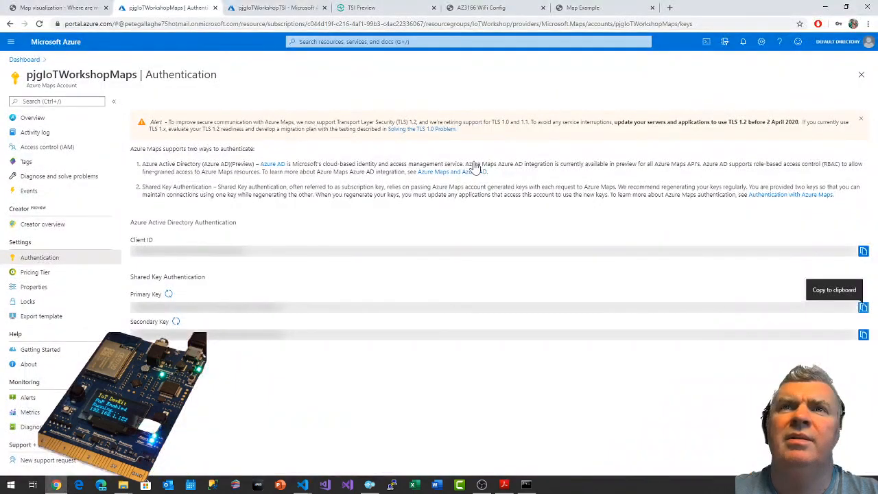
pyautogui.click(596, 8)
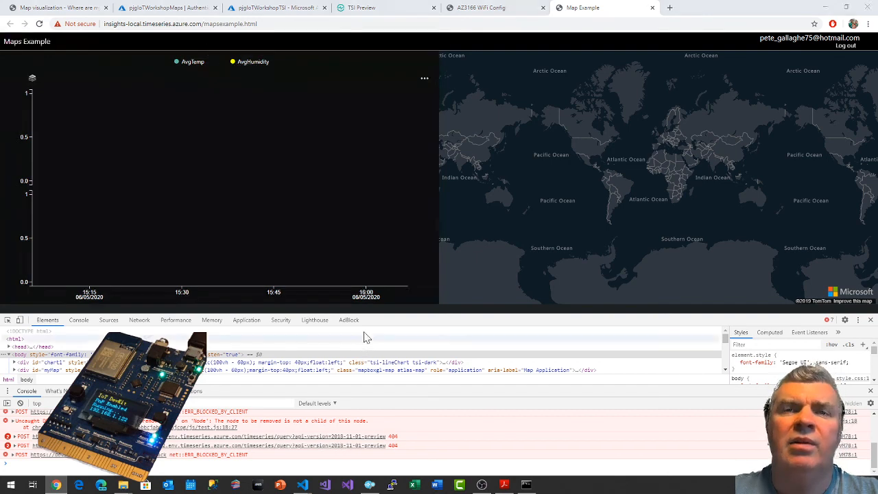
pyautogui.hotkey('alt', 'Tab')
pyautogui.hotkey('alt', 'Tab')
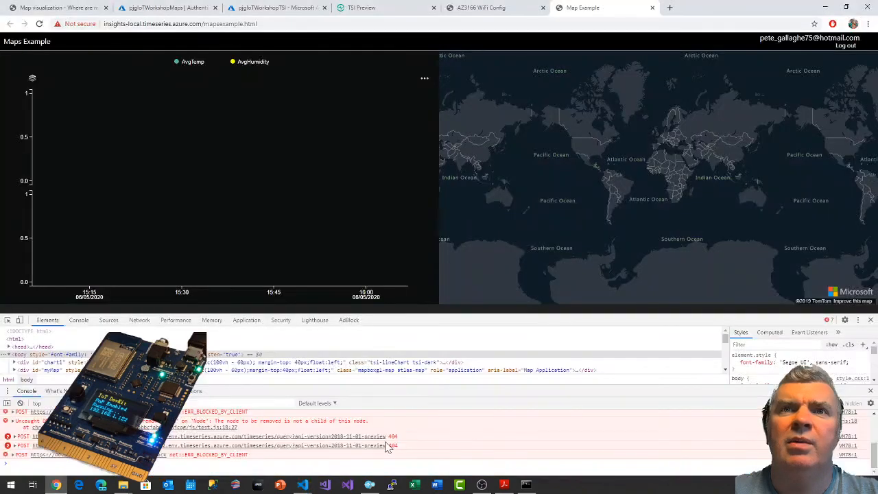
pyautogui.hotkey('alt', 'Tab')
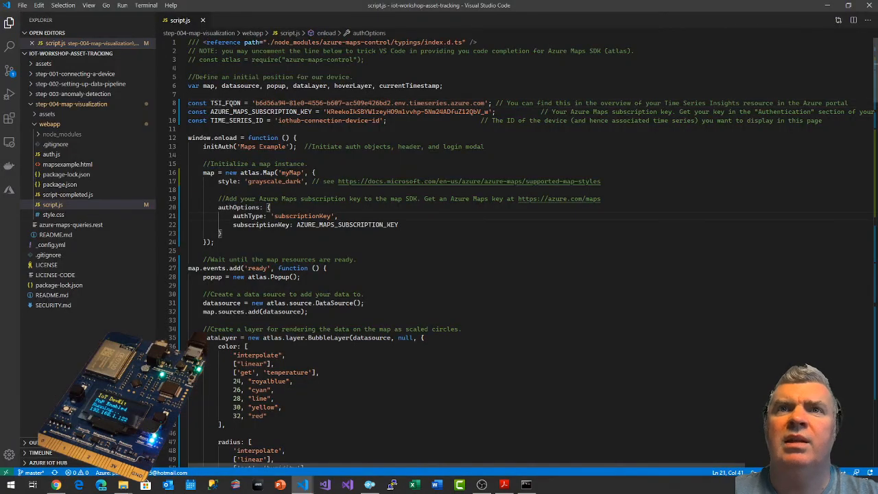
pyautogui.hotkey('alt', 'Tab')
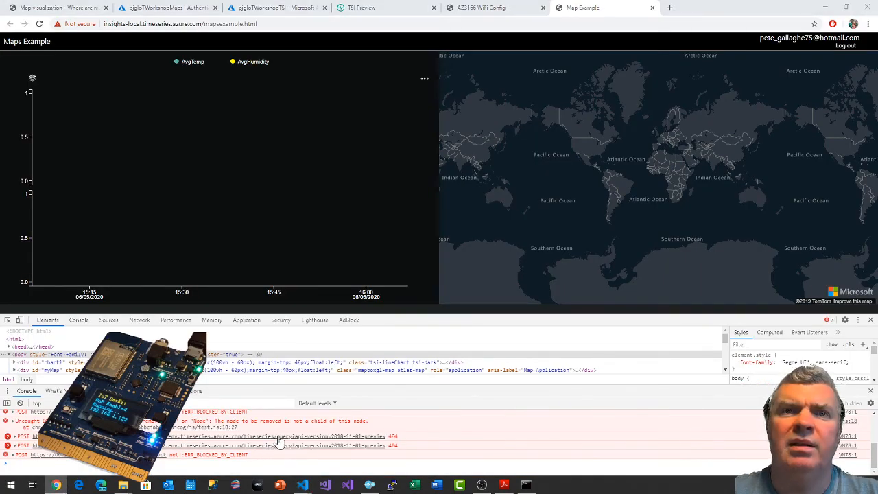
# Review the rest of the code in script.js, including the query expressions and chart rendering, and open script-completed.js for comparison.
pyautogui.hotkey('alt', 'Tab')
pyautogui.scroll(-15, 205, 333)
pyautogui.scroll(-10, 206, 333)
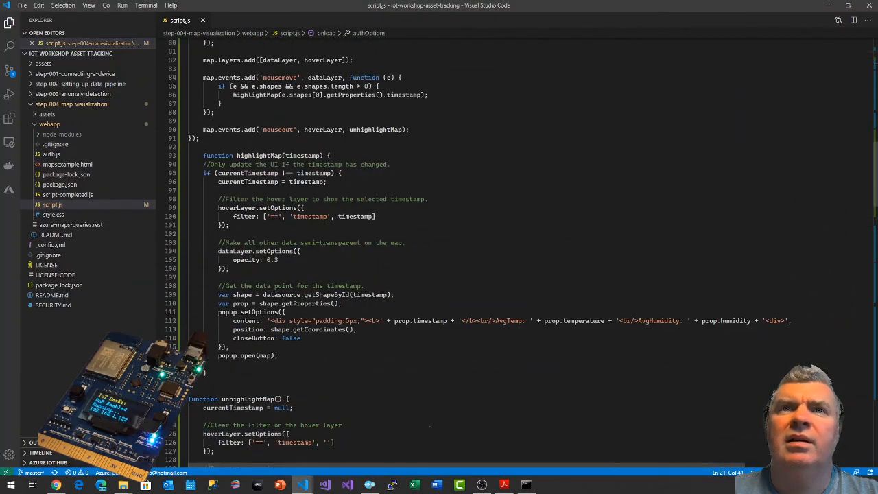
pyautogui.scroll(-20, 206, 333)
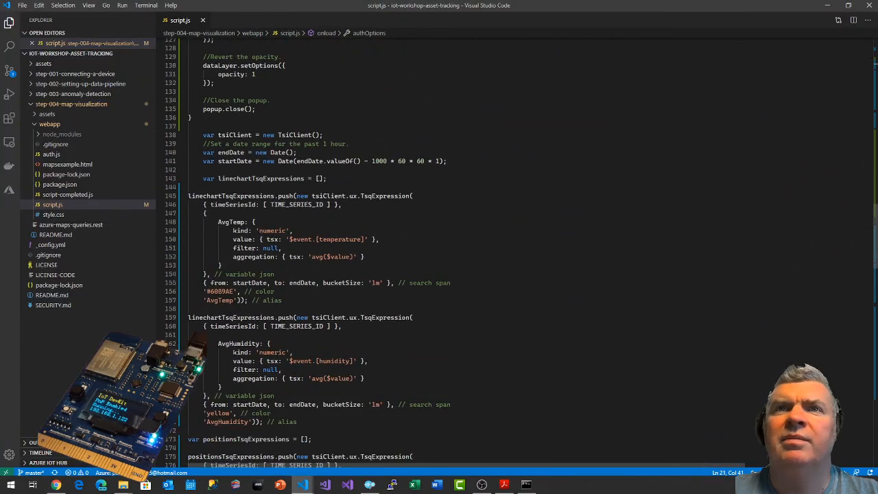
pyautogui.scroll(-5, 205, 342)
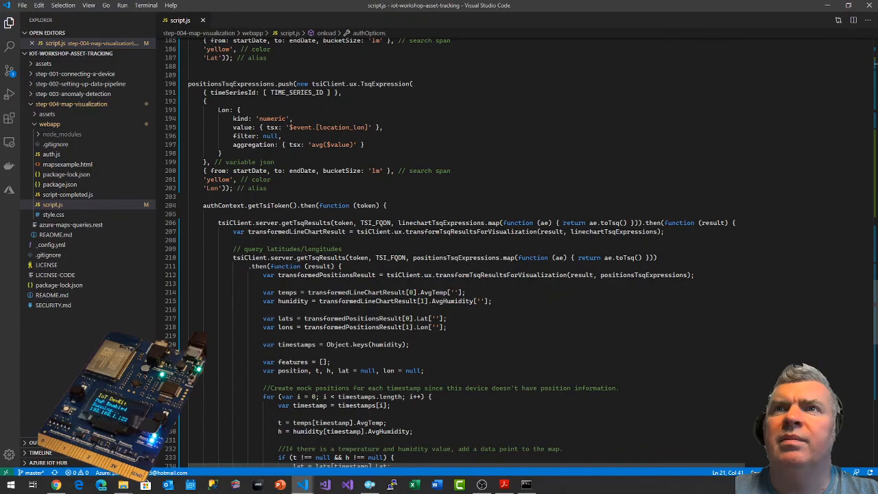
pyautogui.scroll(-4, 206, 342)
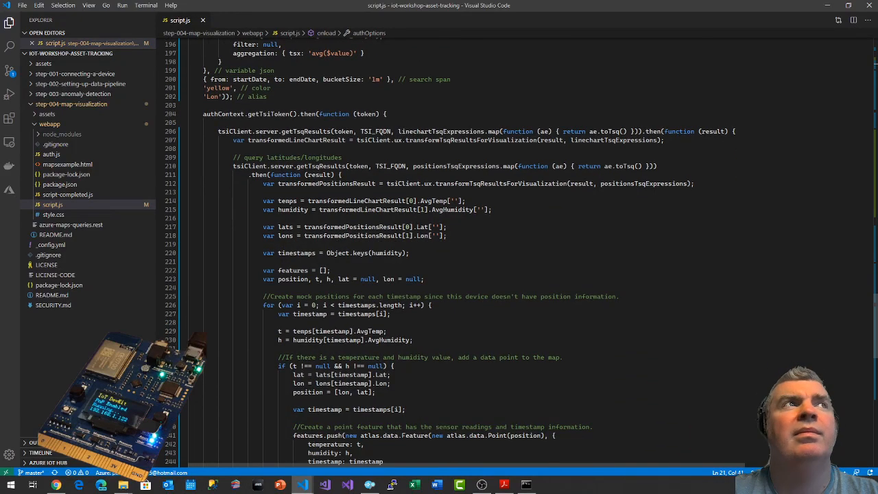
pyautogui.scroll(-14, 206, 342)
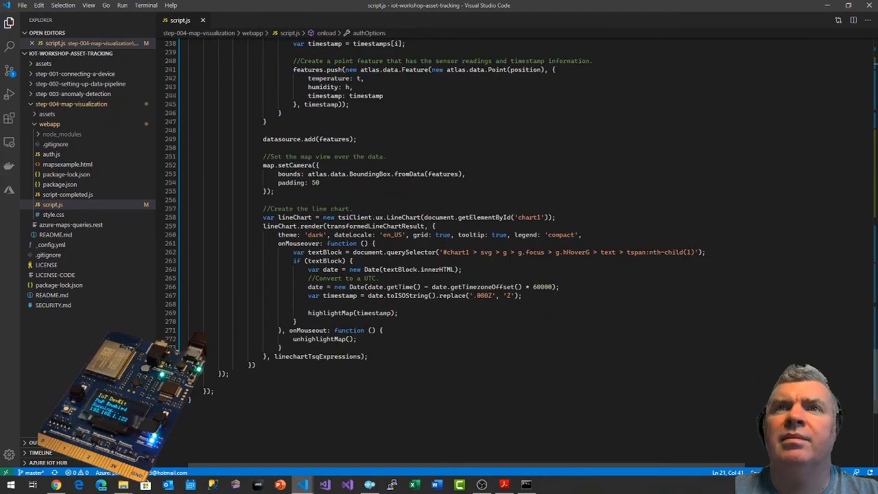
pyautogui.scroll(20, 874, 374)
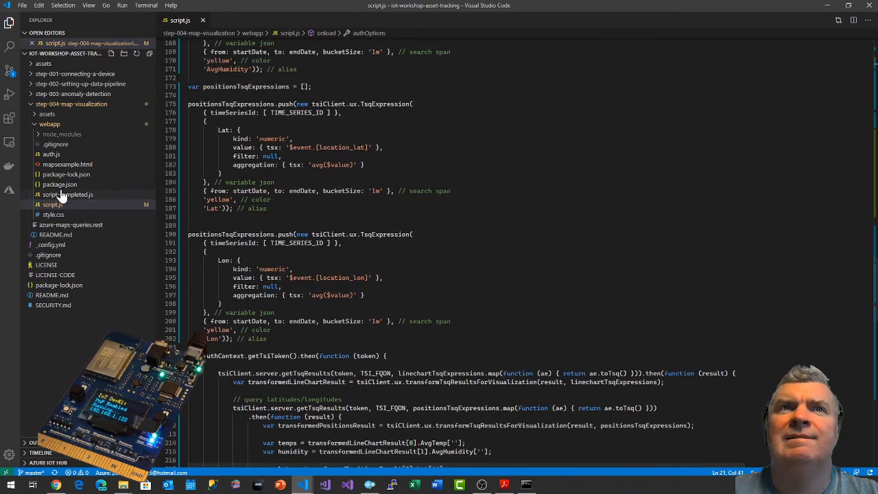
pyautogui.click(63, 194)
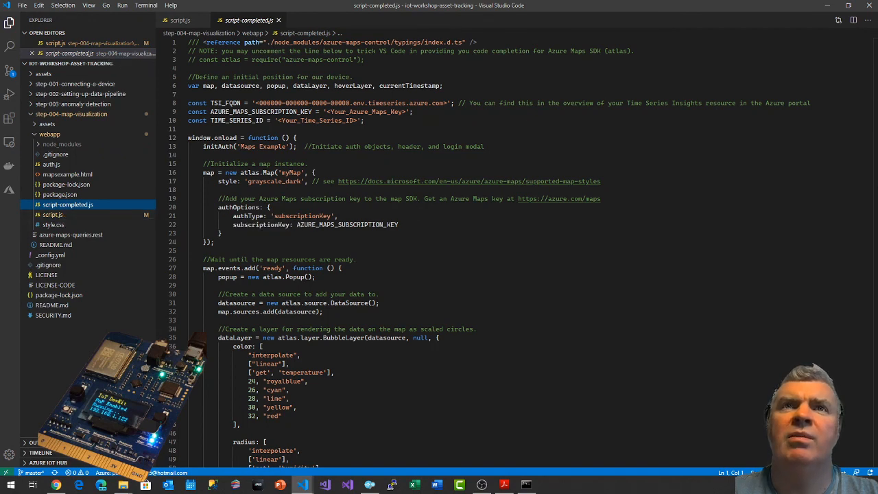
pyautogui.moveTo(874, 67); pyautogui.dragTo(875, 43)
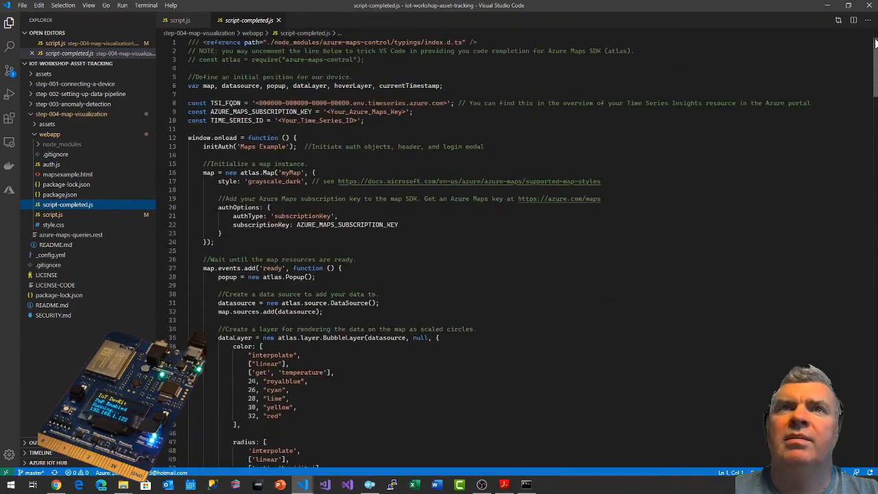
# Copy the TSI_FQDN, AZURE_MAPS_SUBSCRIPTION_KEY and TIME_SERIES_ID constant lines from script.js.
pyautogui.click(53, 216)
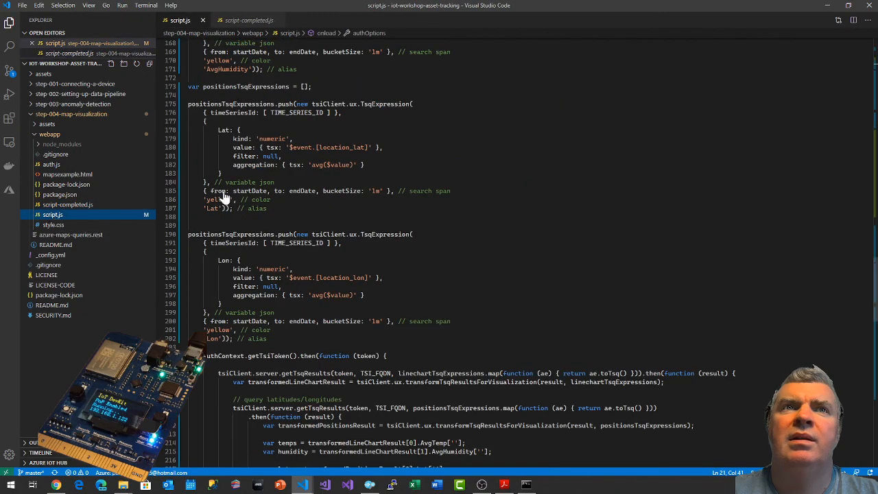
pyautogui.scroll(20, 307, 253)
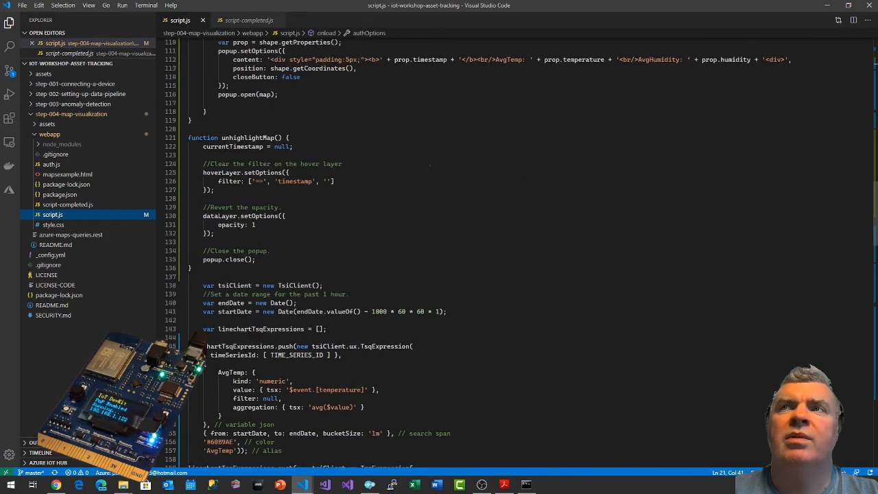
pyautogui.scroll(20, 179, 108)
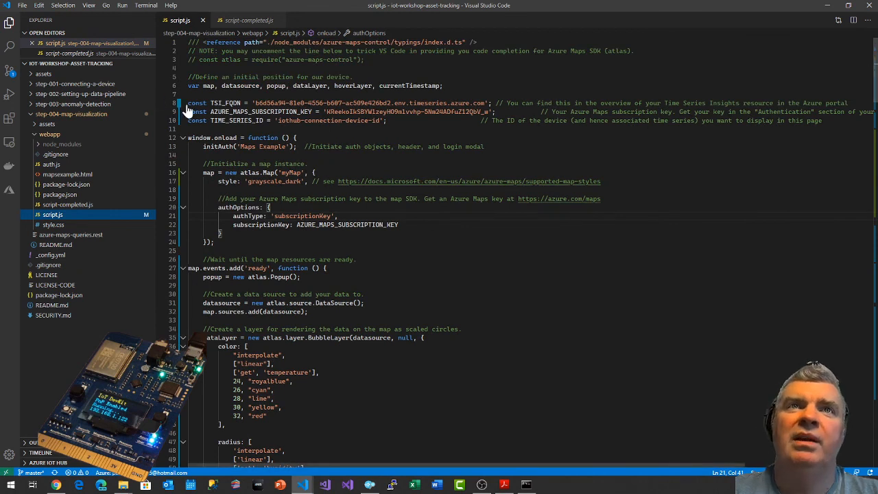
pyautogui.click(176, 103)
pyautogui.press('super+c')
pyautogui.hotkey('shift', 'Down')
pyautogui.hotkey('shift', 'Down')
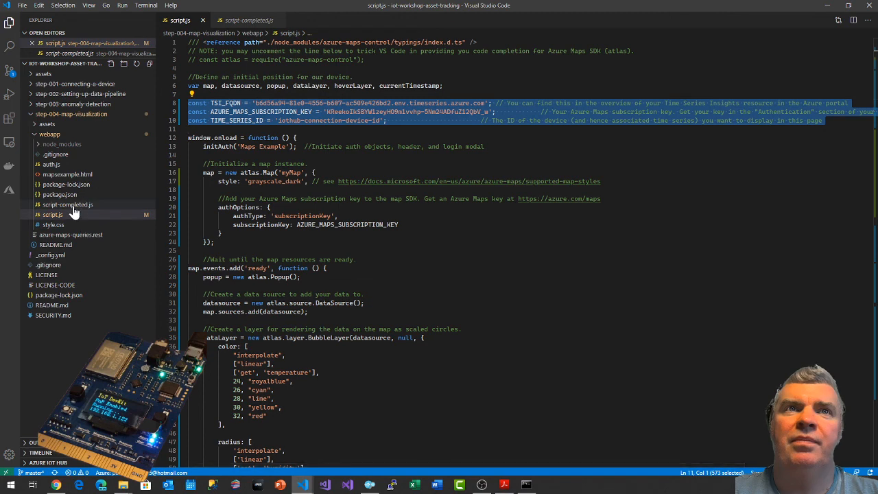
# Replace the entire contents of script.js with the full code copied from script-completed.js.
pyautogui.click(79, 208)
pyautogui.hotkey('ctrl', 'a')
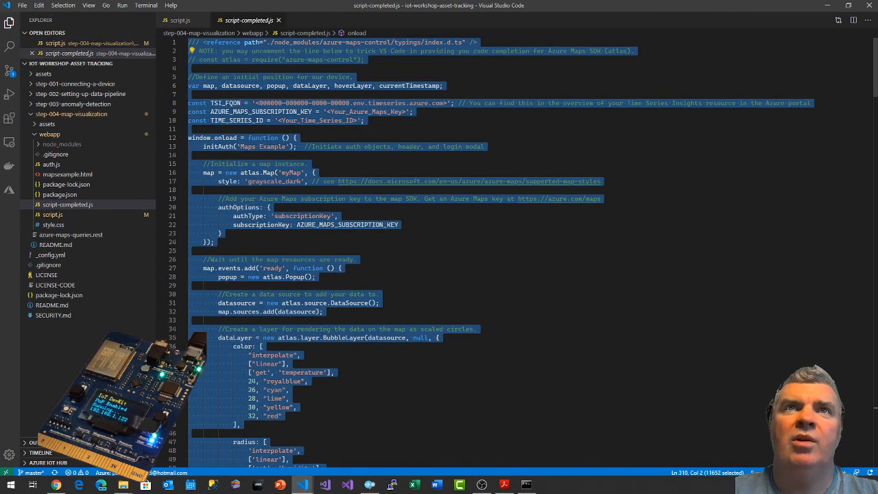
pyautogui.click(53, 215)
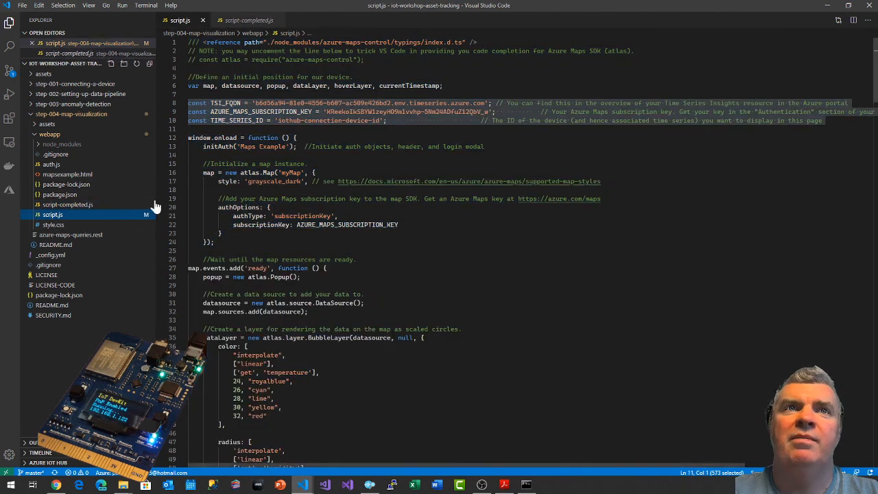
pyautogui.click(199, 199)
pyautogui.hotkey('ctrl', 'a')
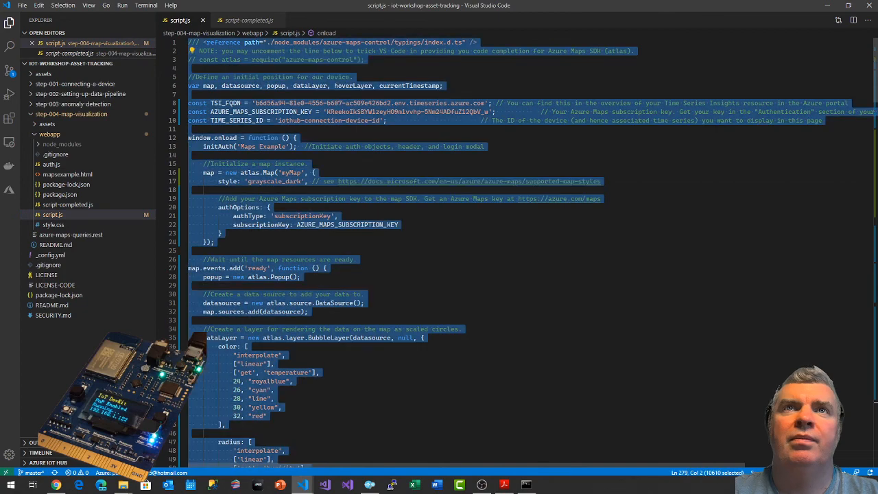
pyautogui.hotkey('ctrl', 'v')
pyautogui.moveTo(875, 408); pyautogui.dragTo(876, 85)
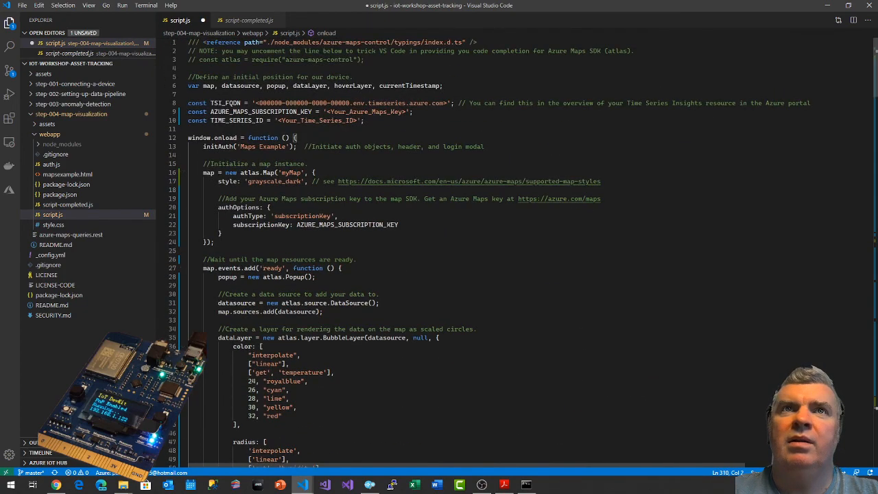
# Replace the placeholder host, Azure Maps subscription key and time series ID constants in script.js with the copied lines from clipboard history, and save the file.
pyautogui.moveTo(188, 103); pyautogui.dragTo(189, 129)
pyautogui.press('super+v')
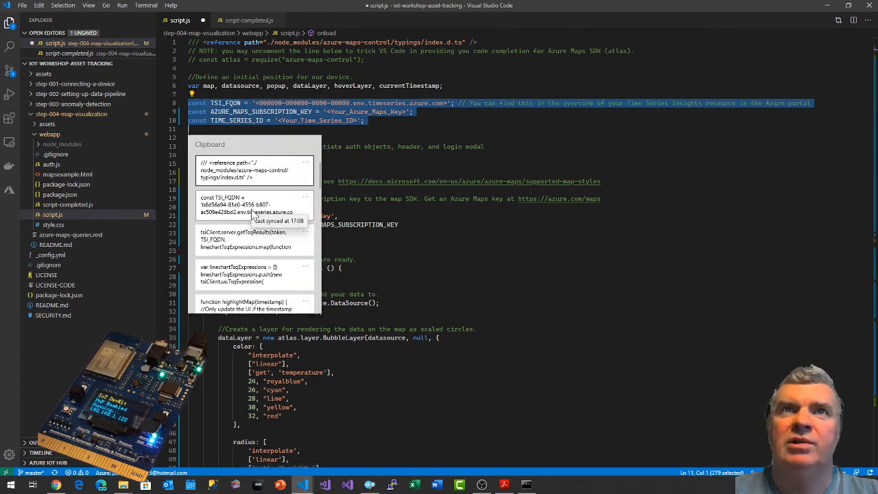
pyautogui.click(253, 216)
pyautogui.hotkey('ctrl', 's')
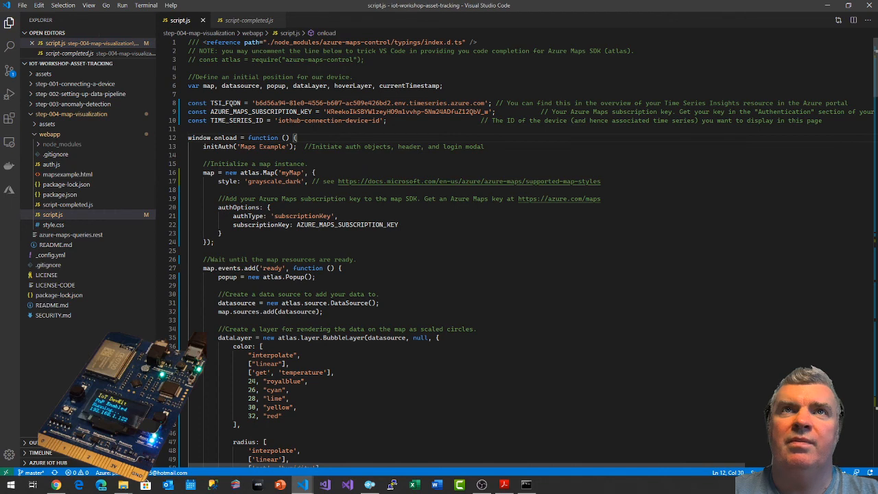
# Stop the web server in the Command Prompt, restart it with npm start, and close the older Map Example browser tab.
pyautogui.click(526, 485)
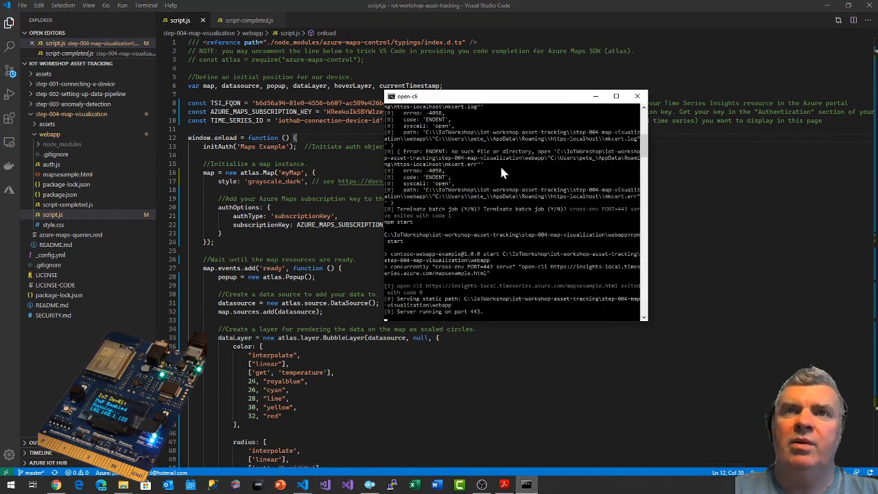
pyautogui.hotkey('ctrl', 'c')
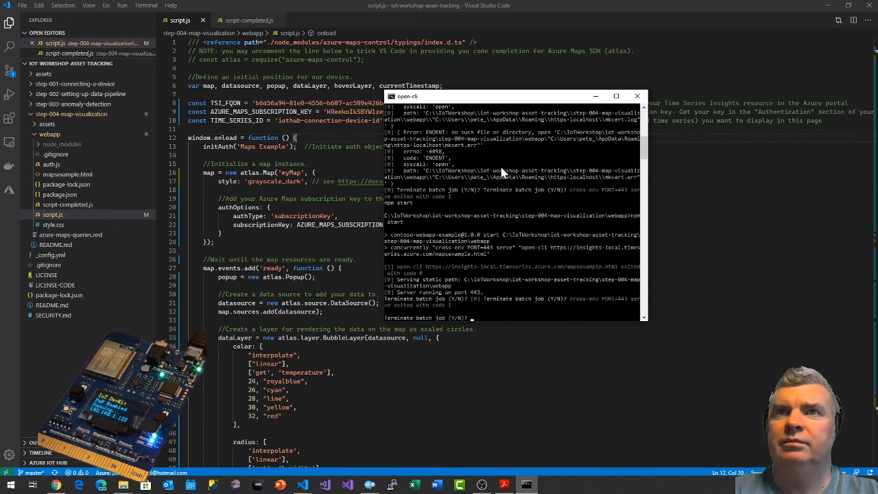
pyautogui.press('Return')
pyautogui.press('Up')
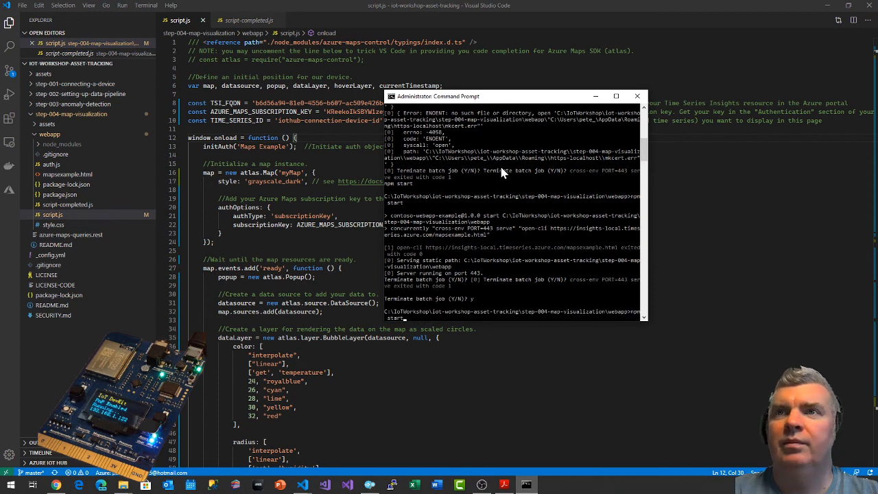
pyautogui.press('Return')
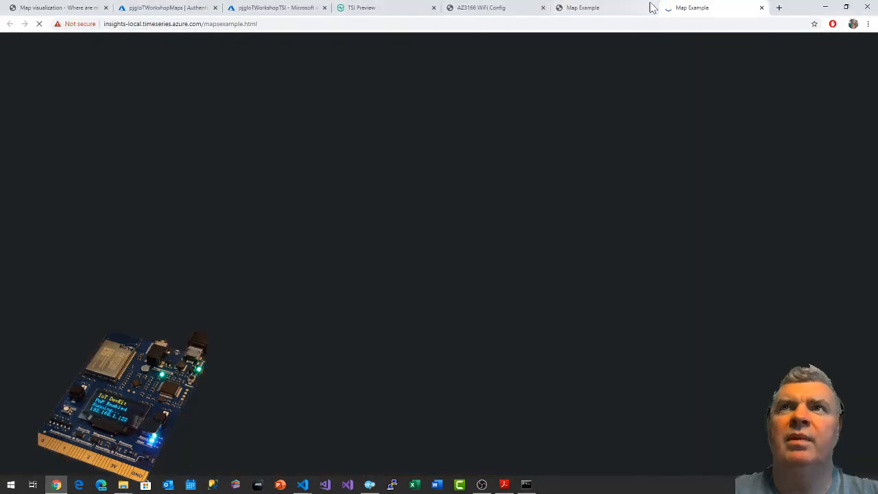
pyautogui.click(652, 7)
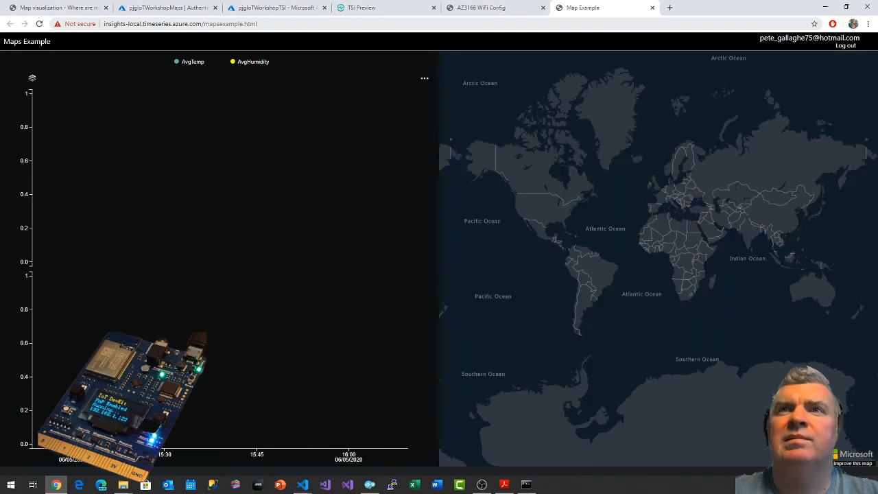
# Inspect the Maps Example map over the western United States for device data points.
pyautogui.doubleClick(559, 207)
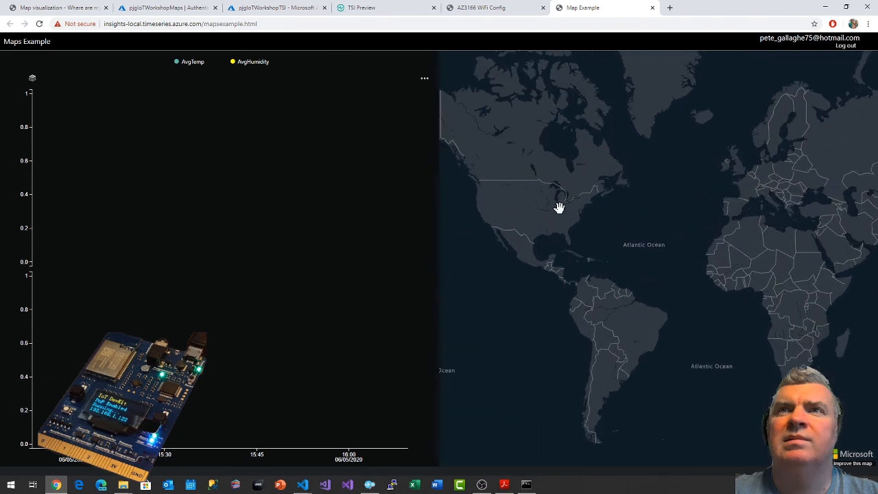
pyautogui.doubleClick(558, 203)
pyautogui.moveTo(453, 194); pyautogui.dragTo(579, 204)
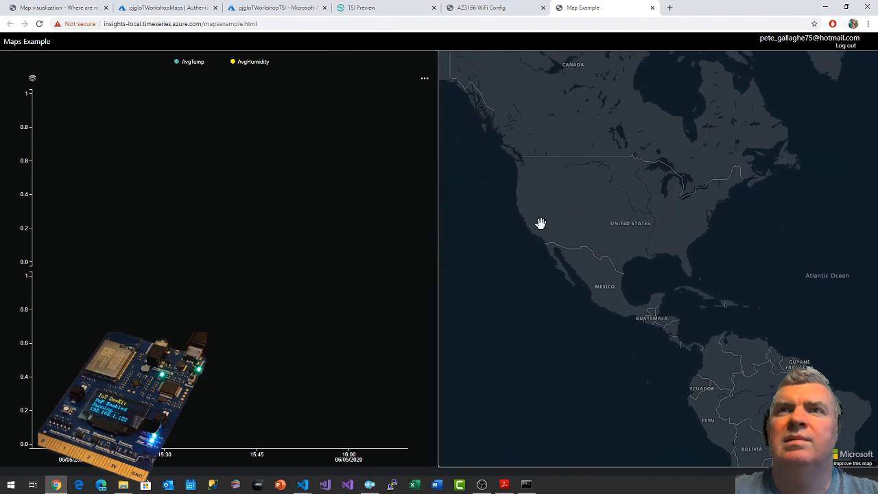
pyautogui.scroll(10, 541, 233)
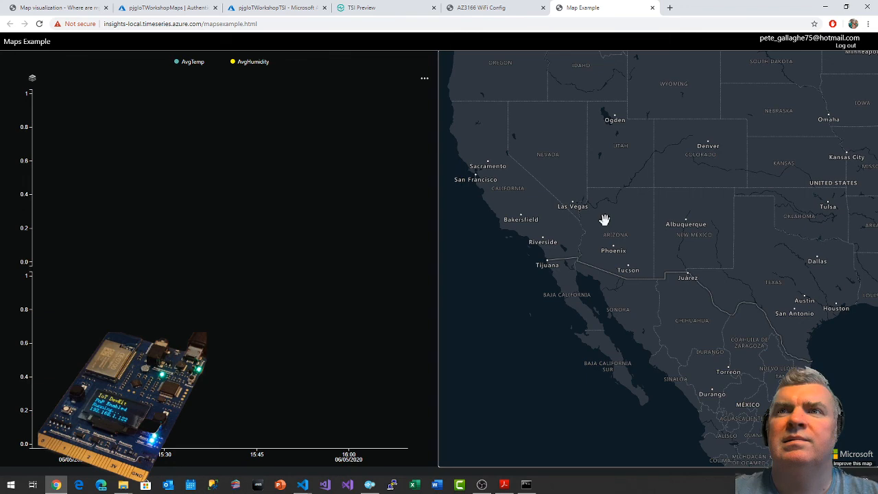
pyautogui.moveTo(604, 219); pyautogui.dragTo(613, 367)
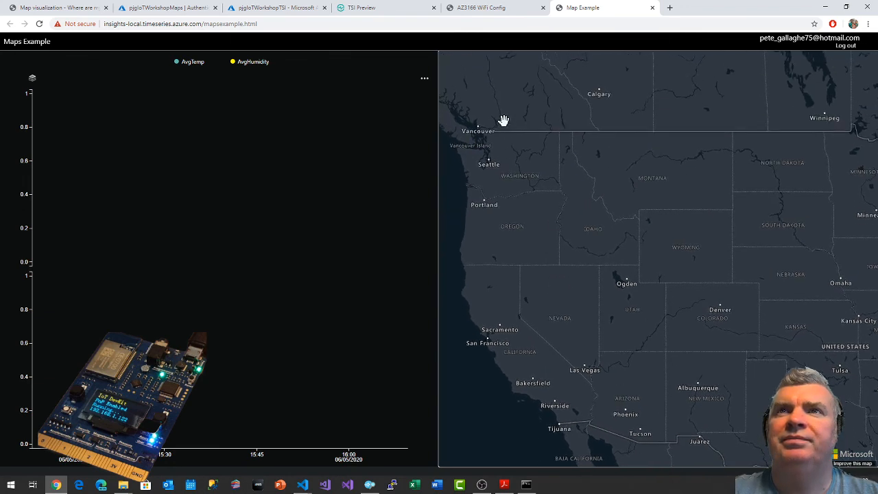
# Inspect the Maps Example map closely around Washington state for data points, and check the web server's Command Prompt output.
pyautogui.doubleClick(498, 172)
pyautogui.moveTo(498, 172); pyautogui.dragTo(541, 239)
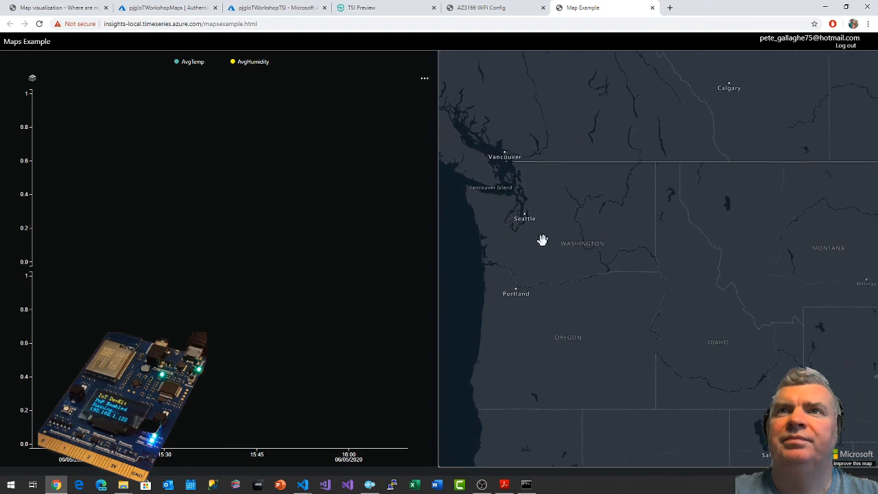
pyautogui.doubleClick(547, 234)
pyautogui.doubleClick(533, 233)
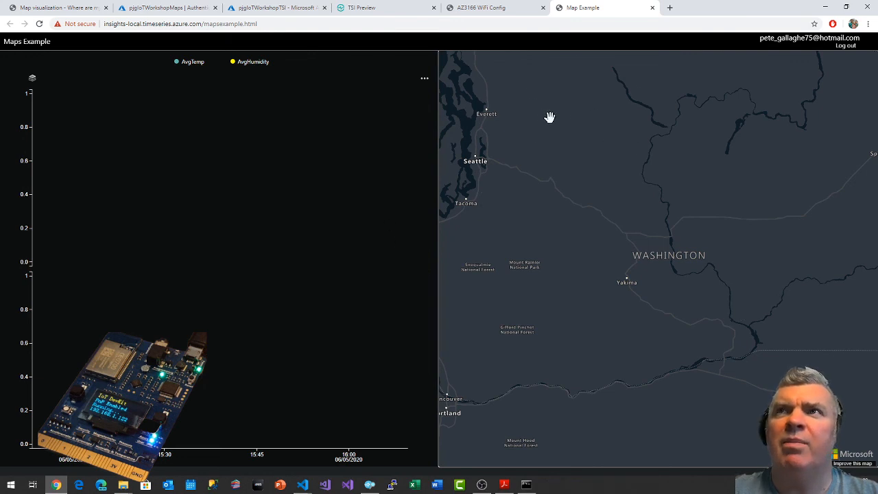
pyautogui.hotkey('alt', 'Tab')
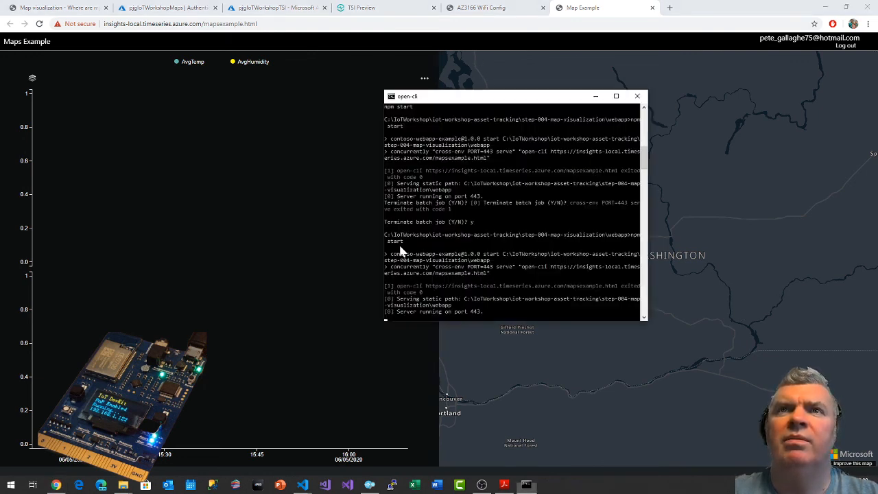
pyautogui.click(596, 97)
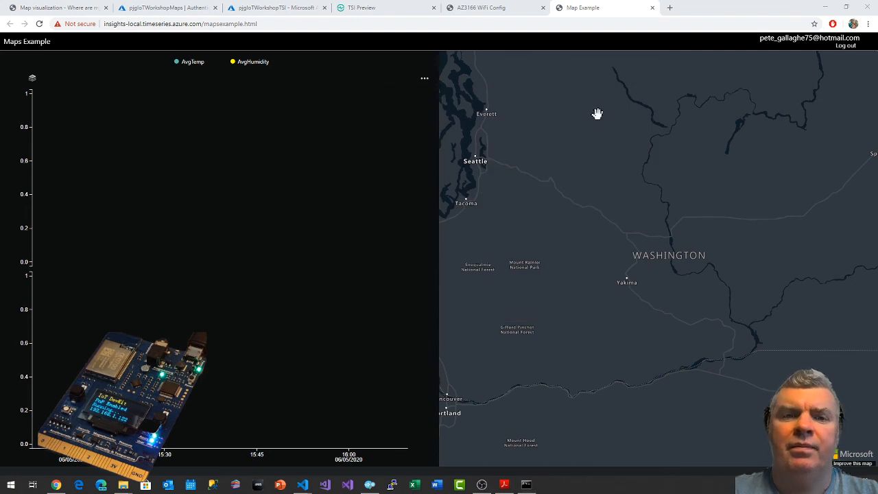
# Switch to Visual Studio Code and check the Azure Maps subscription key and time series ID constants in script.js.
pyautogui.hotkey('alt', 'Tab')
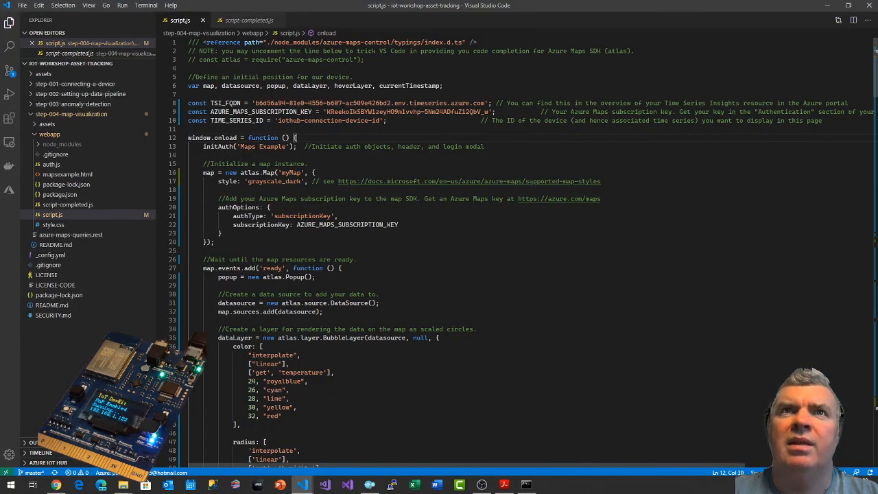
pyautogui.moveTo(331, 112); pyautogui.dragTo(439, 112)
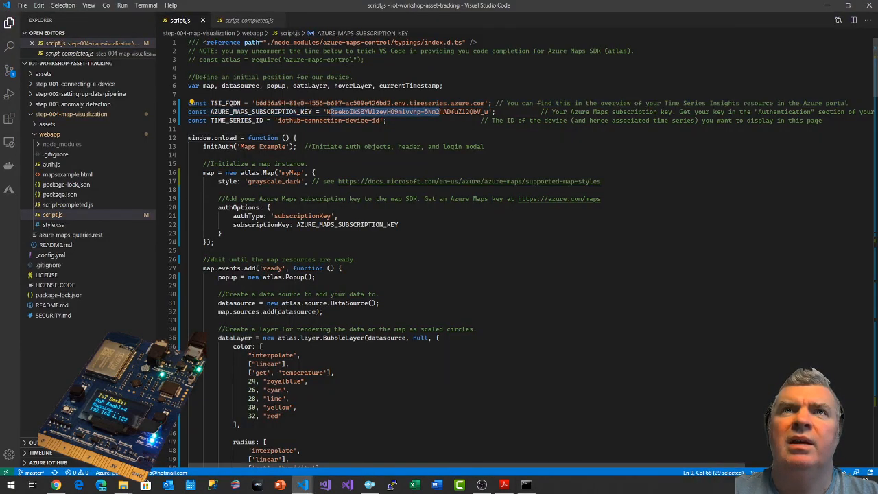
pyautogui.click(285, 121)
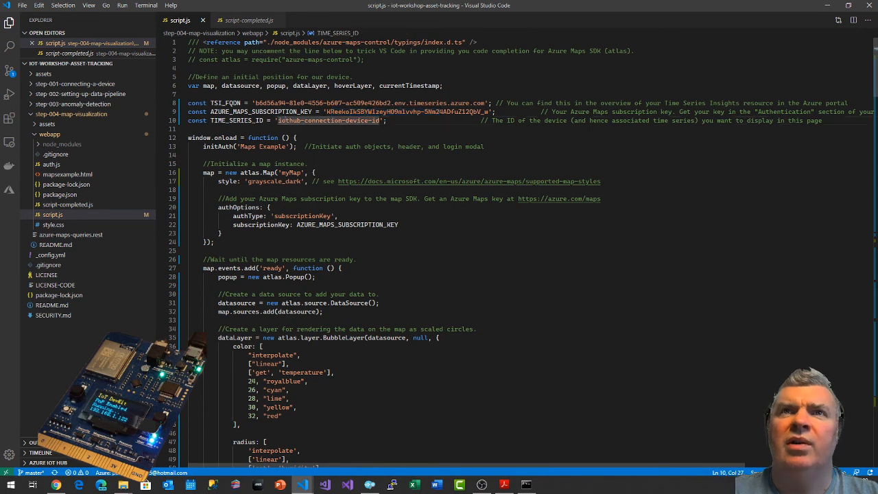
# Open the developer tools console for the Map Example page in Chrome, clear its messages and reload the page to check for errors.
pyautogui.hotkey('alt', 'Tab')
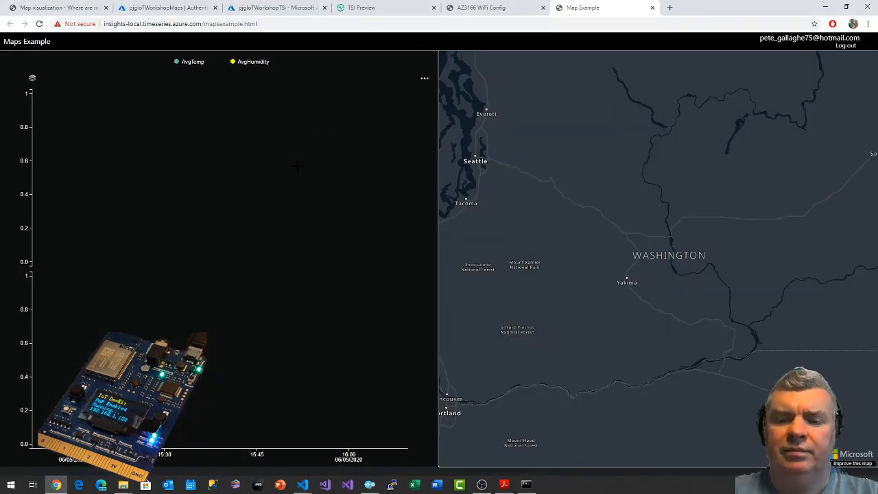
pyautogui.press('F12')
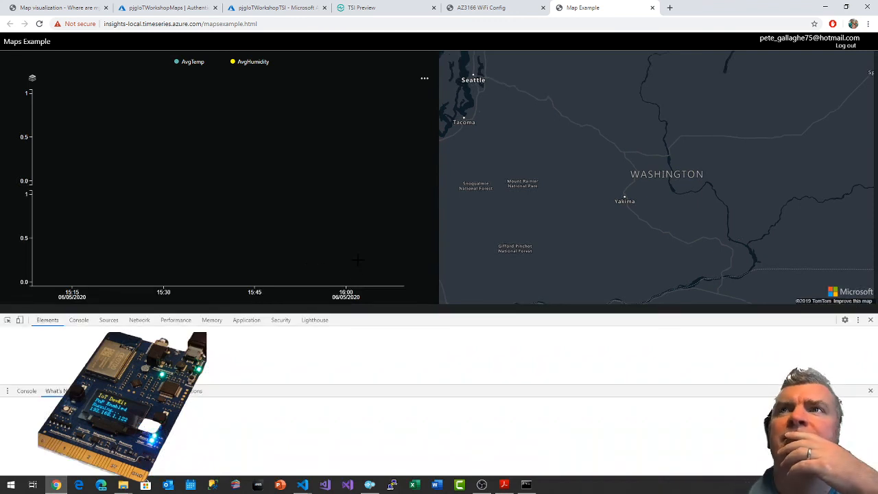
pyautogui.click(871, 391)
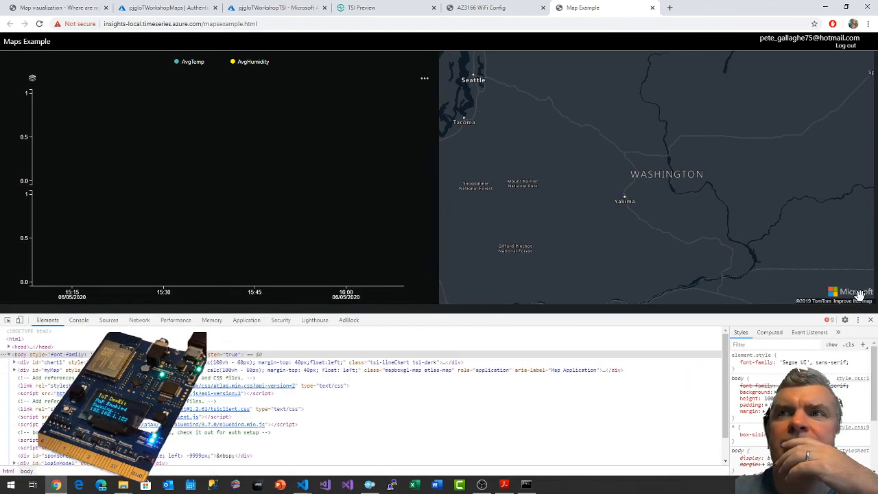
pyautogui.click(832, 321)
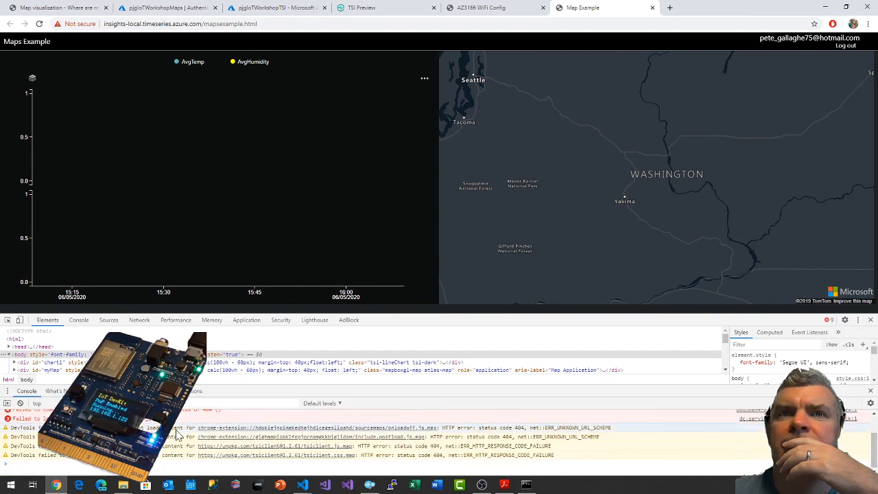
pyautogui.rightClick(179, 431)
pyautogui.click(196, 439)
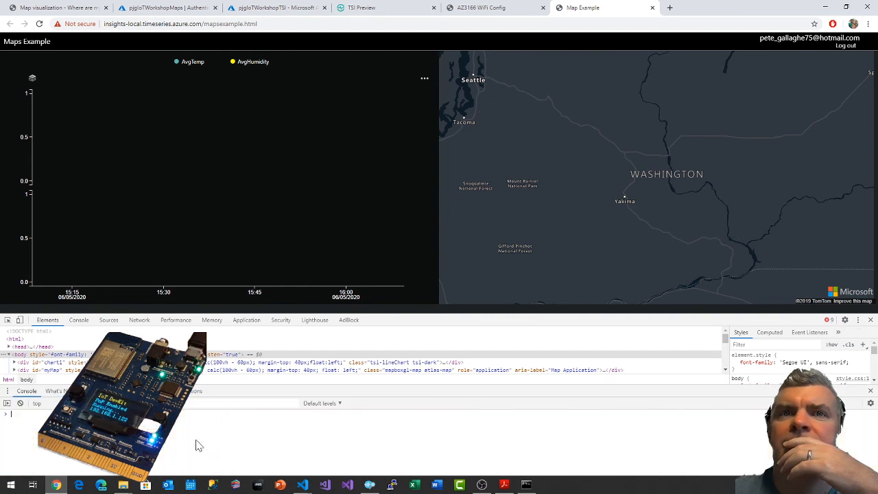
pyautogui.click(39, 23)
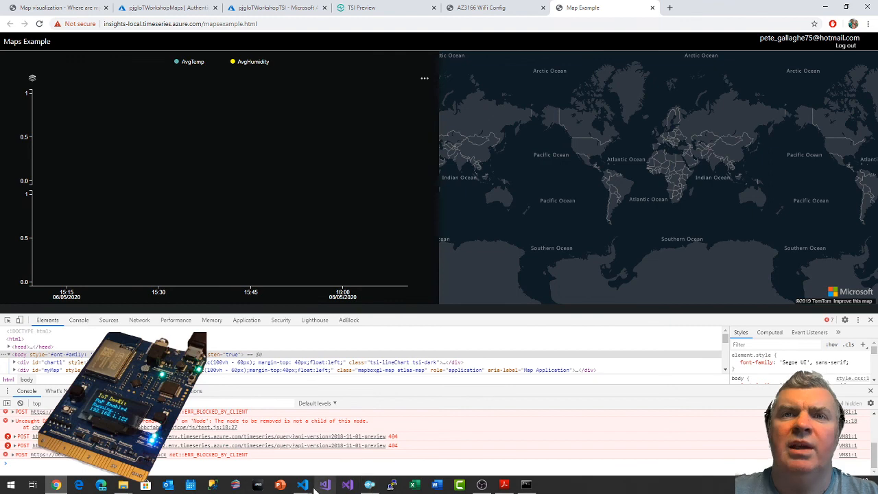
# Switch to Visual Studio Code, open the webapp's package.json and check the azure-maps-control dependency version.
pyautogui.moveTo(307, 487)
pyautogui.click(341, 439)
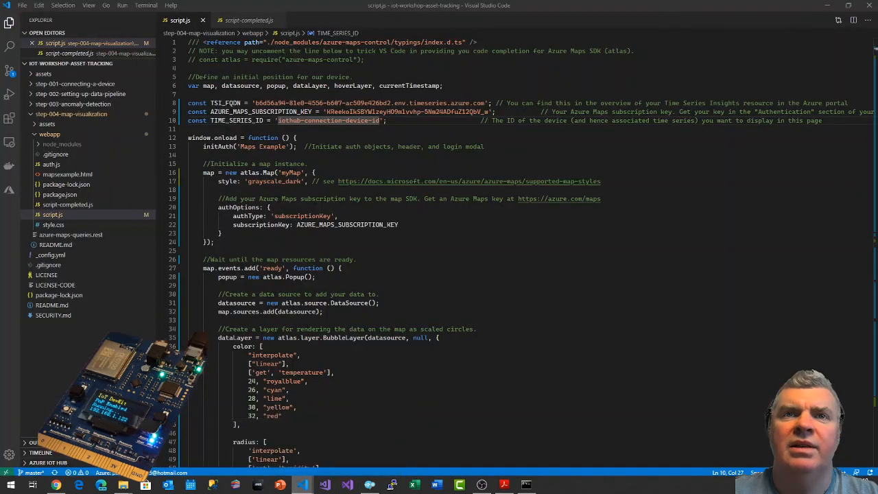
pyautogui.click(51, 196)
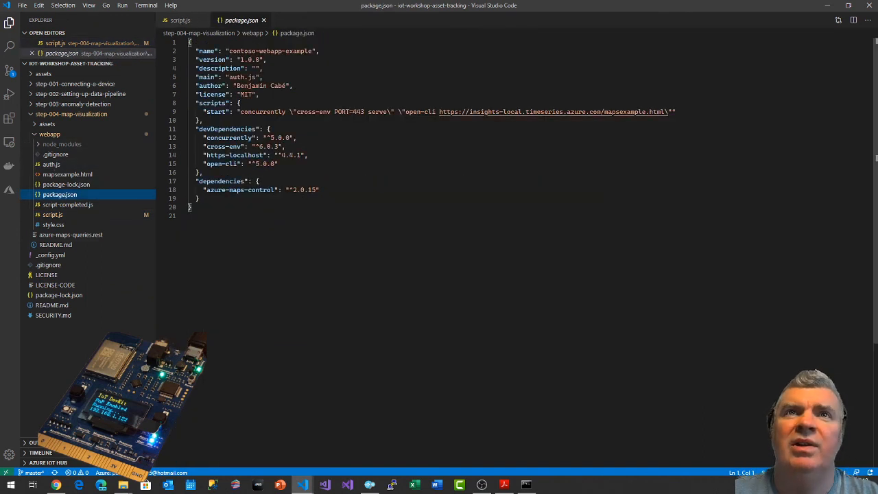
pyautogui.click(304, 190)
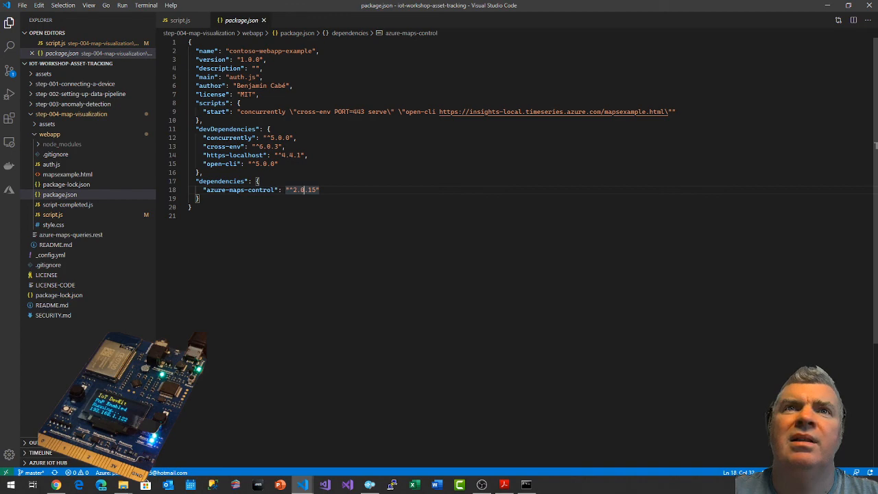
pyautogui.moveTo(243, 190)
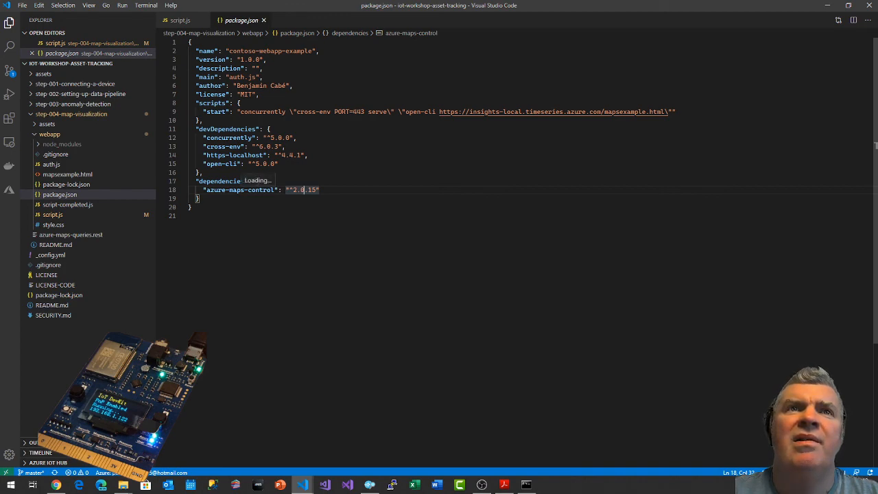
# Recheck the failed requests in Chrome's console, search the Visual Studio Code workspace for "2018", and close package.json.
pyautogui.hotkey('alt', 'Tab')
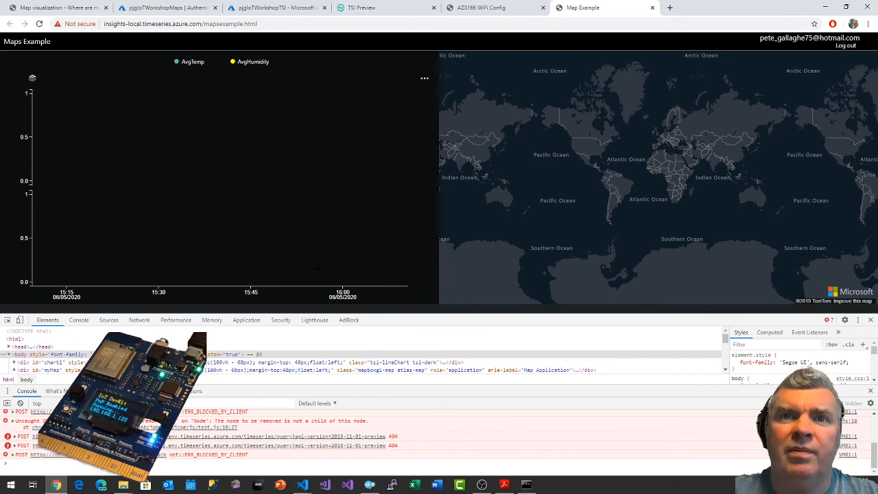
pyautogui.hotkey('alt', 'Tab')
pyautogui.hotkey('ctrl', 'shift', 'f')
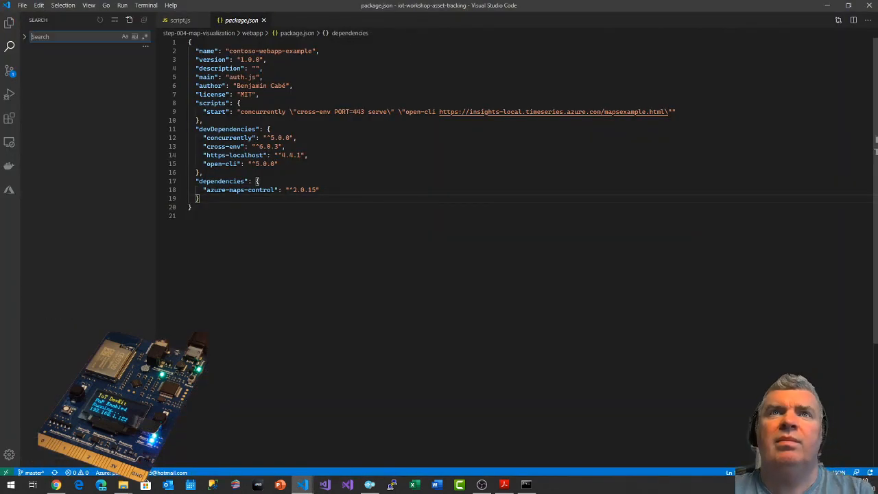
pyautogui.write('2018')
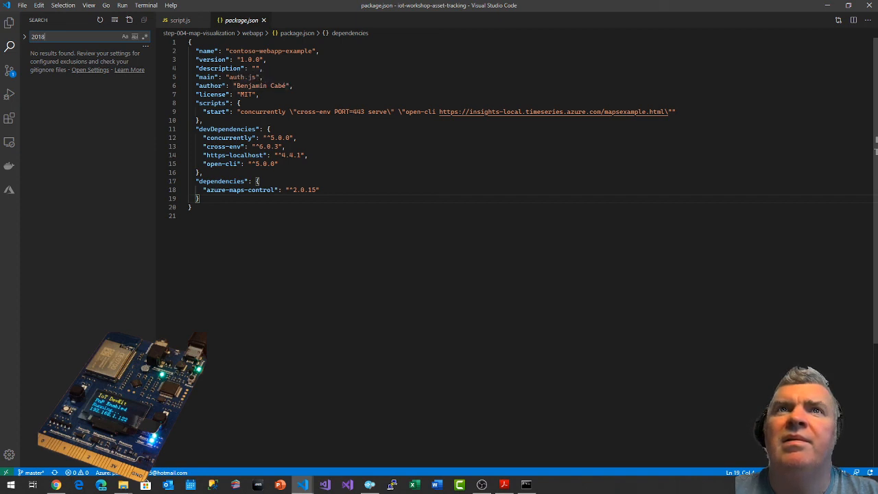
pyautogui.click(263, 20)
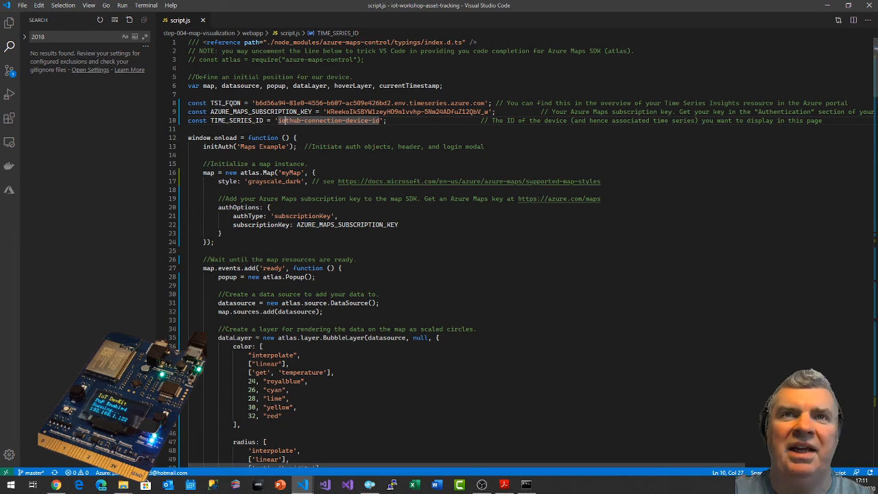
# Look through the start of script.js and search the whole workspace for the TSI_FQDN constant.
pyautogui.scroll(-3, 285, 120)
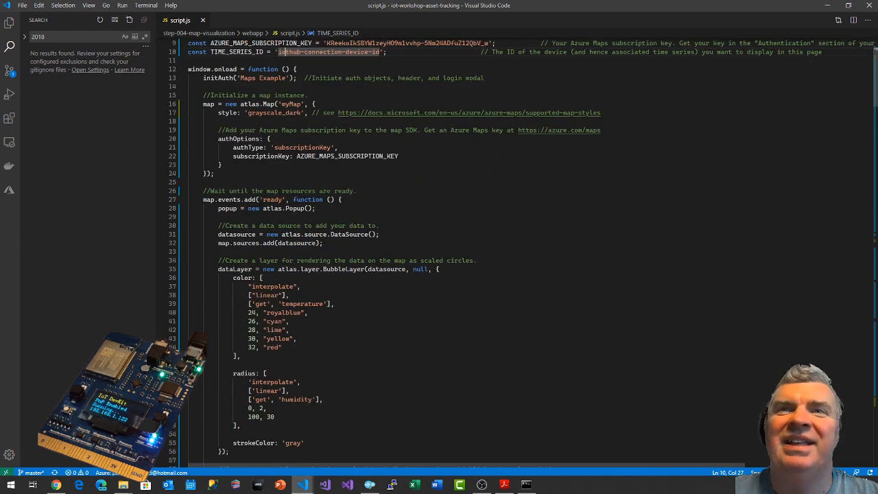
pyautogui.scroll(-3, 279, 52)
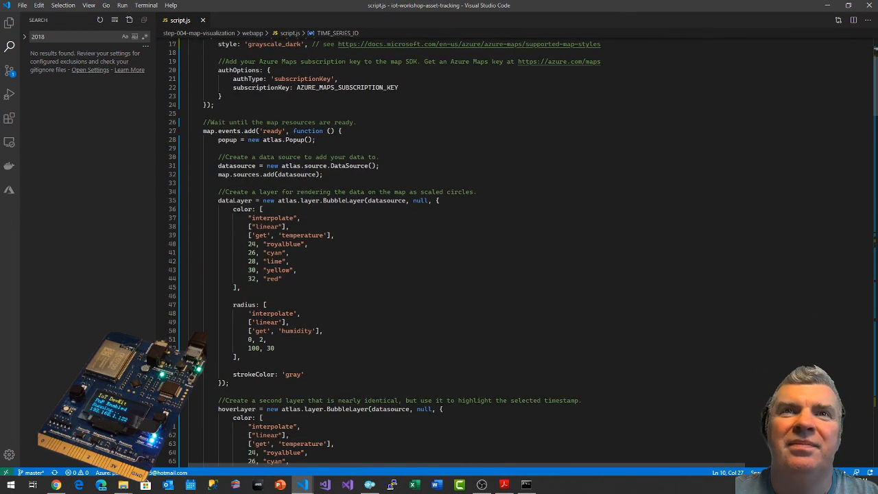
pyautogui.scroll(6, 280, 120)
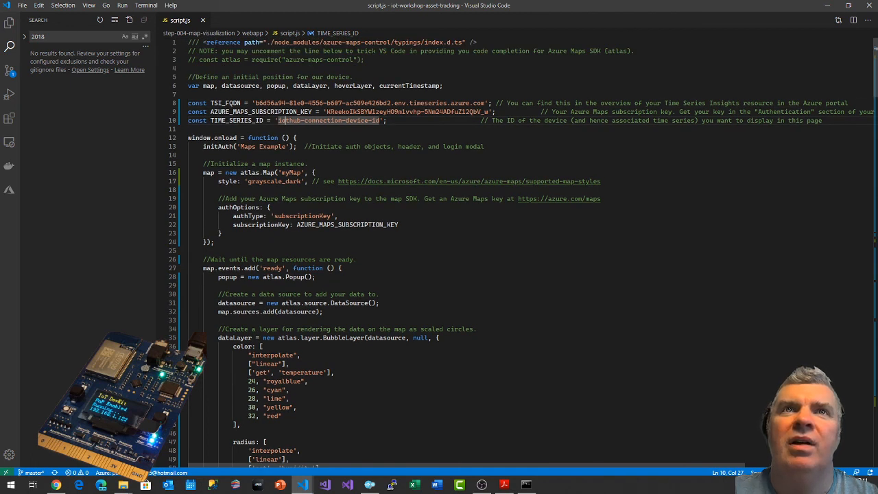
pyautogui.doubleClick(225, 103)
pyautogui.hotkey('ctrl', 'shift', 'f')
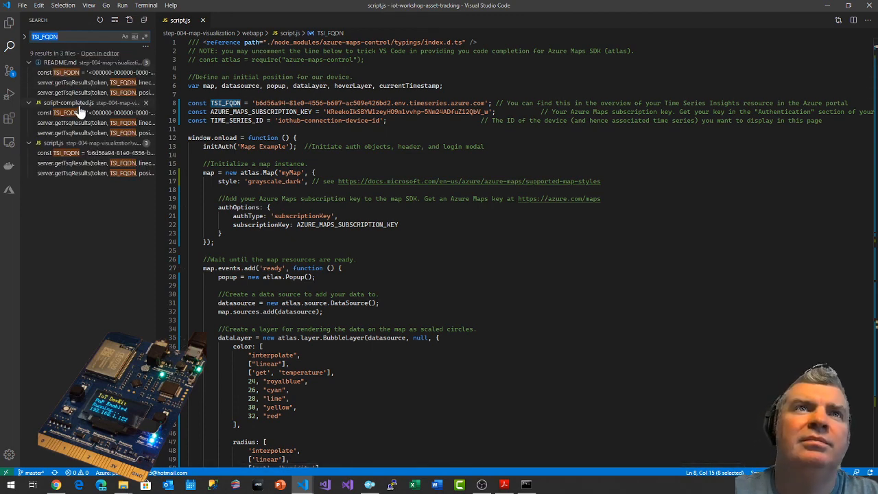
# Open the README.md match for TSI_FQDN and read the setup instructions from the global variables through to the testing and wrap-up sections.
pyautogui.click(66, 73)
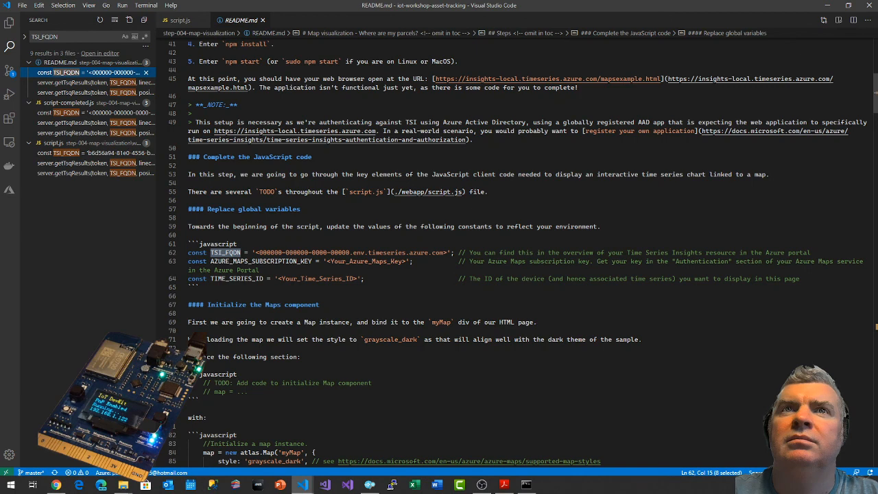
pyautogui.scroll(-2, 518, 252)
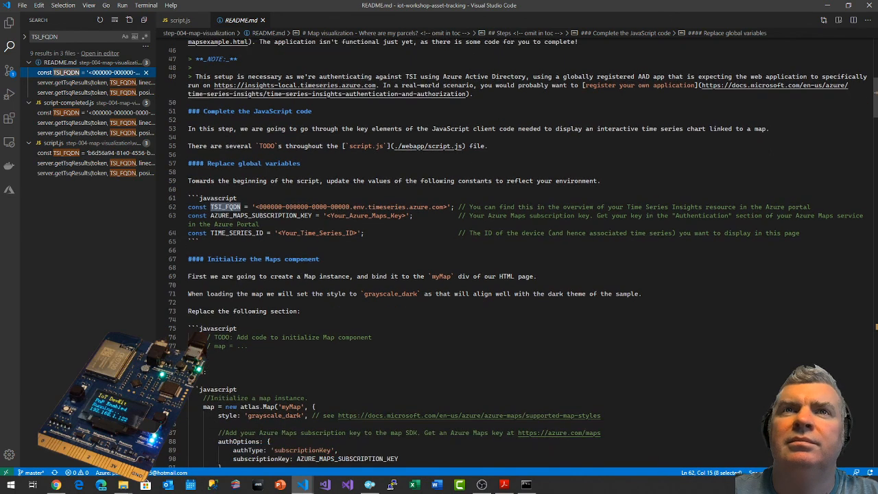
pyautogui.scroll(-2, 523, 253)
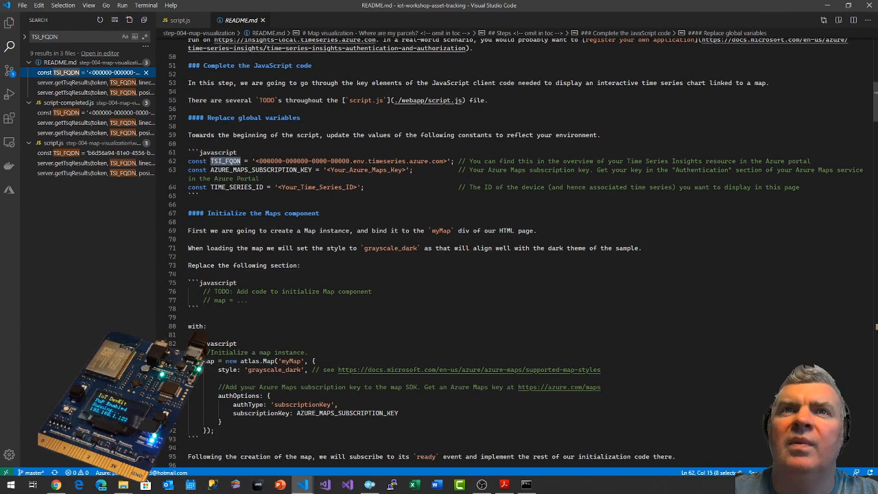
pyautogui.scroll(-9, 521, 252)
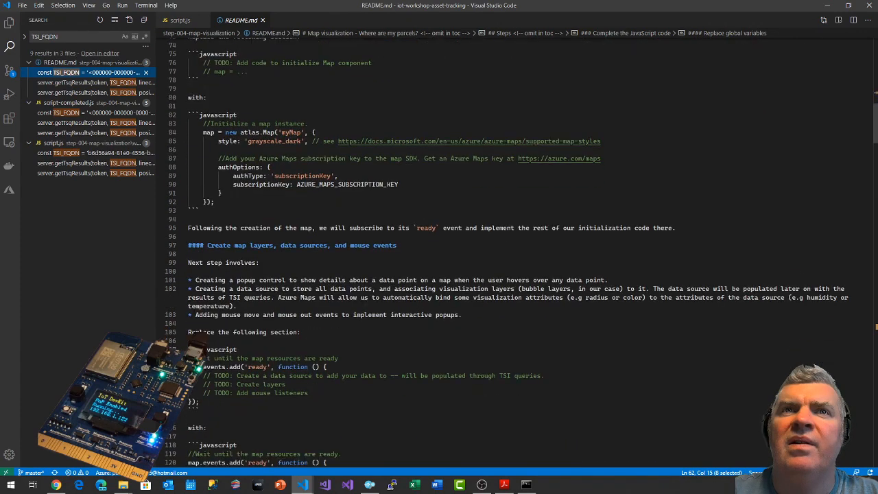
pyautogui.scroll(-4, 521, 252)
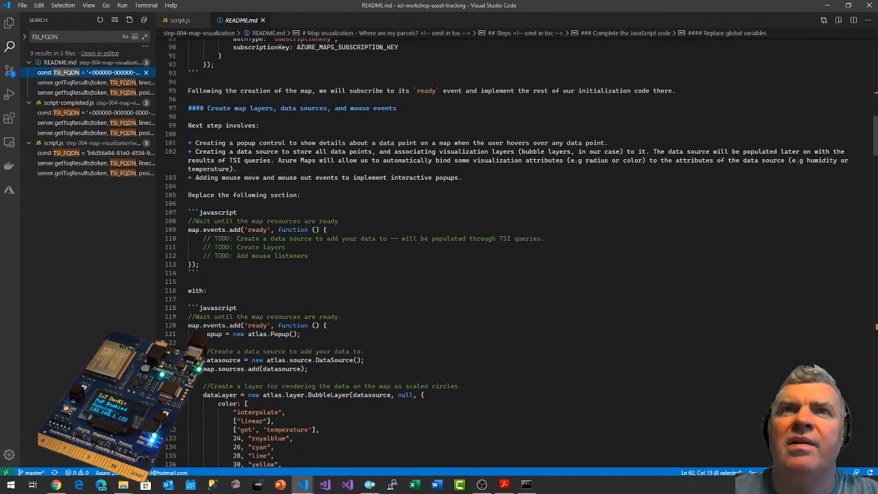
pyautogui.scroll(2, 507, 252)
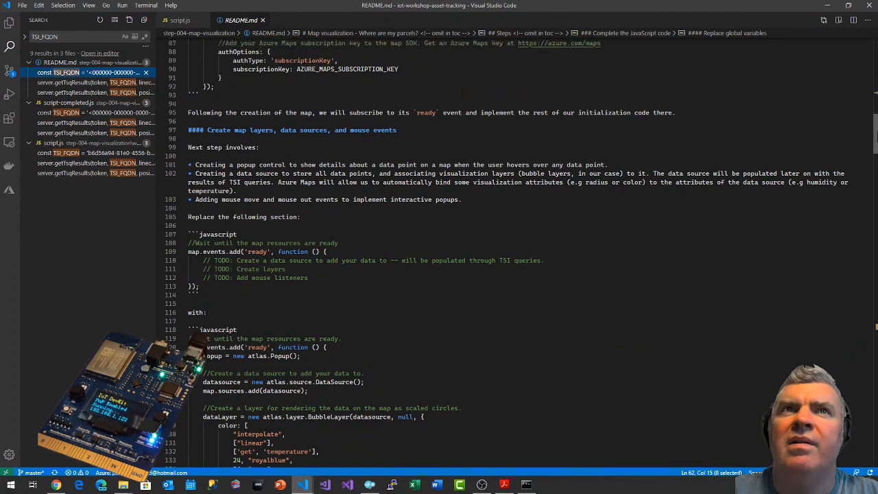
pyautogui.scroll(-2, 507, 252)
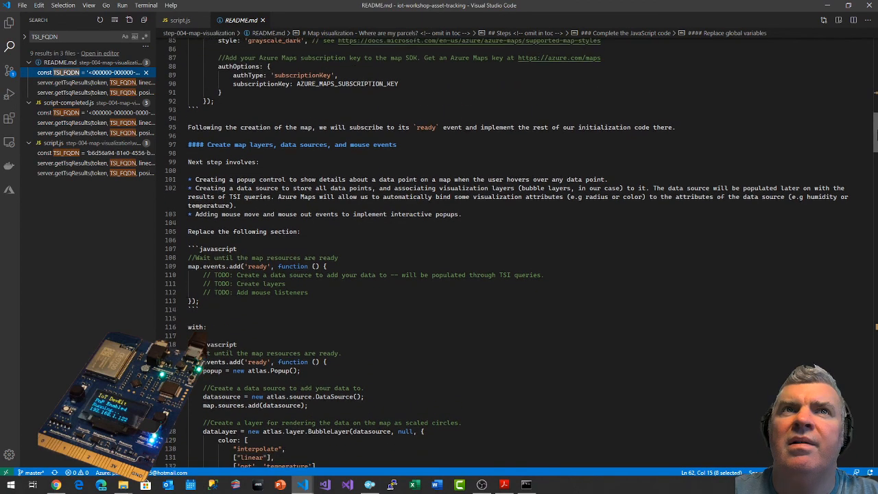
pyautogui.scroll(-12, 507, 252)
pyautogui.moveTo(874, 272); pyautogui.dragTo(874, 402)
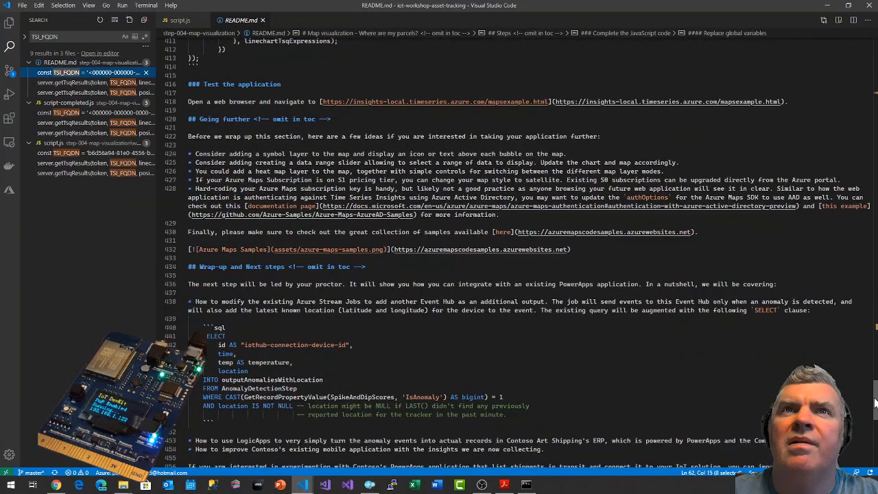
# Open the first getTsqResults match in script.js and examine the getTsiToken call that supplies its token.
pyautogui.click(65, 166)
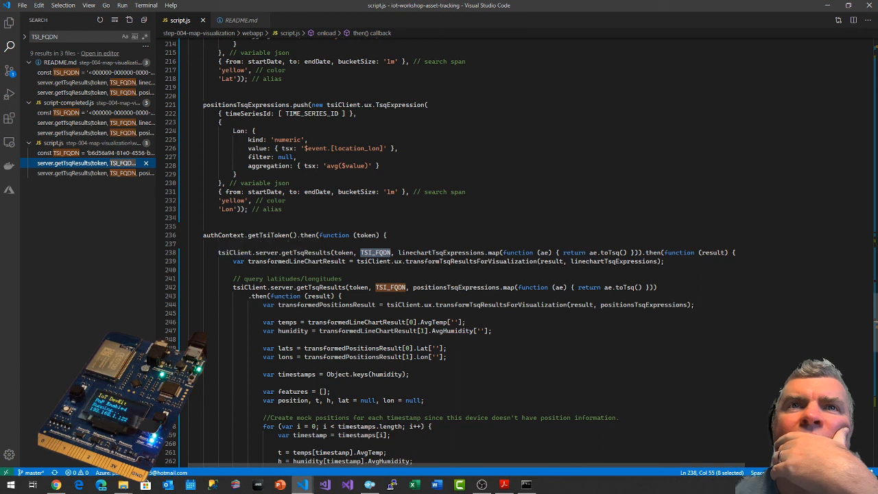
pyautogui.doubleClick(268, 235)
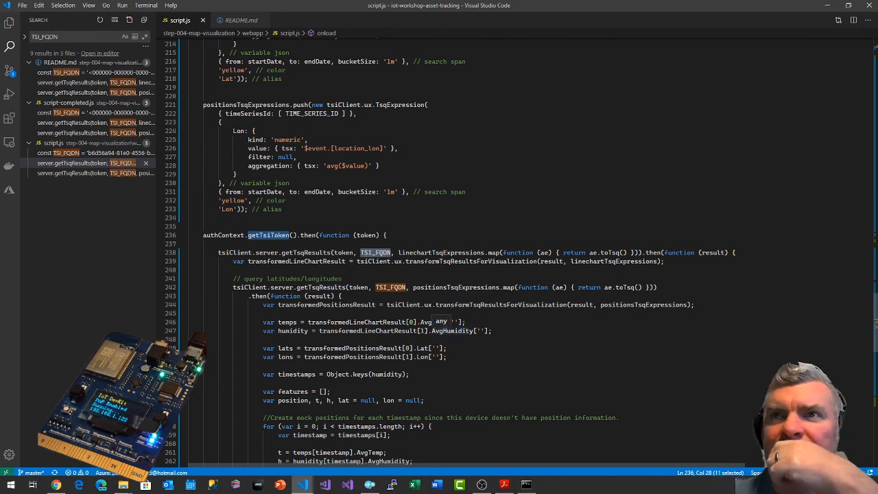
# Look through the time series query and map data code in script.js and search the whole workspace for tsiClient.
pyautogui.scroll(-6, 441, 321)
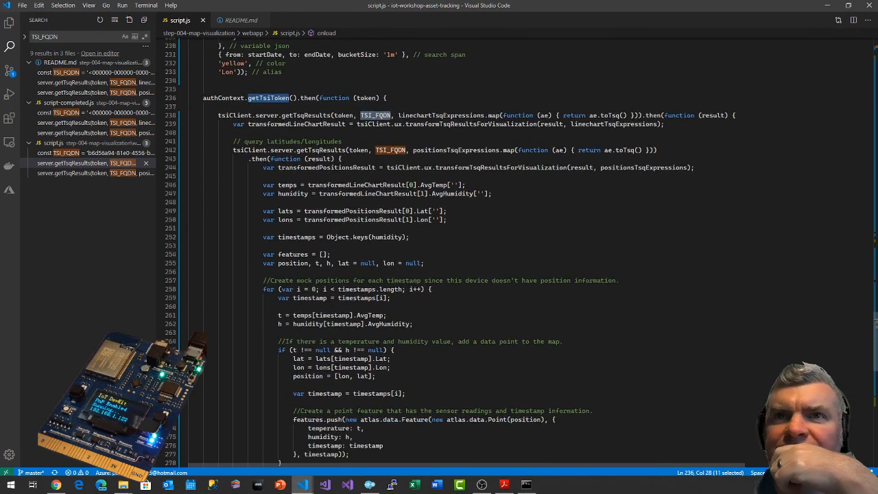
pyautogui.scroll(-11, 441, 321)
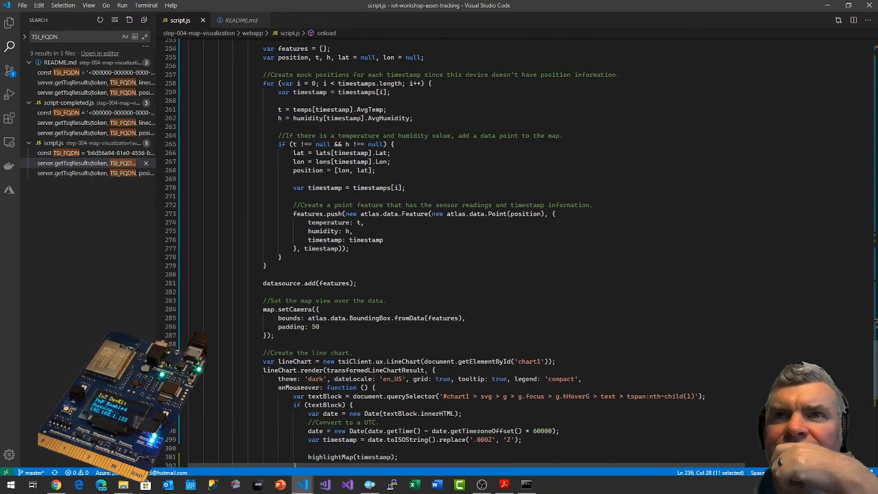
pyautogui.scroll(16, 441, 321)
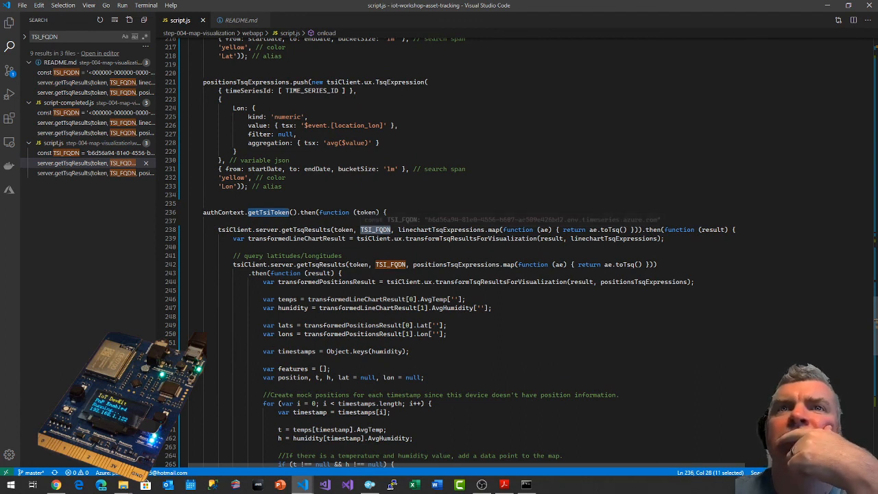
pyautogui.doubleClick(234, 230)
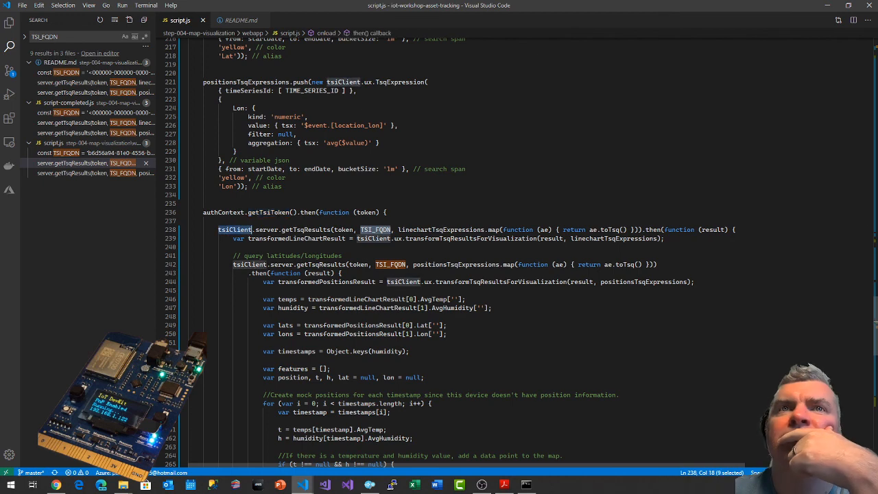
pyautogui.scroll(3, 515, 247)
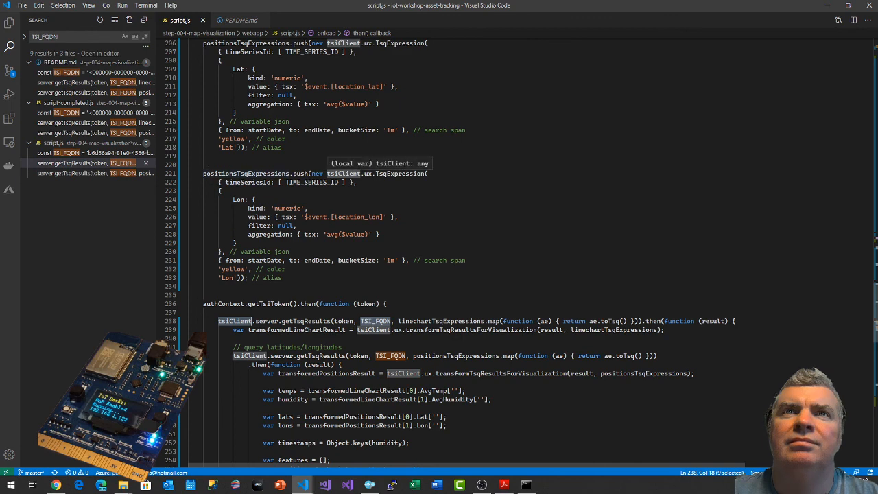
pyautogui.hotkey('ctrl', 'shift', 'f')
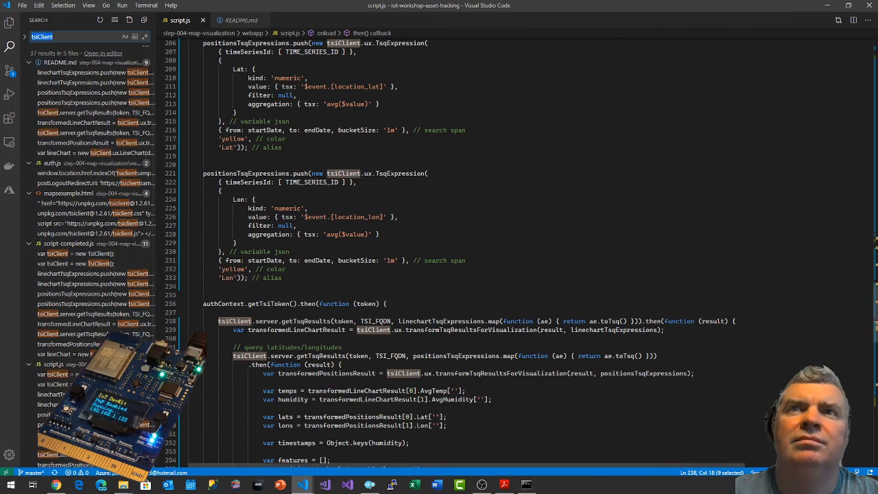
# Find the tsiClient declaration in script.js and try to look up the definition, type definition and references of TsiClient.
pyautogui.moveTo(875, 305); pyautogui.dragTo(875, 39)
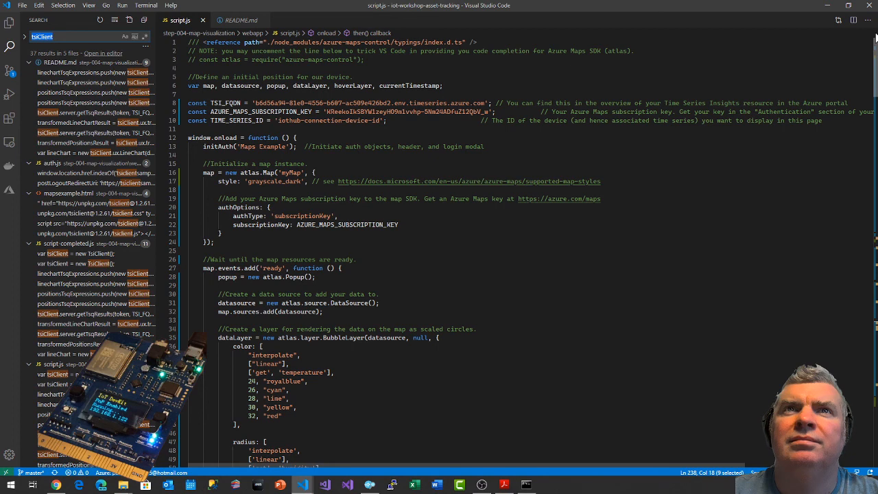
pyautogui.moveTo(876, 40)
pyautogui.mouseDown()
pyautogui.moveTo(877, 54)
pyautogui.moveTo(872, 34)
pyautogui.mouseUp()
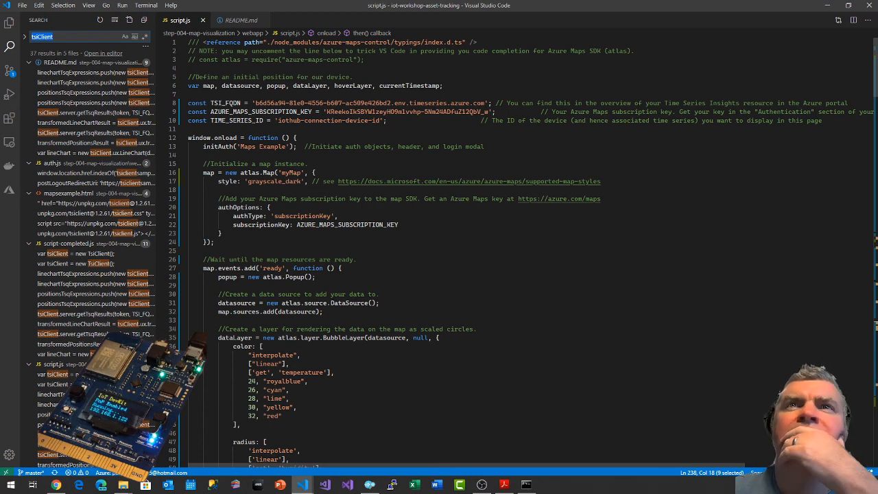
pyautogui.moveTo(876, 71); pyautogui.dragTo(876, 274)
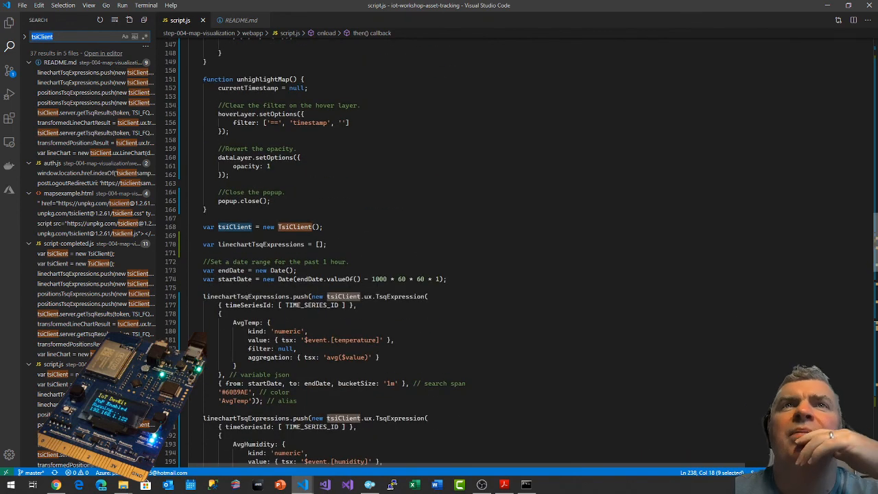
pyautogui.click(280, 227)
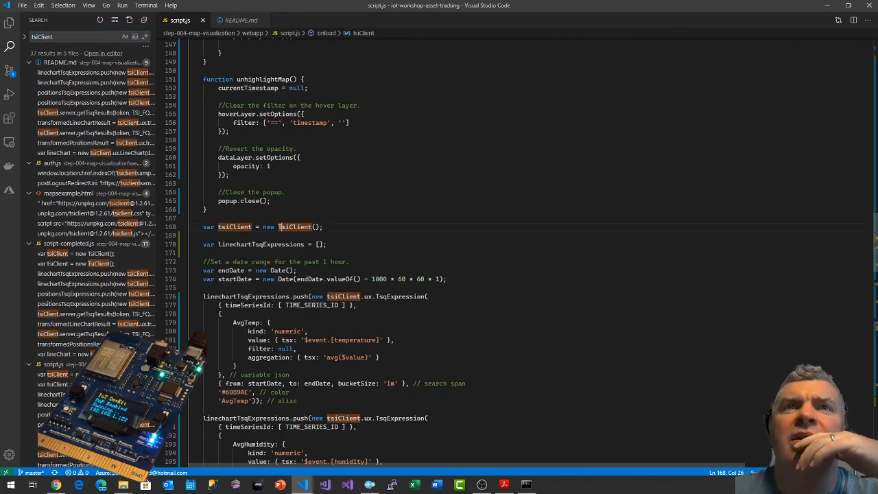
pyautogui.rightClick(308, 229)
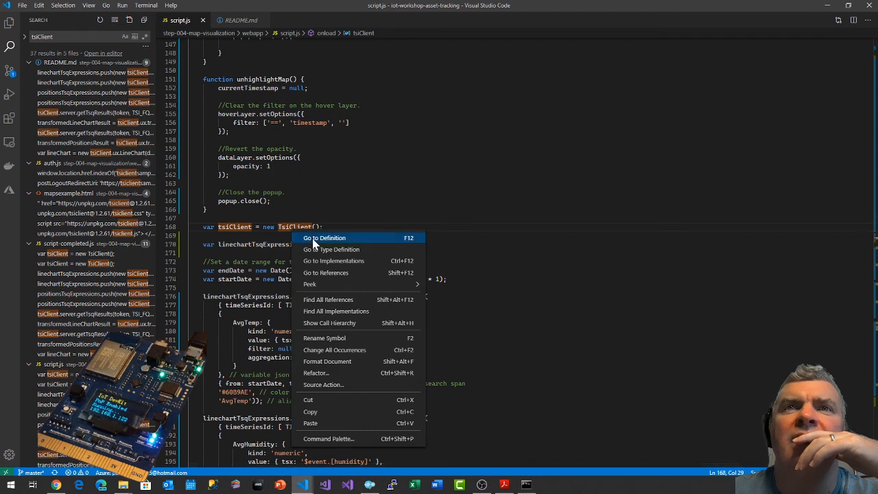
pyautogui.click(312, 238)
pyautogui.rightClick(310, 235)
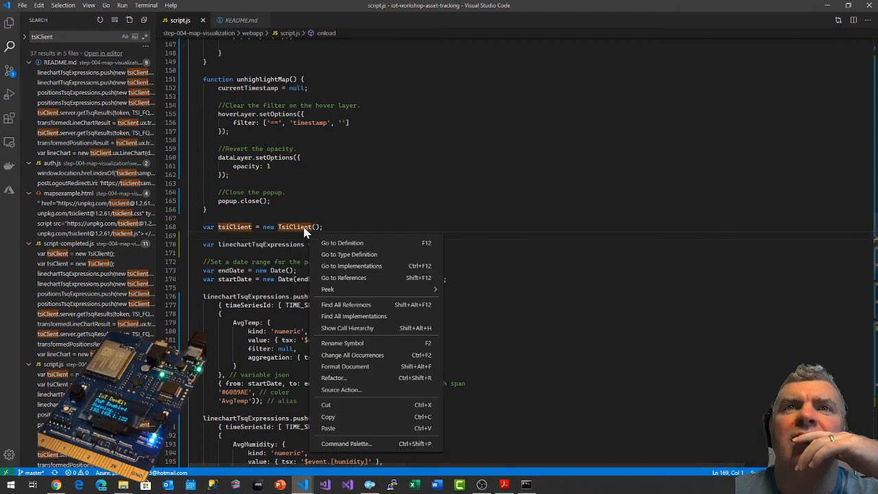
pyautogui.click(325, 254)
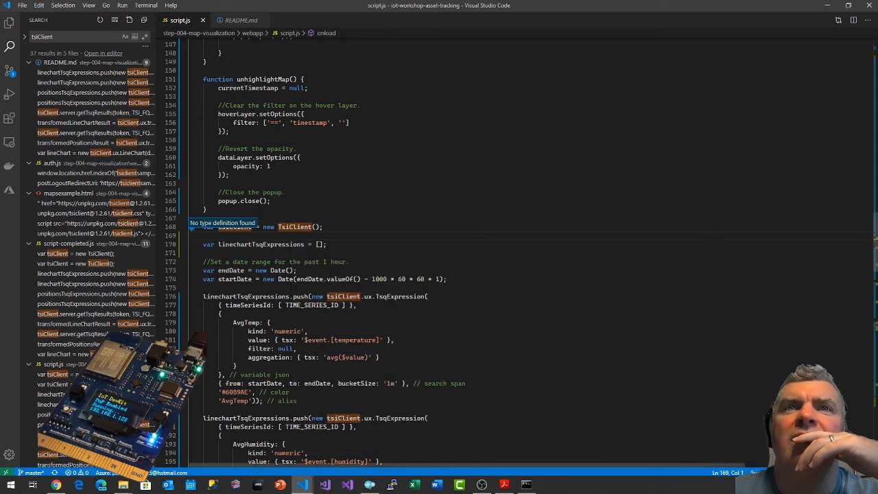
pyautogui.click(324, 253)
pyautogui.rightClick(307, 233)
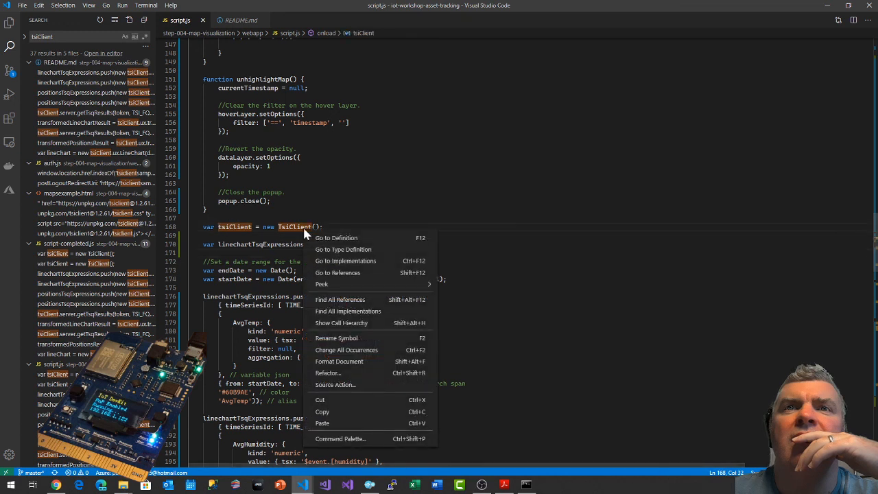
pyautogui.click(336, 273)
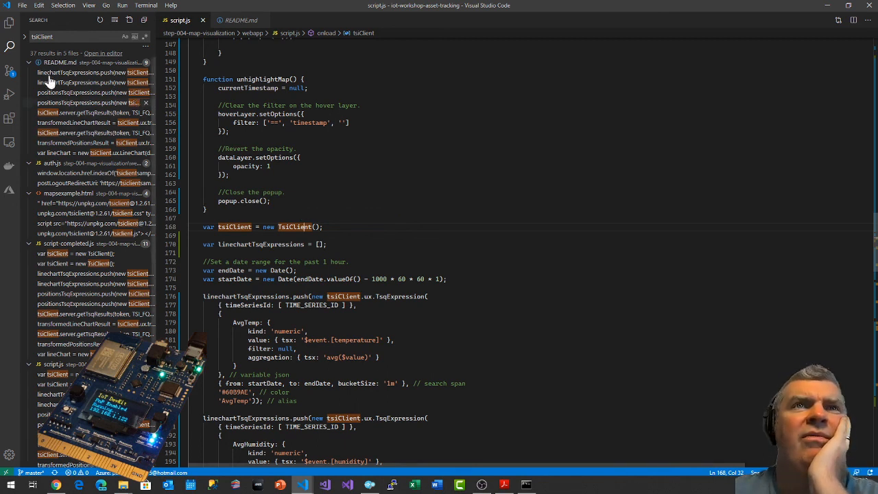
# Check the webapp's package.json and read through auth.js, from initAuth to the end of the getTsiToken function.
pyautogui.click(9, 23)
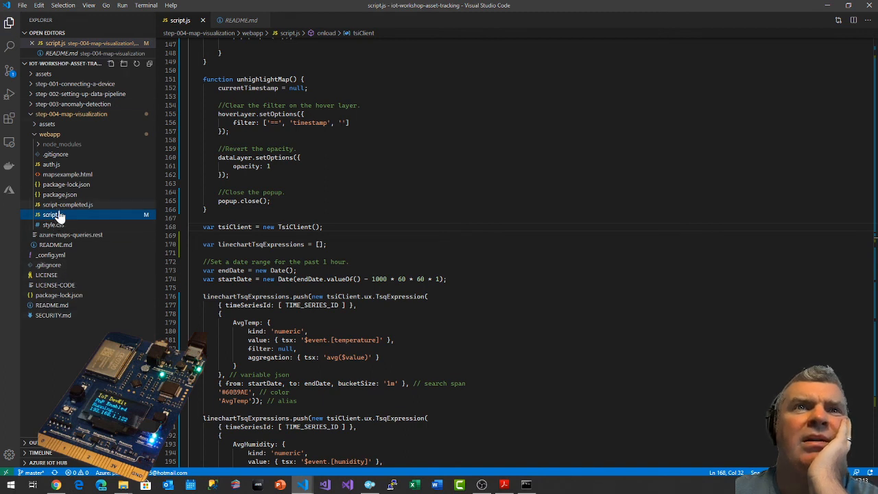
pyautogui.click(60, 195)
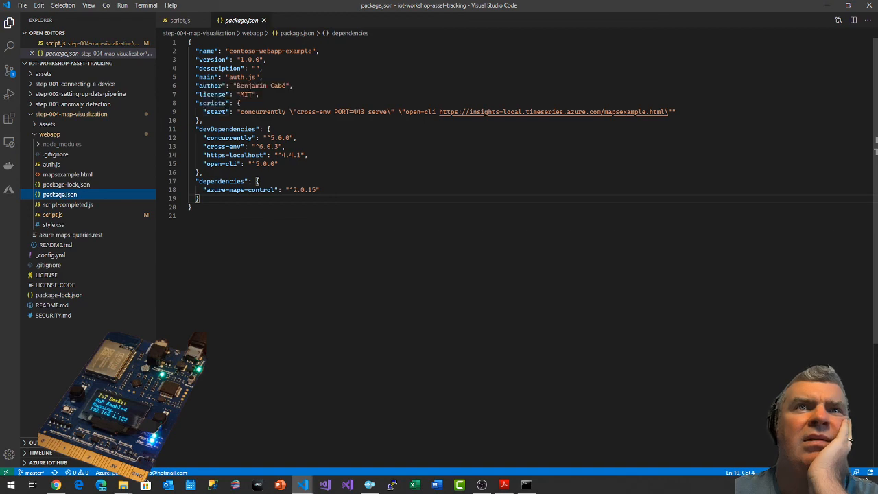
pyautogui.click(58, 167)
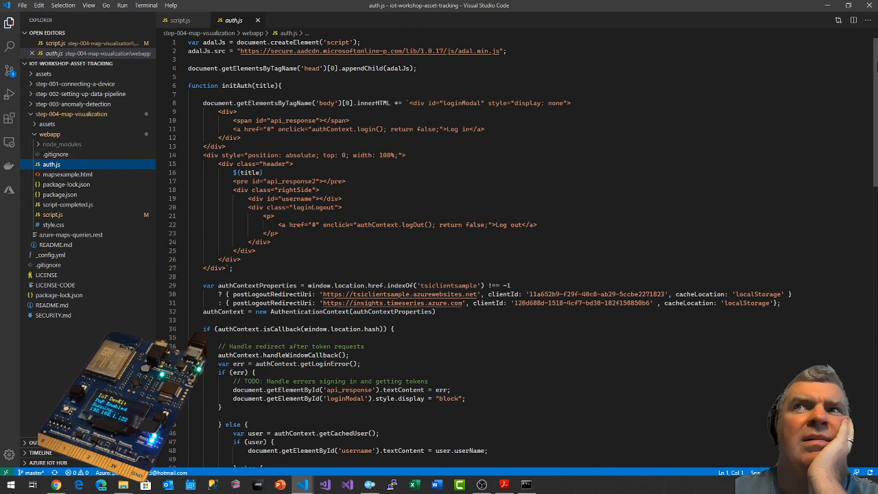
pyautogui.scroll(-5, 521, 252)
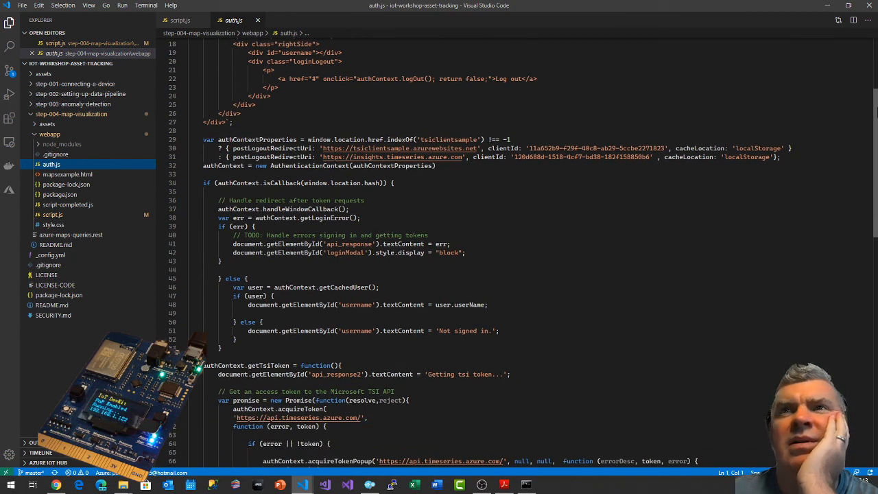
pyautogui.scroll(-8, 480, 254)
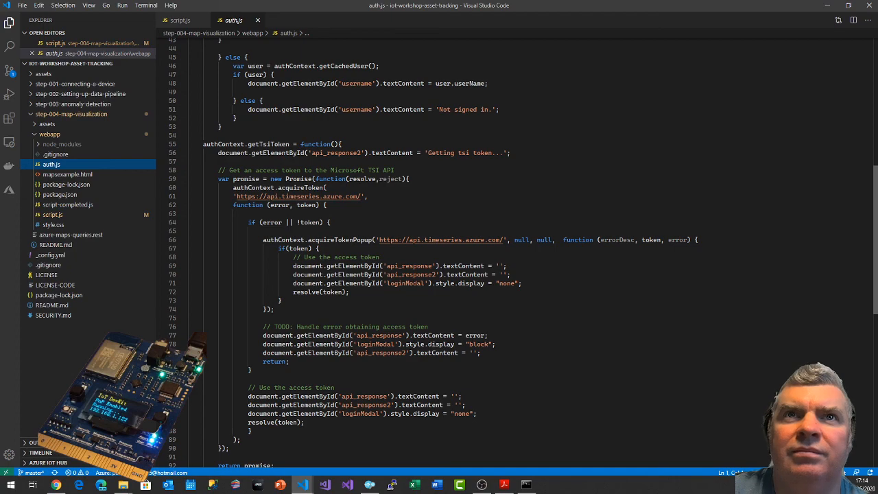
pyautogui.scroll(10, 863, 36)
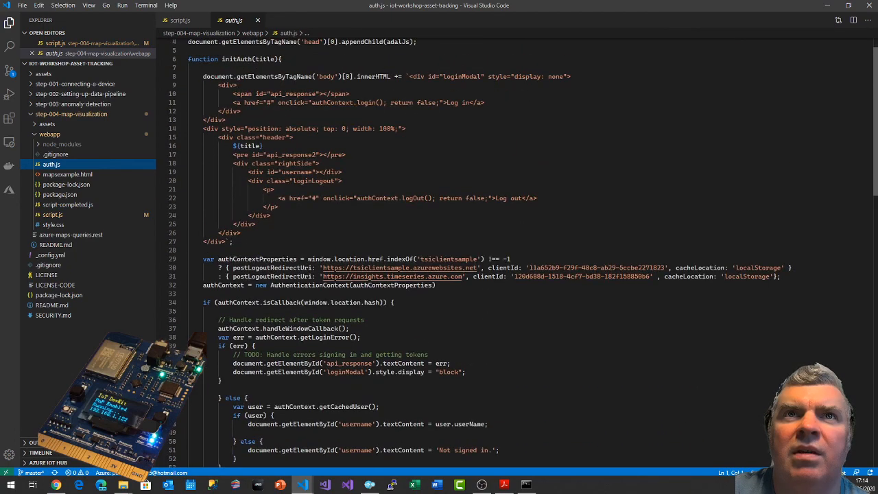
pyautogui.moveTo(875, 60); pyautogui.dragTo(875, 161)
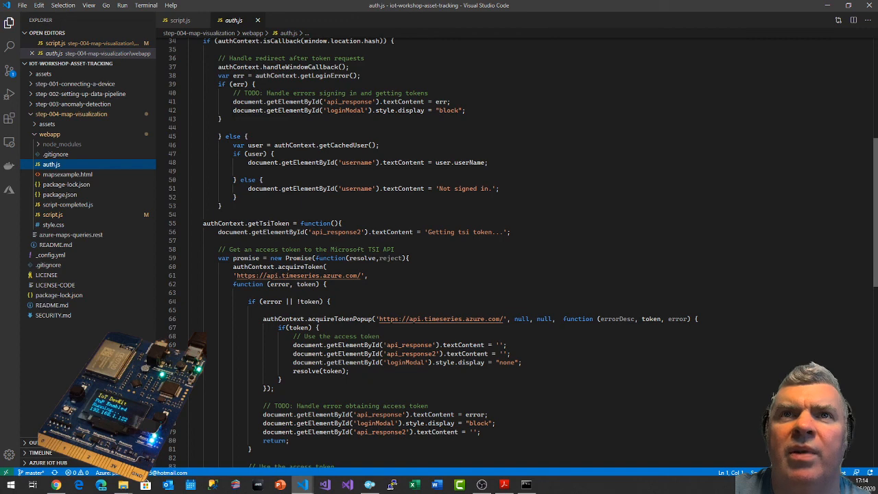
pyautogui.scroll(-2, 523, 252)
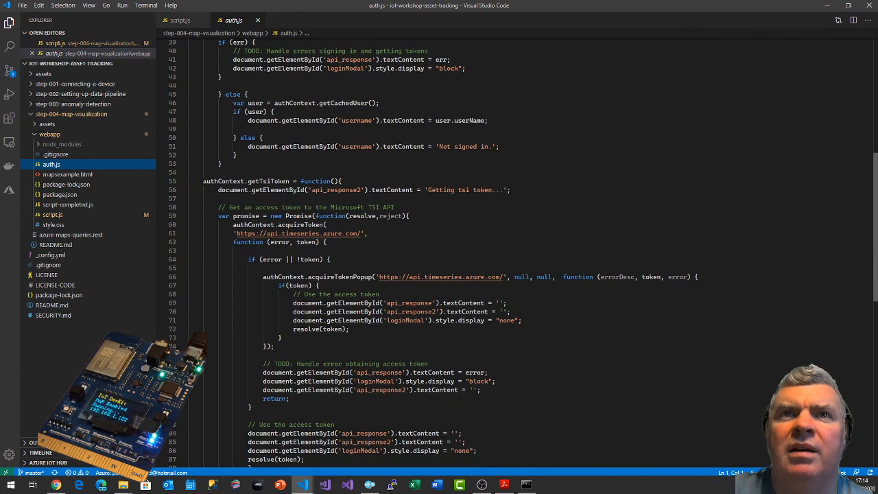
pyautogui.scroll(-4, 523, 252)
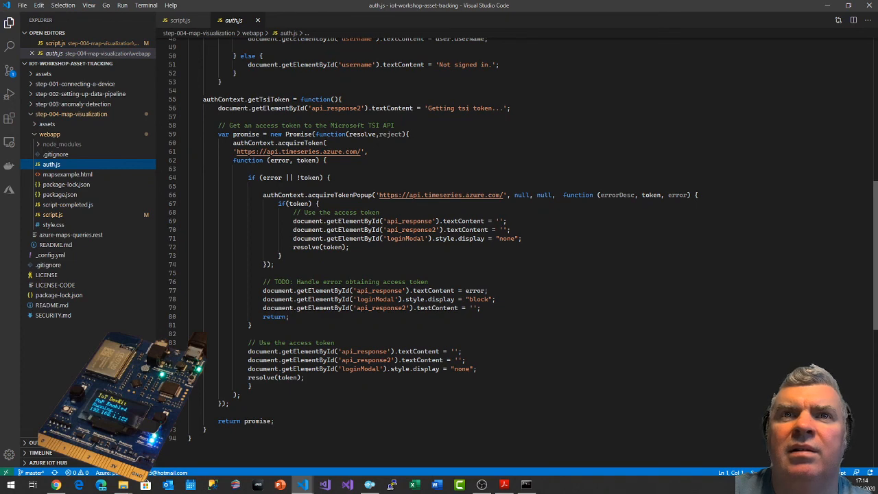
pyautogui.scroll(10, 524, 253)
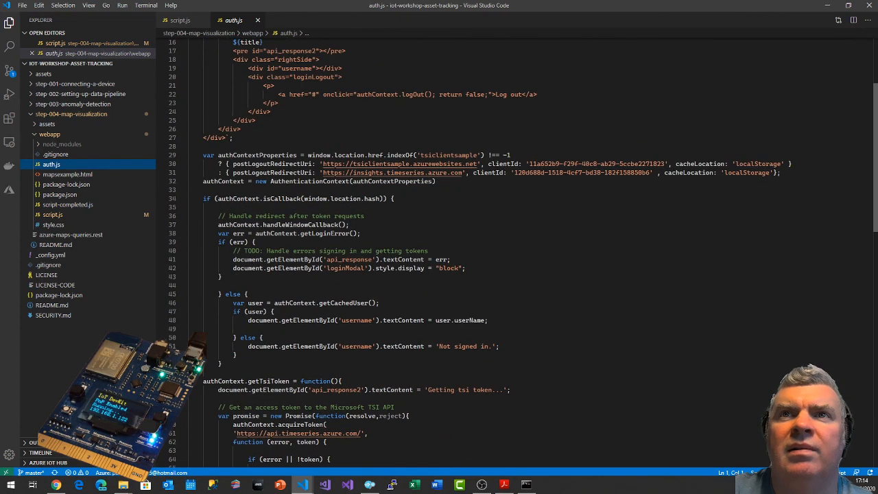
pyautogui.scroll(5, 523, 253)
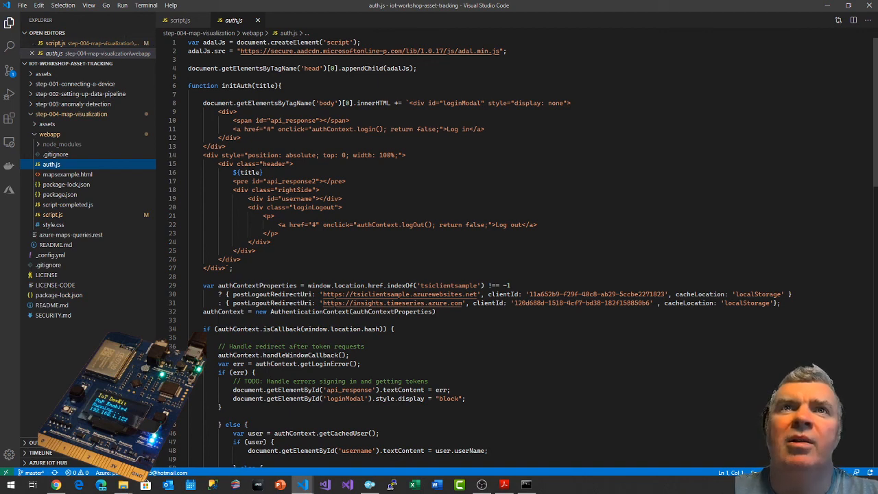
# Switch to Chrome and review the Map visualization workshop page, from the chart code back through the global variables to the page's start.
pyautogui.hotkey('alt', 'Tab')
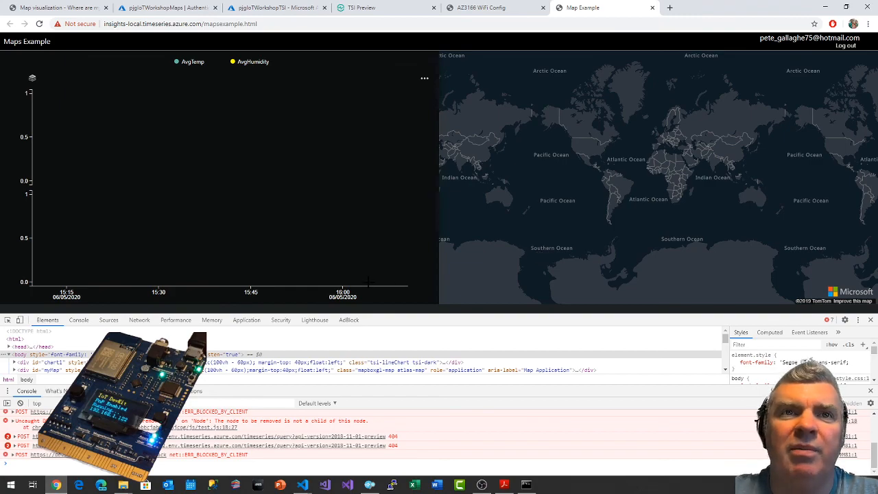
pyautogui.click(56, 7)
pyautogui.scroll(3, 364, 273)
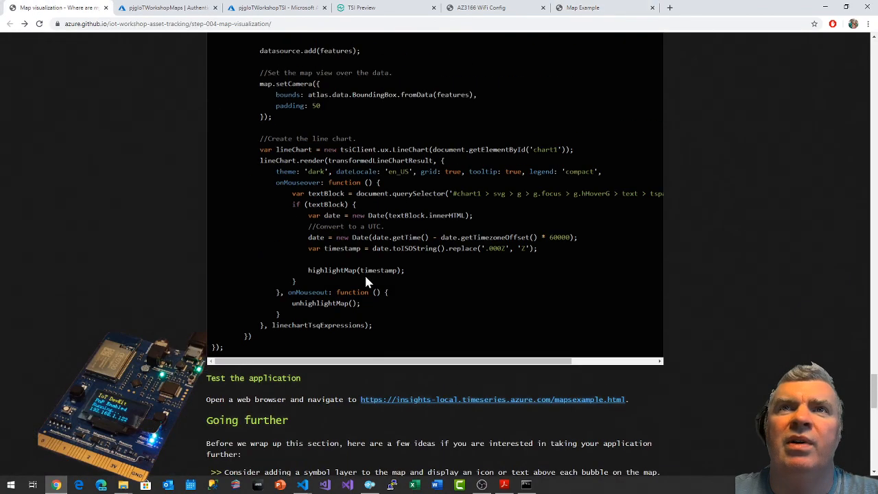
pyautogui.scroll(15, 84, 319)
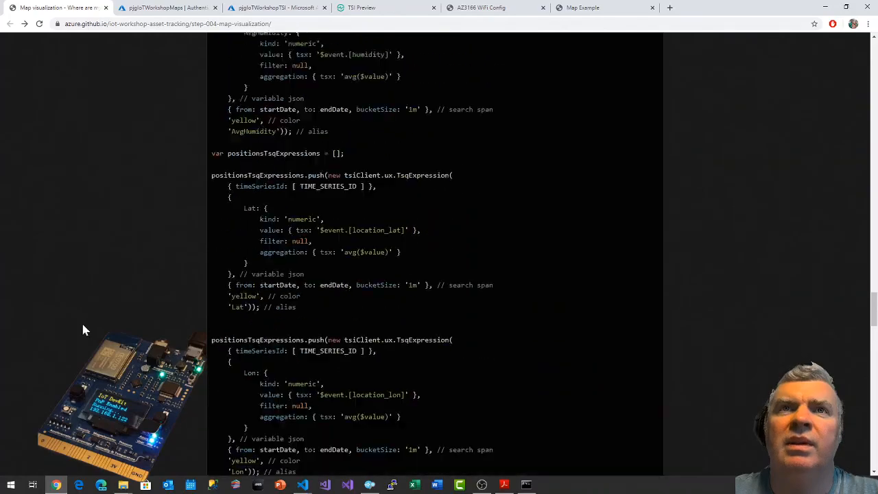
pyautogui.scroll(15, 83, 330)
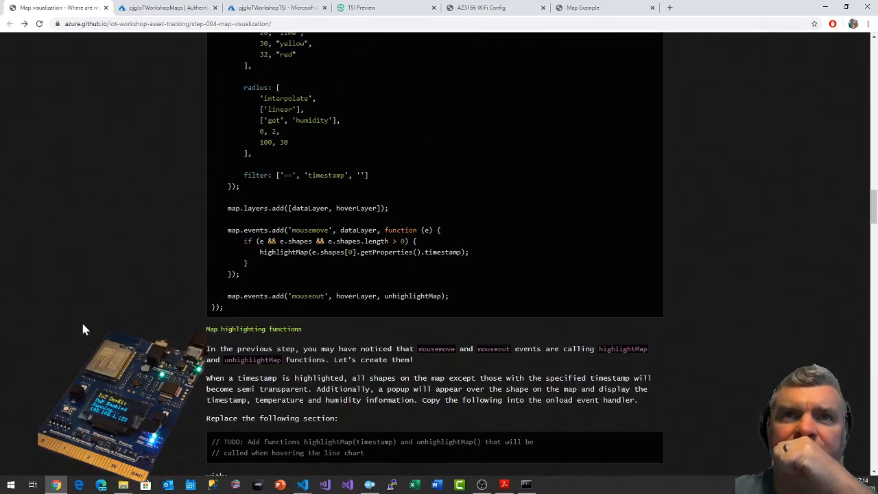
pyautogui.scroll(15, 82, 330)
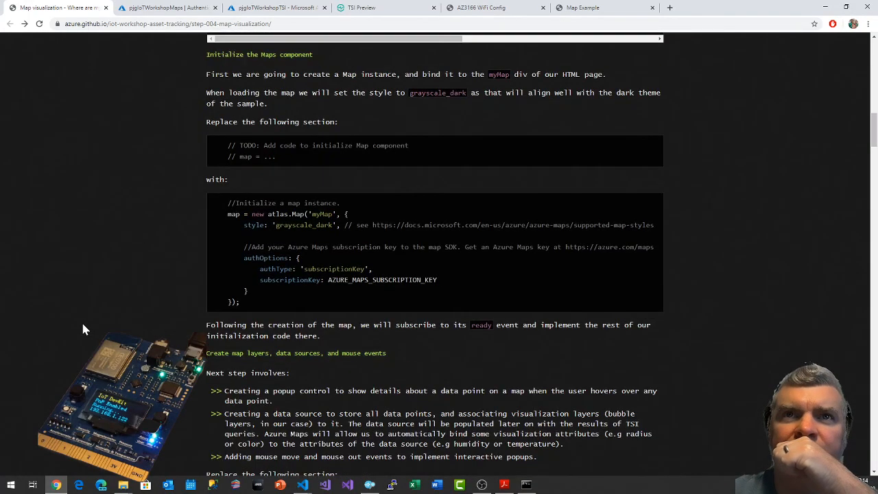
pyautogui.scroll(-3, 82, 330)
pyautogui.scroll(8, 83, 330)
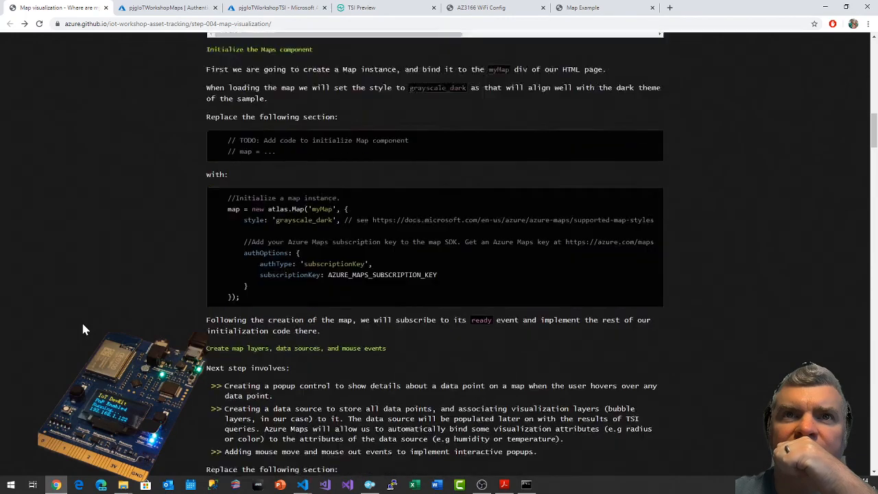
pyautogui.scroll(-3, 82, 330)
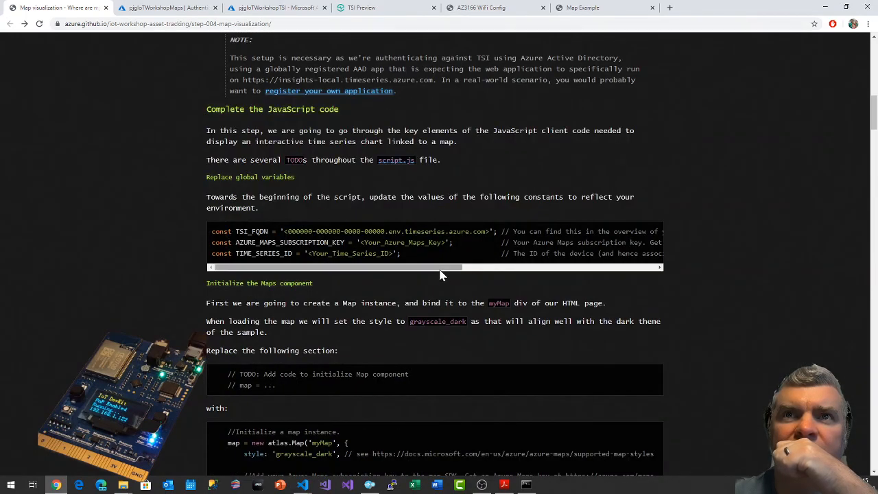
pyautogui.moveTo(439, 268); pyautogui.dragTo(395, 270)
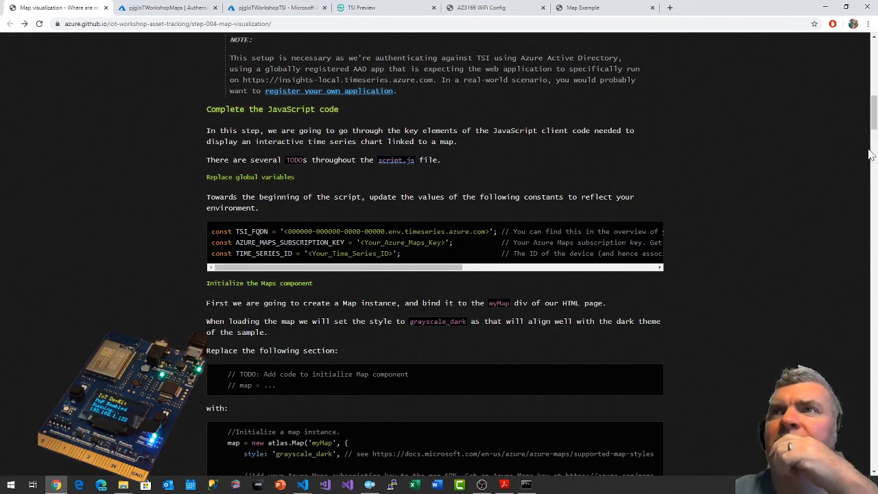
pyautogui.moveTo(875, 115); pyautogui.dragTo(874, 59)
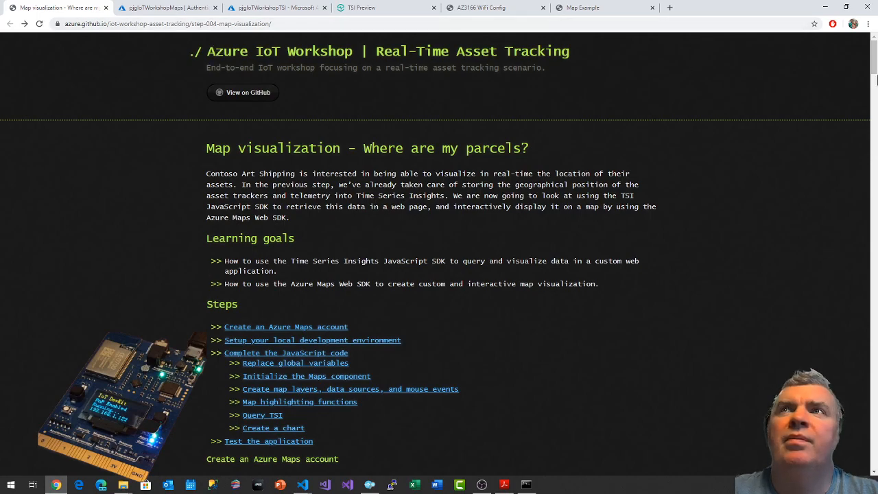
# Glance at the Map visualization page's wrap-up section and open the workshop's home page, azure.github.io/iot-workshop-asset-tracking, in a new tab.
pyautogui.moveTo(874, 58); pyautogui.dragTo(874, 451)
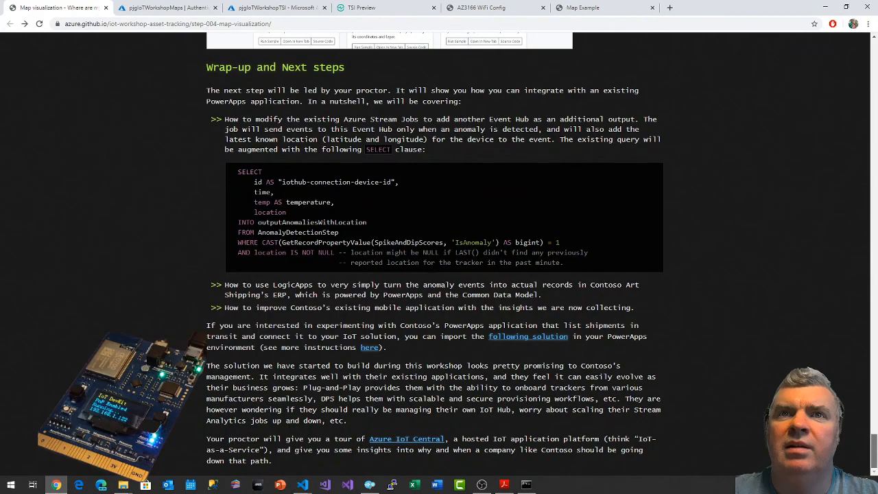
pyautogui.moveTo(873, 455); pyautogui.dragTo(867, 41)
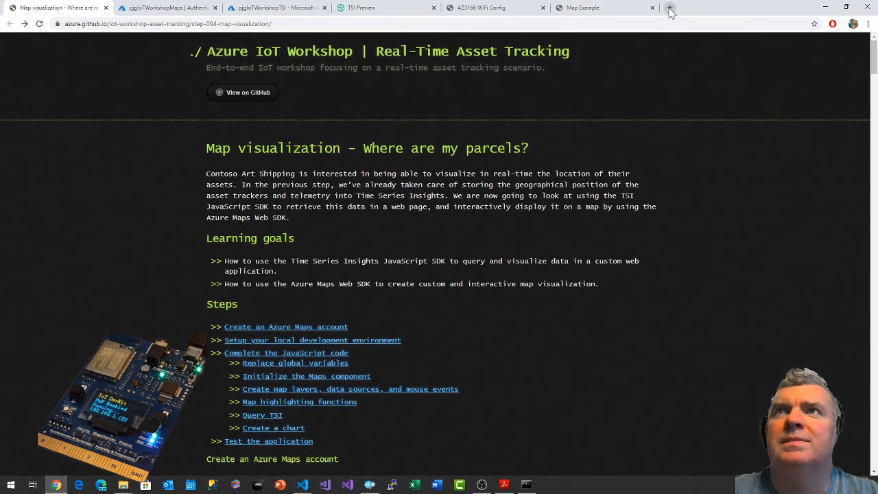
pyautogui.doubleClick(141, 23)
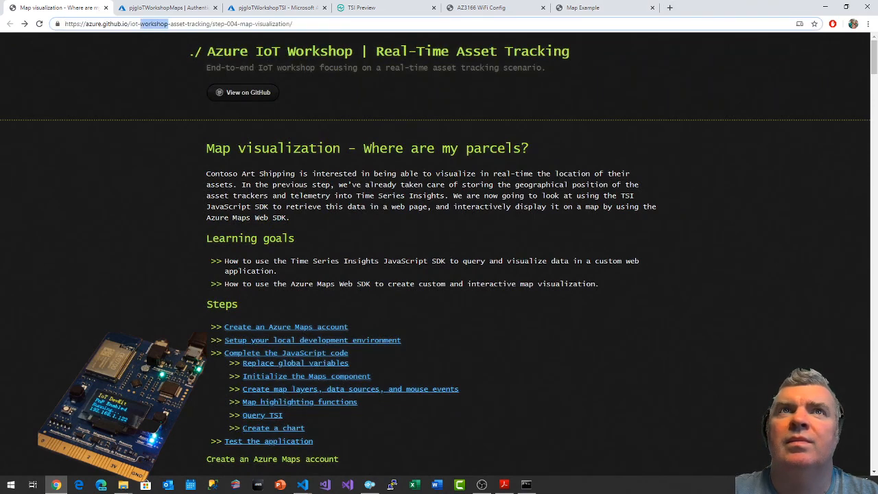
pyautogui.moveTo(210, 24); pyautogui.dragTo(55, 24)
pyautogui.hotkey('ctrl', 'c')
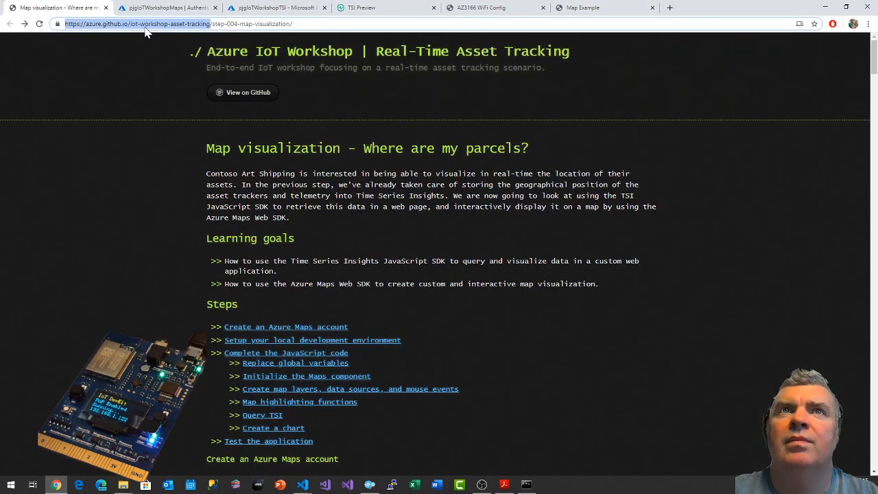
pyautogui.click(670, 8)
pyautogui.hotkey('ctrl', 'v')
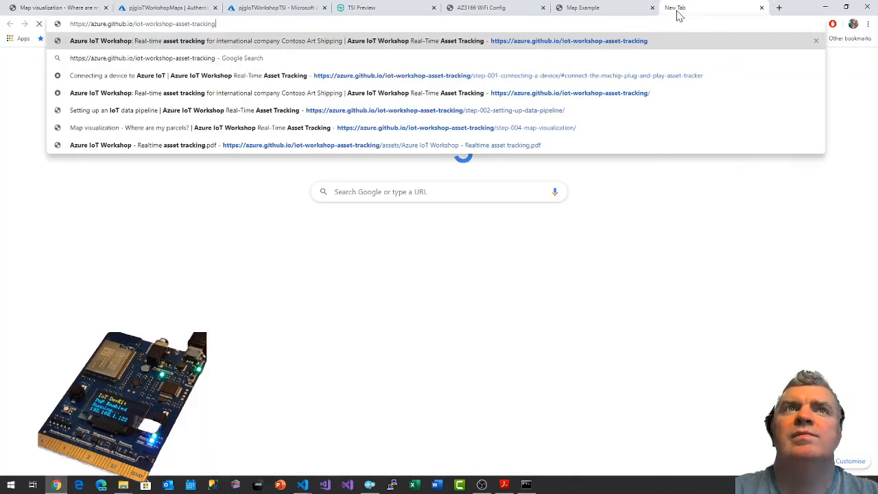
pyautogui.press('Return')
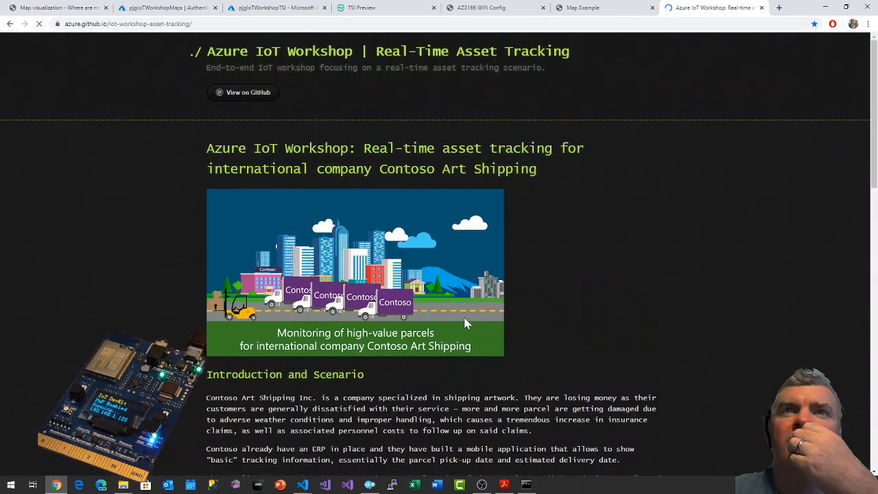
# Open the workshop's Setting up a data pipeline step from the outline and review the parameters for creating the Time Series Insights Preview environment.
pyautogui.scroll(-3, 466, 323)
pyautogui.scroll(-3, 467, 319)
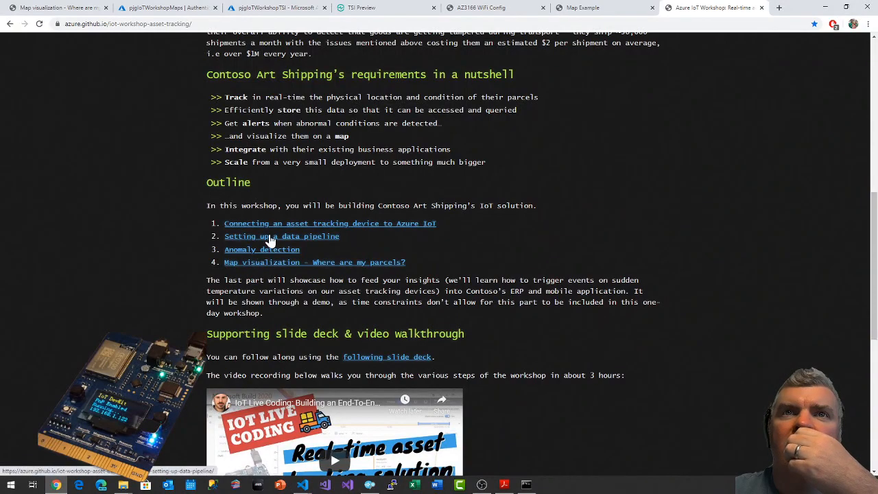
pyautogui.click(269, 237)
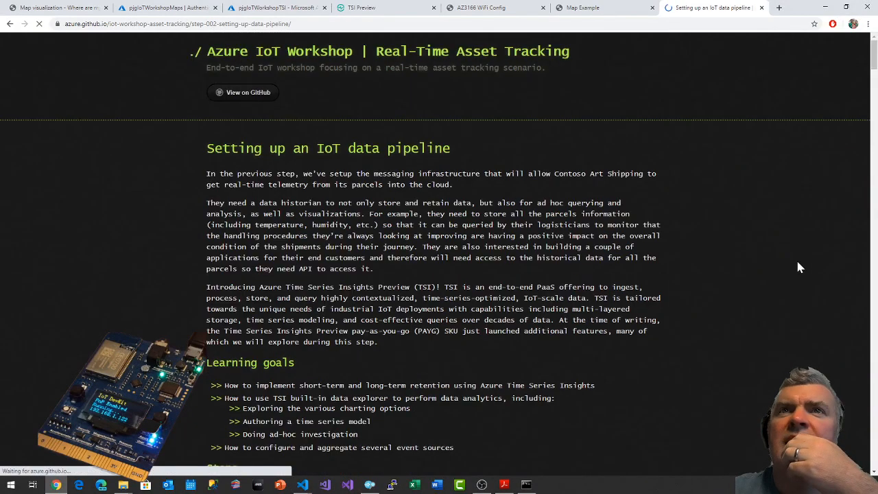
pyautogui.scroll(-5, 668, 205)
pyautogui.scroll(-5, 670, 215)
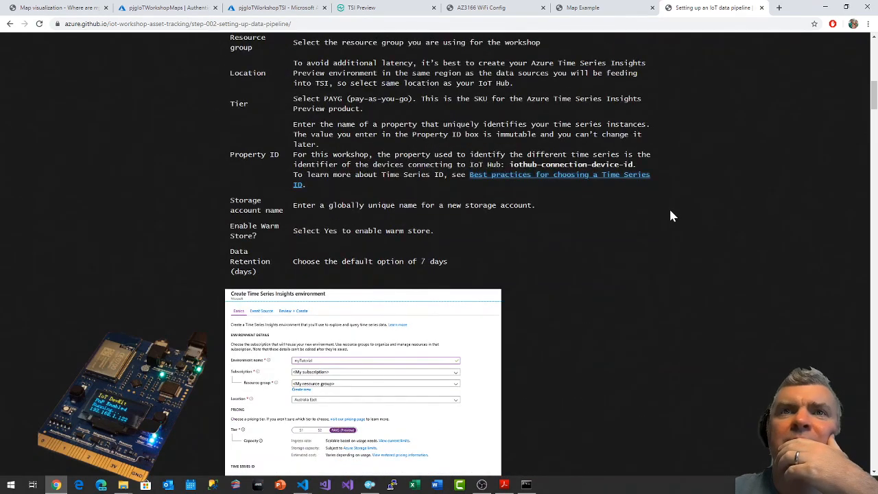
pyautogui.scroll(-5, 671, 216)
pyautogui.scroll(5, 659, 217)
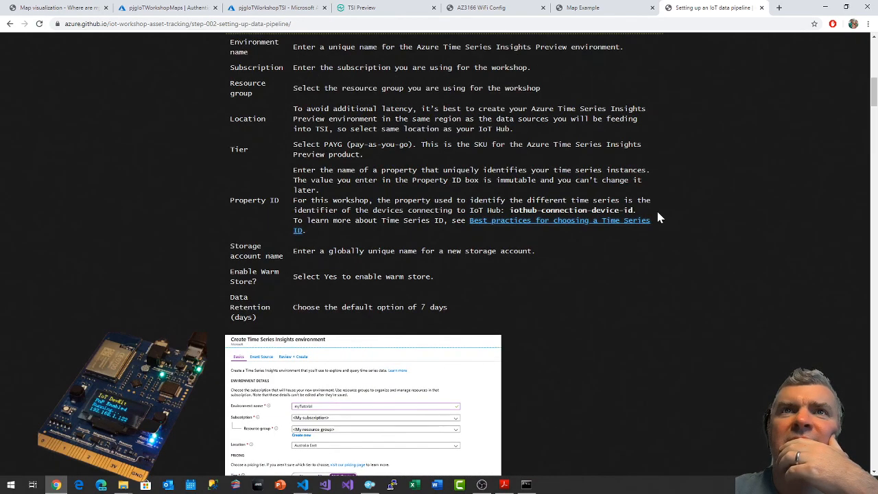
pyautogui.scroll(3, 657, 218)
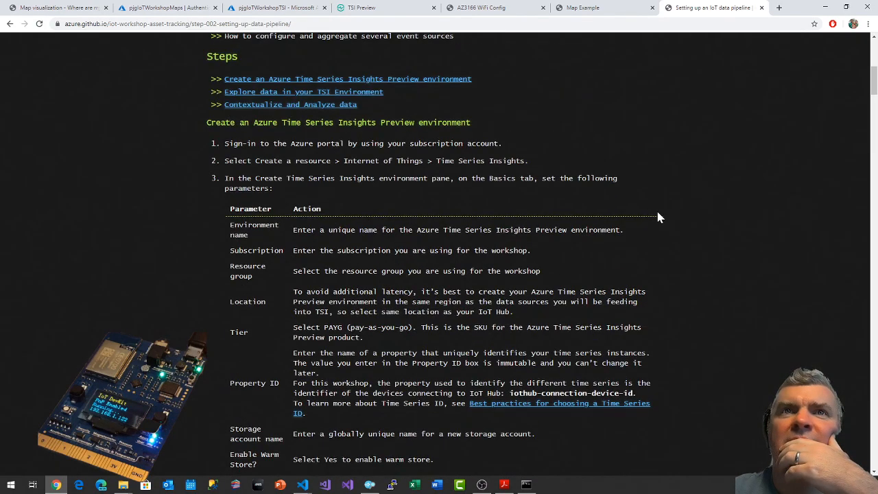
pyautogui.scroll(-2, 530, 223)
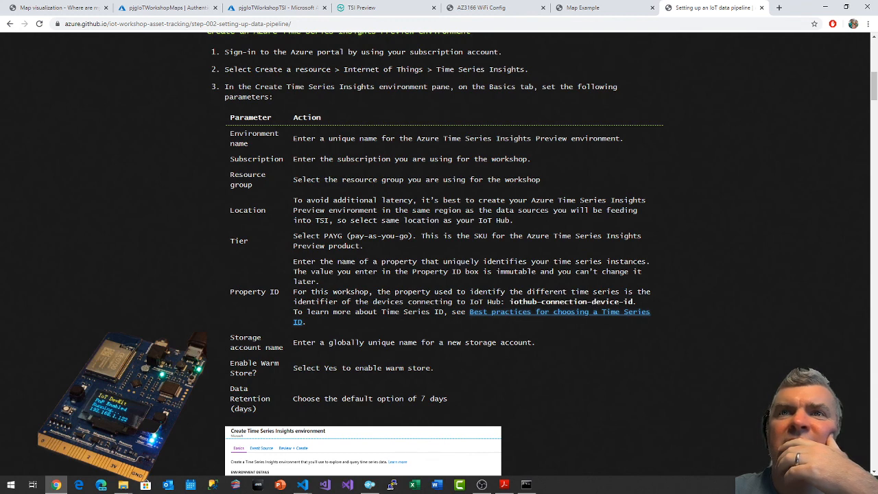
# Review the console errors on the Map Example page and check the web server's output in the terminal window.
pyautogui.click(574, 8)
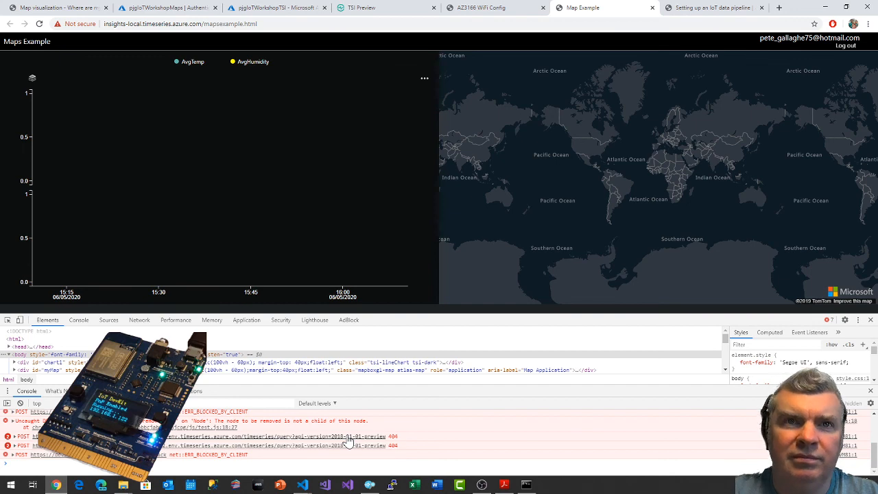
pyautogui.scroll(2, 349, 441)
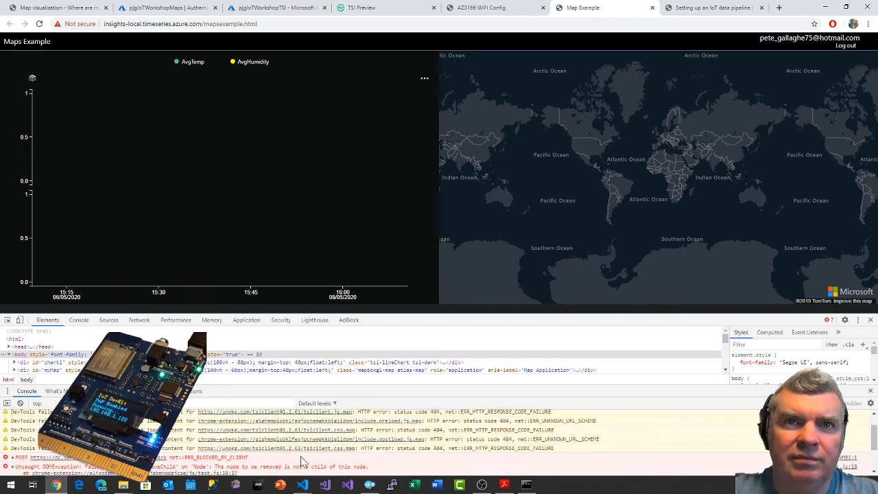
pyautogui.scroll(-3, 302, 462)
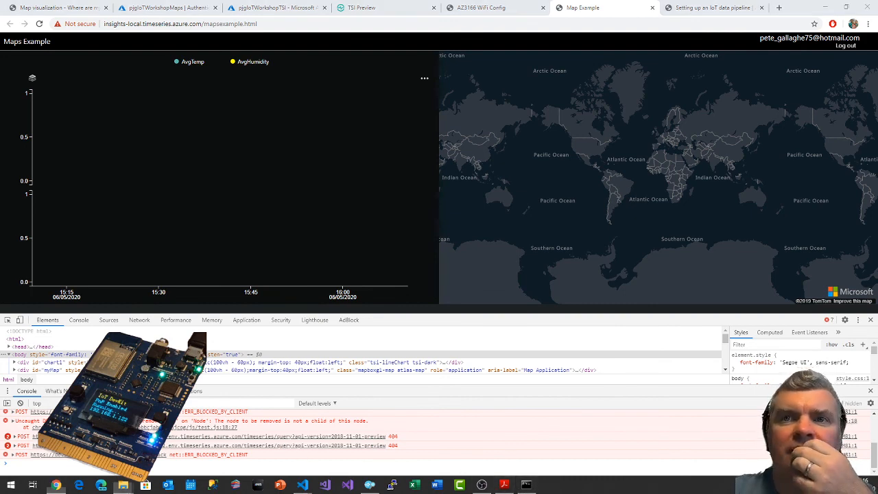
pyautogui.click(526, 484)
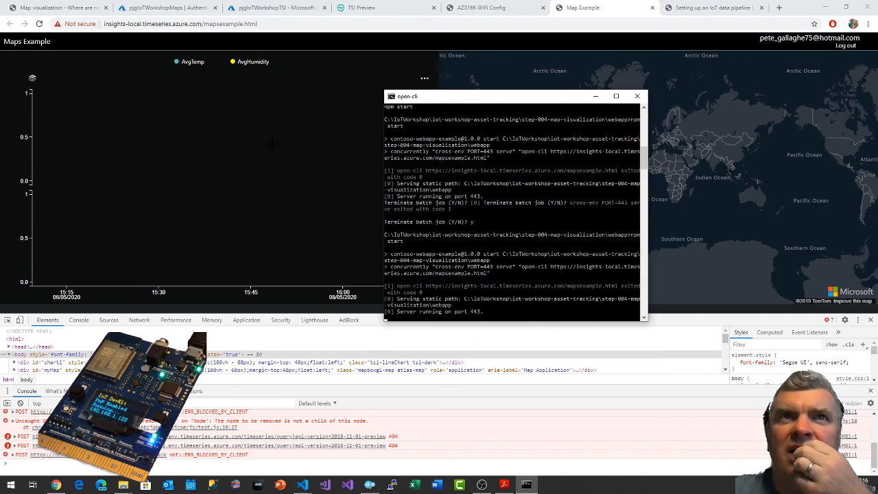
# Inspect the Map Example site's certificate, including its details and certification path, and close it.
pyautogui.click(80, 26)
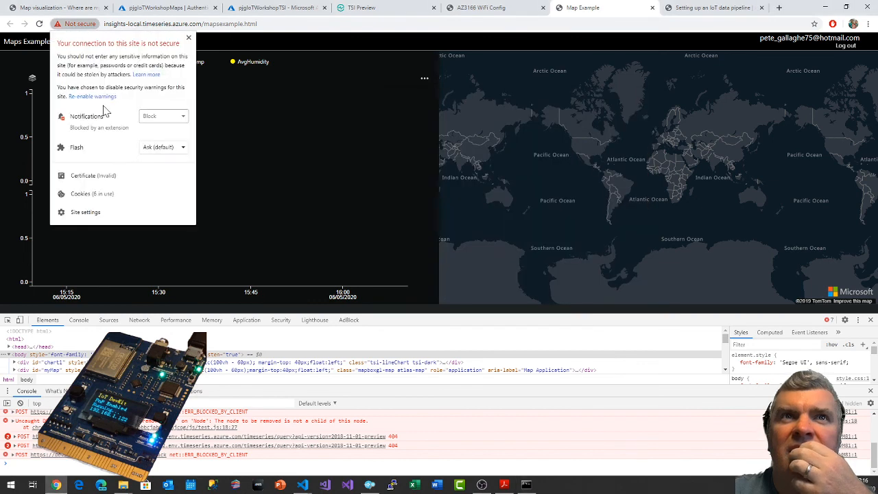
pyautogui.click(94, 175)
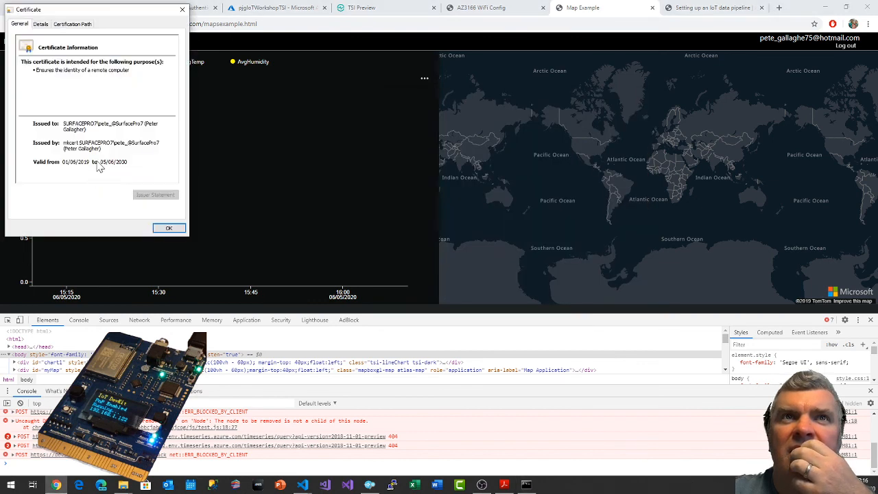
pyautogui.click(42, 24)
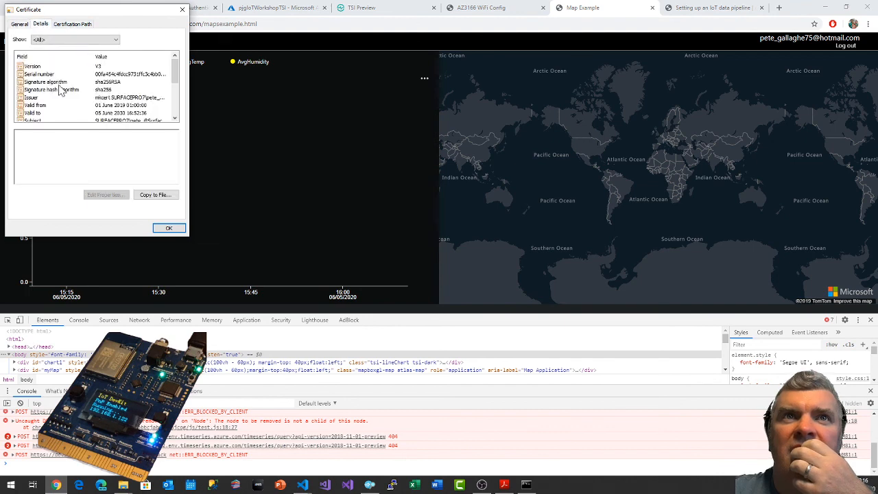
pyautogui.click(81, 24)
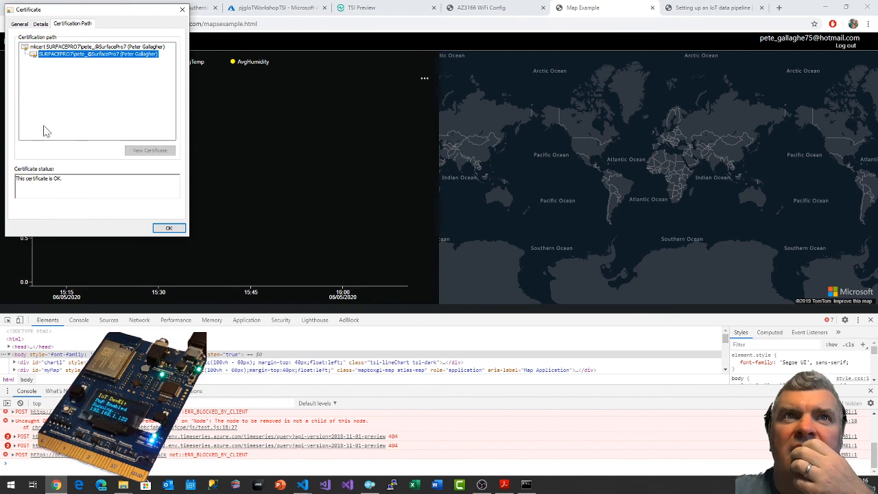
pyautogui.click(20, 25)
pyautogui.click(169, 228)
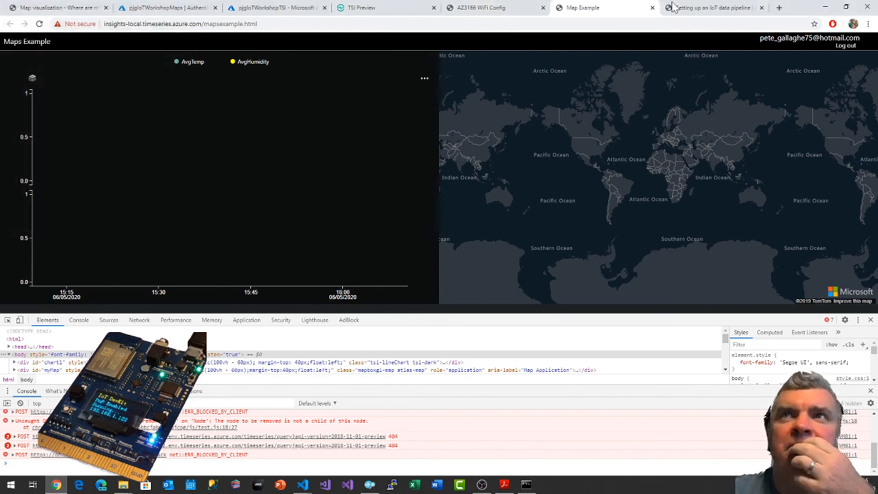
# Return to the Map visualization page and reread the local development environment setup, its note, and the global variables section.
pyautogui.click(692, 7)
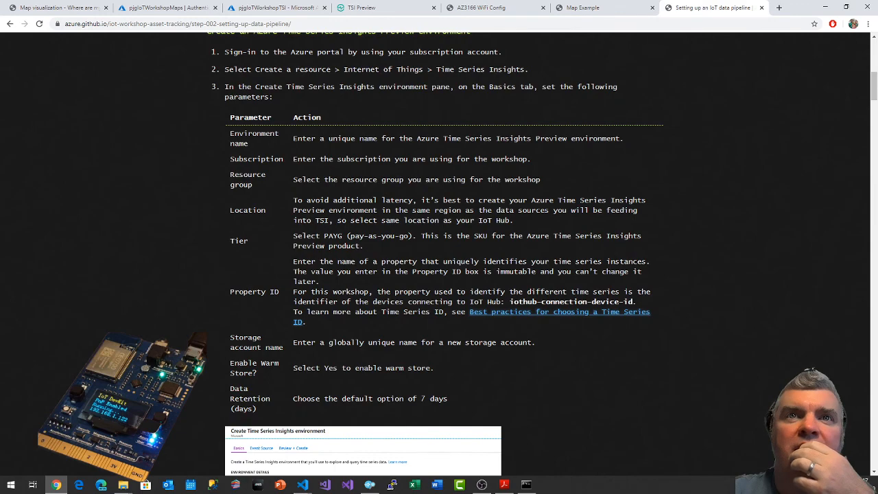
pyautogui.click(43, 8)
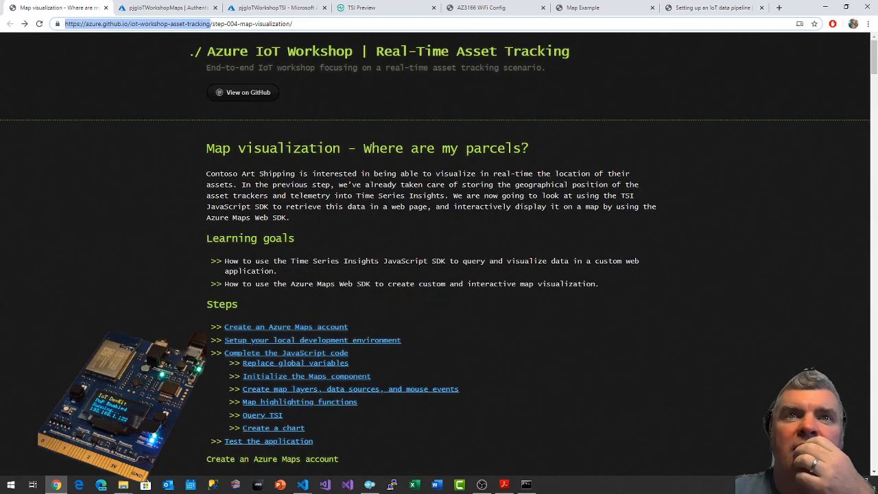
pyautogui.scroll(-8, 499, 235)
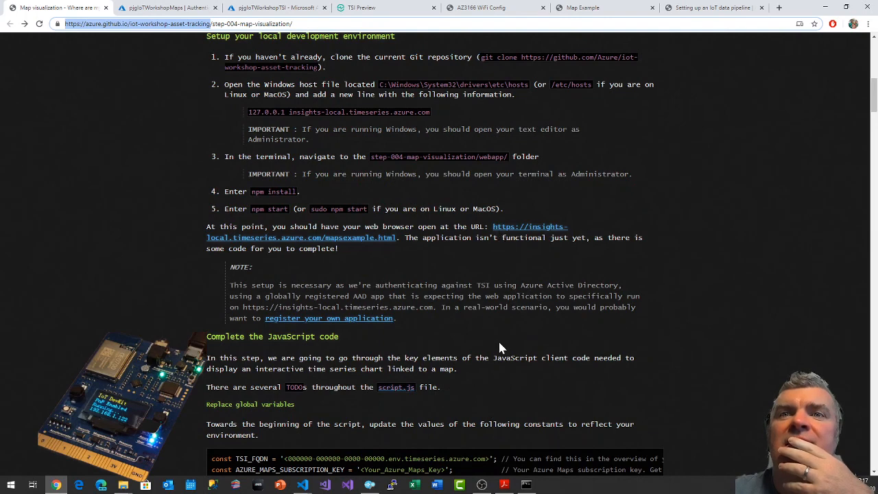
pyautogui.scroll(-2, 498, 348)
pyautogui.scroll(2, 498, 350)
pyautogui.scroll(-1, 498, 349)
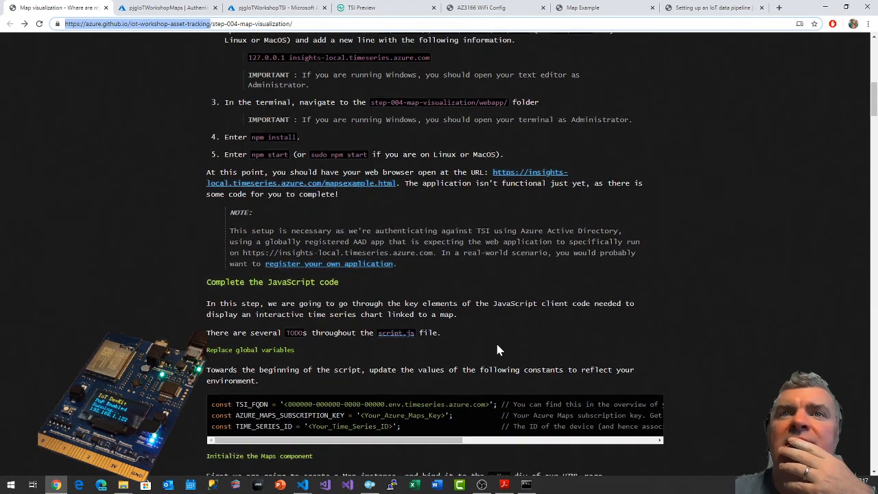
pyautogui.scroll(-3, 498, 350)
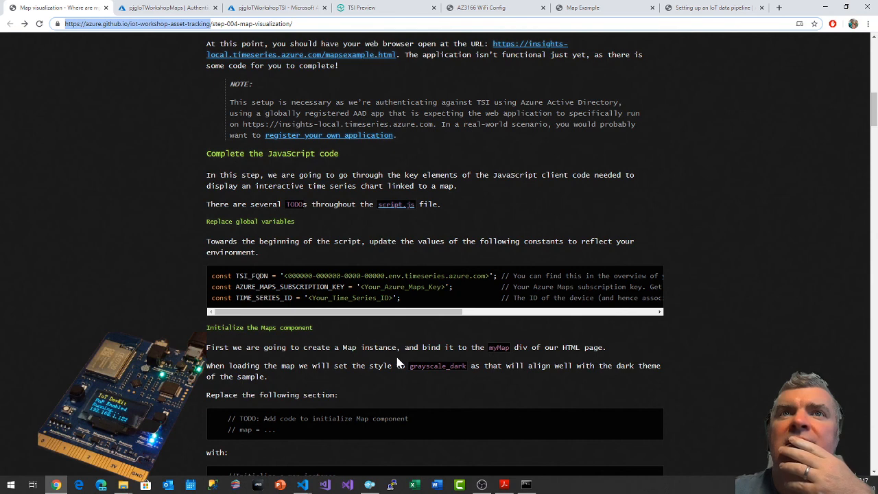
# Follow the link for registering your own application and read the article's service principal and summary sections, checking the server terminal briefly.
pyautogui.click(363, 141)
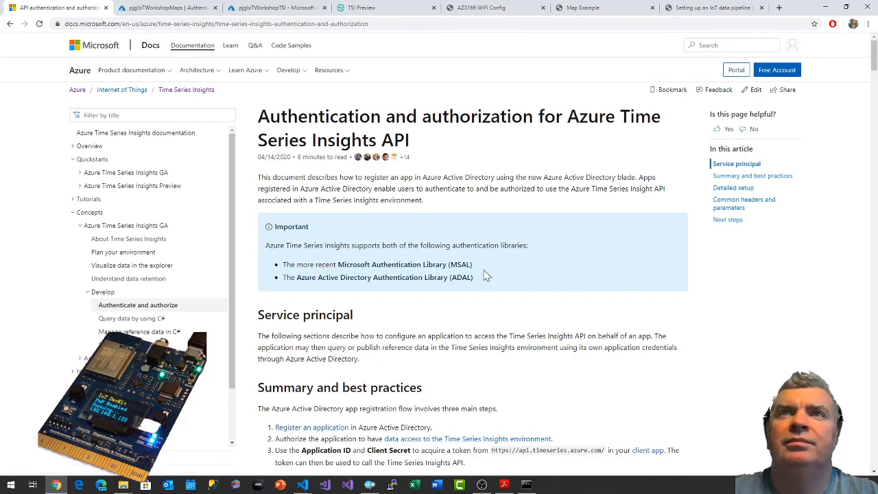
pyautogui.scroll(-3, 483, 274)
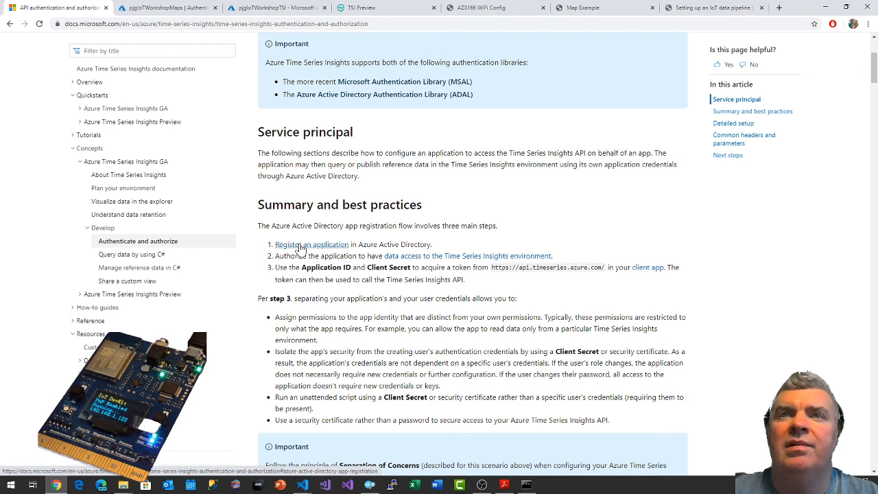
pyautogui.hotkey('alt', 'Tab')
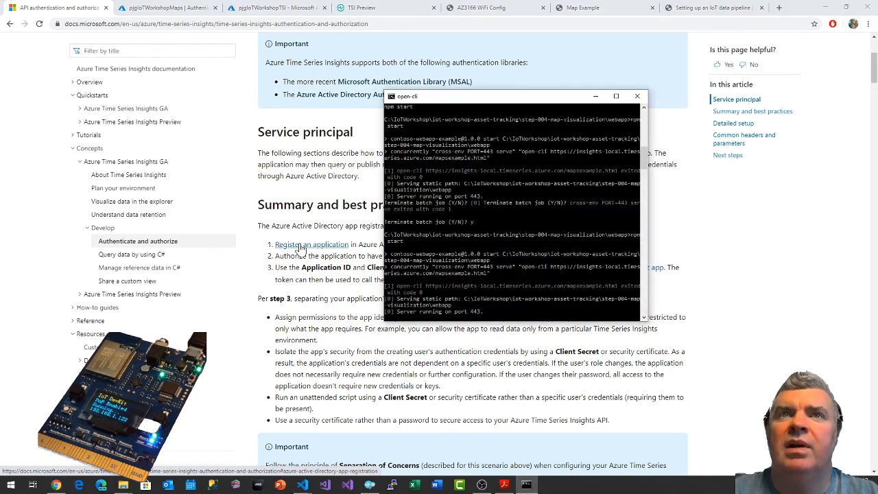
pyautogui.hotkey('alt', 'Tab')
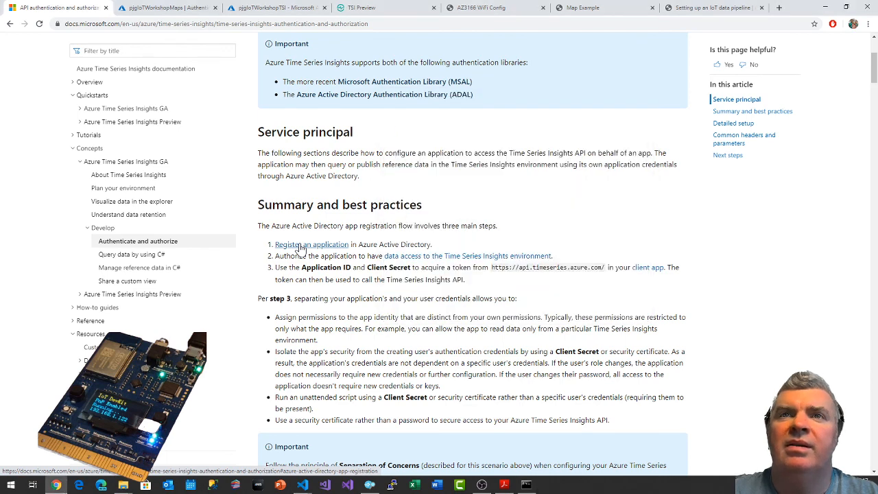
pyautogui.scroll(-1, 299, 248)
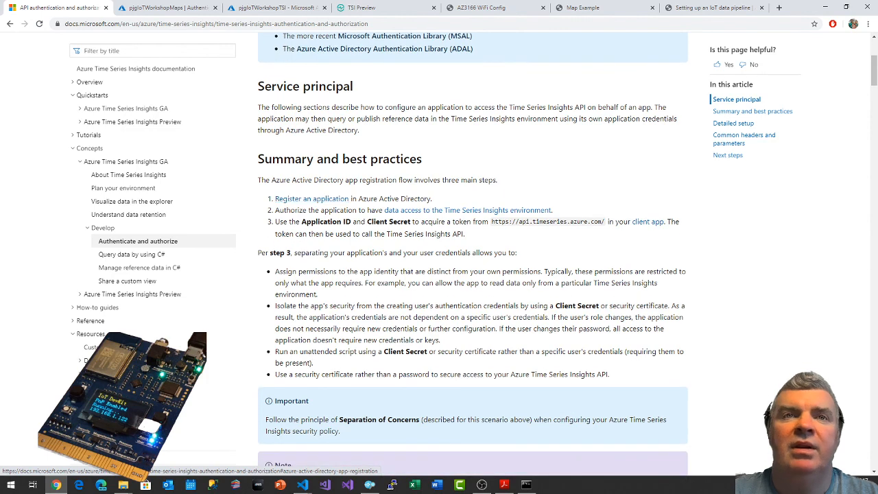